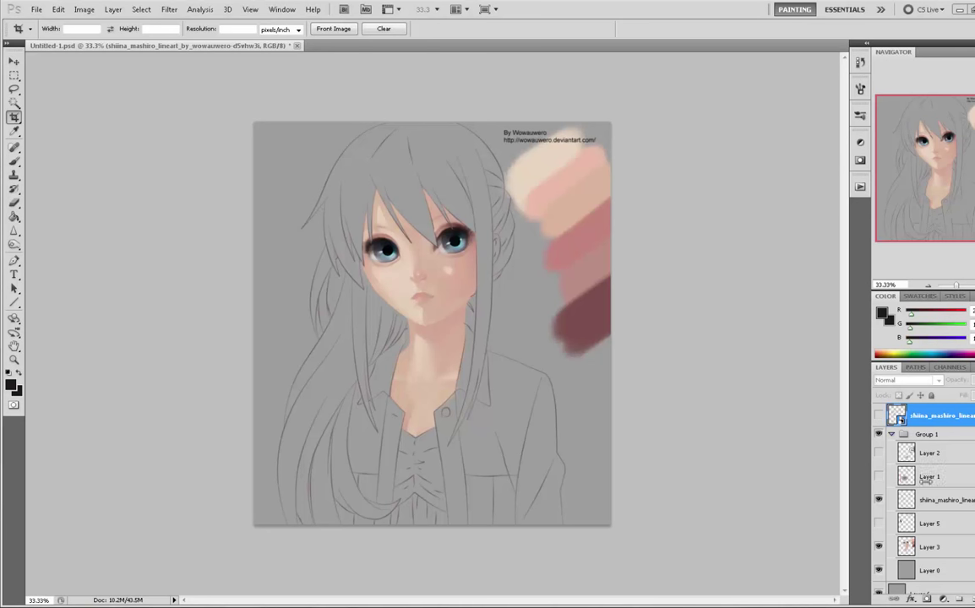
- Toggle the visibility of Group 1 and collapse and re-expand it to review the layers it holds
{"action": "left_click", "coordinate": [942, 453]}
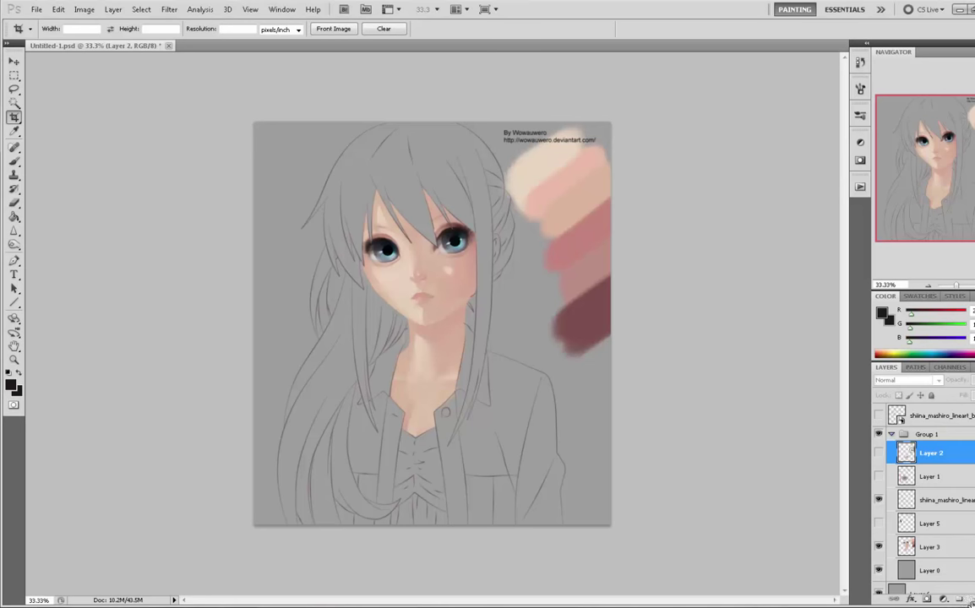
{"action": "left_click", "coordinate": [880, 436]}
{"action": "left_click", "coordinate": [880, 436]}
{"action": "left_click", "coordinate": [880, 436]}
{"action": "left_click", "coordinate": [879, 435]}
{"action": "left_click", "coordinate": [892, 434]}
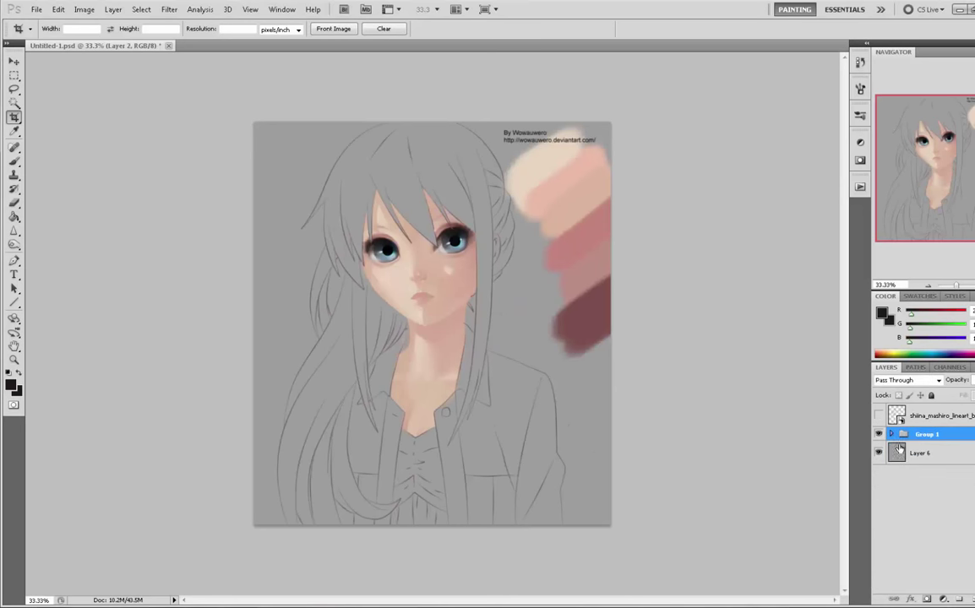
{"action": "left_click", "coordinate": [891, 434]}
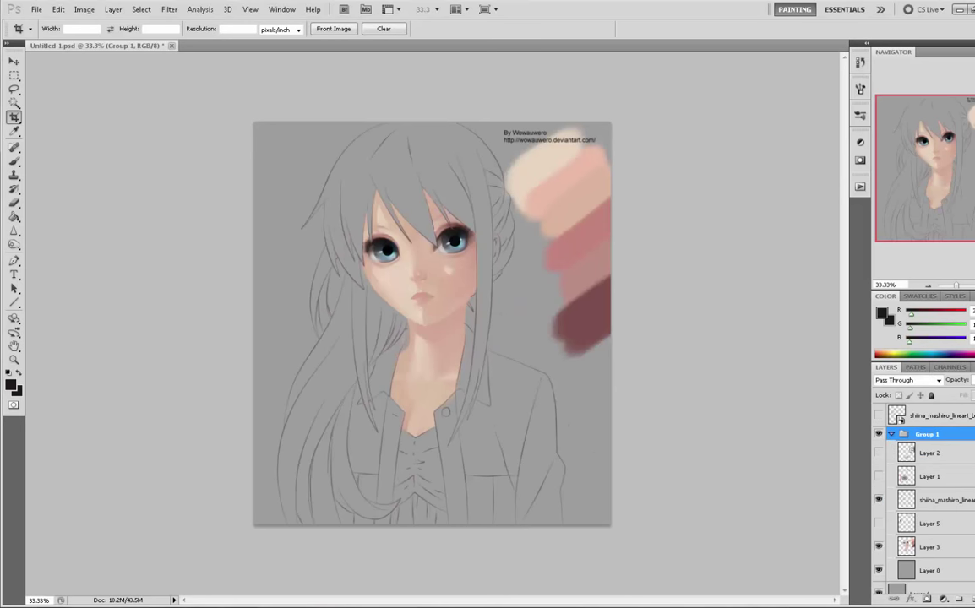
- Compare the portrait with and without the line art by toggling the lineart layer's visibility inside Group 1
{"action": "left_click", "coordinate": [878, 500]}
{"action": "left_click", "coordinate": [877, 500]}
{"action": "left_click", "coordinate": [878, 500]}
{"action": "left_click", "coordinate": [878, 500]}
{"action": "left_click", "coordinate": [878, 501]}
{"action": "left_click", "coordinate": [878, 501]}
{"action": "left_click", "coordinate": [878, 501]}
{"action": "left_click", "coordinate": [877, 501]}
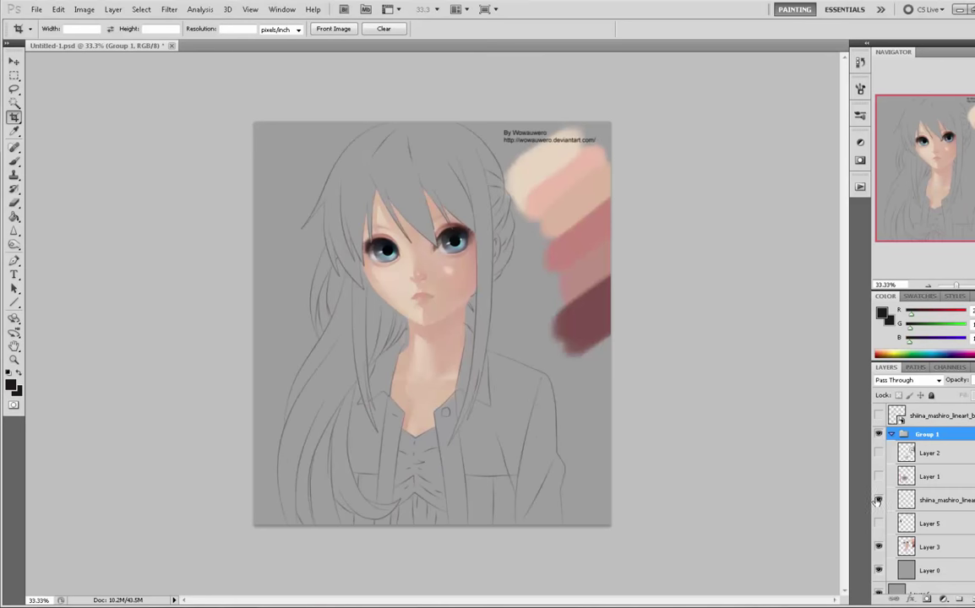
- Add a new layer directly above Layer 3 in Group 1
{"action": "left_click", "coordinate": [941, 524]}
{"action": "left_click", "coordinate": [938, 547]}
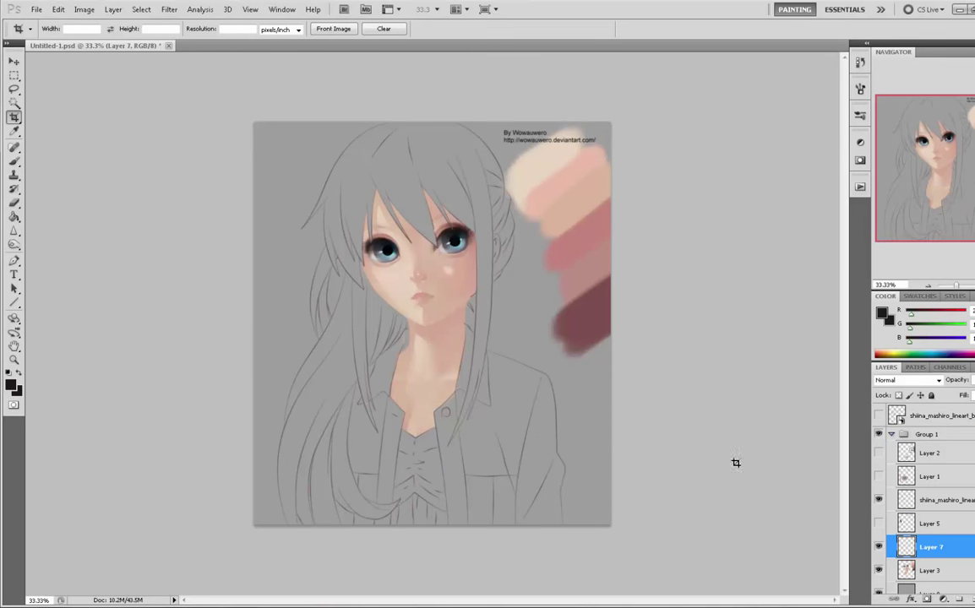
- Choose the 9 px brush preset, test it with a scribble over the hair, and undo the stroke
{"action": "key", "text": "b"}
{"action": "right_click", "coordinate": [488, 332]}
{"action": "left_click_drag", "start_coordinate": [682, 325], "coordinate": [684, 583]}
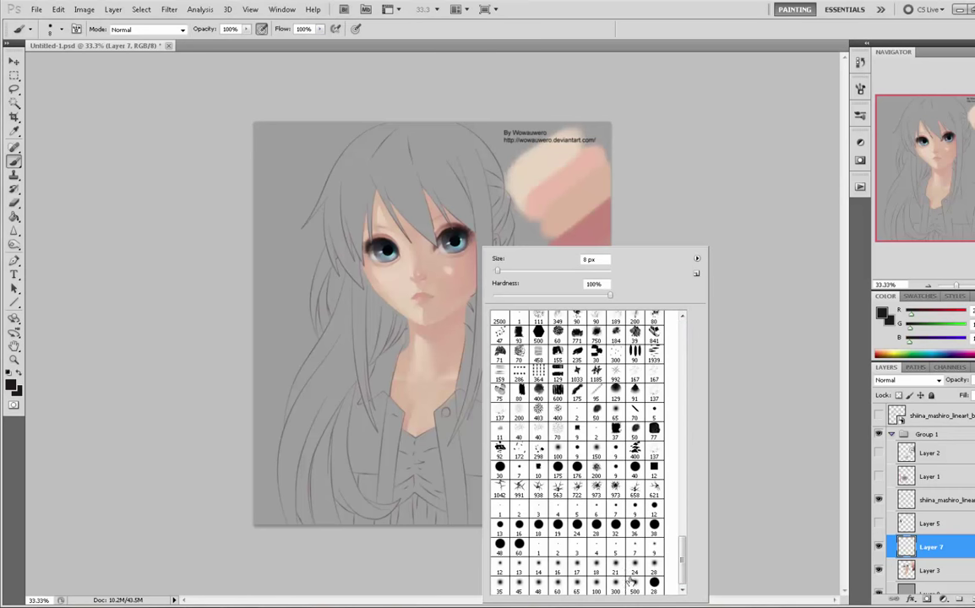
{"action": "left_click", "coordinate": [617, 472]}
{"action": "mouse_move", "coordinate": [298, 309]}
{"action": "left_mouse_down"}
{"action": "mouse_move", "coordinate": [311, 284]}
{"action": "mouse_move", "coordinate": [343, 355]}
{"action": "left_mouse_up"}
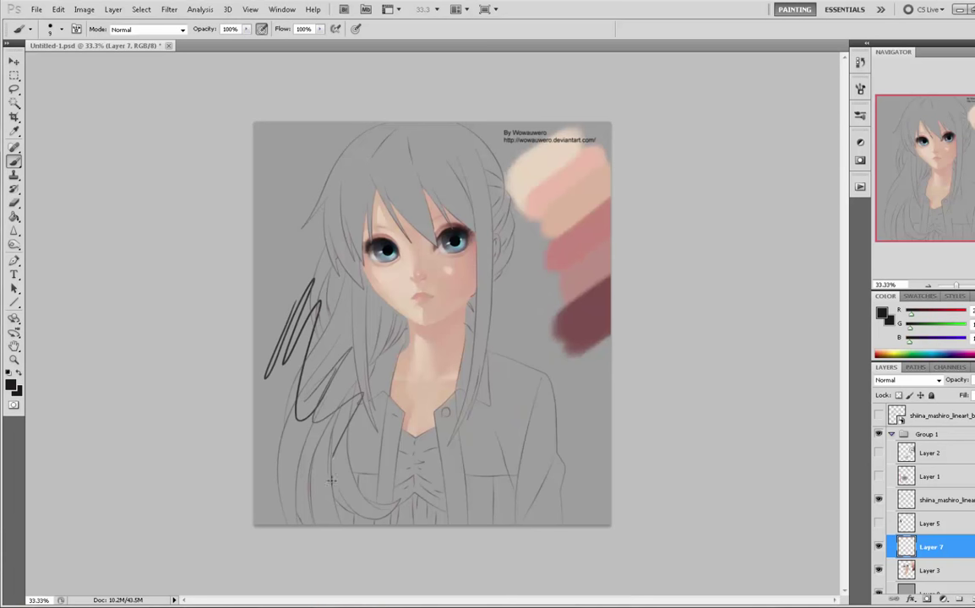
{"action": "key", "text": "ctrl+z"}
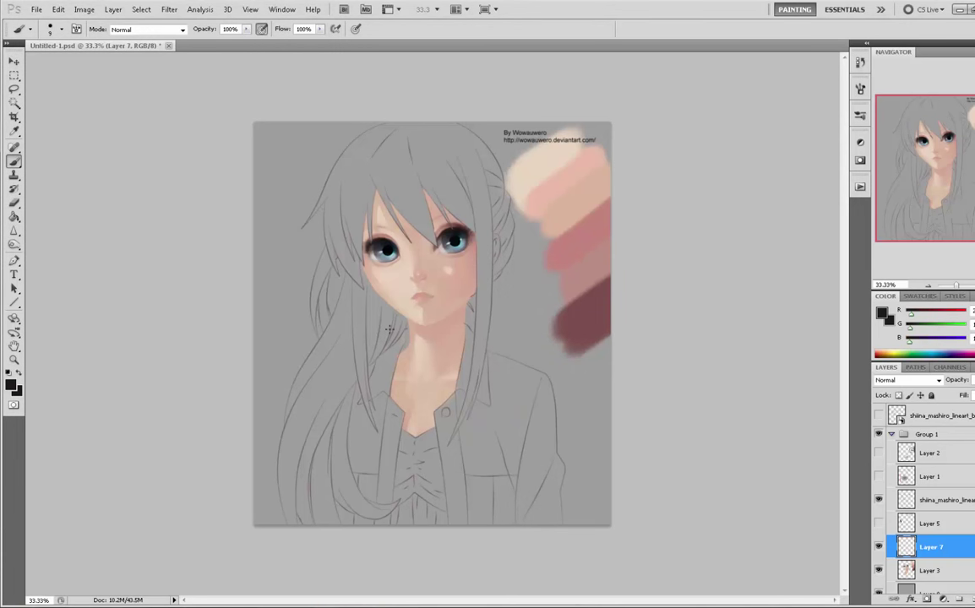
- Enlarge the brush to 125 px
{"action": "key", "text": "bracketright"}
{"action": "key", "text": "bracketright"}
{"action": "key", "text": "bracketright"}
{"action": "key", "text": "bracketright"}
{"action": "key", "text": "bracketright"}
{"action": "key", "text": "bracketright"}
{"action": "key", "text": "bracketright"}
{"action": "key", "text": "bracketright"}
{"action": "key", "text": "bracketright"}
{"action": "key", "text": "bracketright"}
{"action": "key", "text": "bracketright"}
{"action": "key", "text": "bracketright"}
{"action": "key", "text": "bracketright"}
{"action": "key", "text": "bracketright"}
{"action": "key", "text": "bracketright"}
{"action": "key", "text": "bracketright"}
- Hide Layer 7 and toggle Layer 3's visibility to check what is painted on it
{"action": "left_click", "coordinate": [878, 548]}
{"action": "left_click", "coordinate": [879, 570]}
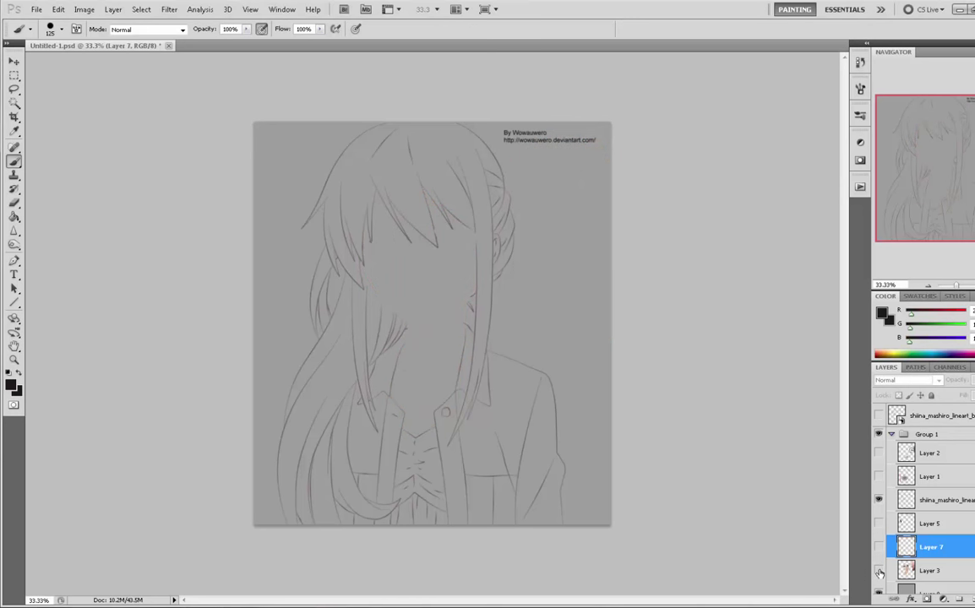
{"action": "left_click", "coordinate": [878, 570]}
- Try darkening the grey background on Layer 0 to black with a Hue/Saturation adjustment
{"action": "left_click", "coordinate": [929, 591]}
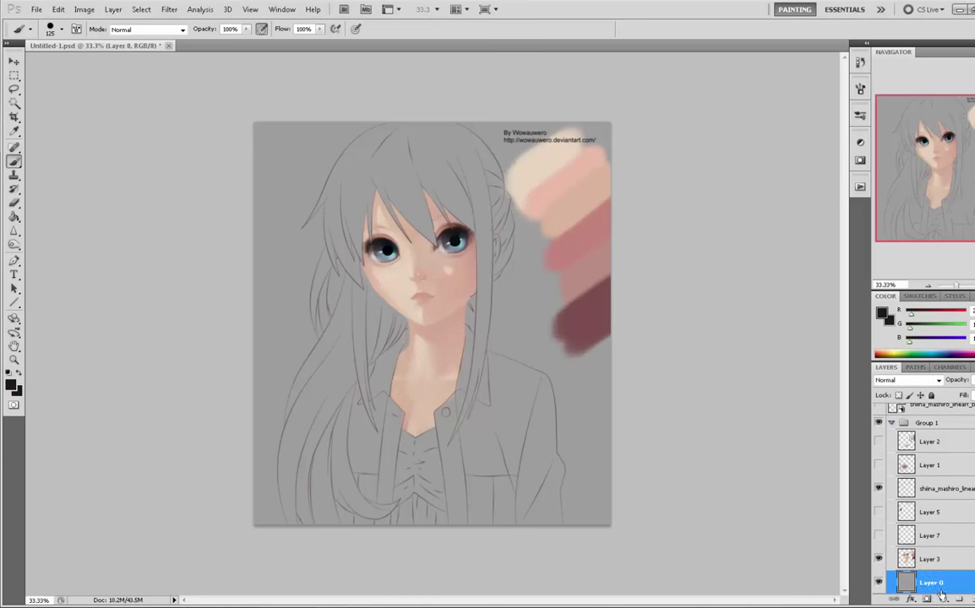
{"action": "key", "text": "ctrl+u"}
{"action": "left_click_drag", "start_coordinate": [761, 488], "coordinate": [696, 496]}
{"action": "left_click", "coordinate": [879, 377]}
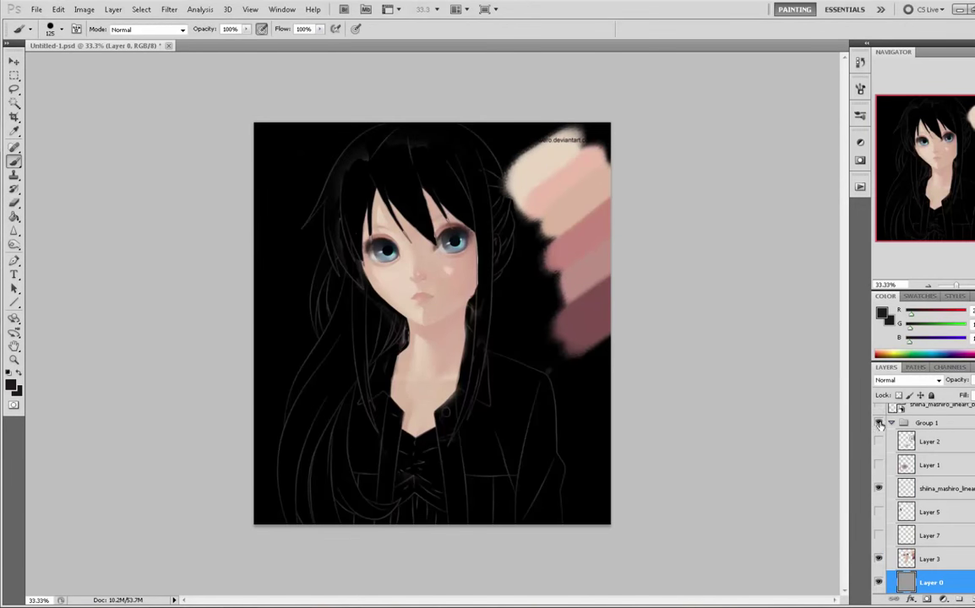
- Select the painted skin and swatch pixels of Layer 3 and invert the selection
{"action": "left_click", "coordinate": [927, 562]}
{"action": "key", "text": "ctrl+a"}
{"action": "key", "text": "v"}
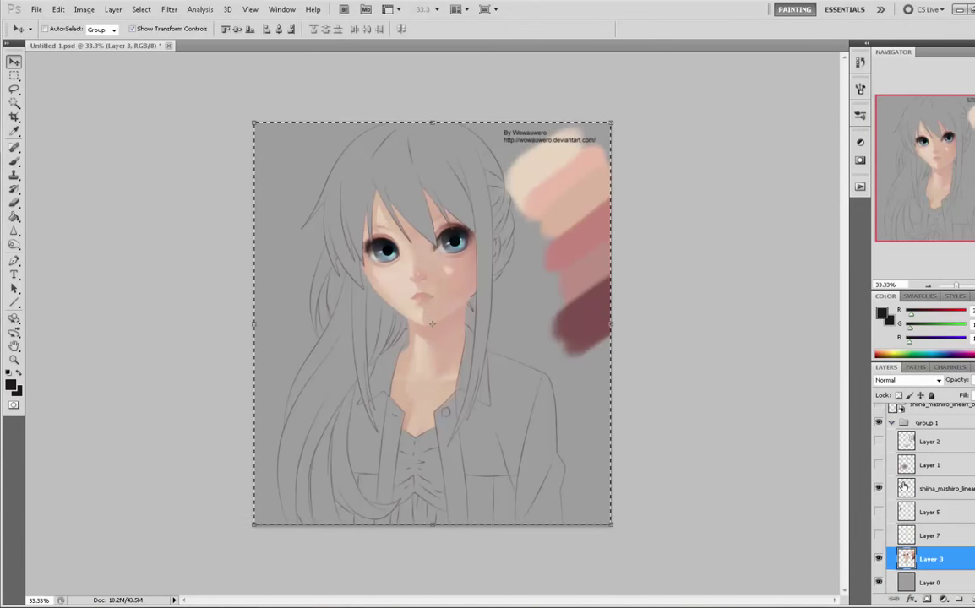
{"action": "key", "text": "Up"}
{"action": "key", "text": "Down"}
{"action": "key", "text": "m"}
{"action": "right_click", "coordinate": [414, 320]}
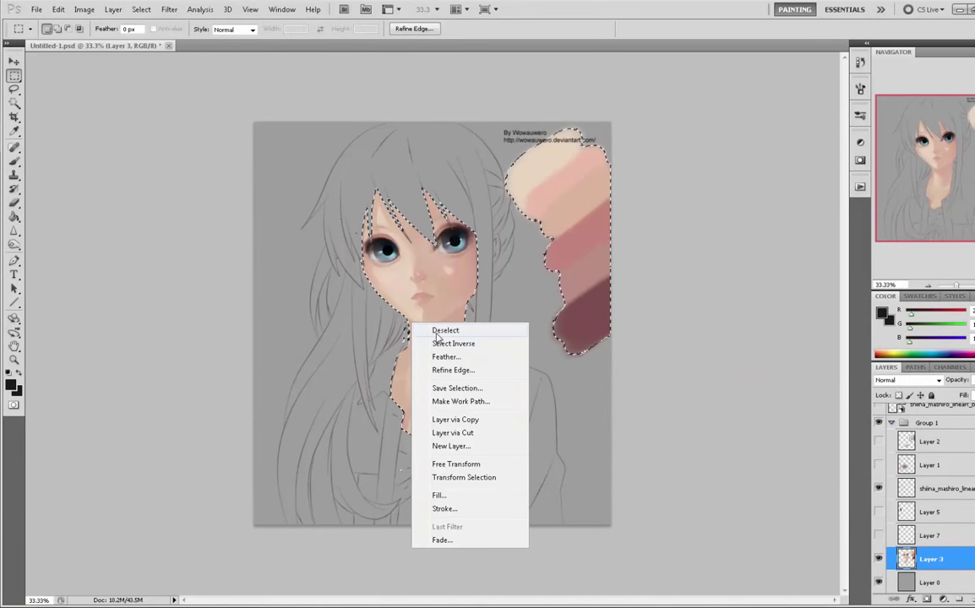
{"action": "left_click", "coordinate": [494, 341]}
- Make Layer 7 active and visible, and remove the selection
{"action": "left_click", "coordinate": [928, 542]}
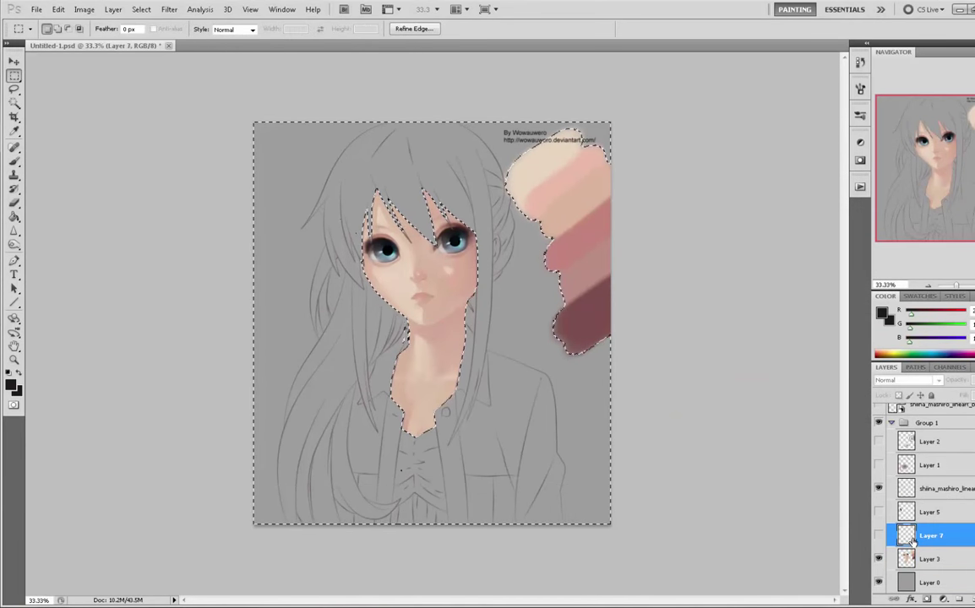
{"action": "left_click", "coordinate": [879, 535]}
{"action": "left_click", "coordinate": [879, 536]}
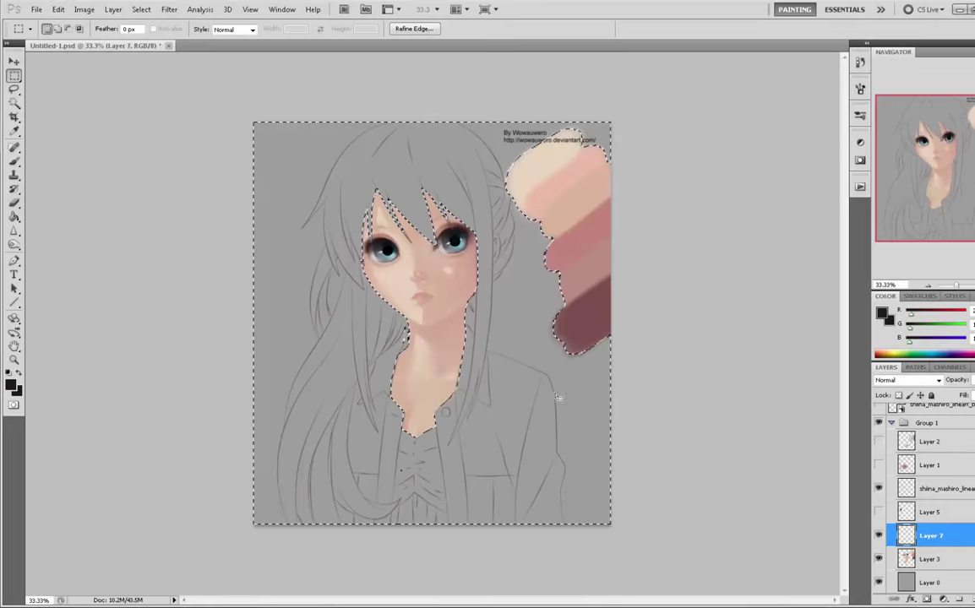
{"action": "right_click", "coordinate": [454, 298]}
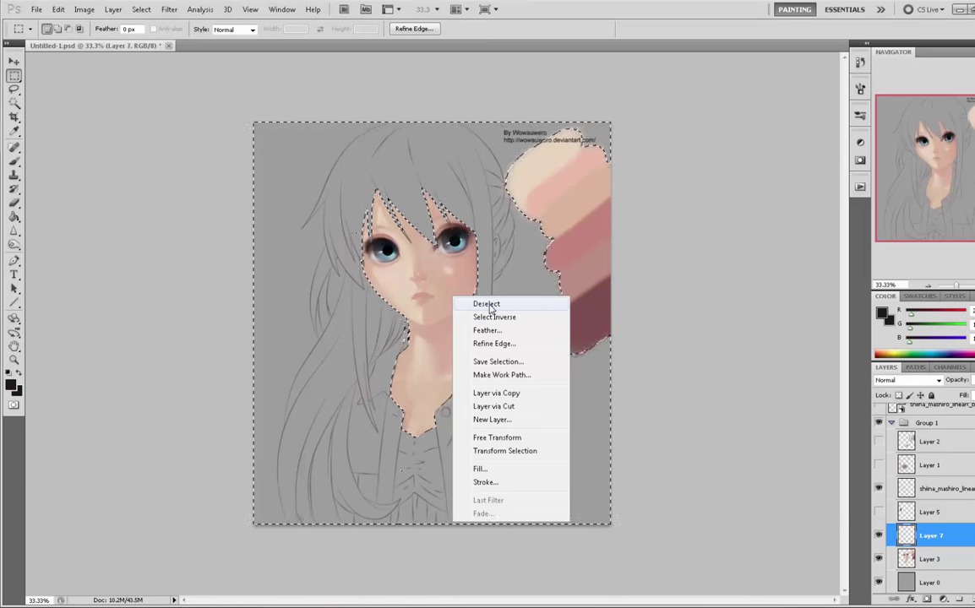
{"action": "left_click", "coordinate": [487, 306]}
{"action": "key", "text": "b"}
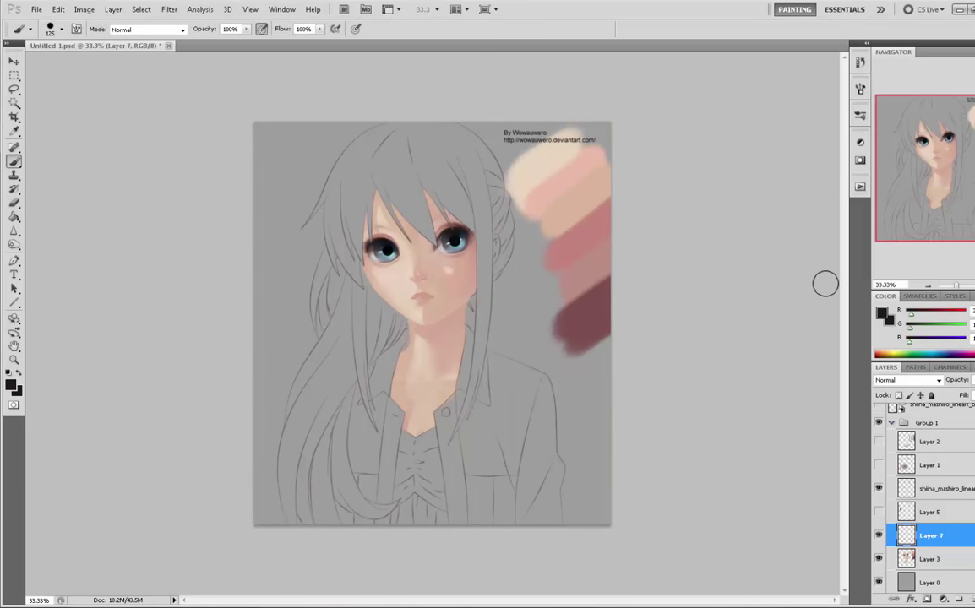
{"action": "left_click", "coordinate": [883, 315]}
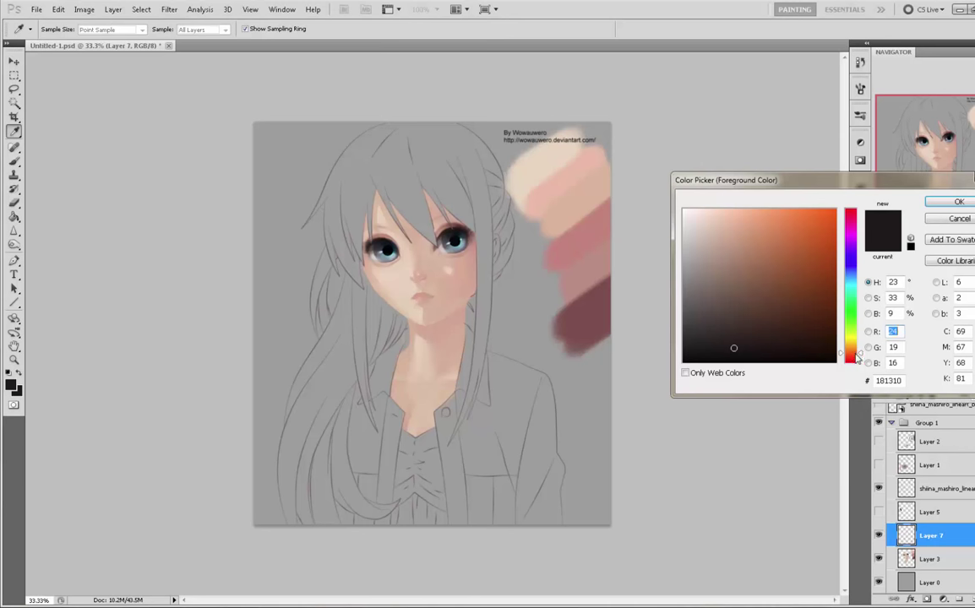
{"action": "left_click_drag", "start_coordinate": [856, 354], "coordinate": [855, 352]}
{"action": "key", "text": "Return"}
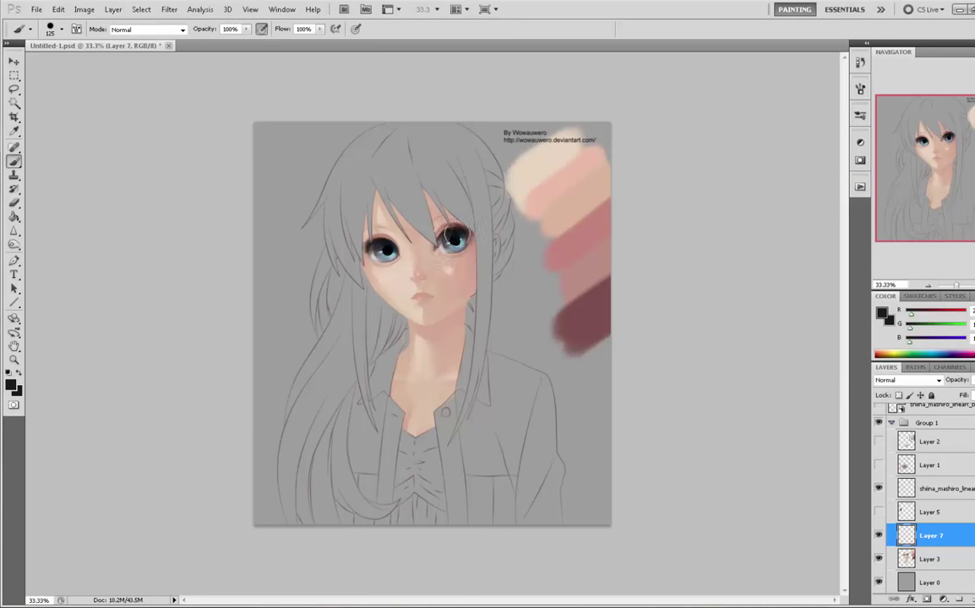
{"action": "key", "text": "m"}
{"action": "right_click", "coordinate": [405, 213]}
{"action": "left_click", "coordinate": [418, 218]}
{"action": "left_click", "coordinate": [597, 223]}
- Sample the skin tone #dcab96 from between the eyes as the candidate foreground colour
{"action": "left_click", "coordinate": [882, 315]}
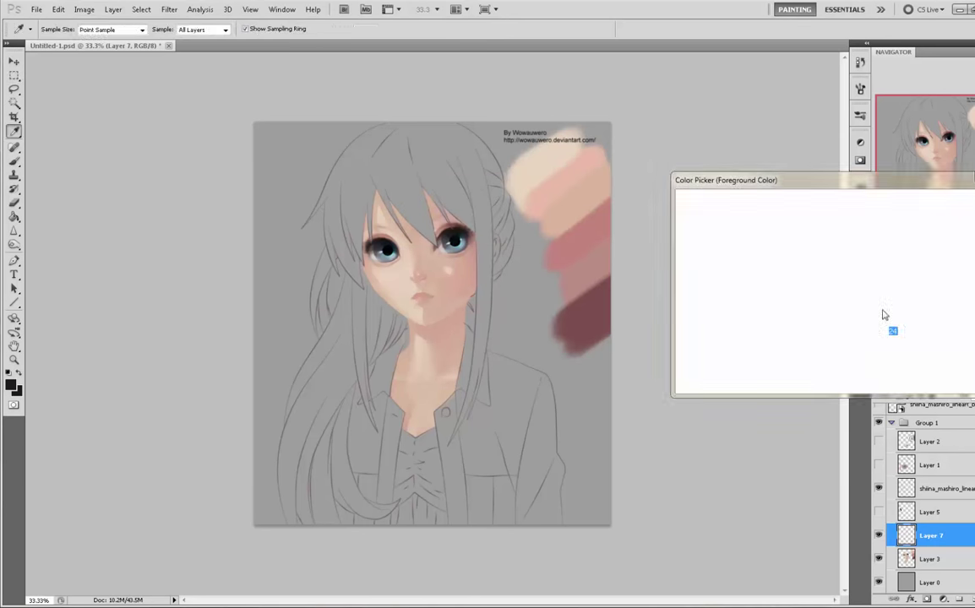
{"action": "left_click_drag", "start_coordinate": [855, 361], "coordinate": [852, 359]}
{"action": "left_click", "coordinate": [413, 242]}
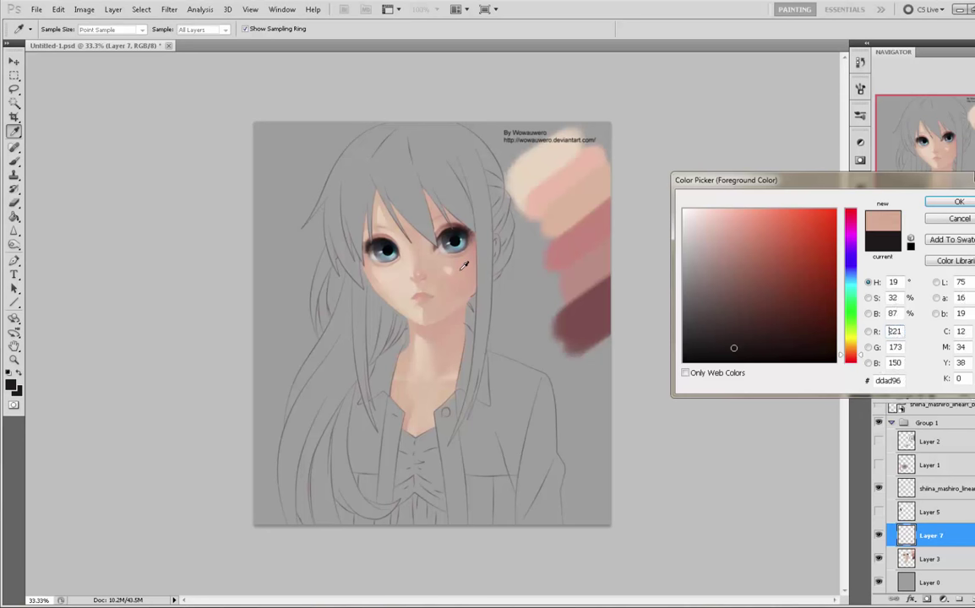
{"action": "left_click", "coordinate": [423, 236]}
{"action": "left_click", "coordinate": [417, 244]}
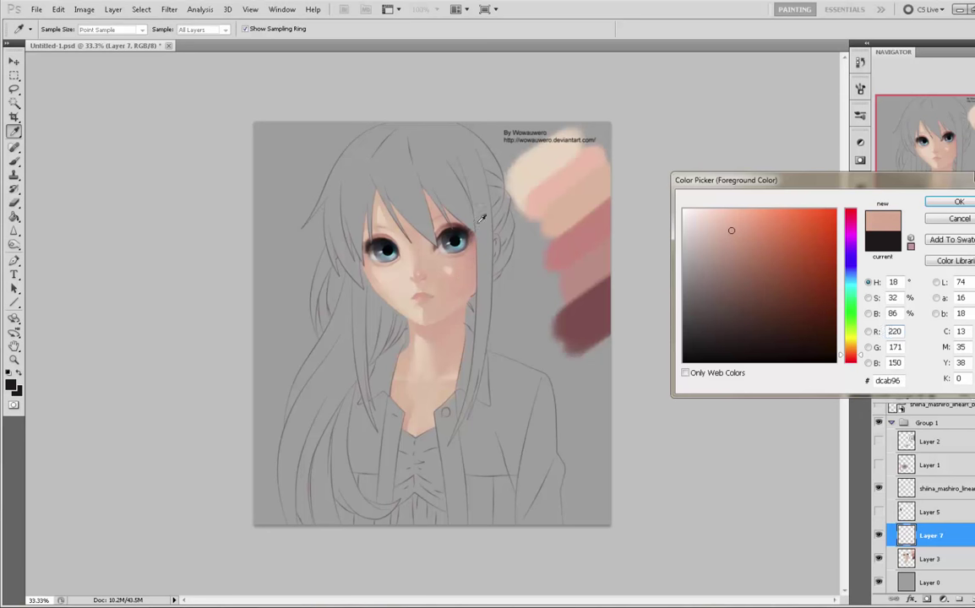
- Shift the sampled skin tone's hue to pinkish red and adjust its saturation and brightness to #e17c8f
{"action": "left_click", "coordinate": [852, 214]}
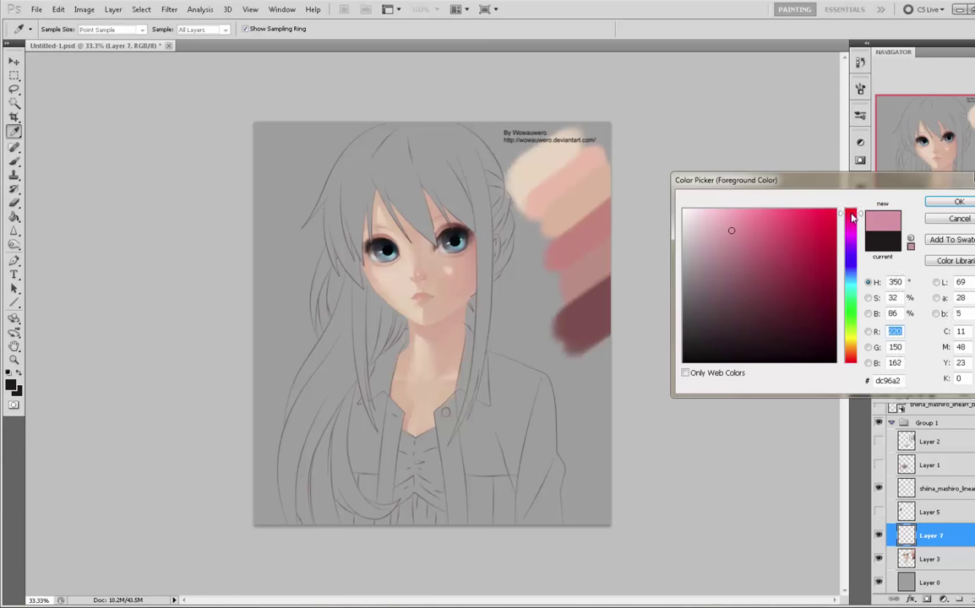
{"action": "left_click_drag", "start_coordinate": [795, 239], "coordinate": [755, 214]}
{"action": "left_click", "coordinate": [745, 209]}
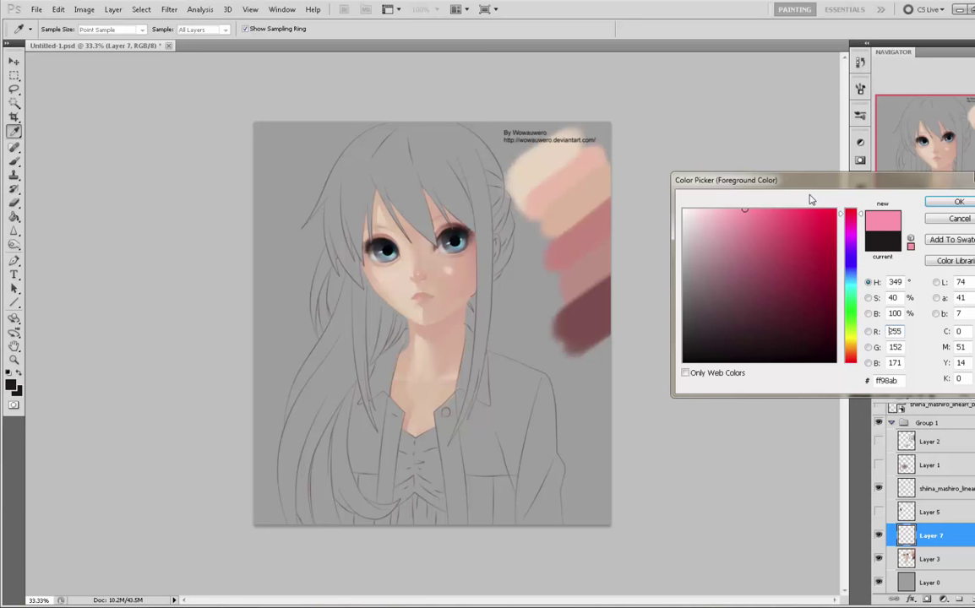
{"action": "left_click", "coordinate": [753, 218]}
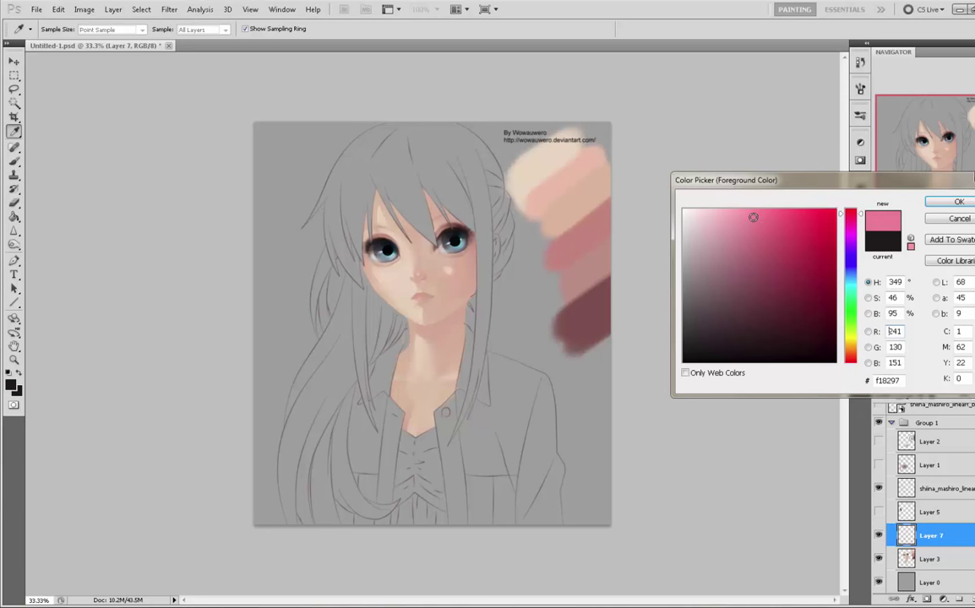
{"action": "left_click", "coordinate": [748, 215]}
{"action": "left_click", "coordinate": [748, 236]}
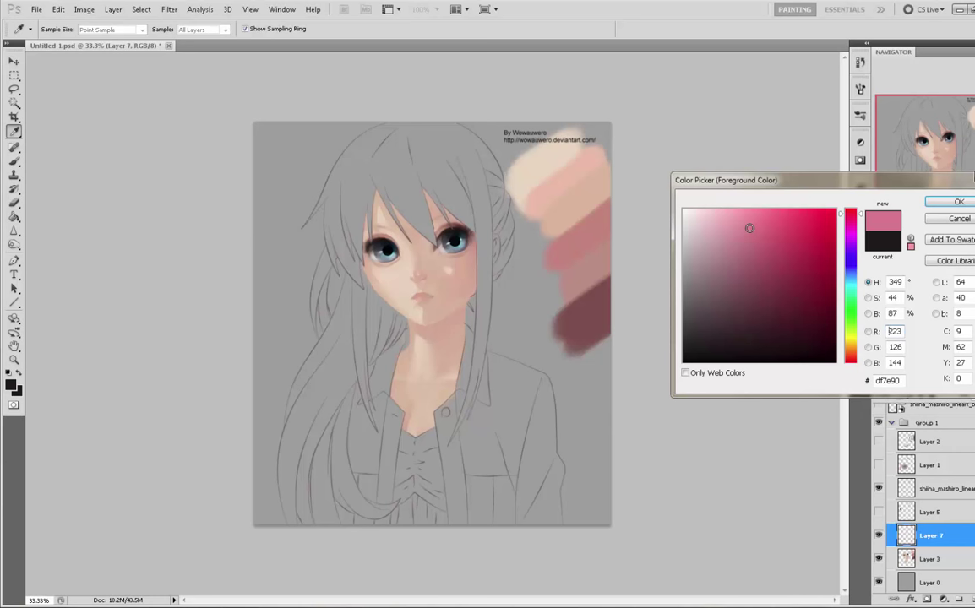
{"action": "left_click_drag", "start_coordinate": [749, 228], "coordinate": [753, 227]}
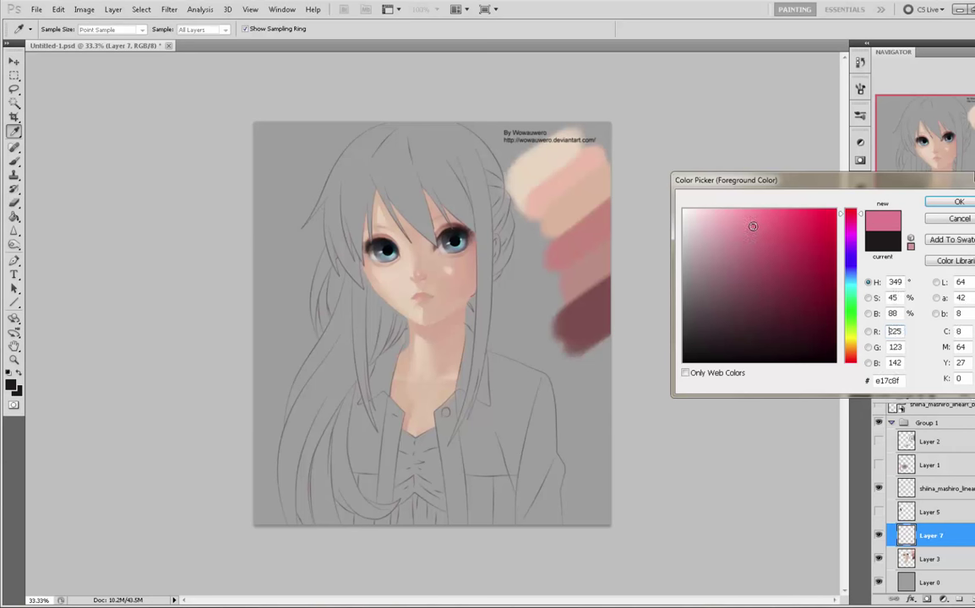
- Sample light and mid skin tones around the nose and cheek, ending on #dcb7a1
{"action": "left_click", "coordinate": [440, 281]}
{"action": "left_click", "coordinate": [426, 256]}
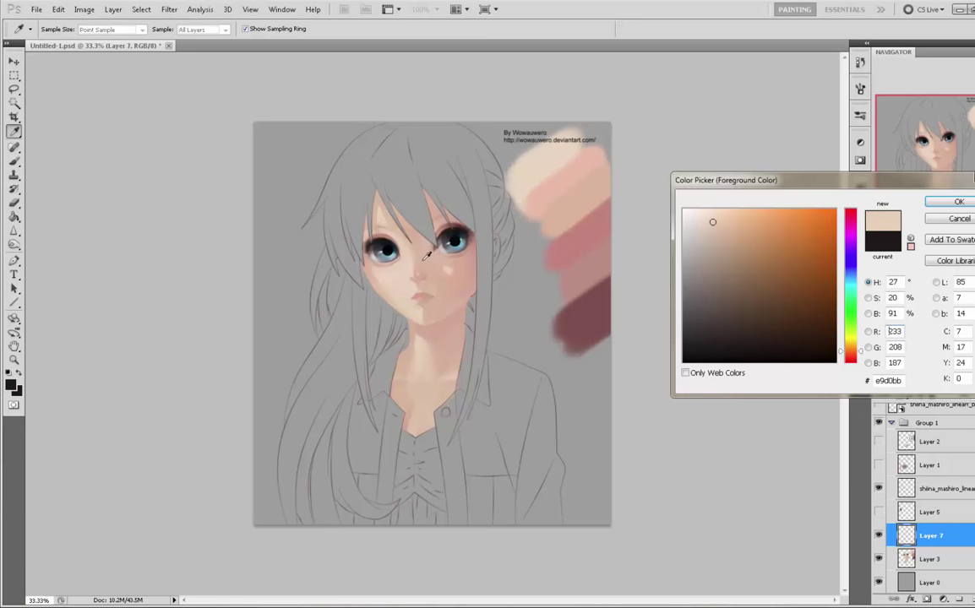
{"action": "left_click", "coordinate": [406, 265]}
{"action": "mouse_move", "coordinate": [709, 220]}
{"action": "left_mouse_down"}
{"action": "mouse_move", "coordinate": [680, 218]}
{"action": "mouse_move", "coordinate": [711, 219]}
{"action": "left_mouse_up"}
{"action": "left_click", "coordinate": [433, 269]}
{"action": "left_click", "coordinate": [435, 262]}
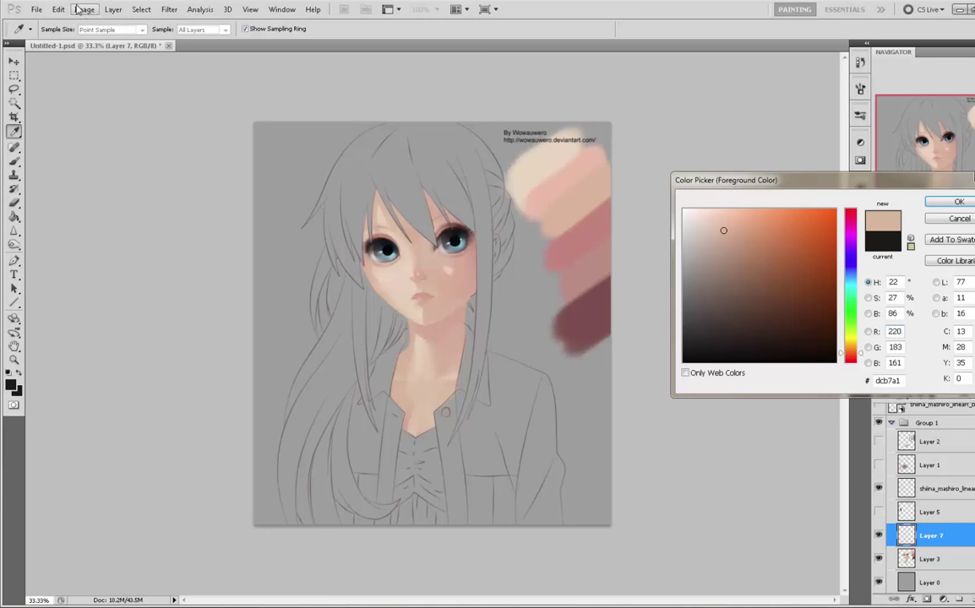
- Discard the pending foreground colour change and maximize the program window again
{"action": "left_click_drag", "start_coordinate": [83, 9], "coordinate": [90, 18]}
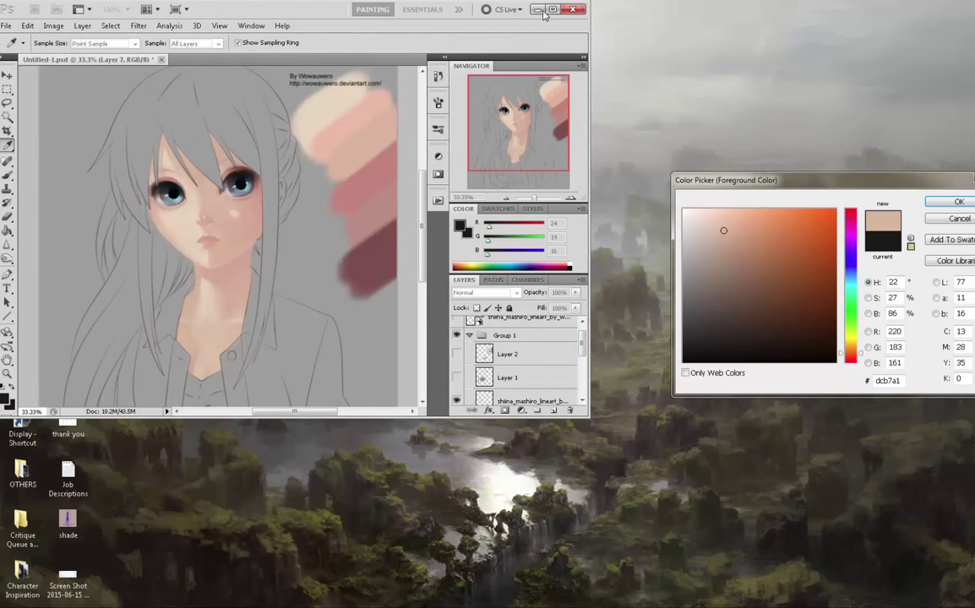
{"action": "left_click", "coordinate": [960, 220]}
{"action": "key", "text": "m"}
{"action": "left_click", "coordinate": [549, 10]}
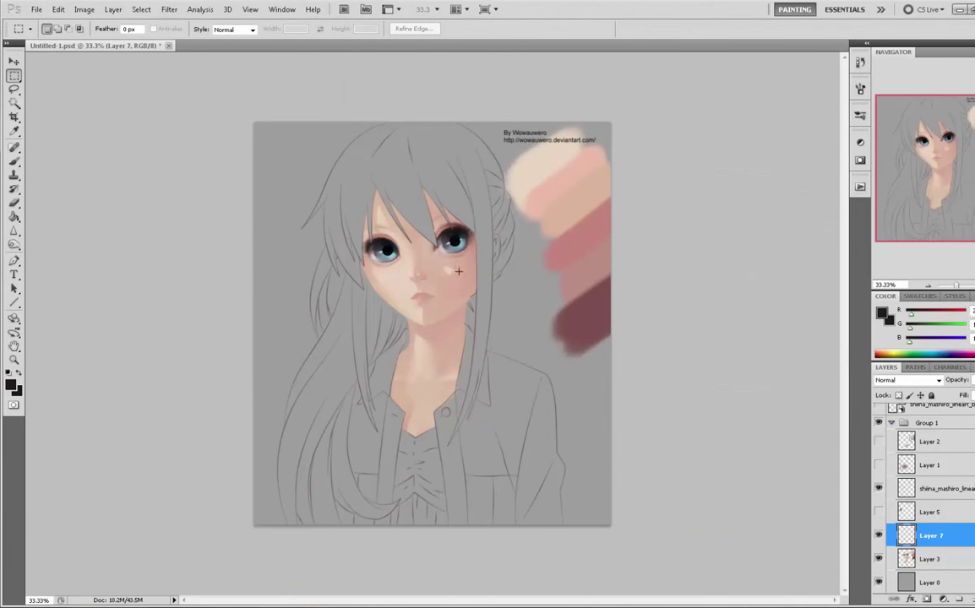
- Sample the cheek's skin tone, shift its hue to 344° and set the foreground colour to deep pink #e47391
{"action": "key", "text": "i"}
{"action": "left_click", "coordinate": [881, 313]}
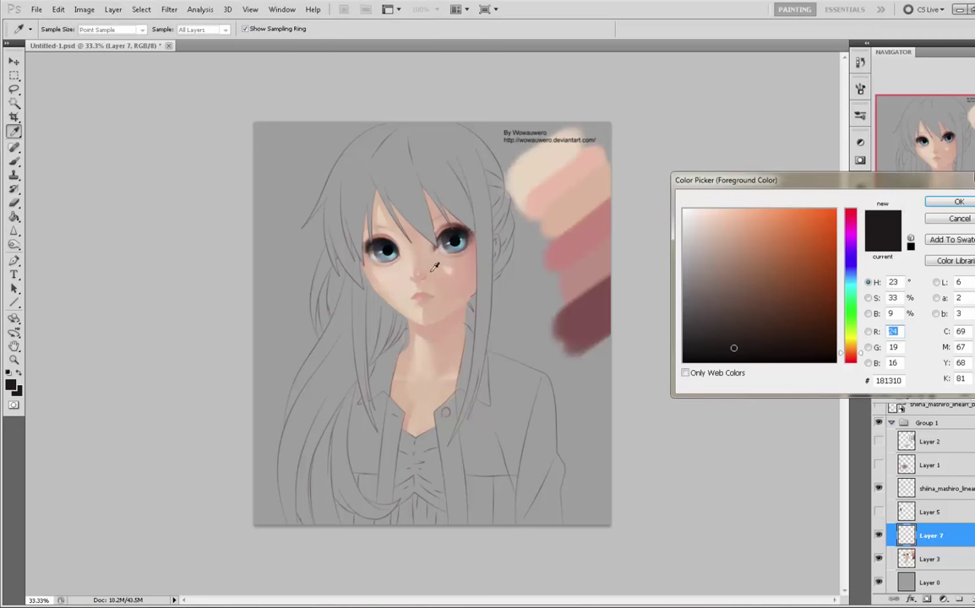
{"action": "left_click", "coordinate": [437, 274]}
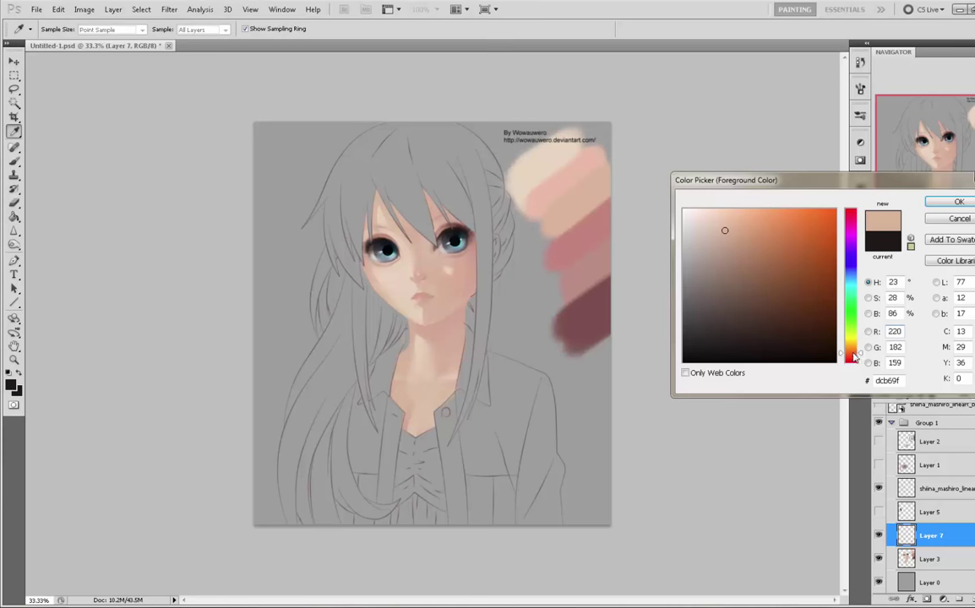
{"action": "left_click_drag", "start_coordinate": [854, 356], "coordinate": [864, 222]}
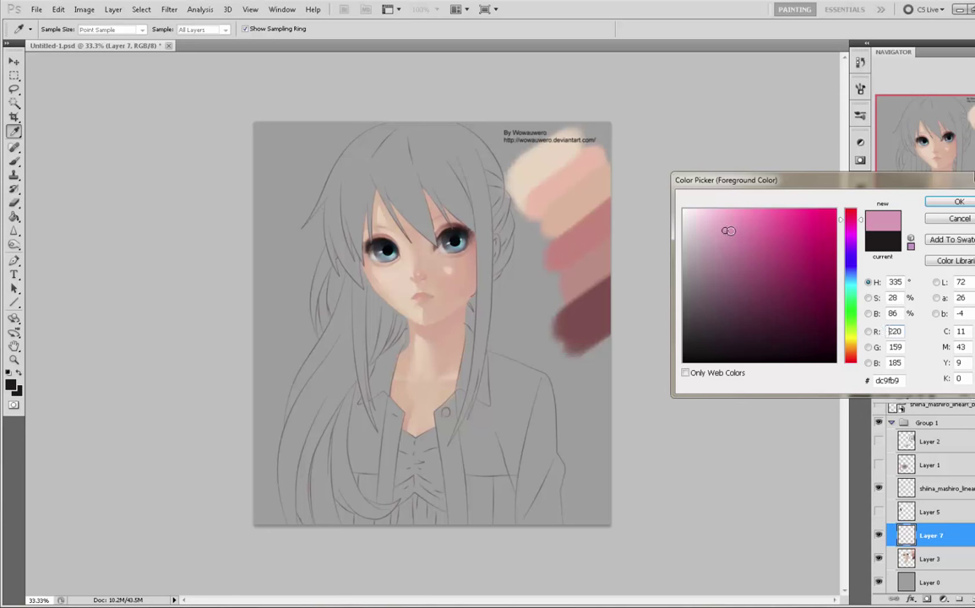
{"action": "left_click_drag", "start_coordinate": [726, 232], "coordinate": [764, 226]}
{"action": "left_click", "coordinate": [861, 222]}
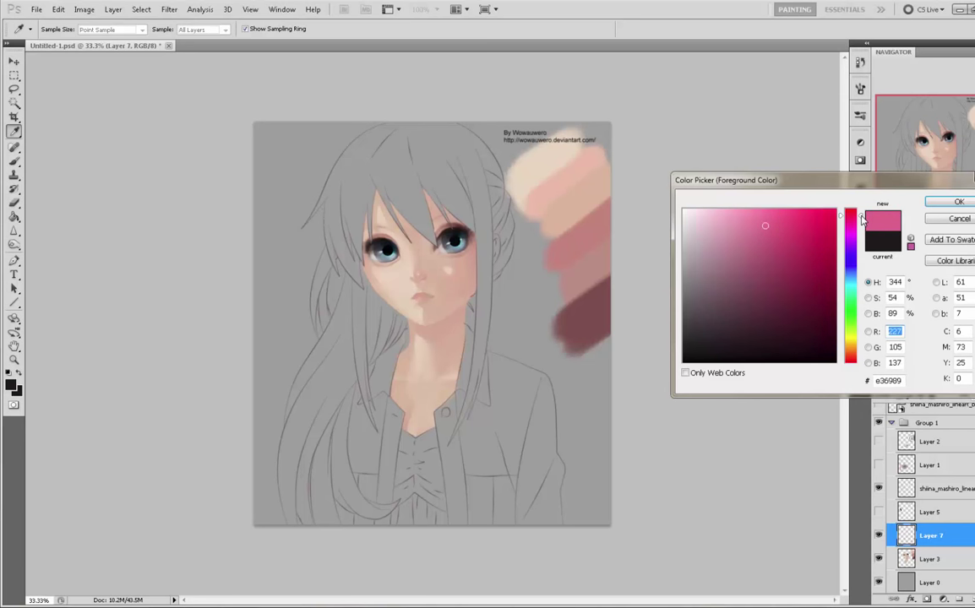
{"action": "left_click", "coordinate": [757, 227]}
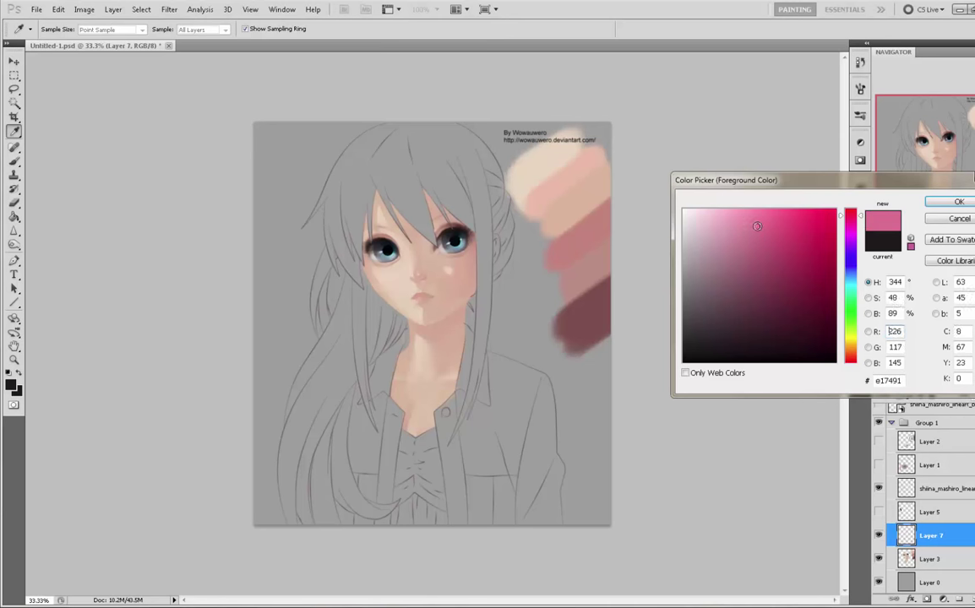
{"action": "left_click", "coordinate": [960, 202]}
{"action": "key", "text": "m"}
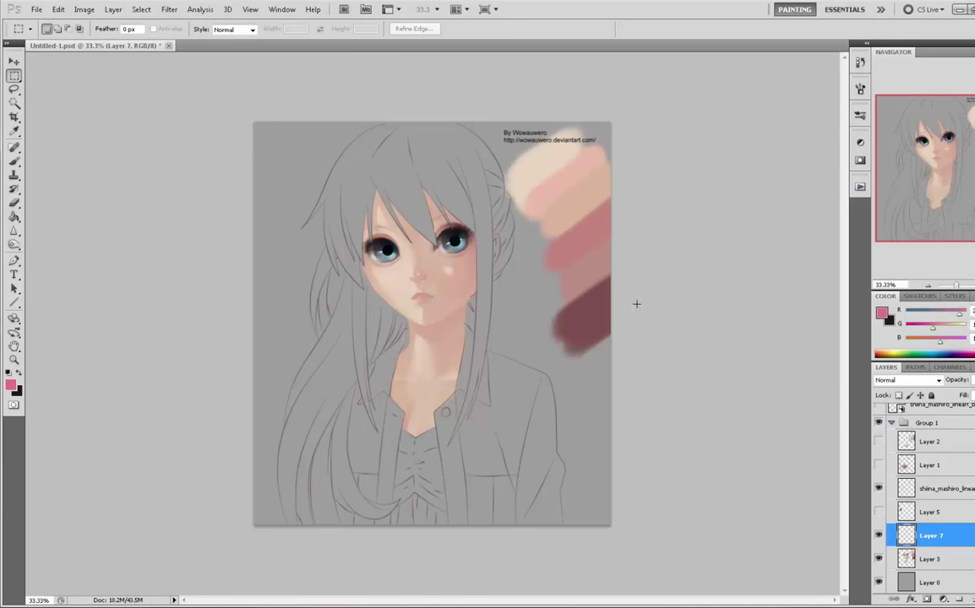
- Paint a deep pink swatch on Layer 7 directly below the dark maroon swatch
{"action": "key", "text": "b"}
{"action": "mouse_move", "coordinate": [604, 371]}
{"action": "left_mouse_down"}
{"action": "mouse_move", "coordinate": [588, 380]}
{"action": "mouse_move", "coordinate": [618, 348]}
{"action": "left_mouse_up"}
{"action": "key", "text": "ctrl+z"}
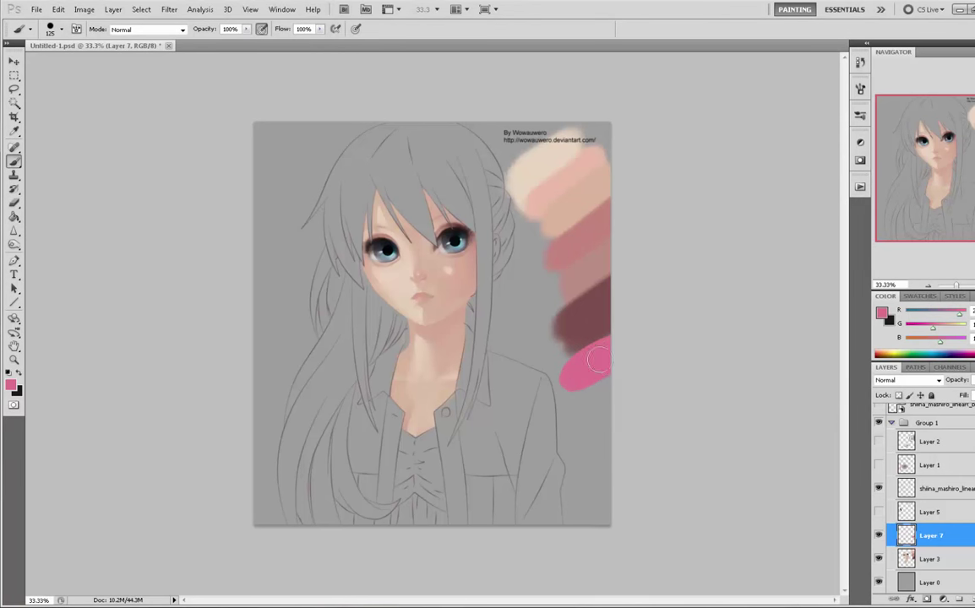
- Sample the light skin tone beside the nose, shift its hue to 340° and brighten it to light pink #ffb2cb
{"action": "left_click", "coordinate": [882, 315]}
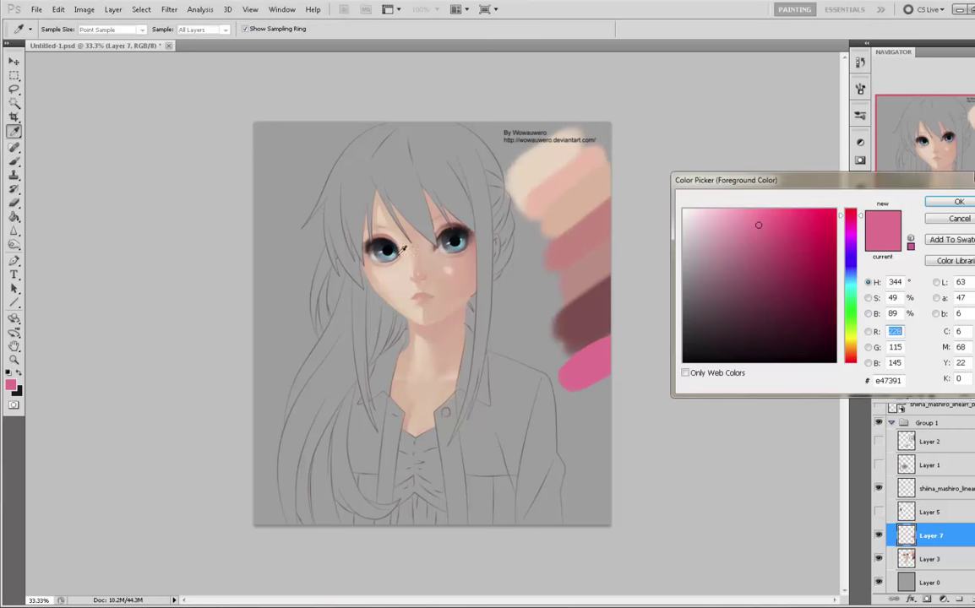
{"action": "left_click", "coordinate": [406, 278]}
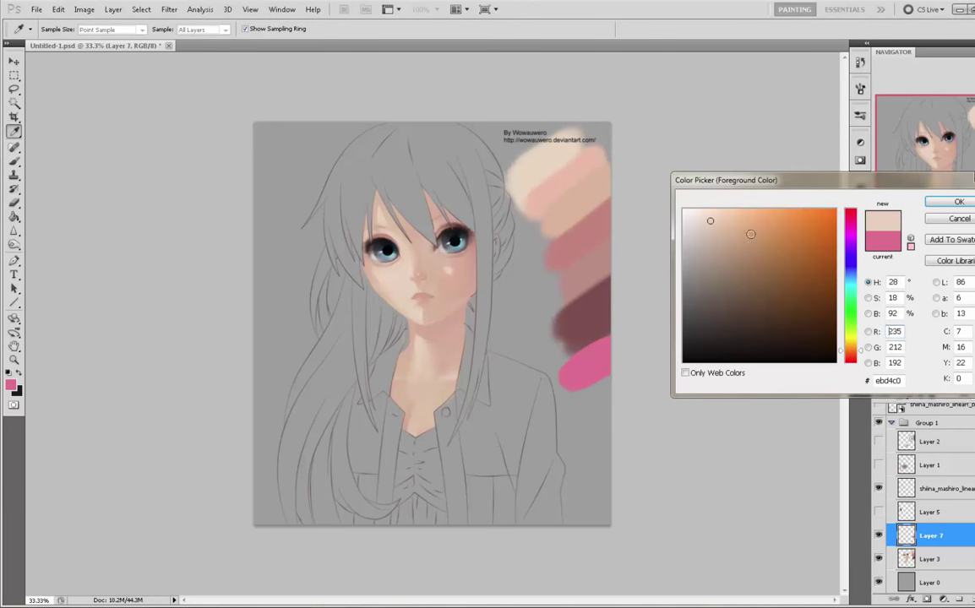
{"action": "left_click_drag", "start_coordinate": [860, 354], "coordinate": [865, 378]}
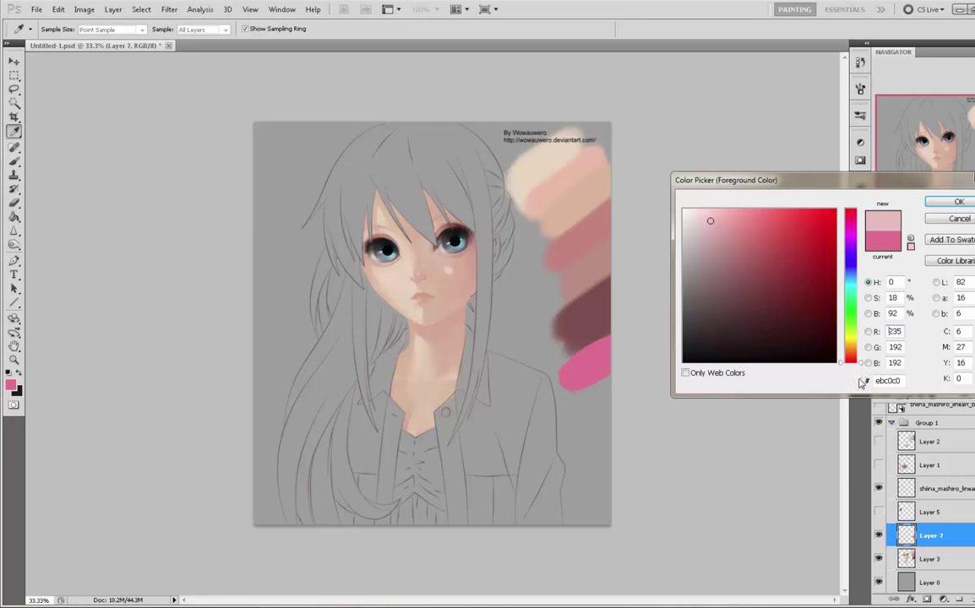
{"action": "left_click_drag", "start_coordinate": [862, 368], "coordinate": [867, 216]}
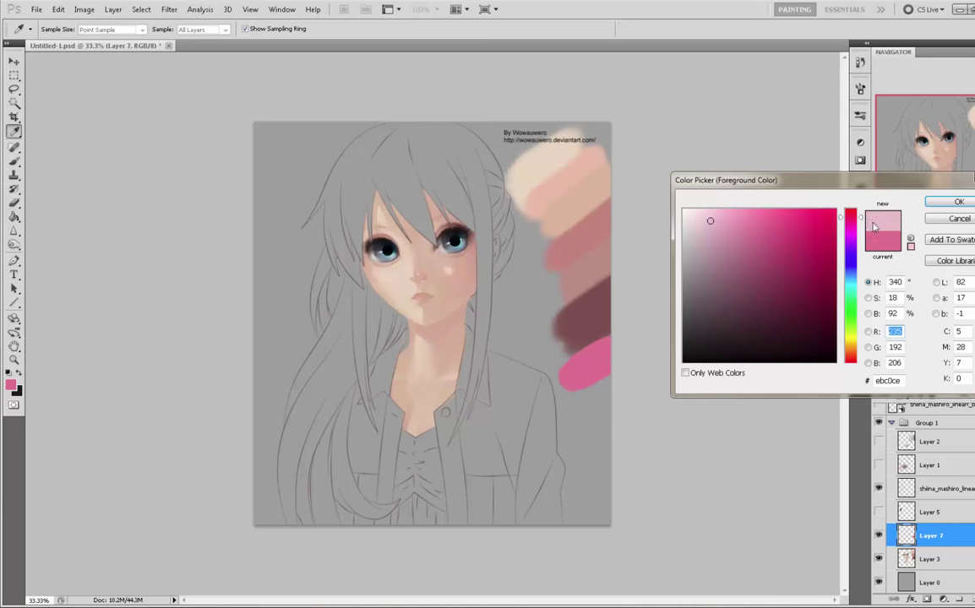
{"action": "left_click_drag", "start_coordinate": [712, 223], "coordinate": [731, 213]}
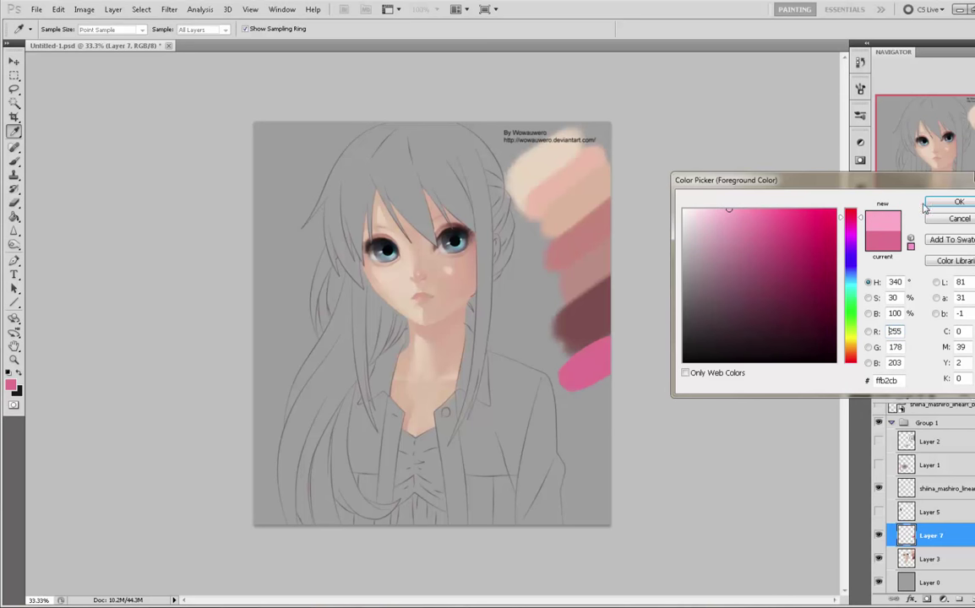
{"action": "left_click", "coordinate": [957, 203]}
- Paint a light pink swatch below the deep pink one and resample the deep pink as the foreground colour
{"action": "key", "text": "b"}
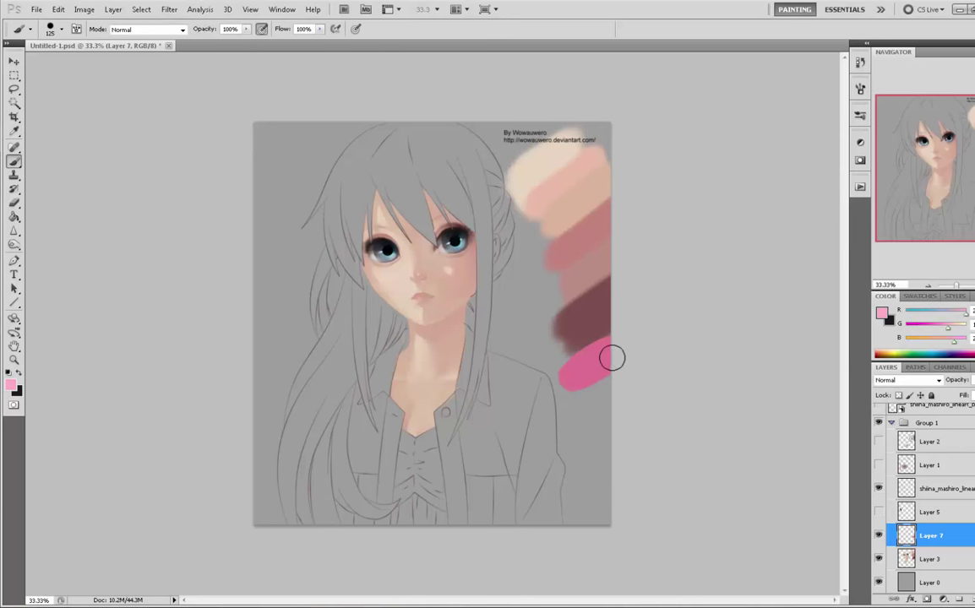
{"action": "left_click_drag", "start_coordinate": [571, 408], "coordinate": [610, 377]}
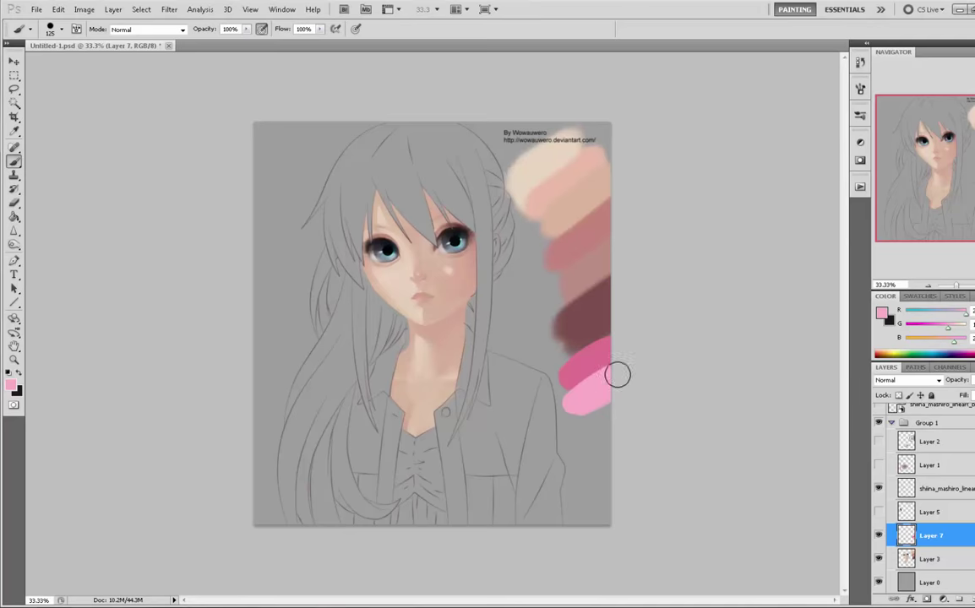
{"action": "left_click", "coordinate": [583, 359], "text": "alt"}
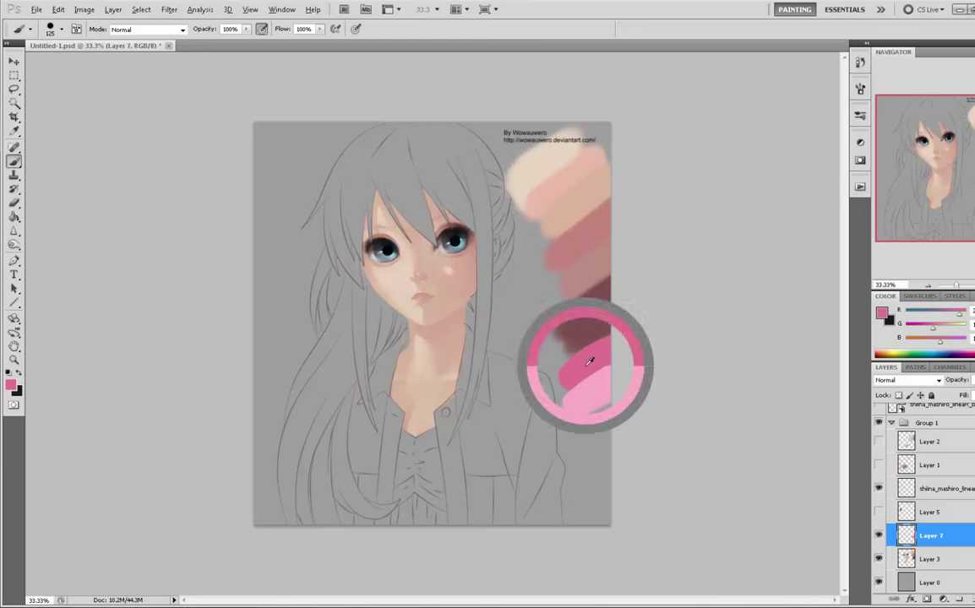
- Select the painted skin and swatch pixels of Layer 3 and invert the selection
{"action": "left_click", "coordinate": [954, 563]}
{"action": "key", "text": "ctrl+a"}
{"action": "key", "text": "v"}
{"action": "key", "text": "Up"}
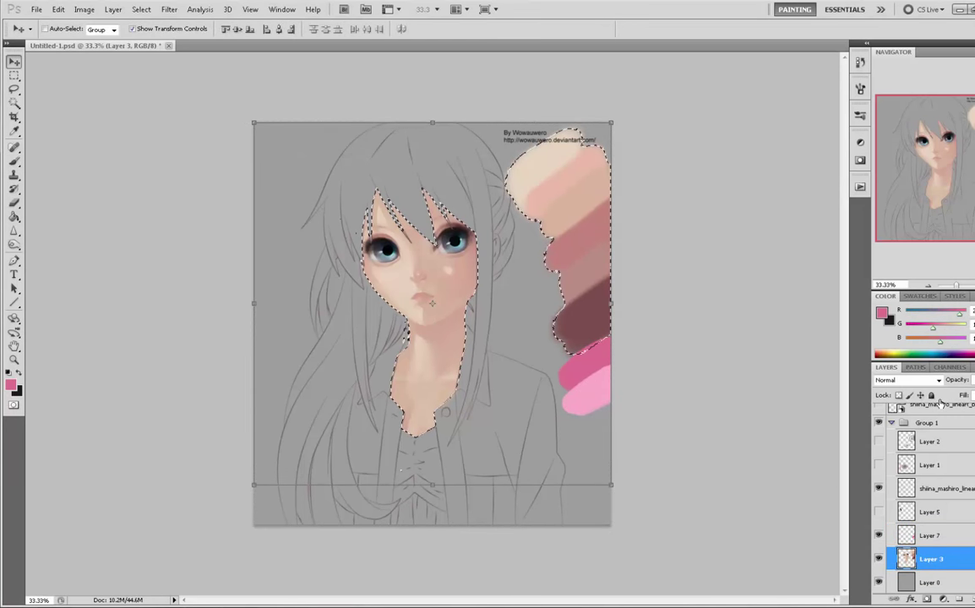
{"action": "key", "text": "m"}
{"action": "right_click", "coordinate": [478, 293]}
{"action": "left_click", "coordinate": [517, 311]}
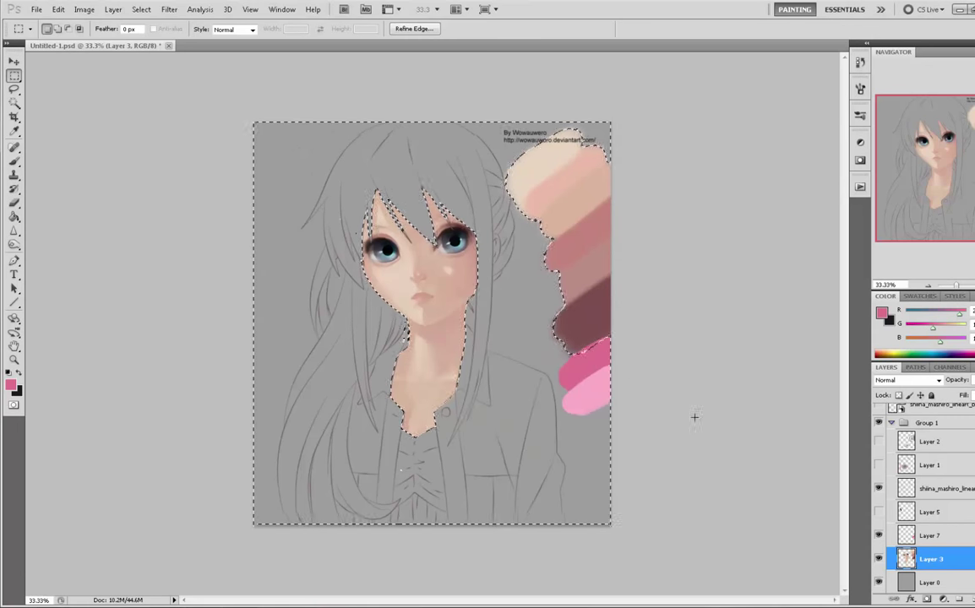
- Add a new layer directly above Layer 3, switch to the Brush and hide the selection outline
{"action": "left_click", "coordinate": [935, 543]}
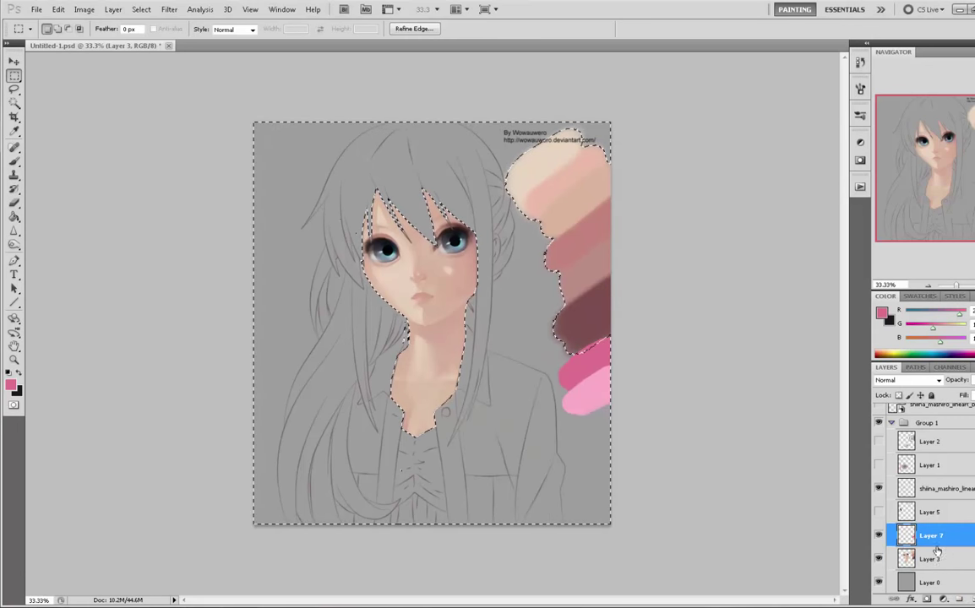
{"action": "left_click", "coordinate": [937, 554]}
{"action": "left_click", "coordinate": [973, 599]}
{"action": "key", "text": "b"}
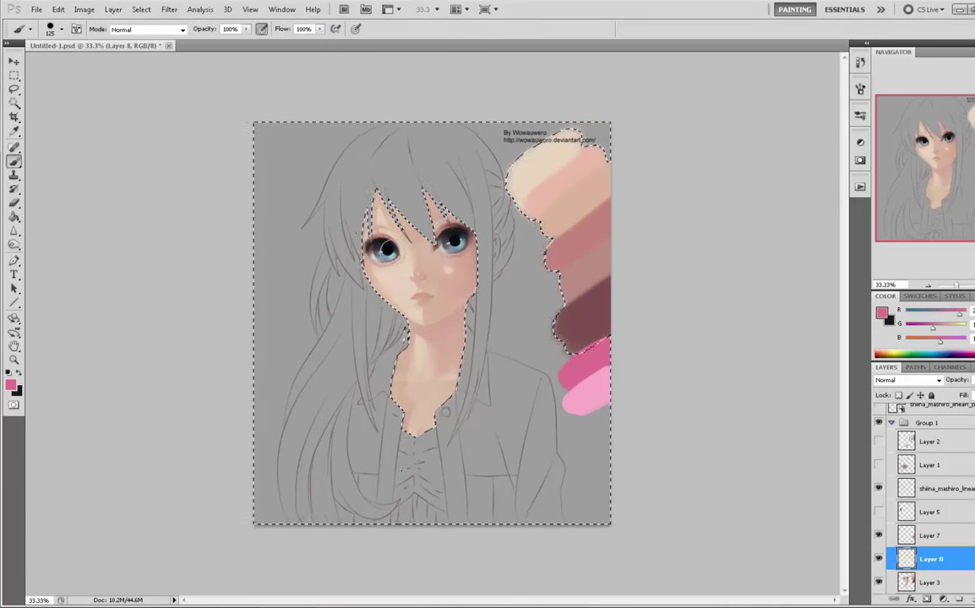
{"action": "key", "text": "ctrl+d"}
- Block in the bangs, crown and side hair around the face with deep pink on Layer 8
{"action": "mouse_move", "coordinate": [391, 185]}
{"action": "left_mouse_down"}
{"action": "mouse_move", "coordinate": [387, 200]}
{"action": "mouse_move", "coordinate": [425, 167]}
{"action": "mouse_move", "coordinate": [467, 217]}
{"action": "mouse_move", "coordinate": [483, 209]}
{"action": "mouse_move", "coordinate": [467, 355]}
{"action": "mouse_move", "coordinate": [476, 275]}
{"action": "left_mouse_up"}
{"action": "key", "text": "ctrl+z"}
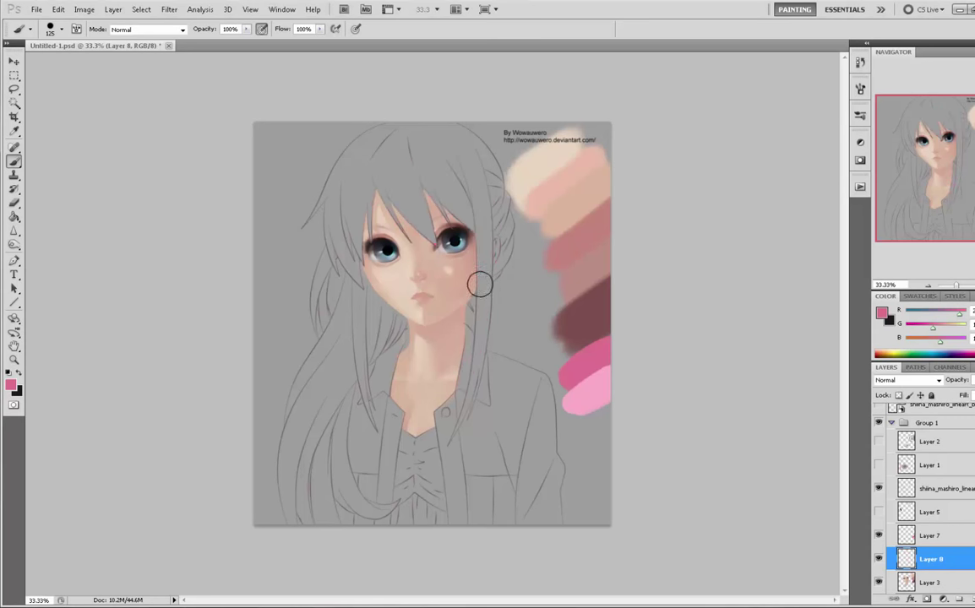
{"action": "mouse_move", "coordinate": [377, 155]}
{"action": "left_mouse_down"}
{"action": "mouse_move", "coordinate": [373, 202]}
{"action": "mouse_move", "coordinate": [418, 203]}
{"action": "mouse_move", "coordinate": [447, 240]}
{"action": "mouse_move", "coordinate": [460, 221]}
{"action": "mouse_move", "coordinate": [473, 244]}
{"action": "mouse_move", "coordinate": [475, 228]}
{"action": "mouse_move", "coordinate": [412, 250]}
{"action": "mouse_move", "coordinate": [396, 188]}
{"action": "mouse_move", "coordinate": [371, 220]}
{"action": "mouse_move", "coordinate": [364, 215]}
{"action": "mouse_move", "coordinate": [357, 229]}
{"action": "mouse_move", "coordinate": [344, 223]}
{"action": "mouse_move", "coordinate": [354, 273]}
{"action": "mouse_move", "coordinate": [343, 263]}
{"action": "mouse_move", "coordinate": [371, 165]}
{"action": "mouse_move", "coordinate": [335, 214]}
{"action": "mouse_move", "coordinate": [382, 146]}
{"action": "mouse_move", "coordinate": [335, 199]}
{"action": "mouse_move", "coordinate": [428, 180]}
{"action": "mouse_move", "coordinate": [392, 189]}
{"action": "mouse_move", "coordinate": [380, 181]}
{"action": "mouse_move", "coordinate": [396, 137]}
{"action": "left_mouse_up"}
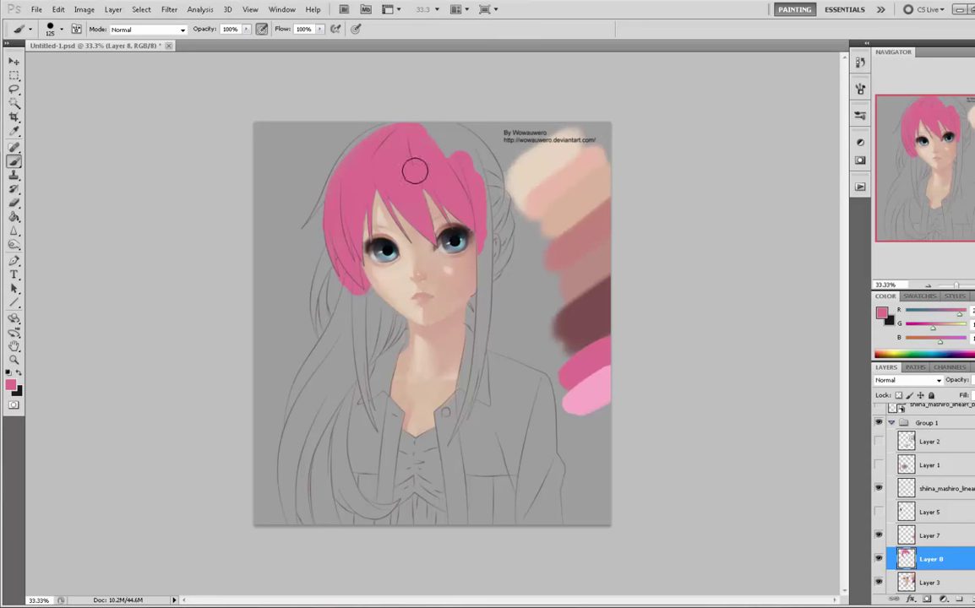
{"action": "mouse_move", "coordinate": [453, 255]}
{"action": "left_mouse_down"}
{"action": "mouse_move", "coordinate": [480, 241]}
{"action": "mouse_move", "coordinate": [492, 265]}
{"action": "mouse_move", "coordinate": [498, 235]}
{"action": "left_mouse_up"}
{"action": "mouse_move", "coordinate": [429, 137]}
{"action": "left_mouse_down"}
{"action": "mouse_move", "coordinate": [456, 179]}
{"action": "mouse_move", "coordinate": [479, 167]}
{"action": "mouse_move", "coordinate": [448, 126]}
{"action": "mouse_move", "coordinate": [470, 192]}
{"action": "mouse_move", "coordinate": [485, 185]}
{"action": "mouse_move", "coordinate": [457, 136]}
{"action": "mouse_move", "coordinate": [452, 190]}
{"action": "left_mouse_up"}
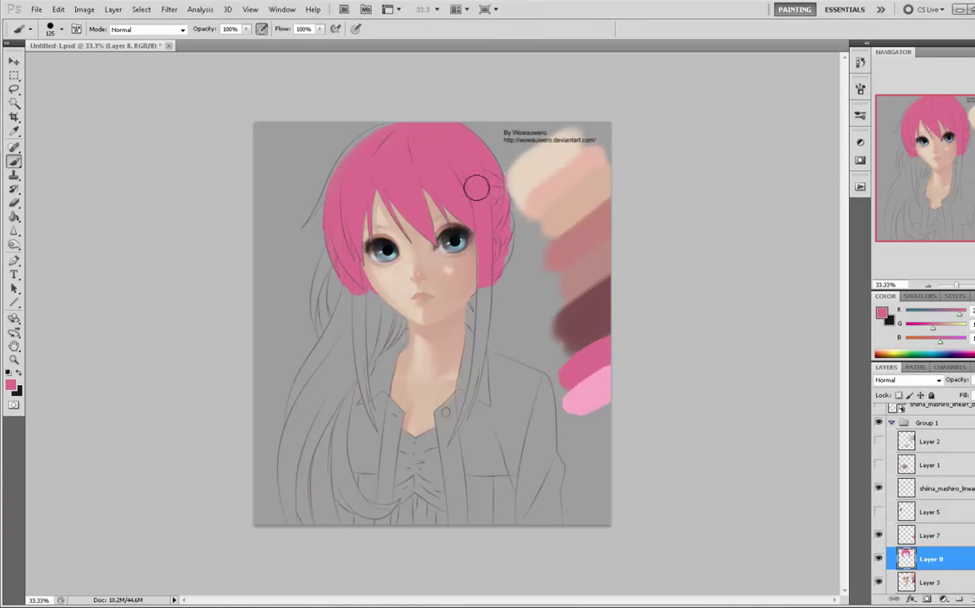
- Block in the long ponytail, the outer strand, the bun and the long side lock with deep pink
{"action": "mouse_move", "coordinate": [407, 120]}
{"action": "left_mouse_down"}
{"action": "mouse_move", "coordinate": [367, 142]}
{"action": "mouse_move", "coordinate": [343, 169]}
{"action": "mouse_move", "coordinate": [404, 120]}
{"action": "mouse_move", "coordinate": [335, 187]}
{"action": "mouse_move", "coordinate": [358, 163]}
{"action": "mouse_move", "coordinate": [344, 179]}
{"action": "mouse_move", "coordinate": [347, 300]}
{"action": "mouse_move", "coordinate": [330, 250]}
{"action": "mouse_move", "coordinate": [323, 376]}
{"action": "mouse_move", "coordinate": [317, 355]}
{"action": "mouse_move", "coordinate": [354, 343]}
{"action": "mouse_move", "coordinate": [344, 362]}
{"action": "mouse_move", "coordinate": [370, 350]}
{"action": "mouse_move", "coordinate": [362, 357]}
{"action": "mouse_move", "coordinate": [386, 302]}
{"action": "mouse_move", "coordinate": [349, 293]}
{"action": "mouse_move", "coordinate": [308, 380]}
{"action": "mouse_move", "coordinate": [337, 355]}
{"action": "mouse_move", "coordinate": [307, 477]}
{"action": "mouse_move", "coordinate": [345, 364]}
{"action": "mouse_move", "coordinate": [331, 552]}
{"action": "mouse_move", "coordinate": [351, 355]}
{"action": "mouse_move", "coordinate": [332, 539]}
{"action": "mouse_move", "coordinate": [340, 361]}
{"action": "mouse_move", "coordinate": [302, 417]}
{"action": "mouse_move", "coordinate": [327, 363]}
{"action": "mouse_move", "coordinate": [305, 523]}
{"action": "mouse_move", "coordinate": [329, 363]}
{"action": "mouse_move", "coordinate": [319, 464]}
{"action": "mouse_move", "coordinate": [338, 383]}
{"action": "mouse_move", "coordinate": [324, 412]}
{"action": "mouse_move", "coordinate": [346, 379]}
{"action": "mouse_move", "coordinate": [339, 419]}
{"action": "mouse_move", "coordinate": [330, 393]}
{"action": "mouse_move", "coordinate": [335, 475]}
{"action": "mouse_move", "coordinate": [315, 436]}
{"action": "mouse_move", "coordinate": [379, 510]}
{"action": "mouse_move", "coordinate": [345, 487]}
{"action": "mouse_move", "coordinate": [397, 502]}
{"action": "left_mouse_up"}
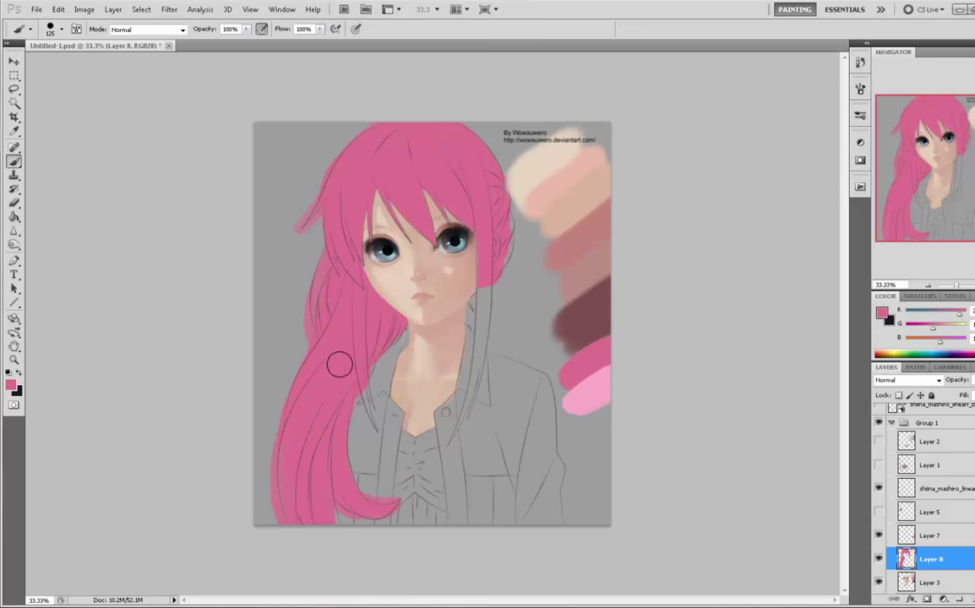
{"action": "mouse_move", "coordinate": [479, 283]}
{"action": "left_mouse_down"}
{"action": "mouse_move", "coordinate": [476, 344]}
{"action": "mouse_move", "coordinate": [486, 272]}
{"action": "mouse_move", "coordinate": [462, 359]}
{"action": "mouse_move", "coordinate": [477, 327]}
{"action": "mouse_move", "coordinate": [418, 446]}
{"action": "mouse_move", "coordinate": [464, 391]}
{"action": "mouse_move", "coordinate": [435, 452]}
{"action": "mouse_move", "coordinate": [505, 205]}
{"action": "mouse_move", "coordinate": [505, 242]}
{"action": "left_mouse_up"}
{"action": "left_click_drag", "start_coordinate": [366, 125], "coordinate": [332, 130]}
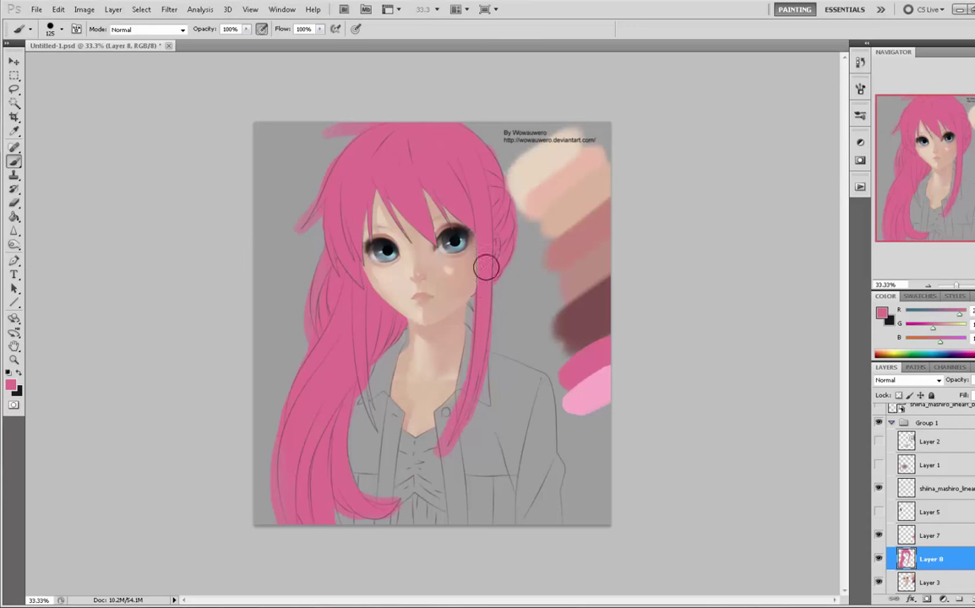
{"action": "mouse_move", "coordinate": [471, 188]}
{"action": "left_mouse_down"}
{"action": "mouse_move", "coordinate": [499, 239]}
{"action": "mouse_move", "coordinate": [472, 130]}
{"action": "mouse_move", "coordinate": [451, 169]}
{"action": "mouse_move", "coordinate": [478, 227]}
{"action": "mouse_move", "coordinate": [443, 161]}
{"action": "left_mouse_up"}
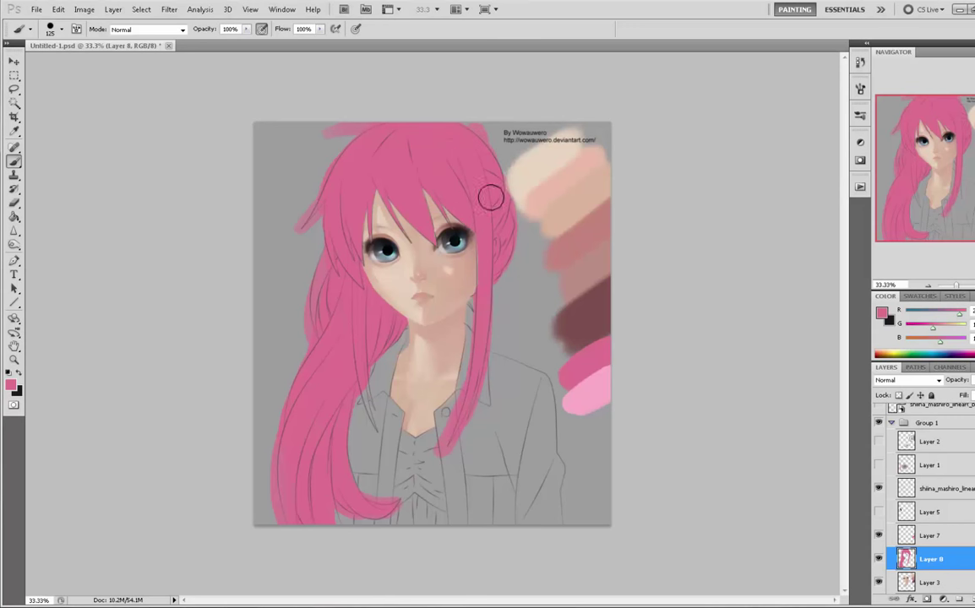
- Clear the selection and Magic Wand the empty background outside the character on the line-art layer
{"action": "key", "text": "m"}
{"action": "right_click", "coordinate": [391, 205]}
{"action": "left_click", "coordinate": [414, 210]}
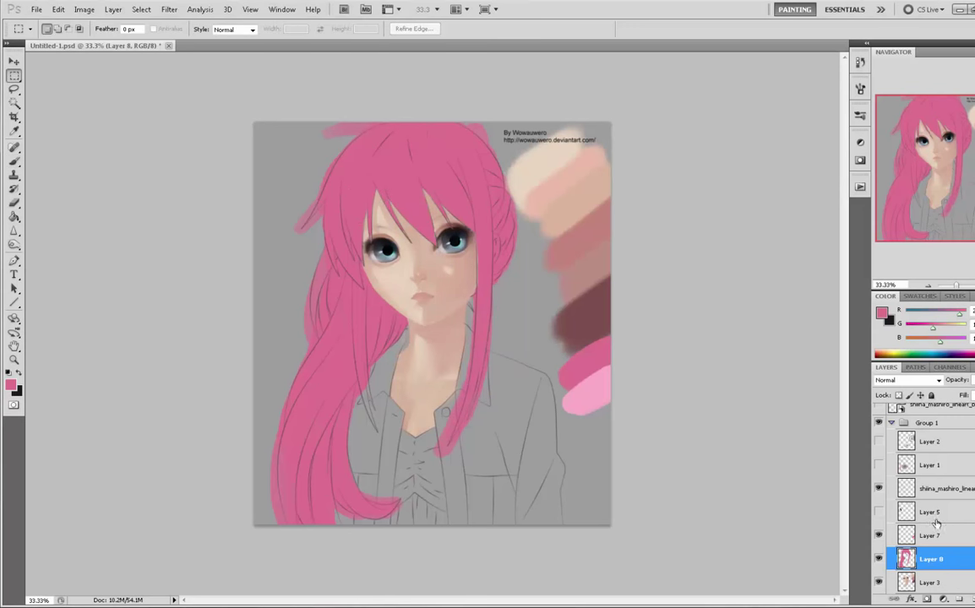
{"action": "left_click", "coordinate": [930, 492]}
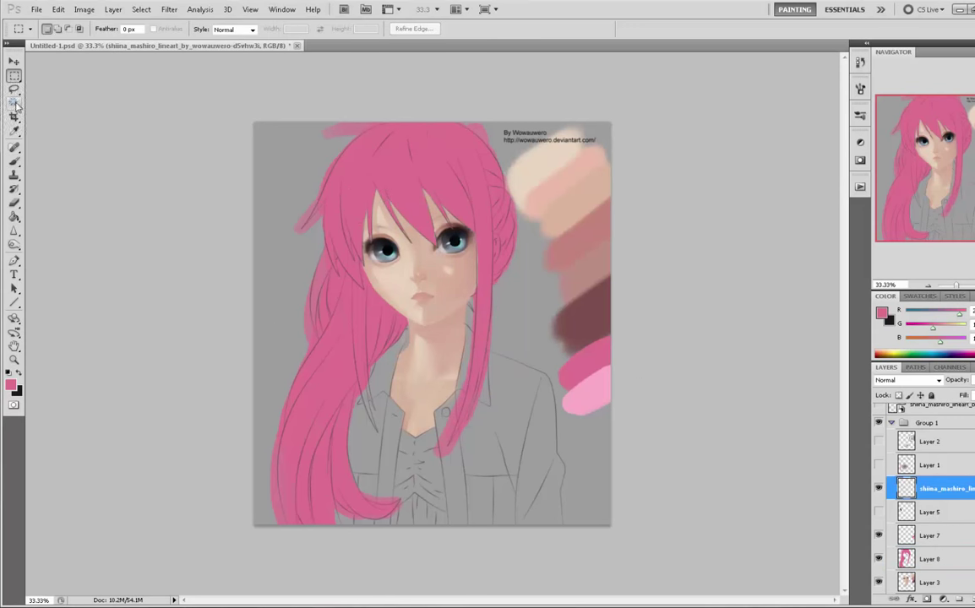
{"action": "left_click_drag", "start_coordinate": [14, 102], "coordinate": [53, 110]}
{"action": "left_click", "coordinate": [291, 168]}
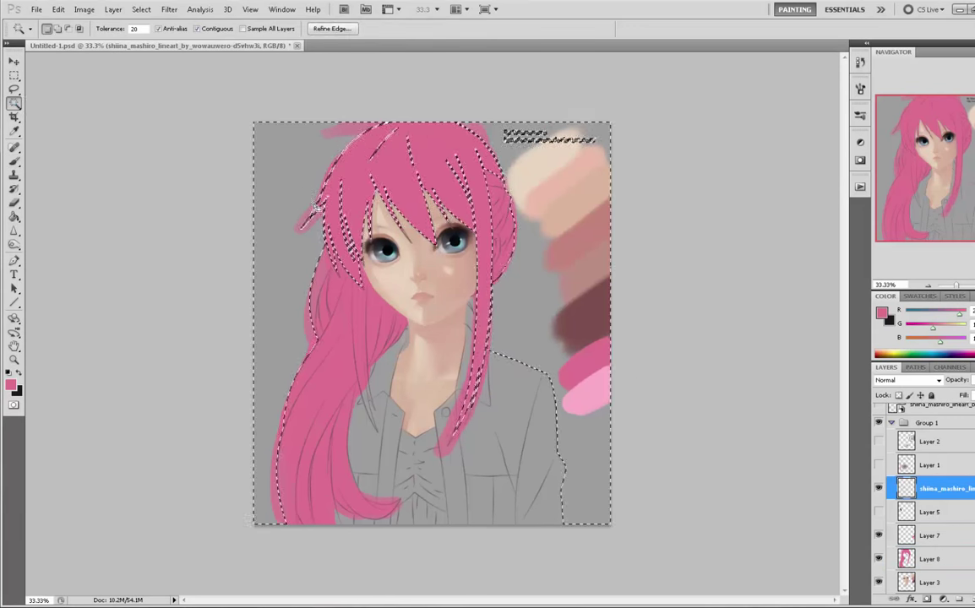
{"action": "left_click", "coordinate": [291, 168]}
{"action": "left_click", "coordinate": [310, 145]}
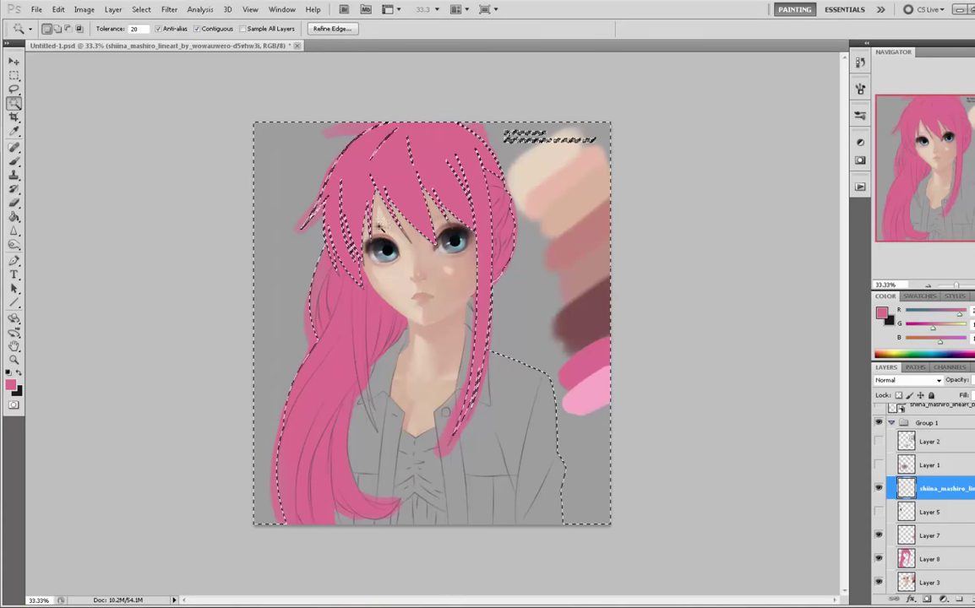
- Activate Layer 8, hide the selection outline and switch to the Eraser
{"action": "left_click", "coordinate": [926, 557]}
{"action": "key", "text": "ctrl+d"}
{"action": "key", "text": "b"}
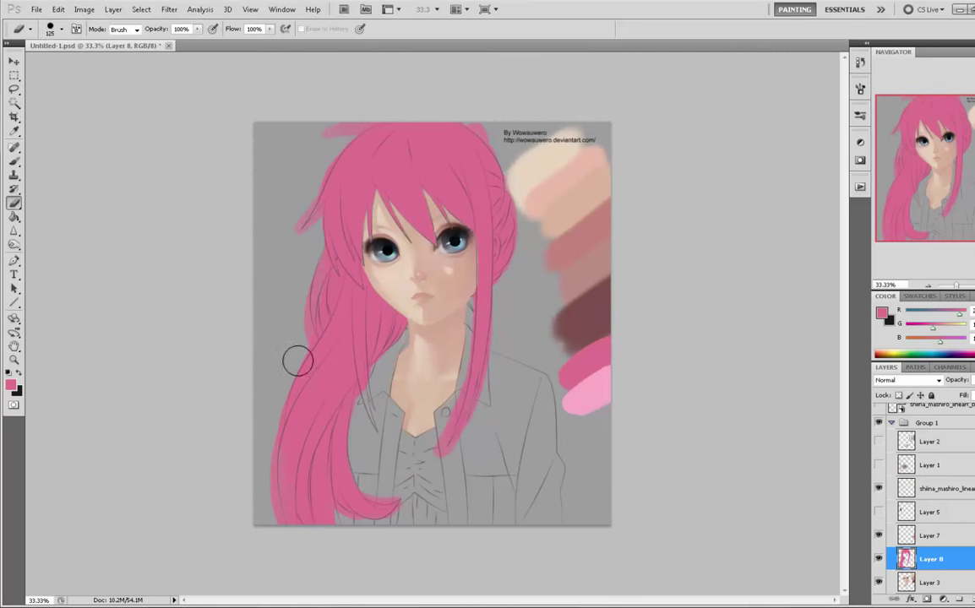
{"action": "mouse_move", "coordinate": [298, 361]}
{"action": "left_mouse_down"}
{"action": "mouse_move", "coordinate": [263, 483]}
{"action": "mouse_move", "coordinate": [295, 375]}
{"action": "mouse_move", "coordinate": [302, 552]}
{"action": "left_mouse_up"}
{"action": "left_click_drag", "start_coordinate": [287, 400], "coordinate": [291, 538]}
{"action": "left_click_drag", "start_coordinate": [310, 327], "coordinate": [311, 350]}
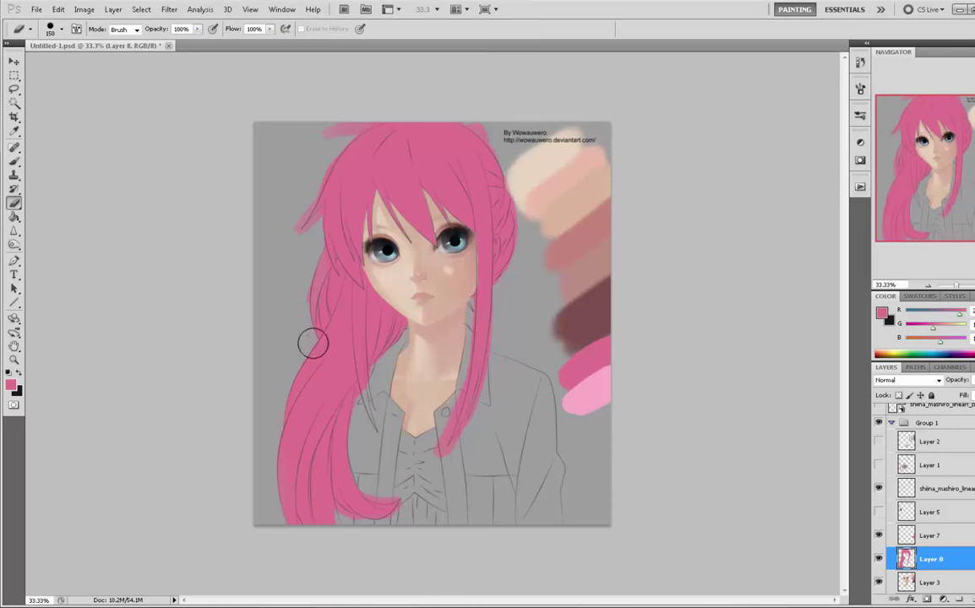
{"action": "key", "text": "ctrl+alt+z"}
{"action": "key", "text": "ctrl+alt+z"}
{"action": "key", "text": "ctrl+alt+z"}
{"action": "key", "text": "ctrl+alt+z"}
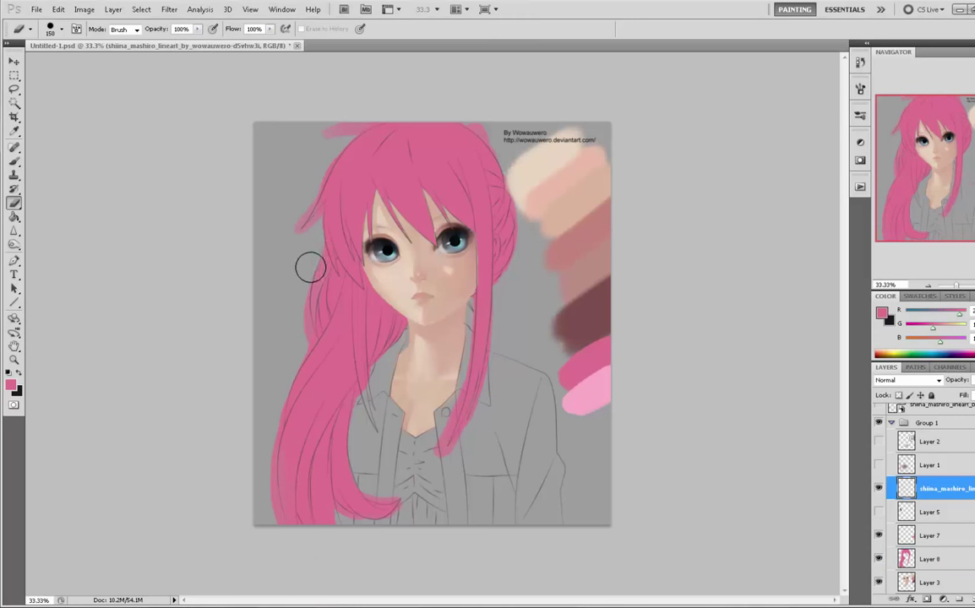
- Activate Layer 8 again and erase the pink spill outside the ponytail's outer edge
{"action": "key", "text": "alt+bracketleft"}
{"action": "key", "text": "alt+bracketleft"}
{"action": "key", "text": "alt+bracketleft"}
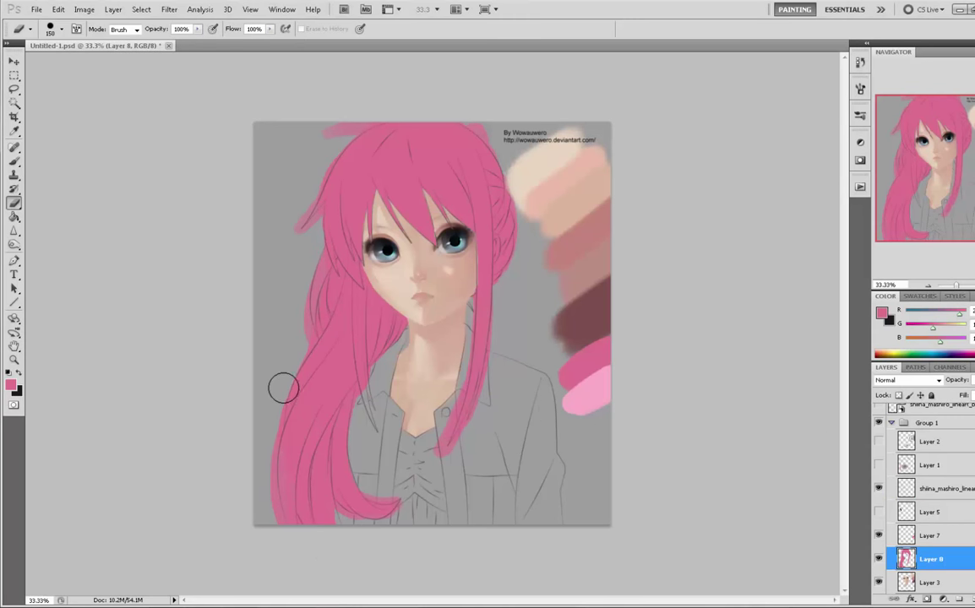
{"action": "mouse_move", "coordinate": [284, 390]}
{"action": "left_mouse_down"}
{"action": "mouse_move", "coordinate": [263, 477]}
{"action": "mouse_move", "coordinate": [292, 536]}
{"action": "left_mouse_up"}
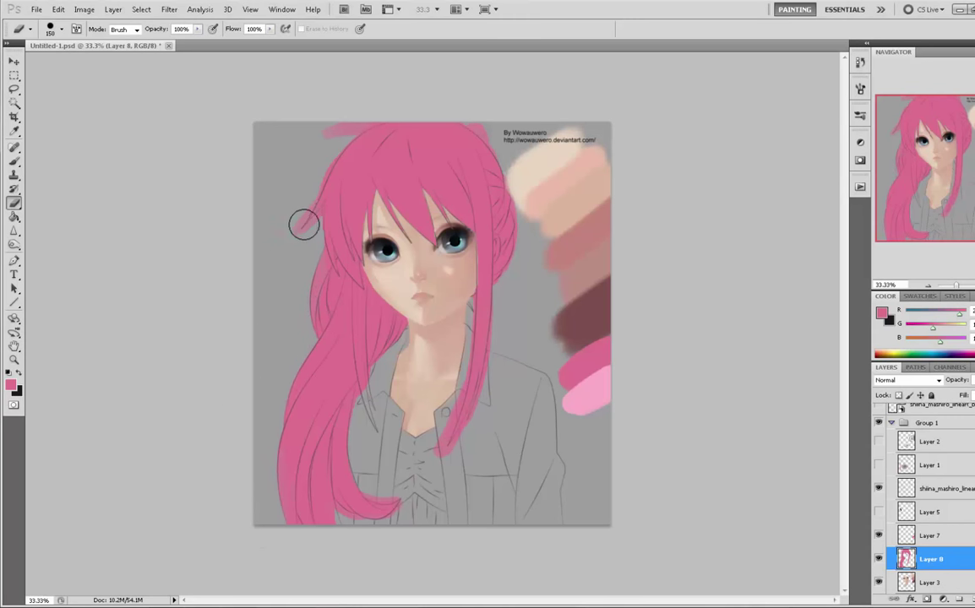
- Reduce the eraser size to 25 and clear the pink spill around the outer strand and beside the crown
{"action": "left_click_drag", "start_coordinate": [304, 225], "coordinate": [296, 207]}
{"action": "key", "text": "ctrl+z"}
{"action": "key", "text": "bracketleft"}
{"action": "key", "text": "bracketleft"}
{"action": "key", "text": "bracketleft"}
{"action": "key", "text": "bracketleft"}
{"action": "key", "text": "bracketleft"}
{"action": "key", "text": "bracketleft"}
{"action": "key", "text": "bracketleft"}
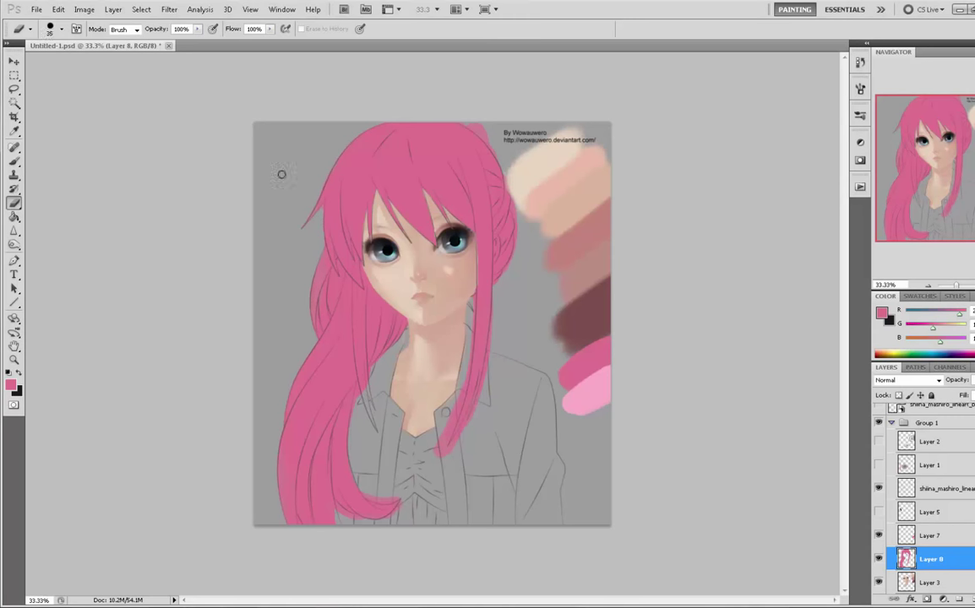
- Set the eraser size to 20 and clear the pink spill along the outer edge of the braided bun
{"action": "key", "text": "bracketleft"}
{"action": "key", "text": "bracketleft"}
{"action": "key", "text": "bracketleft"}
{"action": "key", "text": "bracketright"}
{"action": "left_click_drag", "start_coordinate": [515, 226], "coordinate": [514, 208]}
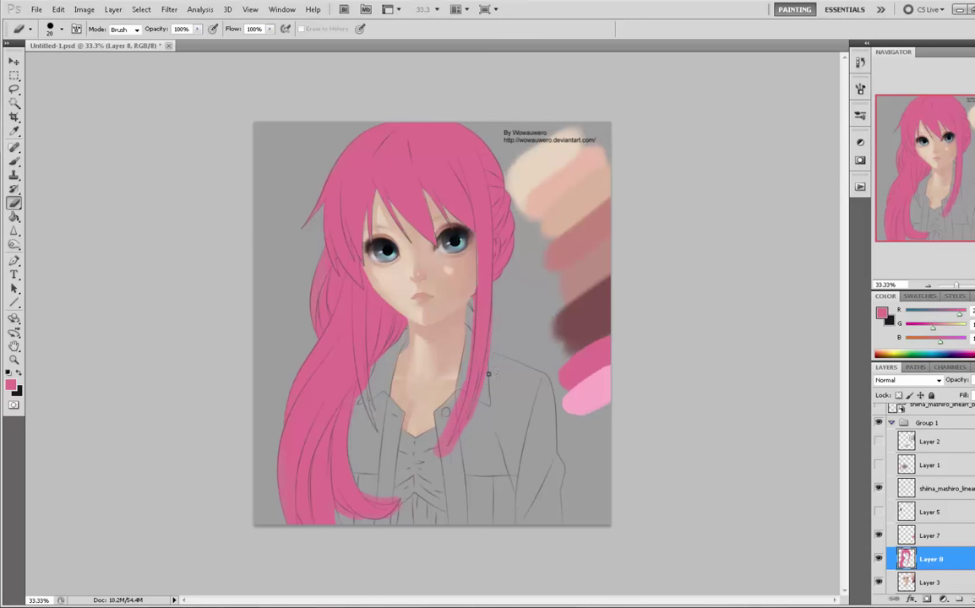
- Clear the active selection and resume erasing beside the cheek on Layer 8
{"action": "key", "text": "m"}
{"action": "right_click", "coordinate": [521, 348]}
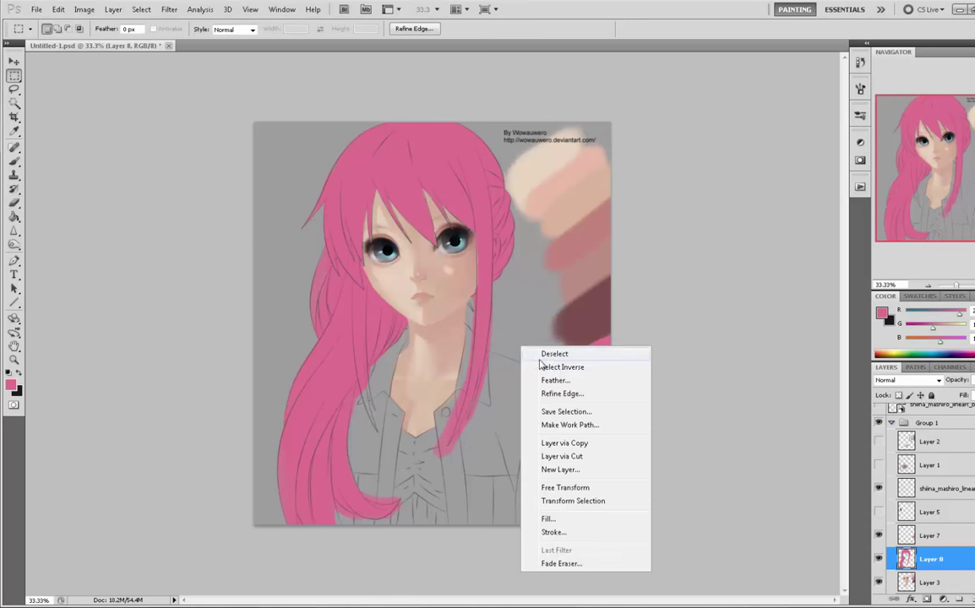
{"action": "left_click", "coordinate": [554, 355]}
{"action": "key", "text": "e"}
{"action": "left_click_drag", "start_coordinate": [448, 269], "coordinate": [454, 271]}
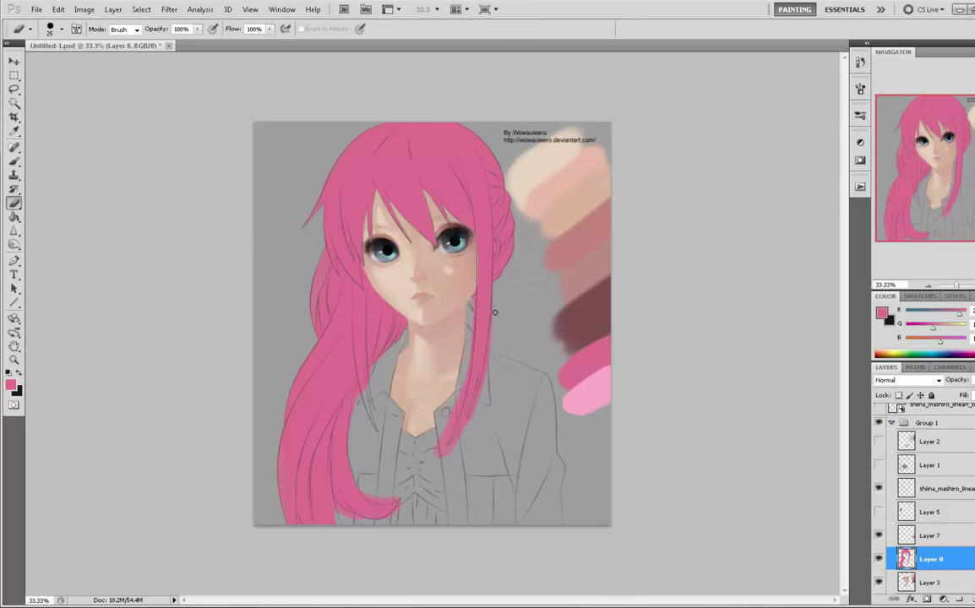
- Enlarge the eraser to 70 and clear the pink spill around the long front strand's tip over the collar button
{"action": "key", "text": "bracketright"}
{"action": "key", "text": "bracketright"}
{"action": "key", "text": "bracketright"}
{"action": "key", "text": "bracketright"}
{"action": "key", "text": "bracketright"}
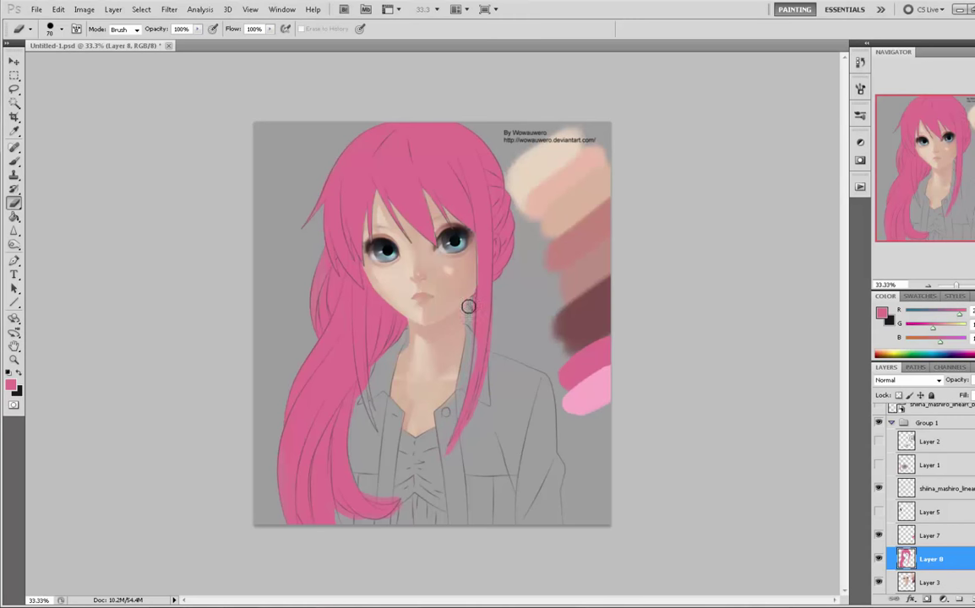
- Reduce the eraser to 20 and trim the long front strand's lower end to a tapered point
{"action": "key", "text": "bracketleft"}
{"action": "key", "text": "bracketleft"}
{"action": "key", "text": "bracketleft"}
{"action": "key", "text": "bracketleft"}
{"action": "key", "text": "bracketleft"}
{"action": "key", "text": "bracketleft"}
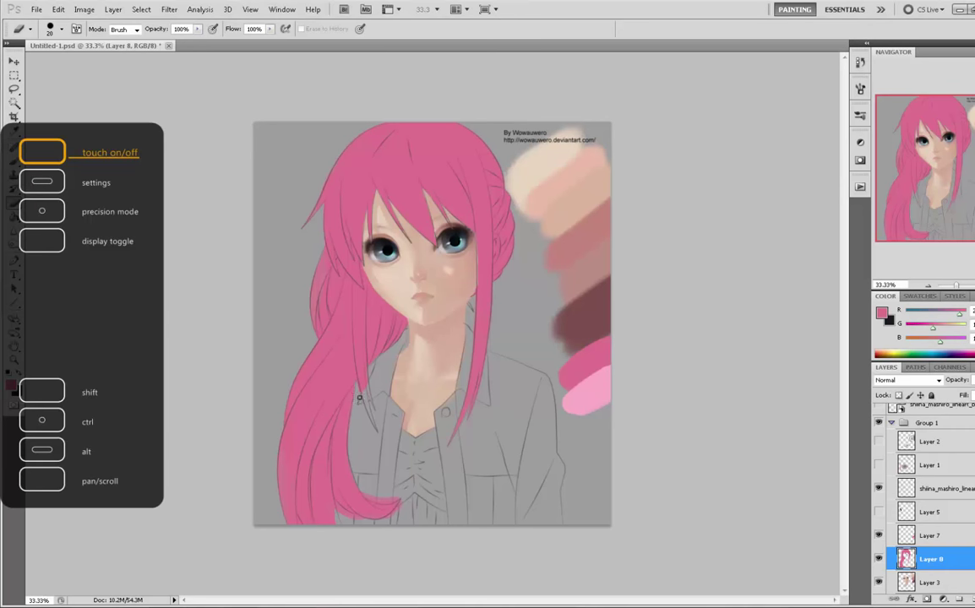
- Reduce the brush size to 15 and paint the thin strand on the ponytail side pink down to its tip
{"action": "key", "text": "b"}
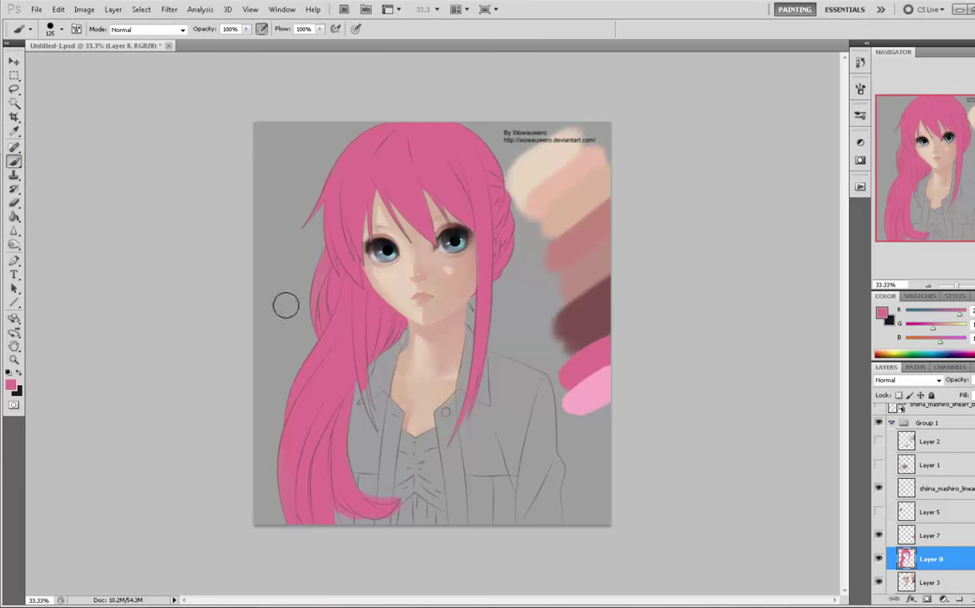
{"action": "key", "text": "bracketleft"}
{"action": "key", "text": "bracketleft"}
{"action": "key", "text": "bracketleft"}
{"action": "key", "text": "bracketleft"}
{"action": "key", "text": "bracketleft"}
{"action": "key", "text": "bracketleft"}
{"action": "key", "text": "bracketleft"}
{"action": "key", "text": "bracketleft"}
{"action": "key", "text": "bracketleft"}
{"action": "key", "text": "bracketleft"}
{"action": "key", "text": "bracketleft"}
{"action": "key", "text": "bracketleft"}
- Switch to the Eraser, enlarge it to 300 and clear loose pink above the ponytail's curled end
{"action": "key", "text": "e"}
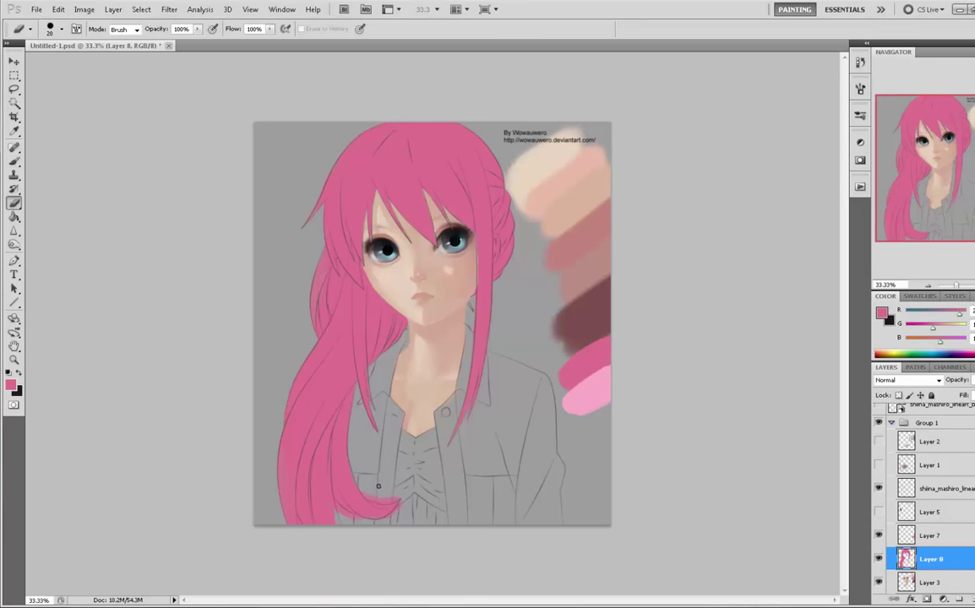
{"action": "key", "text": "bracketright"}
{"action": "key", "text": "bracketright"}
{"action": "key", "text": "bracketright"}
{"action": "key", "text": "bracketright"}
{"action": "key", "text": "bracketright"}
{"action": "key", "text": "bracketright"}
{"action": "key", "text": "bracketright"}
{"action": "key", "text": "bracketright"}
{"action": "key", "text": "bracketright"}
{"action": "key", "text": "bracketright"}
{"action": "key", "text": "bracketright"}
{"action": "key", "text": "bracketright"}
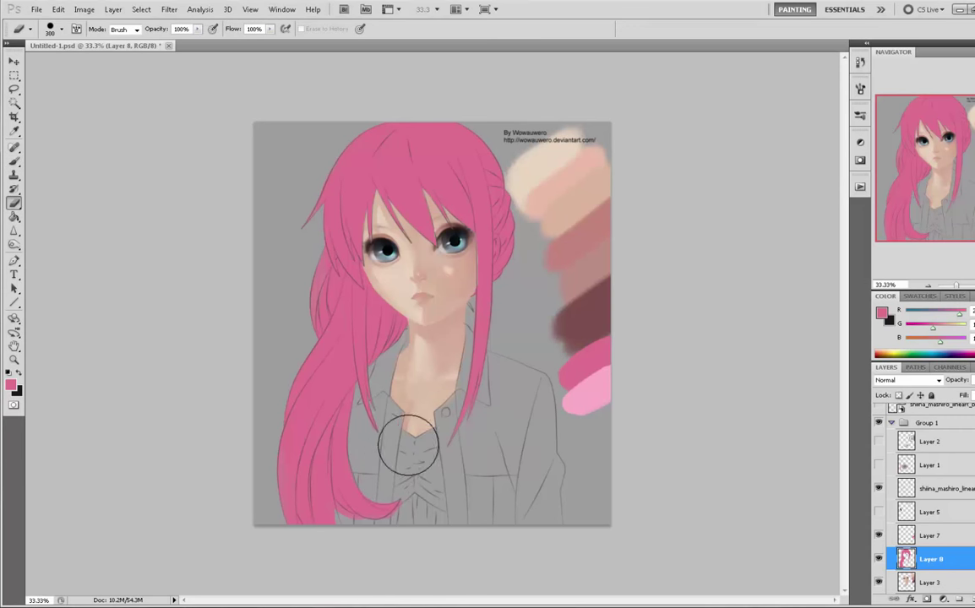
- Reduce the eraser to 25 and clean the pink edges of the ponytail's curled tip
{"action": "key", "text": "bracketleft"}
{"action": "key", "text": "bracketleft"}
{"action": "key", "text": "bracketleft"}
{"action": "key", "text": "bracketleft"}
{"action": "key", "text": "bracketleft"}
{"action": "key", "text": "bracketleft"}
{"action": "key", "text": "bracketleft"}
{"action": "key", "text": "bracketleft"}
{"action": "key", "text": "bracketleft"}
{"action": "key", "text": "bracketleft"}
{"action": "key", "text": "bracketleft"}
{"action": "key", "text": "bracketleft"}
{"action": "key", "text": "bracketleft"}
{"action": "key", "text": "bracketleft"}
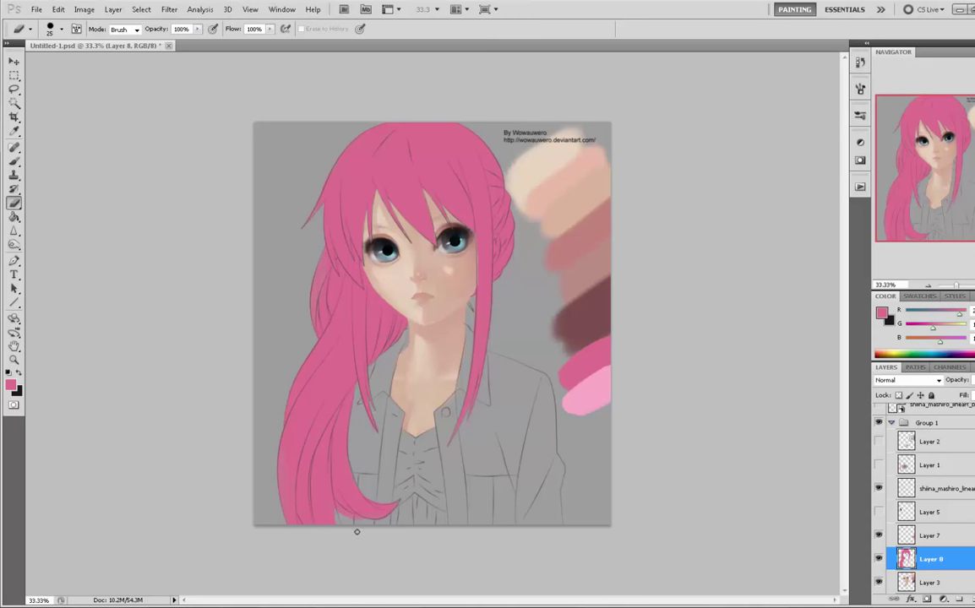
- Fill the missing pink where the ponytail meets the canvas's lower edge with the Brush, returning to the Eraser
{"action": "key", "text": "b"}
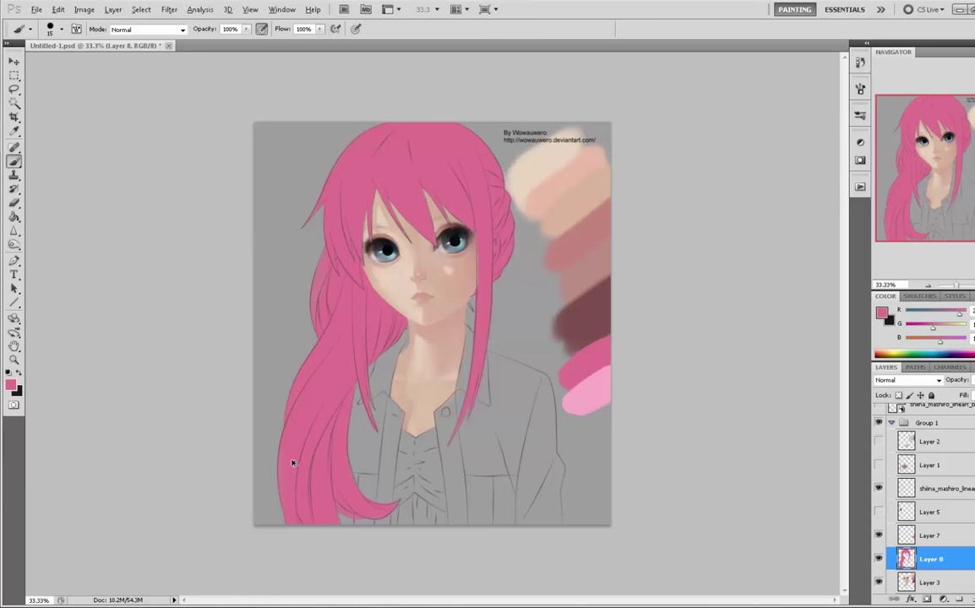
{"action": "key", "text": "bracketright"}
{"action": "key", "text": "bracketright"}
{"action": "key", "text": "bracketright"}
{"action": "key", "text": "bracketright"}
{"action": "key", "text": "e"}
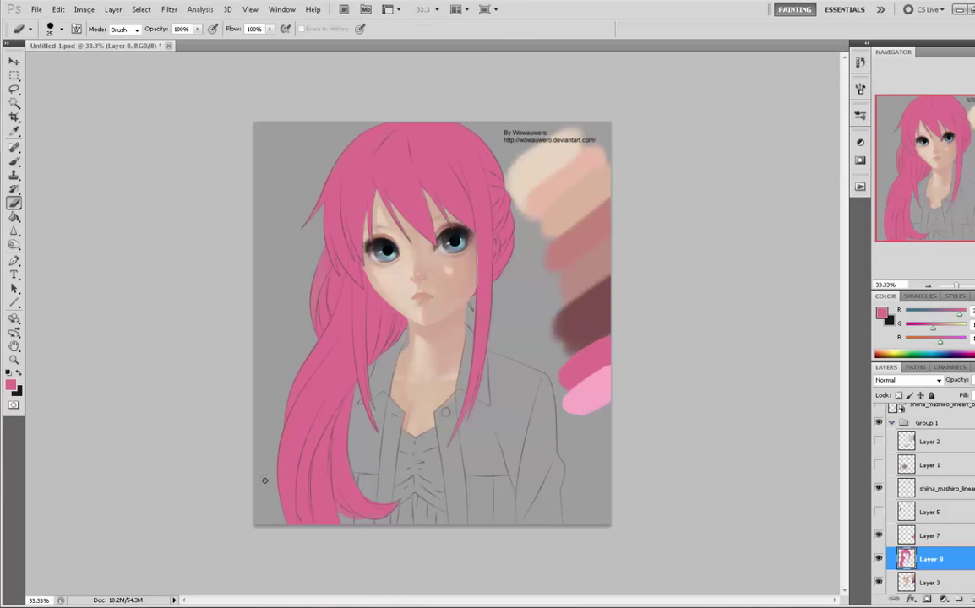
- Adjust the eraser size to 30 and trim the pink spill along the ponytail's lower outer edge
{"action": "key", "text": "bracketright"}
{"action": "key", "text": "bracketright"}
{"action": "key", "text": "bracketleft"}
{"action": "key", "text": "bracketleft"}
{"action": "key", "text": "bracketright"}
{"action": "key", "text": "bracketleft"}
{"action": "right_click", "coordinate": [929, 558]}
{"action": "left_click", "coordinate": [917, 314]}
{"action": "key", "text": "Return"}
{"action": "right_click", "coordinate": [912, 559]}
{"action": "left_click", "coordinate": [957, 524]}
- Erase the pink from the narrow gap between the two outermost back-hair strands beside the ponytail
{"action": "key", "text": "z"}
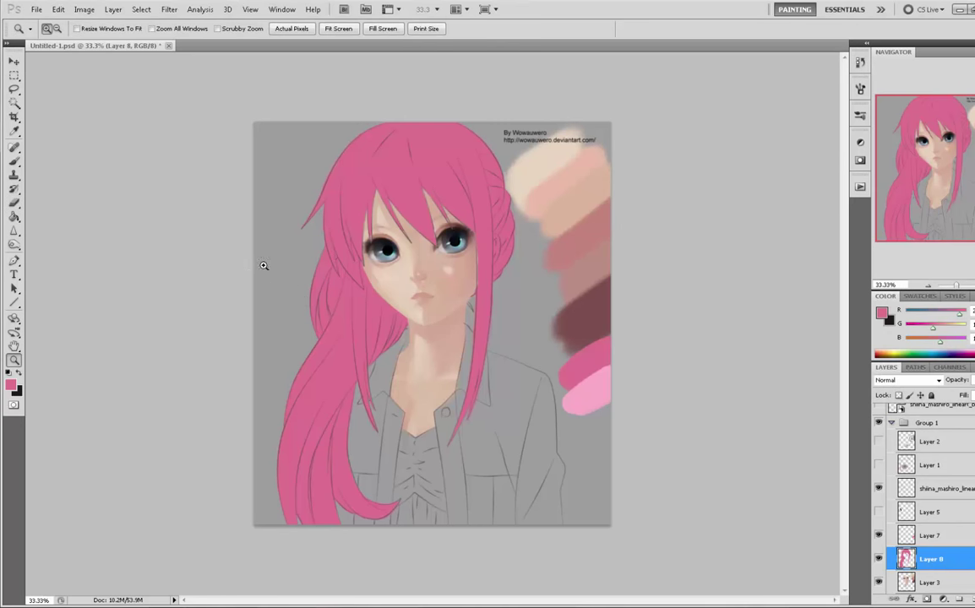
{"action": "left_click", "coordinate": [348, 353]}
{"action": "key", "text": "e"}
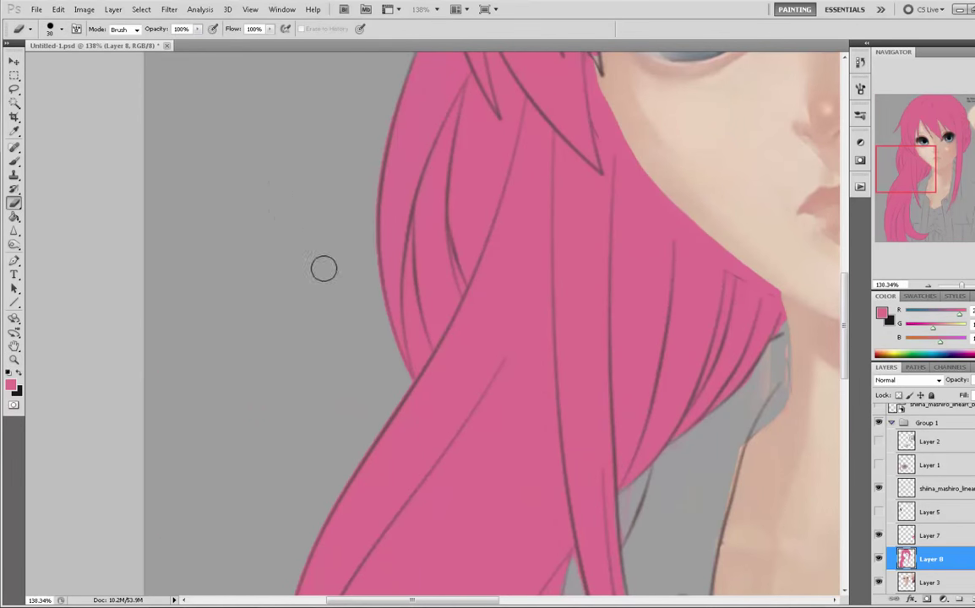
{"action": "mouse_move", "coordinate": [415, 310]}
{"action": "left_mouse_down"}
{"action": "mouse_move", "coordinate": [407, 353]}
{"action": "mouse_move", "coordinate": [413, 337]}
{"action": "mouse_move", "coordinate": [414, 363]}
{"action": "mouse_move", "coordinate": [423, 348]}
{"action": "mouse_move", "coordinate": [413, 315]}
{"action": "mouse_move", "coordinate": [430, 353]}
{"action": "left_mouse_up"}
{"action": "mouse_move", "coordinate": [398, 304]}
{"action": "left_mouse_down"}
{"action": "mouse_move", "coordinate": [409, 264]}
{"action": "mouse_move", "coordinate": [412, 296]}
{"action": "mouse_move", "coordinate": [410, 265]}
{"action": "mouse_move", "coordinate": [405, 303]}
{"action": "mouse_move", "coordinate": [413, 230]}
{"action": "left_mouse_up"}
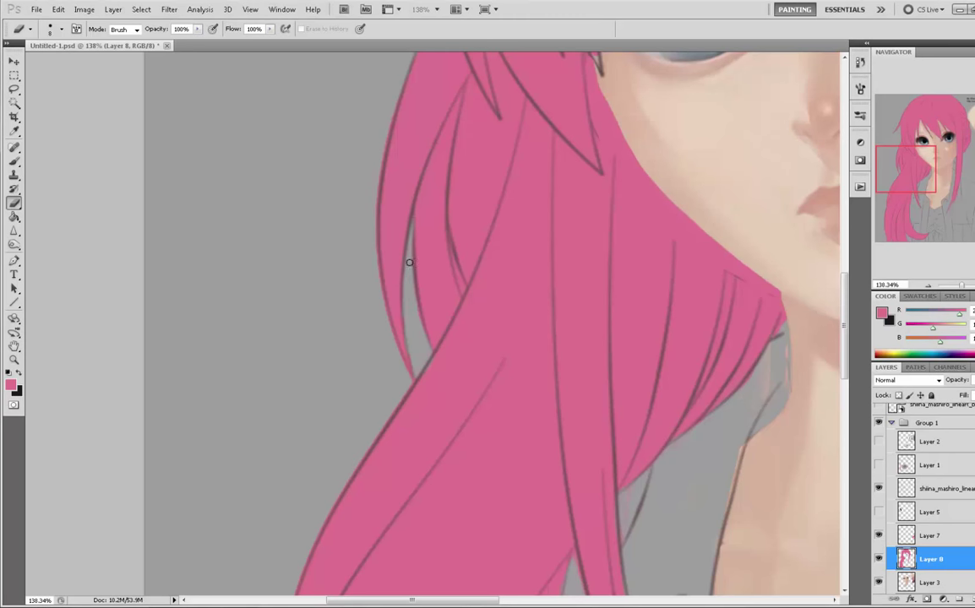
- Erase the pink from the smaller inner gap between the back-hair strands where they meet the ponytail
{"action": "left_click_drag", "start_coordinate": [460, 286], "coordinate": [463, 288]}
{"action": "left_click_drag", "start_coordinate": [453, 251], "coordinate": [464, 290]}
{"action": "left_click_drag", "start_coordinate": [448, 230], "coordinate": [462, 286]}
{"action": "left_click_drag", "start_coordinate": [449, 220], "coordinate": [462, 289]}
{"action": "left_click_drag", "start_coordinate": [642, 381], "coordinate": [479, 439]}
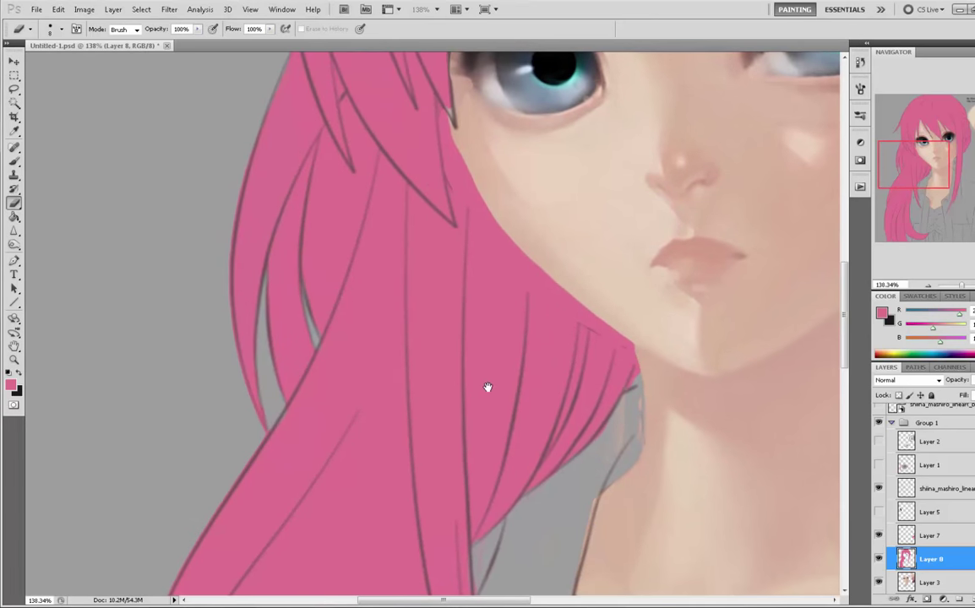
{"action": "scroll", "coordinate": [685, 387], "scroll_direction": "down", "scroll_amount": 4}
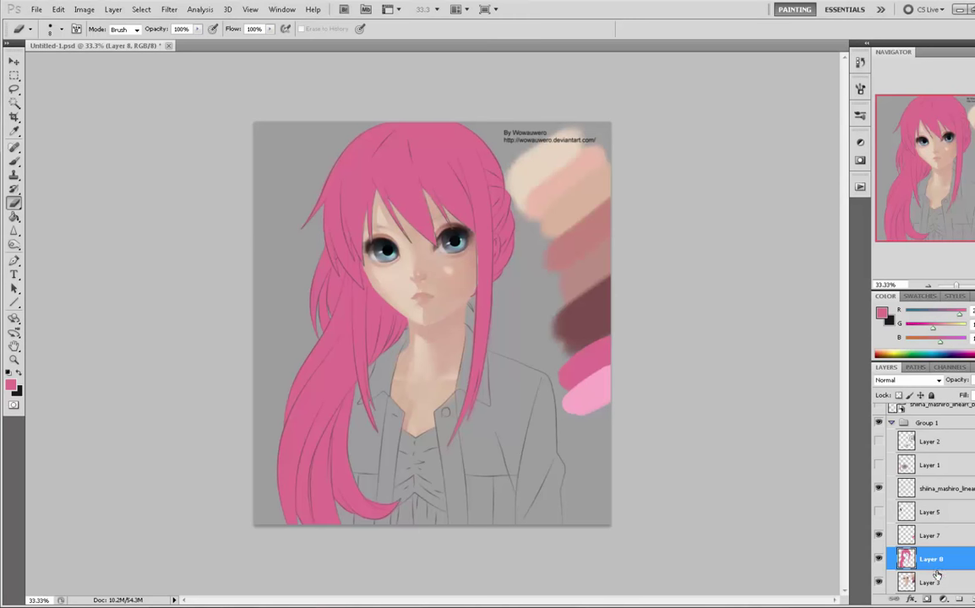
- Activate Layer 3 and enlarge the eraser for cleaning the skin edge beside the long front strand
{"action": "key", "text": "alt+bracketleft"}
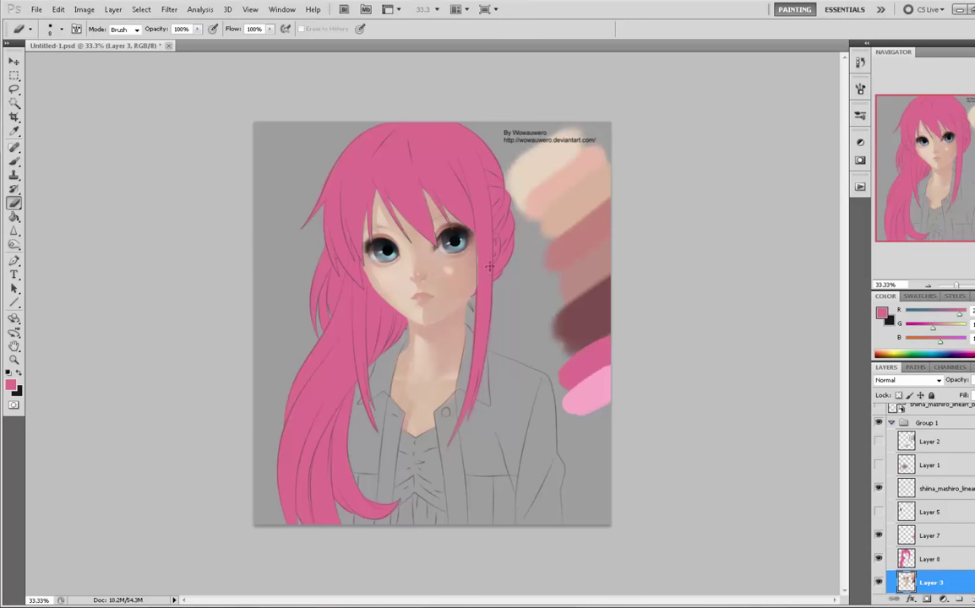
{"action": "key", "text": "bracketright"}
{"action": "key", "text": "bracketright"}
{"action": "key", "text": "bracketright"}
- Return to Layer 8 and touch up the long front strand's edge with the Brush and Eraser at size 30
{"action": "key", "text": "alt+bracketright"}
{"action": "key", "text": "b"}
{"action": "key", "text": "bracketleft"}
{"action": "key", "text": "bracketleft"}
{"action": "key", "text": "bracketleft"}
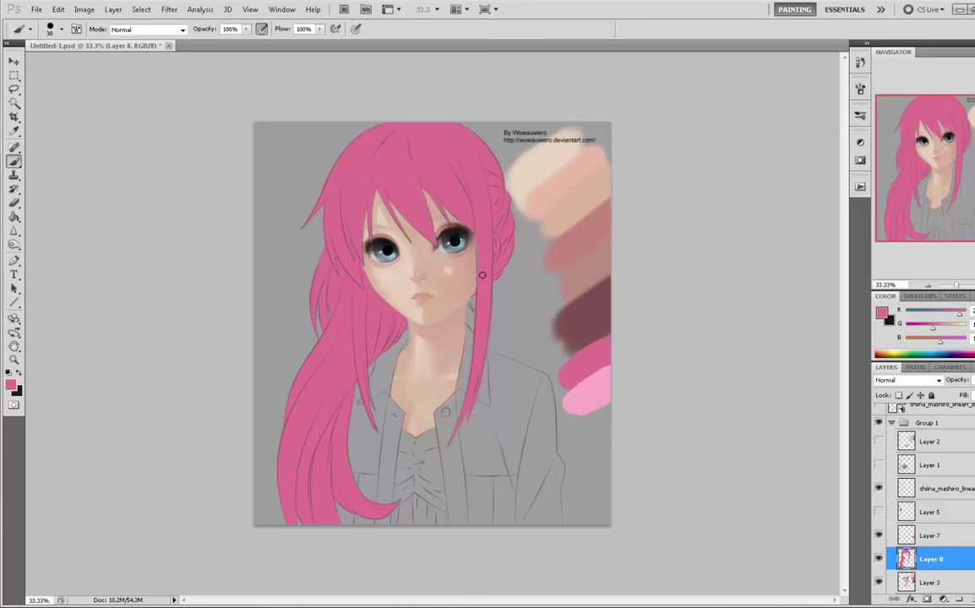
{"action": "key", "text": "e"}
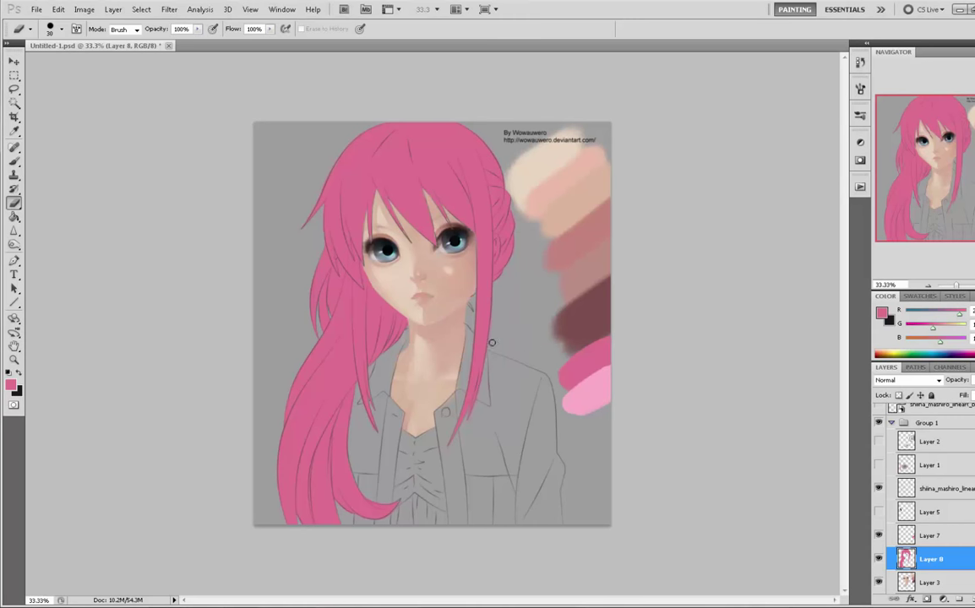
- Refine the fringe strands around the eyes on Layer 8 with a small brush and a size 10 eraser
{"action": "left_click", "coordinate": [936, 583]}
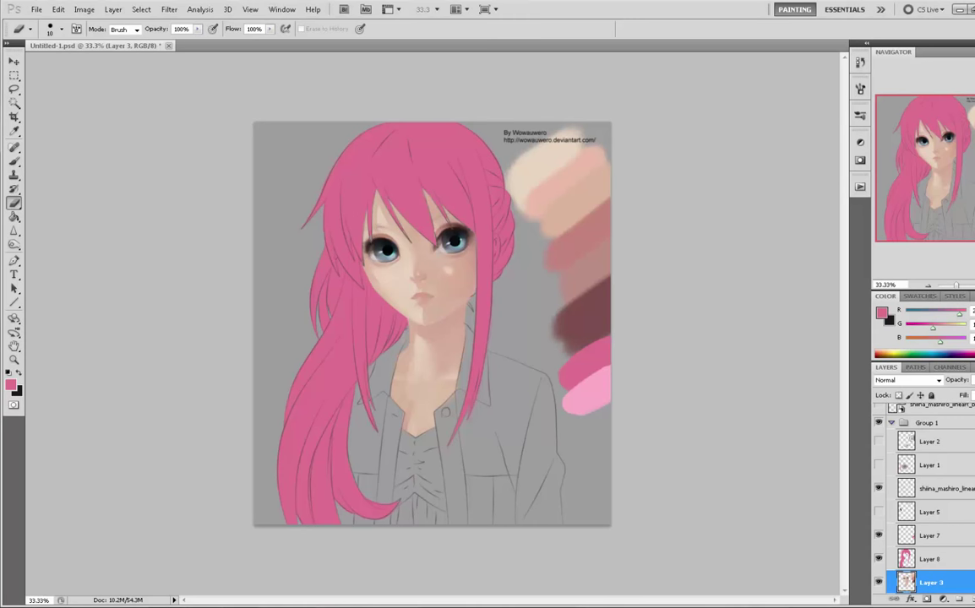
{"action": "key", "text": "alt+bracketright"}
{"action": "key", "text": "b"}
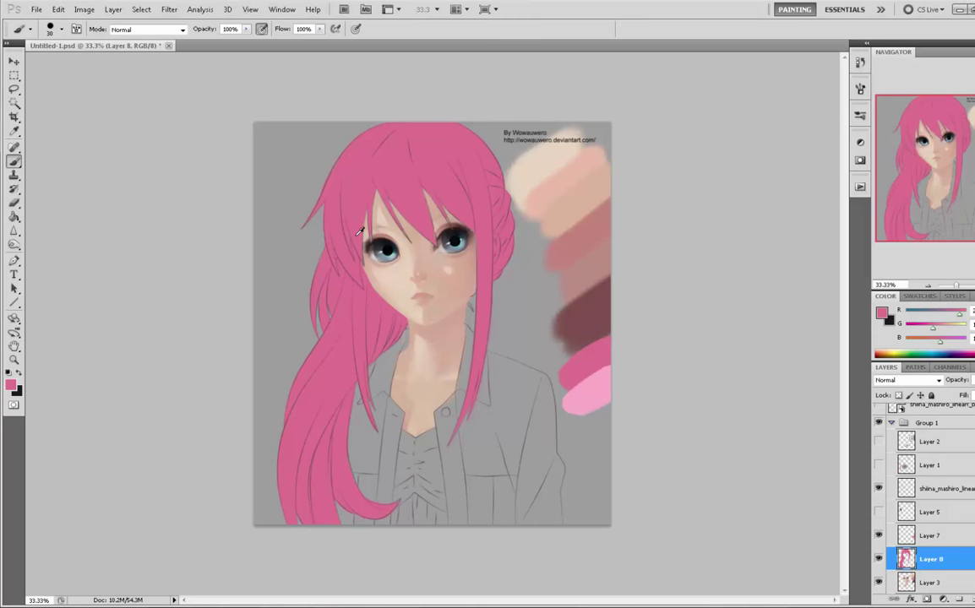
{"action": "key", "text": "bracketleft"}
{"action": "key", "text": "bracketleft"}
{"action": "key", "text": "e"}
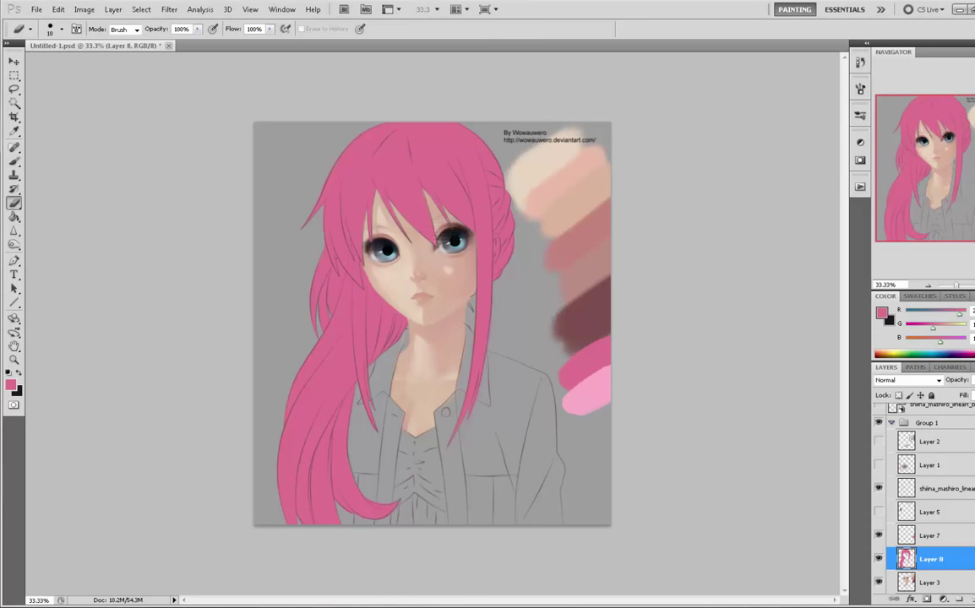
{"action": "key", "text": "b"}
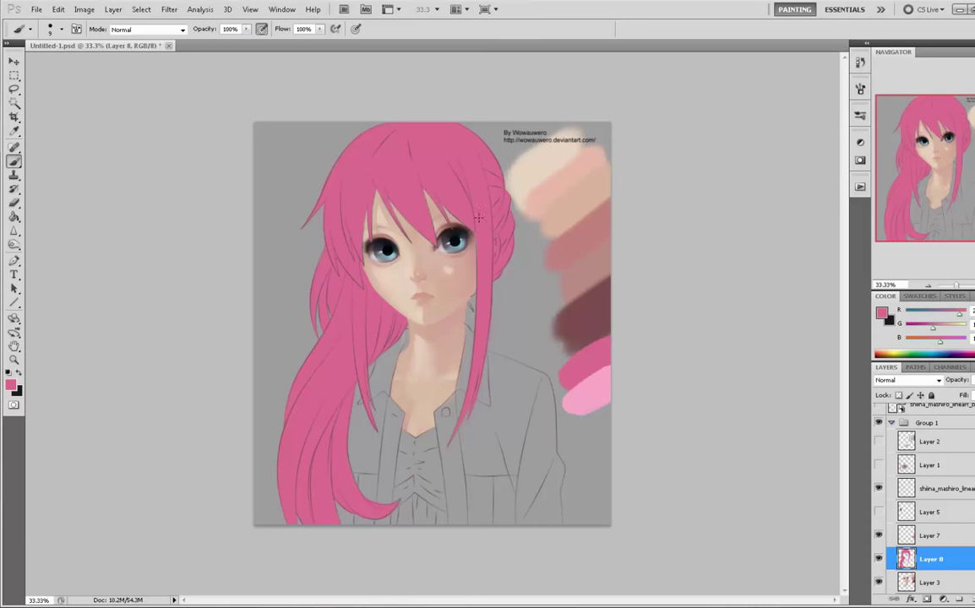
- Switch back to the Eraser on Layer 8 and enlarge it to 60
{"action": "key", "text": "e"}
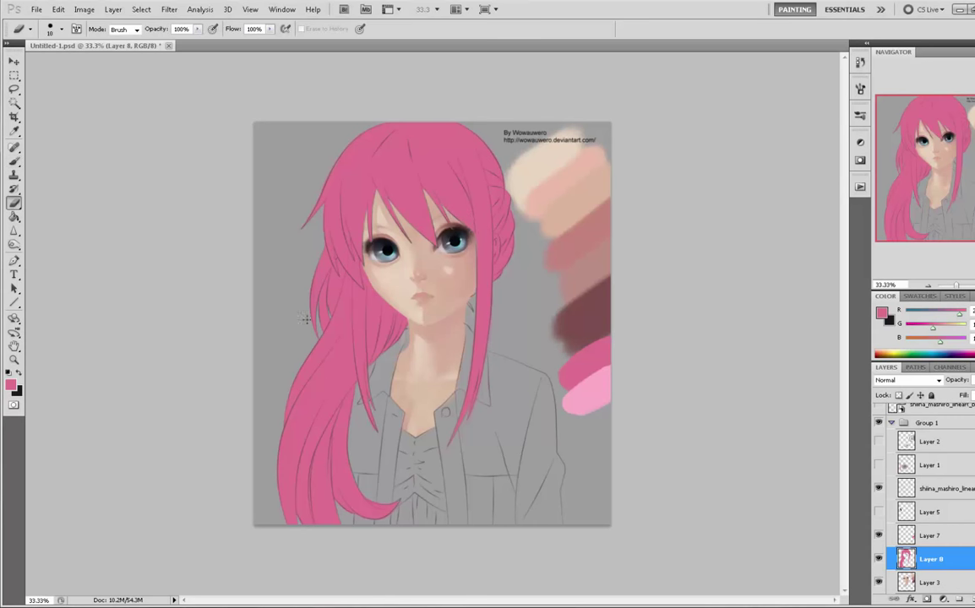
{"action": "key", "text": "bracketright"}
{"action": "key", "text": "bracketright"}
{"action": "key", "text": "bracketright"}
- Activate Layer 3 and soften the skin edge along the jaw with the Blur tool
{"action": "left_click", "coordinate": [929, 583]}
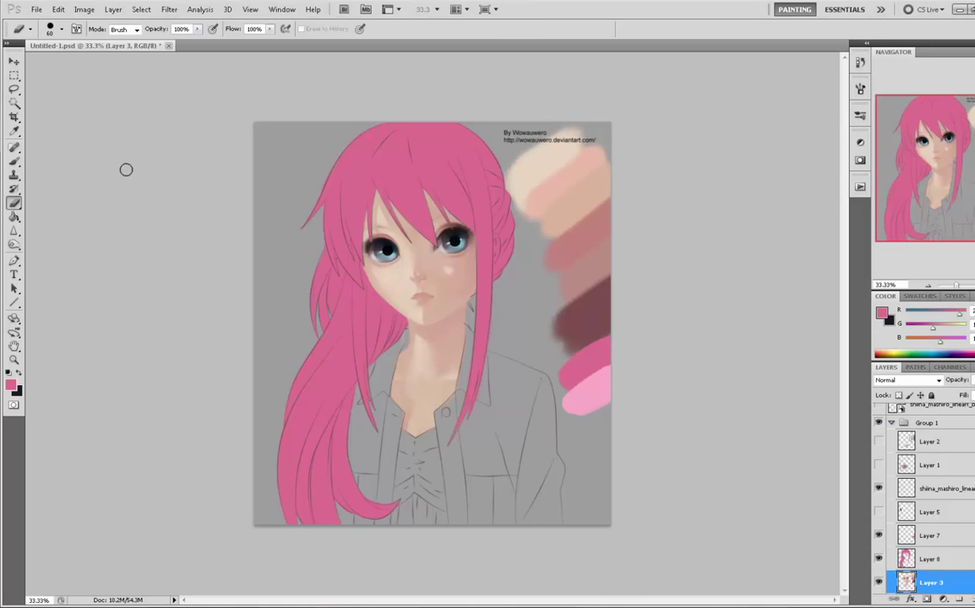
{"action": "left_click", "coordinate": [14, 231]}
{"action": "left_click", "coordinate": [50, 222]}
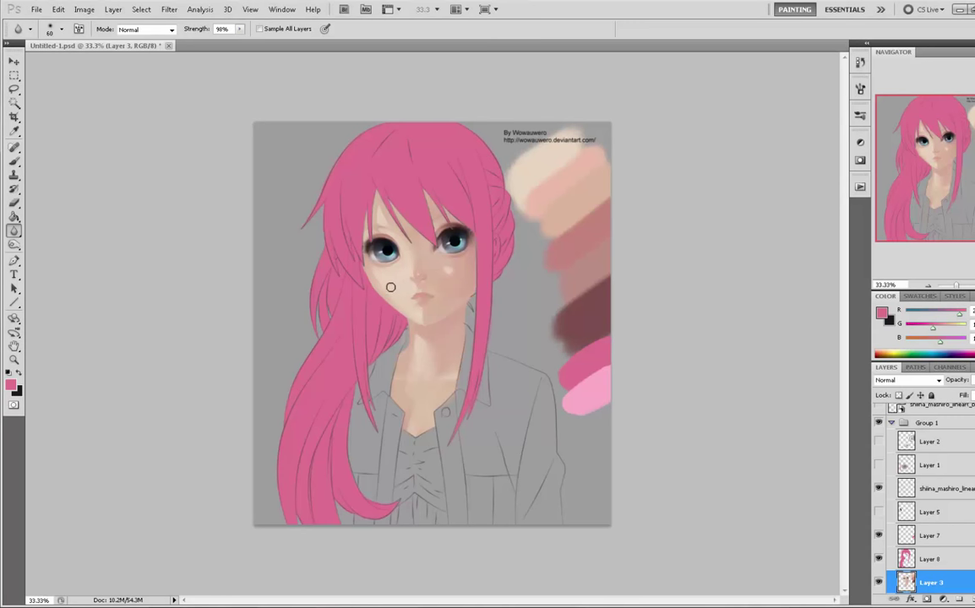
{"action": "key", "text": "m"}
{"action": "right_click", "coordinate": [416, 280]}
{"action": "key", "text": "Escape"}
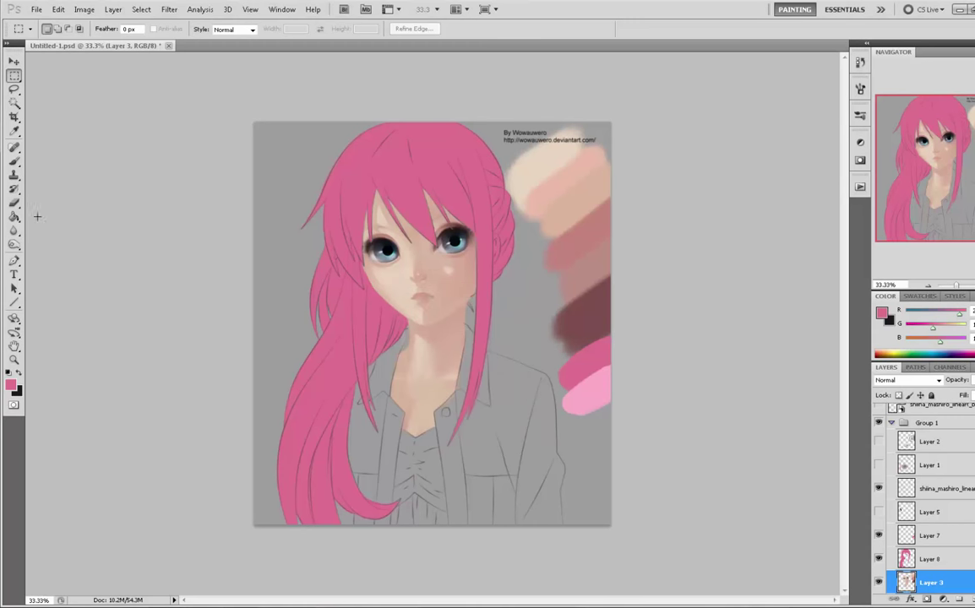
{"action": "left_click", "coordinate": [14, 230]}
{"action": "left_click", "coordinate": [397, 313]}
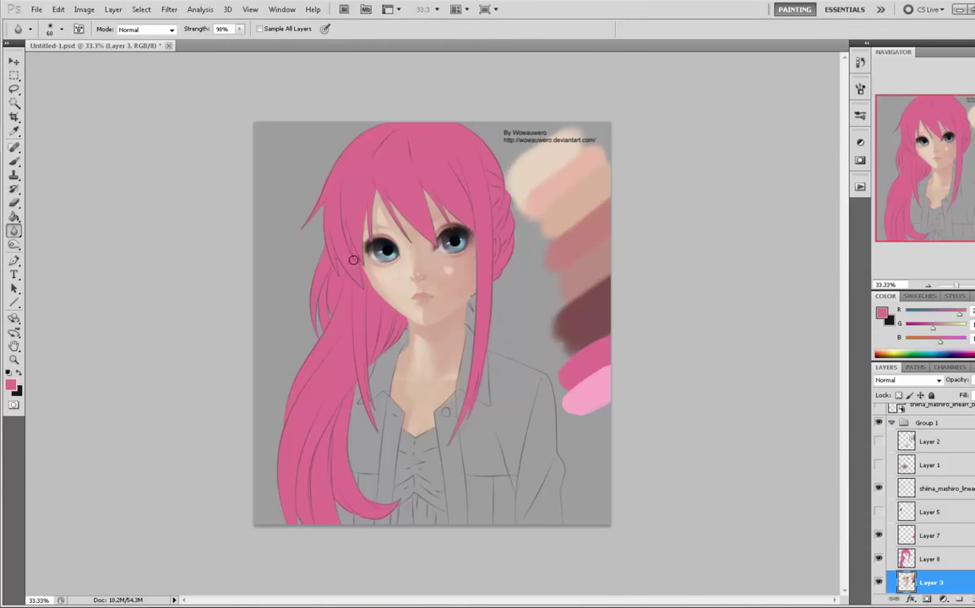
- Activate Layer 8 and blur the hair edge along the cheek and jaw, returning to the Brush
{"action": "left_click", "coordinate": [937, 561]}
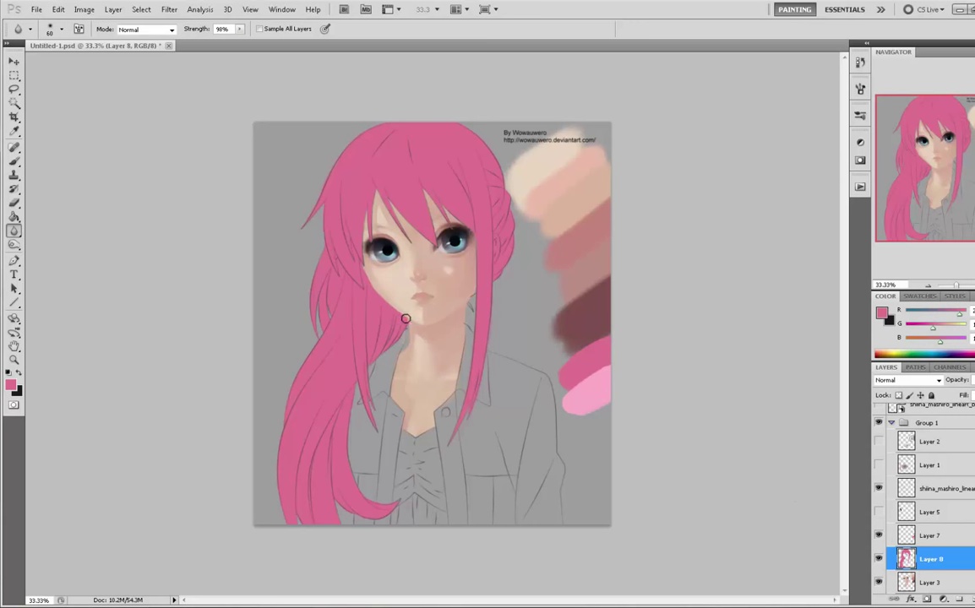
{"action": "key", "text": "b"}
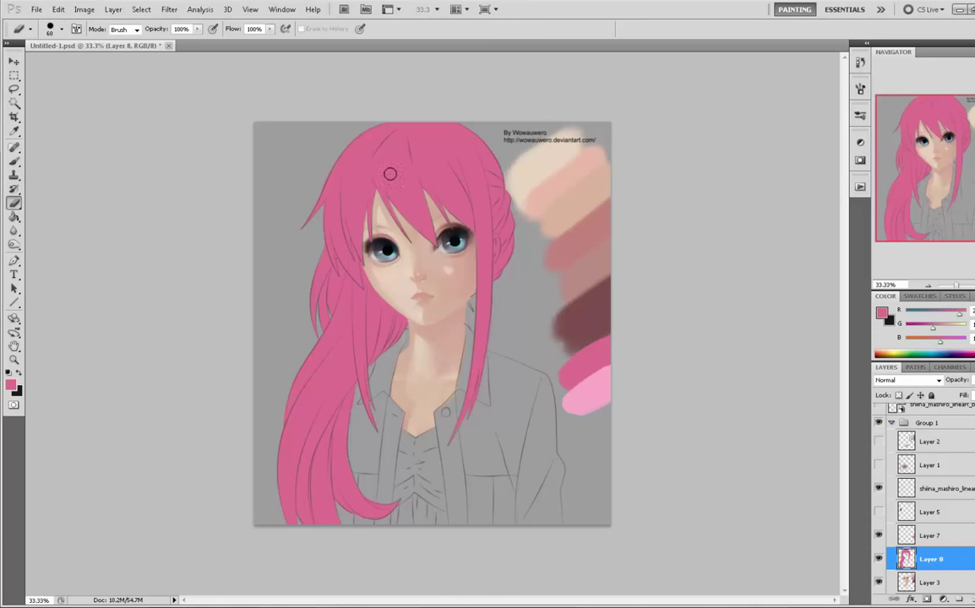
{"action": "key", "text": "b"}
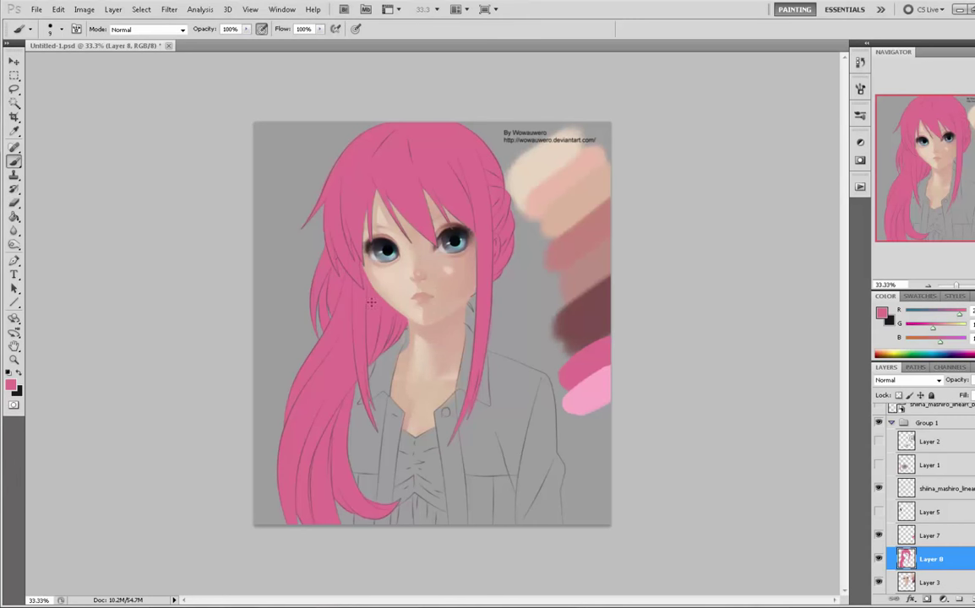
{"action": "left_click", "coordinate": [14, 230]}
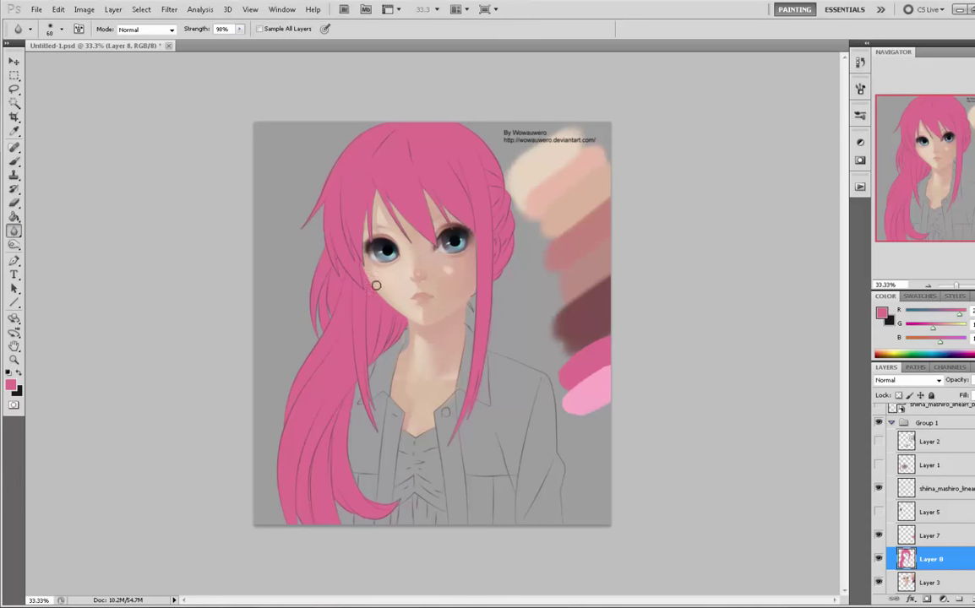
{"action": "mouse_move", "coordinate": [376, 285]}
{"action": "left_mouse_down"}
{"action": "mouse_move", "coordinate": [402, 316]}
{"action": "mouse_move", "coordinate": [366, 274]}
{"action": "mouse_move", "coordinate": [370, 266]}
{"action": "mouse_move", "coordinate": [396, 319]}
{"action": "left_mouse_up"}
{"action": "key", "text": "b"}
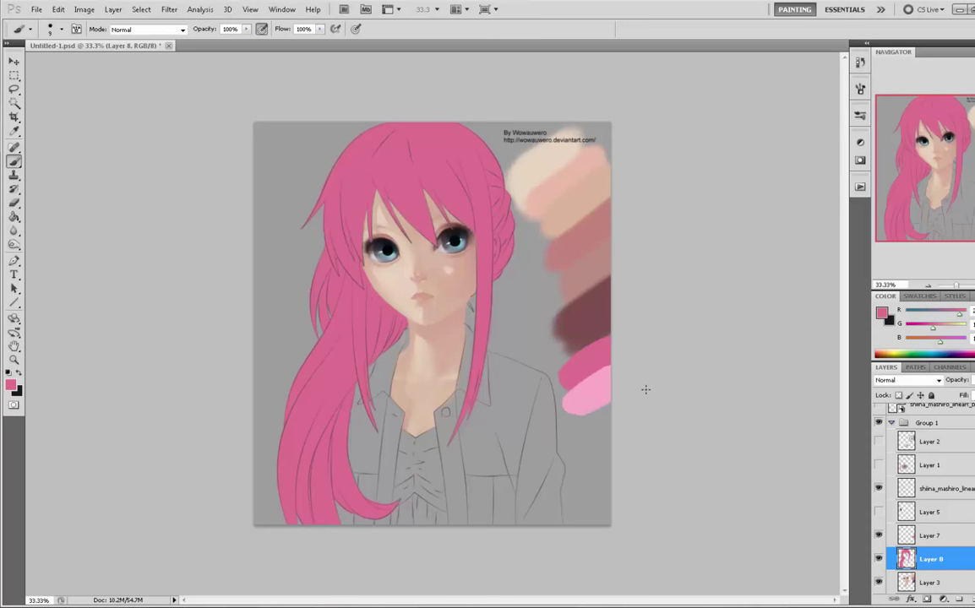
- Lasso around the colour swatches, copy that area of Layer 3 to a new layer and switch to the Move tool
{"action": "key", "text": "l"}
{"action": "mouse_move", "coordinate": [616, 409]}
{"action": "left_mouse_down"}
{"action": "mouse_move", "coordinate": [535, 382]}
{"action": "mouse_move", "coordinate": [528, 215]}
{"action": "mouse_move", "coordinate": [505, 189]}
{"action": "mouse_move", "coordinate": [703, 287]}
{"action": "mouse_move", "coordinate": [760, 355]}
{"action": "left_mouse_up"}
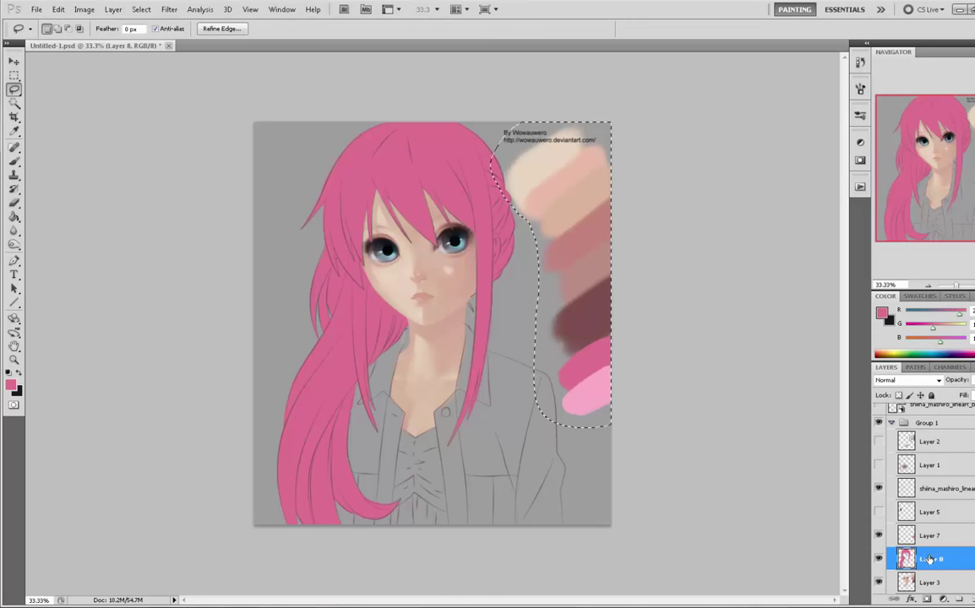
{"action": "left_click", "coordinate": [927, 581]}
{"action": "key", "text": "ctrl+j"}
{"action": "key", "text": "v"}
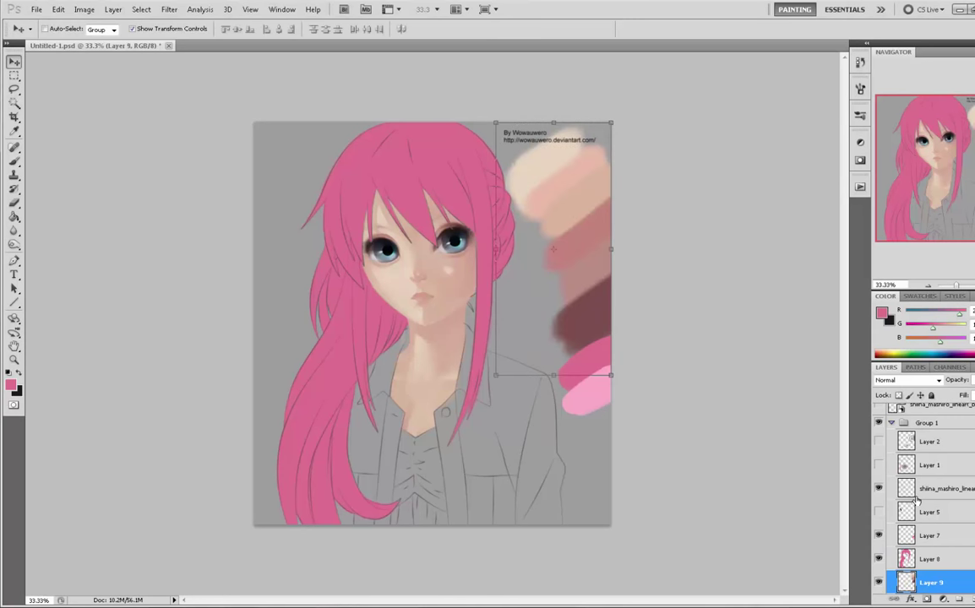
- Shrink the skin colour swatches into the canvas's upper right corner and hide Layer 9
{"action": "left_click_drag", "start_coordinate": [489, 372], "coordinate": [556, 241]}
{"action": "left_click", "coordinate": [605, 28]}
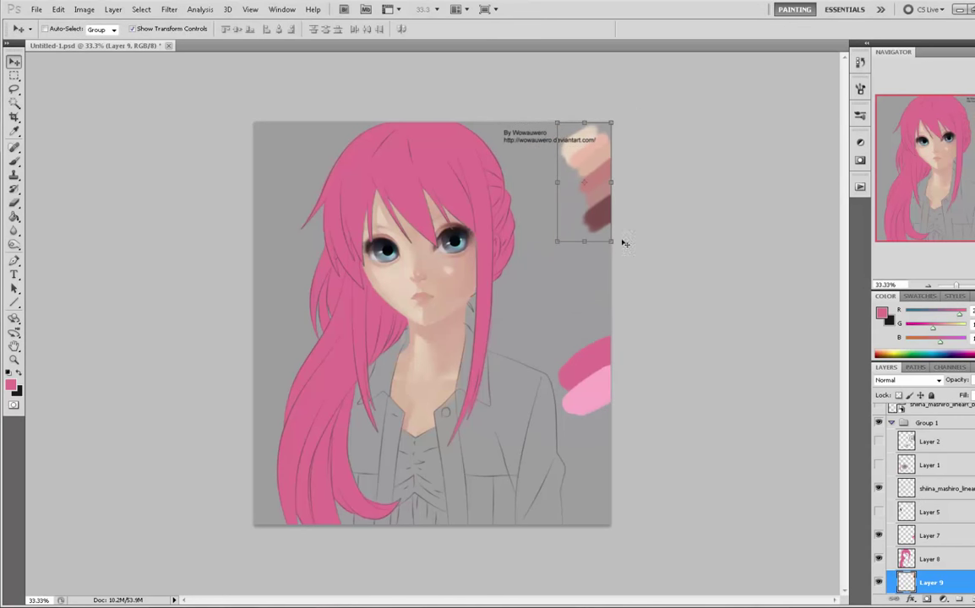
{"action": "left_click", "coordinate": [878, 582]}
- Activate Layer 8, select its contents and return to the Brush
{"action": "left_click", "coordinate": [936, 538]}
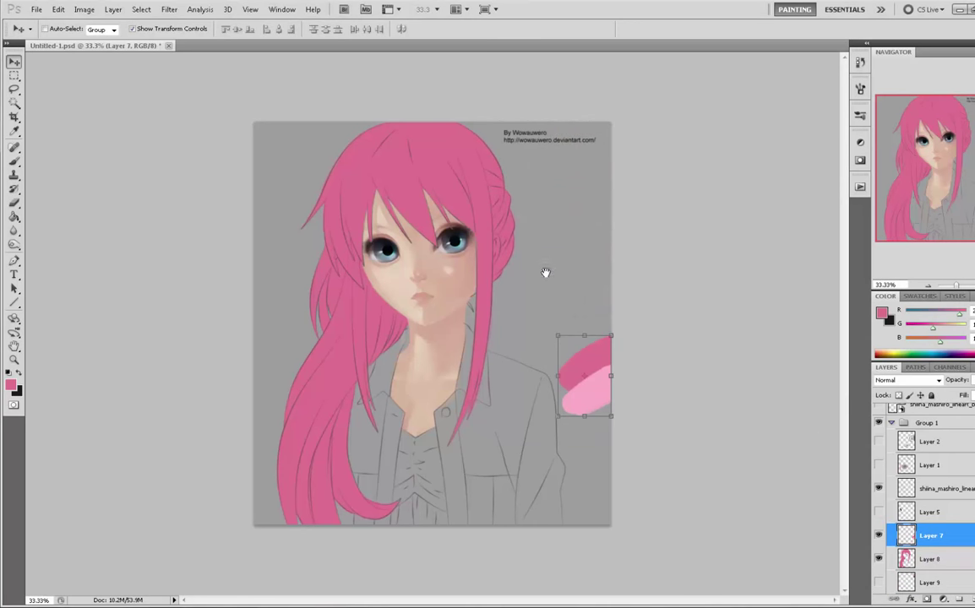
{"action": "key", "text": "b"}
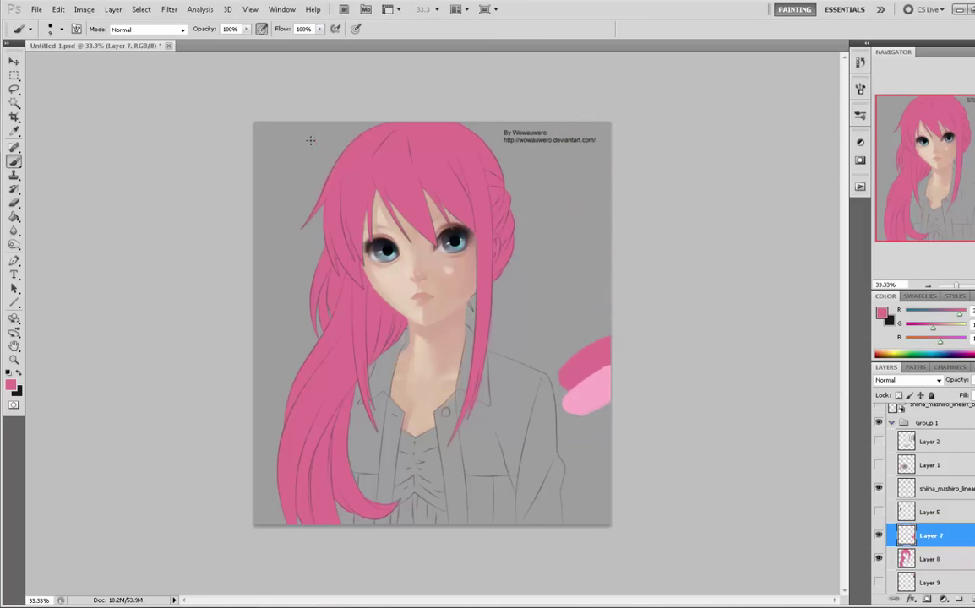
{"action": "left_click", "coordinate": [948, 579]}
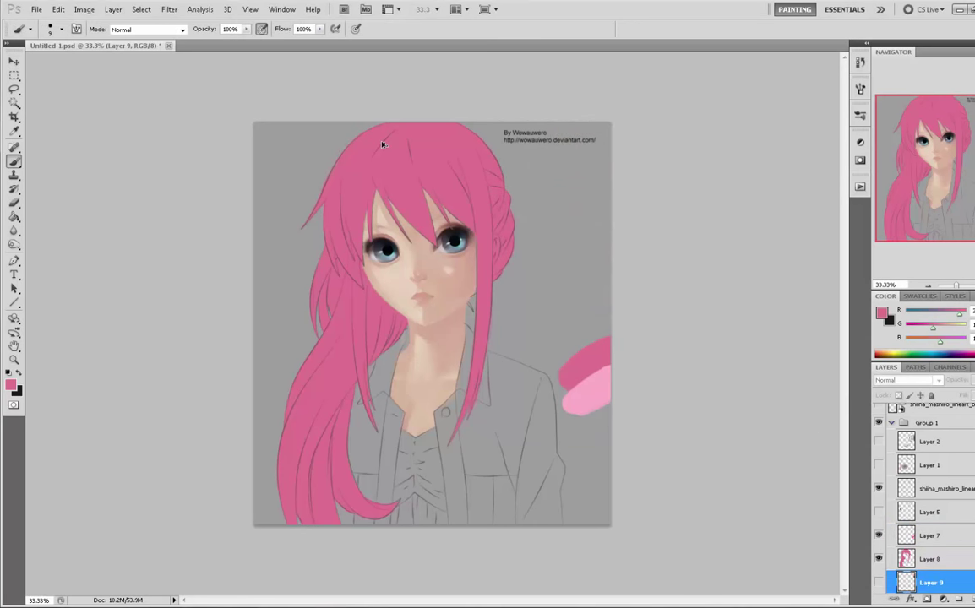
{"action": "left_click", "coordinate": [936, 559]}
{"action": "key", "text": "ctrl+a"}
{"action": "key", "text": "v"}
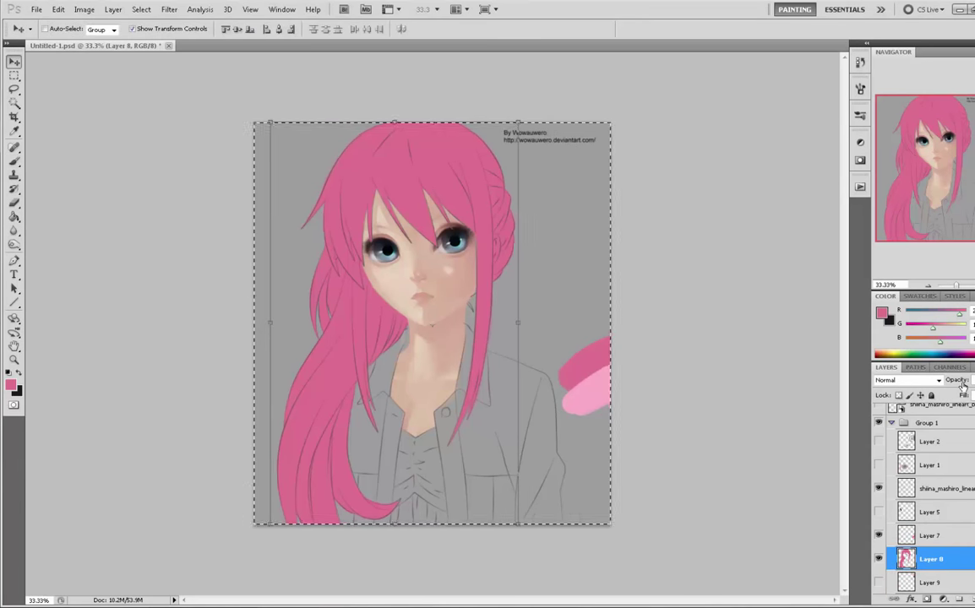
{"action": "key", "text": "ctrl+d"}
{"action": "key", "text": "b"}
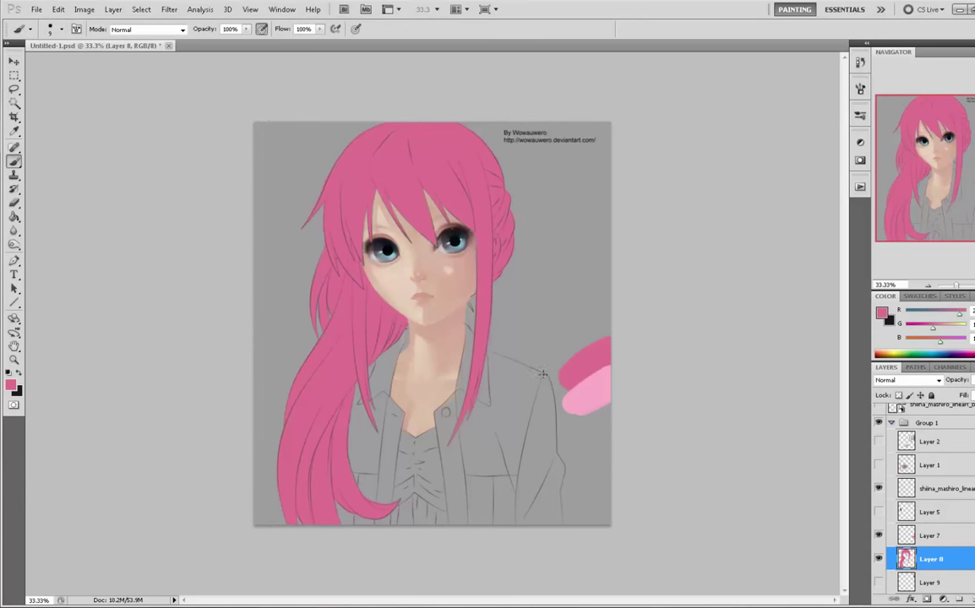
- Try a muted pink #a46274 shadow patch on the upper hair of Layer 8 with the Brush enlarged to 100
{"action": "left_click", "coordinate": [600, 385], "text": "alt"}
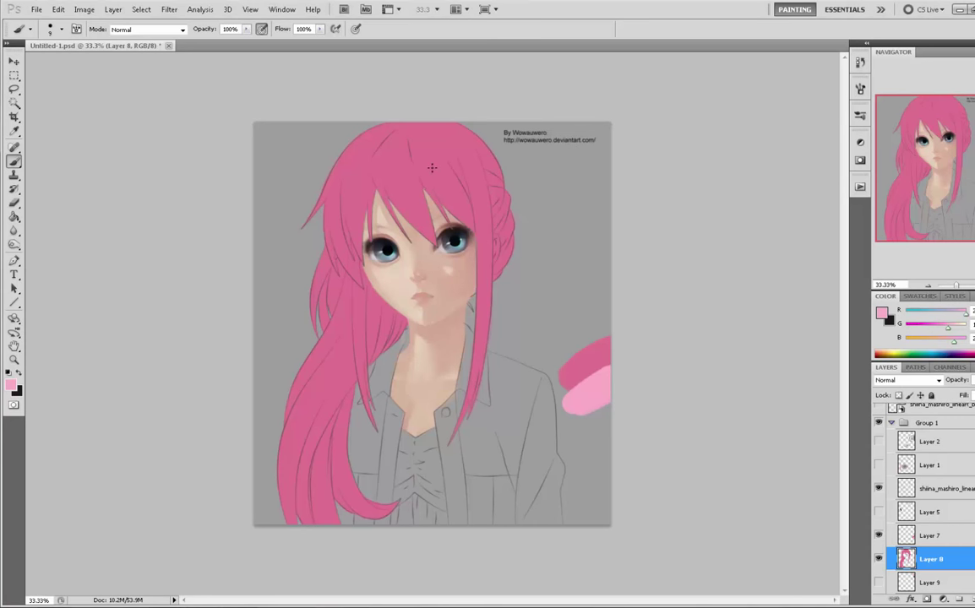
{"action": "left_click", "coordinate": [479, 208], "text": "alt"}
{"action": "left_click", "coordinate": [882, 314]}
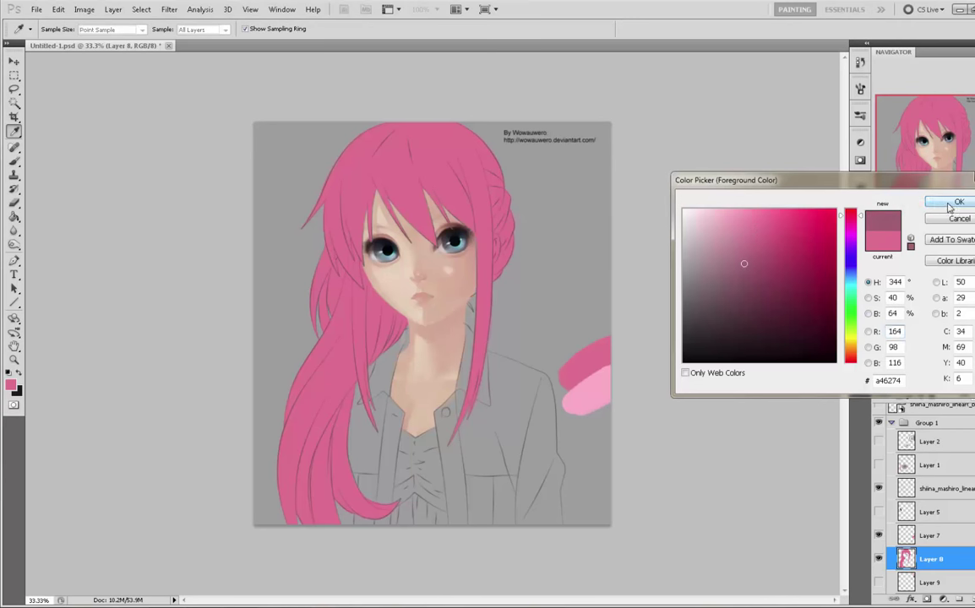
{"action": "key", "text": "Return"}
{"action": "key", "text": "b"}
{"action": "key", "text": "bracketright"}
{"action": "key", "text": "bracketright"}
{"action": "key", "text": "bracketright"}
{"action": "key", "text": "bracketright"}
{"action": "key", "text": "bracketright"}
{"action": "key", "text": "bracketright"}
{"action": "key", "text": "bracketright"}
{"action": "key", "text": "bracketright"}
{"action": "key", "text": "bracketright"}
{"action": "mouse_move", "coordinate": [429, 155]}
{"action": "left_mouse_down"}
{"action": "mouse_move", "coordinate": [482, 197]}
{"action": "mouse_move", "coordinate": [479, 176]}
{"action": "left_mouse_up"}
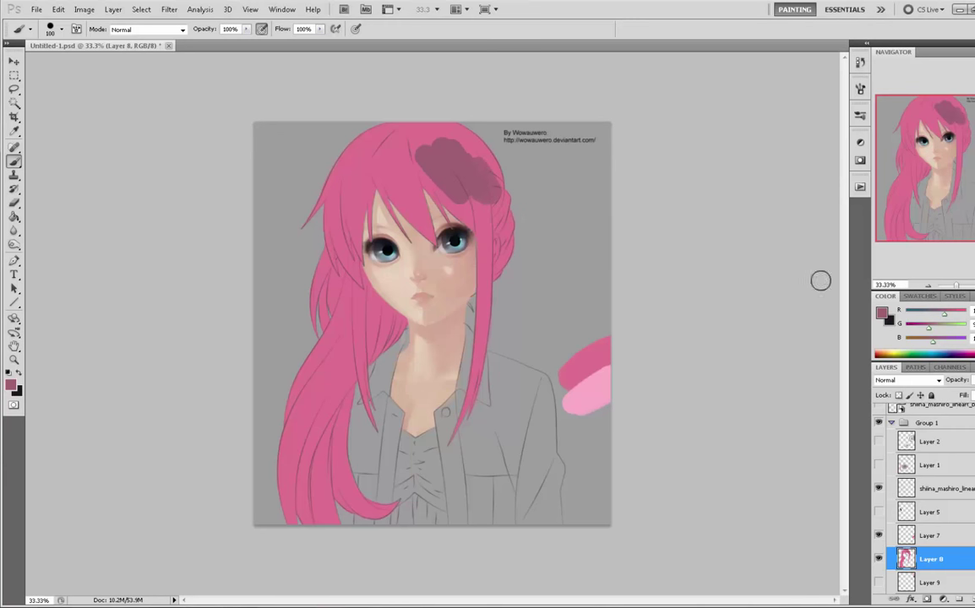
- Mix a deep magenta foreground colour from the hair's pink, testing it on the crown and undoing the test stroke
{"action": "left_click", "coordinate": [882, 314]}
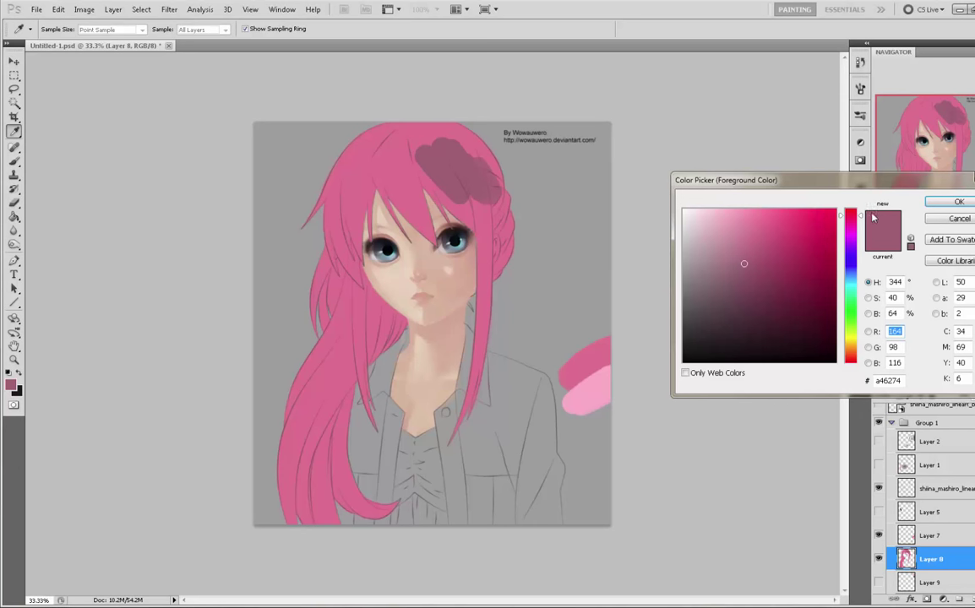
{"action": "left_click", "coordinate": [397, 170]}
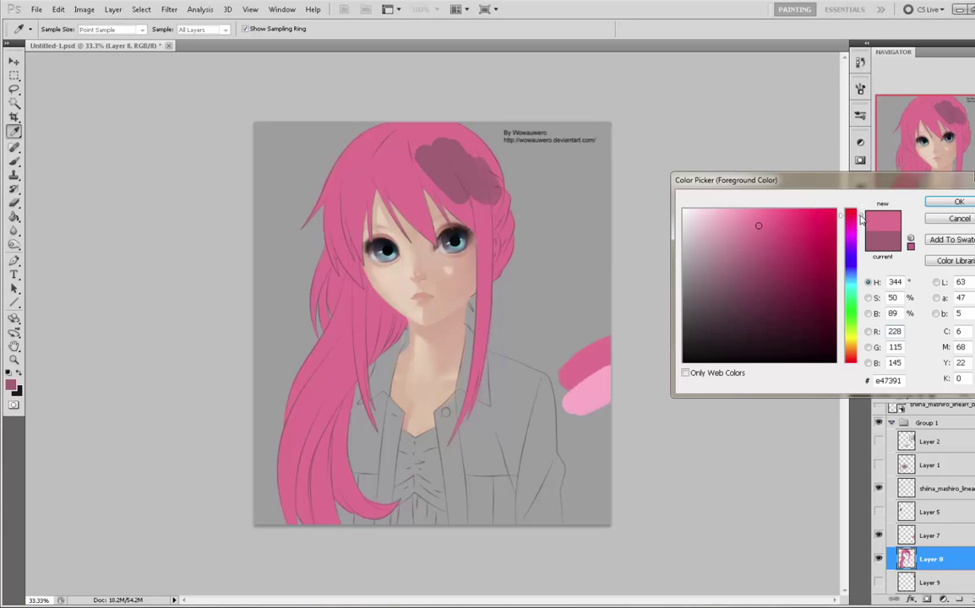
{"action": "mouse_move", "coordinate": [764, 226]}
{"action": "left_mouse_down"}
{"action": "mouse_move", "coordinate": [793, 249]}
{"action": "mouse_move", "coordinate": [721, 211]}
{"action": "mouse_move", "coordinate": [835, 272]}
{"action": "left_mouse_up"}
{"action": "left_click", "coordinate": [760, 253]}
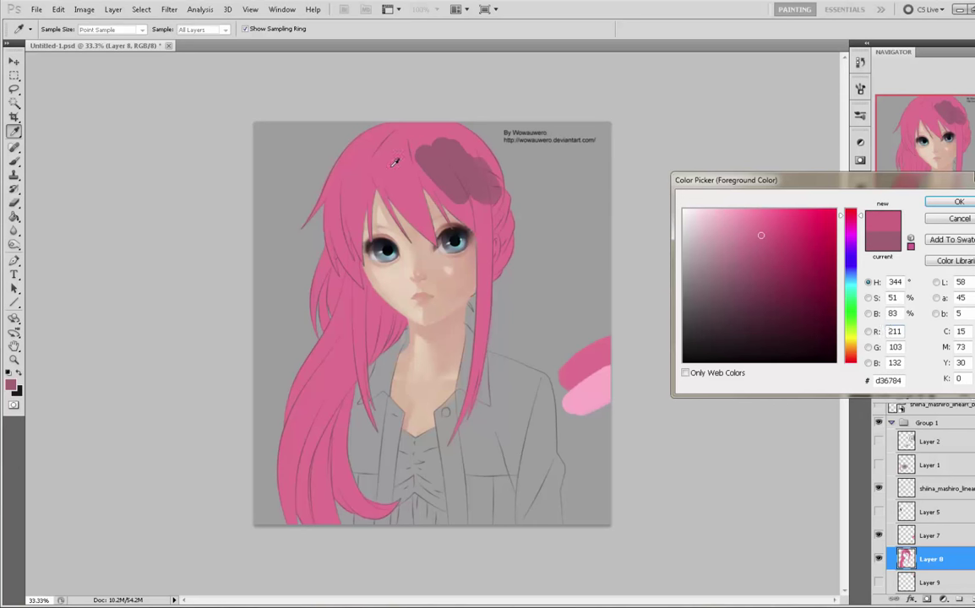
{"action": "left_click", "coordinate": [763, 326]}
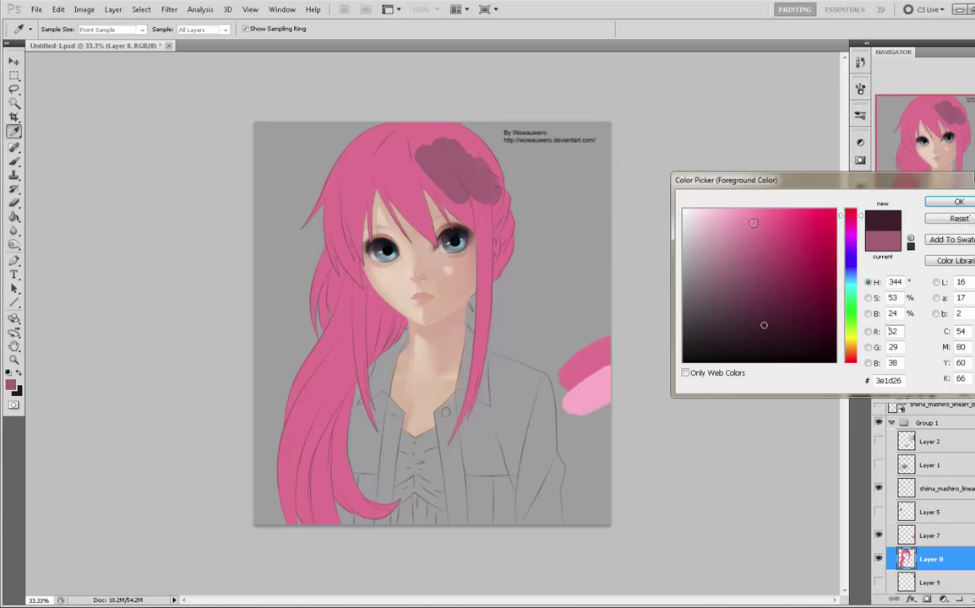
{"action": "left_click", "coordinate": [397, 171]}
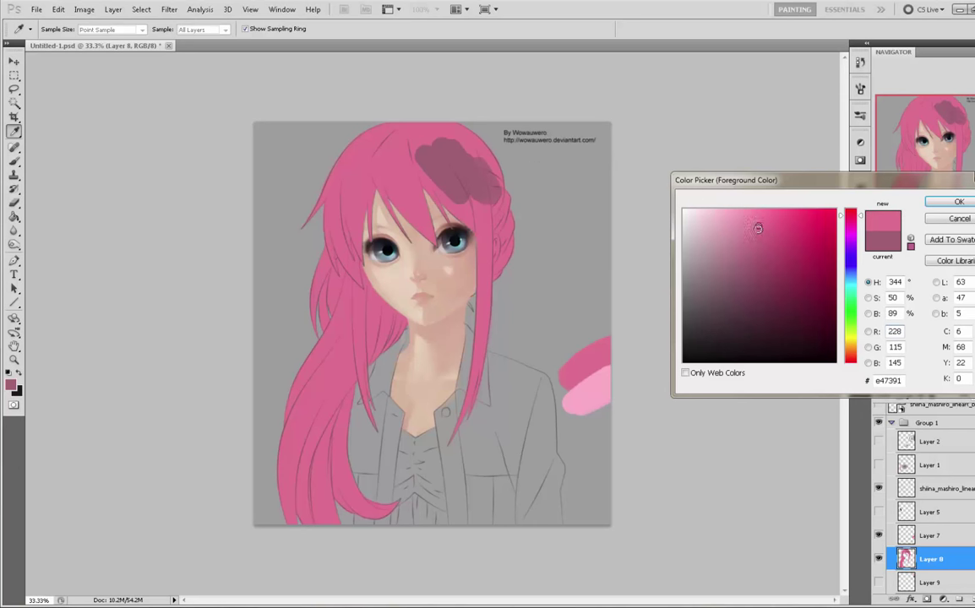
{"action": "mouse_move", "coordinate": [757, 227]}
{"action": "left_mouse_down"}
{"action": "mouse_move", "coordinate": [770, 254]}
{"action": "mouse_move", "coordinate": [788, 266]}
{"action": "mouse_move", "coordinate": [798, 259]}
{"action": "left_mouse_up"}
{"action": "left_click_drag", "start_coordinate": [783, 241], "coordinate": [805, 262]}
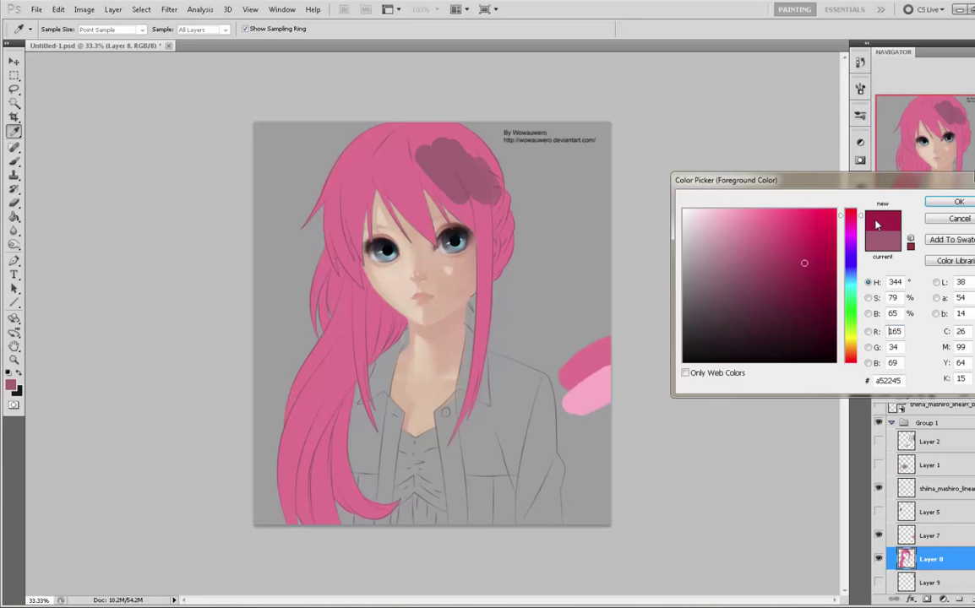
{"action": "left_click", "coordinate": [423, 152]}
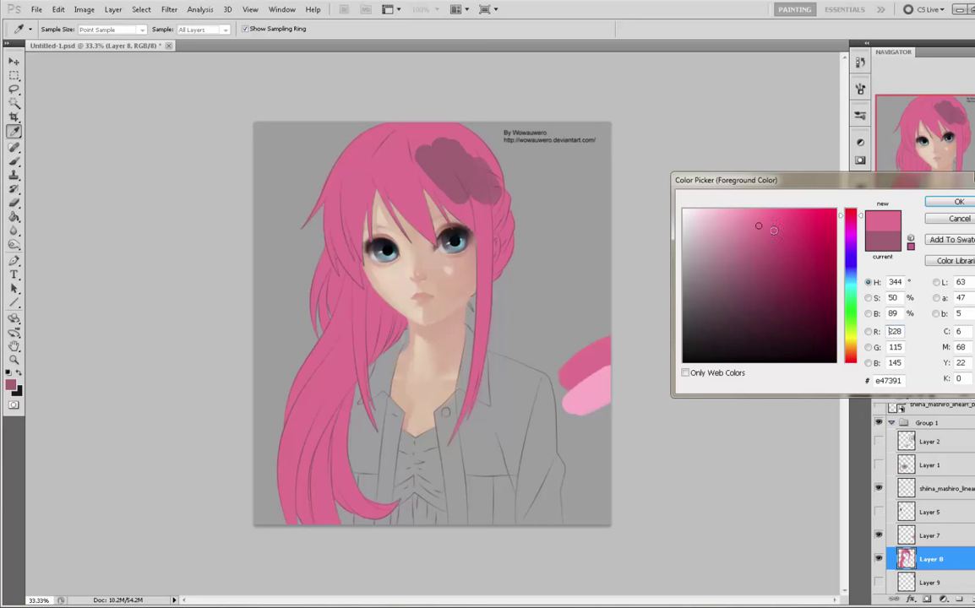
{"action": "left_click_drag", "start_coordinate": [757, 226], "coordinate": [773, 240]}
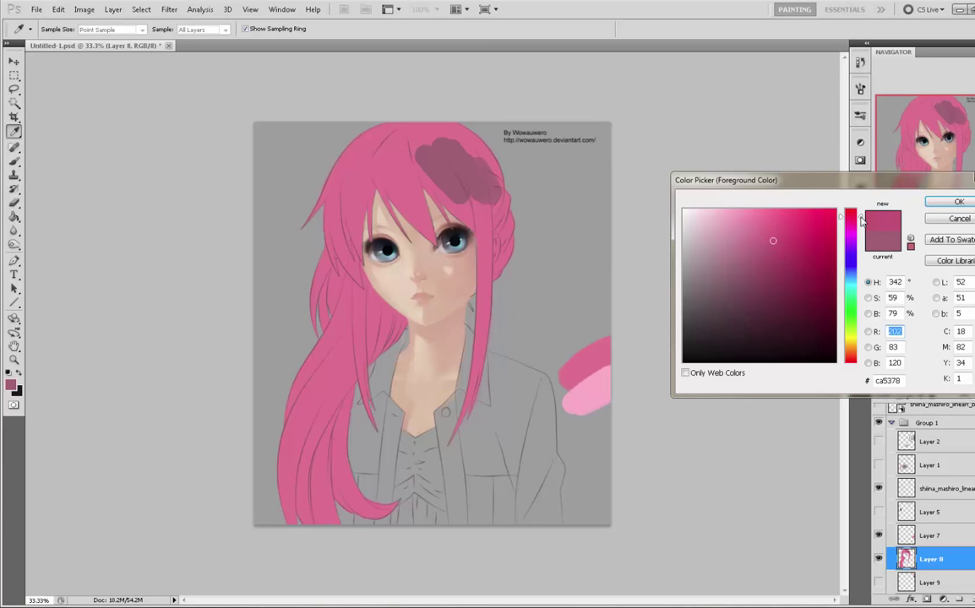
{"action": "left_click_drag", "start_coordinate": [772, 241], "coordinate": [780, 246]}
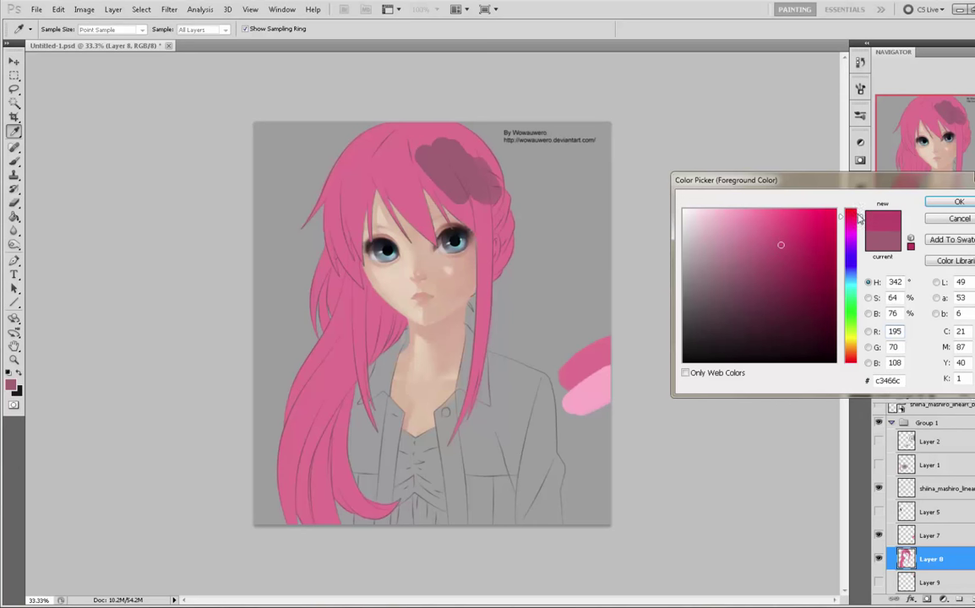
{"action": "left_click_drag", "start_coordinate": [861, 218], "coordinate": [861, 219]}
{"action": "left_click_drag", "start_coordinate": [781, 246], "coordinate": [783, 248]}
{"action": "left_click", "coordinate": [945, 203]}
{"action": "mouse_move", "coordinate": [343, 151]}
{"action": "left_mouse_down"}
{"action": "mouse_move", "coordinate": [355, 143]}
{"action": "mouse_move", "coordinate": [364, 169]}
{"action": "mouse_move", "coordinate": [358, 187]}
{"action": "mouse_move", "coordinate": [366, 156]}
{"action": "left_mouse_up"}
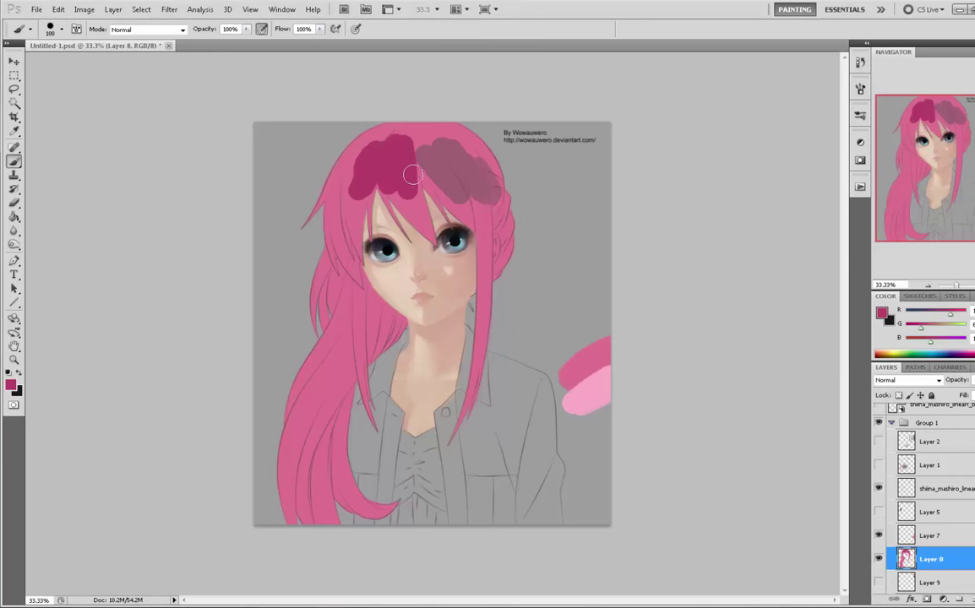
{"action": "key", "text": "ctrl+z"}
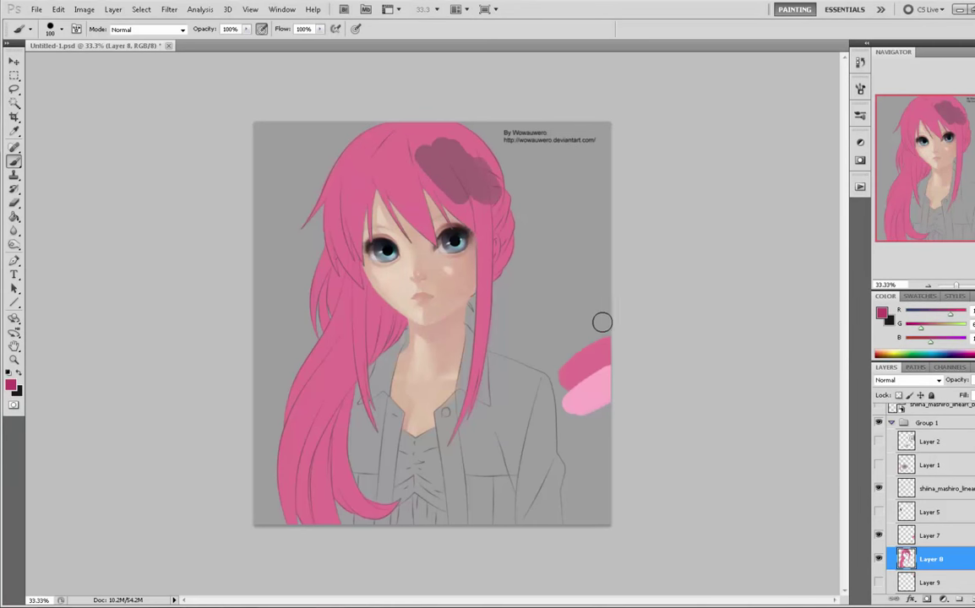
- Clear the selection and paint a deep magenta swatch above the two pink hair swatches
{"action": "key", "text": "m"}
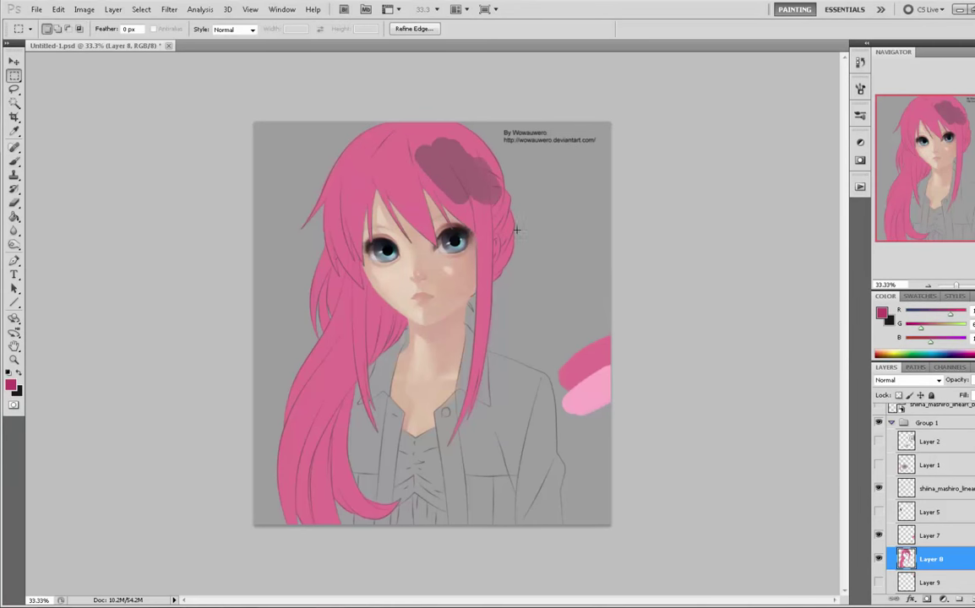
{"action": "right_click", "coordinate": [519, 240]}
{"action": "left_click", "coordinate": [548, 247]}
{"action": "key", "text": "b"}
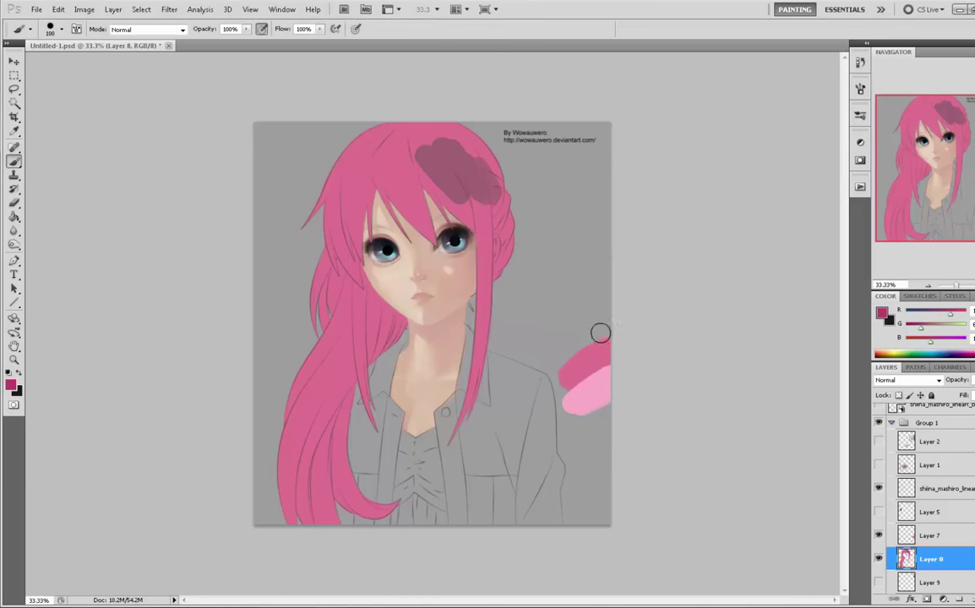
{"action": "mouse_move", "coordinate": [600, 332]}
{"action": "left_mouse_down"}
{"action": "mouse_move", "coordinate": [559, 349]}
{"action": "mouse_move", "coordinate": [565, 343]}
{"action": "left_mouse_up"}
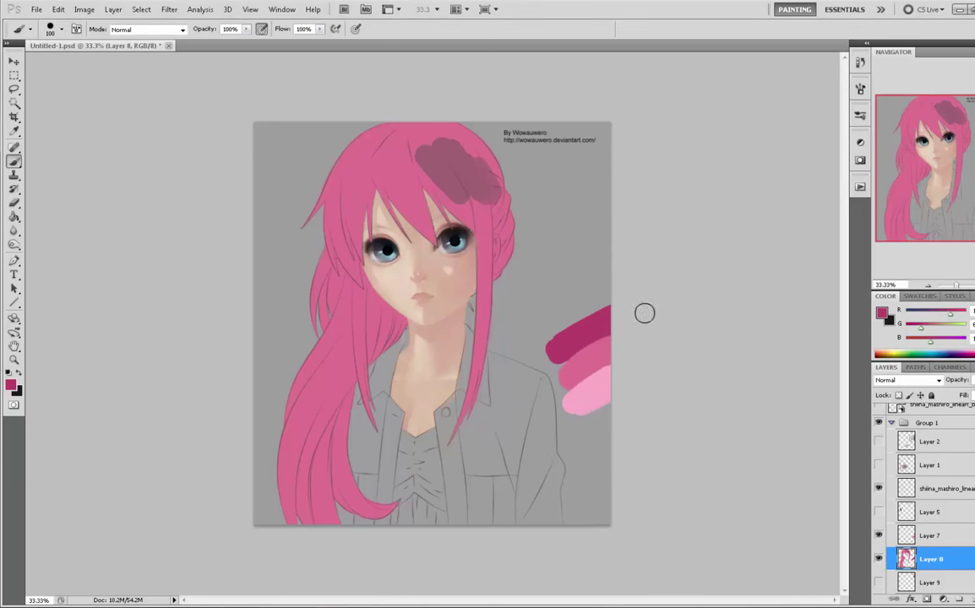
- Paint a lighter pink swatch below the others and cover the muted patch on the hair with the base pink
{"action": "left_click", "coordinate": [604, 353], "text": "alt"}
{"action": "left_click", "coordinate": [883, 315]}
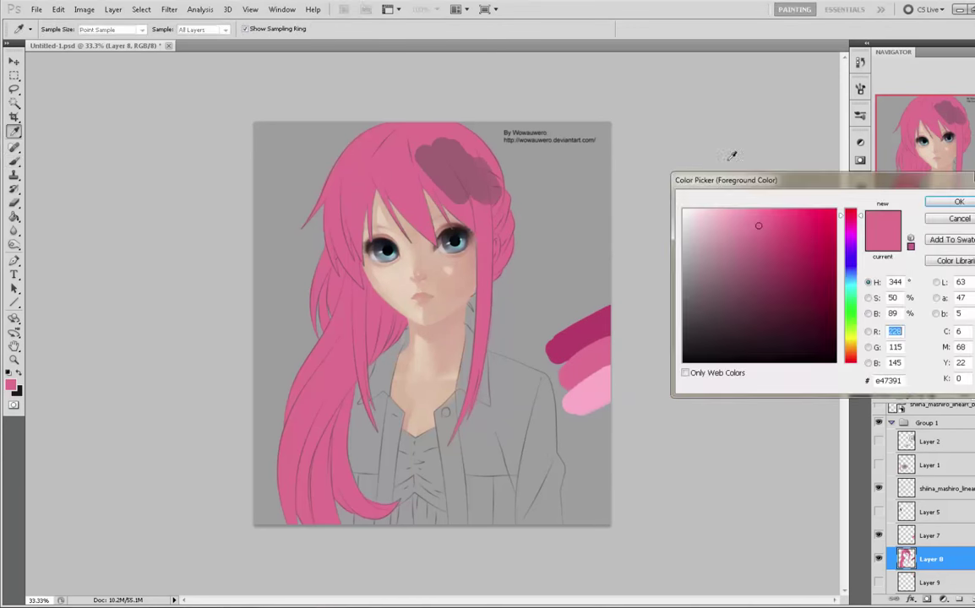
{"action": "left_click_drag", "start_coordinate": [758, 225], "coordinate": [732, 210]}
{"action": "key", "text": "Return"}
{"action": "mouse_move", "coordinate": [616, 396]}
{"action": "left_mouse_down"}
{"action": "mouse_move", "coordinate": [587, 434]}
{"action": "mouse_move", "coordinate": [583, 422]}
{"action": "left_mouse_up"}
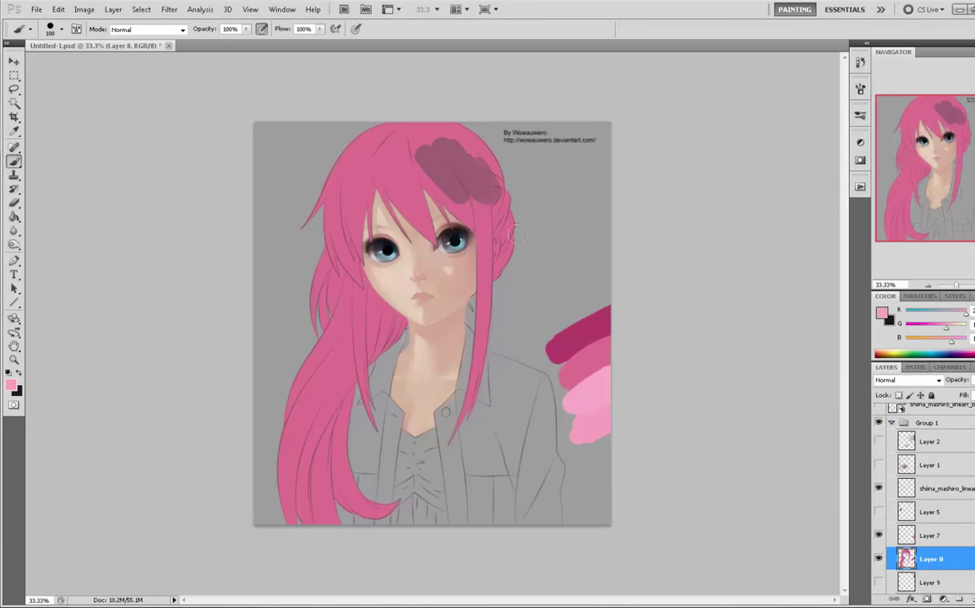
{"action": "left_click", "coordinate": [420, 160], "text": "alt"}
{"action": "mouse_move", "coordinate": [417, 181]}
{"action": "left_mouse_down"}
{"action": "mouse_move", "coordinate": [447, 188]}
{"action": "mouse_move", "coordinate": [431, 152]}
{"action": "mouse_move", "coordinate": [469, 180]}
{"action": "mouse_move", "coordinate": [472, 168]}
{"action": "mouse_move", "coordinate": [490, 189]}
{"action": "left_mouse_up"}
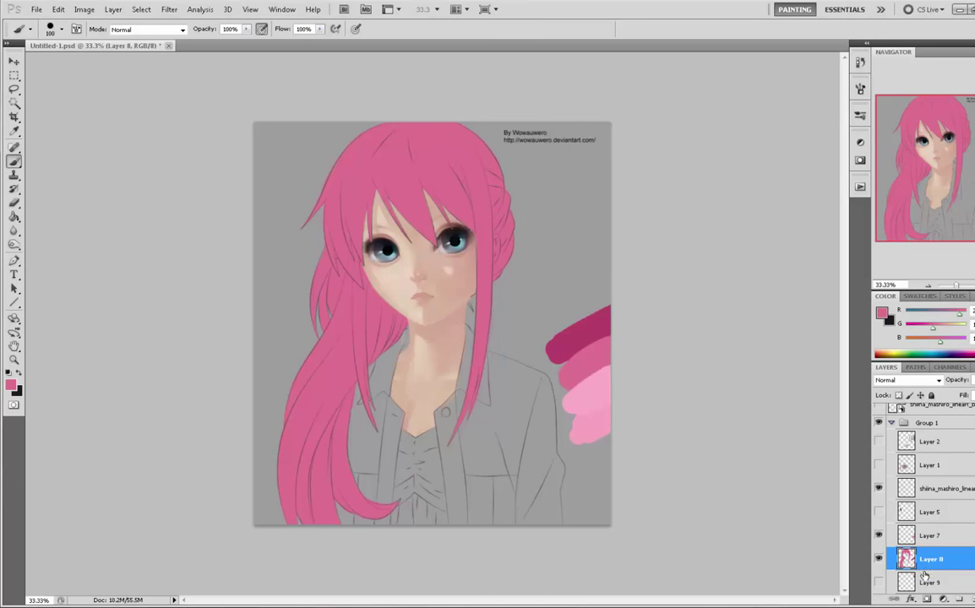
- Load Layer 8's painted shapes as a selection, add a new layer above it and hide the selection outline
{"action": "key", "text": "ctrl+a"}
{"action": "key", "text": "v"}
{"action": "key", "text": "Up"}
{"action": "key", "text": "Down"}
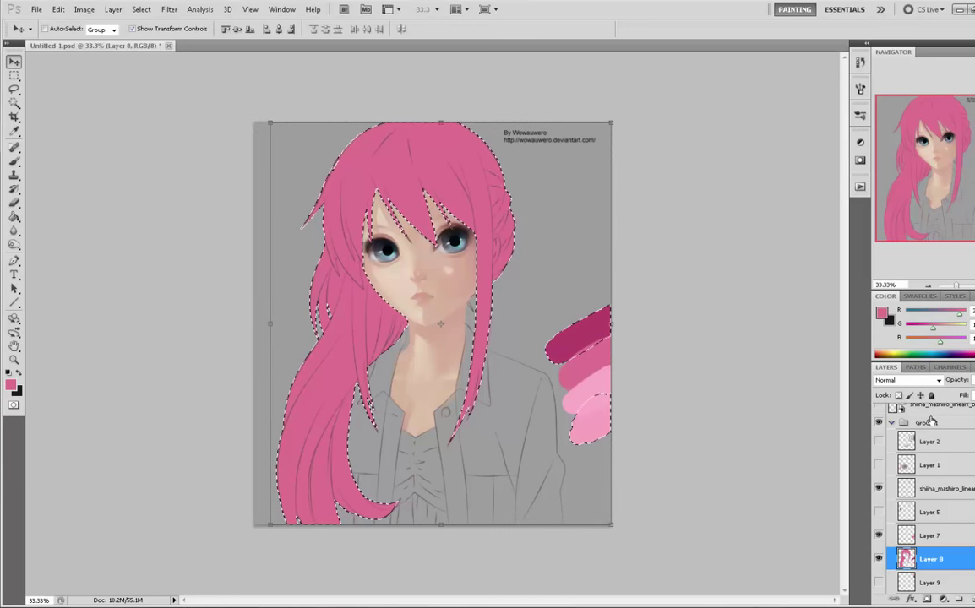
{"action": "left_click", "coordinate": [972, 599]}
{"action": "key", "text": "ctrl+d"}
{"action": "key", "text": "b"}
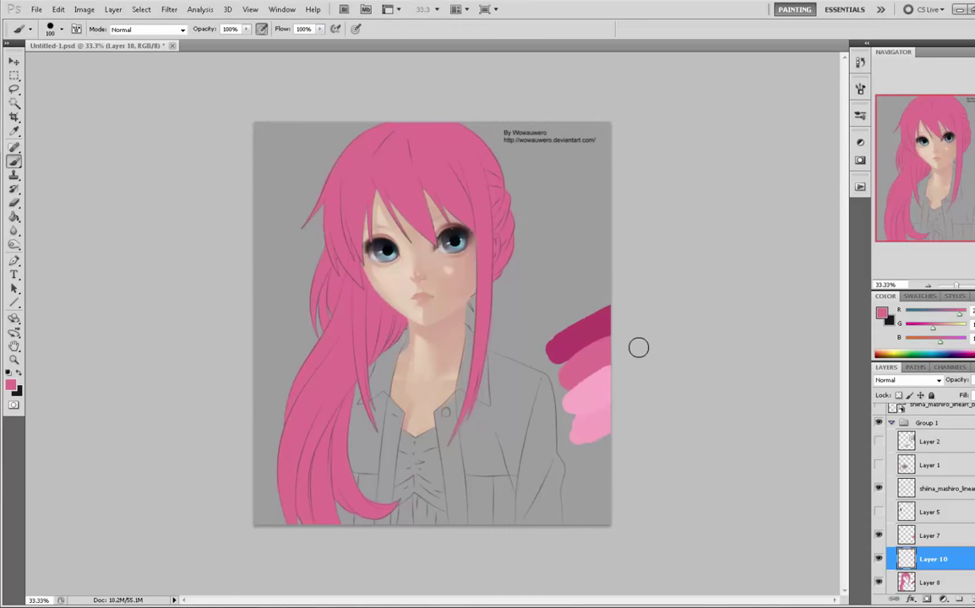
- Sample the deep magenta swatch and enlarge the Brush to 300
{"action": "left_click", "coordinate": [566, 336], "text": "alt"}
{"action": "key", "text": "bracketright"}
{"action": "key", "text": "bracketright"}
{"action": "key", "text": "bracketright"}
{"action": "key", "text": "bracketright"}
{"action": "key", "text": "bracketright"}
{"action": "key", "text": "bracketright"}
{"action": "key", "text": "bracketright"}
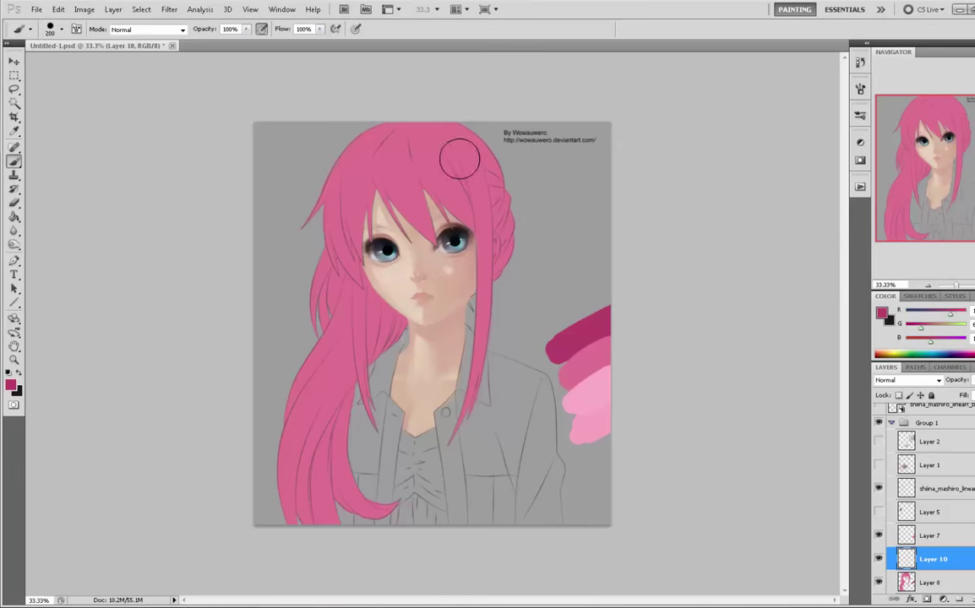
{"action": "key", "text": "bracketleft"}
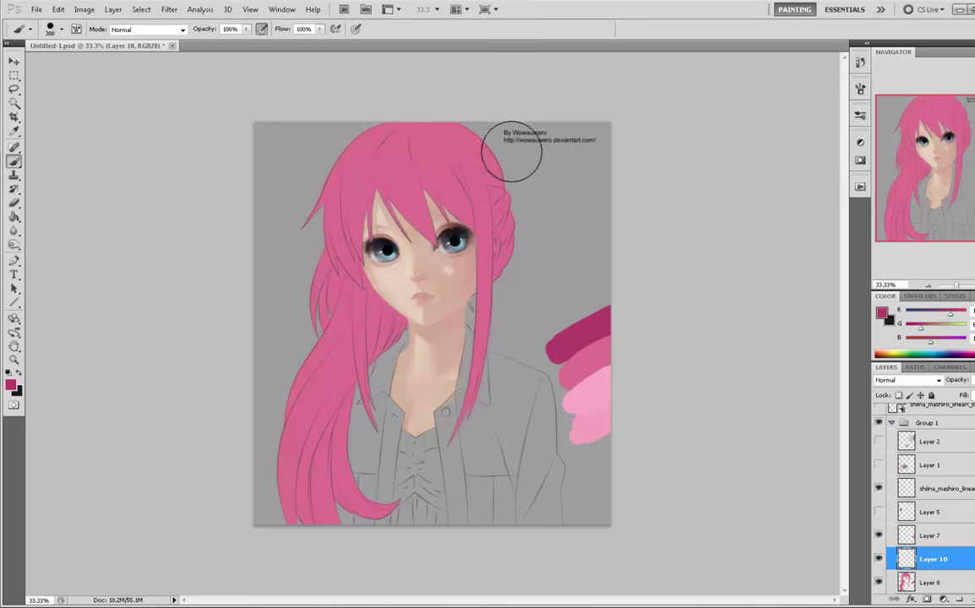
- Try blocking in hair shadows across the fringe and sides with the hard brush, and undo them
{"action": "left_click", "coordinate": [486, 165]}
{"action": "left_click_drag", "start_coordinate": [393, 212], "coordinate": [304, 213]}
{"action": "left_click_drag", "start_coordinate": [502, 163], "coordinate": [313, 236]}
{"action": "left_click_drag", "start_coordinate": [490, 206], "coordinate": [397, 270]}
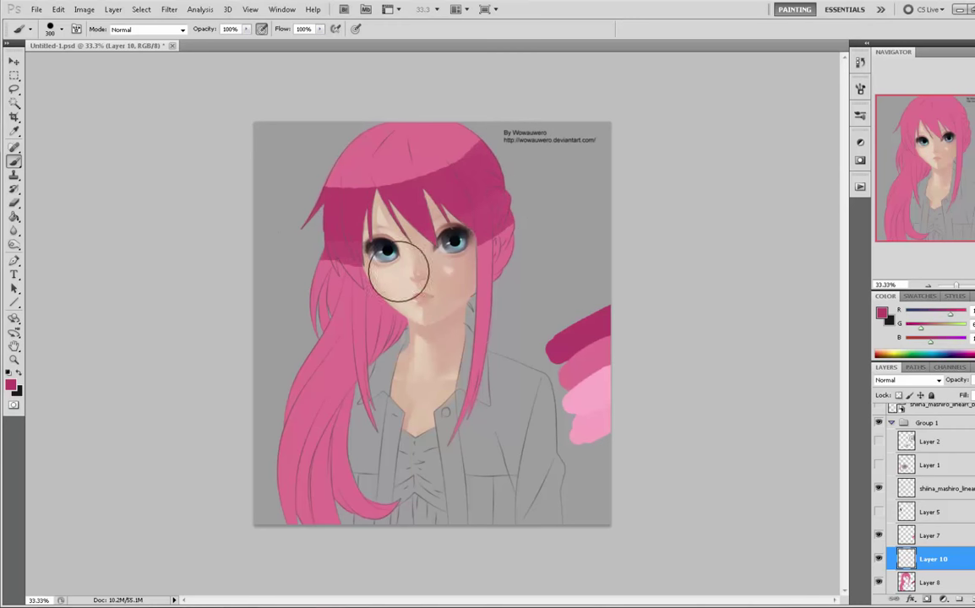
{"action": "left_click_drag", "start_coordinate": [514, 228], "coordinate": [490, 249]}
{"action": "key", "text": "ctrl+z"}
- Choose the soft-edged, irregular 50 px brush preset and enlarge it to 400
{"action": "right_click", "coordinate": [383, 206]}
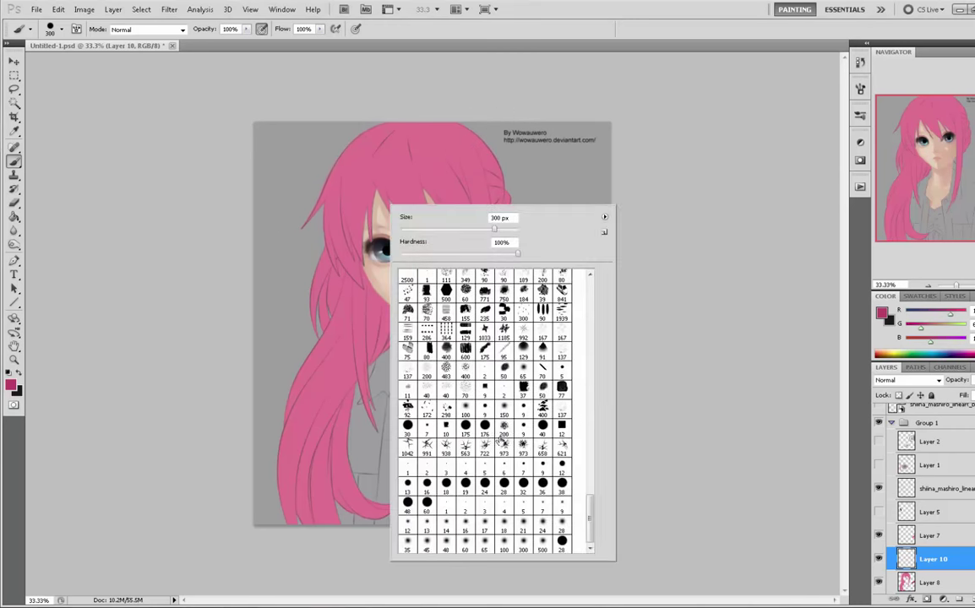
{"action": "left_click", "coordinate": [509, 370]}
{"action": "left_click", "coordinate": [693, 369]}
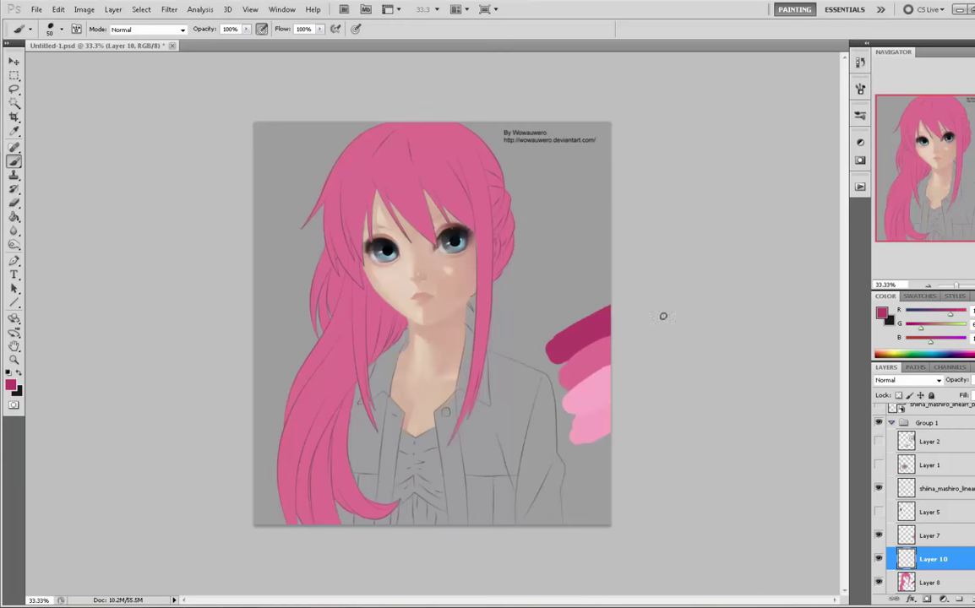
{"action": "key", "text": "bracketright"}
{"action": "key", "text": "bracketright"}
{"action": "key", "text": "bracketright"}
{"action": "key", "text": "bracketright"}
{"action": "key", "text": "bracketright"}
{"action": "key", "text": "bracketright"}
{"action": "key", "text": "bracketright"}
{"action": "key", "text": "bracketright"}
{"action": "key", "text": "bracketright"}
{"action": "key", "text": "bracketright"}
{"action": "key", "text": "bracketright"}
- Shade the fringe, side locks and upper ponytail in deep magenta on Layer 10, and reduce the brush to 300
{"action": "mouse_move", "coordinate": [507, 163]}
{"action": "left_mouse_down"}
{"action": "mouse_move", "coordinate": [298, 223]}
{"action": "mouse_move", "coordinate": [527, 142]}
{"action": "mouse_move", "coordinate": [321, 216]}
{"action": "mouse_move", "coordinate": [480, 194]}
{"action": "mouse_move", "coordinate": [531, 169]}
{"action": "left_mouse_up"}
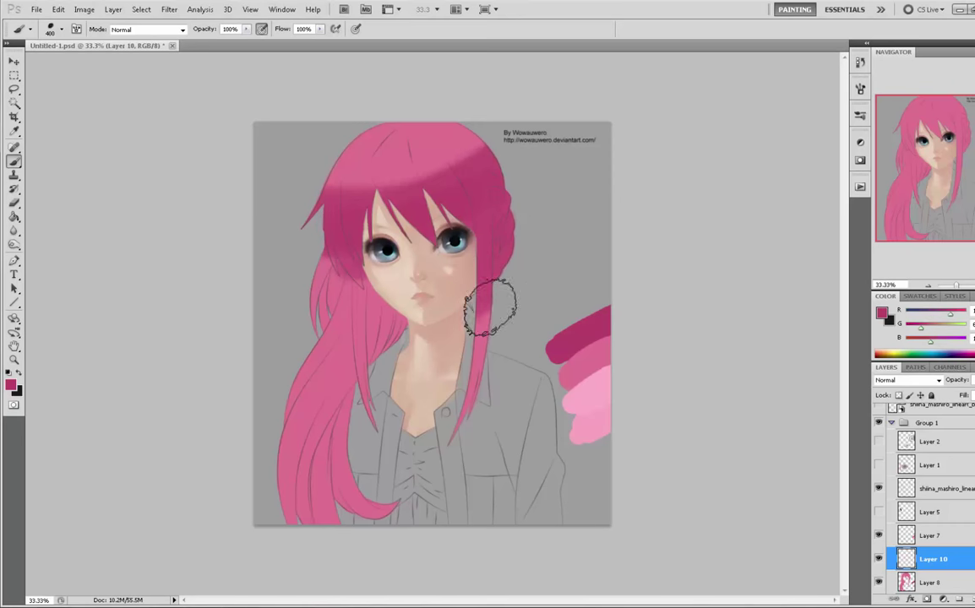
{"action": "mouse_move", "coordinate": [342, 443]}
{"action": "left_mouse_down"}
{"action": "mouse_move", "coordinate": [381, 359]}
{"action": "mouse_move", "coordinate": [338, 288]}
{"action": "left_mouse_up"}
{"action": "key", "text": "bracketleft"}
{"action": "key", "text": "bracketleft"}
{"action": "key", "text": "bracketleft"}
{"action": "key", "text": "bracketleft"}
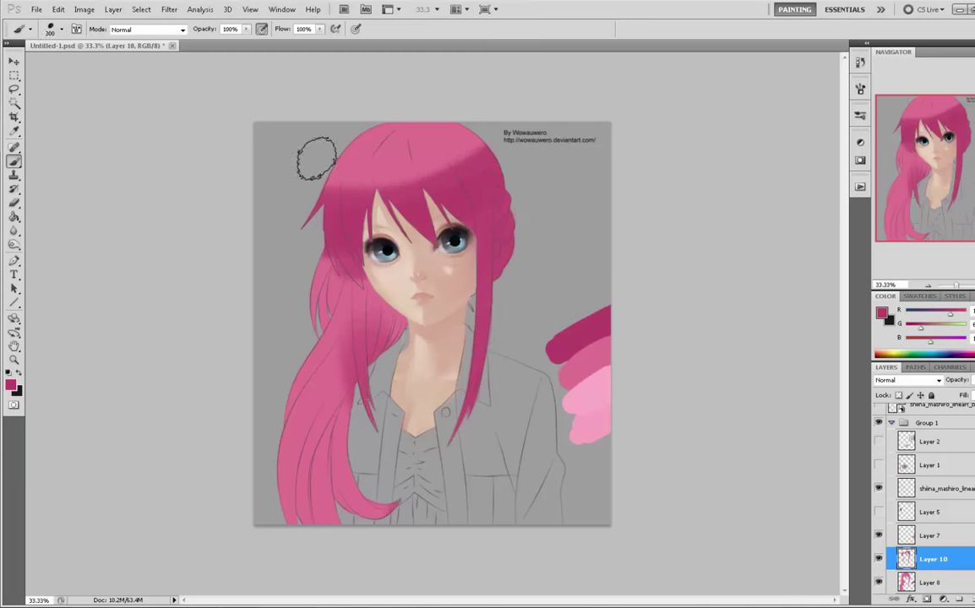
- Undo the last crown shading and shade the ponytail's lower end in deep magenta with a much larger brush
{"action": "key", "text": "ctrl+z"}
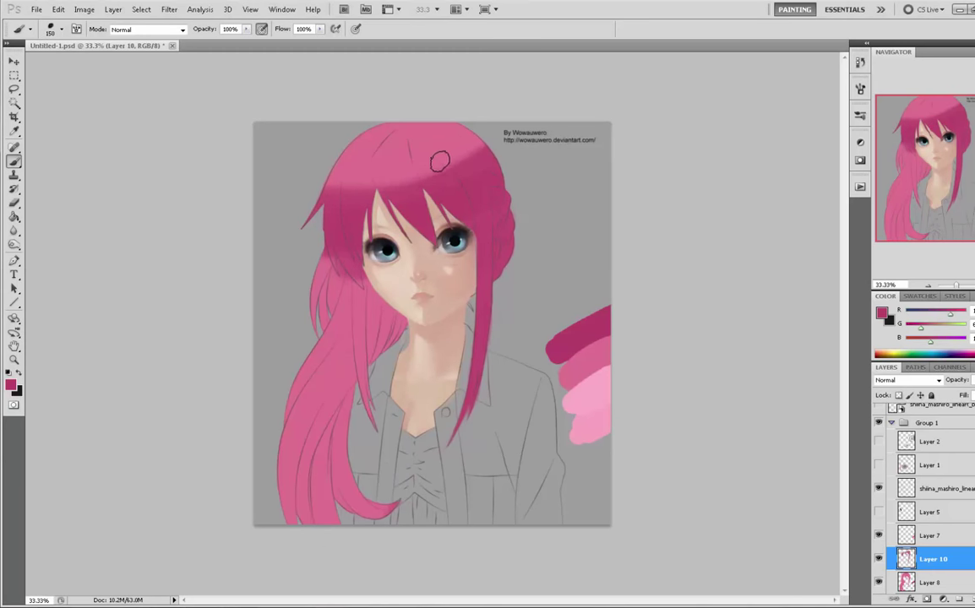
{"action": "key", "text": "bracketleft"}
{"action": "key", "text": "bracketright"}
{"action": "key", "text": "bracketright"}
{"action": "key", "text": "bracketright"}
{"action": "key", "text": "bracketright"}
{"action": "key", "text": "bracketleft"}
{"action": "key", "text": "bracketleft"}
{"action": "key", "text": "bracketleft"}
{"action": "key", "text": "bracketleft"}
{"action": "key", "text": "bracketright"}
{"action": "key", "text": "bracketright"}
{"action": "key", "text": "bracketright"}
{"action": "key", "text": "bracketright"}
{"action": "left_click_drag", "start_coordinate": [205, 480], "coordinate": [346, 484]}
- Reduce the brush to 300 and shade the hair beside the cheek down to the ponytail's base in deep magenta
{"action": "key", "text": "bracketleft"}
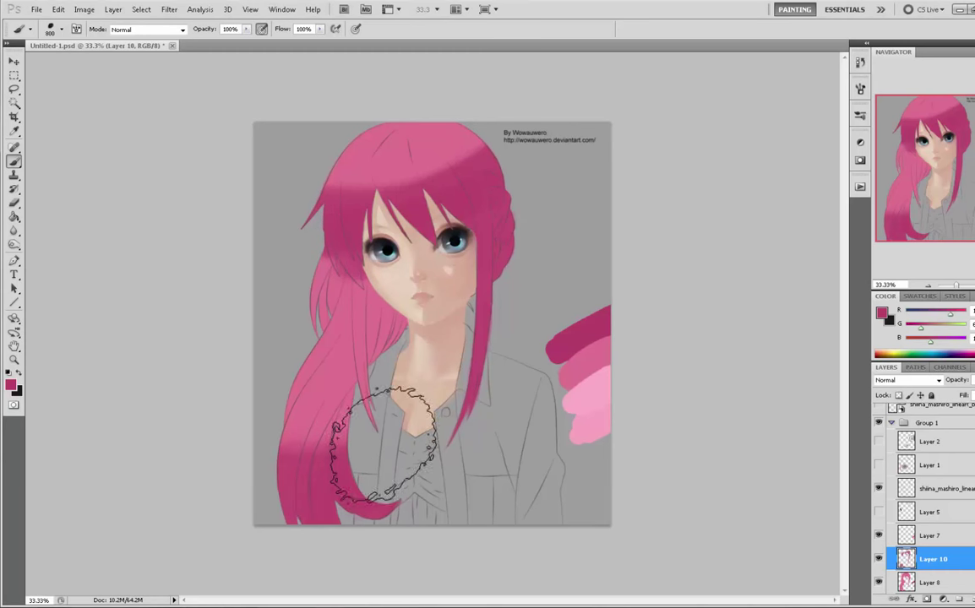
{"action": "key", "text": "bracketleft"}
{"action": "key", "text": "bracketleft"}
{"action": "key", "text": "bracketleft"}
{"action": "key", "text": "bracketleft"}
{"action": "key", "text": "bracketleft"}
{"action": "left_click_drag", "start_coordinate": [409, 346], "coordinate": [326, 294]}
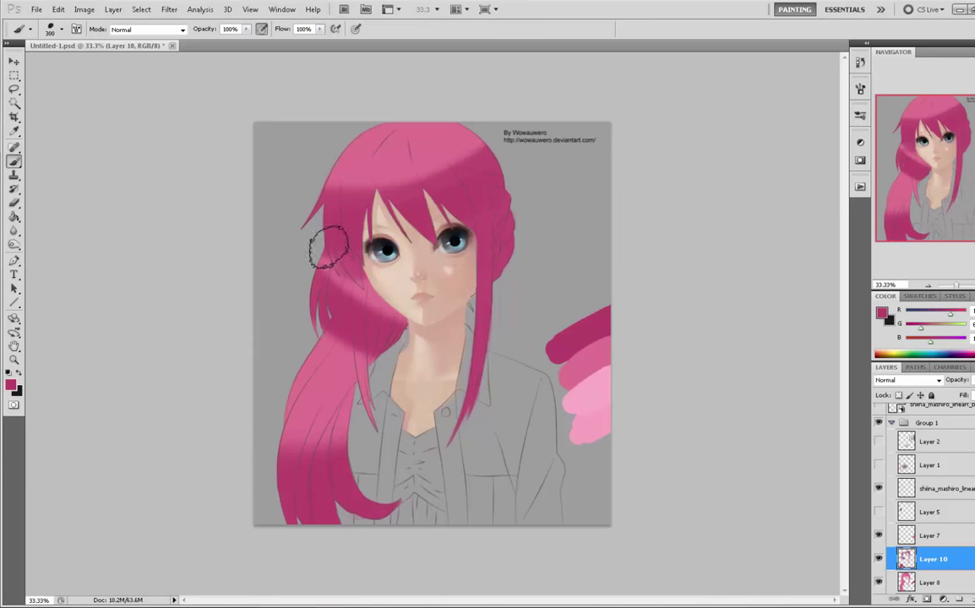
{"action": "left_click_drag", "start_coordinate": [312, 250], "coordinate": [409, 348]}
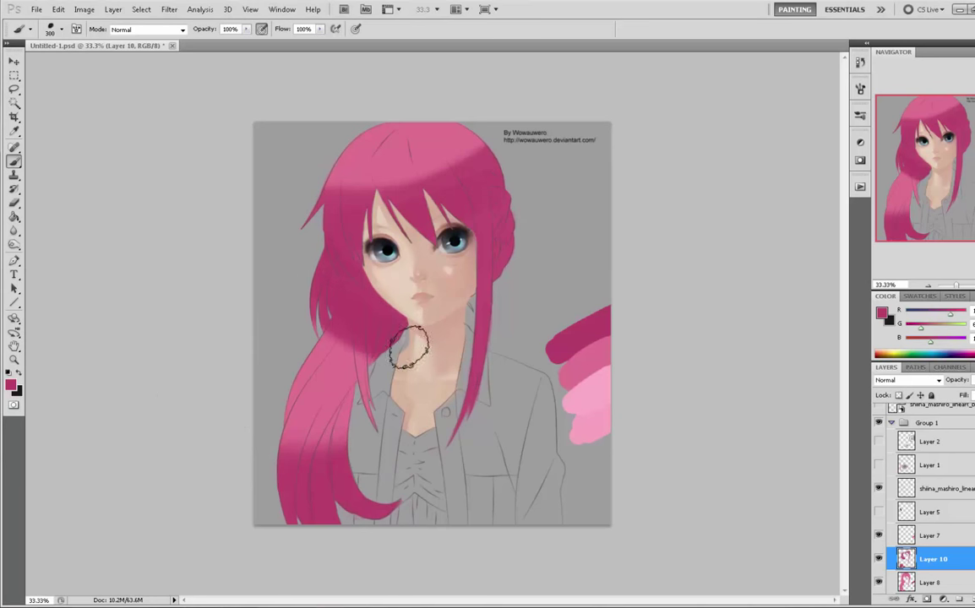
{"action": "mouse_move", "coordinate": [328, 326]}
{"action": "left_mouse_down"}
{"action": "mouse_move", "coordinate": [389, 338]}
{"action": "mouse_move", "coordinate": [426, 328]}
{"action": "mouse_move", "coordinate": [423, 303]}
{"action": "mouse_move", "coordinate": [328, 338]}
{"action": "left_mouse_up"}
- Blend the ponytail's middle section with mid pink and magenta sampled from the hair, undoing one stroke
{"action": "left_click", "coordinate": [335, 373], "text": "alt"}
{"action": "mouse_move", "coordinate": [265, 381]}
{"action": "left_mouse_down"}
{"action": "mouse_move", "coordinate": [375, 379]}
{"action": "mouse_move", "coordinate": [338, 395]}
{"action": "mouse_move", "coordinate": [262, 370]}
{"action": "mouse_move", "coordinate": [385, 409]}
{"action": "left_mouse_up"}
{"action": "left_click", "coordinate": [354, 312], "text": "alt"}
{"action": "mouse_move", "coordinate": [332, 439]}
{"action": "left_mouse_down"}
{"action": "mouse_move", "coordinate": [400, 331]}
{"action": "mouse_move", "coordinate": [393, 325]}
{"action": "mouse_move", "coordinate": [319, 516]}
{"action": "left_mouse_up"}
{"action": "key", "text": "ctrl+z"}
{"action": "left_click", "coordinate": [334, 318], "text": "alt"}
{"action": "mouse_move", "coordinate": [372, 345]}
{"action": "left_mouse_down"}
{"action": "mouse_move", "coordinate": [313, 505]}
{"action": "mouse_move", "coordinate": [334, 355]}
{"action": "mouse_move", "coordinate": [327, 374]}
{"action": "mouse_move", "coordinate": [290, 377]}
{"action": "mouse_move", "coordinate": [348, 326]}
{"action": "mouse_move", "coordinate": [280, 415]}
{"action": "left_mouse_up"}
- Sample the mid pink from the crown, reduce the brush to 90 and paint lighter strands down the ponytail
{"action": "left_click", "coordinate": [391, 152], "text": "alt"}
{"action": "key", "text": "bracketleft"}
{"action": "key", "text": "bracketleft"}
{"action": "key", "text": "bracketleft"}
{"action": "key", "text": "bracketleft"}
{"action": "key", "text": "bracketleft"}
{"action": "key", "text": "bracketleft"}
{"action": "key", "text": "bracketleft"}
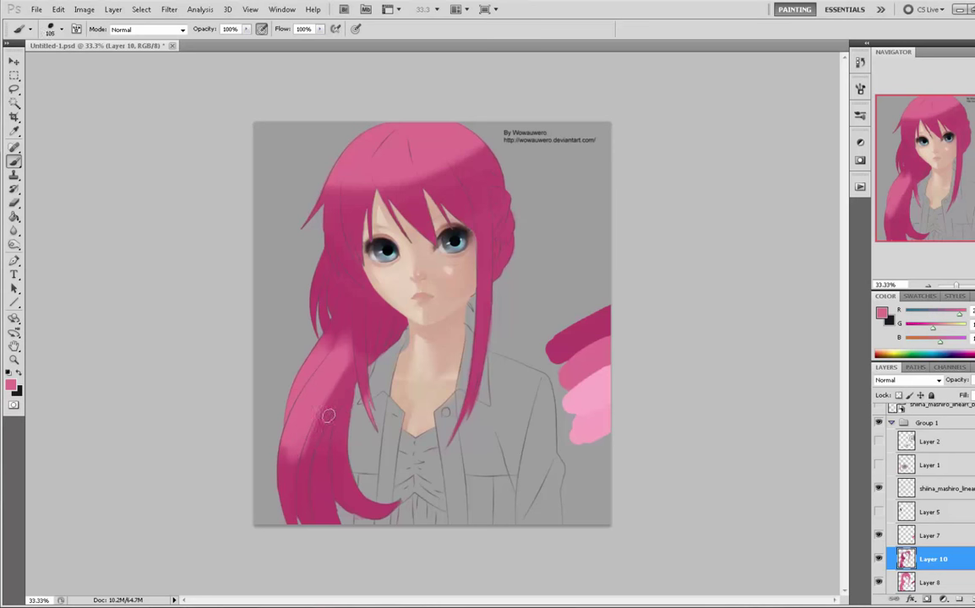
{"action": "mouse_move", "coordinate": [347, 381]}
{"action": "left_mouse_down"}
{"action": "mouse_move", "coordinate": [298, 500]}
{"action": "mouse_move", "coordinate": [347, 374]}
{"action": "mouse_move", "coordinate": [328, 440]}
{"action": "left_mouse_up"}
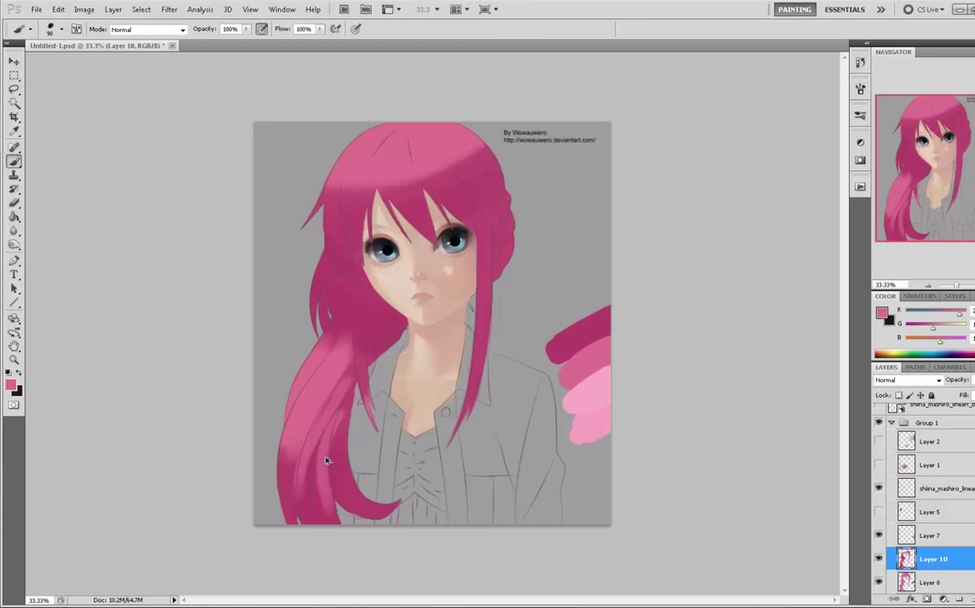
{"action": "left_click_drag", "start_coordinate": [329, 423], "coordinate": [321, 508]}
{"action": "mouse_move", "coordinate": [339, 429]}
{"action": "left_mouse_down"}
{"action": "mouse_move", "coordinate": [345, 480]}
{"action": "mouse_move", "coordinate": [361, 507]}
{"action": "left_mouse_up"}
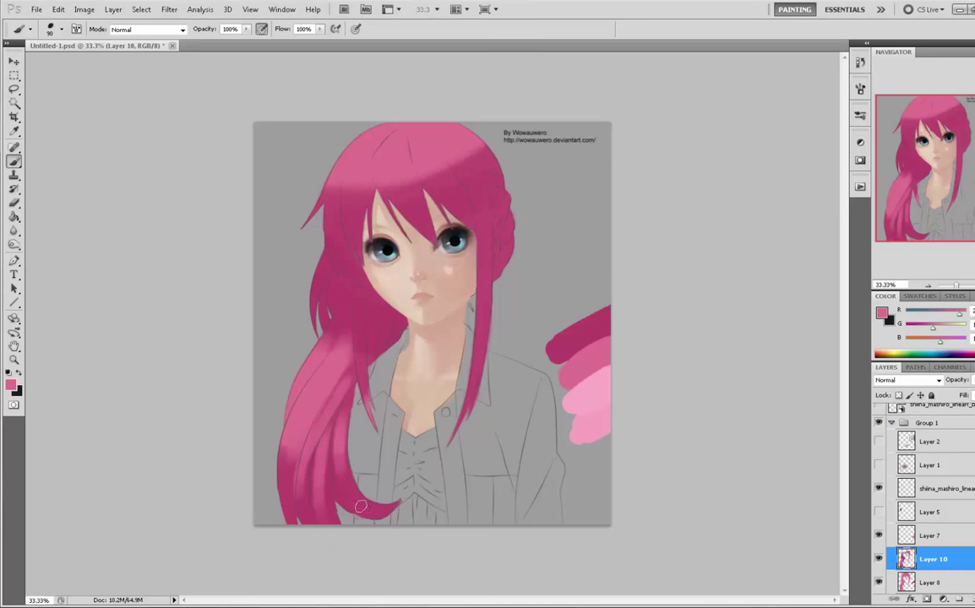
- Refine the ponytail strands with a 50 brush, alternating deep magenta and mid pink sampled from the hair
{"action": "left_click", "coordinate": [306, 505], "text": "alt"}
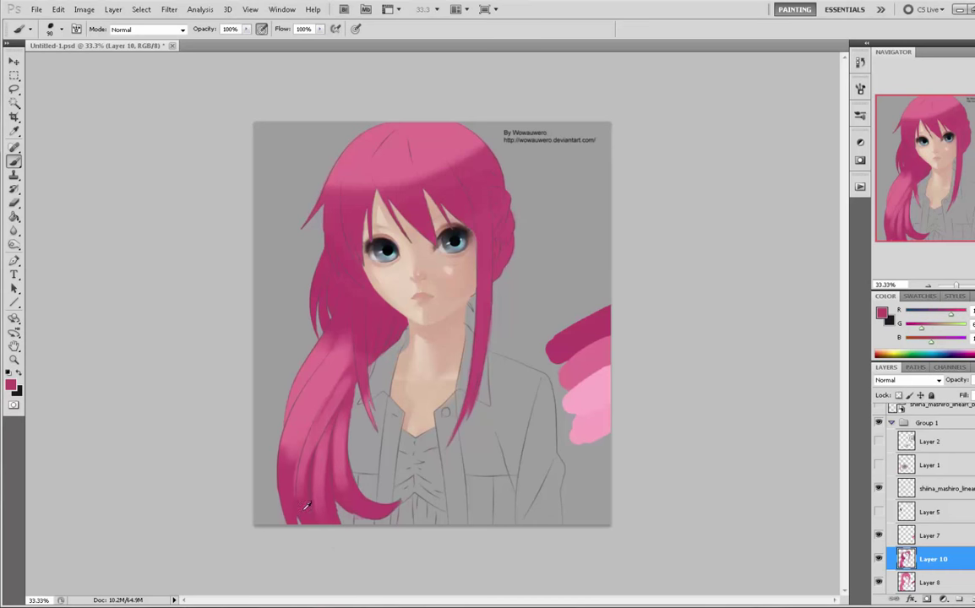
{"action": "left_click", "coordinate": [336, 524], "text": "alt"}
{"action": "left_click", "coordinate": [365, 385], "text": "alt"}
{"action": "left_click", "coordinate": [345, 399], "text": "alt"}
{"action": "left_click_drag", "start_coordinate": [341, 414], "coordinate": [332, 438]}
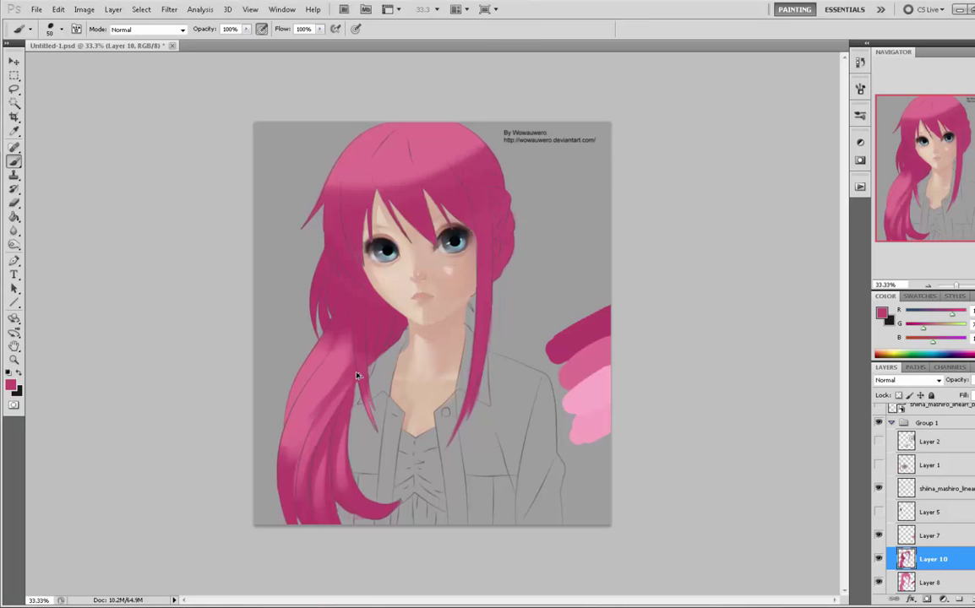
{"action": "left_click", "coordinate": [323, 422], "text": "alt"}
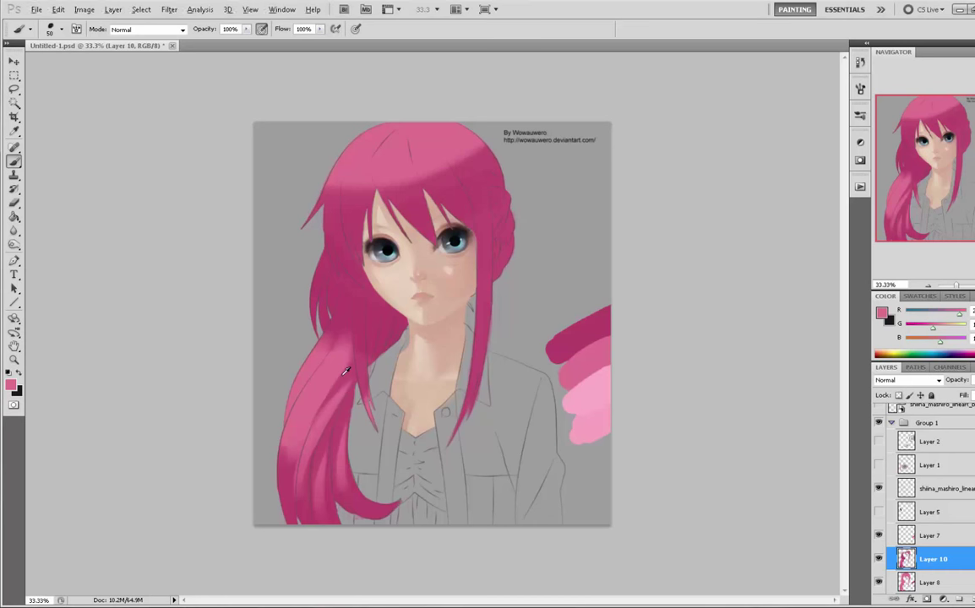
{"action": "left_click", "coordinate": [343, 374], "text": "alt"}
{"action": "left_click", "coordinate": [328, 380], "text": "alt"}
{"action": "left_click", "coordinate": [274, 477], "text": "alt"}
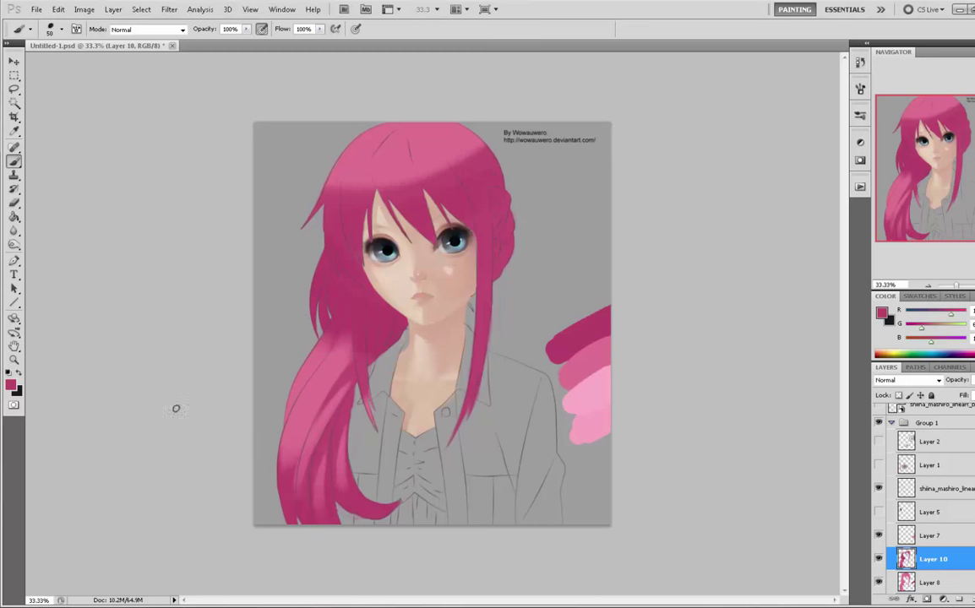
- Enlarge the brush to 250 and soften the shading along the ponytail's lower outer edge with sampled pink
{"action": "key", "text": "bracketright"}
{"action": "key", "text": "bracketright"}
{"action": "key", "text": "bracketright"}
{"action": "key", "text": "bracketright"}
{"action": "mouse_move", "coordinate": [298, 529]}
{"action": "left_mouse_down"}
{"action": "mouse_move", "coordinate": [283, 491]}
{"action": "mouse_move", "coordinate": [286, 439]}
{"action": "mouse_move", "coordinate": [281, 500]}
{"action": "left_mouse_up"}
{"action": "left_click", "coordinate": [289, 465], "text": "alt"}
{"action": "left_click", "coordinate": [313, 385], "text": "alt"}
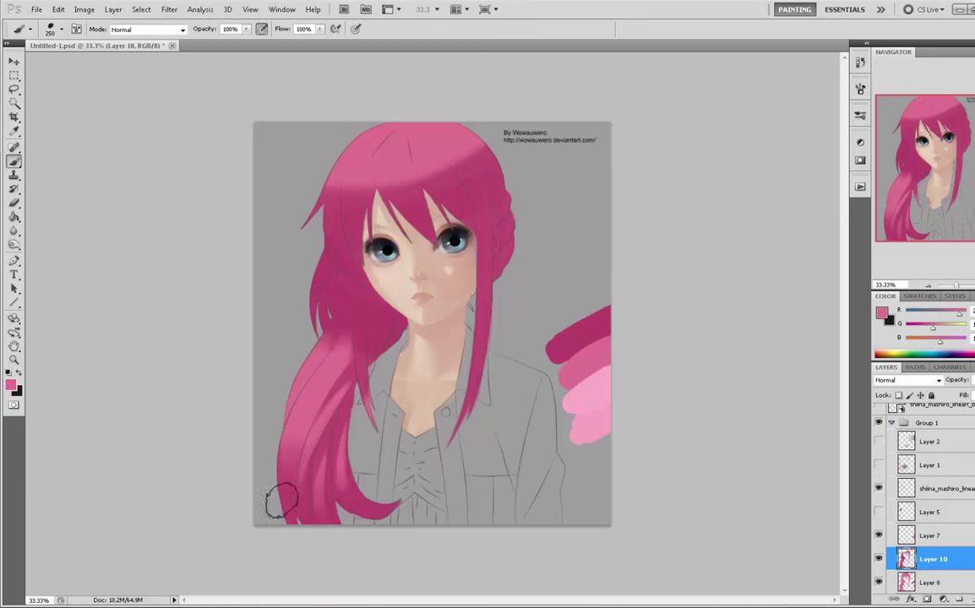
{"action": "left_click_drag", "start_coordinate": [303, 413], "coordinate": [277, 572]}
{"action": "left_click", "coordinate": [261, 451], "text": "alt"}
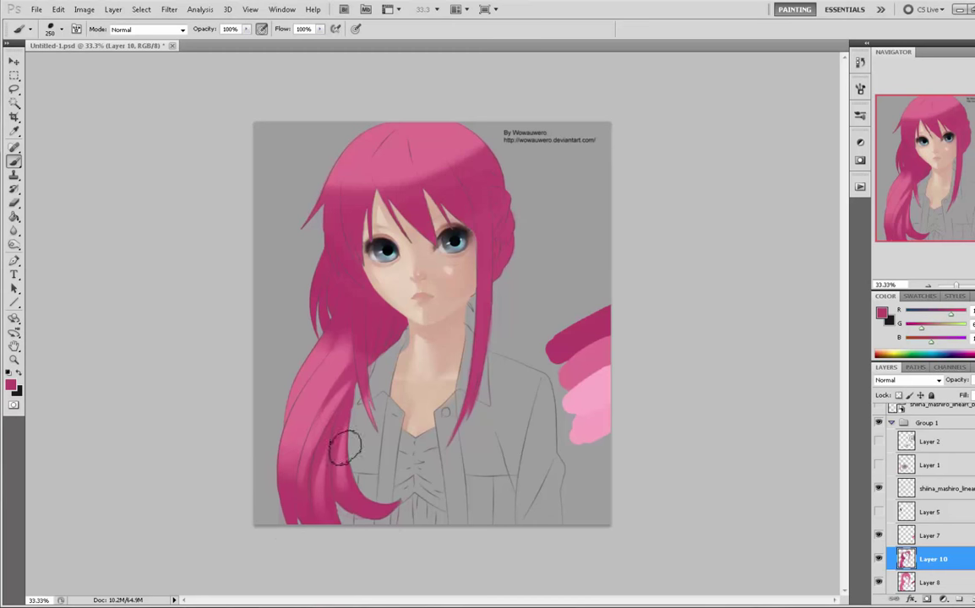
- Reduce the brush to 50 and blend intermediate pinks into the ponytail's outer strand
{"action": "left_click", "coordinate": [272, 426], "text": "alt"}
{"action": "key", "text": "bracketleft"}
{"action": "key", "text": "bracketleft"}
{"action": "key", "text": "bracketleft"}
{"action": "key", "text": "bracketleft"}
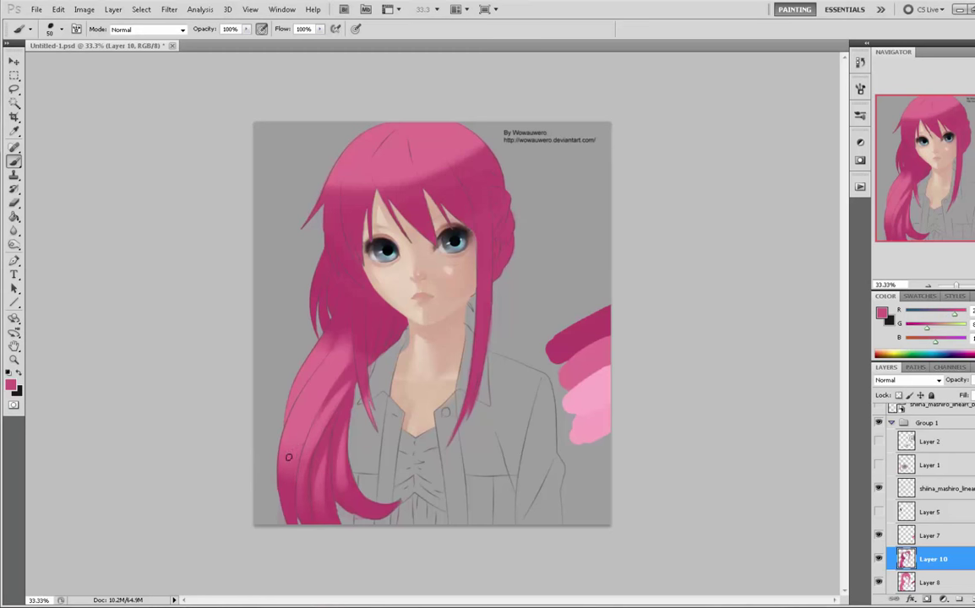
{"action": "left_click", "coordinate": [296, 432], "text": "alt"}
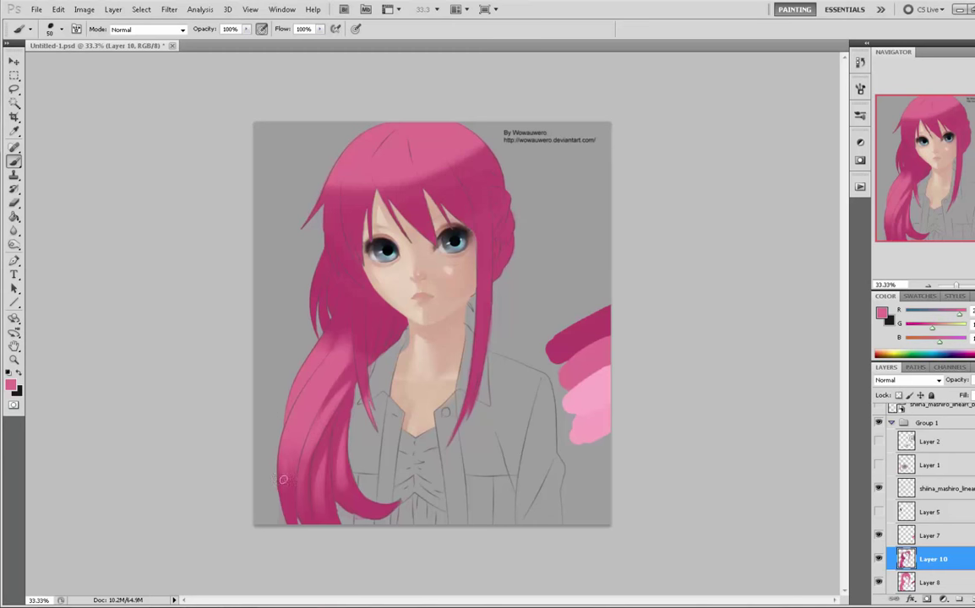
- Enlarge the brush to 100 and shade the ponytail's outer edge and base with sampled deep magenta and mid pink
{"action": "key", "text": "bracketright"}
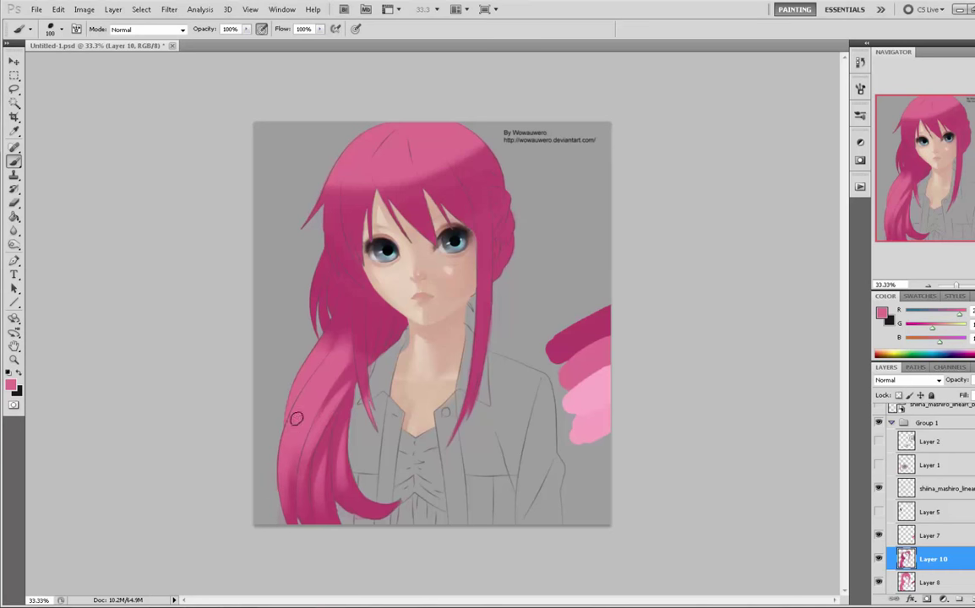
{"action": "left_click", "coordinate": [263, 439], "text": "alt"}
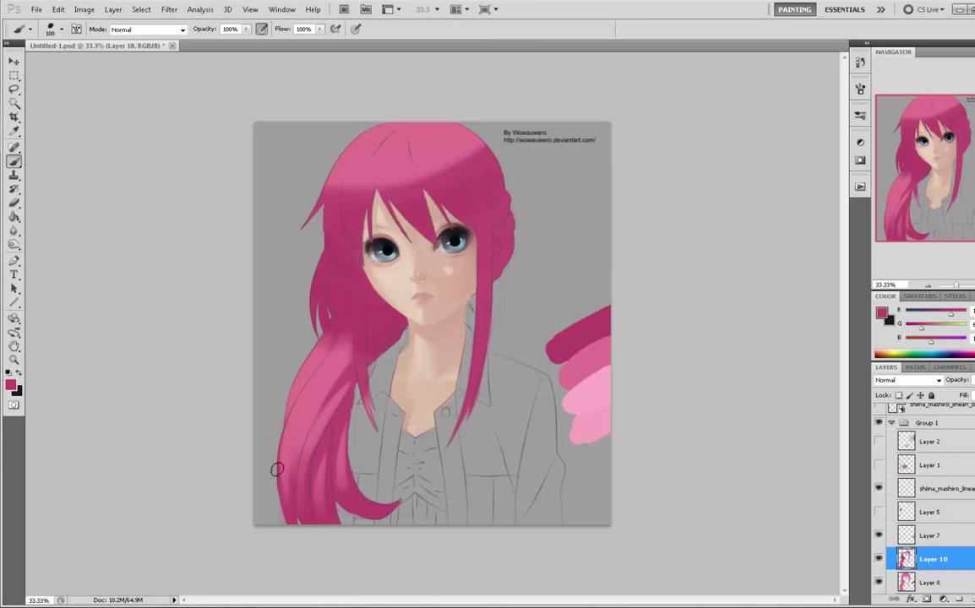
{"action": "mouse_move", "coordinate": [301, 368]}
{"action": "left_mouse_down"}
{"action": "mouse_move", "coordinate": [272, 446]}
{"action": "mouse_move", "coordinate": [317, 349]}
{"action": "left_mouse_up"}
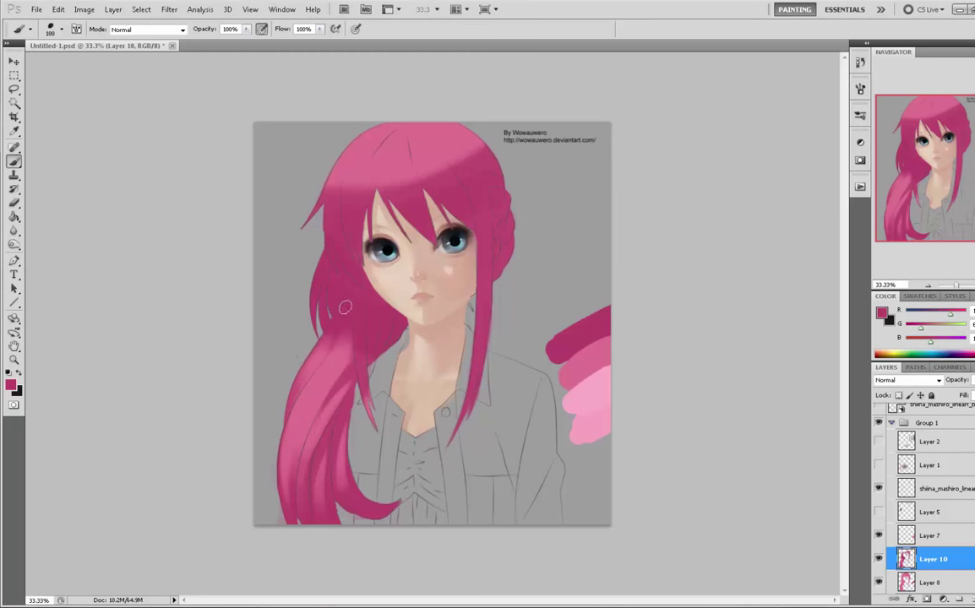
{"action": "left_click", "coordinate": [326, 350], "text": "alt"}
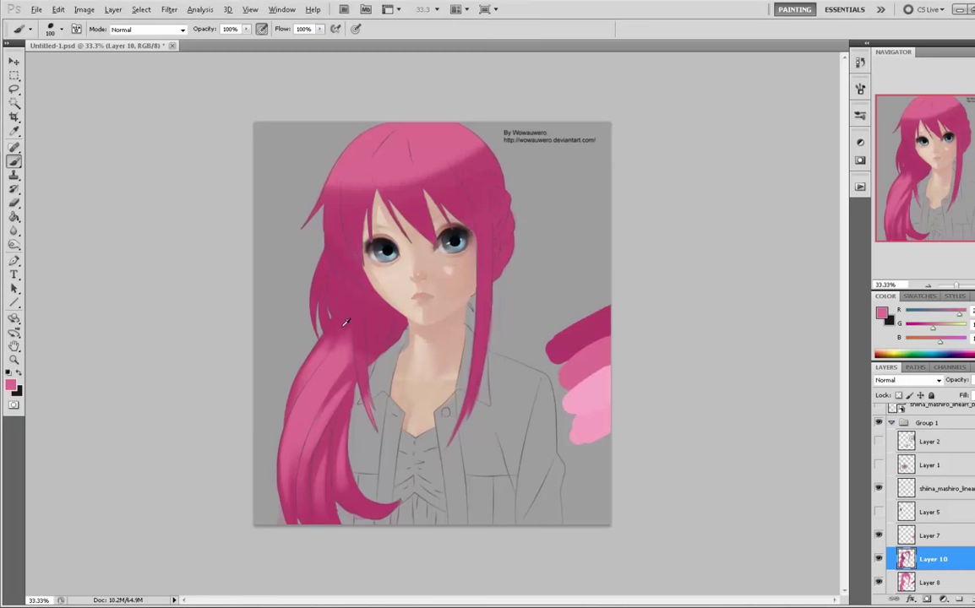
{"action": "left_click", "coordinate": [346, 322], "text": "alt"}
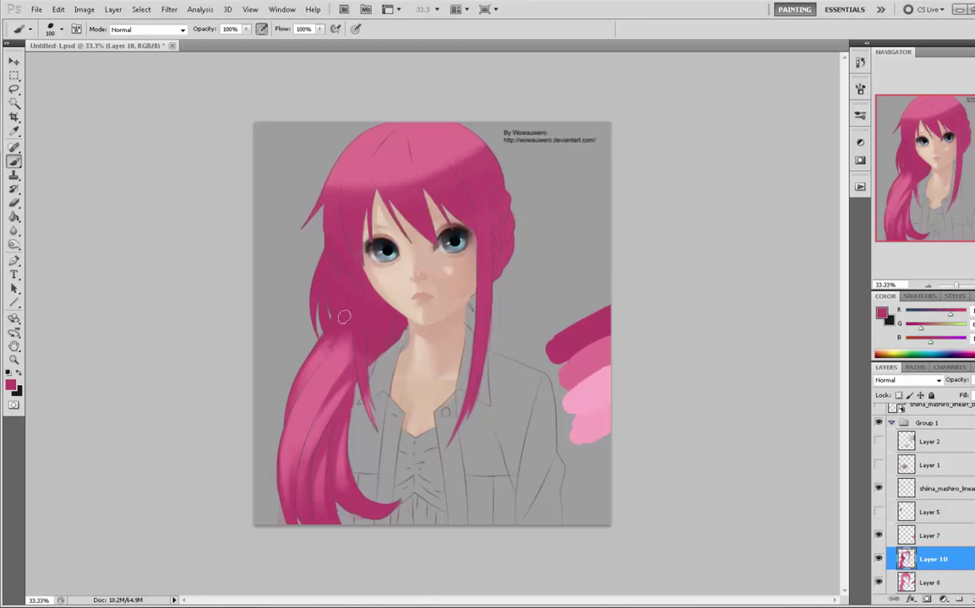
{"action": "left_click", "coordinate": [303, 321], "text": "alt"}
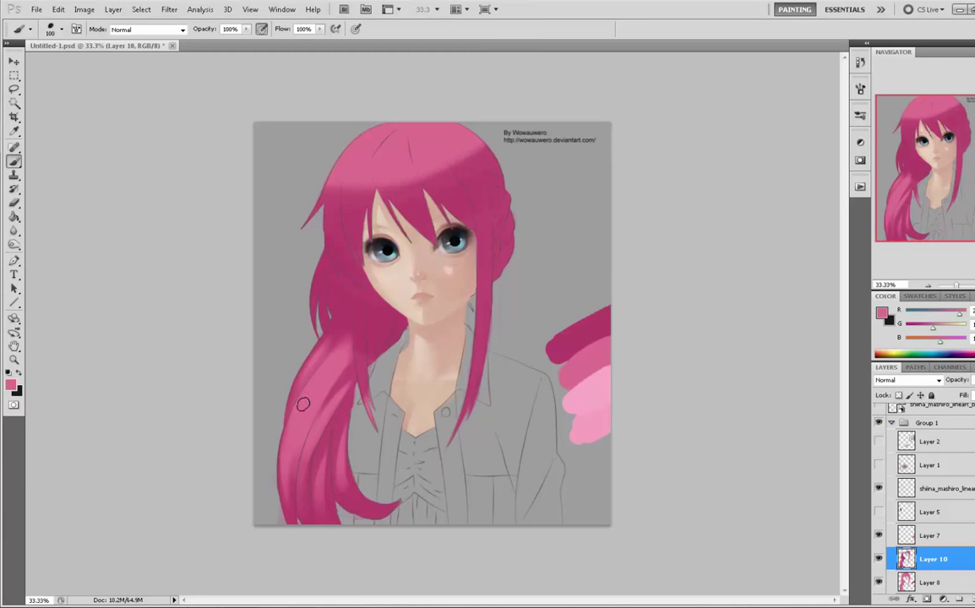
{"action": "left_click", "coordinate": [356, 272], "text": "alt"}
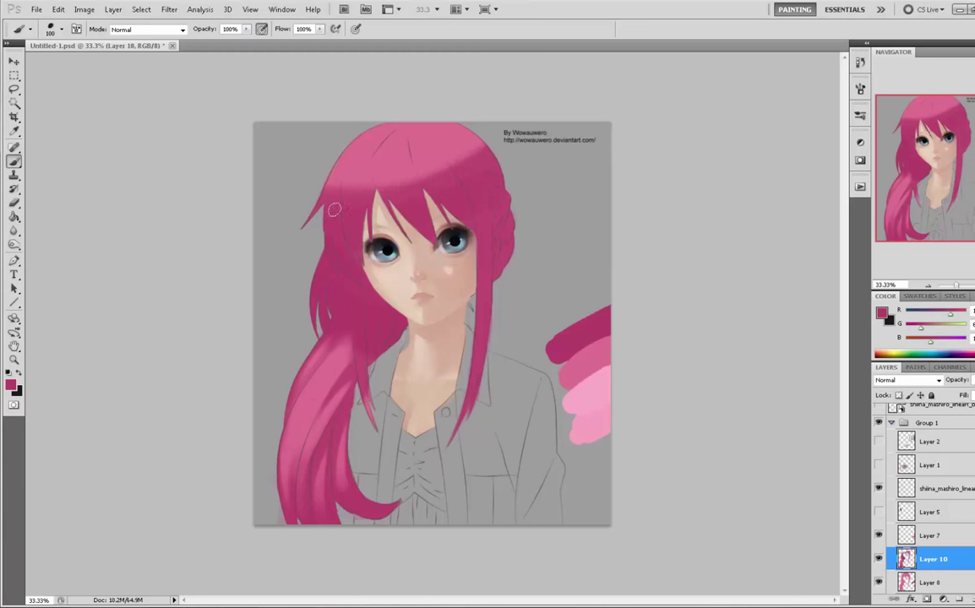
- Sample mid pink, reduce the brush to 80 and extend the light strands up to the ponytail's base
{"action": "left_click", "coordinate": [319, 353], "text": "alt"}
{"action": "key", "text": "bracketleft"}
{"action": "key", "text": "bracketleft"}
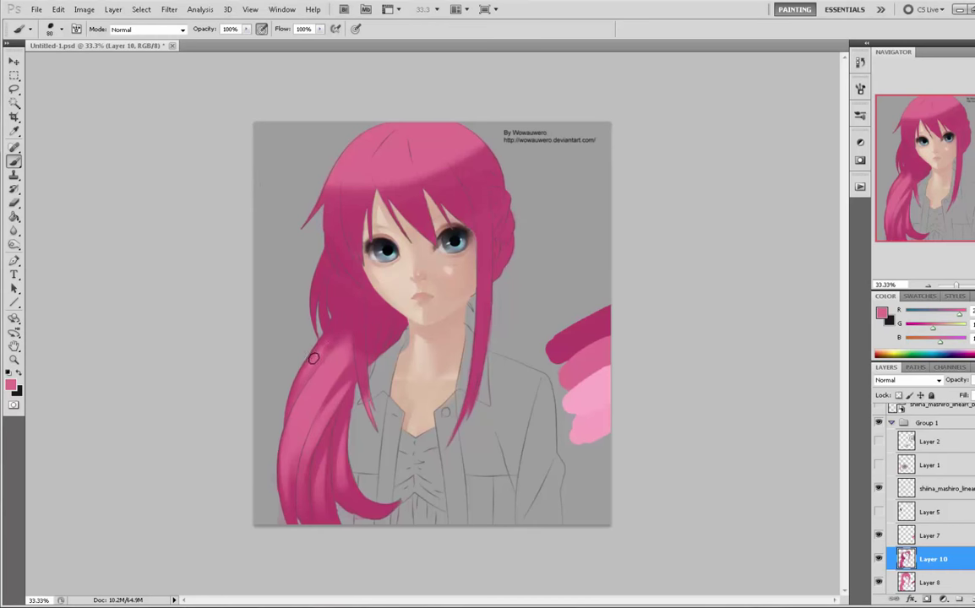
{"action": "left_click_drag", "start_coordinate": [320, 356], "coordinate": [346, 310]}
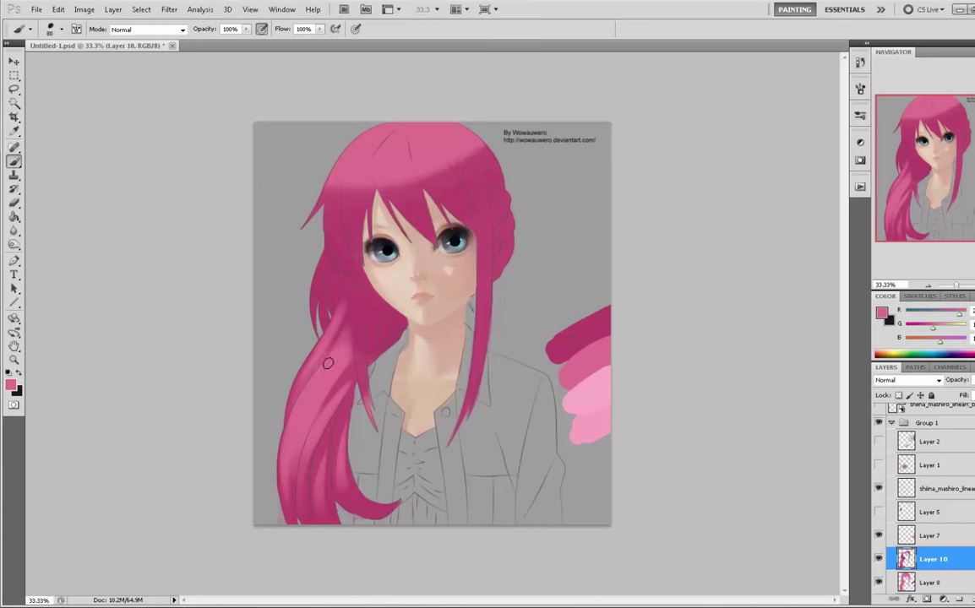
{"action": "left_click_drag", "start_coordinate": [328, 361], "coordinate": [350, 318]}
- Try darkening the ponytail's base with a sampled muted magenta and the brush enlarged to 250
{"action": "left_click", "coordinate": [369, 307], "text": "alt"}
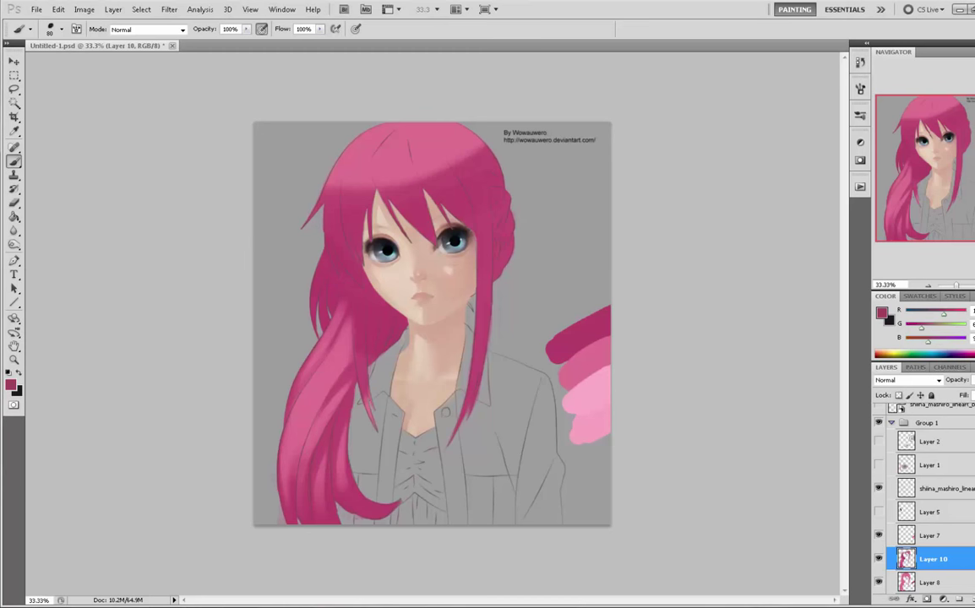
{"action": "key", "text": "bracketright"}
{"action": "key", "text": "bracketright"}
{"action": "key", "text": "bracketright"}
{"action": "key", "text": "bracketright"}
{"action": "key", "text": "bracketright"}
{"action": "key", "text": "bracketright"}
{"action": "key", "text": "bracketright"}
{"action": "key", "text": "bracketright"}
{"action": "left_click_drag", "start_coordinate": [348, 319], "coordinate": [397, 339]}
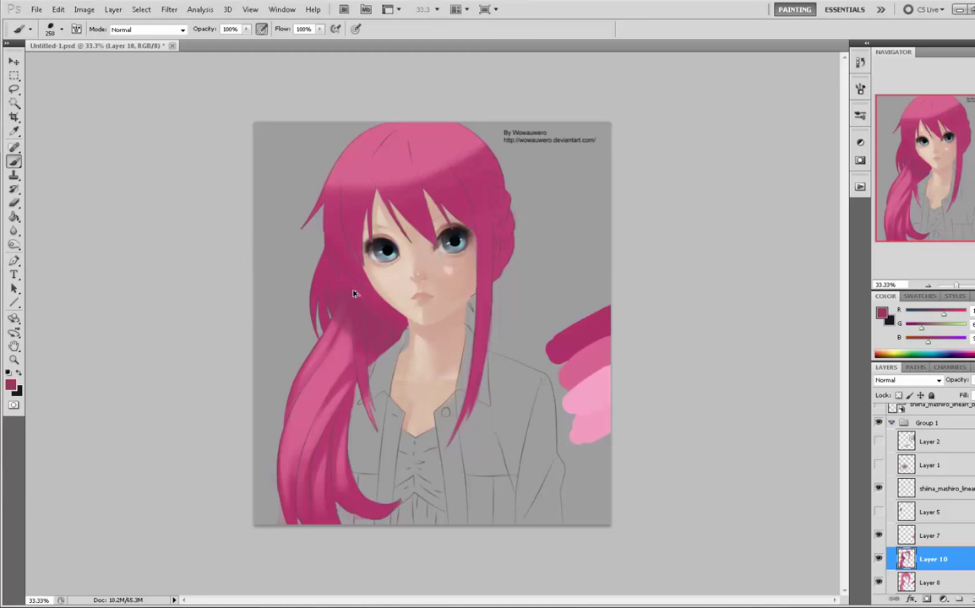
- Sample deep magenta, reduce the brush to 150 and rework the shadow around the ponytail's base
{"action": "left_click", "coordinate": [306, 258], "text": "alt"}
{"action": "key", "text": "bracketleft"}
{"action": "key", "text": "bracketleft"}
{"action": "key", "text": "bracketleft"}
{"action": "left_click_drag", "start_coordinate": [324, 297], "coordinate": [392, 343]}
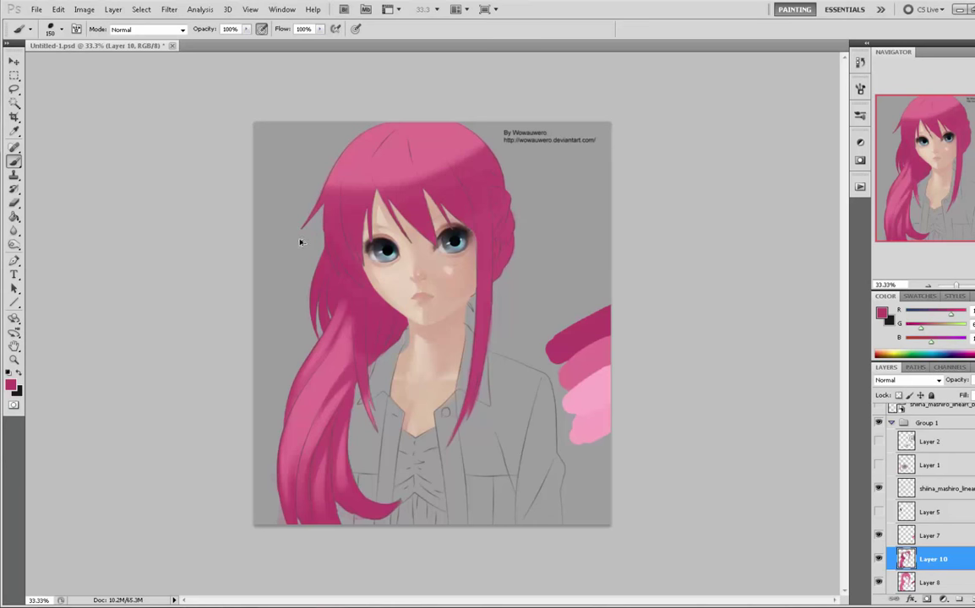
- Sample mid pink, reduce the brush to 80 and lighten the side lock overlapping the ponytail, redoing the first stroke
{"action": "left_click", "coordinate": [342, 355], "text": "alt"}
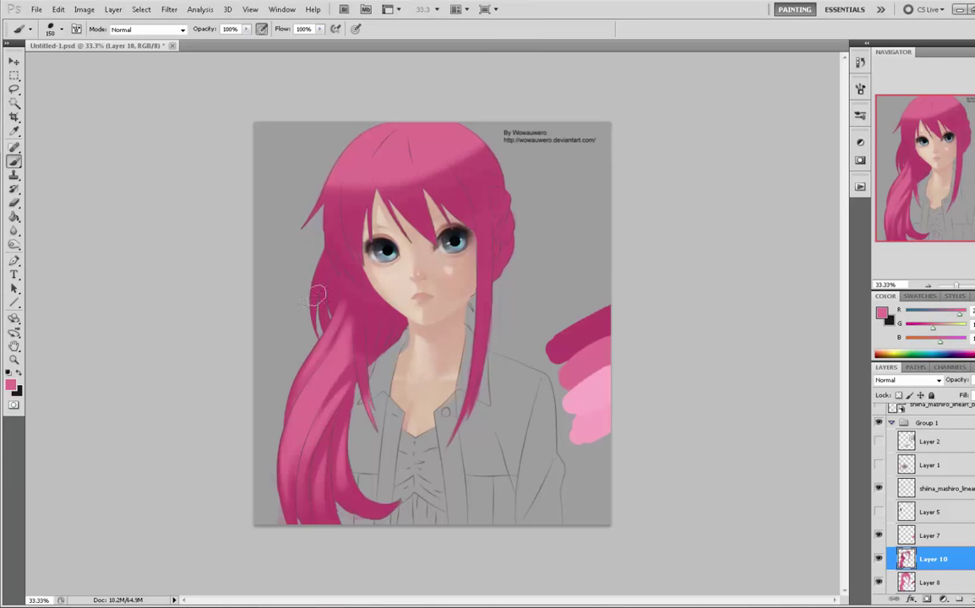
{"action": "key", "text": "bracketleft"}
{"action": "key", "text": "bracketleft"}
{"action": "key", "text": "bracketleft"}
{"action": "mouse_move", "coordinate": [358, 333]}
{"action": "left_mouse_down"}
{"action": "mouse_move", "coordinate": [366, 363]}
{"action": "mouse_move", "coordinate": [361, 320]}
{"action": "mouse_move", "coordinate": [357, 360]}
{"action": "left_mouse_up"}
{"action": "key", "text": "ctrl+z"}
{"action": "key", "text": "bracketleft"}
{"action": "left_click_drag", "start_coordinate": [358, 284], "coordinate": [359, 343]}
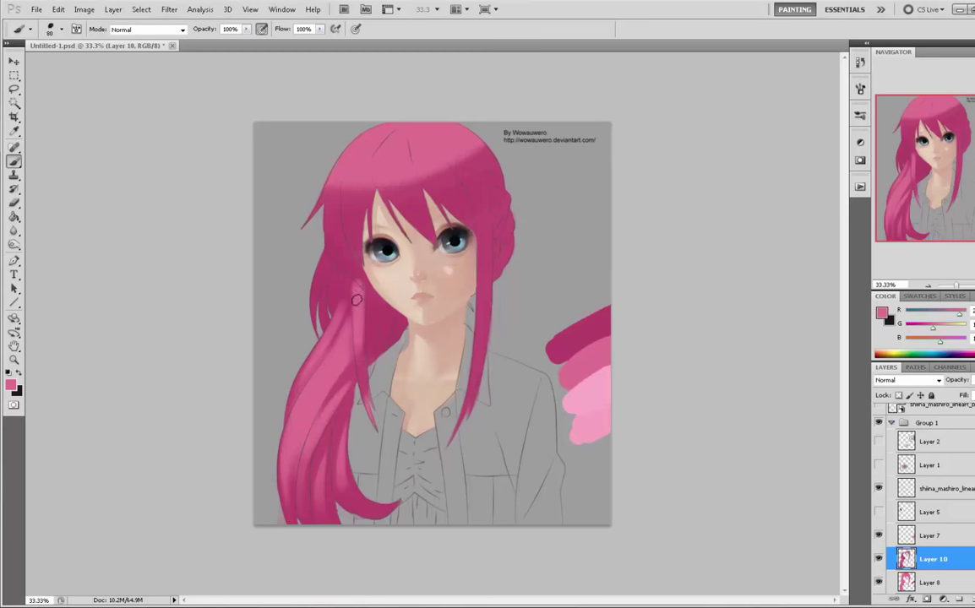
- Sample deep magenta and shade around the top of the side lock overlapping the ponytail
{"action": "left_click", "coordinate": [378, 310], "text": "alt"}
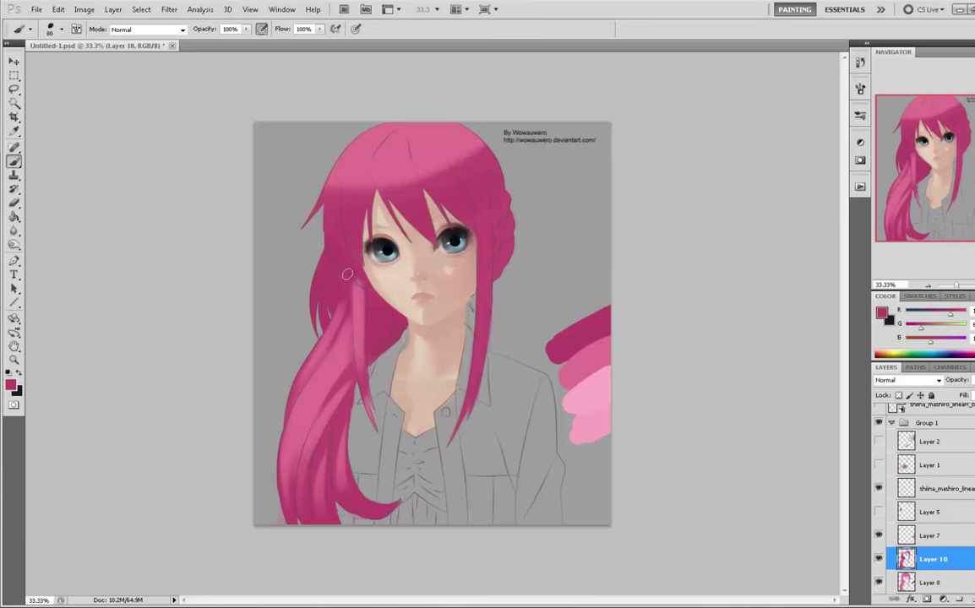
{"action": "mouse_move", "coordinate": [347, 276]}
{"action": "left_mouse_down"}
{"action": "mouse_move", "coordinate": [387, 326]}
{"action": "mouse_move", "coordinate": [383, 320]}
{"action": "left_mouse_up"}
{"action": "left_click", "coordinate": [355, 277], "text": "alt"}
- Lighten the side lock opposite the ponytail with mid pink and blend its upper part with sampled magenta
{"action": "left_click", "coordinate": [333, 301], "text": "alt"}
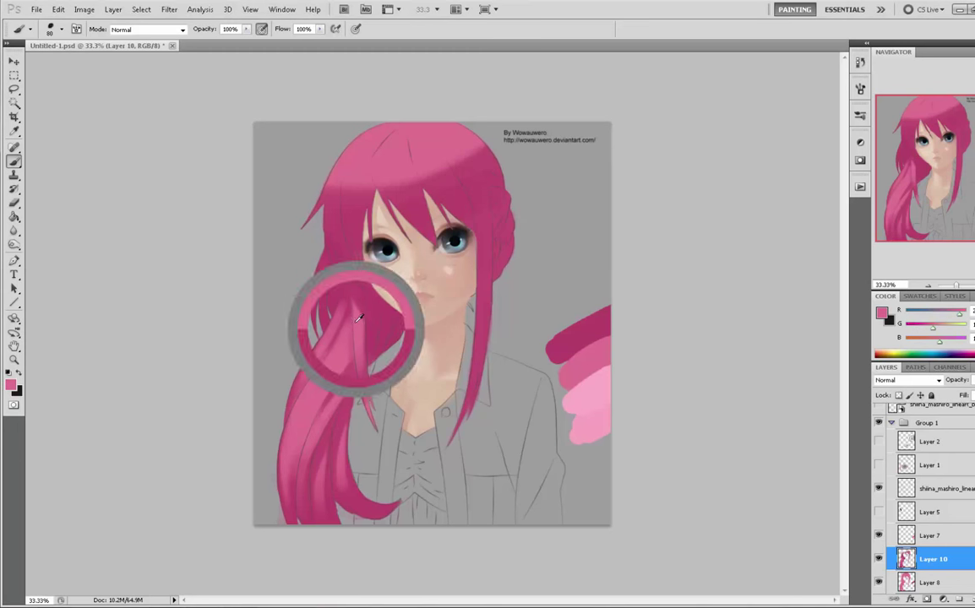
{"action": "mouse_move", "coordinate": [484, 313]}
{"action": "left_mouse_down"}
{"action": "mouse_move", "coordinate": [470, 382]}
{"action": "mouse_move", "coordinate": [472, 370]}
{"action": "left_mouse_up"}
{"action": "left_click", "coordinate": [488, 283], "text": "alt"}
{"action": "left_click", "coordinate": [484, 283], "text": "alt"}
{"action": "left_click_drag", "start_coordinate": [475, 288], "coordinate": [499, 338]}
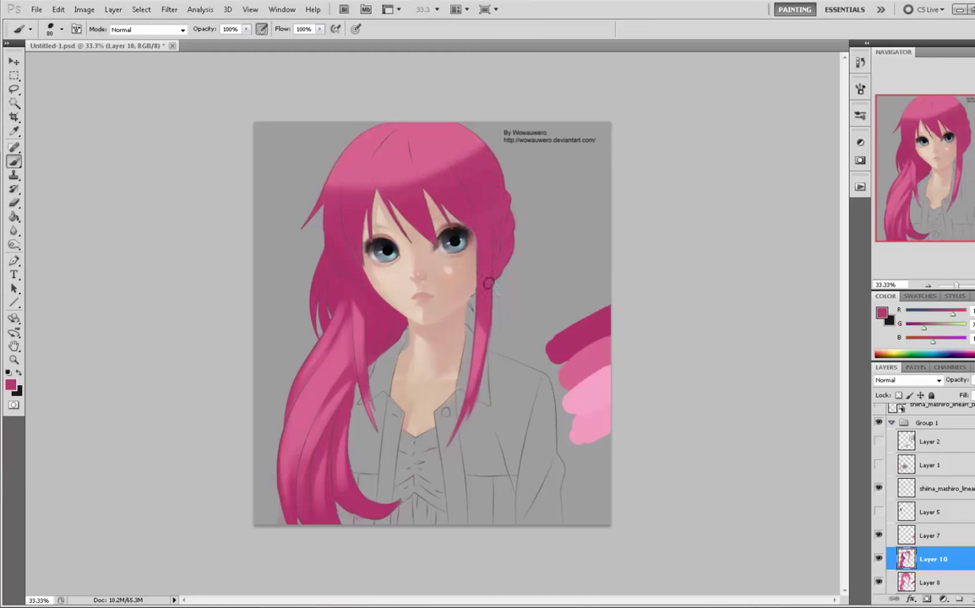
- Touch up the light areas of both side locks with sampled mid pink, and resample deep magenta
{"action": "left_click", "coordinate": [362, 322], "text": "alt"}
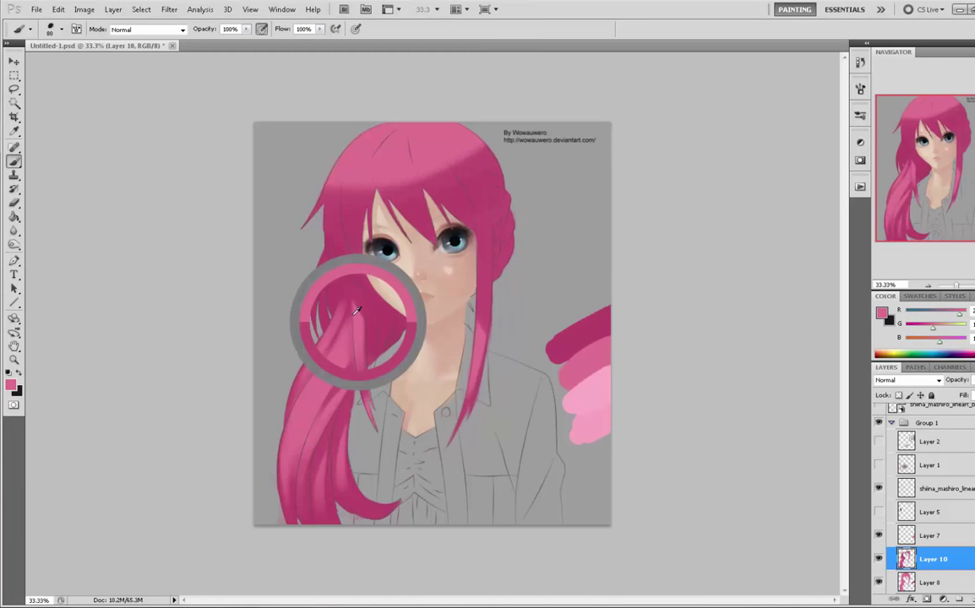
{"action": "left_click", "coordinate": [362, 319], "text": "alt"}
{"action": "left_click", "coordinate": [364, 315], "text": "alt"}
{"action": "left_click_drag", "start_coordinate": [360, 322], "coordinate": [356, 294]}
{"action": "left_click", "coordinate": [479, 338], "text": "alt"}
{"action": "left_click_drag", "start_coordinate": [480, 341], "coordinate": [478, 326]}
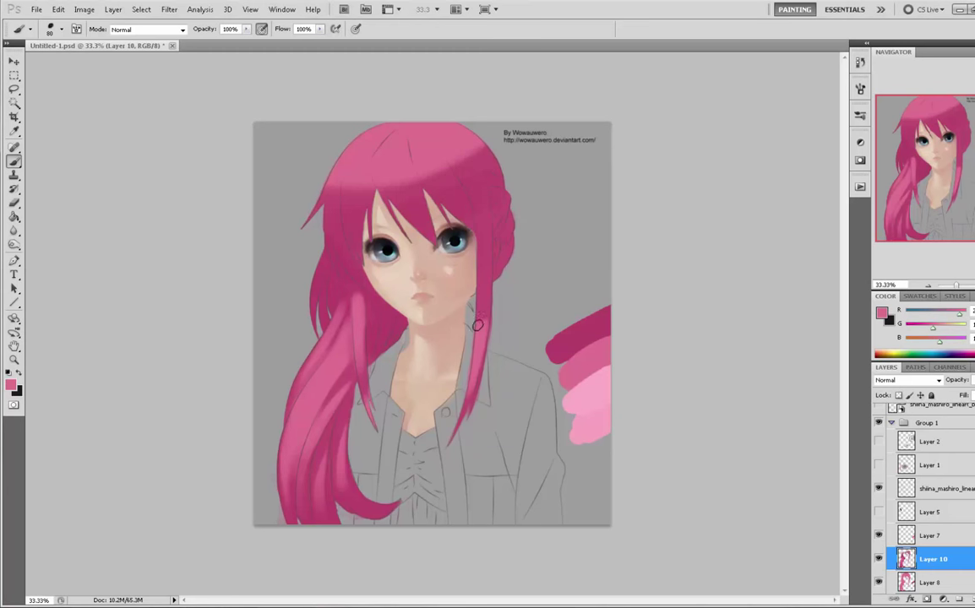
{"action": "left_click", "coordinate": [482, 303], "text": "alt"}
{"action": "left_click", "coordinate": [357, 286], "text": "alt"}
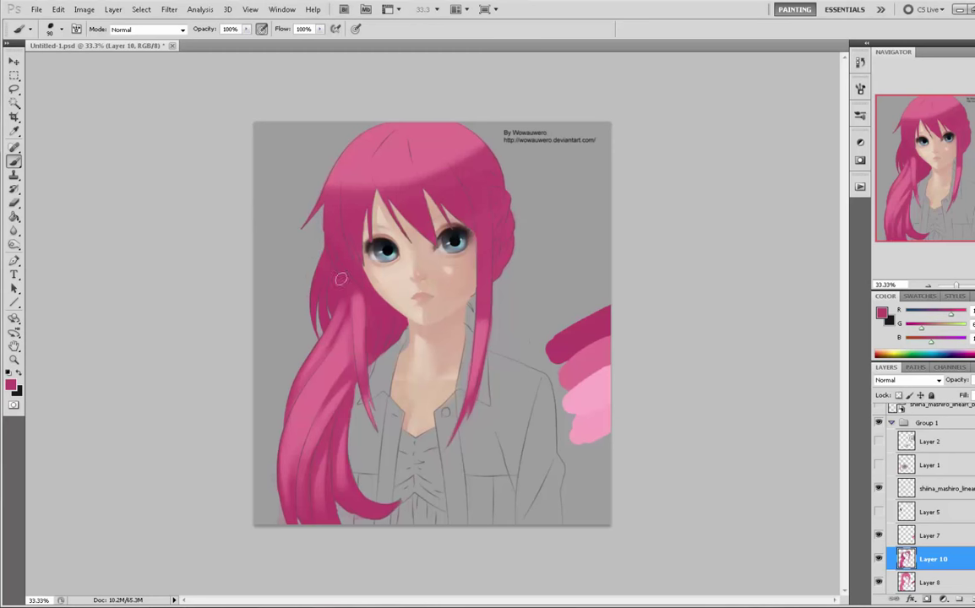
- Shade the upper parts of both side locks and the hair beside the cheek with deep magenta
{"action": "left_click_drag", "start_coordinate": [358, 286], "coordinate": [359, 300]}
{"action": "left_click_drag", "start_coordinate": [481, 329], "coordinate": [479, 361]}
{"action": "left_click_drag", "start_coordinate": [358, 299], "coordinate": [359, 305]}
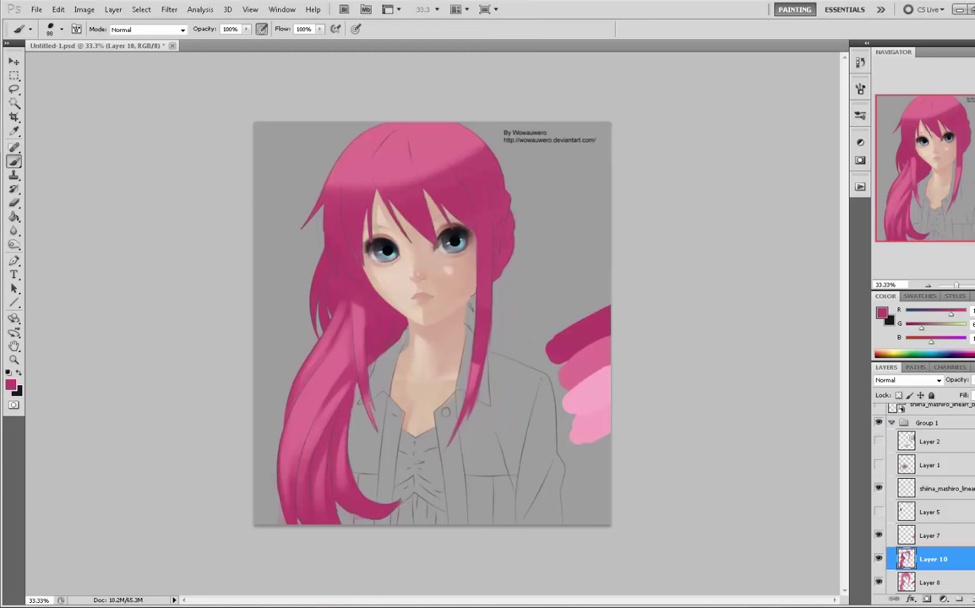
{"action": "left_click_drag", "start_coordinate": [342, 242], "coordinate": [355, 272]}
- Step back through the latest side-lock shading strokes and restore them to compare the two versions
{"action": "key", "text": "ctrl+alt+z"}
{"action": "key", "text": "ctrl+alt+z"}
{"action": "key", "text": "ctrl+alt+z"}
{"action": "key", "text": "ctrl+alt+z"}
{"action": "key", "text": "ctrl+alt+z"}
{"action": "key", "text": "ctrl+alt+z"}
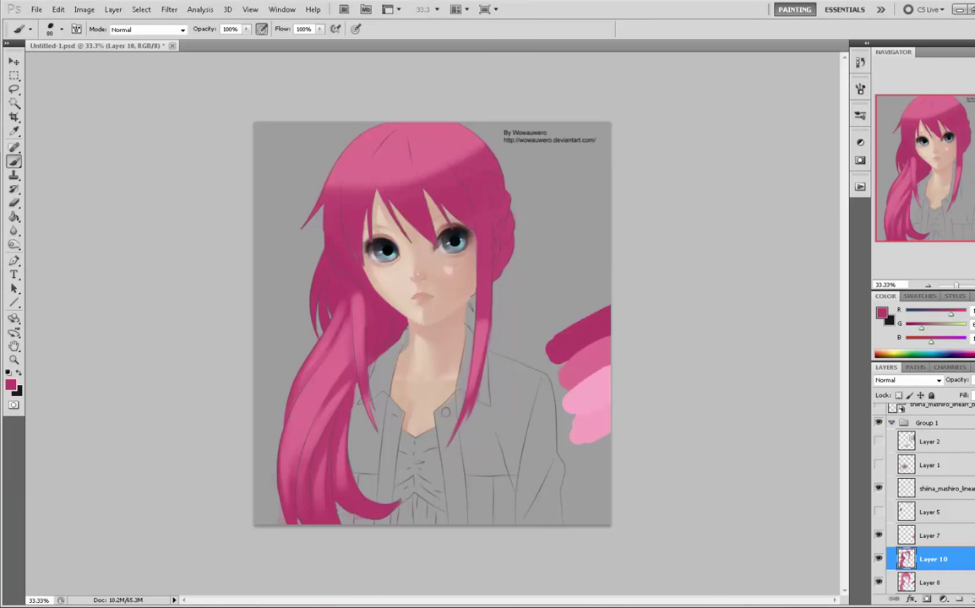
{"action": "key", "text": "ctrl+shift+z"}
{"action": "key", "text": "ctrl+shift+z"}
{"action": "key", "text": "ctrl+shift+z"}
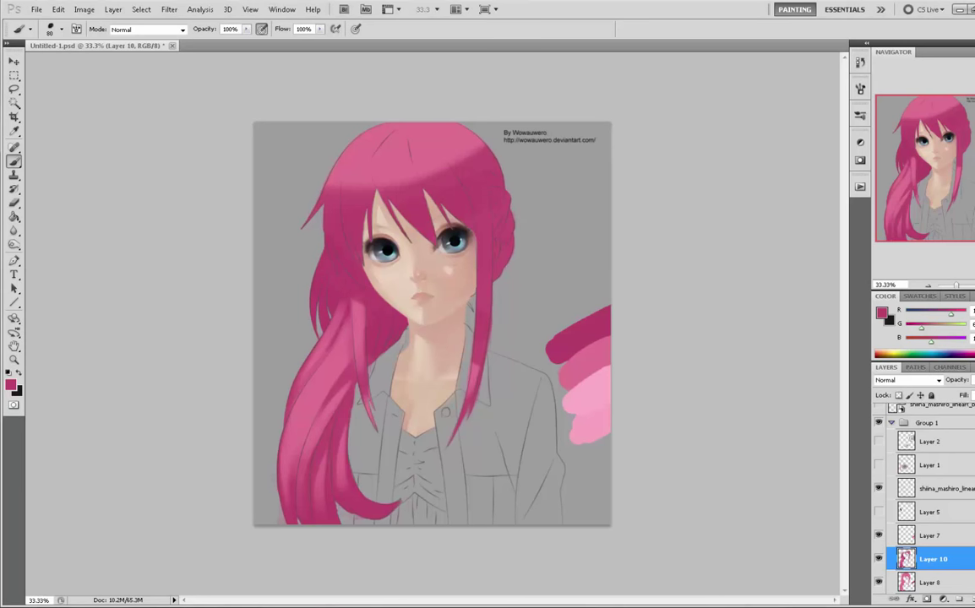
- Sample mid pink and lighten the lower side lock opposite the ponytail and a strand at the outer edge of the bangs
{"action": "left_click", "coordinate": [475, 370], "text": "alt"}
{"action": "left_click_drag", "start_coordinate": [478, 367], "coordinate": [471, 397]}
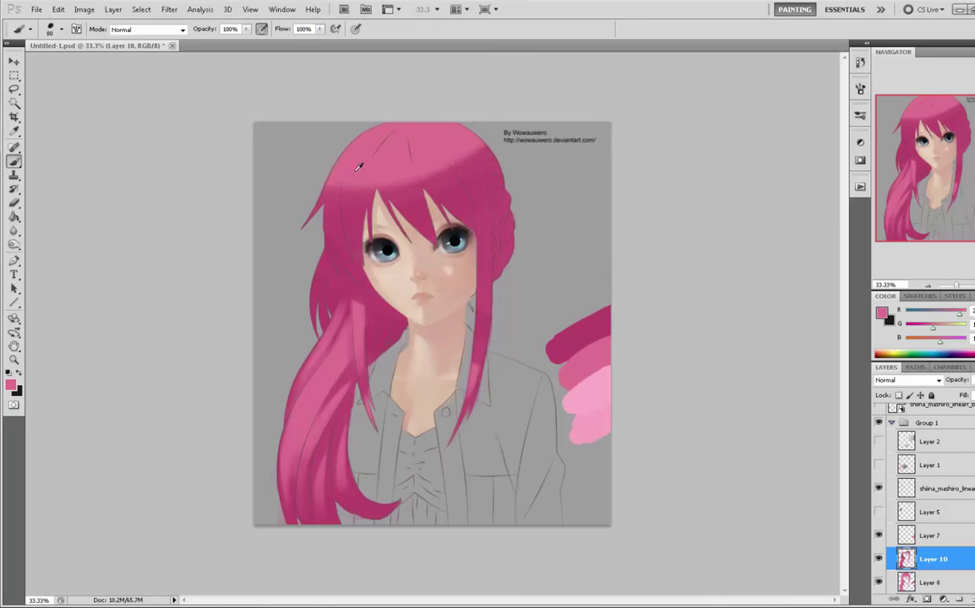
{"action": "left_click_drag", "start_coordinate": [355, 174], "coordinate": [354, 225]}
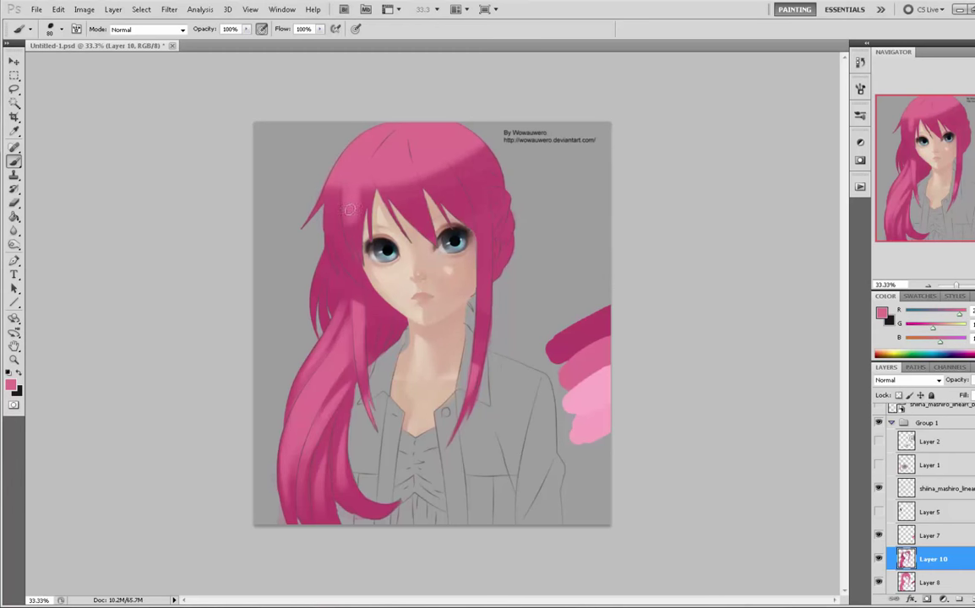
{"action": "key", "text": "ctrl+alt+z"}
{"action": "key", "text": "ctrl+alt+z"}
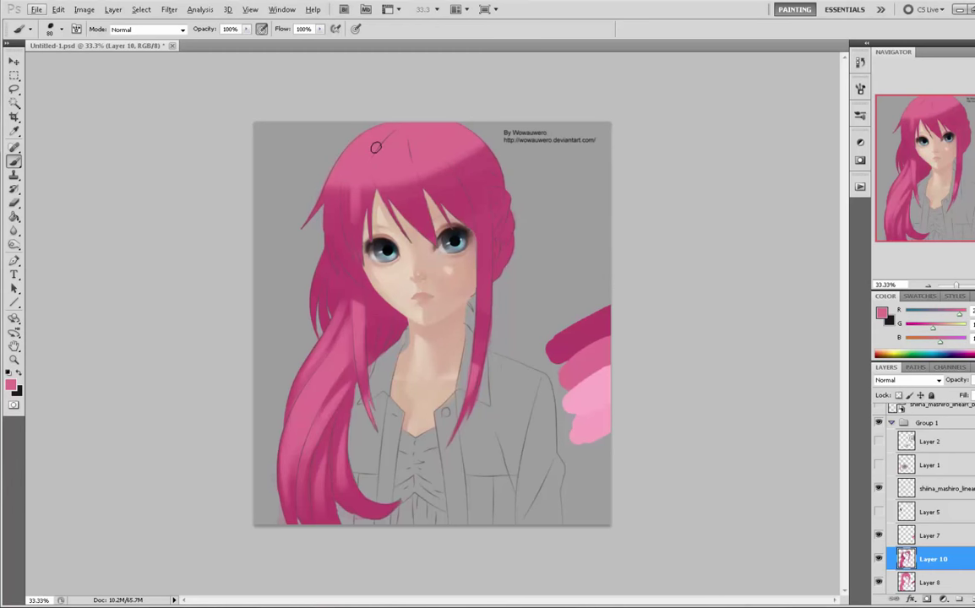
- Sample dark magenta and shade the ponytail beside the overlapping side lock, undoing the last stroke
{"action": "left_click", "coordinate": [317, 336], "text": "alt"}
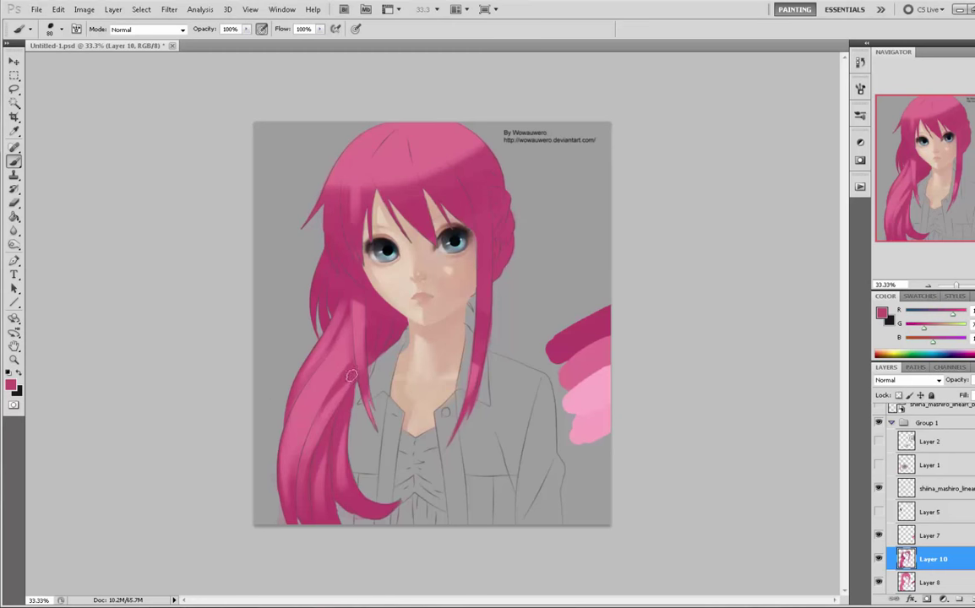
{"action": "left_click_drag", "start_coordinate": [353, 379], "coordinate": [336, 411]}
{"action": "left_click", "coordinate": [327, 437], "text": "alt"}
{"action": "left_click", "coordinate": [336, 389], "text": "alt"}
{"action": "key", "text": "ctrl+z"}
- Reduce the brush to 50 and blend the middle strands of the ponytail with alternately sampled mid pink and dark magenta
{"action": "key", "text": "bracketleft"}
{"action": "key", "text": "bracketleft"}
{"action": "key", "text": "bracketleft"}
{"action": "left_click", "coordinate": [328, 412], "text": "alt"}
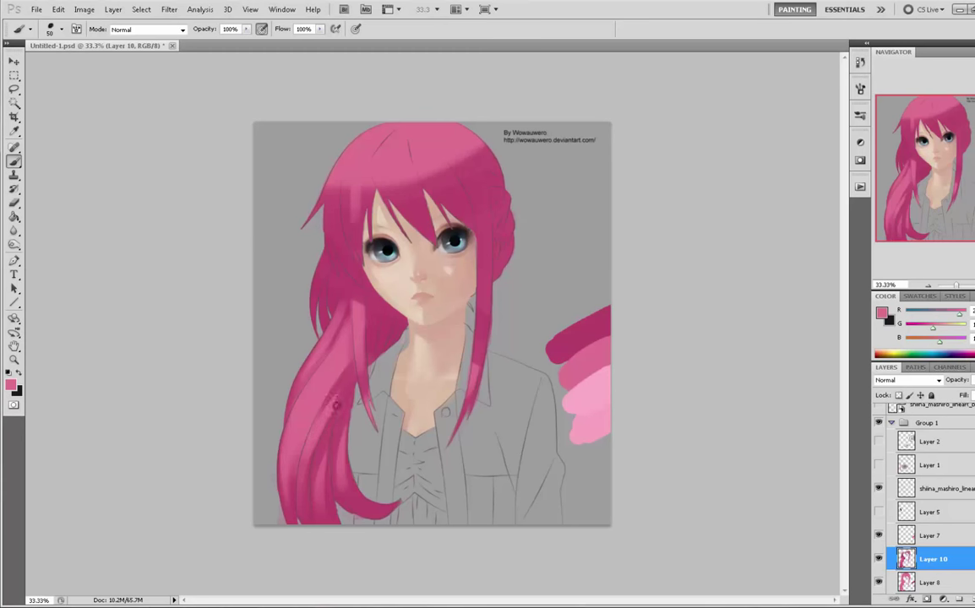
{"action": "left_click", "coordinate": [352, 384], "text": "alt"}
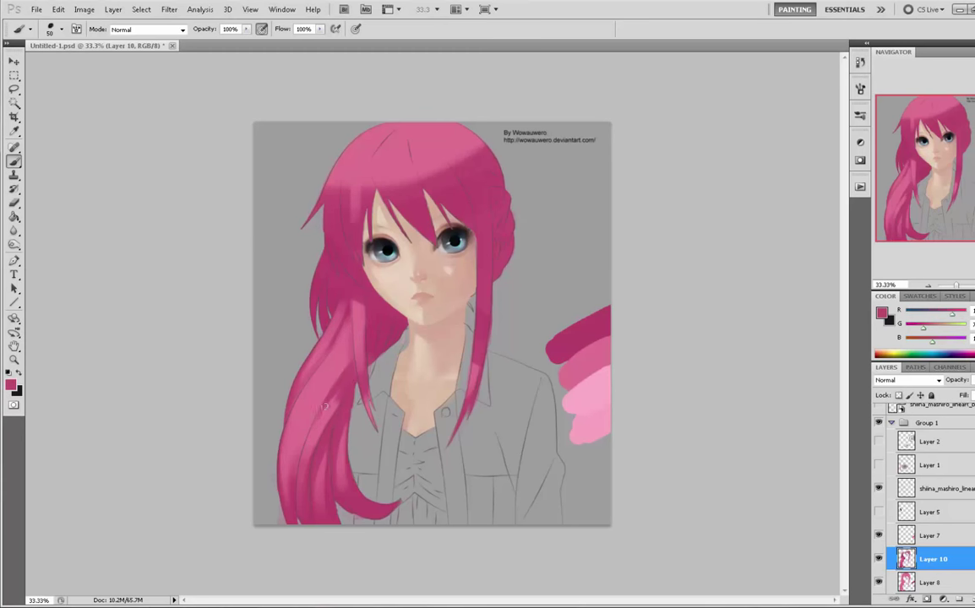
{"action": "left_click", "coordinate": [311, 352], "text": "alt"}
{"action": "left_click", "coordinate": [326, 414], "text": "alt"}
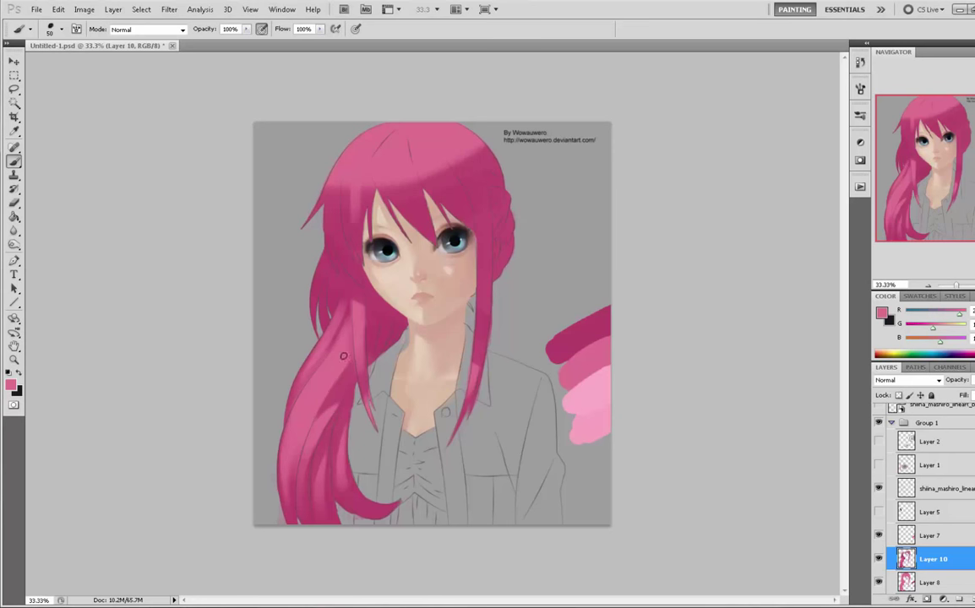
{"action": "left_click", "coordinate": [310, 457], "text": "alt"}
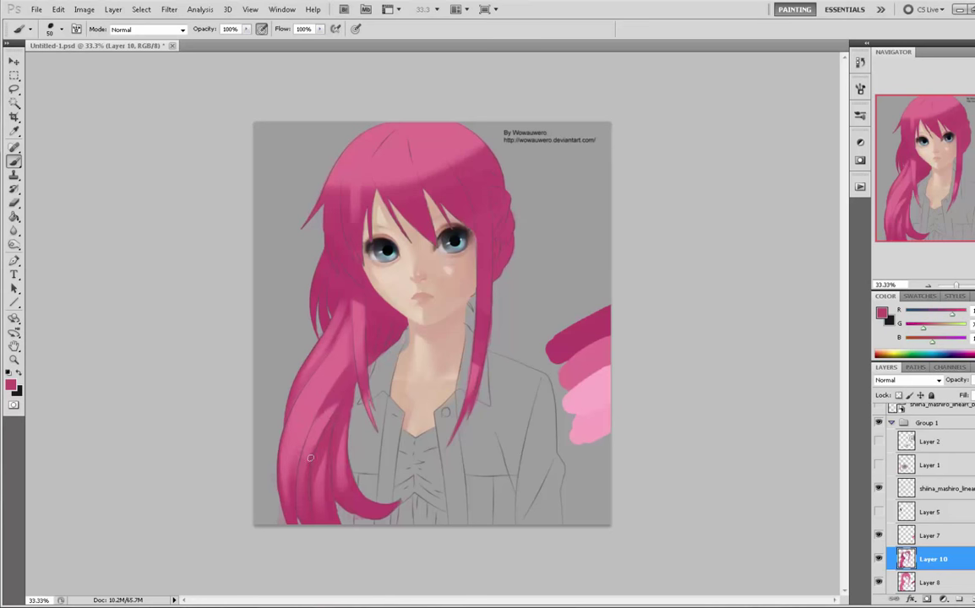
{"action": "left_click_drag", "start_coordinate": [309, 463], "coordinate": [337, 403]}
- Resample the hair color, enlarge the brush to 90 and paint a long curved strand down the ponytail, redoing the stroke several times
{"action": "left_click", "coordinate": [334, 393], "text": "alt"}
{"action": "key", "text": "bracketright"}
{"action": "mouse_move", "coordinate": [345, 367]}
{"action": "left_mouse_down"}
{"action": "mouse_move", "coordinate": [309, 416]}
{"action": "mouse_move", "coordinate": [286, 480]}
{"action": "left_mouse_up"}
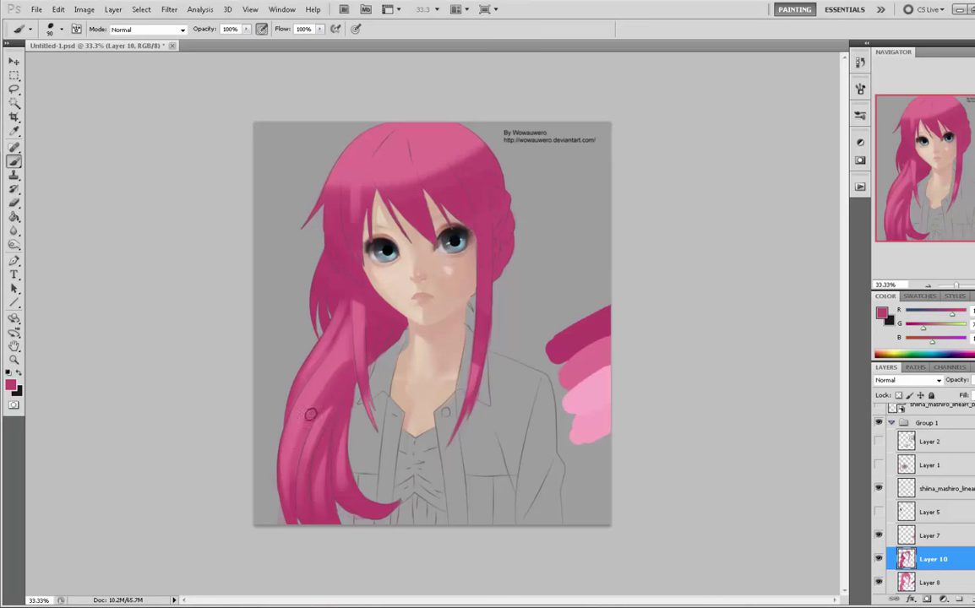
{"action": "key", "text": "ctrl+z"}
{"action": "left_click_drag", "start_coordinate": [348, 368], "coordinate": [298, 498]}
{"action": "key", "text": "ctrl+z"}
{"action": "key", "text": "ctrl+z"}
{"action": "left_click_drag", "start_coordinate": [348, 368], "coordinate": [287, 504]}
{"action": "key", "text": "ctrl+z"}
{"action": "left_click_drag", "start_coordinate": [347, 370], "coordinate": [292, 498]}
{"action": "key", "text": "ctrl+z"}
{"action": "left_click_drag", "start_coordinate": [345, 370], "coordinate": [288, 504]}
{"action": "key", "text": "ctrl+z"}
{"action": "left_click_drag", "start_coordinate": [345, 370], "coordinate": [295, 465]}
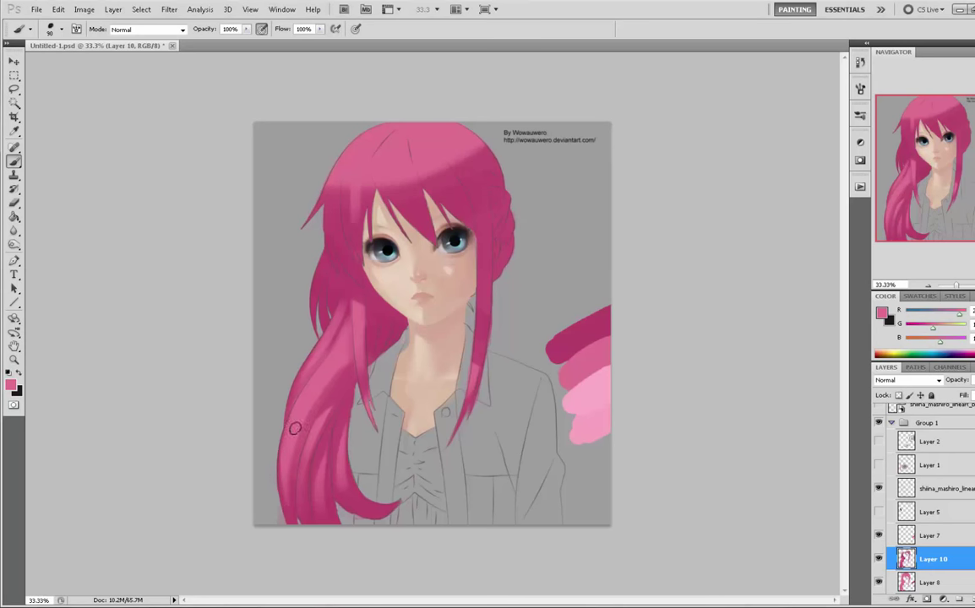
- Brush a mid pink strand down the ponytail and shade its upper part beside the side lock with dark magenta
{"action": "left_click", "coordinate": [333, 367], "text": "alt"}
{"action": "mouse_move", "coordinate": [333, 368]}
{"action": "left_mouse_down"}
{"action": "mouse_move", "coordinate": [297, 437]}
{"action": "mouse_move", "coordinate": [313, 400]}
{"action": "mouse_move", "coordinate": [286, 505]}
{"action": "left_mouse_up"}
{"action": "left_click", "coordinate": [342, 384], "text": "alt"}
{"action": "left_click_drag", "start_coordinate": [300, 433], "coordinate": [344, 384]}
{"action": "left_click_drag", "start_coordinate": [359, 346], "coordinate": [336, 392]}
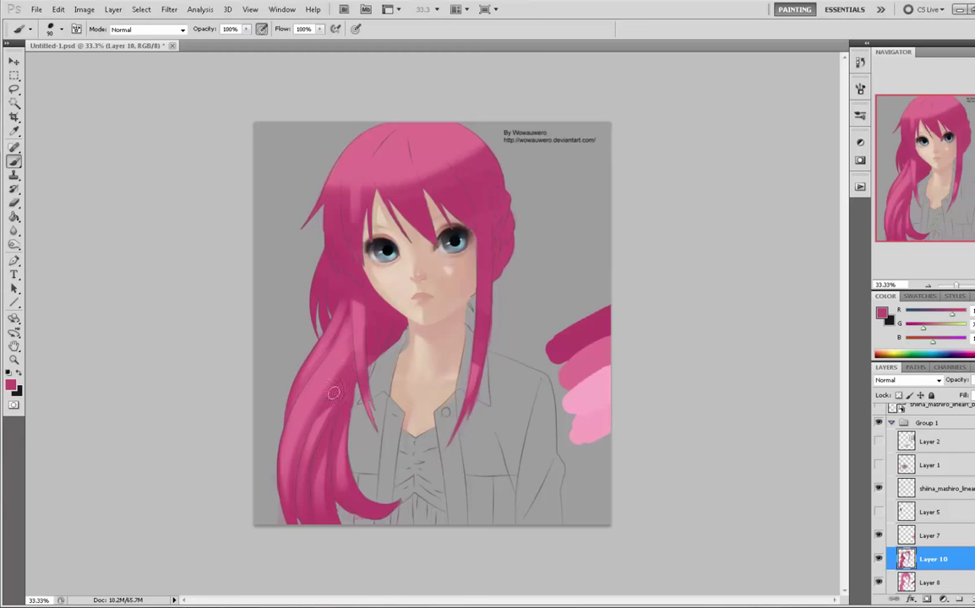
{"action": "left_click_drag", "start_coordinate": [337, 295], "coordinate": [332, 400]}
{"action": "left_click_drag", "start_coordinate": [362, 319], "coordinate": [343, 381]}
- Lighten the loose outer lock above the ponytail with mid pink and shade its inner side with deep magenta
{"action": "left_click", "coordinate": [314, 282], "text": "alt"}
{"action": "left_click", "coordinate": [348, 288], "text": "alt"}
{"action": "left_click", "coordinate": [359, 300], "text": "alt"}
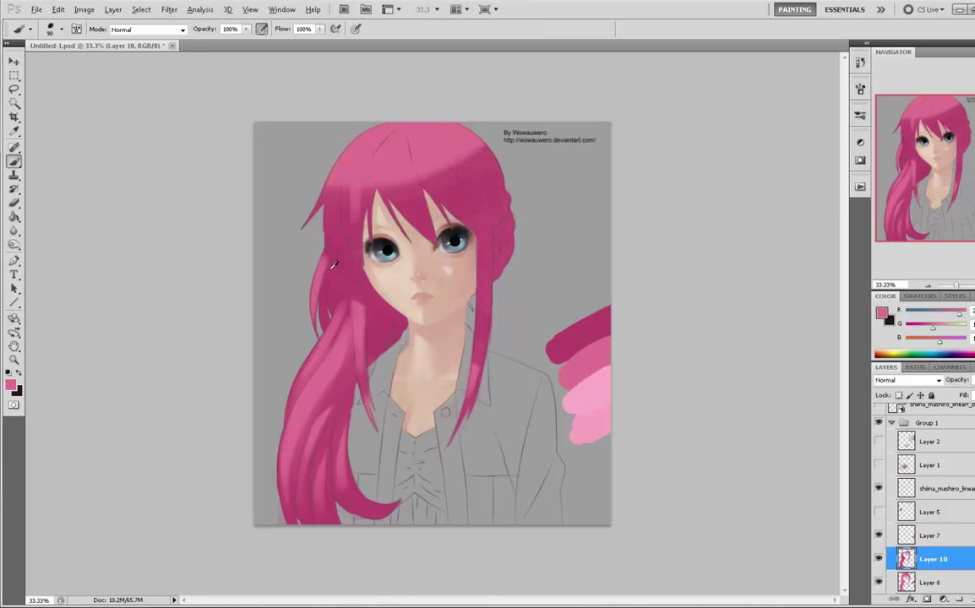
{"action": "left_click", "coordinate": [329, 263], "text": "alt"}
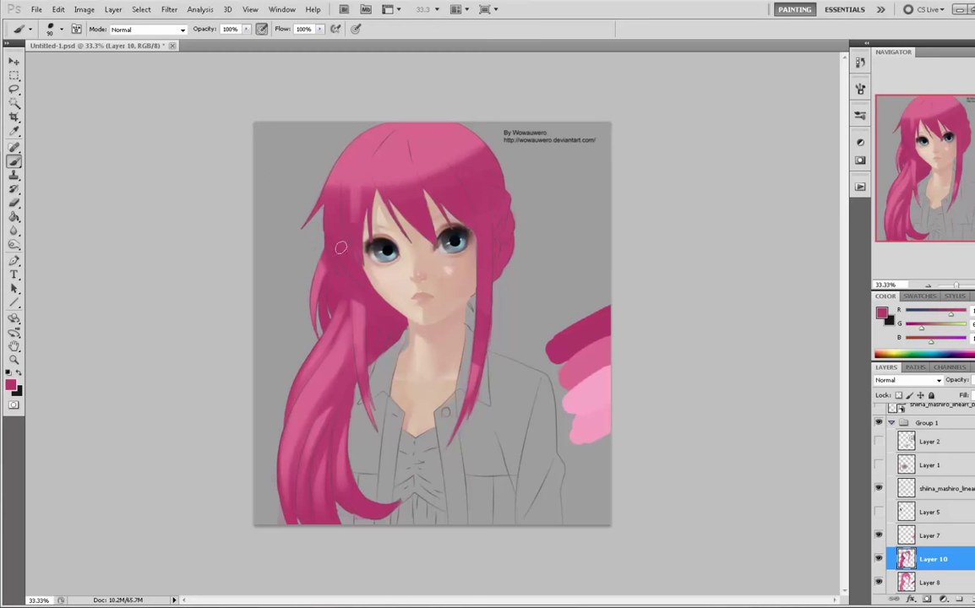
{"action": "left_click", "coordinate": [316, 181], "text": "alt"}
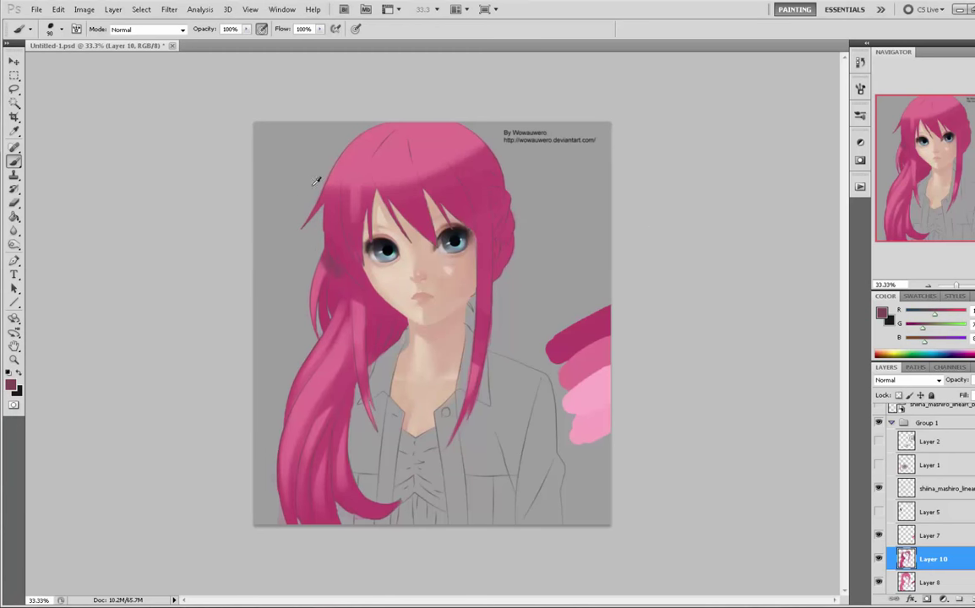
- Detail the small strands at the ponytail's base with a size 35 brush, alternating sampled mid pink and deep magenta
{"action": "left_click", "coordinate": [336, 289], "text": "alt"}
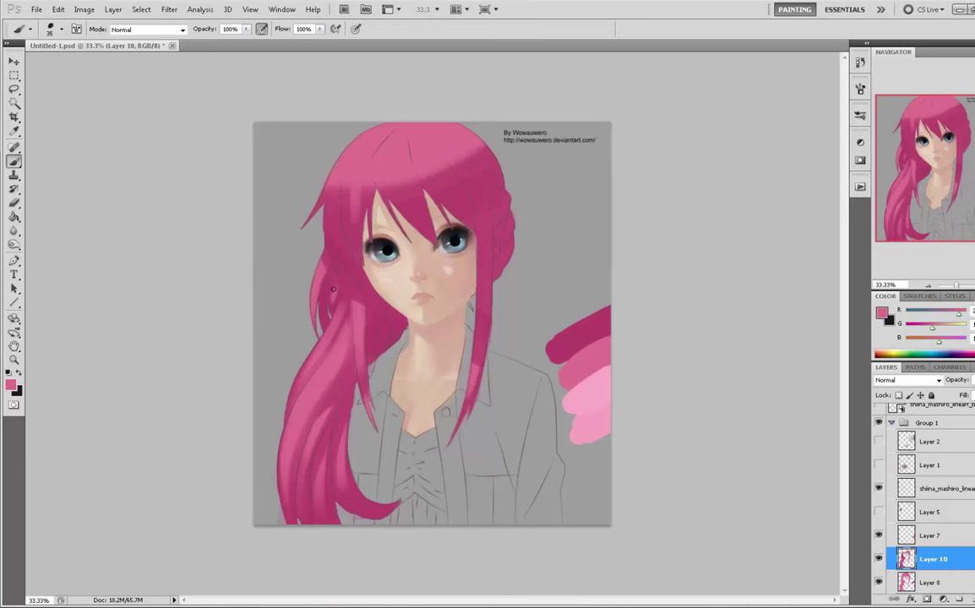
{"action": "left_click", "coordinate": [335, 280], "text": "alt"}
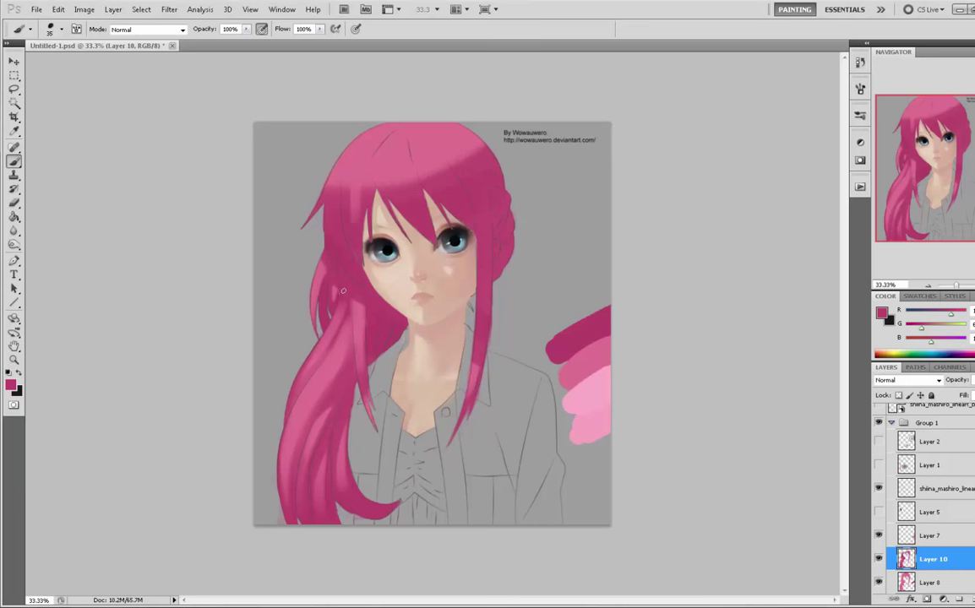
{"action": "left_click", "coordinate": [332, 287], "text": "alt"}
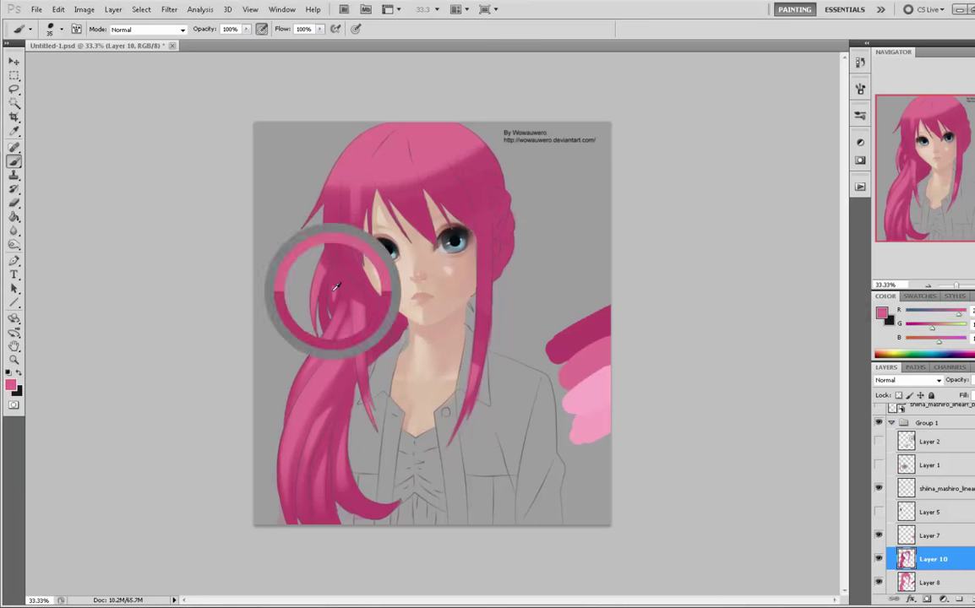
{"action": "left_click", "coordinate": [333, 294], "text": "alt"}
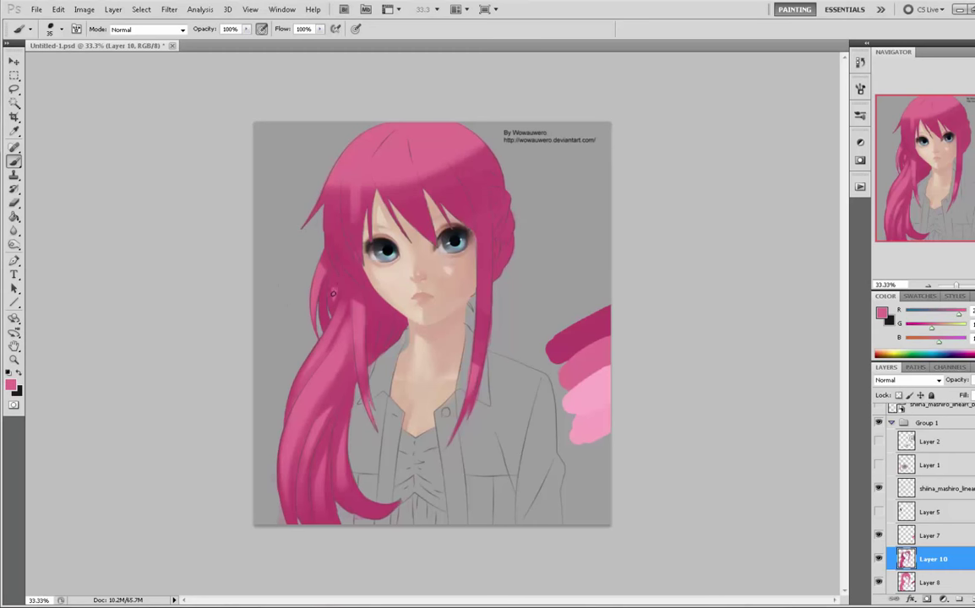
{"action": "left_click", "coordinate": [336, 277], "text": "alt"}
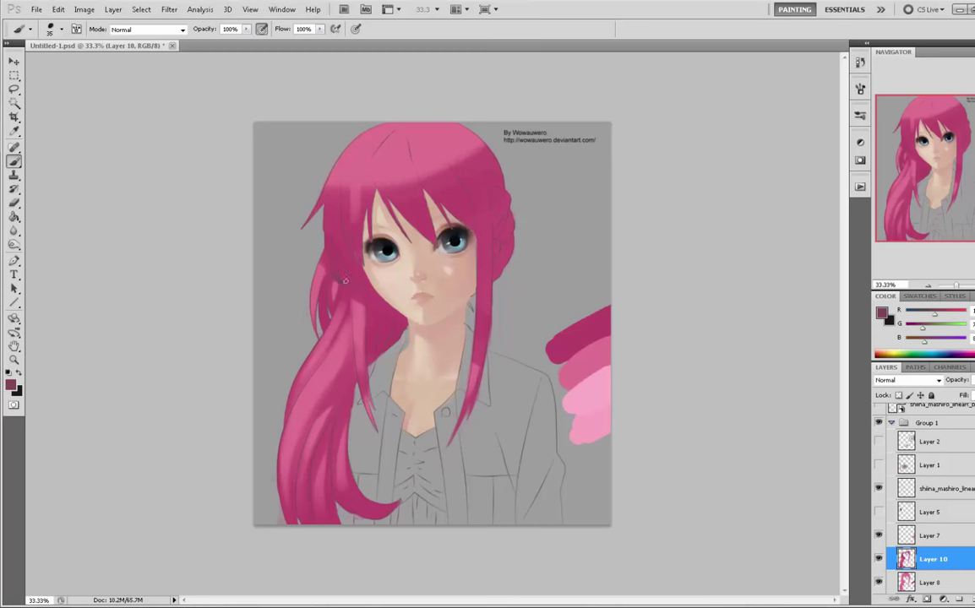
{"action": "left_click", "coordinate": [335, 279], "text": "alt"}
{"action": "left_click", "coordinate": [336, 283], "text": "alt"}
{"action": "left_click", "coordinate": [334, 275], "text": "alt"}
- Blend the loose outer lock above the ponytail along its length with colors sampled nearby
{"action": "left_click", "coordinate": [316, 261], "text": "alt"}
{"action": "left_click", "coordinate": [314, 277], "text": "alt"}
{"action": "left_click", "coordinate": [308, 303], "text": "alt"}
{"action": "left_click", "coordinate": [299, 330], "text": "alt"}
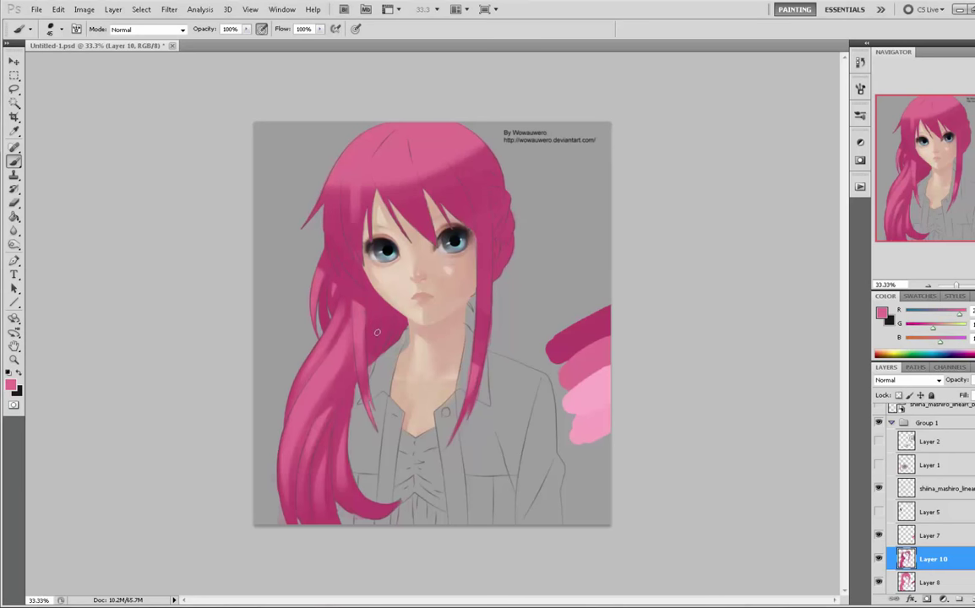
- Adjust the brush size down to 35 and paint mid pink strands in the hair below the jaw
{"action": "key", "text": "bracketright"}
{"action": "key", "text": "bracketright"}
{"action": "key", "text": "bracketright"}
{"action": "key", "text": "bracketleft"}
{"action": "key", "text": "bracketleft"}
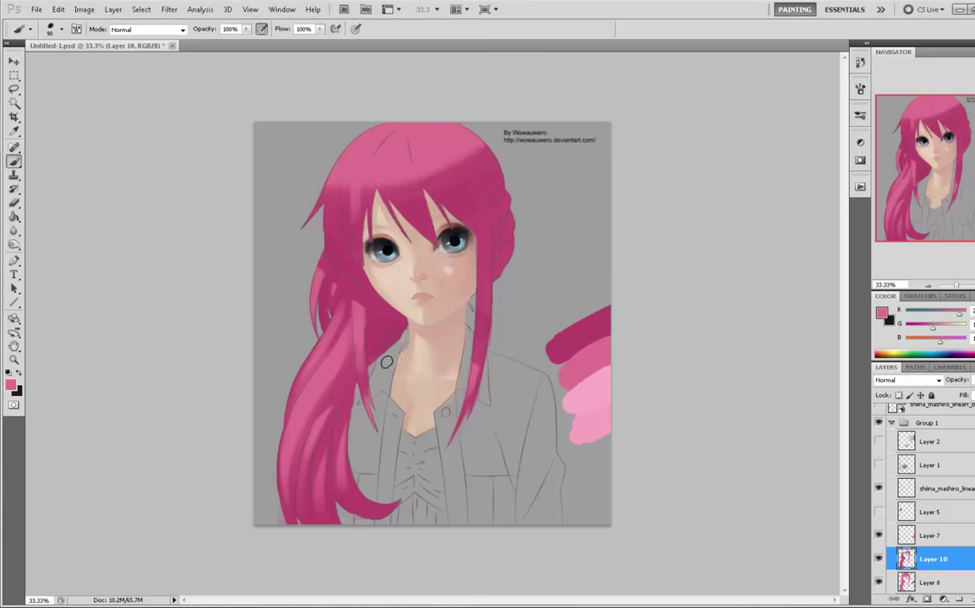
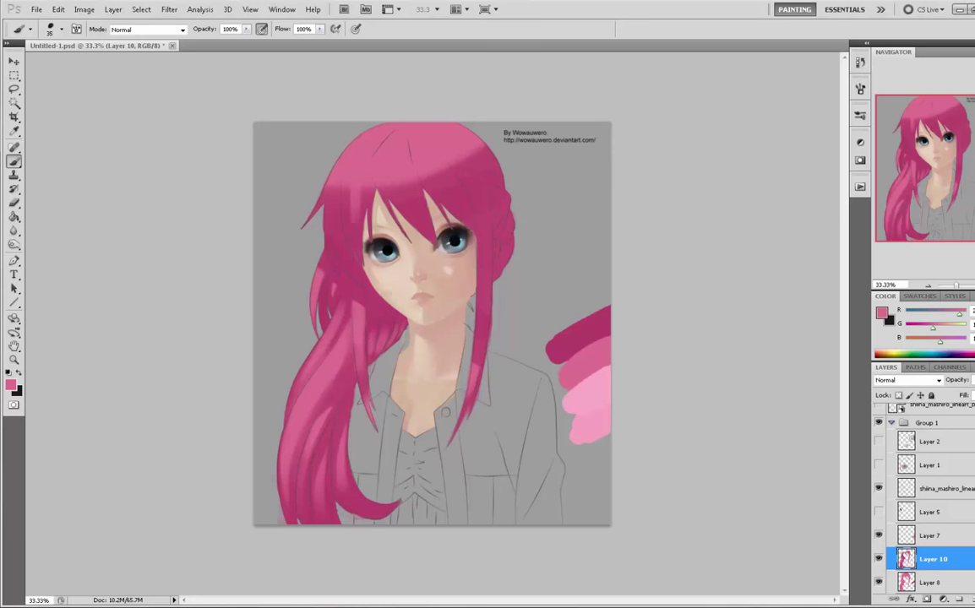
- Enlarge the brush to 70 and blend the hair below the jaw with sampled deep magenta and intermediate pink
{"action": "key", "text": "bracketright"}
{"action": "key", "text": "bracketright"}
{"action": "left_click", "coordinate": [374, 317], "text": "alt"}
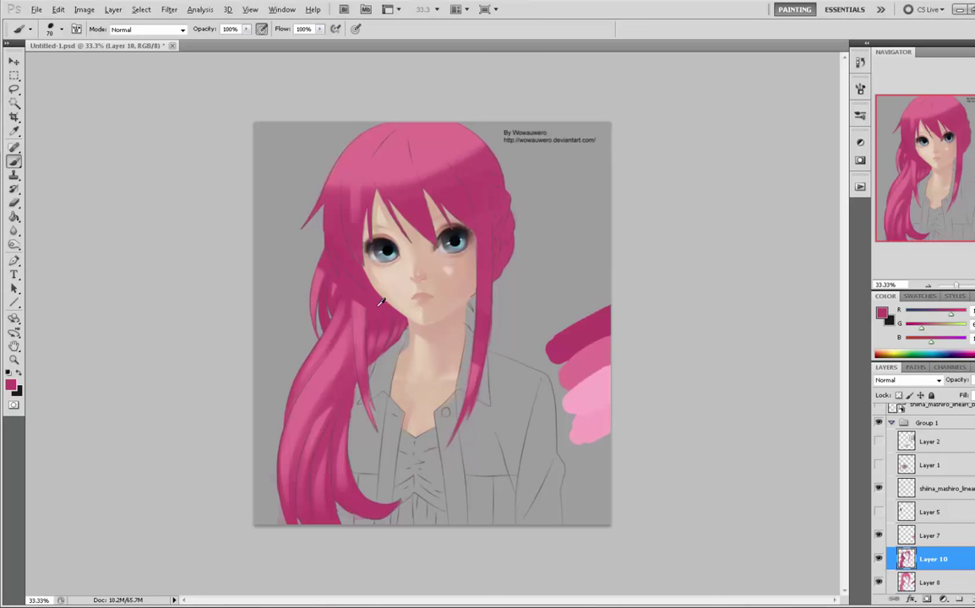
{"action": "left_click", "coordinate": [388, 336], "text": "alt"}
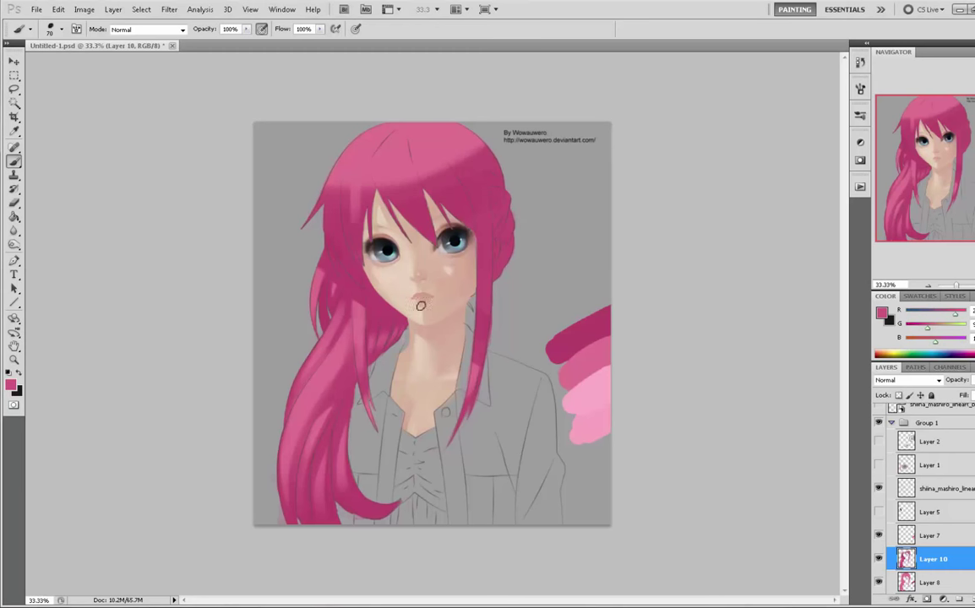
{"action": "left_click", "coordinate": [386, 322], "text": "alt"}
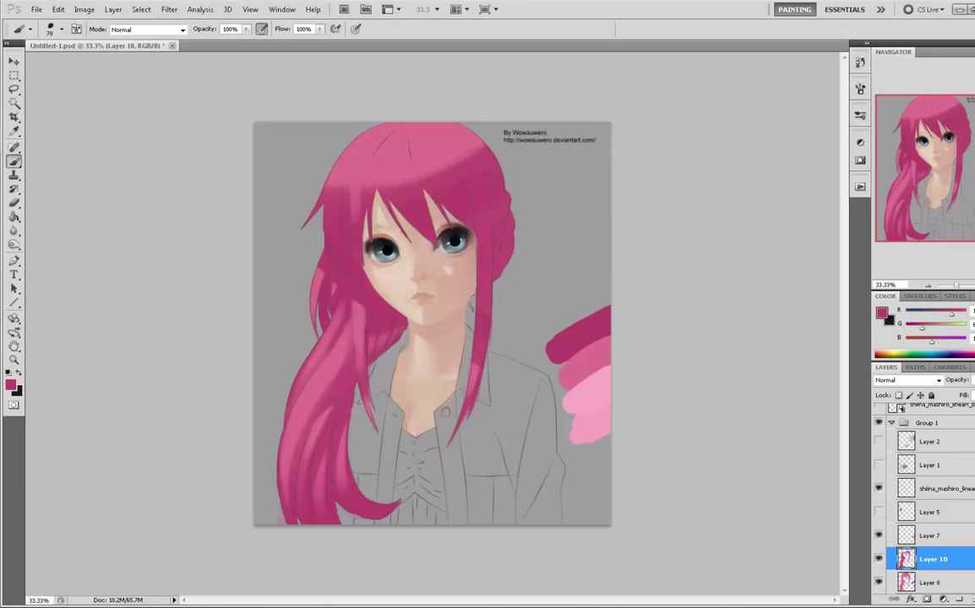
- Sample mid pink and lighten the pointed strand and the hair at the temple, redoing the temple stroke
{"action": "left_click", "coordinate": [357, 175], "text": "alt"}
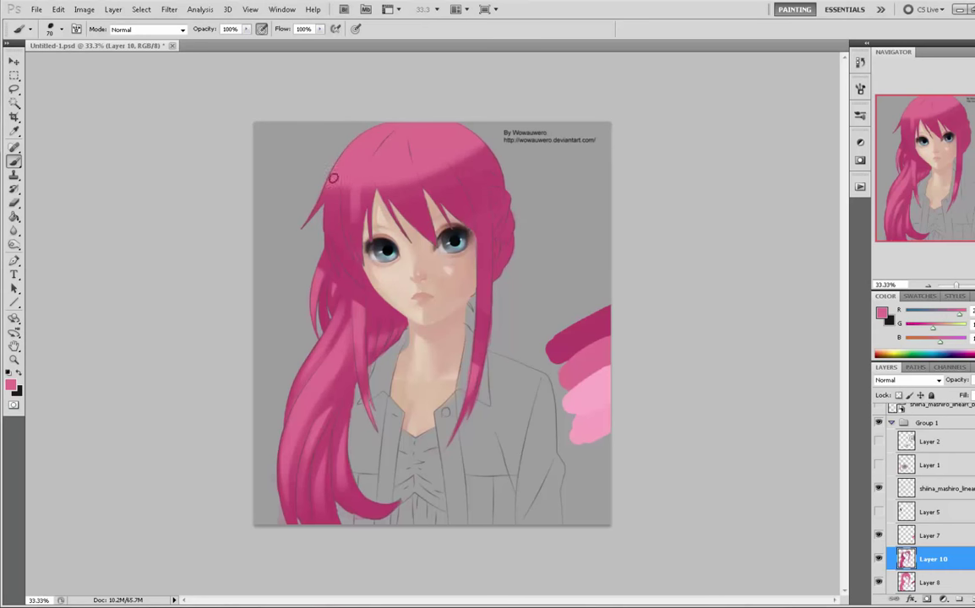
{"action": "left_click_drag", "start_coordinate": [332, 178], "coordinate": [310, 216]}
{"action": "left_click_drag", "start_coordinate": [331, 184], "coordinate": [335, 233]}
{"action": "key", "text": "ctrl+z"}
{"action": "left_click_drag", "start_coordinate": [331, 185], "coordinate": [342, 240]}
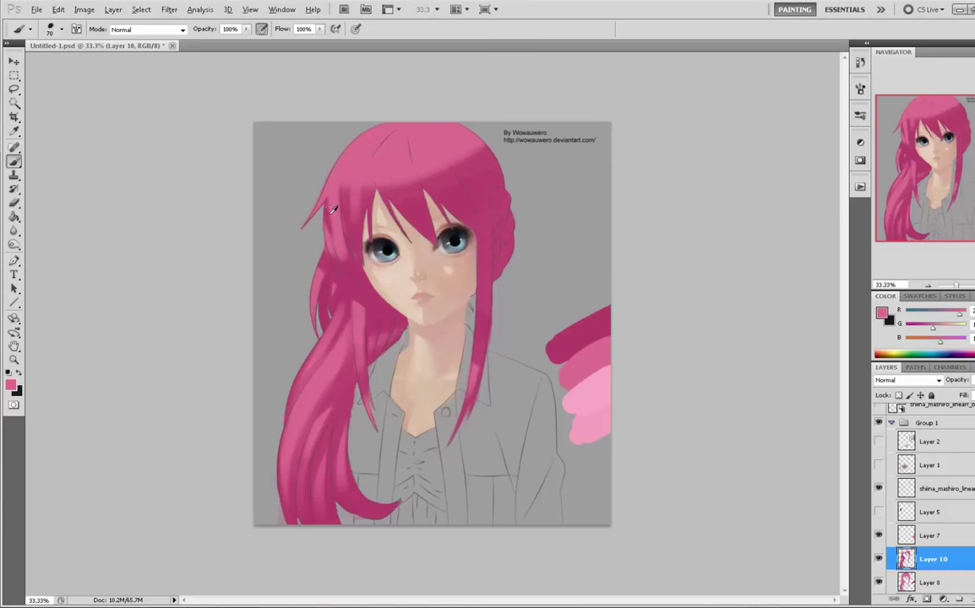
- Reduce the brush to 35 and refine the temple strands with alternately sampled dark magenta and mid pink
{"action": "left_click", "coordinate": [330, 213], "text": "alt"}
{"action": "key", "text": "["}
{"action": "key", "text": "["}
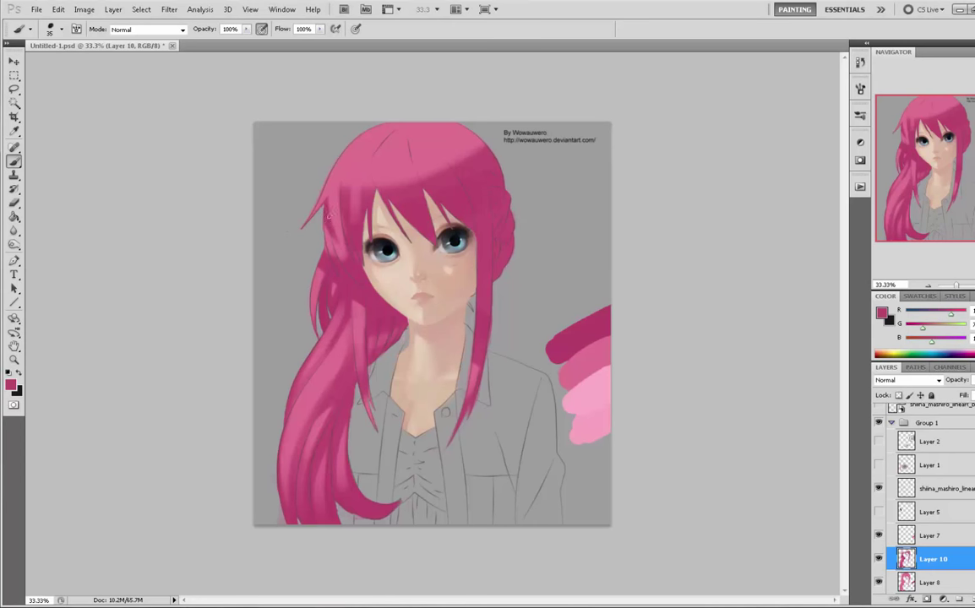
{"action": "left_click", "coordinate": [323, 226], "text": "alt"}
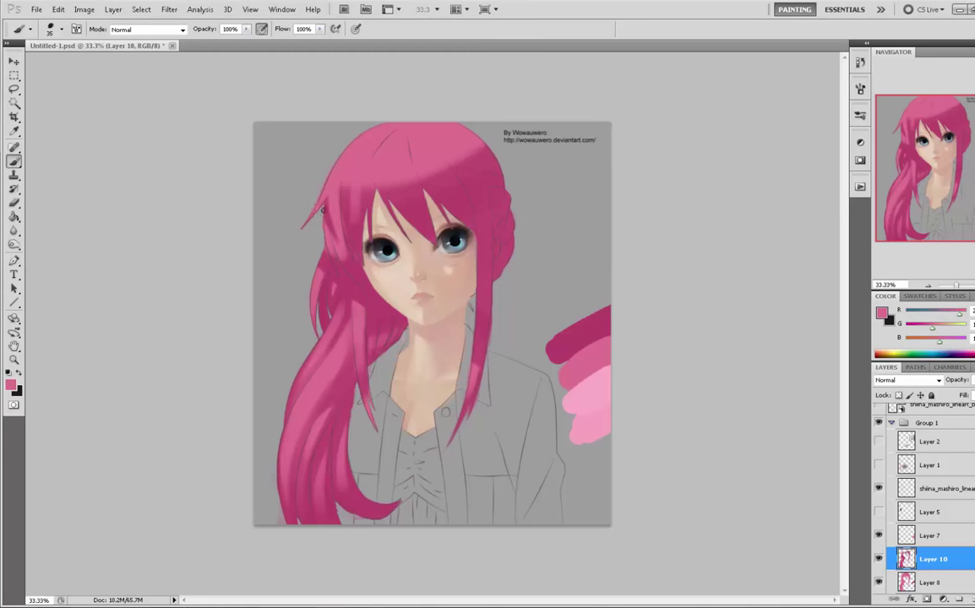
{"action": "left_click", "coordinate": [321, 241], "text": "alt"}
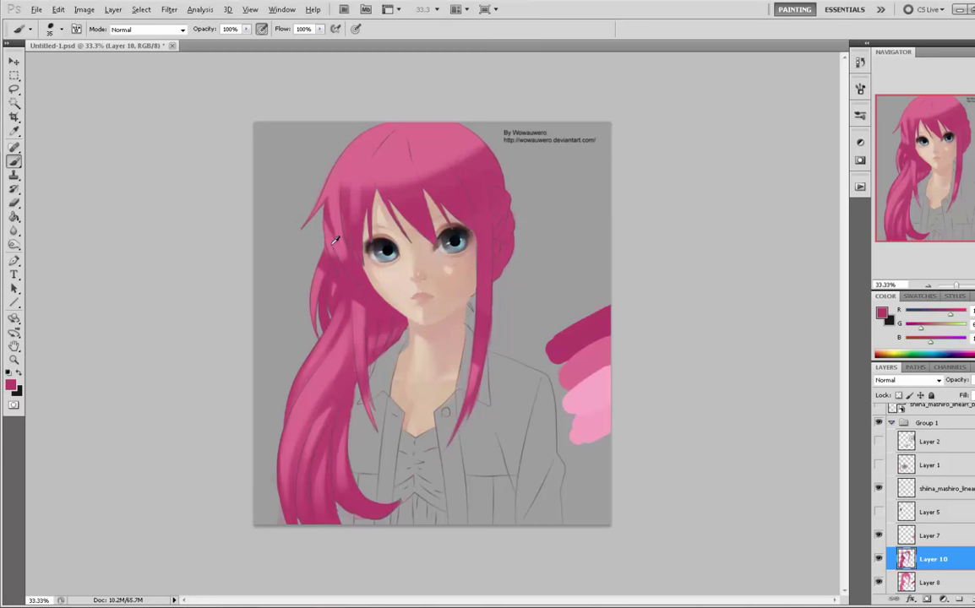
- Extend mid pink strands down the outer bangs with a size 70 brush, and separate them with a dark magenta stroke
{"action": "left_click", "coordinate": [298, 221], "text": "alt"}
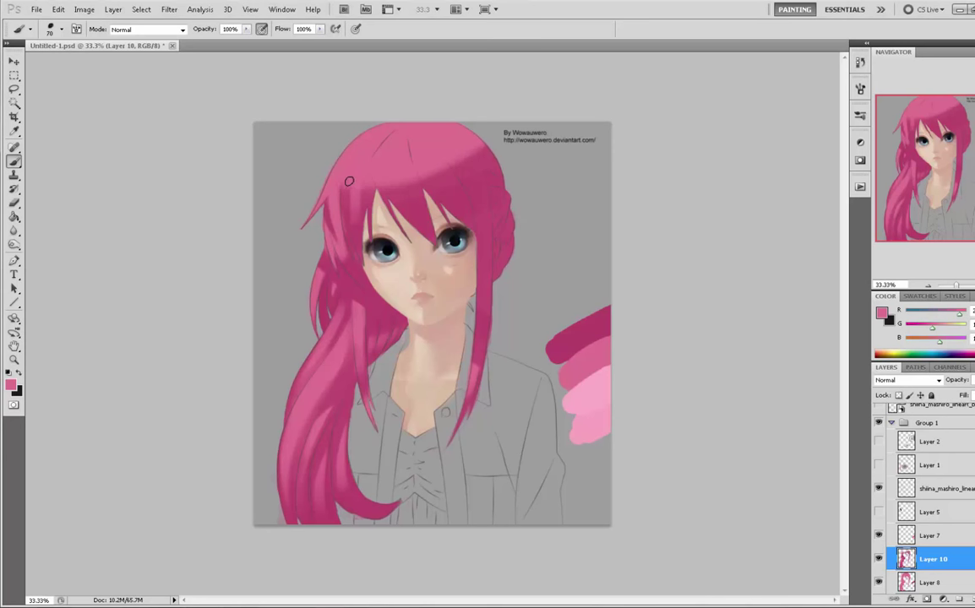
{"action": "left_click_drag", "start_coordinate": [350, 191], "coordinate": [359, 231]}
{"action": "left_click_drag", "start_coordinate": [360, 179], "coordinate": [357, 225]}
{"action": "left_click", "coordinate": [346, 205], "text": "alt"}
{"action": "mouse_move", "coordinate": [341, 182]}
{"action": "left_mouse_down"}
{"action": "mouse_move", "coordinate": [356, 242]}
{"action": "mouse_move", "coordinate": [349, 237]}
{"action": "left_mouse_up"}
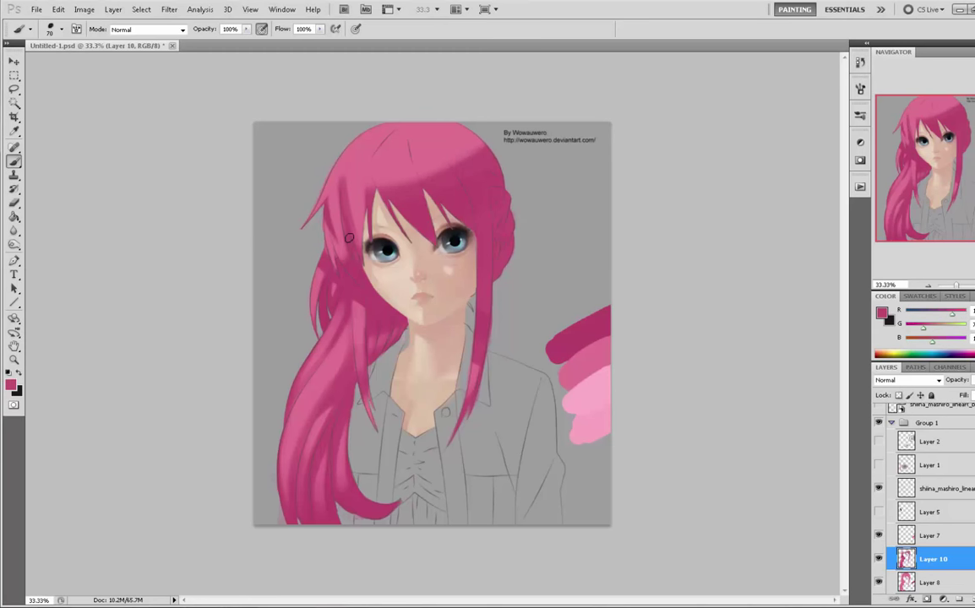
- Blend the outer bangs above the temple with alternately sampled mid pink and dark magenta, reducing the brush to 30 for finer strands
{"action": "left_click", "coordinate": [343, 168], "text": "alt"}
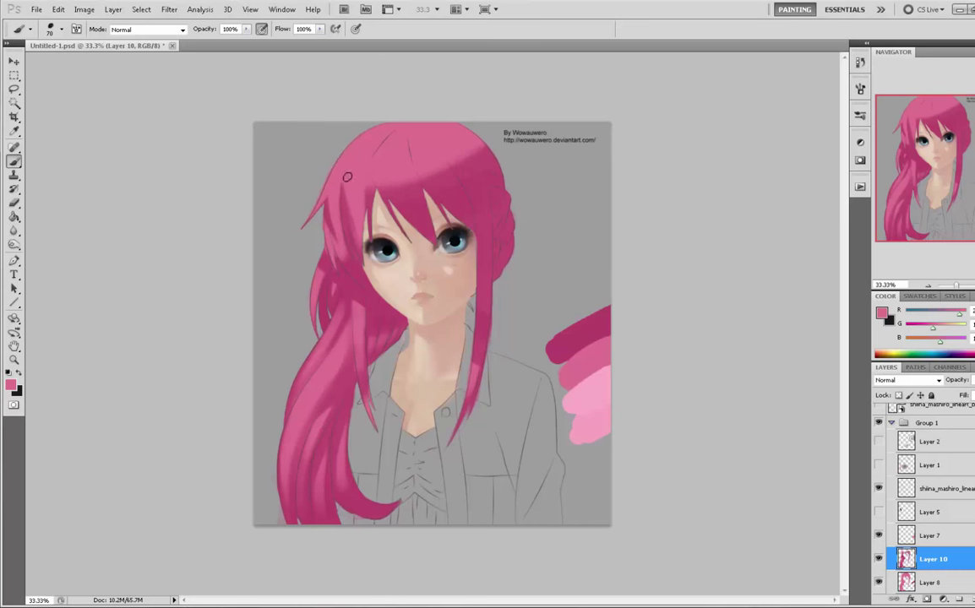
{"action": "left_click", "coordinate": [321, 207], "text": "alt"}
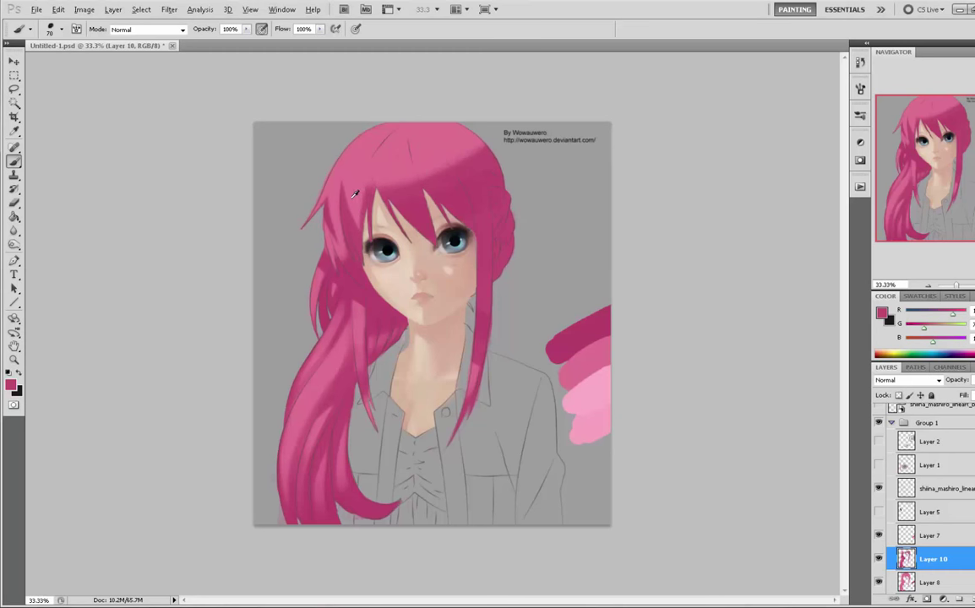
{"action": "left_click", "coordinate": [318, 176], "text": "alt"}
{"action": "key", "text": "bracketleft"}
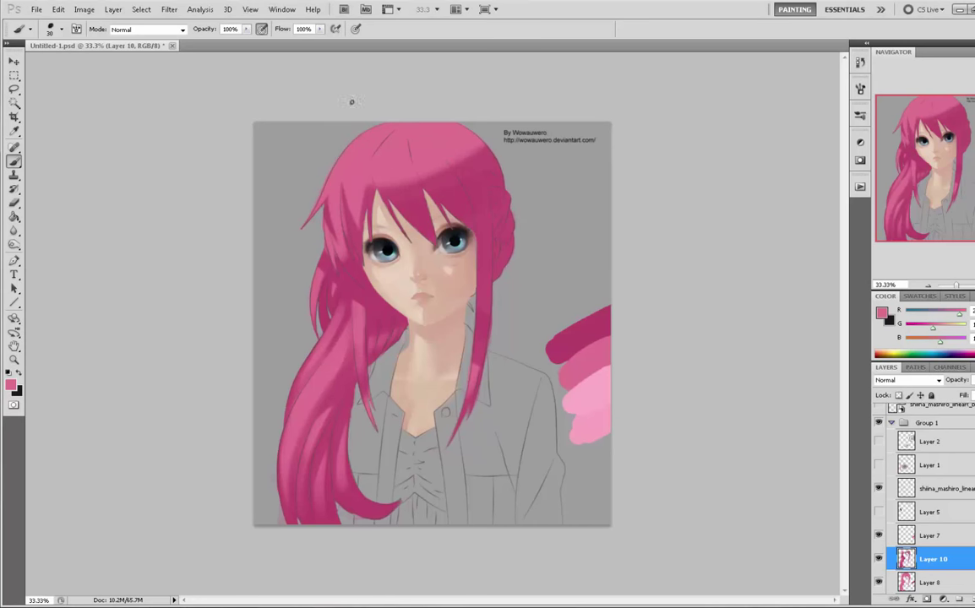
- Enlarge the brush to 70 and blend the hair above the forehead gap with sampled dark magenta and mid pink
{"action": "key", "text": "bracketright"}
{"action": "key", "text": "bracketright"}
{"action": "key", "text": "bracketright"}
{"action": "left_click", "coordinate": [333, 175], "text": "alt"}
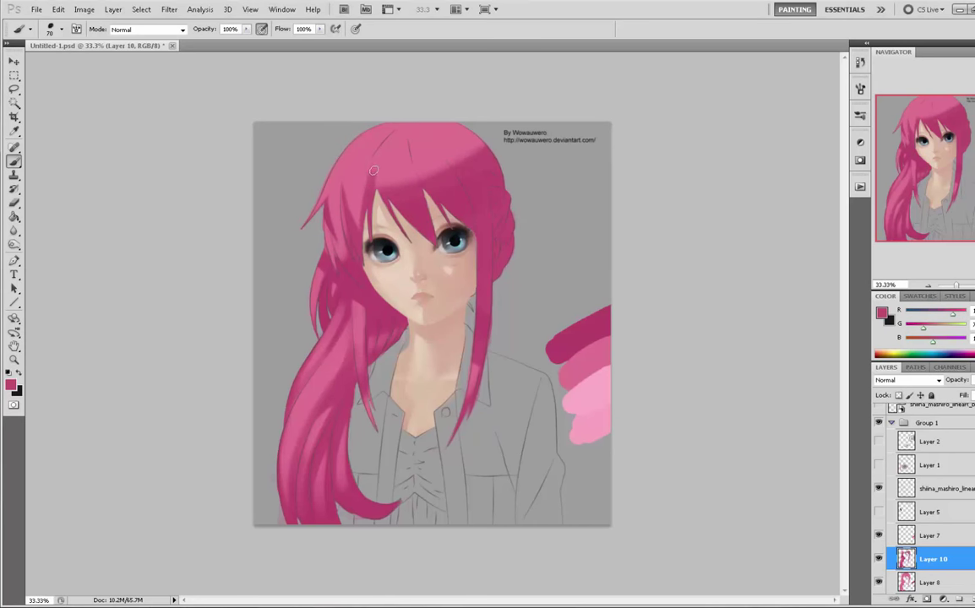
{"action": "left_click", "coordinate": [330, 150], "text": "alt"}
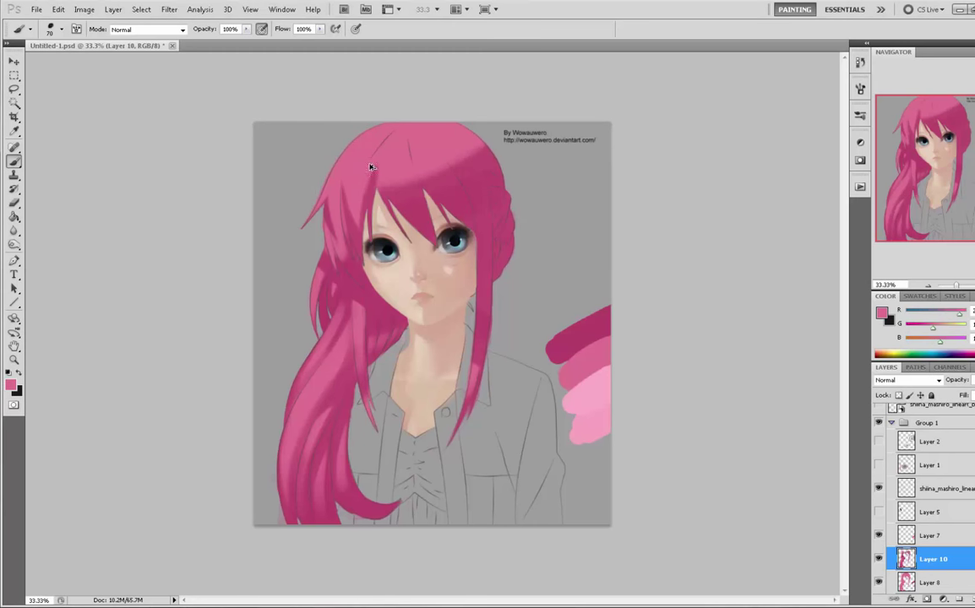
{"action": "left_click", "coordinate": [372, 150], "text": "alt"}
{"action": "left_click", "coordinate": [370, 192], "text": "alt"}
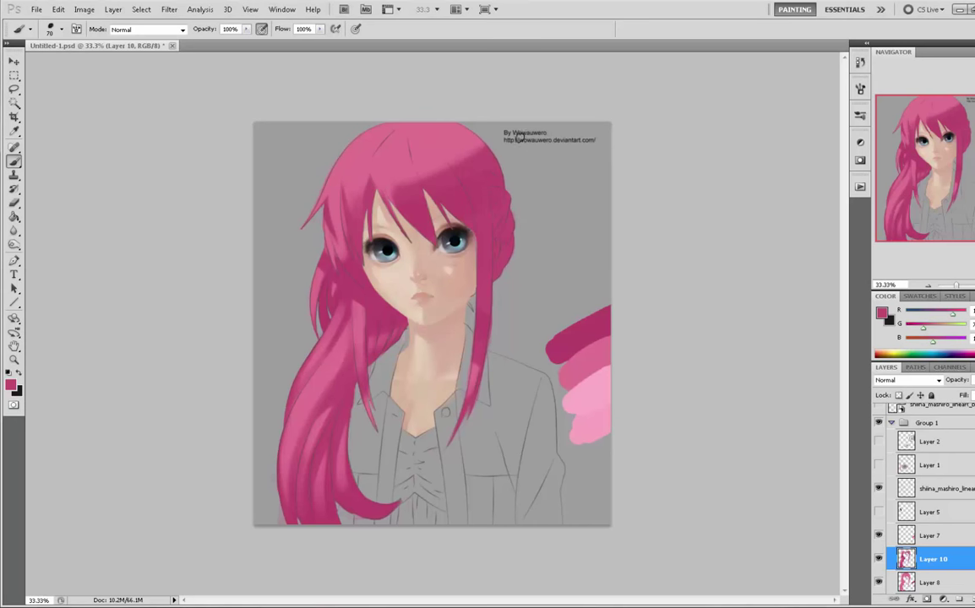
- Pull mid pink strands from the crown down the central bangs, shading between them with sampled dark magenta
{"action": "left_click", "coordinate": [389, 139], "text": "alt"}
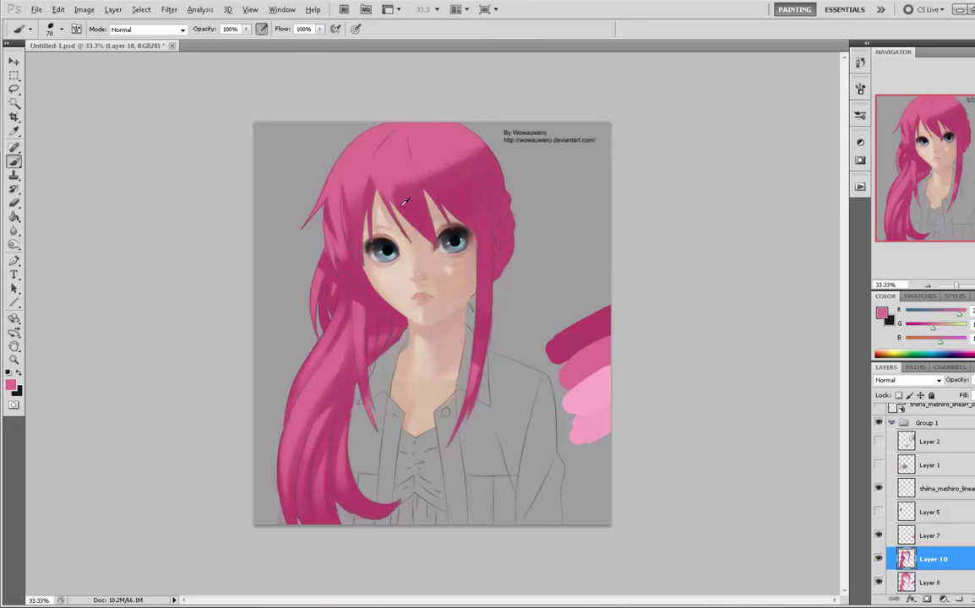
{"action": "left_click", "coordinate": [397, 182], "text": "alt"}
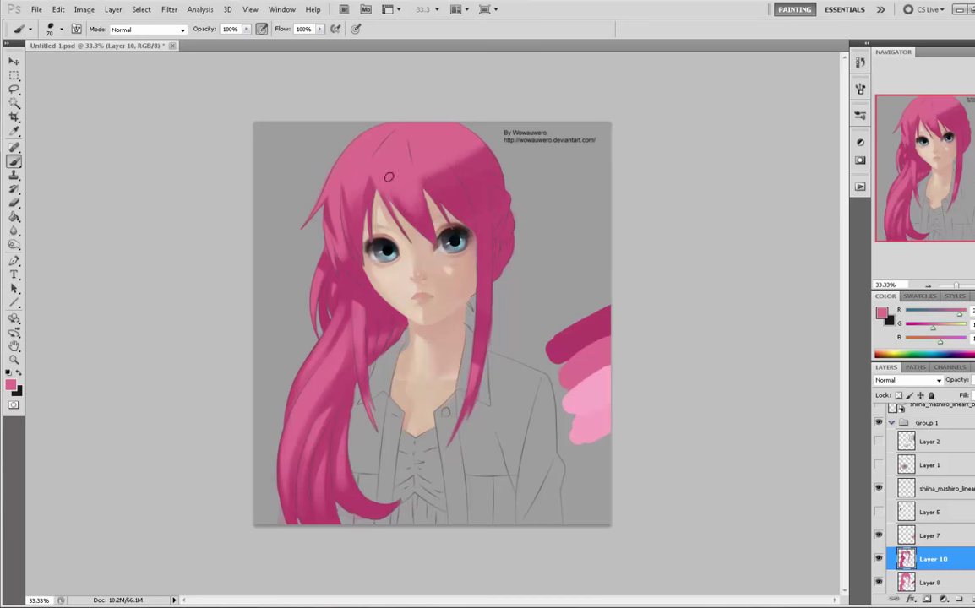
{"action": "left_click", "coordinate": [380, 206], "text": "alt"}
{"action": "left_click", "coordinate": [363, 165], "text": "alt"}
{"action": "left_click", "coordinate": [430, 219], "text": "alt"}
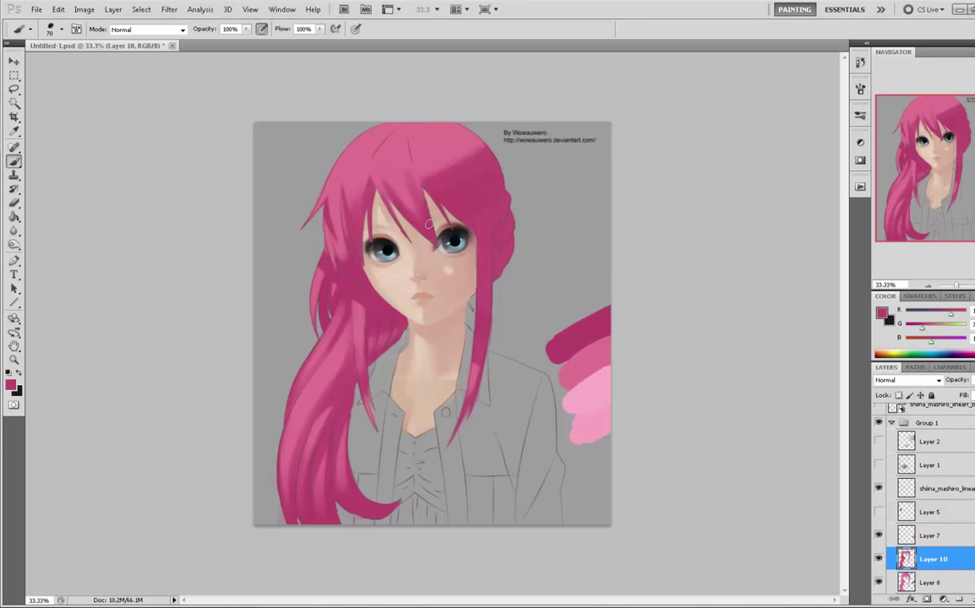
{"action": "left_click", "coordinate": [391, 161], "text": "alt"}
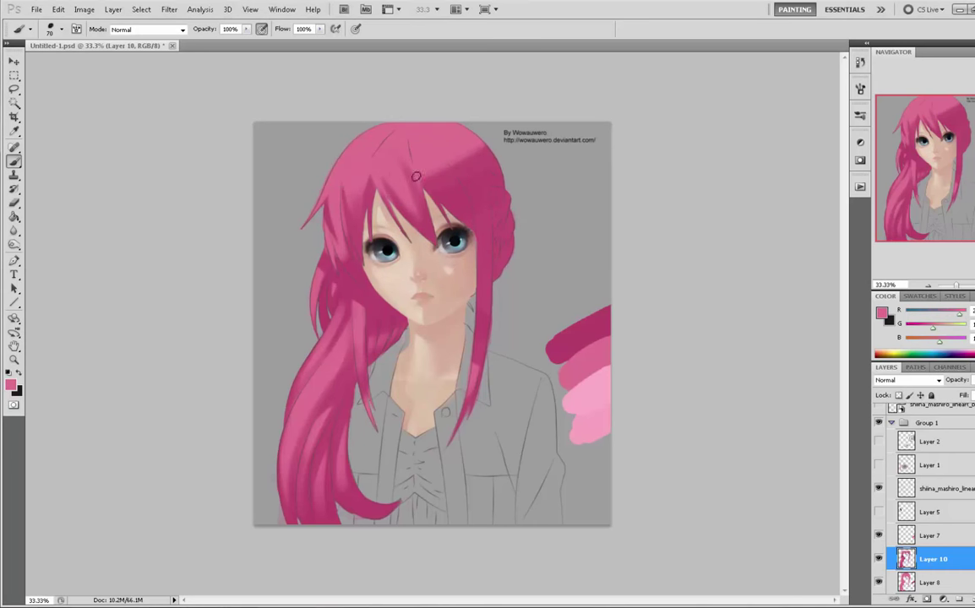
{"action": "left_click", "coordinate": [428, 236], "text": "alt"}
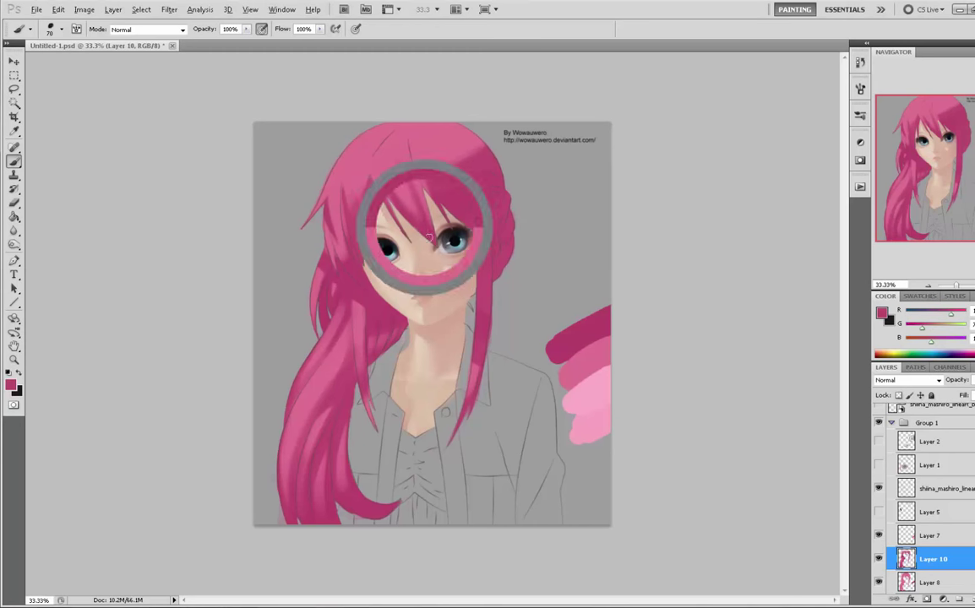
- Paint strands from the parting line down the central bangs, blending them with mid pink sampled near the crown
{"action": "left_click", "coordinate": [423, 225], "text": "alt"}
{"action": "left_click_drag", "start_coordinate": [416, 165], "coordinate": [431, 217]}
{"action": "left_click", "coordinate": [408, 146], "text": "alt"}
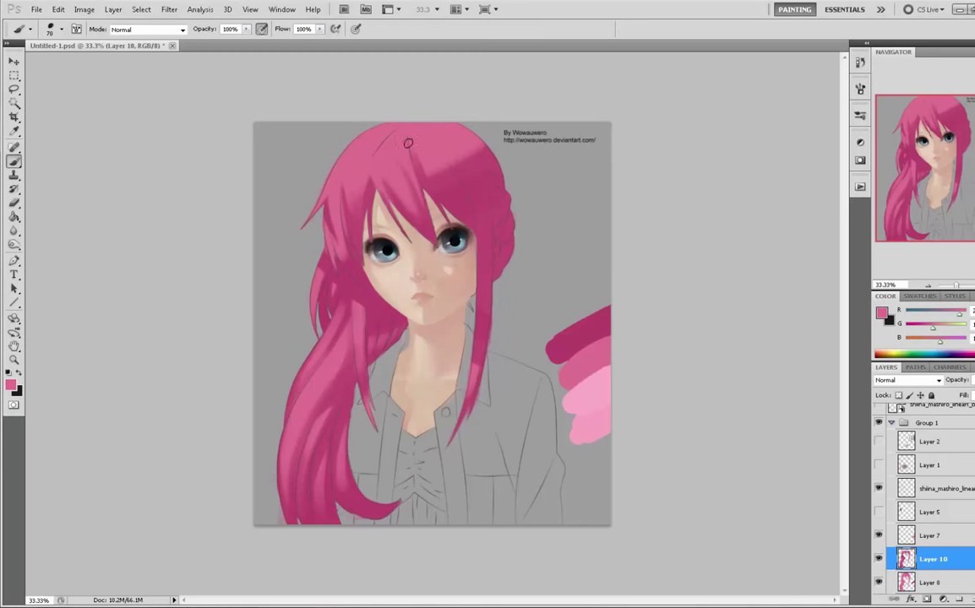
{"action": "left_click_drag", "start_coordinate": [411, 152], "coordinate": [436, 194]}
{"action": "left_click_drag", "start_coordinate": [420, 155], "coordinate": [449, 197]}
- Enlarge the brush to 300 and paint a broad soft dark magenta test strand in the empty area beside the head
{"action": "key", "text": "bracketright"}
{"action": "key", "text": "bracketright"}
{"action": "key", "text": "bracketright"}
{"action": "key", "text": "bracketright"}
{"action": "key", "text": "bracketright"}
{"action": "key", "text": "bracketright"}
{"action": "key", "text": "bracketright"}
{"action": "key", "text": "m"}
{"action": "right_click", "coordinate": [441, 198]}
{"action": "left_click", "coordinate": [472, 205]}
{"action": "key", "text": "b"}
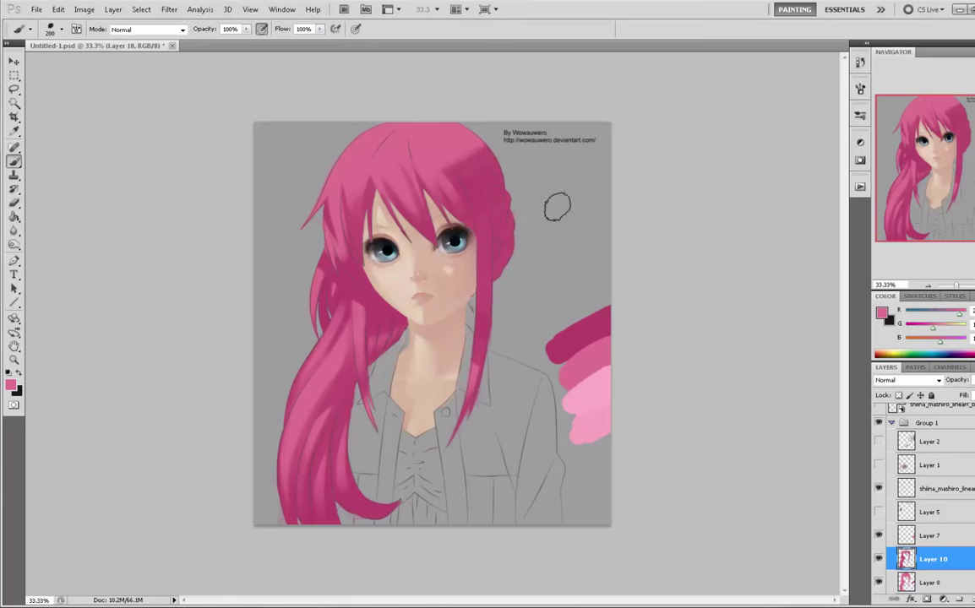
{"action": "key", "text": "bracketright"}
{"action": "key", "text": "bracketright"}
{"action": "left_click", "coordinate": [491, 181], "text": "alt"}
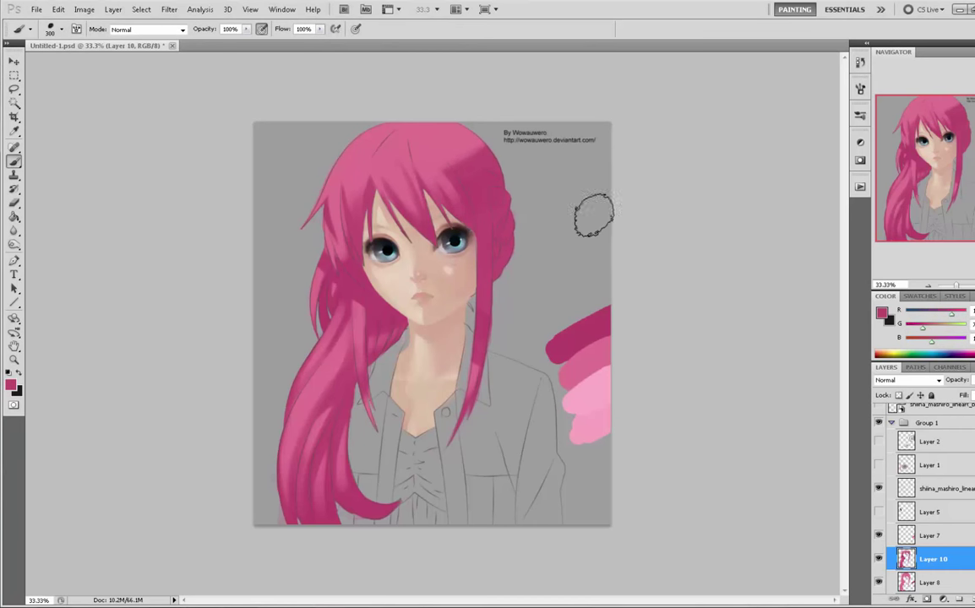
{"action": "mouse_move", "coordinate": [609, 208]}
{"action": "left_mouse_down"}
{"action": "mouse_move", "coordinate": [537, 292]}
{"action": "mouse_move", "coordinate": [553, 259]}
{"action": "left_mouse_up"}
{"action": "left_click_drag", "start_coordinate": [623, 168], "coordinate": [538, 268]}
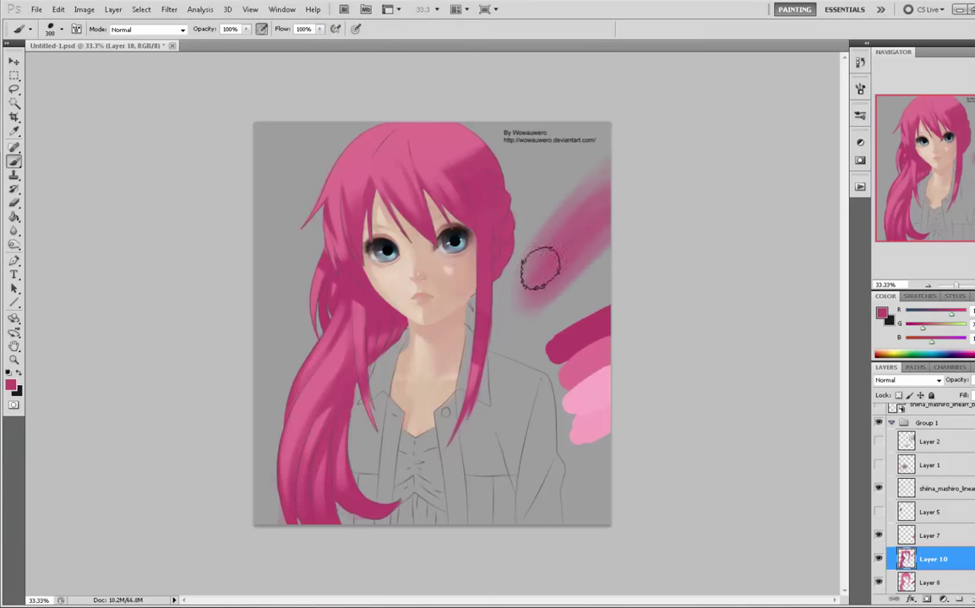
{"action": "left_click_drag", "start_coordinate": [621, 218], "coordinate": [540, 287]}
- Add narrower dark magenta strokes along the test strand, reducing the brush to 125 and 40
{"action": "key", "text": "bracketleft"}
{"action": "key", "text": "bracketleft"}
{"action": "key", "text": "bracketleft"}
{"action": "key", "text": "bracketleft"}
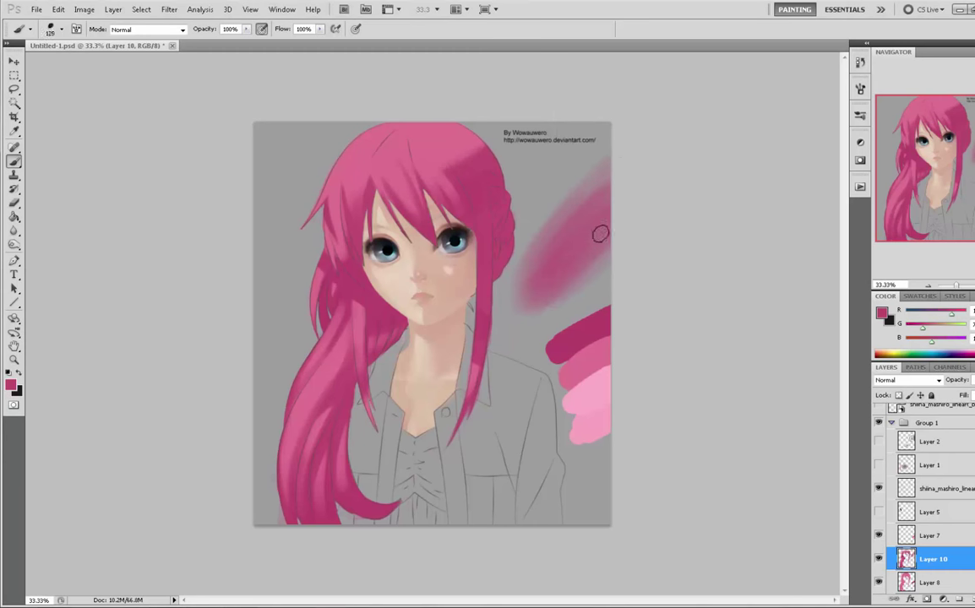
{"action": "left_click_drag", "start_coordinate": [615, 211], "coordinate": [539, 279]}
{"action": "left_click_drag", "start_coordinate": [611, 200], "coordinate": [559, 250]}
{"action": "key", "text": "bracketleft"}
{"action": "key", "text": "bracketleft"}
{"action": "key", "text": "bracketleft"}
{"action": "key", "text": "bracketleft"}
{"action": "key", "text": "bracketleft"}
{"action": "key", "text": "bracketleft"}
{"action": "key", "text": "bracketleft"}
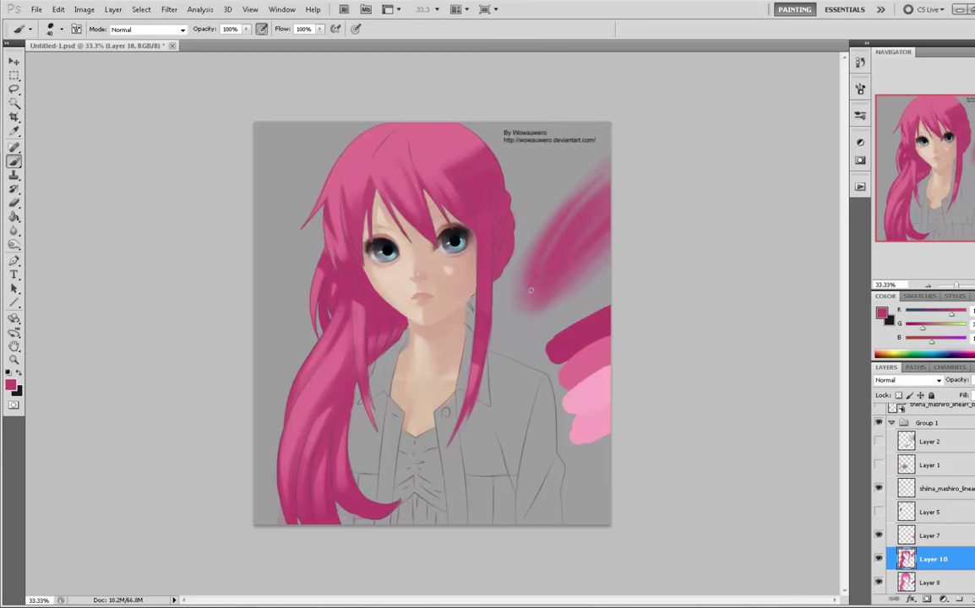
- Sample mid pink from the palette swatches and paint lighter strokes along the test strand with a size 90 brush
{"action": "left_click", "coordinate": [595, 350], "text": "alt"}
{"action": "key", "text": "bracketleft"}
{"action": "key", "text": "bracketleft"}
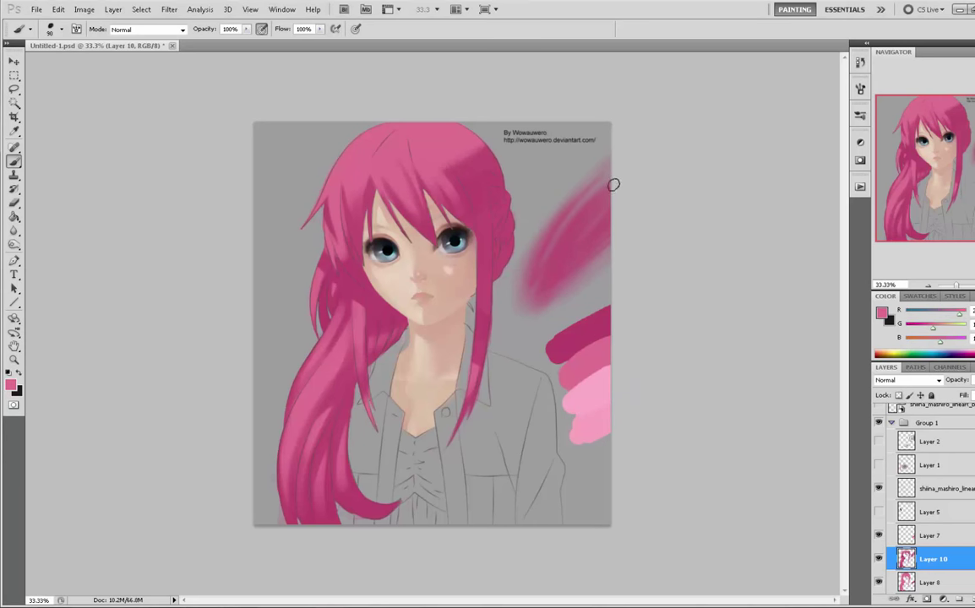
{"action": "left_click_drag", "start_coordinate": [612, 187], "coordinate": [541, 293]}
{"action": "left_click_drag", "start_coordinate": [611, 186], "coordinate": [571, 240]}
{"action": "left_click_drag", "start_coordinate": [614, 188], "coordinate": [565, 217]}
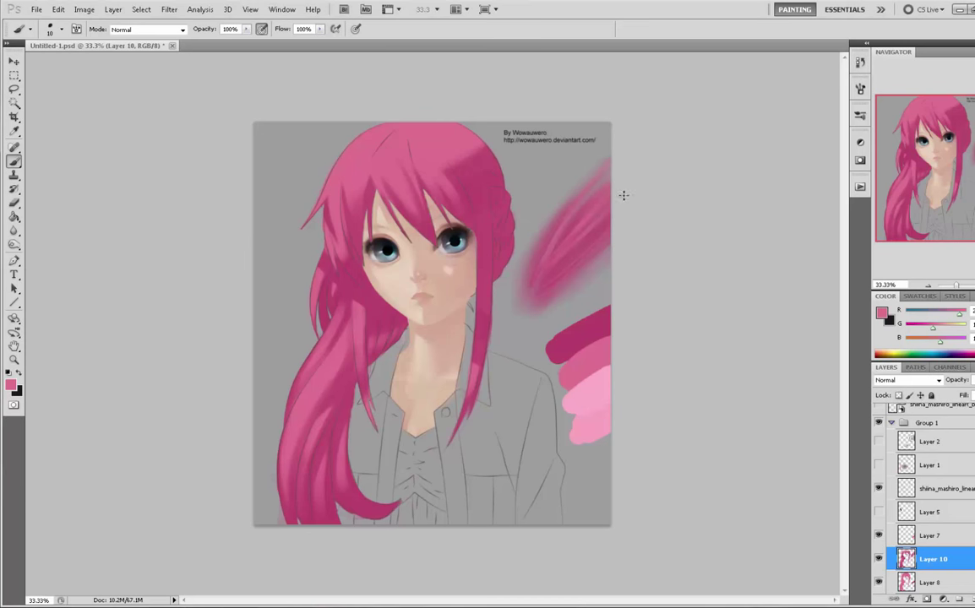
- Select the entire canvas, nudge the Layer 10 pixels up and back down, and clear the selection
{"action": "key", "text": "ctrl+a"}
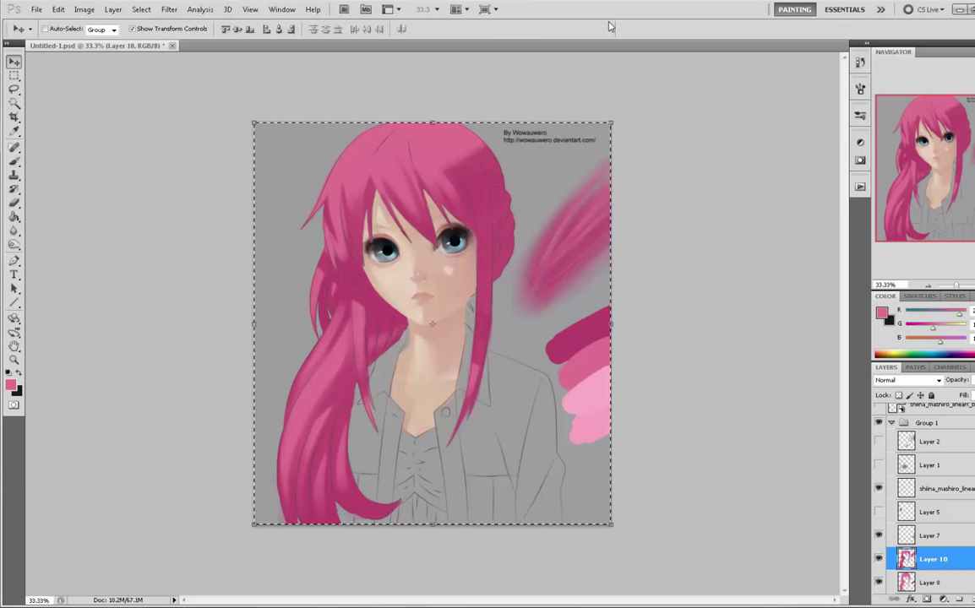
{"action": "key", "text": "ctrl+Up"}
{"action": "key", "text": "ctrl+Down"}
{"action": "key", "text": "ctrl+d"}
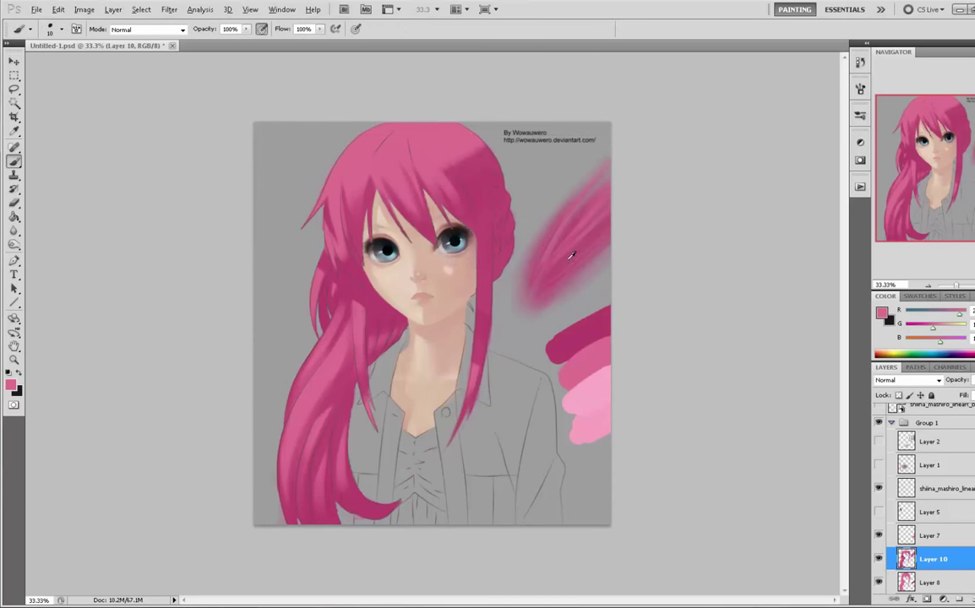
- Sample dark magenta from the palette swatches and soften the test strand's ends with a brush enlarged to 500
{"action": "left_click", "coordinate": [575, 335], "text": "alt"}
{"action": "key", "text": "bracketright"}
{"action": "key", "text": "bracketright"}
{"action": "key", "text": "bracketright"}
{"action": "key", "text": "bracketright"}
{"action": "key", "text": "bracketright"}
{"action": "key", "text": "bracketright"}
{"action": "key", "text": "bracketright"}
{"action": "key", "text": "bracketright"}
{"action": "key", "text": "bracketright"}
{"action": "key", "text": "bracketright"}
{"action": "key", "text": "bracketright"}
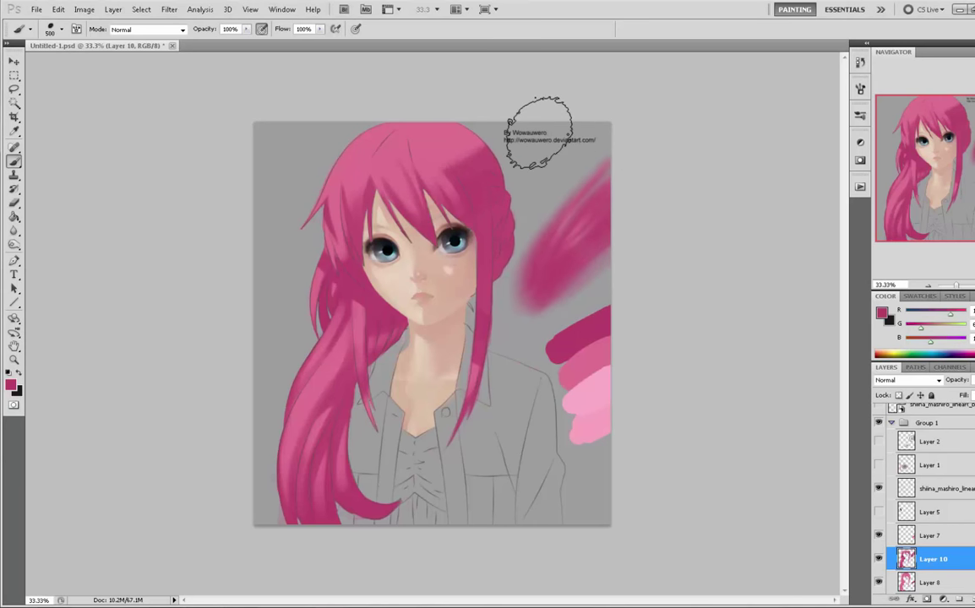
- Try the Dodge tool on Highlights at 26% exposure for the test strand, and return to the Brush with the strand's pink sampled
{"action": "left_click", "coordinate": [13, 244]}
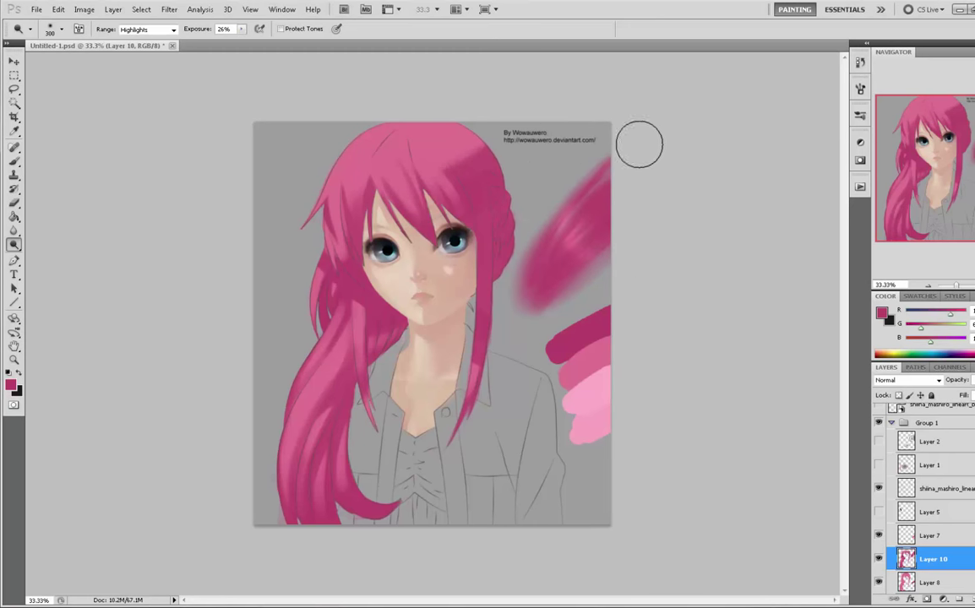
{"action": "key", "text": "b"}
{"action": "left_click", "coordinate": [575, 234], "text": "alt"}
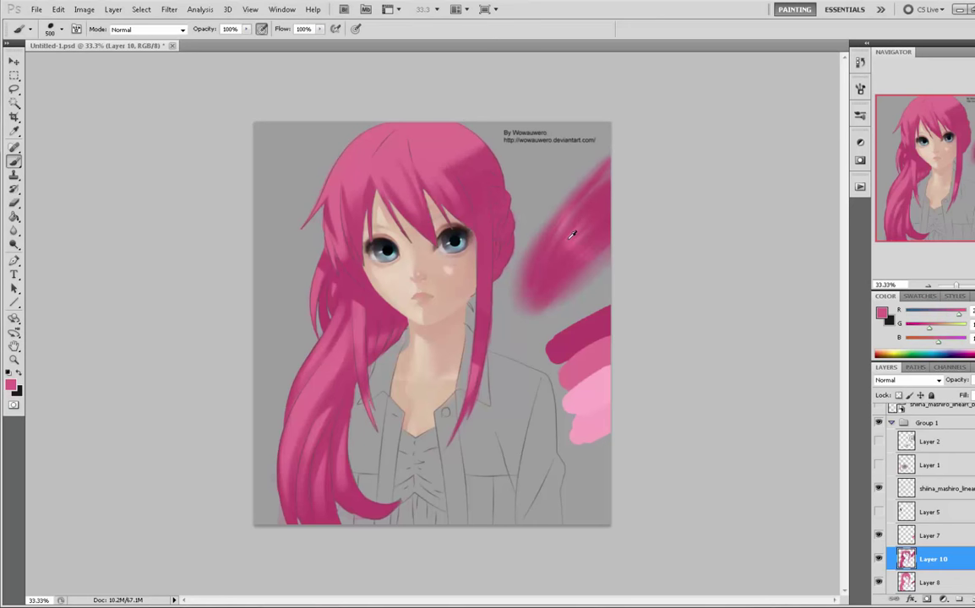
- Reduce the brush to 60 and streak sampled dark magenta down the test strand
{"action": "key", "text": "bracketleft"}
{"action": "key", "text": "bracketleft"}
{"action": "key", "text": "bracketleft"}
{"action": "key", "text": "bracketleft"}
{"action": "key", "text": "bracketleft"}
{"action": "key", "text": "bracketleft"}
{"action": "key", "text": "bracketleft"}
{"action": "key", "text": "bracketleft"}
{"action": "key", "text": "bracketleft"}
{"action": "key", "text": "bracketleft"}
{"action": "key", "text": "bracketleft"}
{"action": "key", "text": "bracketleft"}
{"action": "left_click", "coordinate": [597, 207], "text": "alt"}
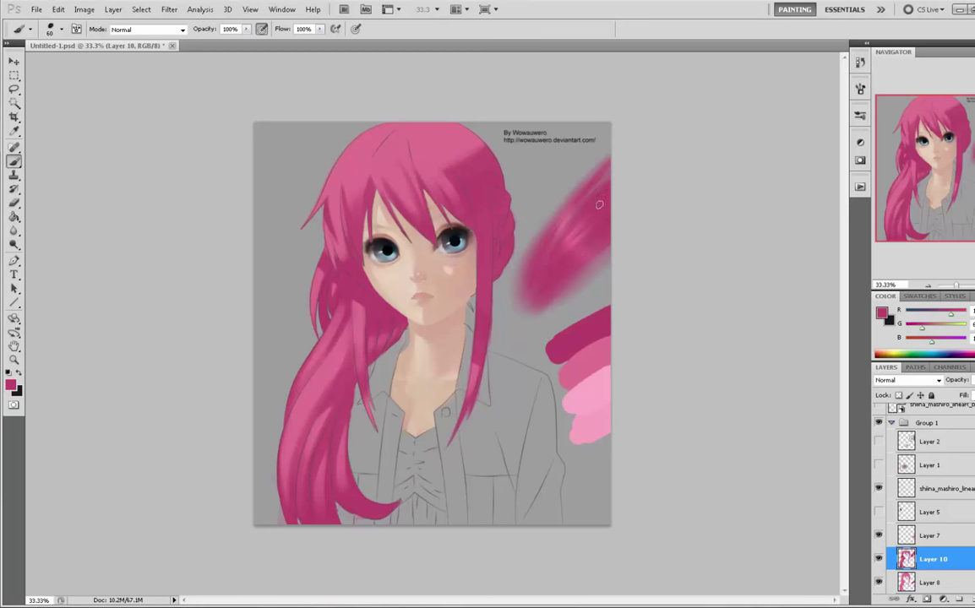
{"action": "left_click_drag", "start_coordinate": [589, 212], "coordinate": [525, 280]}
- Refine the test strand's fine streaks with a size 30 brush, using its sampled mid pink and dark magenta
{"action": "left_click", "coordinate": [573, 243], "text": "alt"}
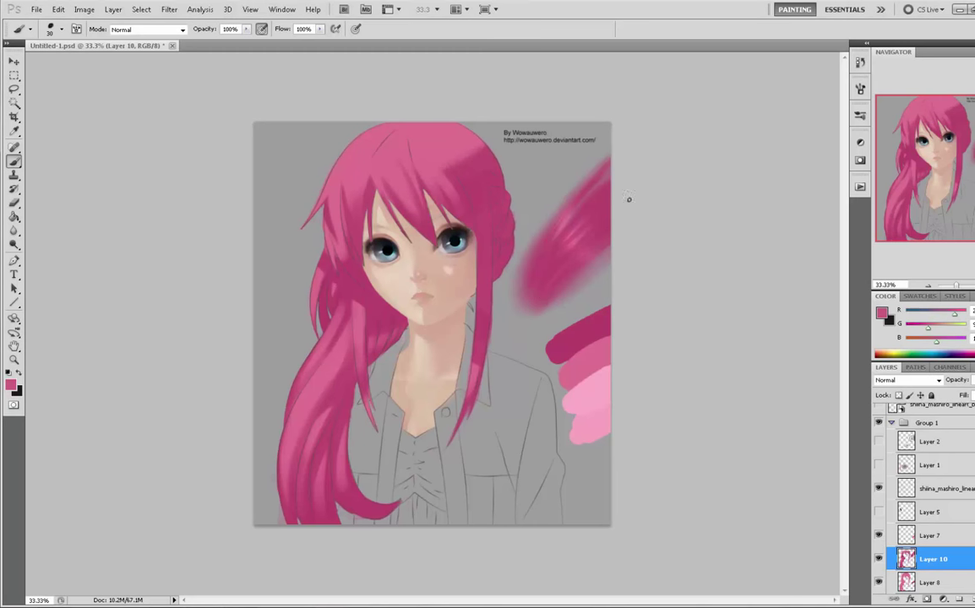
{"action": "left_click", "coordinate": [517, 218], "text": "alt"}
{"action": "left_click", "coordinate": [536, 298], "text": "alt"}
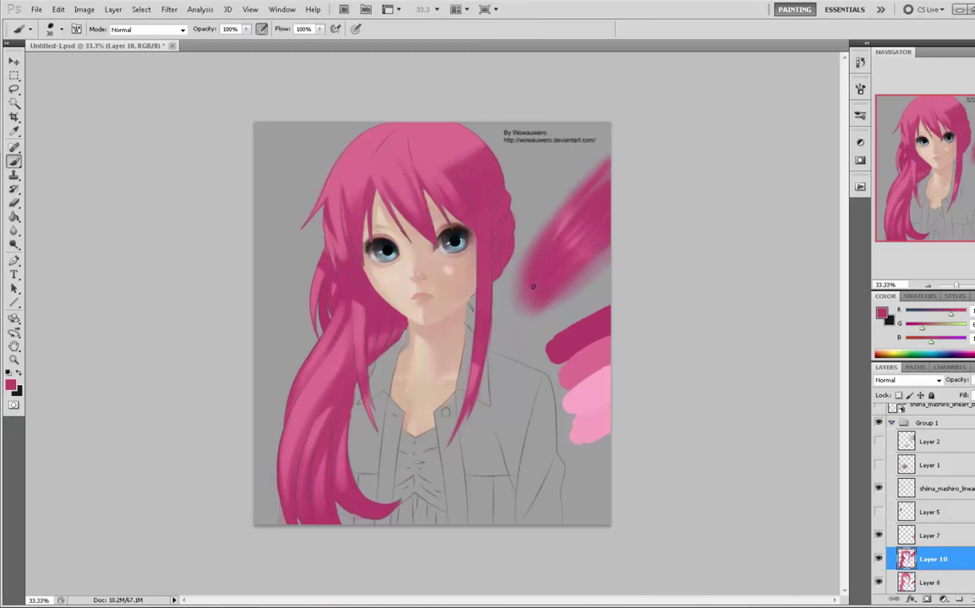
- Lasso the test strand beside the head, delete it, and clear the selection
{"action": "key", "text": "l"}
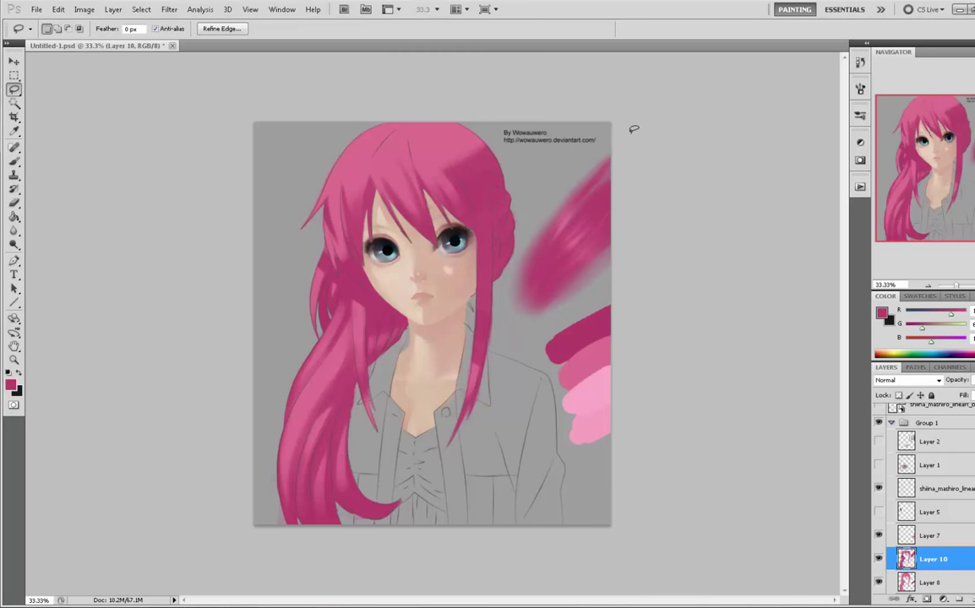
{"action": "mouse_move", "coordinate": [631, 127]}
{"action": "left_mouse_down"}
{"action": "mouse_move", "coordinate": [573, 164]}
{"action": "mouse_move", "coordinate": [534, 206]}
{"action": "left_mouse_up"}
{"action": "mouse_move", "coordinate": [519, 251]}
{"action": "left_mouse_down"}
{"action": "mouse_move", "coordinate": [507, 313]}
{"action": "mouse_move", "coordinate": [547, 320]}
{"action": "mouse_move", "coordinate": [624, 253]}
{"action": "mouse_move", "coordinate": [681, 59]}
{"action": "left_mouse_up"}
{"action": "key", "text": "Delete"}
{"action": "key", "text": "m"}
{"action": "right_click", "coordinate": [535, 219]}
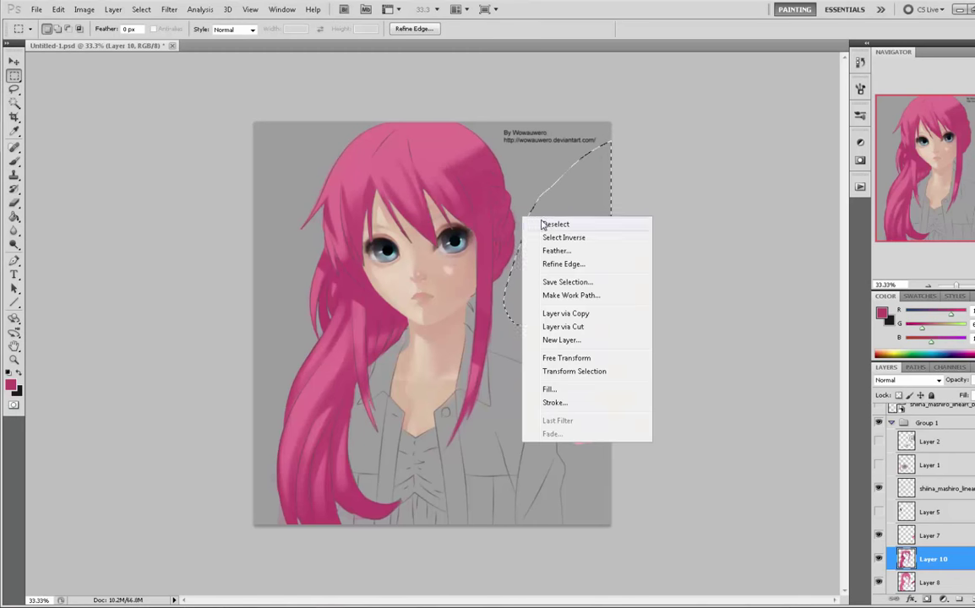
{"action": "left_click", "coordinate": [547, 223]}
- Select all of Layer 10, nudge its pixels up and back down, and merge the layer down into Layer 8
{"action": "key", "text": "ctrl+a"}
{"action": "key", "text": "v"}
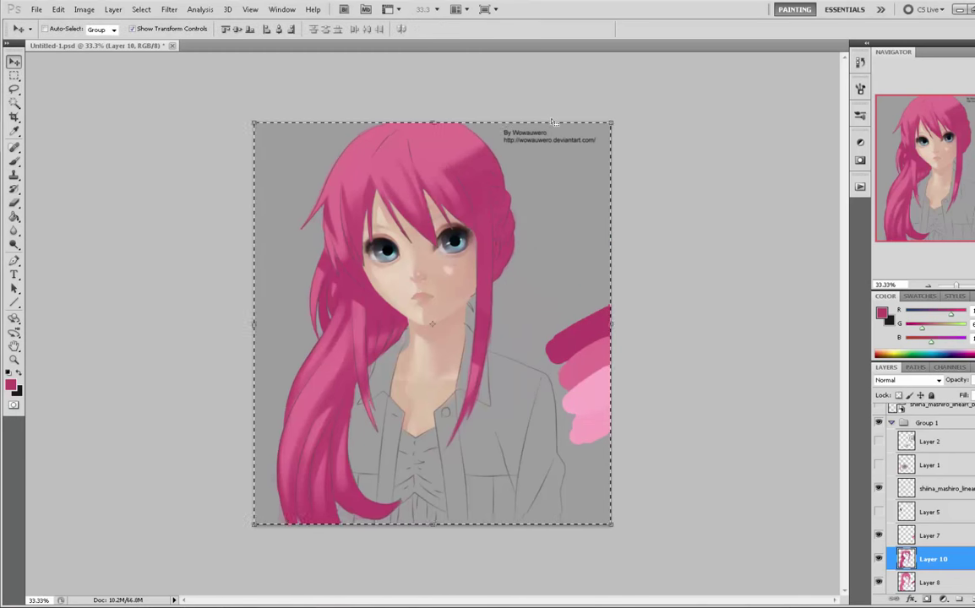
{"action": "key", "text": "Up"}
{"action": "key", "text": "Down"}
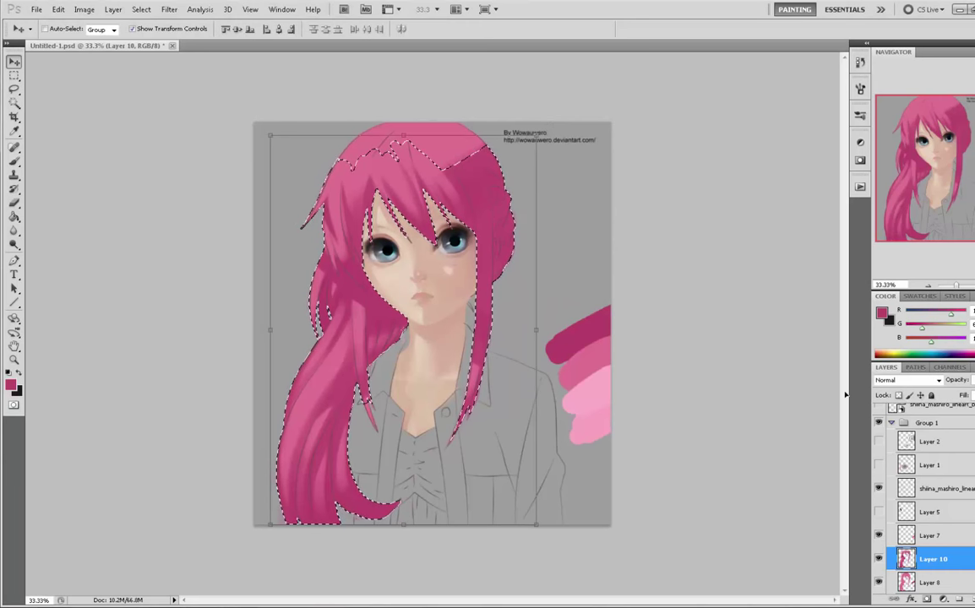
{"action": "right_click", "coordinate": [947, 558]}
{"action": "left_click", "coordinate": [951, 524]}
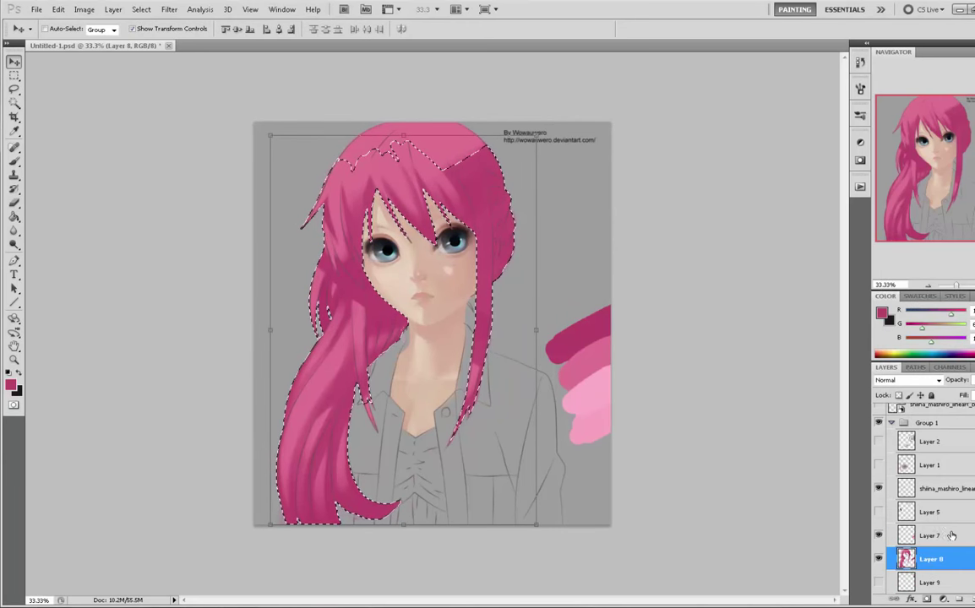
- Select all of Layer 8, undo the stray paste, nudge the layer's pixels, and clear the selection
{"action": "key", "text": "ctrl+a"}
{"action": "key", "text": "ctrl+v"}
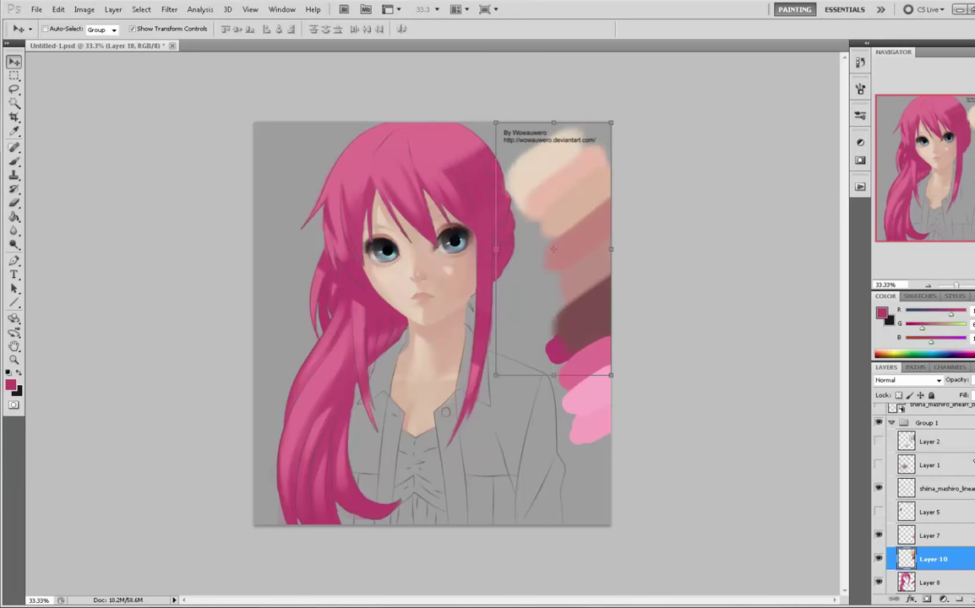
{"action": "key", "text": "ctrl+z"}
{"action": "key", "text": "Up"}
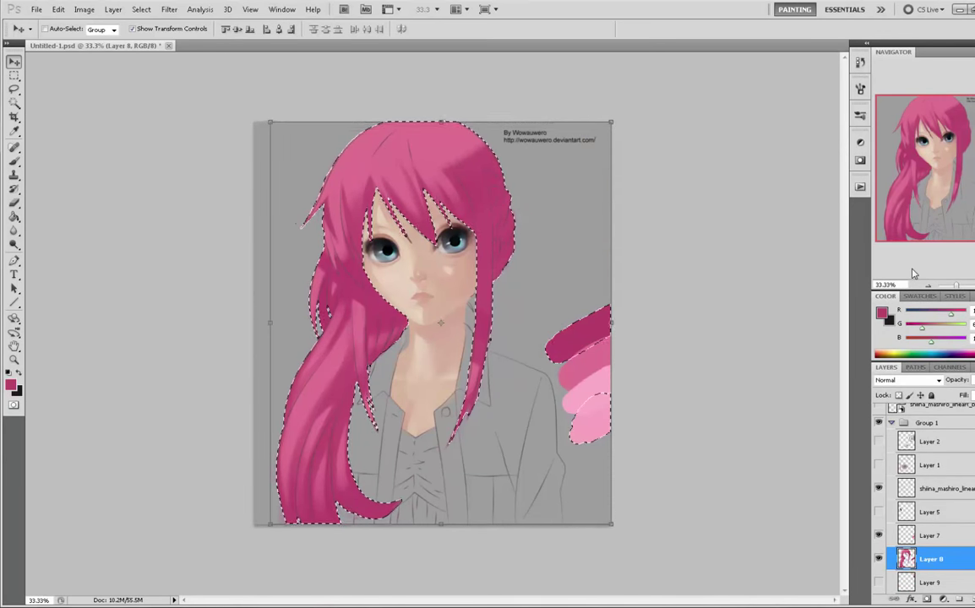
{"action": "key", "text": "ctrl+d"}
- Paint light and dark streaks through the crown's shaded side on Layer 8 with size 90 and 25 brushes, using sampled pinks and magentas
{"action": "key", "text": "b"}
{"action": "left_click", "coordinate": [458, 163], "text": "alt"}
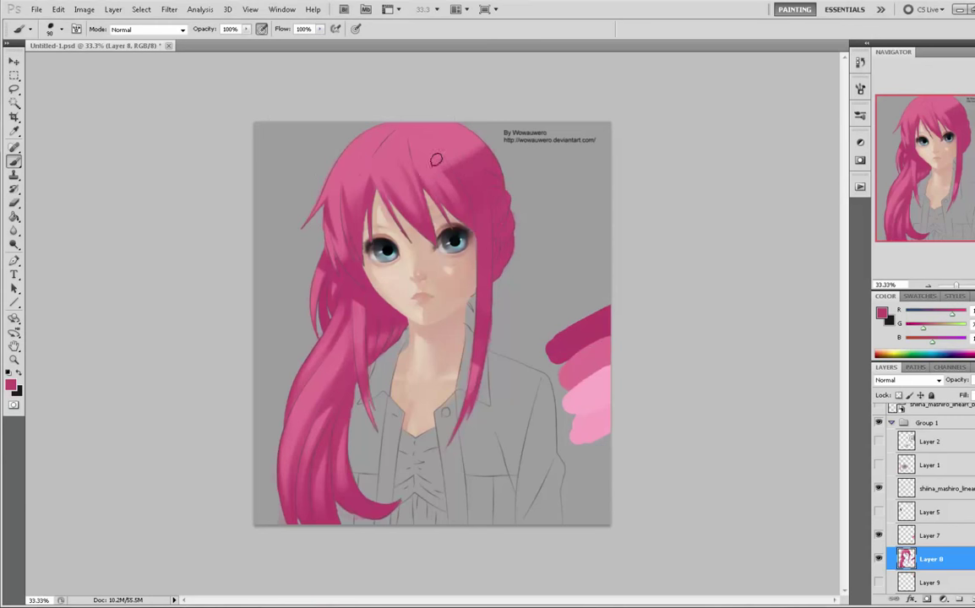
{"action": "left_click", "coordinate": [452, 145], "text": "alt"}
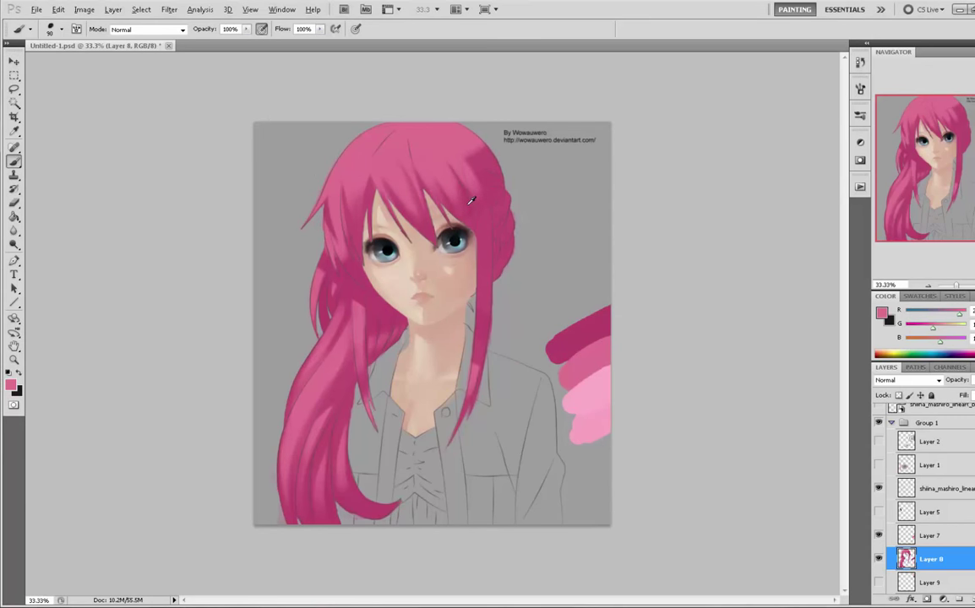
{"action": "left_click", "coordinate": [420, 185], "text": "alt"}
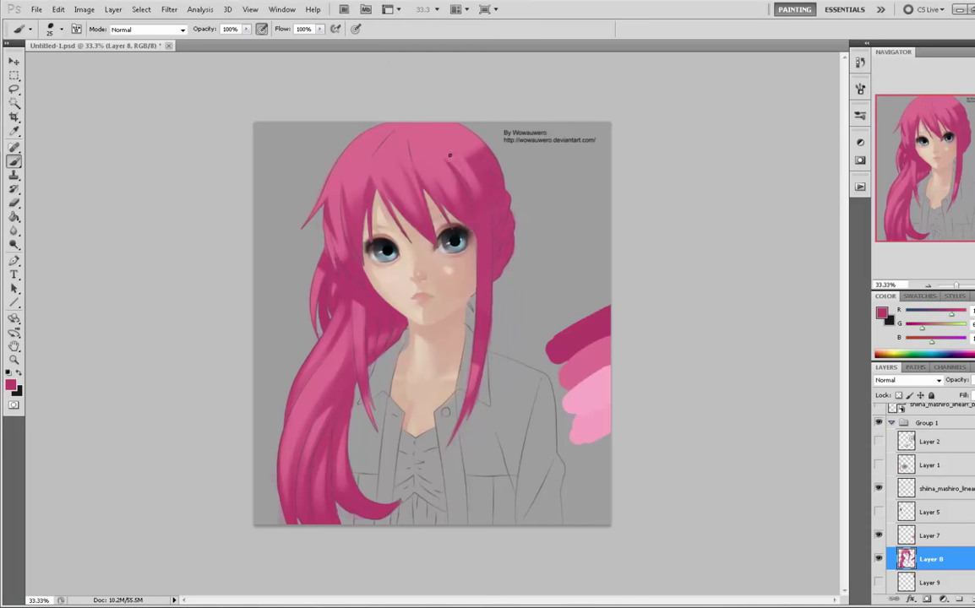
{"action": "left_click", "coordinate": [452, 177], "text": "alt"}
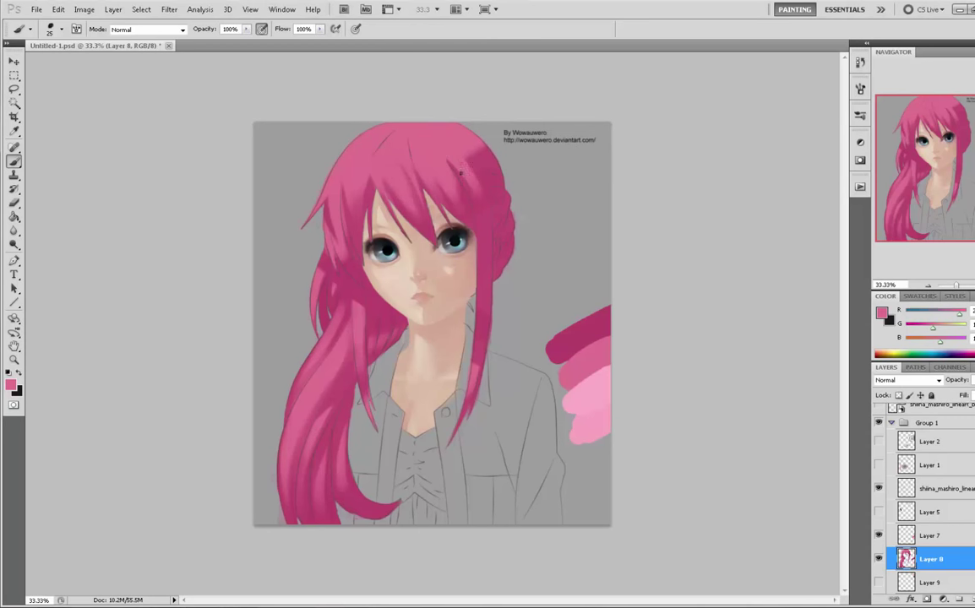
{"action": "left_click", "coordinate": [472, 187], "text": "alt"}
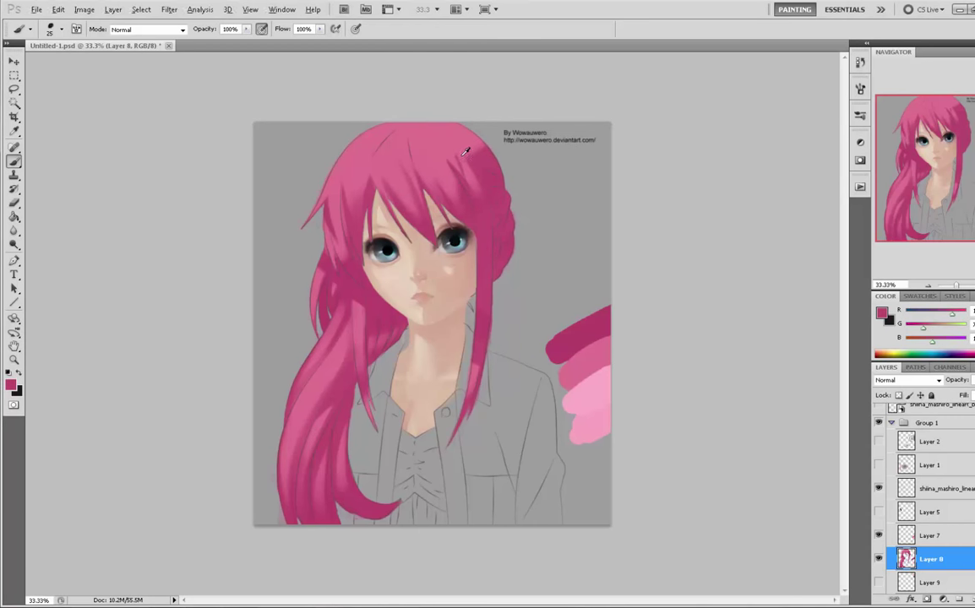
{"action": "left_click", "coordinate": [462, 154], "text": "alt"}
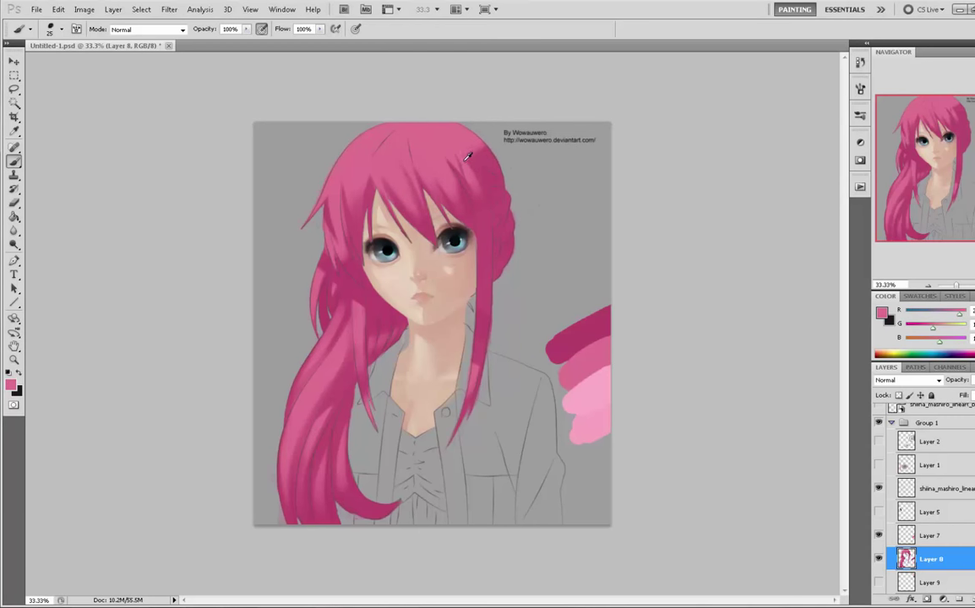
- Blend the dark strands between the crown and the side bun with sampled magenta, enlarging the brush to 125
{"action": "left_click_drag", "start_coordinate": [467, 156], "coordinate": [476, 186], "text": "alt"}
{"action": "key", "text": "bracketright"}
{"action": "key", "text": "bracketright"}
{"action": "key", "text": "bracketright"}
{"action": "key", "text": "bracketright"}
{"action": "left_click", "coordinate": [484, 202], "text": "alt"}
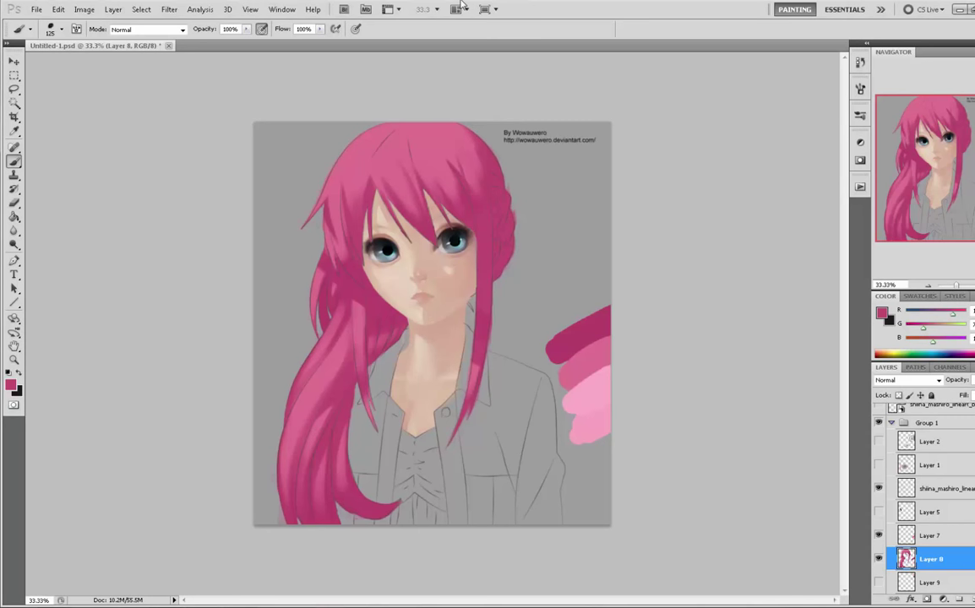
- Refine the bangs' strands with a size 20 brush, alternating sampled dark magenta and mid pink
{"action": "left_click", "coordinate": [381, 204], "text": "alt"}
{"action": "key", "text": "bracketleft"}
{"action": "left_click", "coordinate": [410, 189], "text": "alt"}
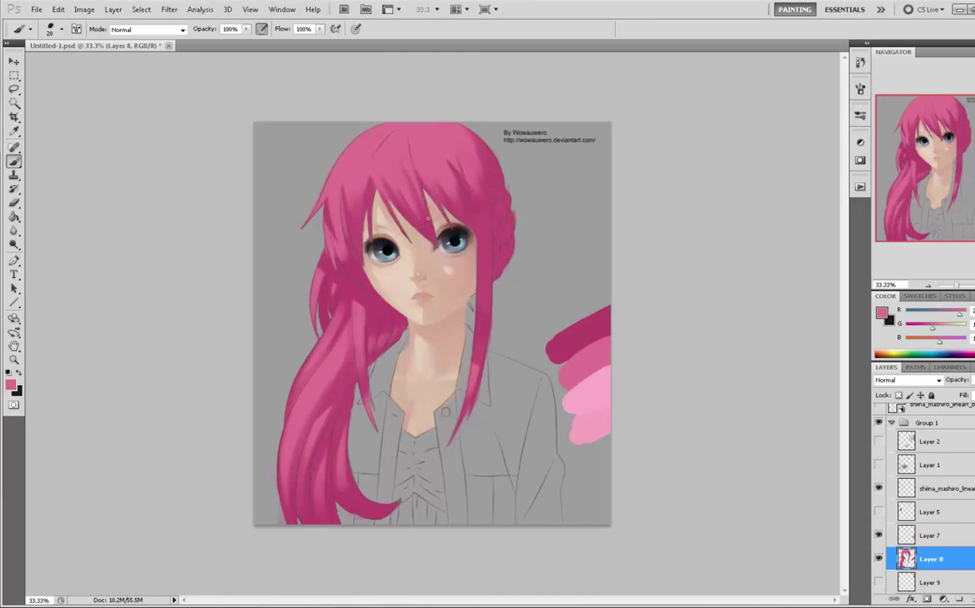
{"action": "left_click", "coordinate": [386, 200], "text": "alt"}
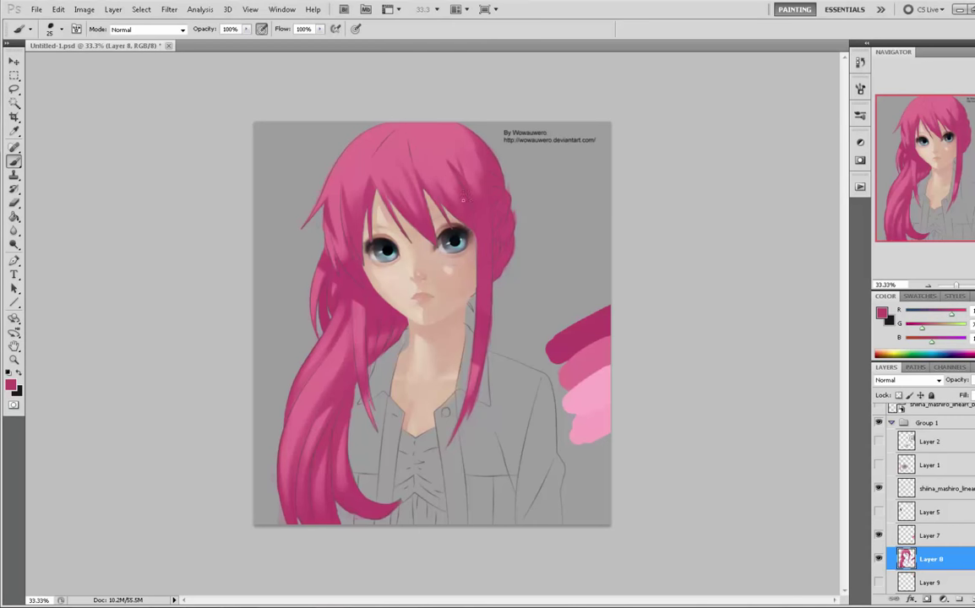
- Add fine strands from the crown into the bangs with a size 25 brush, alternating sampled light pink and dark magenta
{"action": "left_click", "coordinate": [436, 150], "text": "alt"}
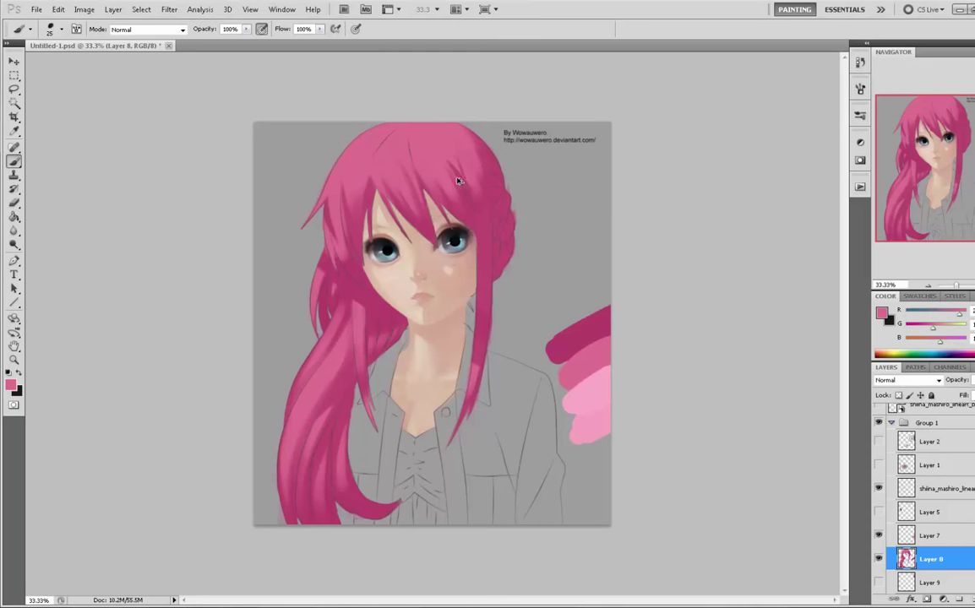
{"action": "left_click", "coordinate": [424, 223], "text": "alt"}
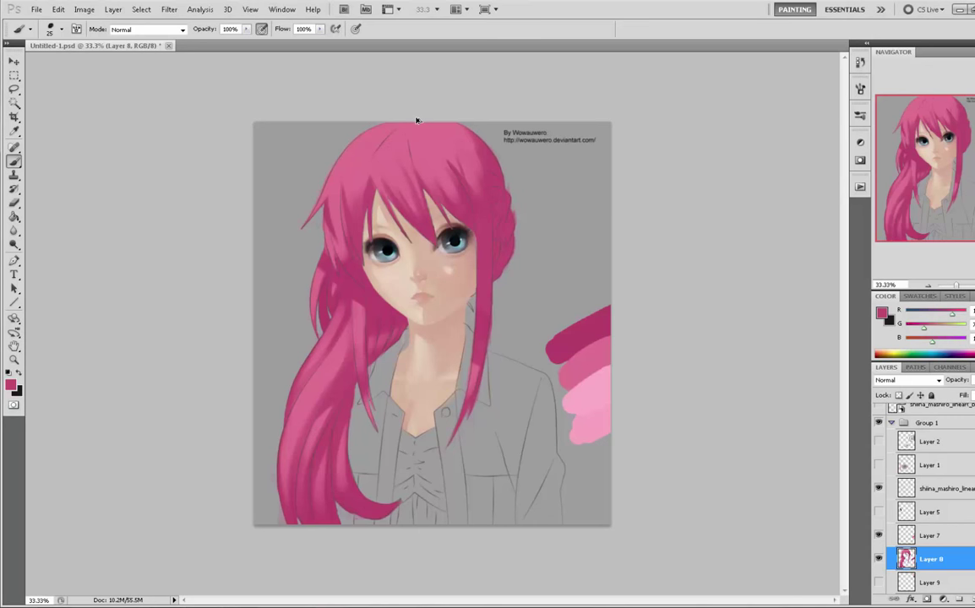
{"action": "left_click", "coordinate": [447, 159], "text": "alt"}
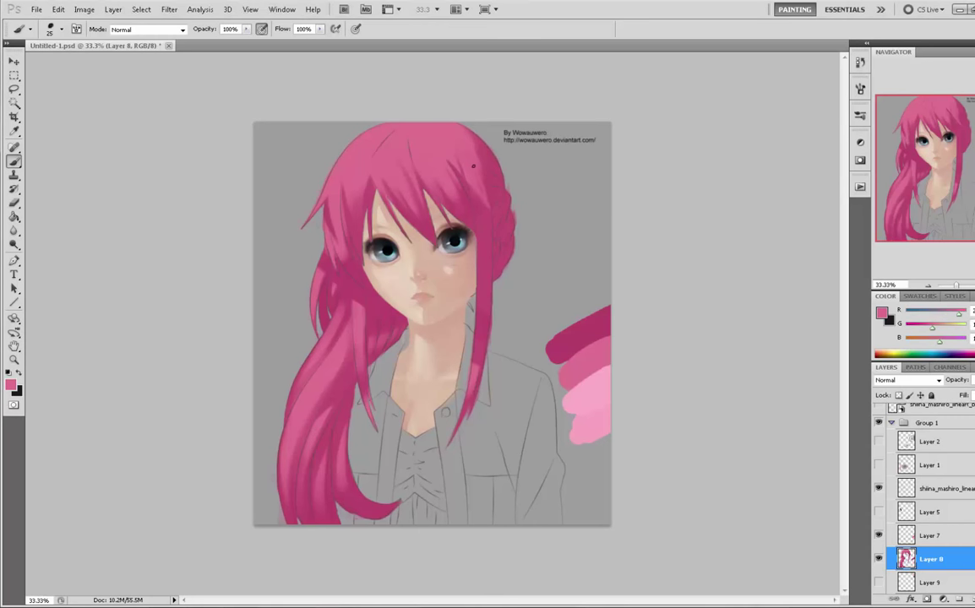
{"action": "left_click", "coordinate": [439, 192], "text": "alt"}
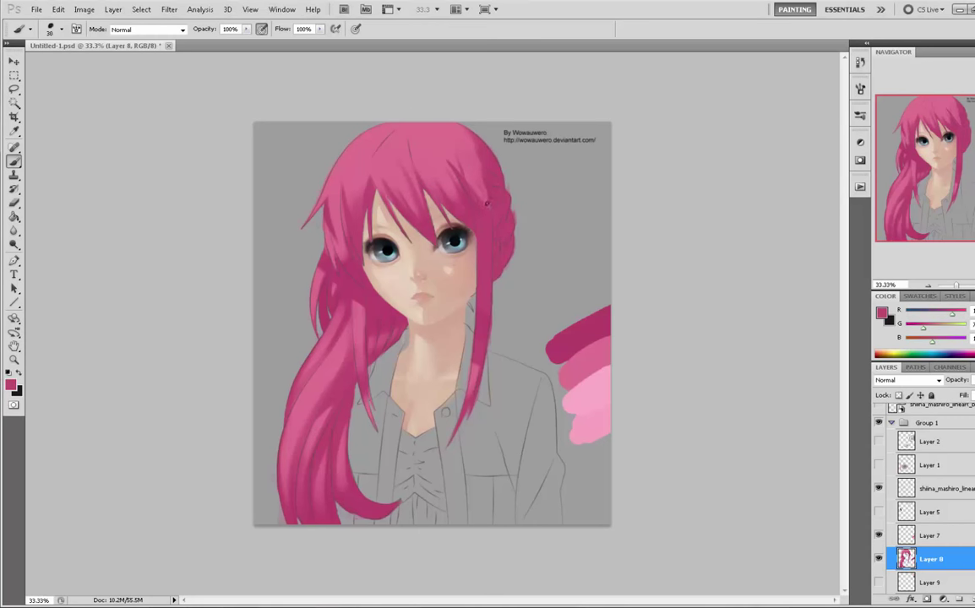
- Shade the side hair beside both eyes with broad size 150 strokes, using sampled light pink and dark magenta
{"action": "left_click_drag", "start_coordinate": [475, 149], "coordinate": [483, 223]}
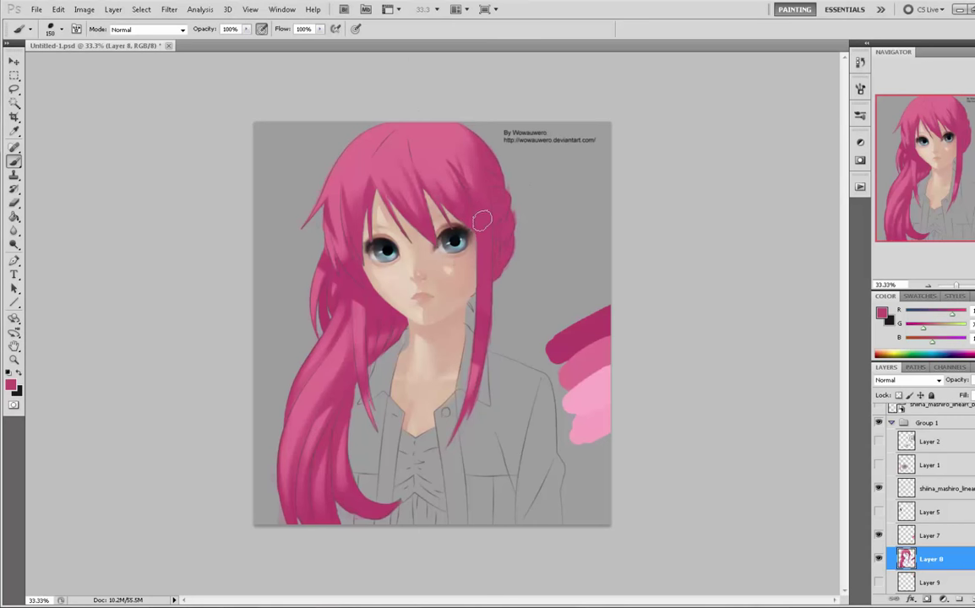
{"action": "left_click", "coordinate": [462, 151], "text": "alt"}
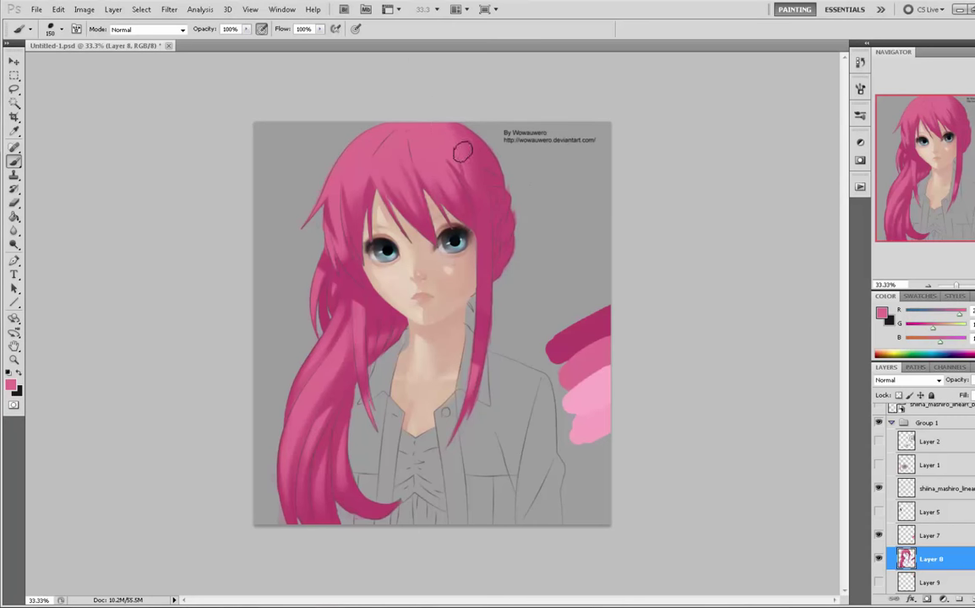
{"action": "left_click", "coordinate": [351, 266], "text": "alt"}
{"action": "left_click", "coordinate": [348, 259], "text": "alt"}
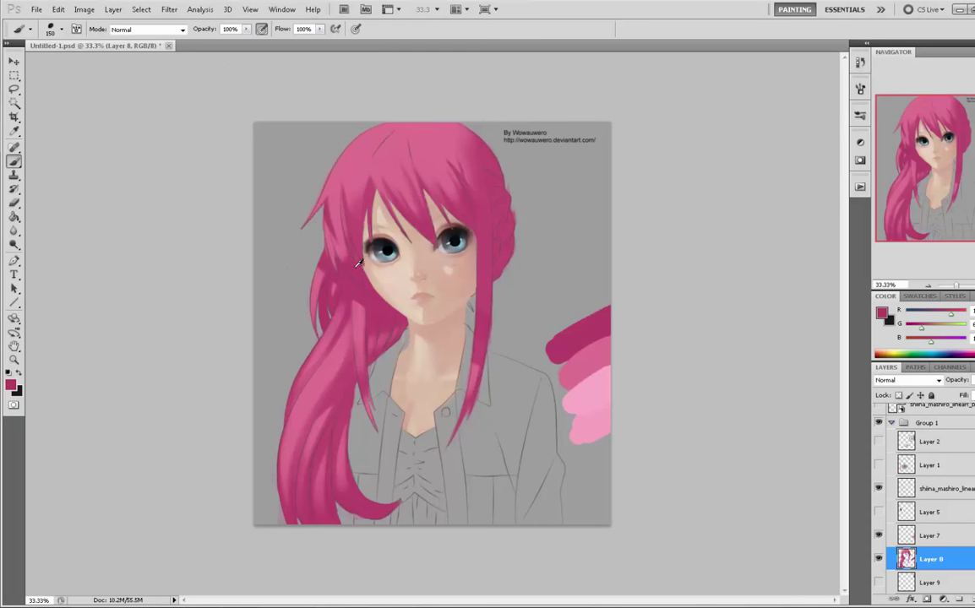
{"action": "left_click_drag", "start_coordinate": [333, 237], "coordinate": [340, 260]}
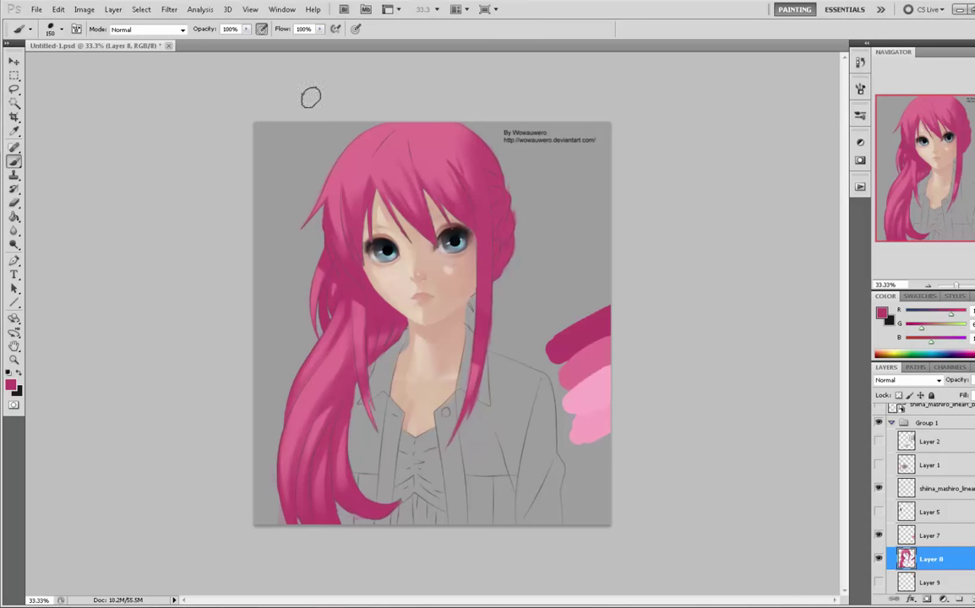
- Reduce the brush size, clear the hidden selection, and return to the Brush tool
{"action": "key", "text": "bracketleft"}
{"action": "key", "text": "bracketleft"}
{"action": "key", "text": "bracketleft"}
{"action": "key", "text": "bracketleft"}
{"action": "key", "text": "bracketleft"}
{"action": "key", "text": "m"}
{"action": "right_click", "coordinate": [470, 243]}
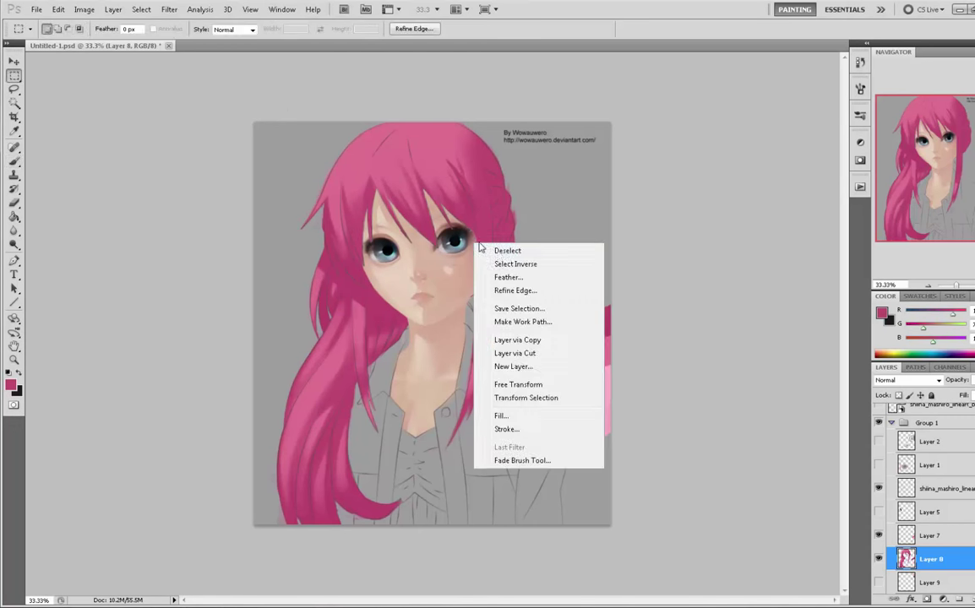
{"action": "left_click", "coordinate": [501, 251]}
{"action": "key", "text": "b"}
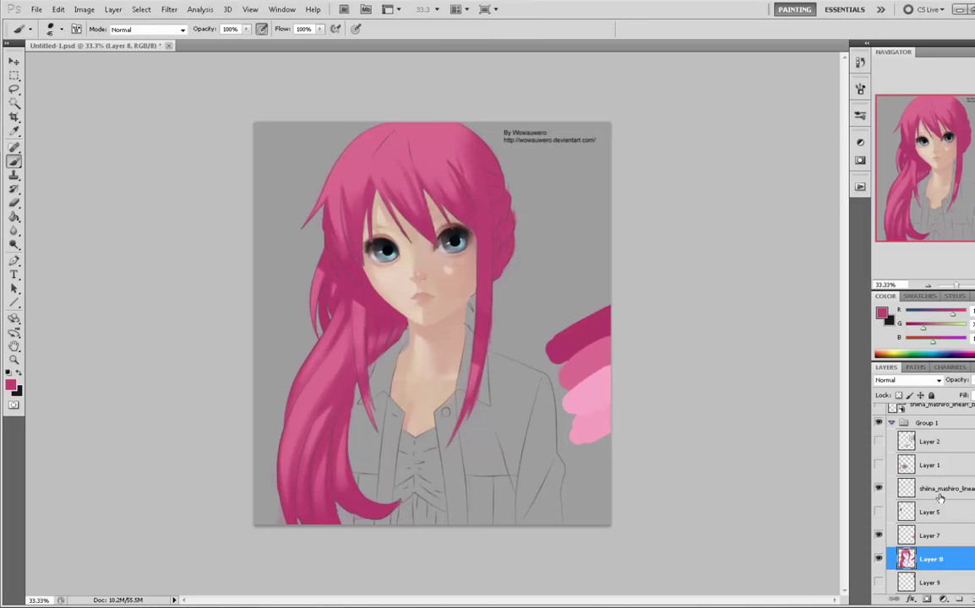
{"action": "left_click", "coordinate": [878, 490]}
{"action": "left_click", "coordinate": [879, 490]}
{"action": "left_click", "coordinate": [14, 175]}
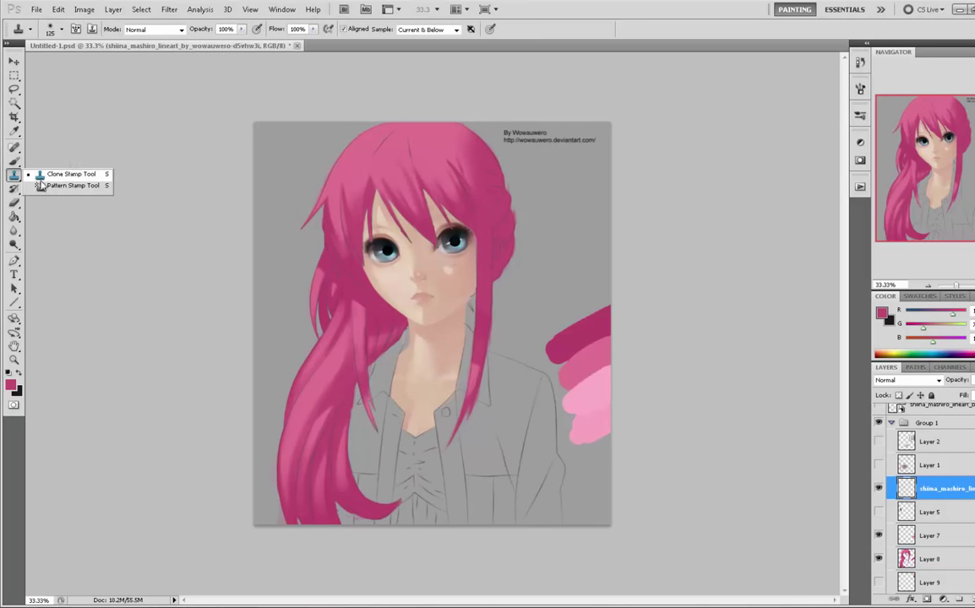
{"action": "left_click", "coordinate": [76, 175]}
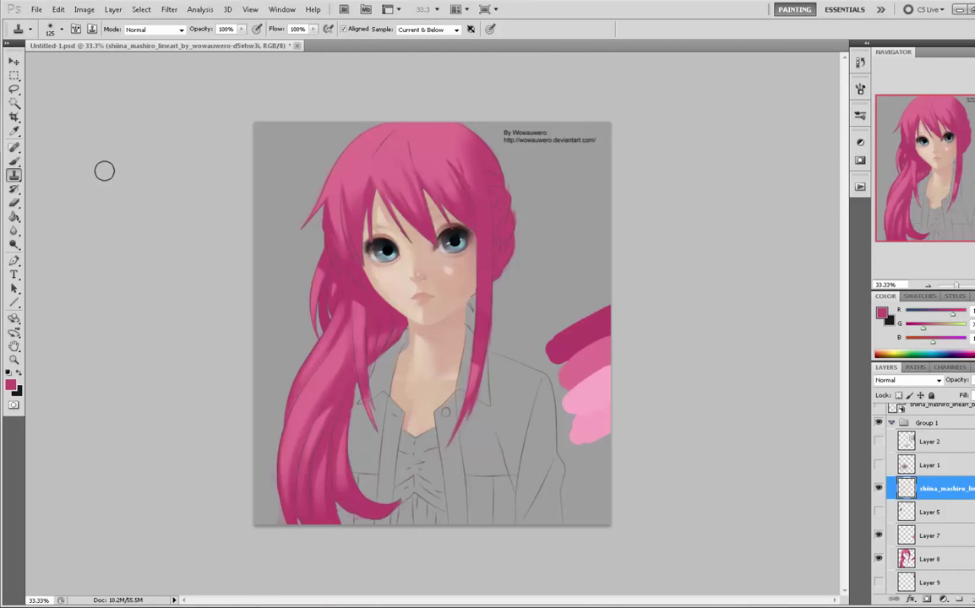
{"action": "left_click", "coordinate": [17, 174]}
{"action": "left_click", "coordinate": [13, 161]}
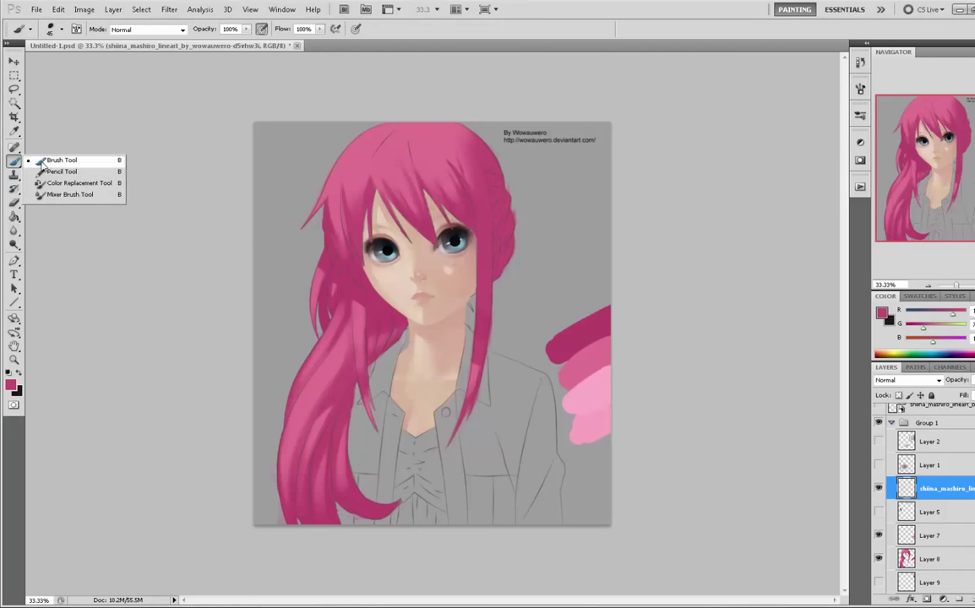
{"action": "left_click", "coordinate": [79, 174]}
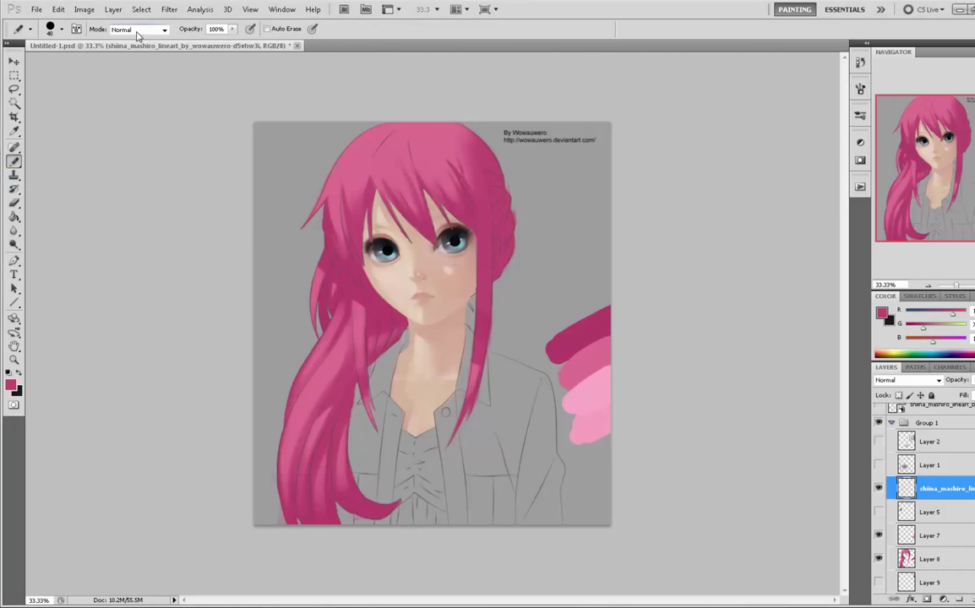
{"action": "left_click", "coordinate": [135, 29]}
{"action": "left_click", "coordinate": [126, 37]}
{"action": "left_click", "coordinate": [15, 161]}
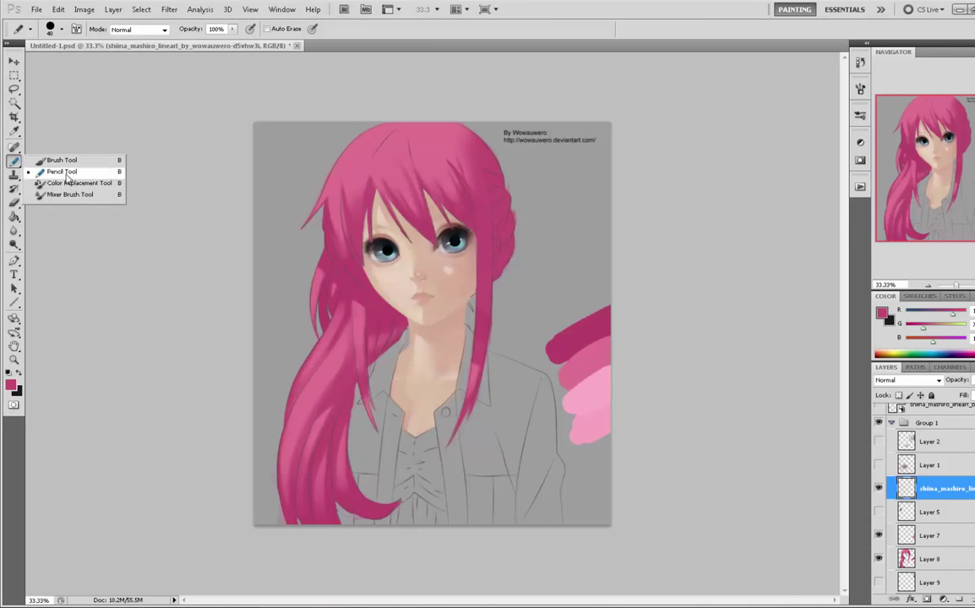
- Recolour the line art layer over the hair with a size 250 Color Replacement tool, first in Luminosity mode, then in Color mode
{"action": "left_click", "coordinate": [80, 185]}
{"action": "left_click", "coordinate": [122, 30]}
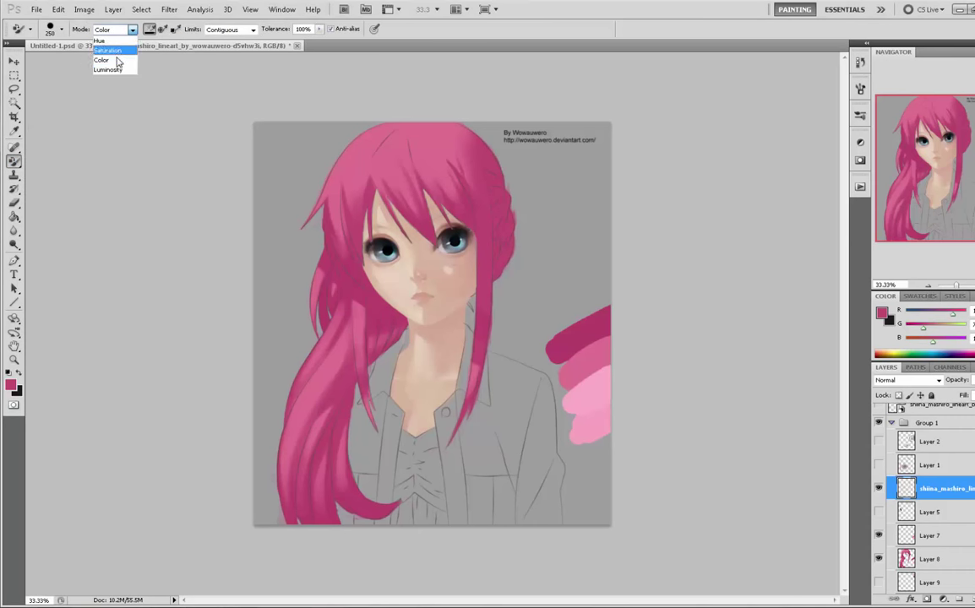
{"action": "left_click", "coordinate": [108, 70]}
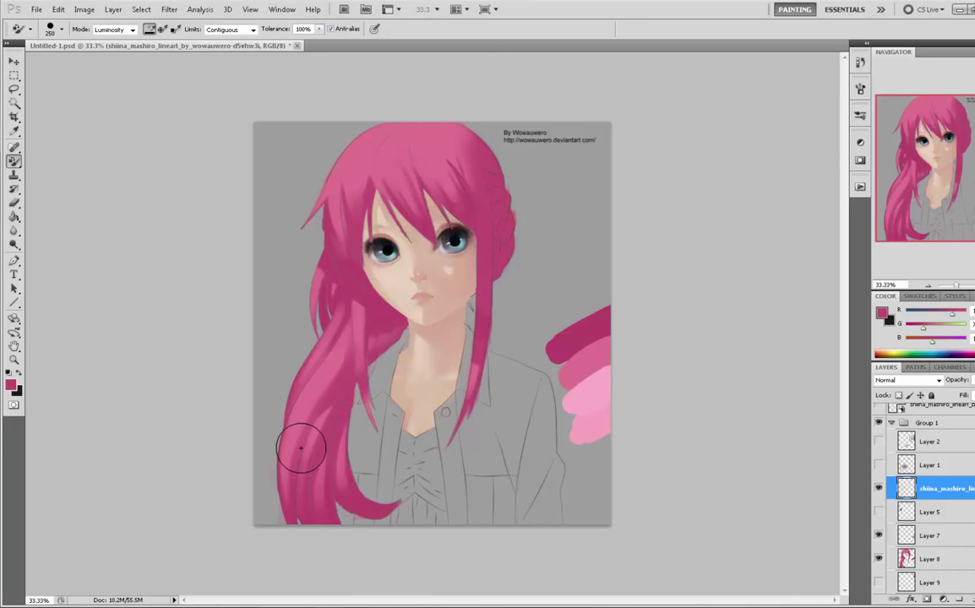
{"action": "left_click_drag", "start_coordinate": [291, 493], "coordinate": [283, 427]}
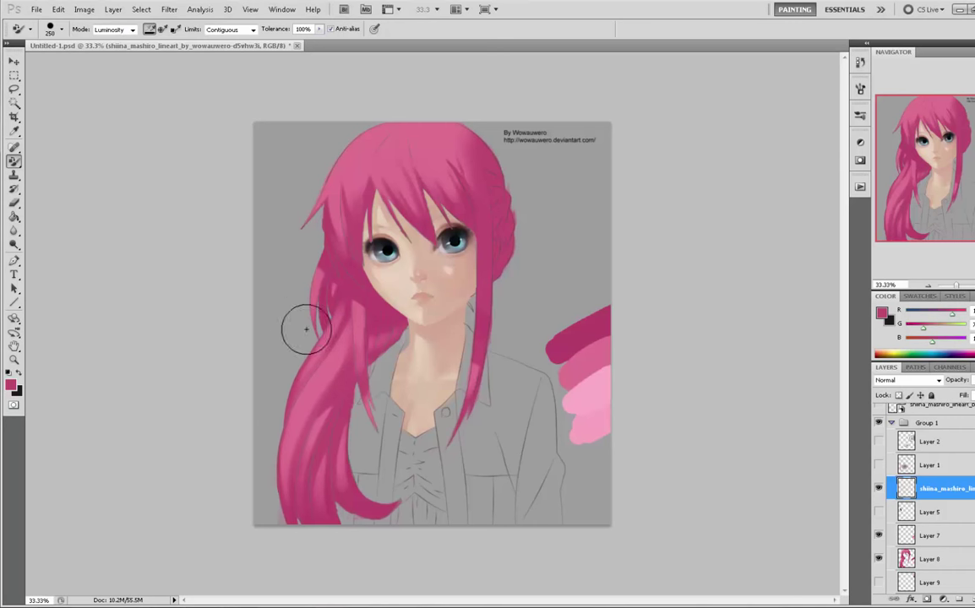
{"action": "mouse_move", "coordinate": [321, 358]}
{"action": "left_mouse_down"}
{"action": "mouse_move", "coordinate": [343, 317]}
{"action": "mouse_move", "coordinate": [309, 232]}
{"action": "mouse_move", "coordinate": [300, 239]}
{"action": "left_mouse_up"}
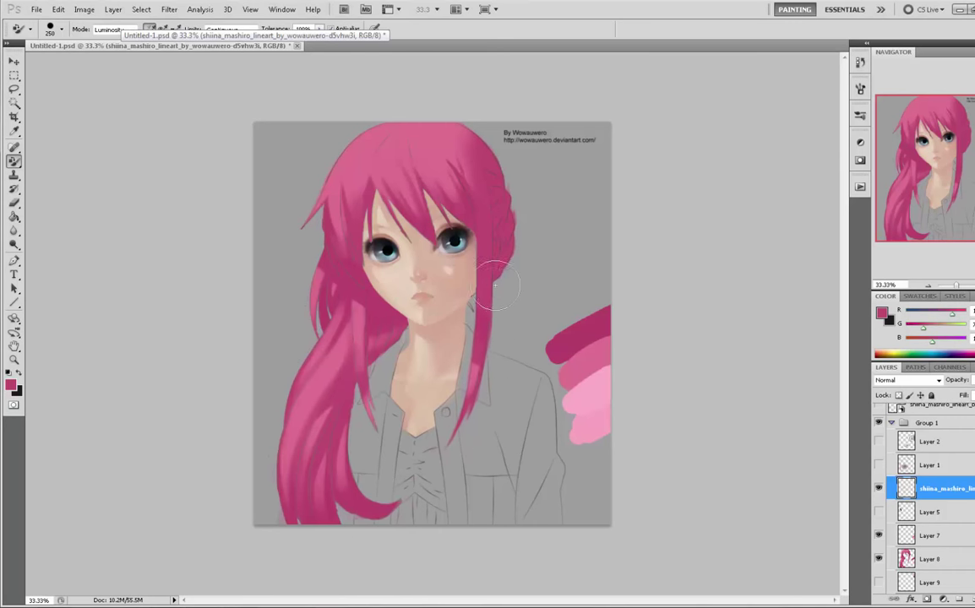
{"action": "mouse_move", "coordinate": [479, 237]}
{"action": "left_mouse_down"}
{"action": "mouse_move", "coordinate": [504, 269]}
{"action": "mouse_move", "coordinate": [507, 218]}
{"action": "mouse_move", "coordinate": [491, 160]}
{"action": "mouse_move", "coordinate": [495, 213]}
{"action": "mouse_move", "coordinate": [395, 149]}
{"action": "mouse_move", "coordinate": [426, 134]}
{"action": "mouse_move", "coordinate": [351, 185]}
{"action": "mouse_move", "coordinate": [343, 151]}
{"action": "left_mouse_up"}
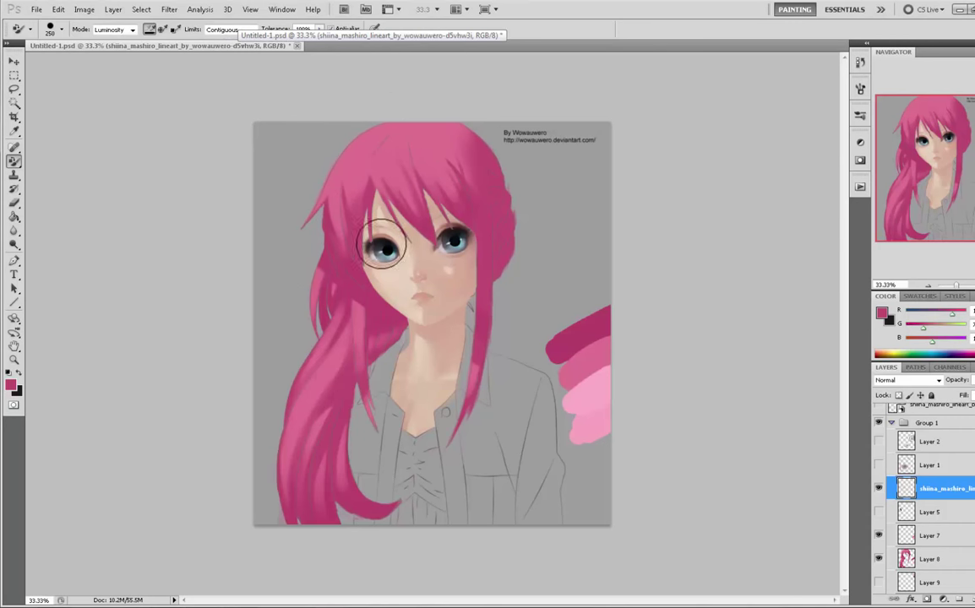
{"action": "left_click", "coordinate": [110, 29]}
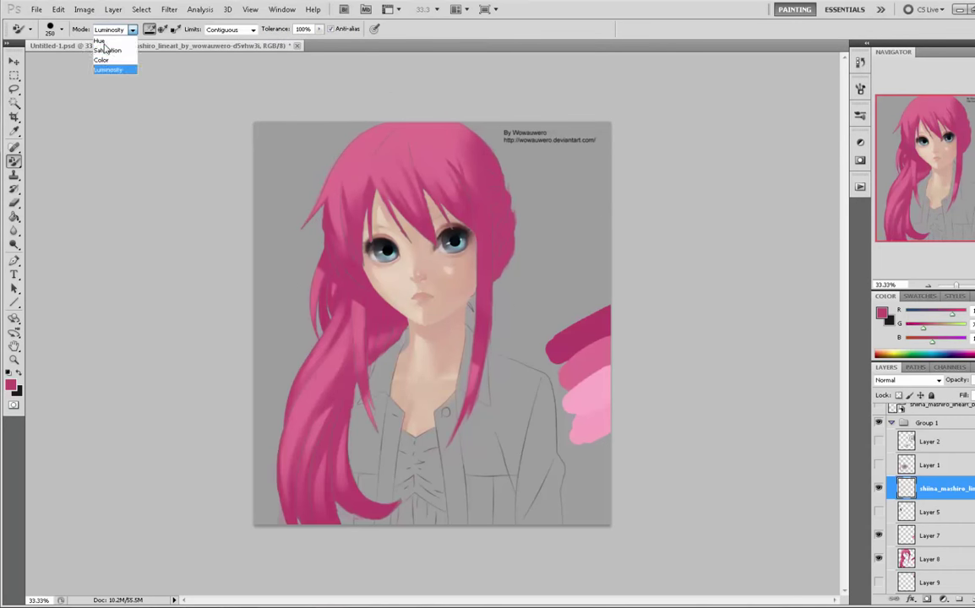
{"action": "left_click", "coordinate": [108, 61]}
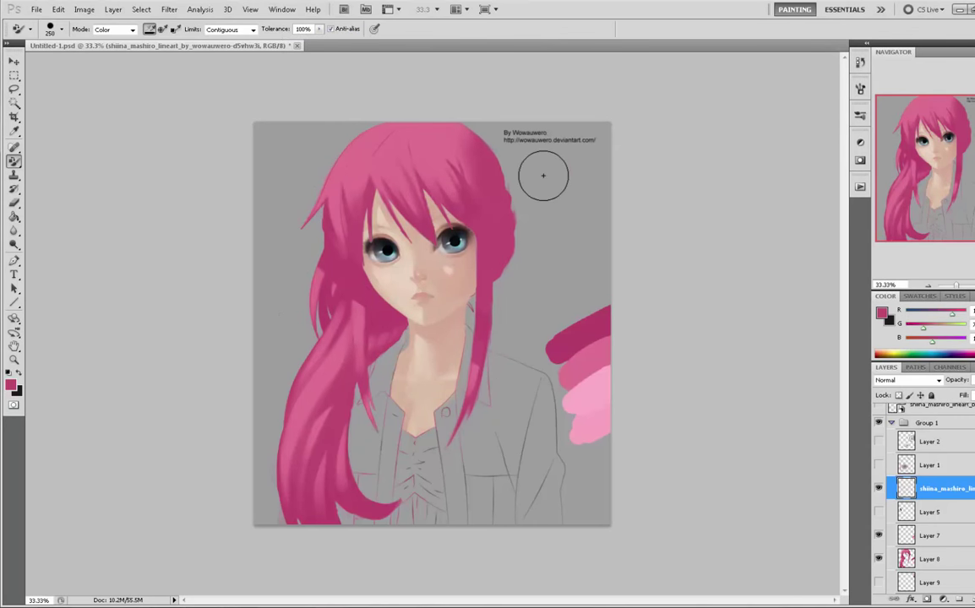
- Check the line art layer for a leftover selection and switch back to the regular Brush tool
{"action": "key", "text": "m"}
{"action": "right_click", "coordinate": [490, 210]}
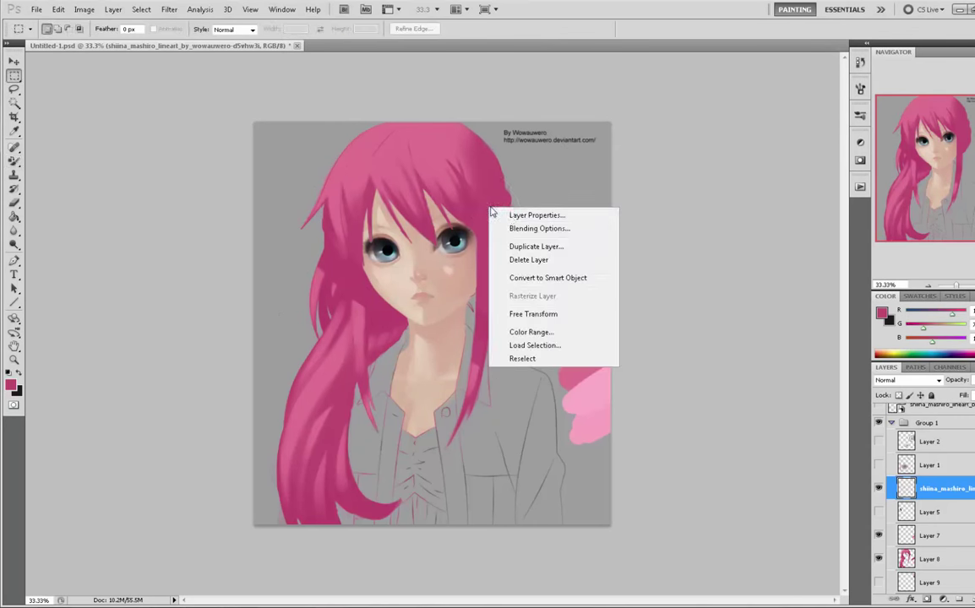
{"action": "left_click", "coordinate": [717, 241]}
{"action": "key", "text": "b"}
{"action": "left_click_drag", "start_coordinate": [14, 160], "coordinate": [67, 158]}
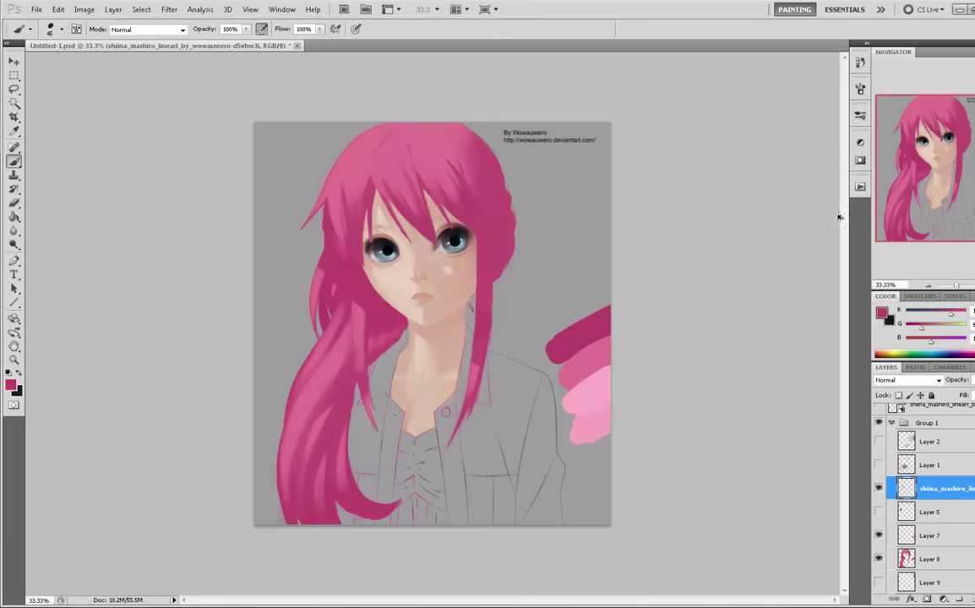
- Revert the history to the last Color Replacement state, discarding the brush strokes on the line art layer, and select Layer 7
{"action": "left_click", "coordinate": [860, 62]}
{"action": "left_click", "coordinate": [776, 231]}
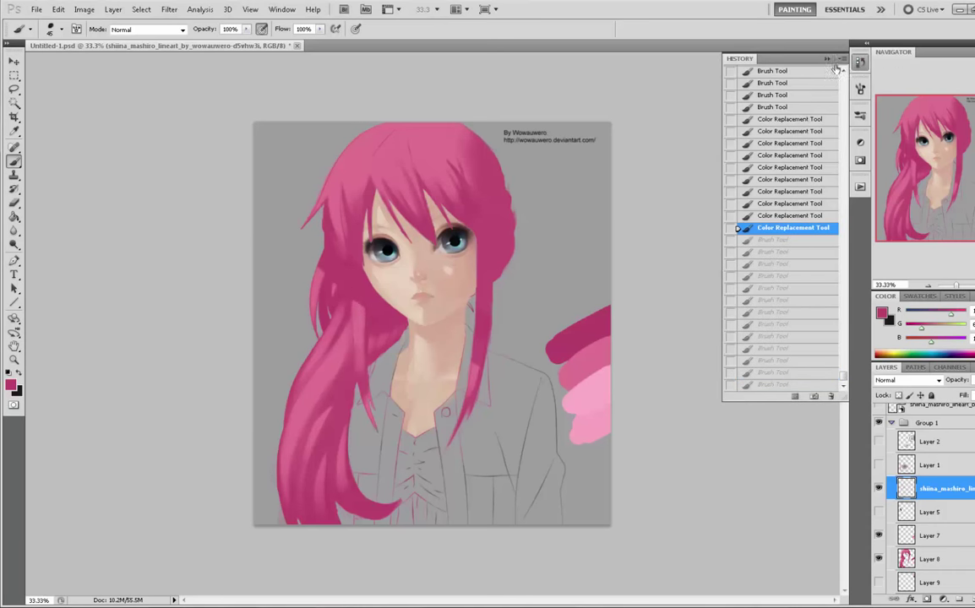
{"action": "left_click", "coordinate": [860, 62]}
{"action": "left_click", "coordinate": [921, 541]}
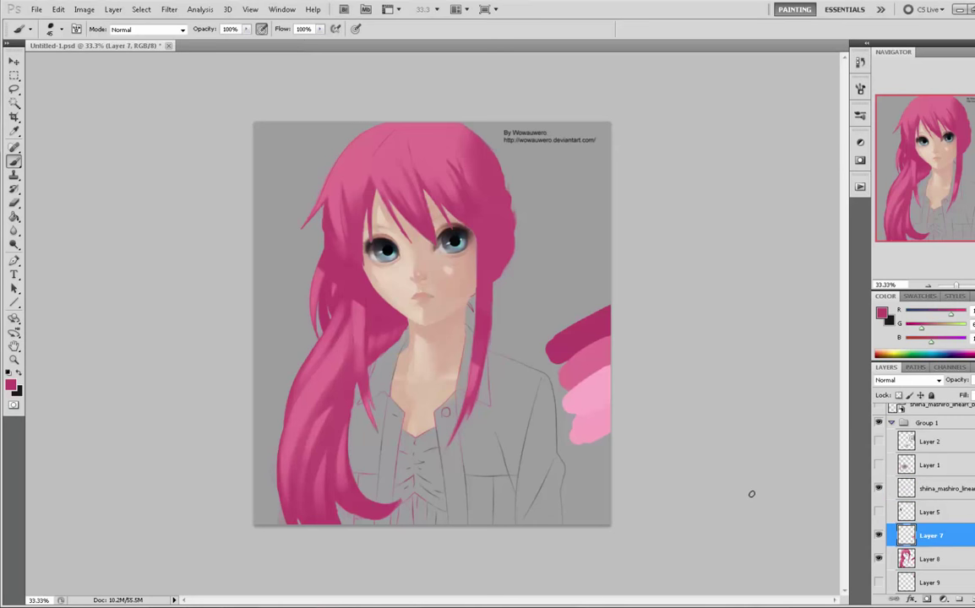
- Darken the line art layer over the hair with a size 600 Burn tool set to Midtones at 21% exposure
{"action": "left_click", "coordinate": [925, 561]}
{"action": "left_click", "coordinate": [318, 253], "text": "alt"}
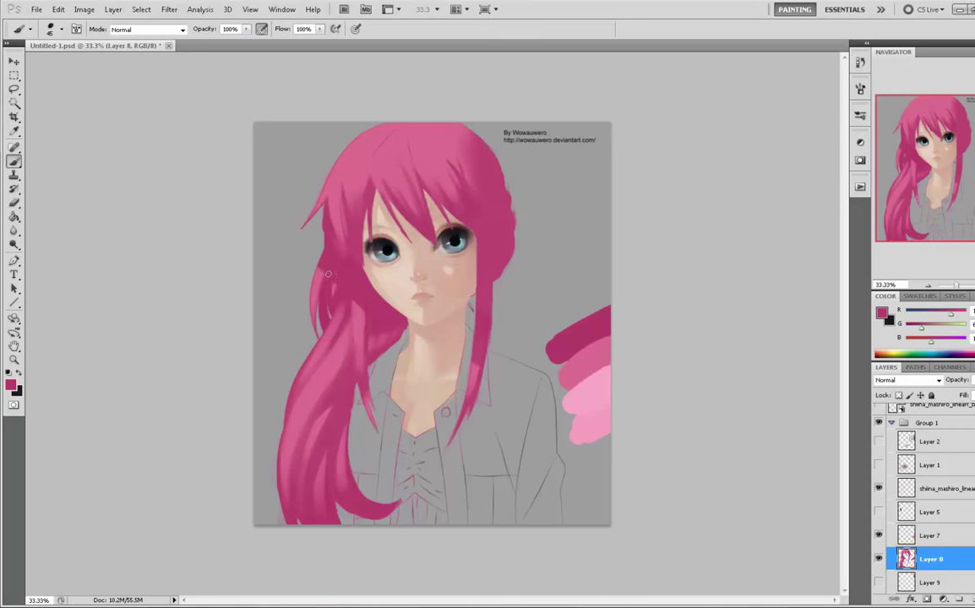
{"action": "right_click", "coordinate": [13, 245]}
{"action": "left_click", "coordinate": [52, 244]}
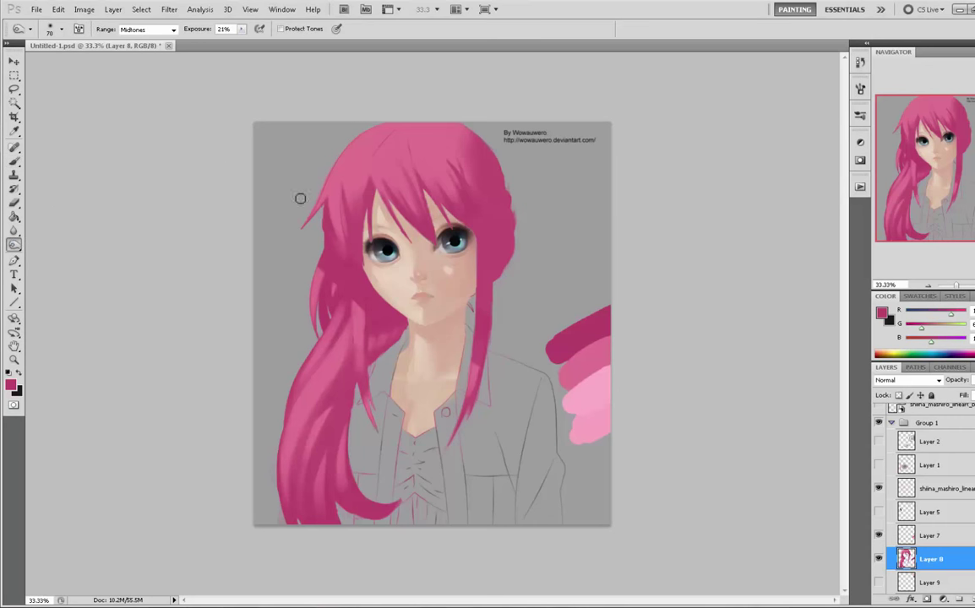
{"action": "left_click", "coordinate": [923, 498]}
{"action": "key", "text": "bracketright"}
{"action": "key", "text": "bracketright"}
{"action": "key", "text": "bracketright"}
{"action": "key", "text": "bracketright"}
{"action": "key", "text": "bracketright"}
{"action": "key", "text": "bracketright"}
{"action": "key", "text": "bracketright"}
{"action": "key", "text": "bracketright"}
{"action": "key", "text": "bracketright"}
{"action": "key", "text": "bracketright"}
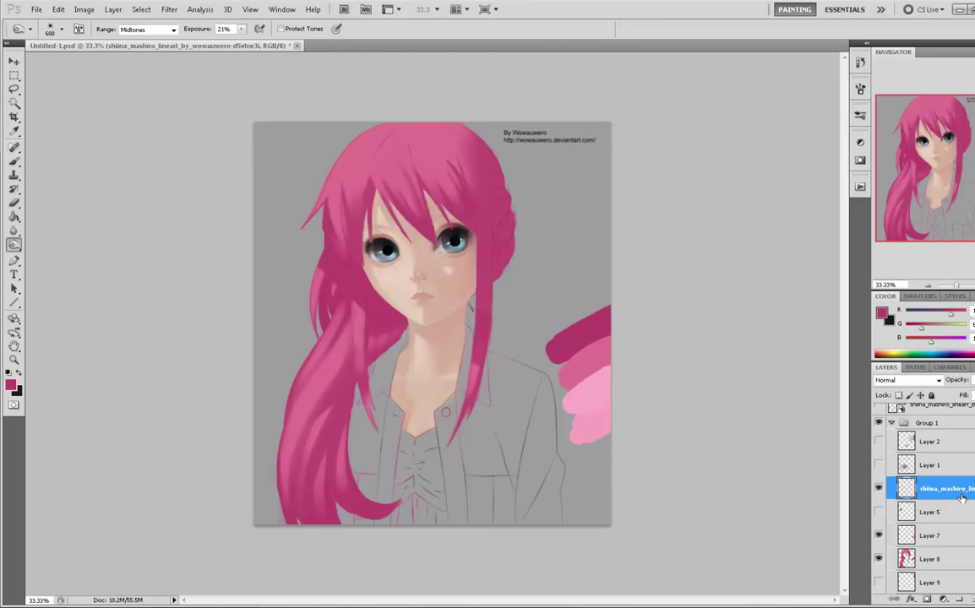
- Move the line art layer directly above Layer 8 and merge it down into the hair
{"action": "left_click_drag", "start_coordinate": [961, 498], "coordinate": [952, 540]}
{"action": "right_click", "coordinate": [949, 537]}
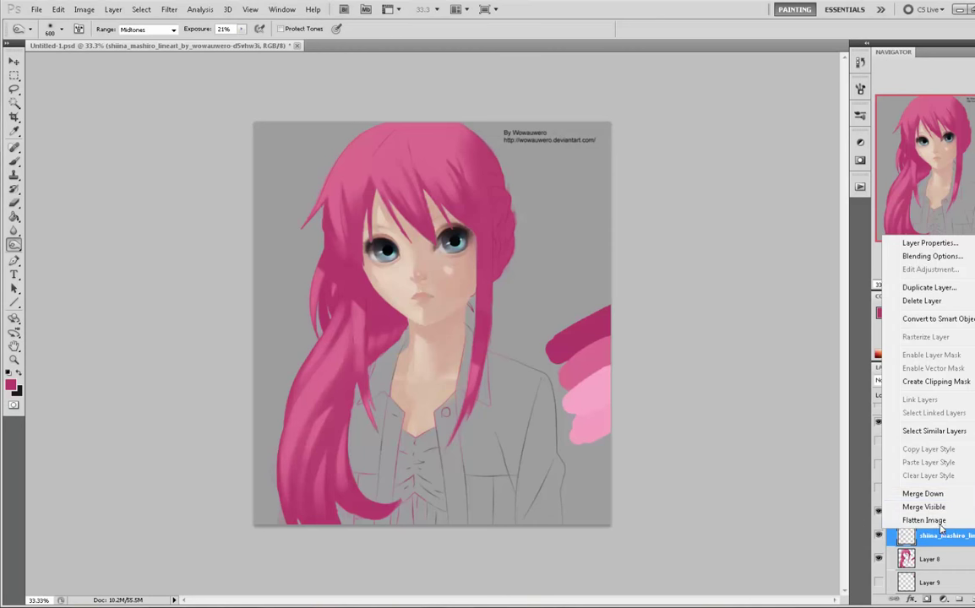
{"action": "left_click", "coordinate": [923, 493]}
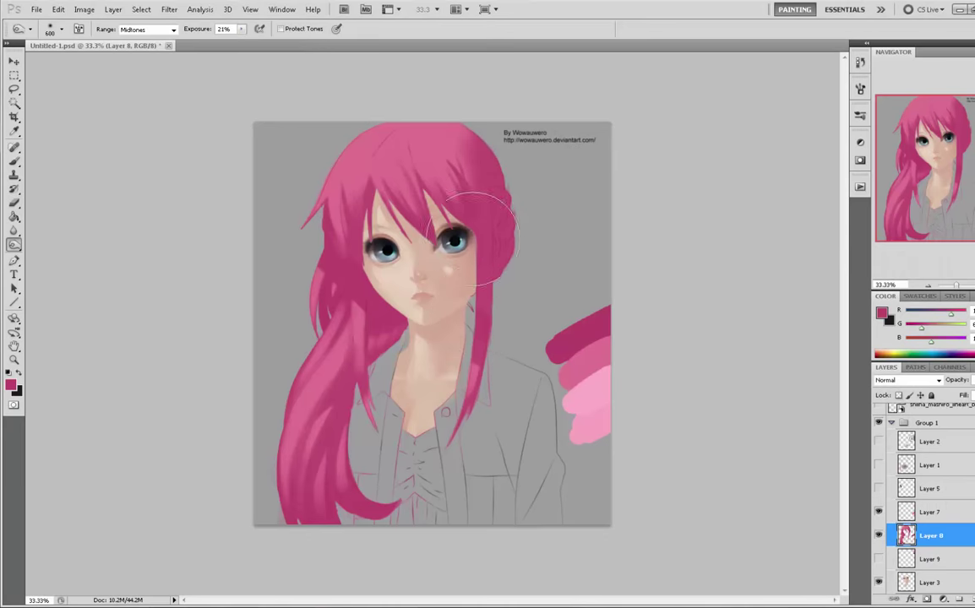
- Touch up the forehead skin between the bangs on Layer 3 with the Brush, sampling nearby skin tones
{"action": "key", "text": "b"}
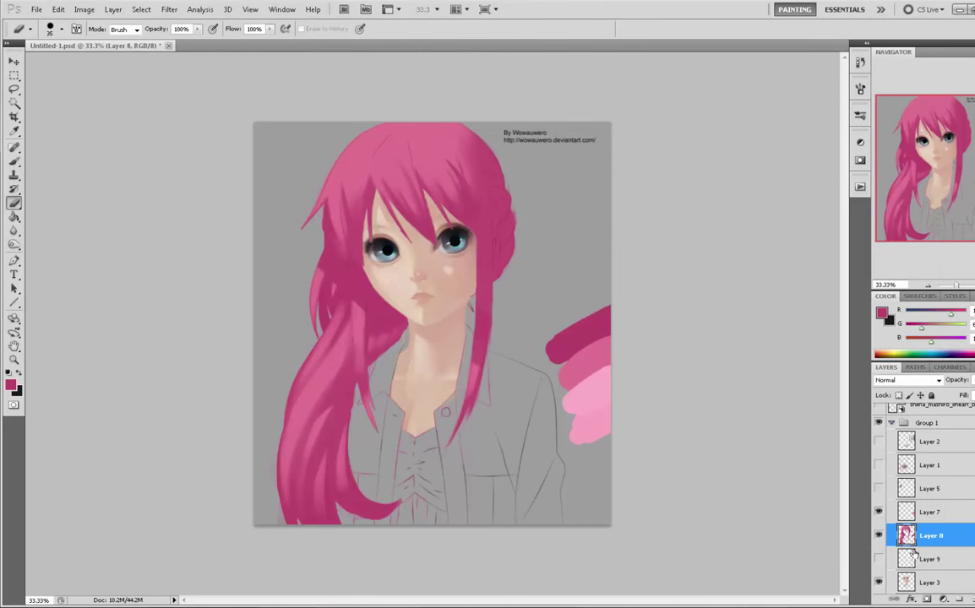
{"action": "left_click", "coordinate": [930, 582]}
{"action": "key", "text": "b"}
{"action": "left_click", "coordinate": [415, 243], "text": "alt"}
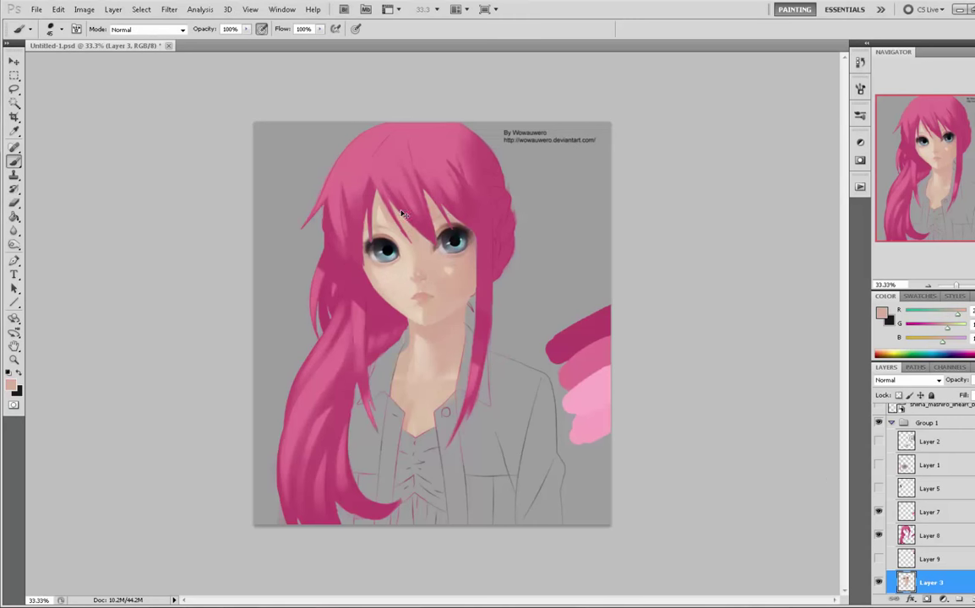
{"action": "left_click", "coordinate": [405, 239], "text": "alt"}
{"action": "left_click", "coordinate": [403, 223], "text": "alt"}
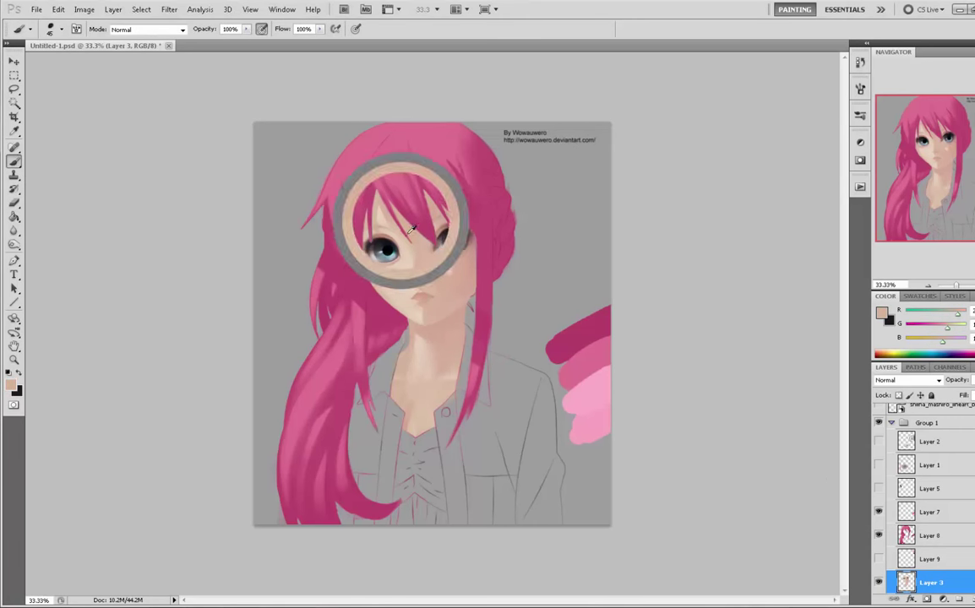
{"action": "left_click", "coordinate": [427, 197], "text": "alt"}
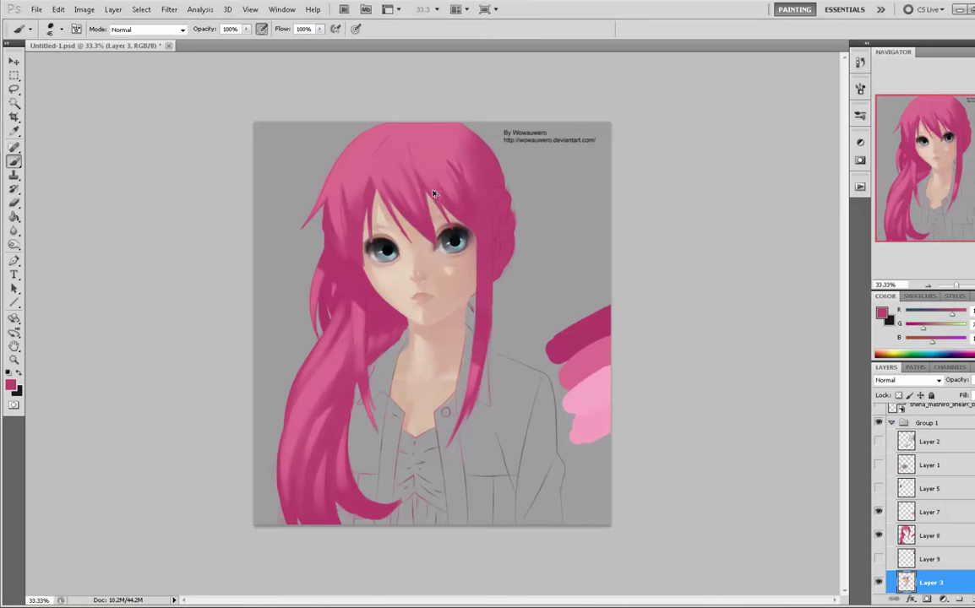
{"action": "left_click", "coordinate": [420, 199], "text": "alt"}
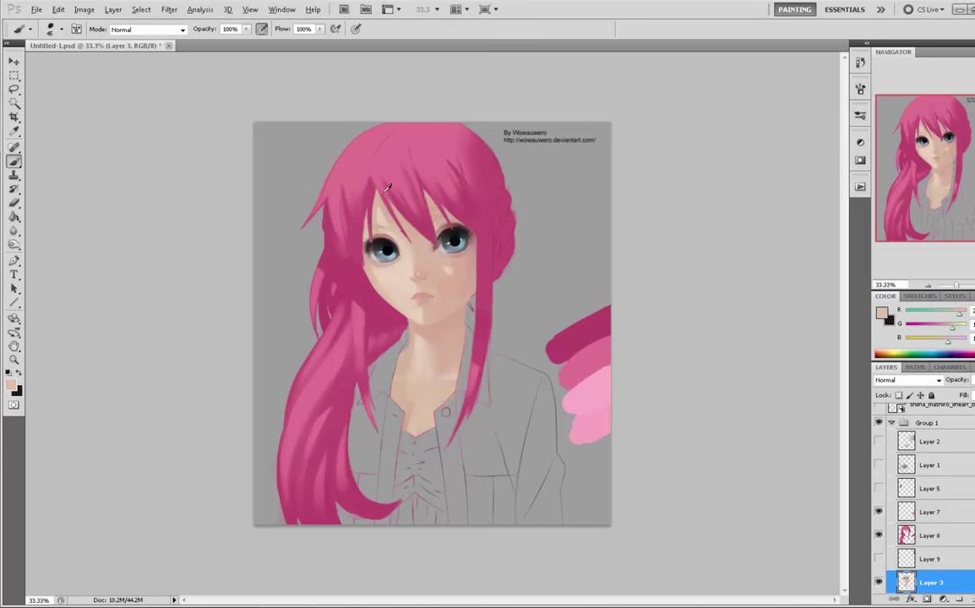
- Hide the Layer 8 hair and fill in the upper forehead on Layer 3 with sampled skin tones
{"action": "left_click", "coordinate": [338, 181], "text": "alt"}
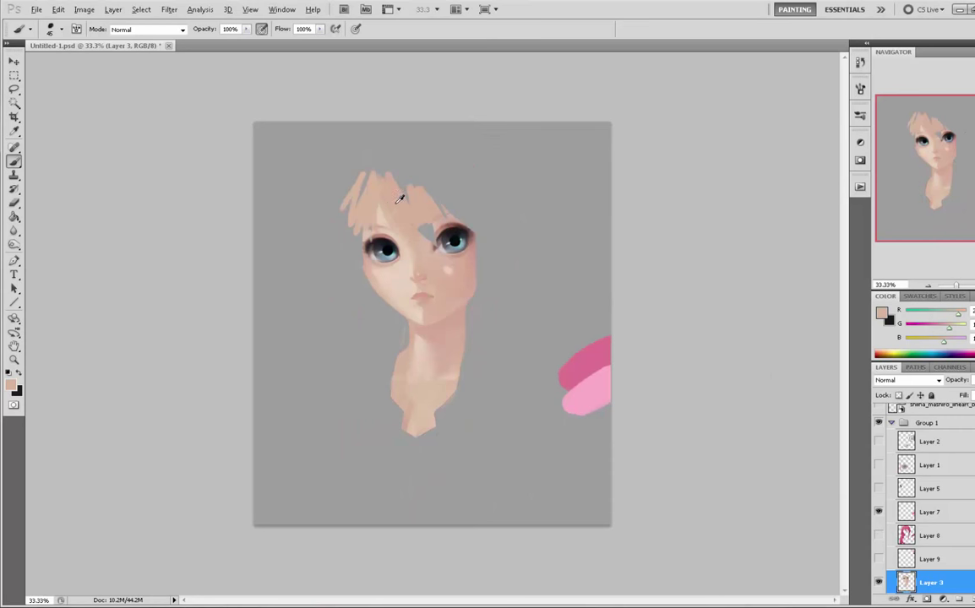
{"action": "left_click", "coordinate": [378, 232], "text": "alt"}
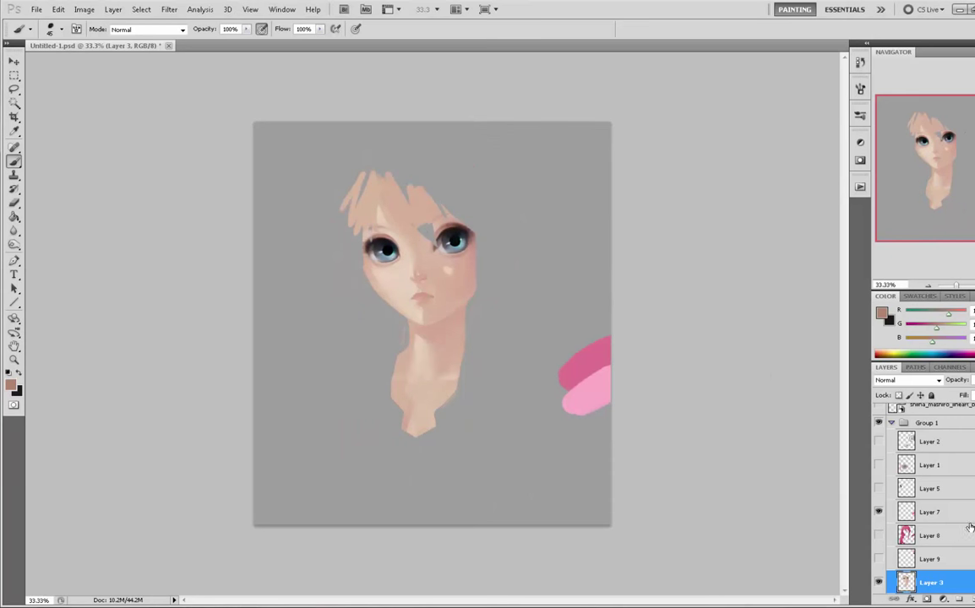
{"action": "left_click", "coordinate": [380, 177], "text": "alt"}
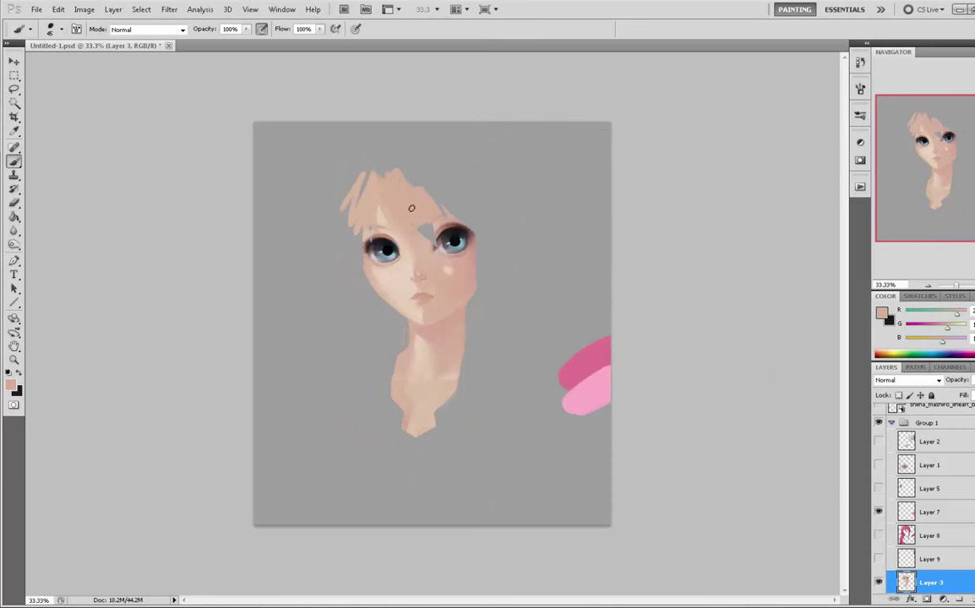
{"action": "left_click_drag", "start_coordinate": [429, 195], "coordinate": [409, 180]}
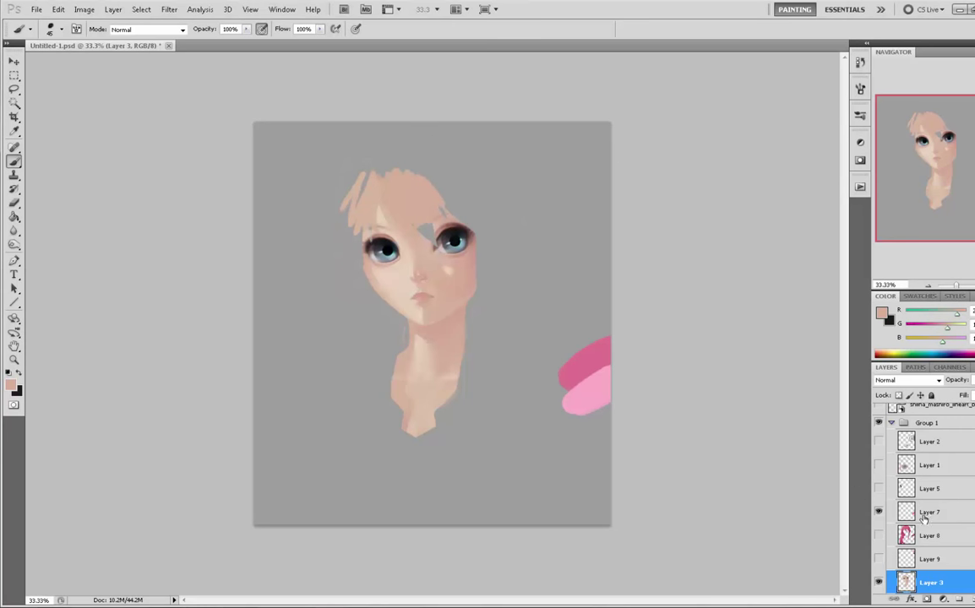
- Add a new layer between Layer 3 and the grey Layer 0
{"action": "scroll", "coordinate": [948, 564], "scroll_direction": "down", "scroll_amount": 2}
{"action": "left_click", "coordinate": [948, 563]}
{"action": "left_click", "coordinate": [974, 599]}
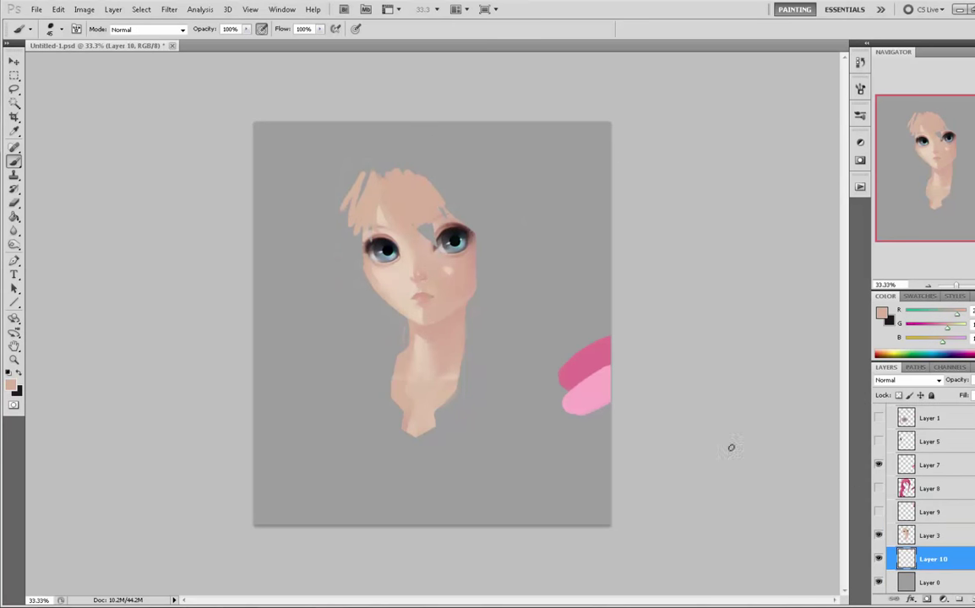
- Paint behind the outer corner of the left-hand eye on Layer 10 with sampled brown, near-black and skin tones
{"action": "left_click", "coordinate": [359, 249], "text": "alt"}
{"action": "left_click", "coordinate": [339, 212], "text": "alt"}
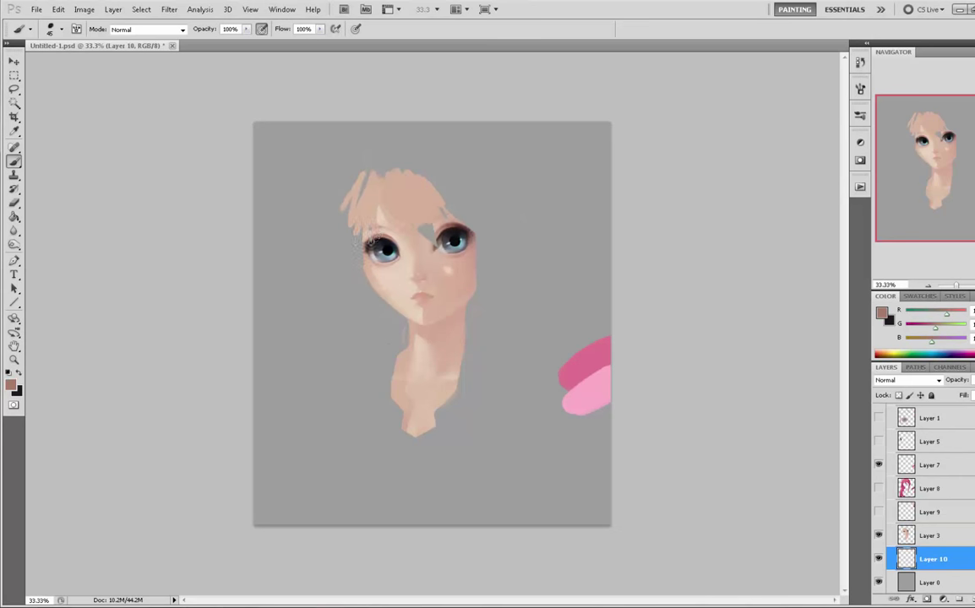
{"action": "left_click", "coordinate": [369, 245], "text": "alt"}
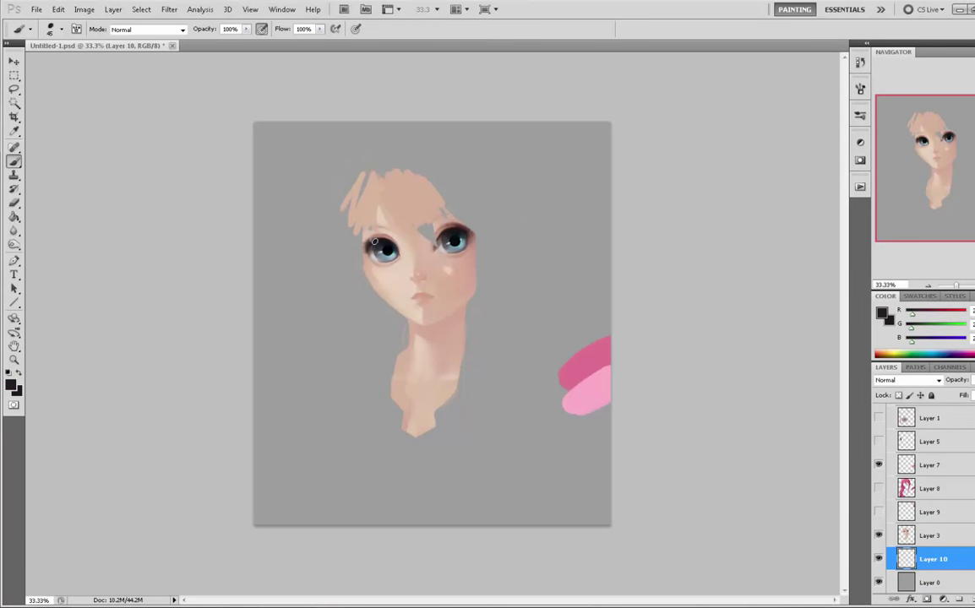
{"action": "left_click", "coordinate": [380, 241], "text": "alt"}
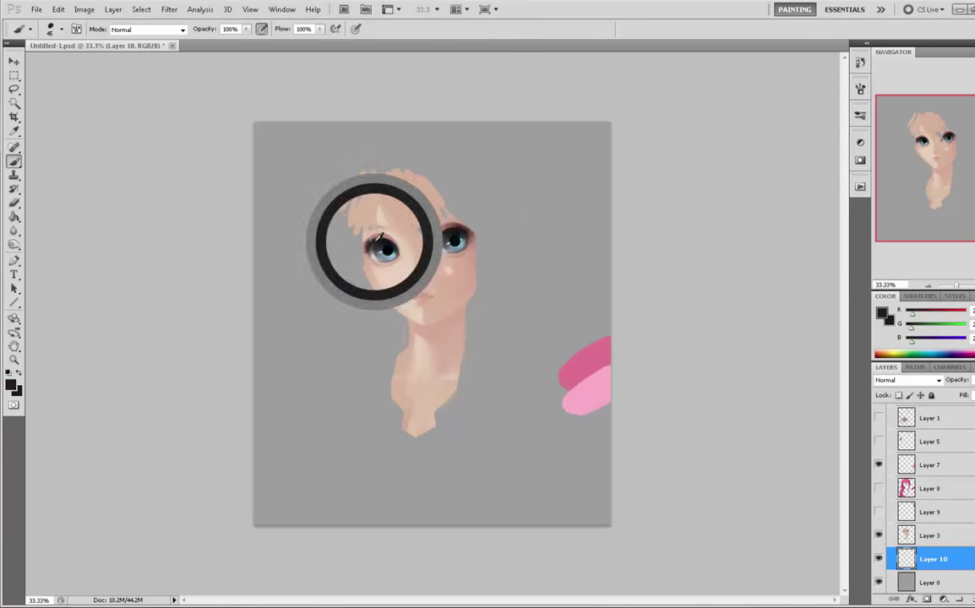
{"action": "left_click", "coordinate": [381, 225], "text": "alt"}
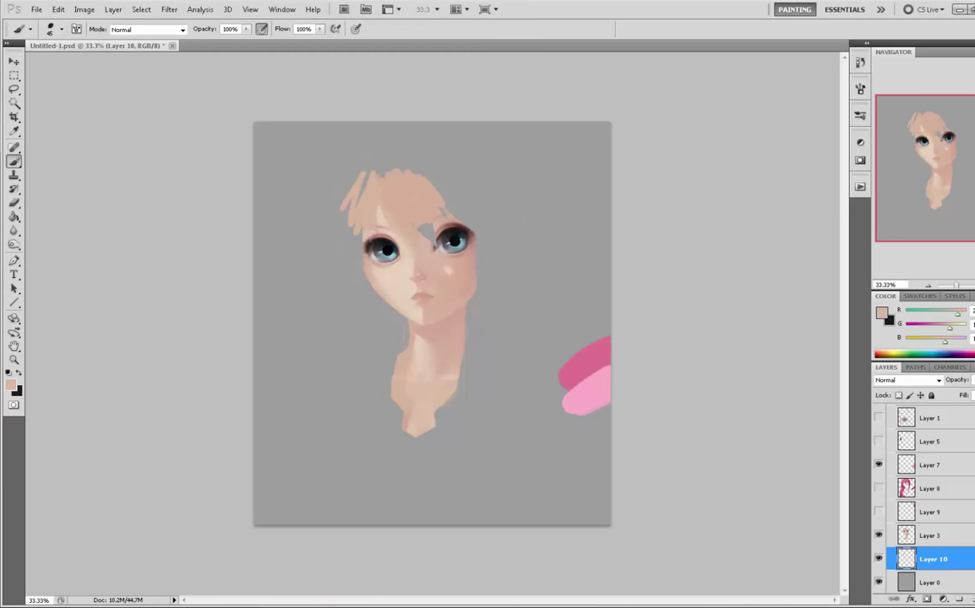
{"action": "left_click", "coordinate": [339, 216], "text": "alt"}
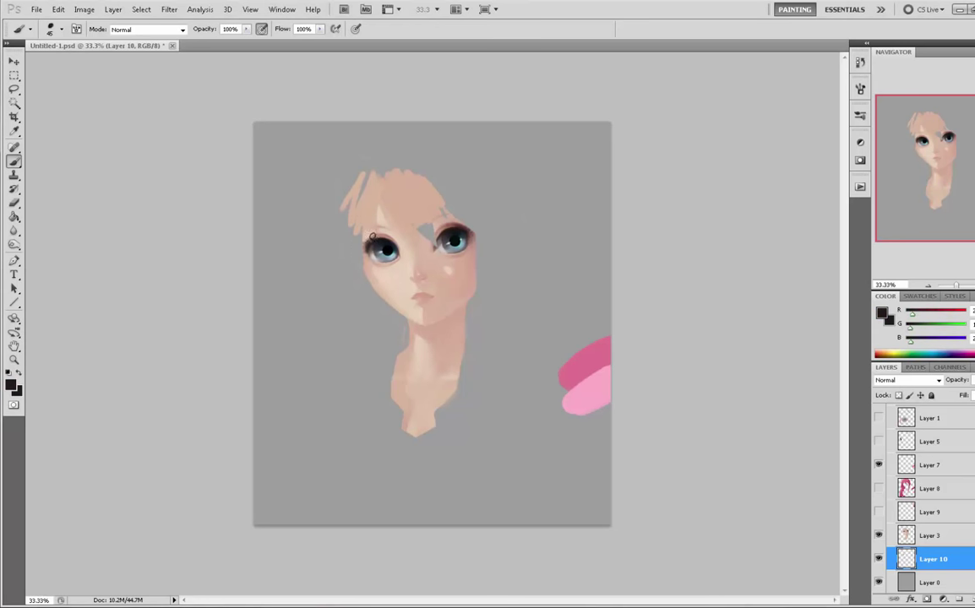
{"action": "left_click", "coordinate": [338, 212], "text": "alt"}
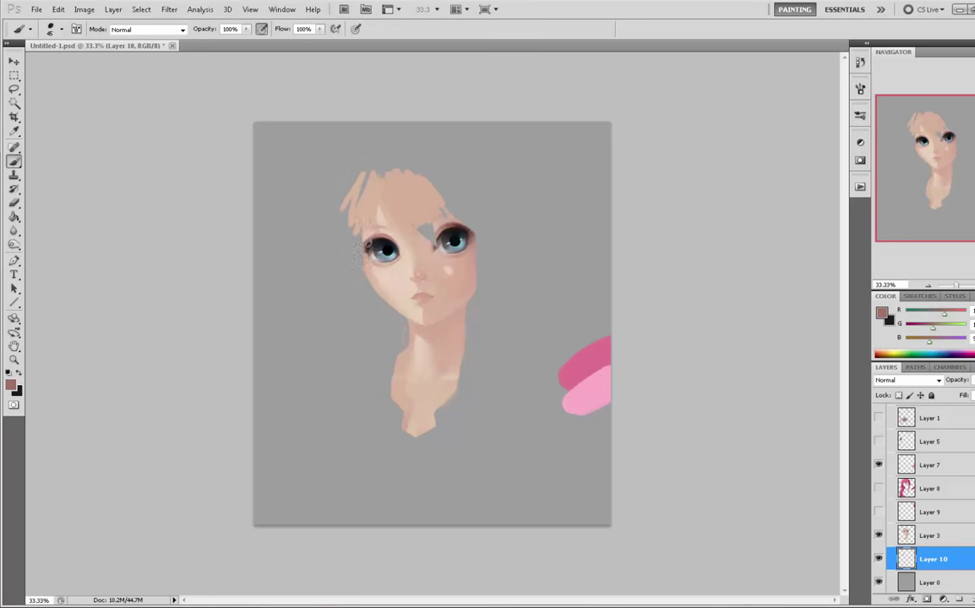
{"action": "left_click", "coordinate": [374, 241], "text": "alt"}
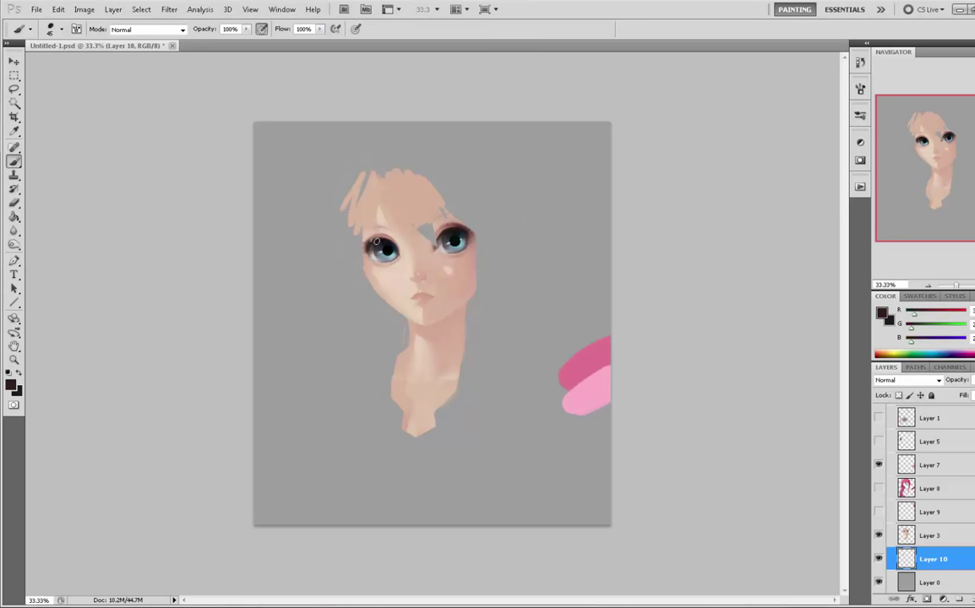
- Fill the grey gap beside the inner corner of the right-hand eye on Layer 10 with sampled dark brown and skin tones
{"action": "left_click", "coordinate": [439, 235], "text": "alt"}
{"action": "left_click", "coordinate": [438, 240], "text": "alt"}
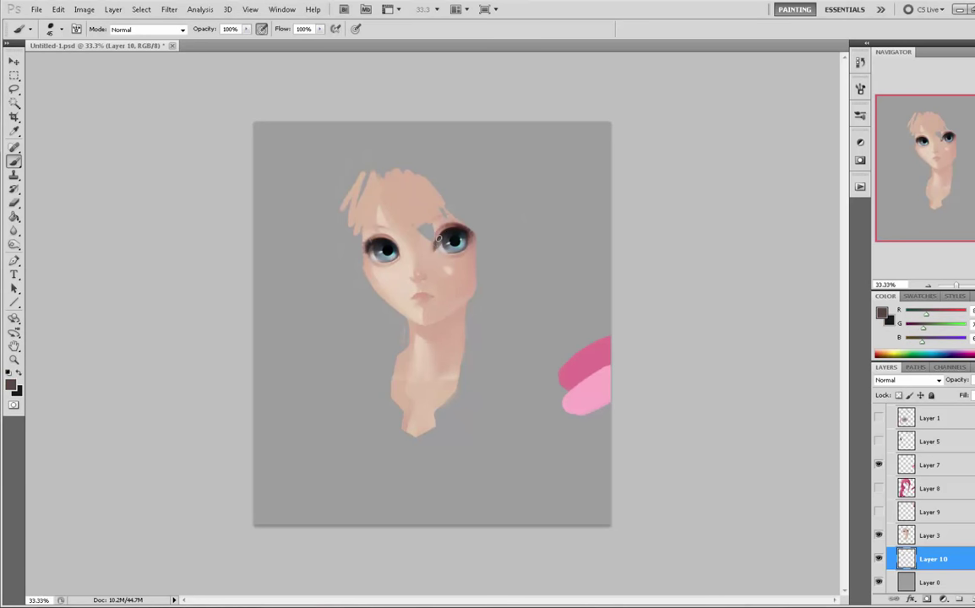
{"action": "left_click", "coordinate": [386, 229], "text": "alt"}
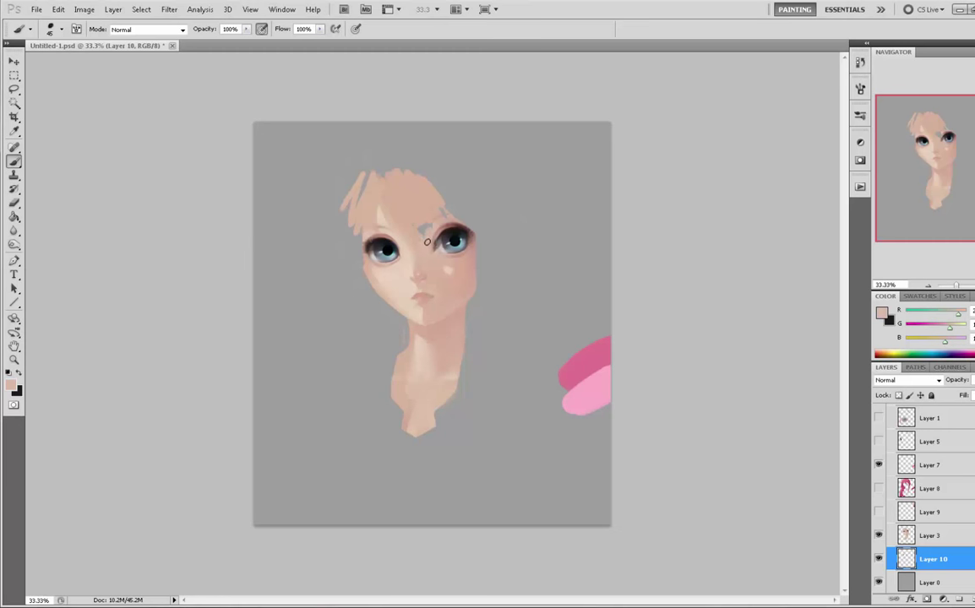
{"action": "left_click_drag", "start_coordinate": [418, 226], "coordinate": [423, 245]}
{"action": "left_click", "coordinate": [405, 211], "text": "alt"}
{"action": "left_click", "coordinate": [430, 232], "text": "alt"}
{"action": "left_click", "coordinate": [434, 225], "text": "alt"}
- Return to the Brush and extend the forehead skin above the right-hand eye on Layer 10 with a sampled skin tone
{"action": "key", "text": "m"}
{"action": "right_click", "coordinate": [431, 211]}
{"action": "left_click", "coordinate": [728, 230]}
{"action": "key", "text": "b"}
{"action": "left_click", "coordinate": [422, 209], "text": "alt"}
{"action": "left_click_drag", "start_coordinate": [445, 205], "coordinate": [435, 189]}
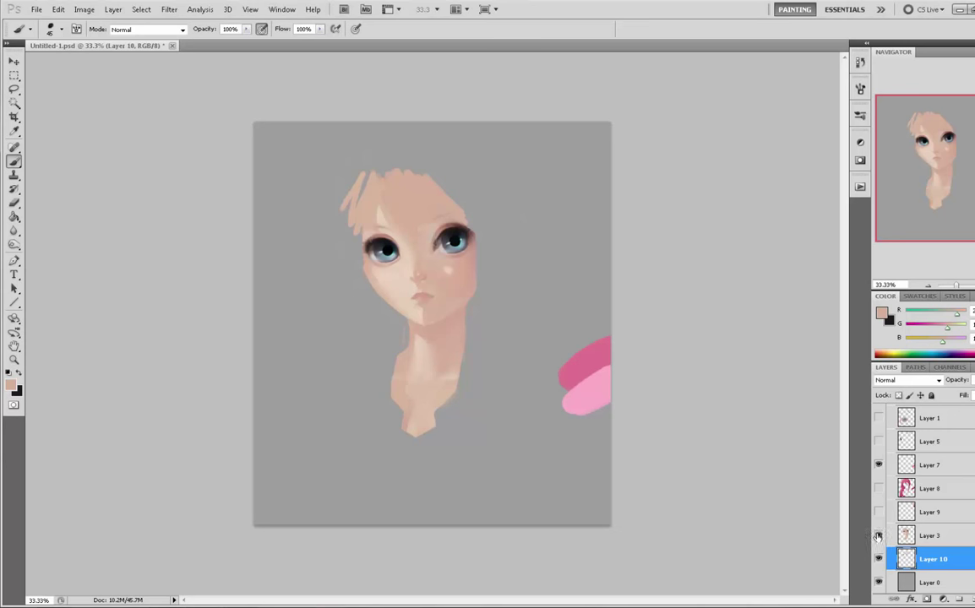
- Try to merge Layer 3 with Layer 10
{"action": "right_click", "coordinate": [934, 538]}
{"action": "left_click", "coordinate": [945, 507]}
{"action": "key", "text": "ctrl+e"}
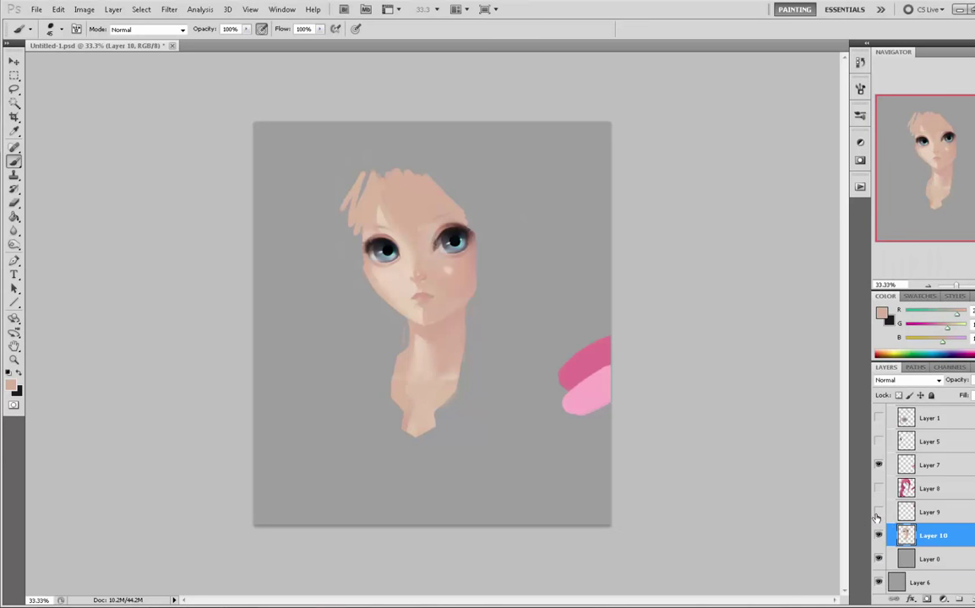
- Duplicate Layer 10 and merge the copy back down into the original
{"action": "right_click", "coordinate": [883, 557]}
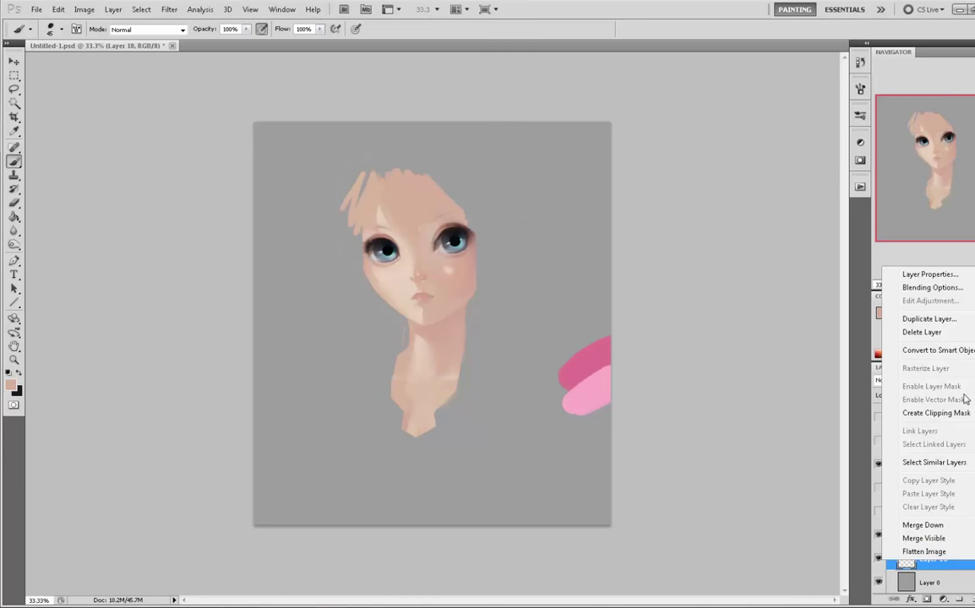
{"action": "left_click", "coordinate": [957, 325]}
{"action": "left_click", "coordinate": [840, 223]}
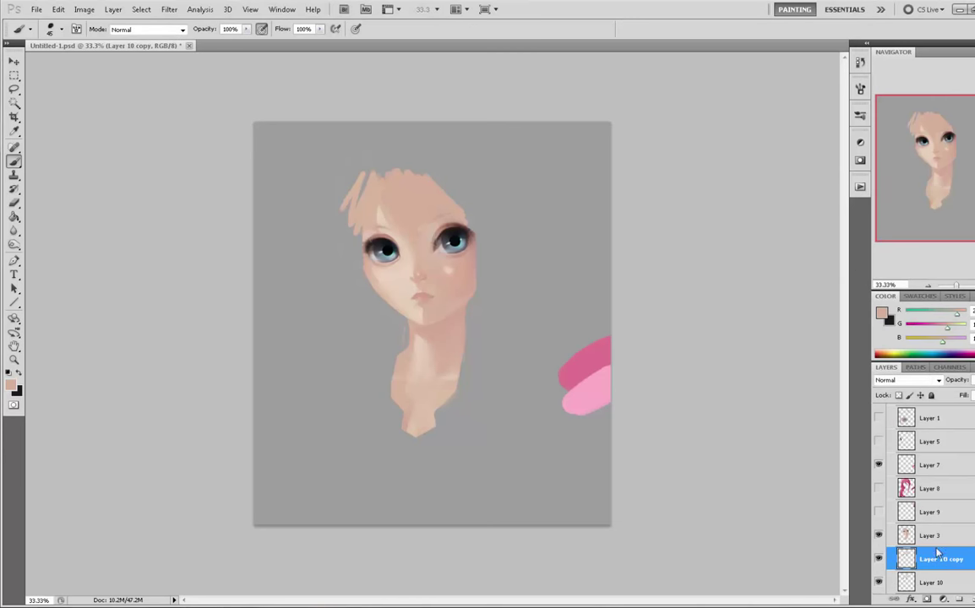
{"action": "right_click", "coordinate": [938, 556]}
{"action": "left_click", "coordinate": [896, 522]}
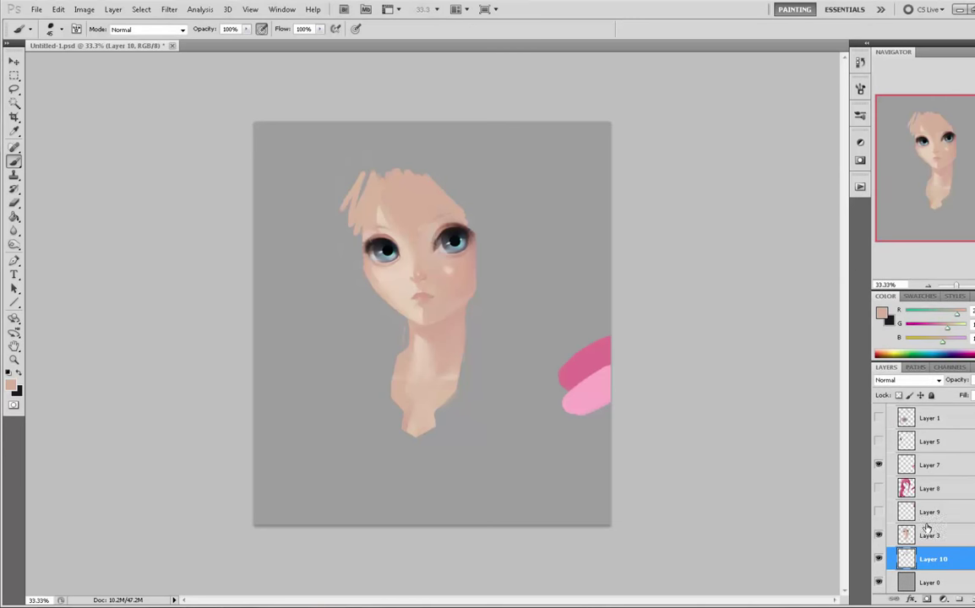
- Toggle Layer 3's visibility to check the strokes beneath it, and merge Layer 3 down into Layer 10
{"action": "left_click", "coordinate": [879, 536]}
{"action": "left_click", "coordinate": [879, 536]}
{"action": "left_click", "coordinate": [879, 536]}
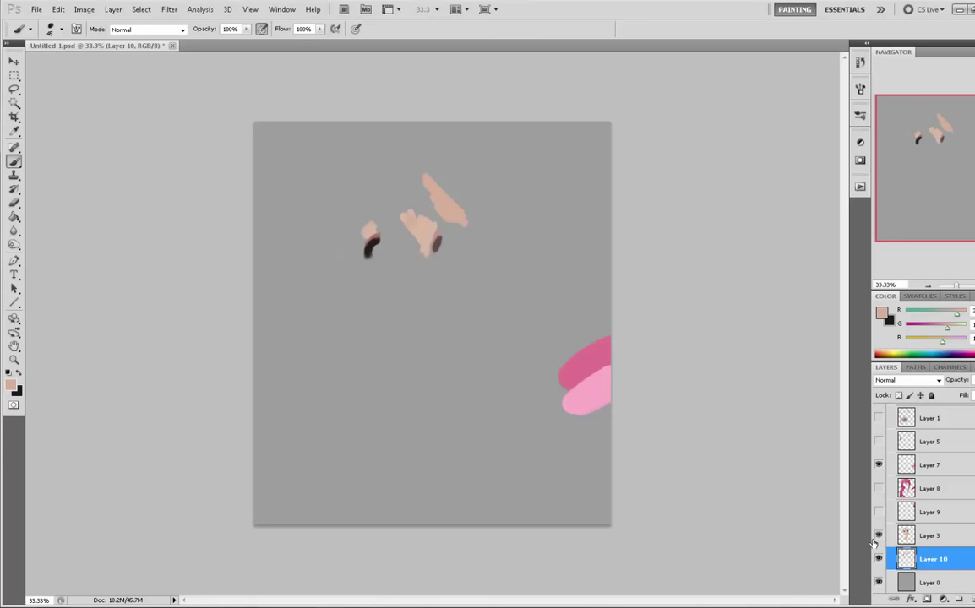
{"action": "left_click", "coordinate": [879, 536]}
{"action": "left_click", "coordinate": [878, 535]}
{"action": "left_click", "coordinate": [879, 538]}
{"action": "right_click", "coordinate": [885, 532]}
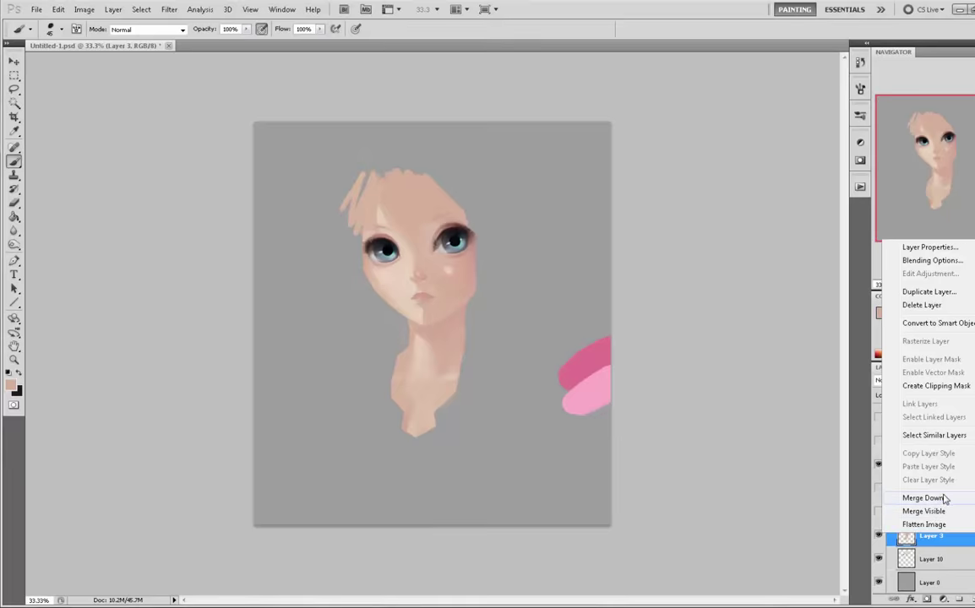
{"action": "left_click", "coordinate": [922, 498]}
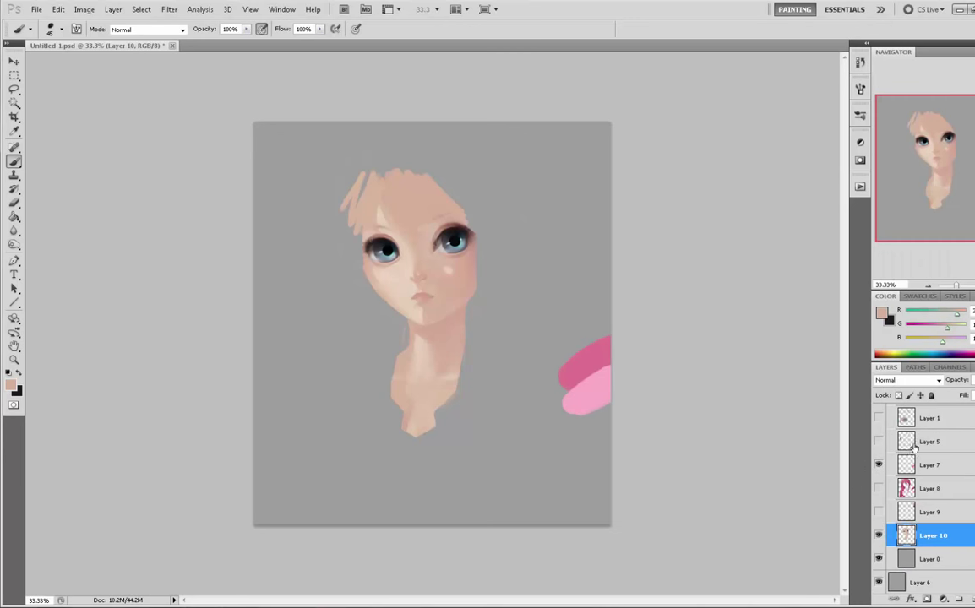
- Show the pink hair on Layer 8, select that layer and continue painting the bangs with a sampled dark pink
{"action": "scroll", "coordinate": [914, 448], "scroll_direction": "up", "scroll_amount": 2}
{"action": "scroll", "coordinate": [922, 500], "scroll_direction": "down", "scroll_amount": 2}
{"action": "left_click", "coordinate": [878, 488]}
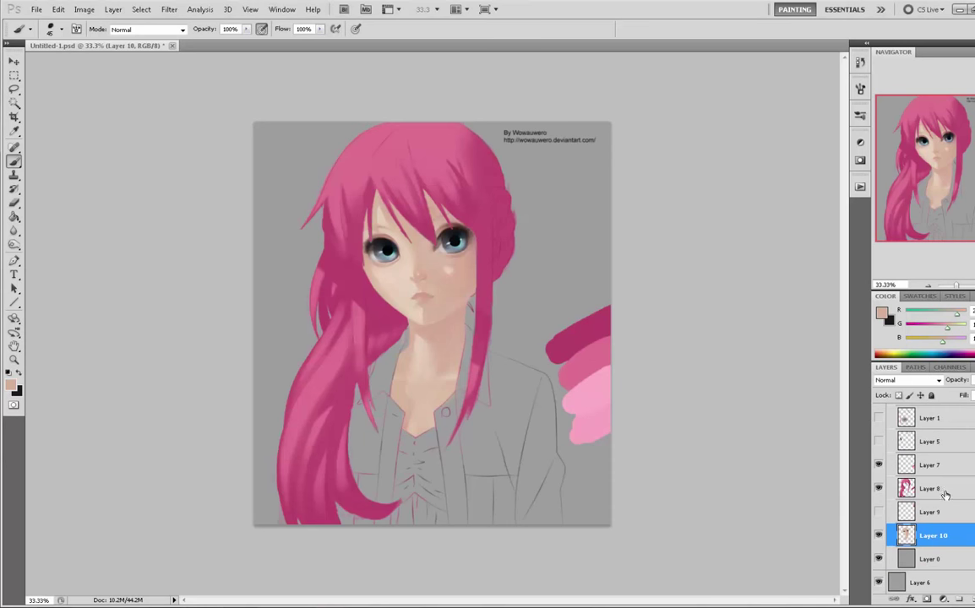
{"action": "left_click", "coordinate": [929, 488]}
{"action": "left_click", "coordinate": [379, 199], "text": "alt"}
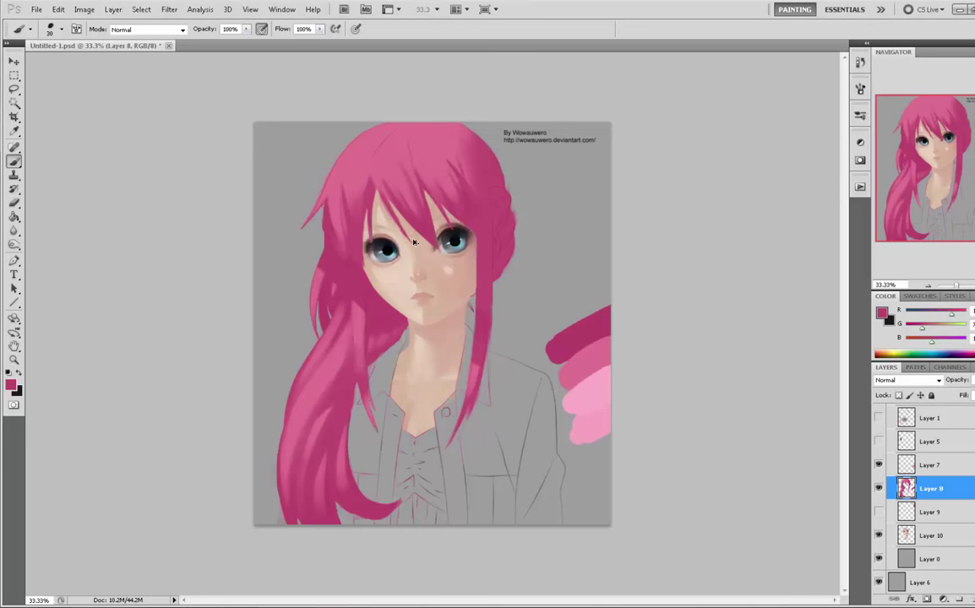
{"action": "key", "text": "ctrl+plus"}
{"action": "left_click_drag", "start_coordinate": [419, 193], "coordinate": [428, 204]}
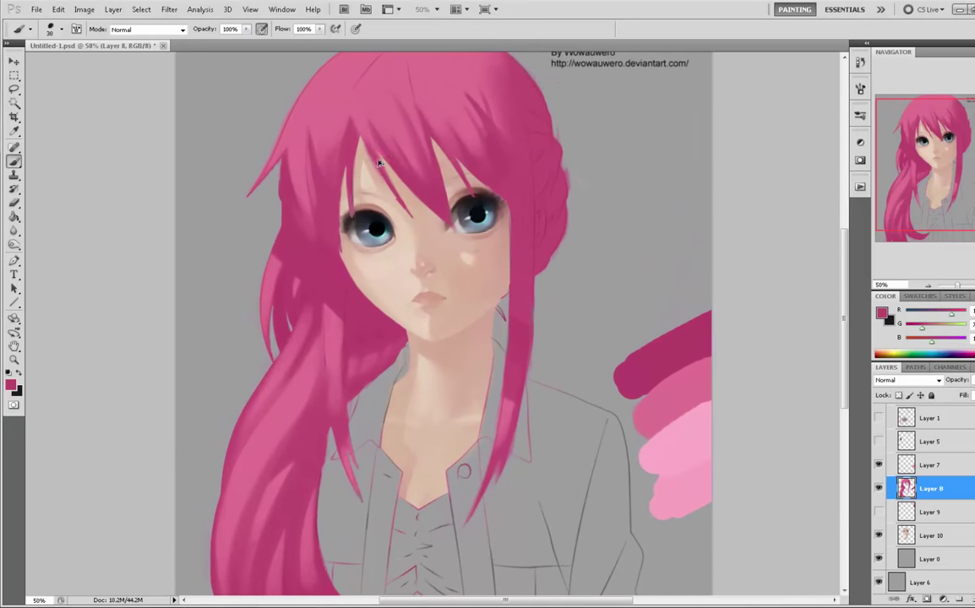
- Clean up the thin bang strand over the forehead with a 10 px Eraser, and return to the Brush with a sampled pink
{"action": "key", "text": "["}
{"action": "key", "text": "e"}
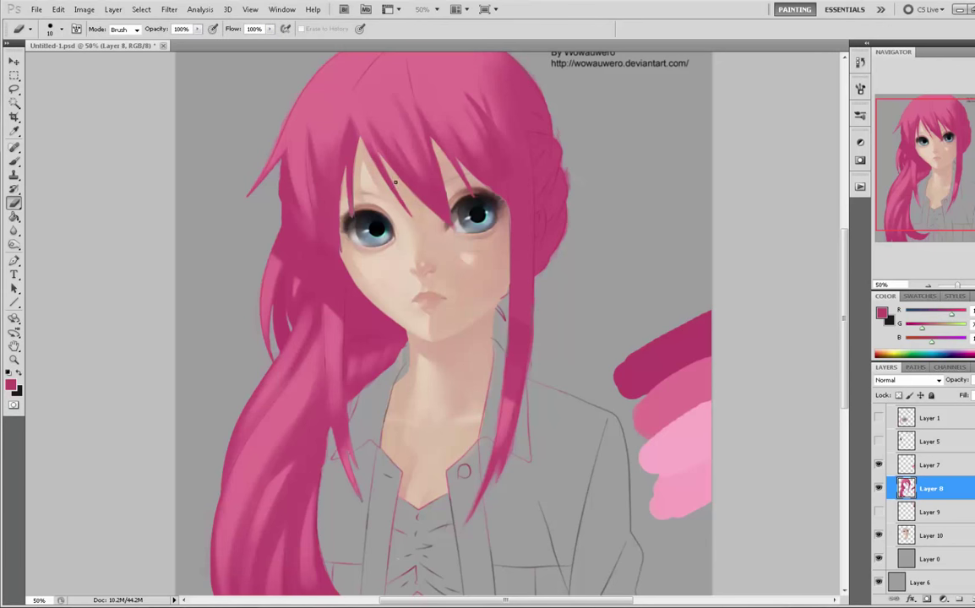
{"action": "key", "text": "b"}
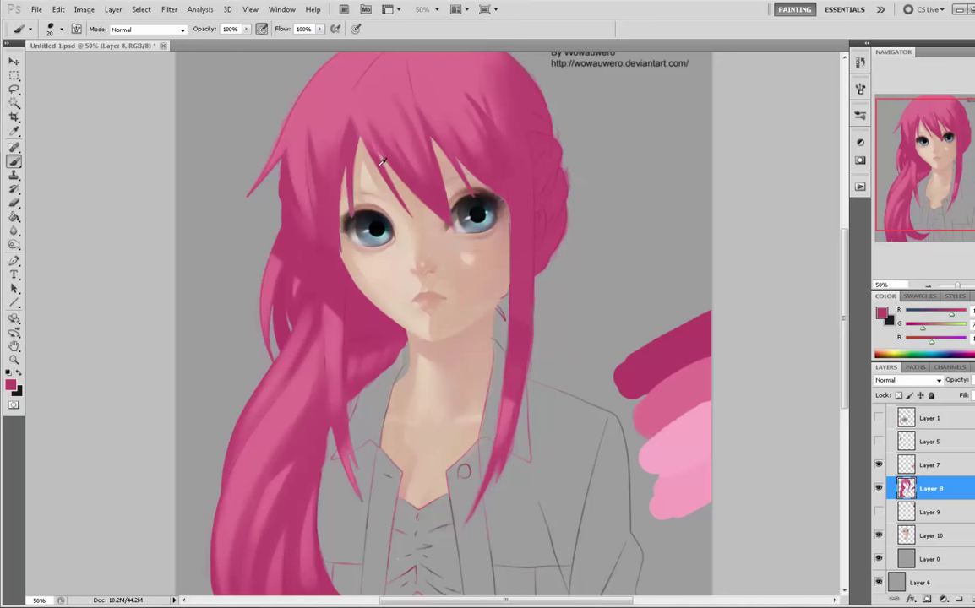
{"action": "left_click", "coordinate": [373, 157], "text": "alt"}
- Choose the soft round 65 px brush with 0% hardness and reduce its size to 10 px
{"action": "right_click", "coordinate": [448, 177]}
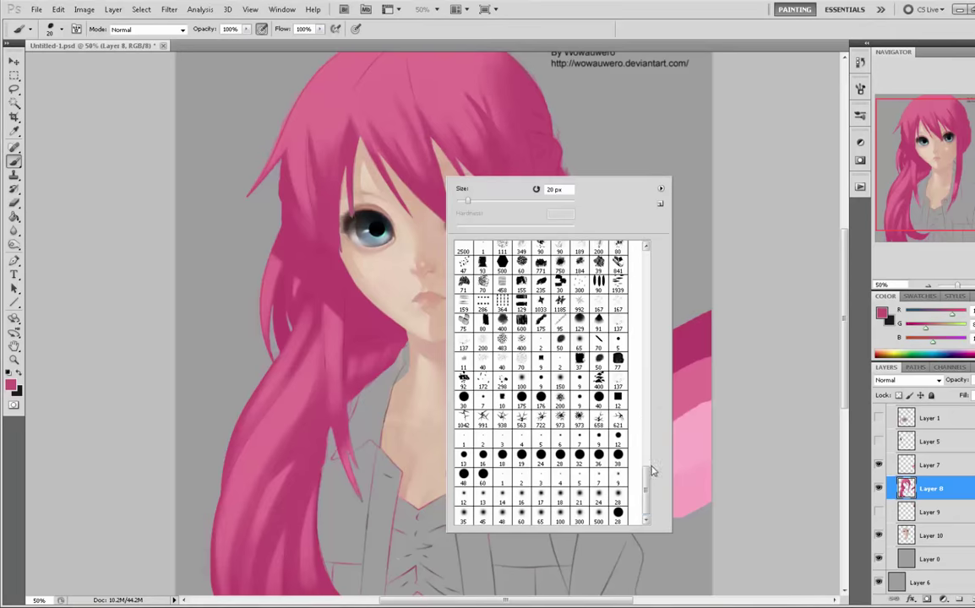
{"action": "left_click", "coordinate": [583, 345]}
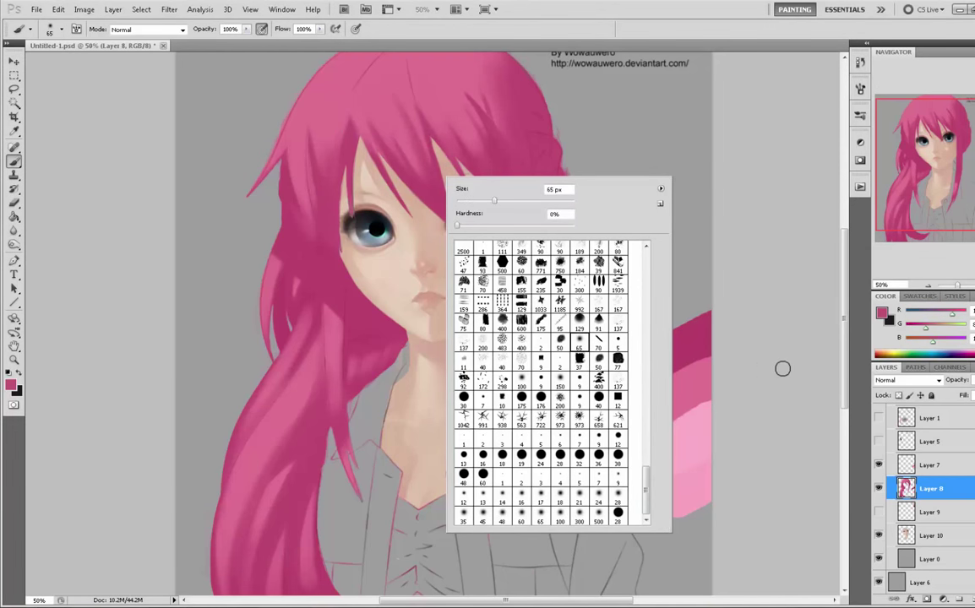
{"action": "left_click", "coordinate": [780, 370]}
{"action": "key", "text": "bracketleft"}
{"action": "key", "text": "bracketleft"}
{"action": "key", "text": "bracketleft"}
{"action": "key", "text": "bracketleft"}
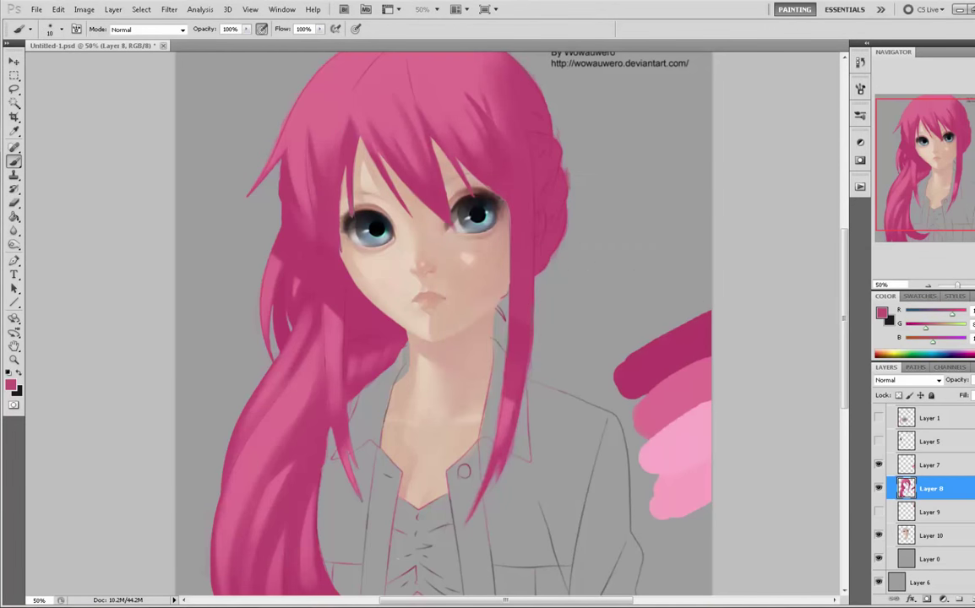
- Blend the bang strands above the left-hand eye at 10 to 15 px, alternating sampled dark and light pinks
{"action": "left_click", "coordinate": [380, 161], "text": "alt"}
{"action": "left_click", "coordinate": [328, 118], "text": "alt"}
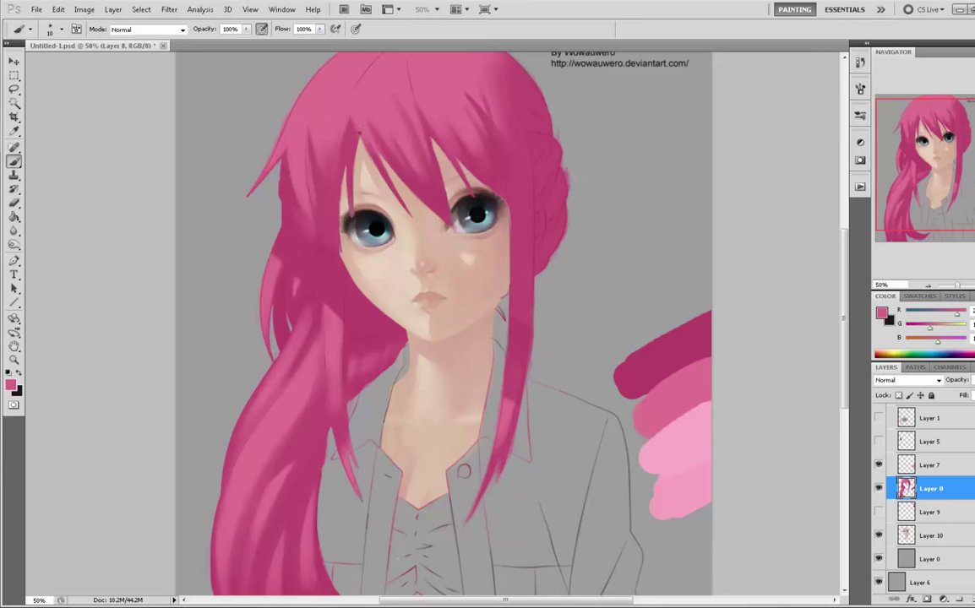
{"action": "left_click", "coordinate": [363, 131], "text": "alt"}
{"action": "left_click", "coordinate": [380, 158], "text": "alt"}
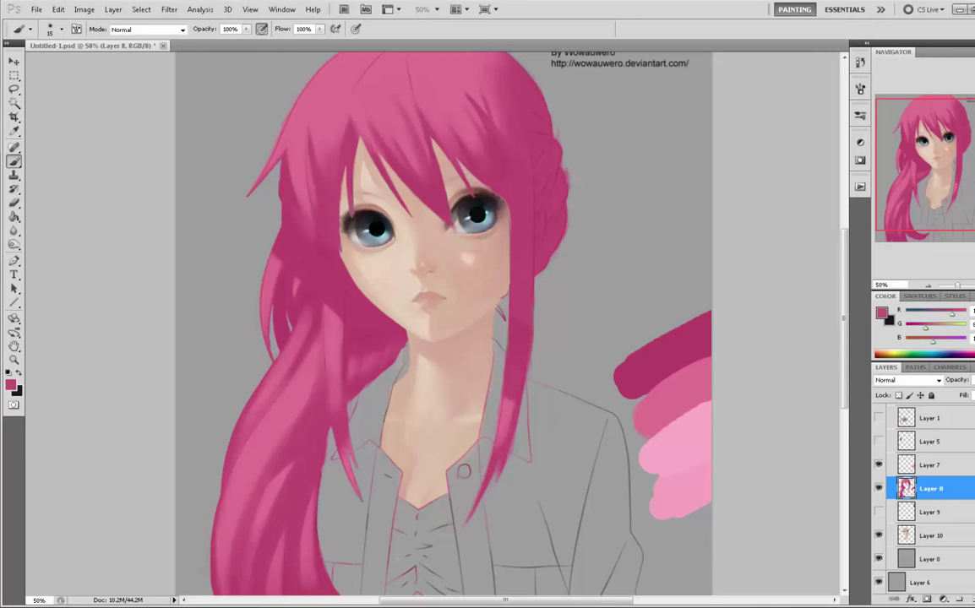
{"action": "left_click", "coordinate": [346, 102], "text": "alt"}
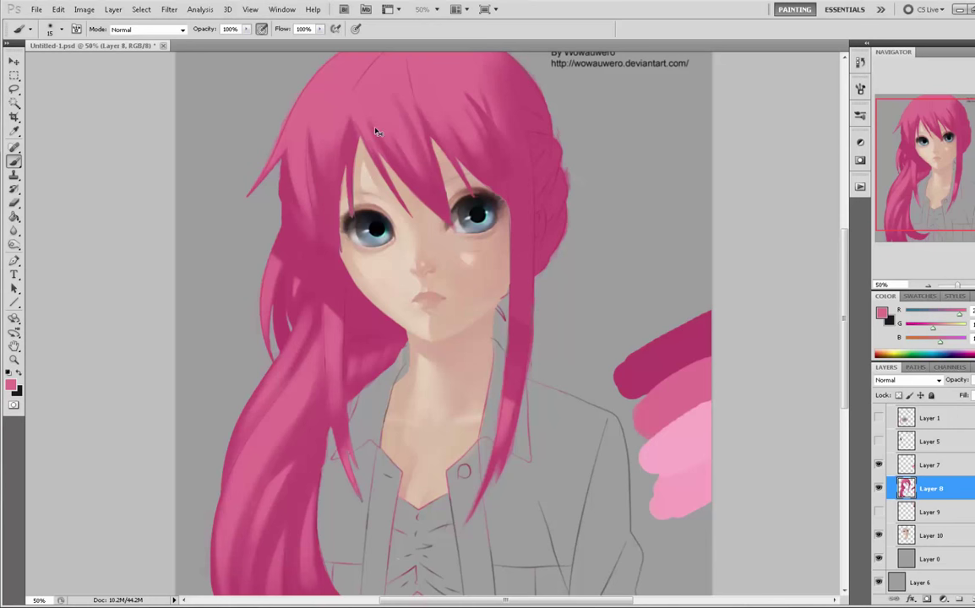
{"action": "key", "text": "v"}
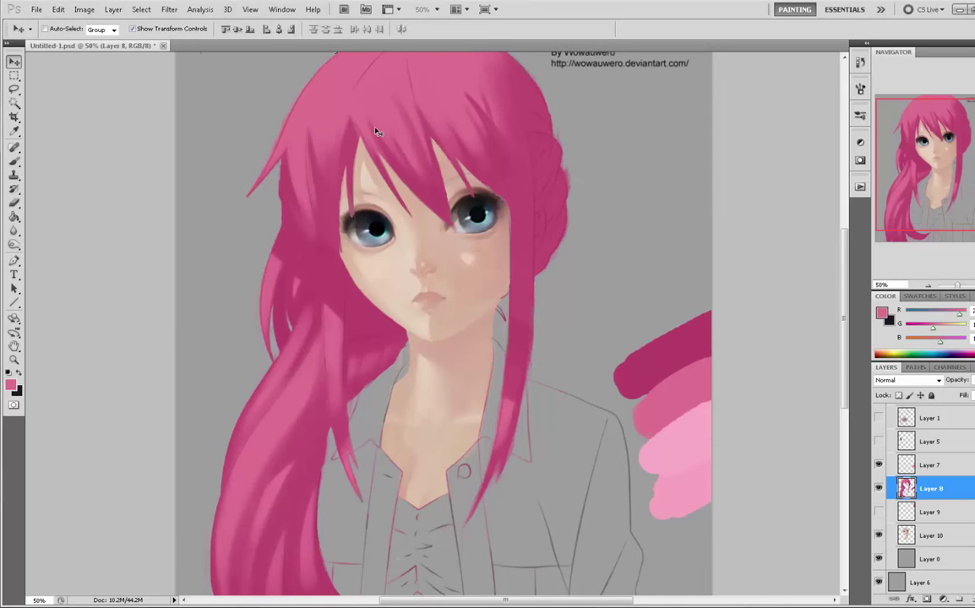
{"action": "key", "text": "b"}
{"action": "left_click", "coordinate": [366, 122], "text": "alt"}
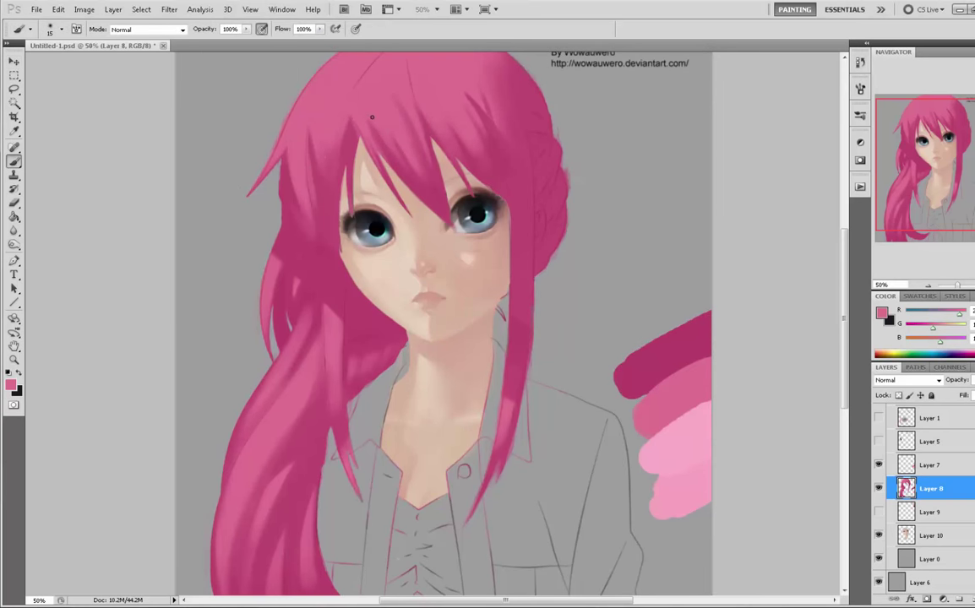
{"action": "left_click", "coordinate": [384, 128], "text": "alt"}
{"action": "left_click", "coordinate": [367, 116], "text": "alt"}
- Refine the bang strands above the right-hand eye at 15 px, alternating light and dark pinks sampled from the hair
{"action": "left_click", "coordinate": [457, 138], "text": "alt"}
{"action": "left_click", "coordinate": [435, 137], "text": "alt"}
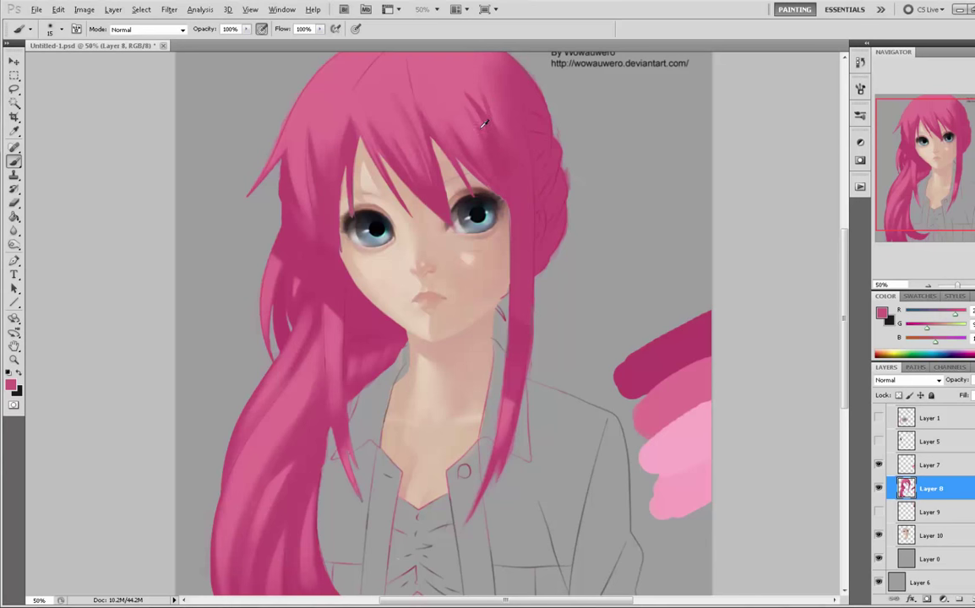
{"action": "left_click", "coordinate": [435, 113], "text": "alt"}
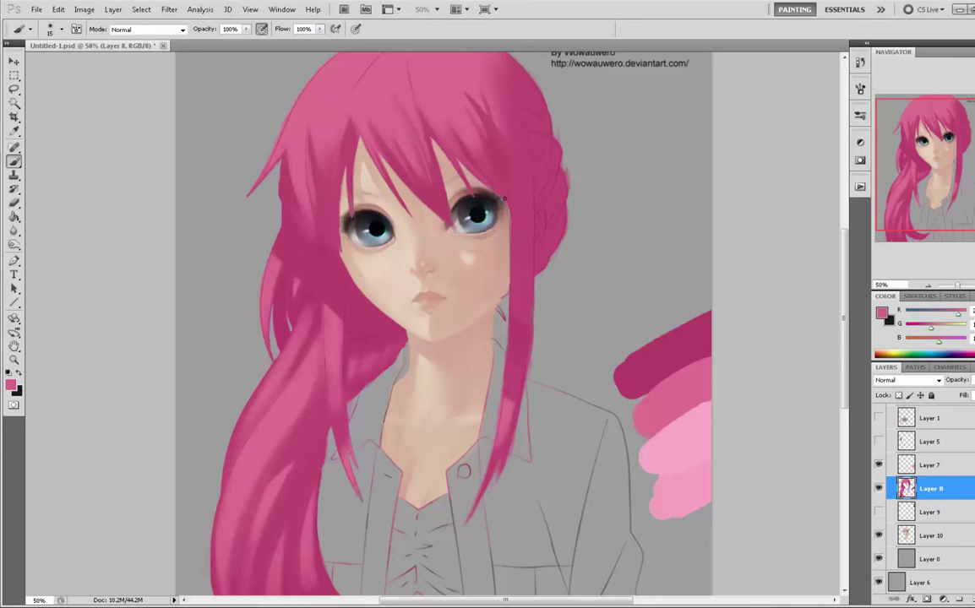
{"action": "left_click", "coordinate": [495, 149], "text": "alt"}
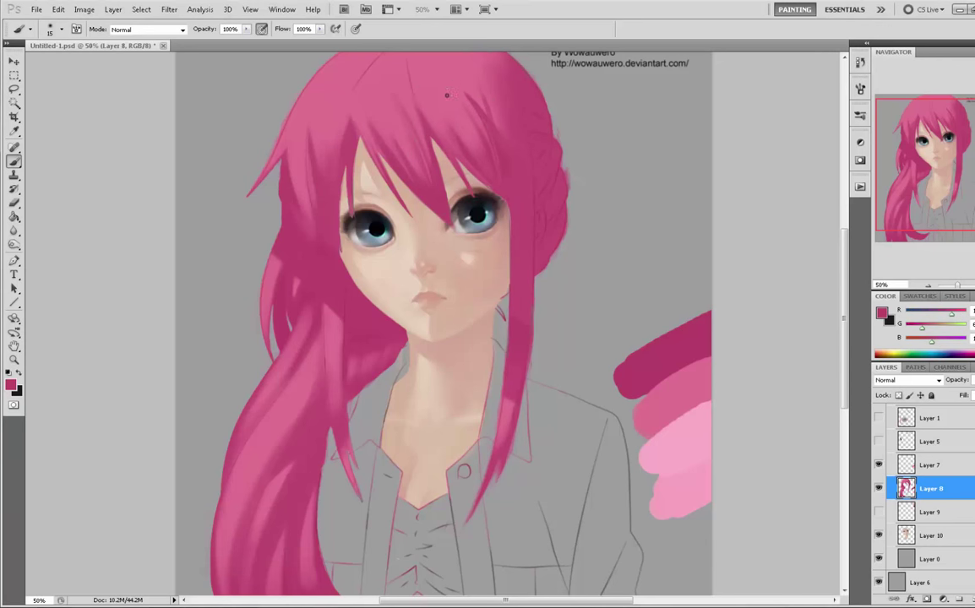
- Enlarge the soft brush to 250 px and sample a light pink for softening the shading across the bangs
{"action": "key", "text": "bracketright"}
{"action": "key", "text": "bracketright"}
{"action": "key", "text": "bracketright"}
{"action": "key", "text": "bracketright"}
{"action": "key", "text": "bracketright"}
{"action": "key", "text": "bracketright"}
{"action": "key", "text": "bracketright"}
{"action": "key", "text": "bracketright"}
{"action": "key", "text": "bracketright"}
{"action": "key", "text": "bracketright"}
{"action": "key", "text": "bracketright"}
{"action": "key", "text": "bracketright"}
{"action": "key", "text": "bracketright"}
{"action": "key", "text": "bracketright"}
{"action": "left_click", "coordinate": [469, 114], "text": "alt"}
{"action": "key", "text": "bracketleft"}
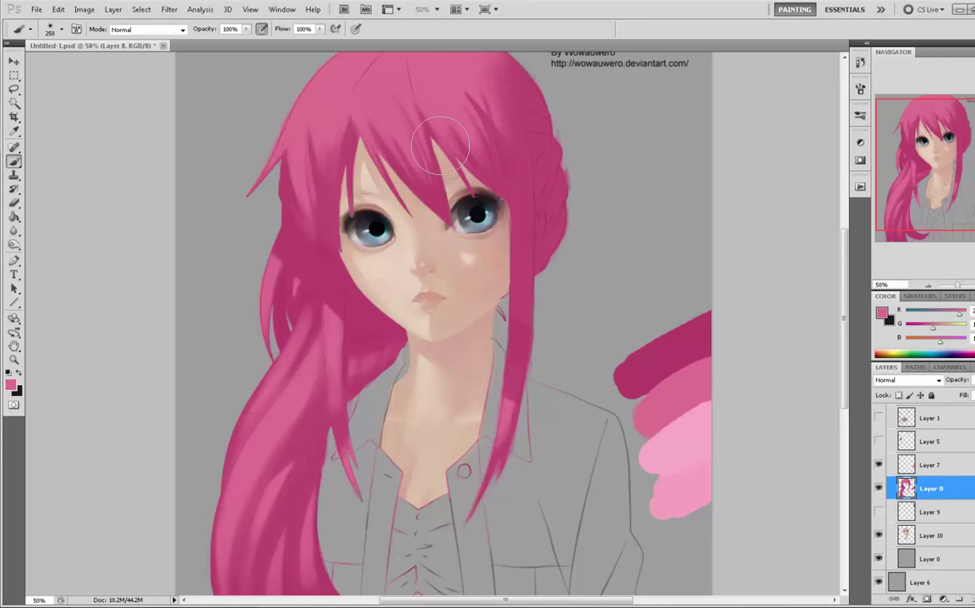
- Reduce the brush to 25 px and blend sampled dark and light pinks into the upper bangs near the parting
{"action": "key", "text": "bracketleft"}
{"action": "key", "text": "bracketleft"}
{"action": "key", "text": "bracketleft"}
{"action": "key", "text": "bracketleft"}
{"action": "key", "text": "bracketleft"}
{"action": "key", "text": "bracketleft"}
{"action": "key", "text": "bracketleft"}
{"action": "key", "text": "bracketleft"}
{"action": "key", "text": "bracketleft"}
{"action": "key", "text": "bracketleft"}
{"action": "key", "text": "bracketleft"}
{"action": "key", "text": "bracketleft"}
{"action": "left_click", "coordinate": [388, 116], "text": "alt"}
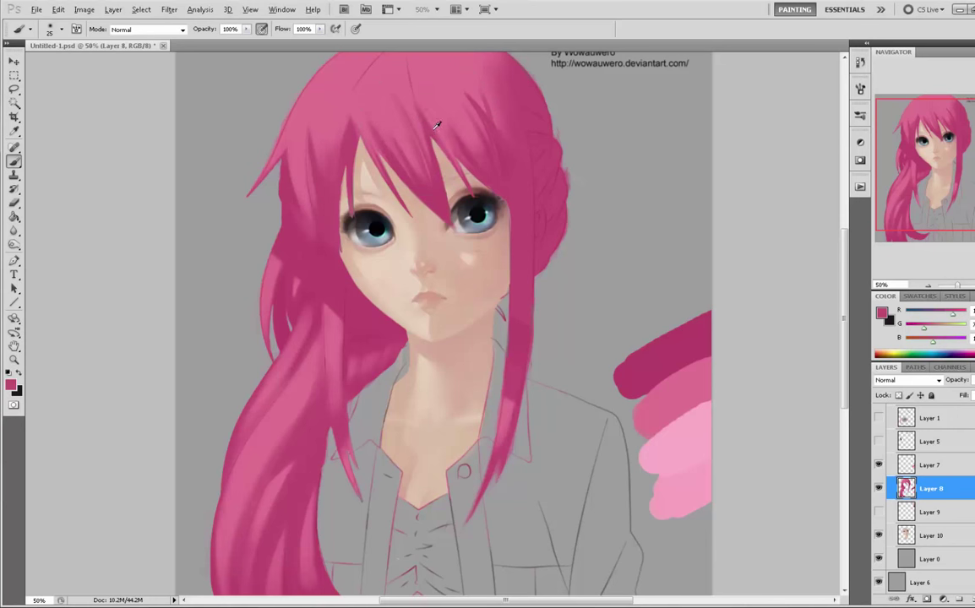
{"action": "left_click", "coordinate": [435, 99], "text": "alt"}
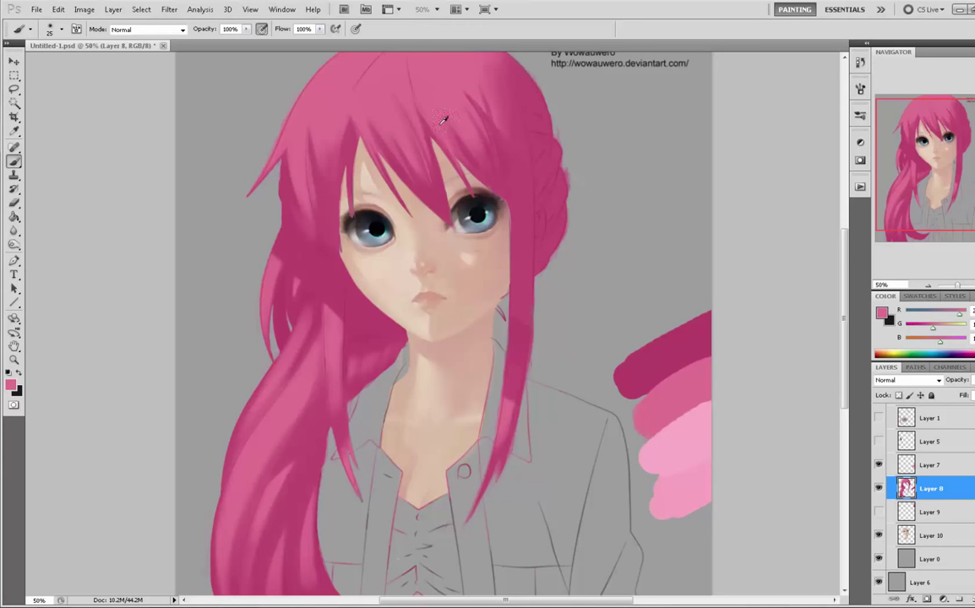
- Shade the lower strands of the central bang between the eyes with dark and mid pinks sampled from the hair
{"action": "left_click", "coordinate": [374, 160], "text": "alt"}
{"action": "left_click", "coordinate": [378, 169], "text": "alt"}
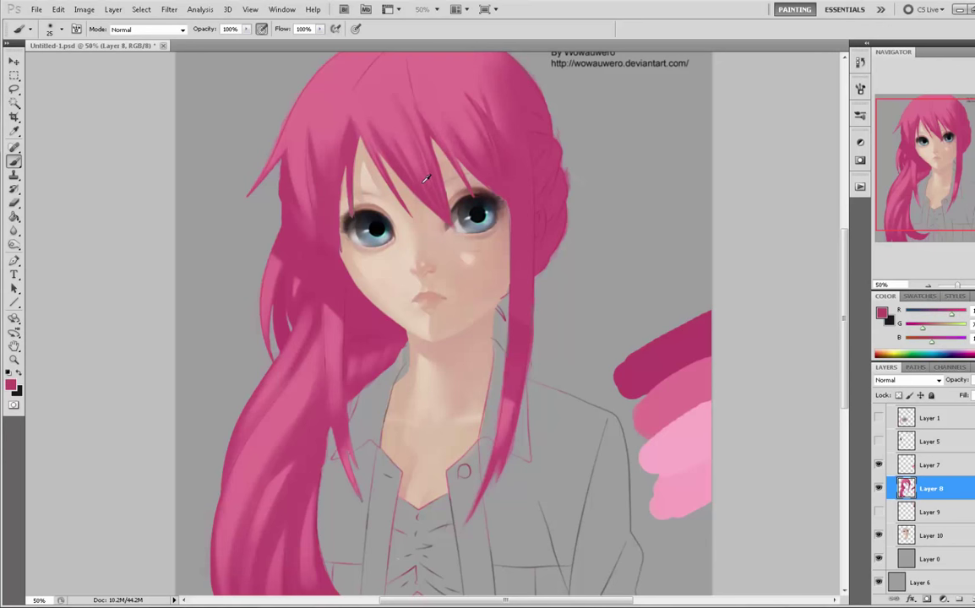
{"action": "left_click", "coordinate": [382, 160], "text": "alt"}
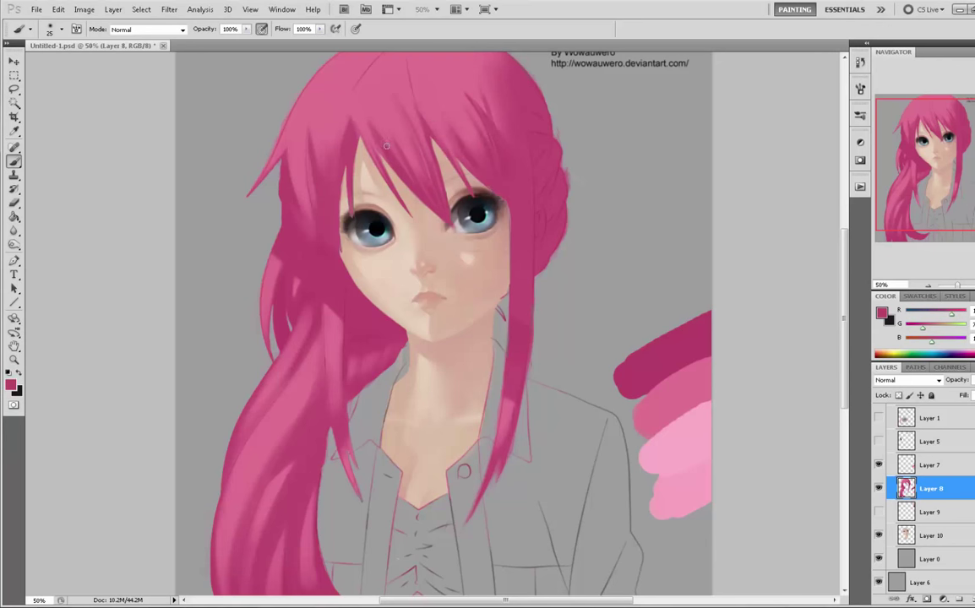
{"action": "left_click", "coordinate": [419, 184], "text": "alt"}
{"action": "left_click", "coordinate": [412, 163], "text": "alt"}
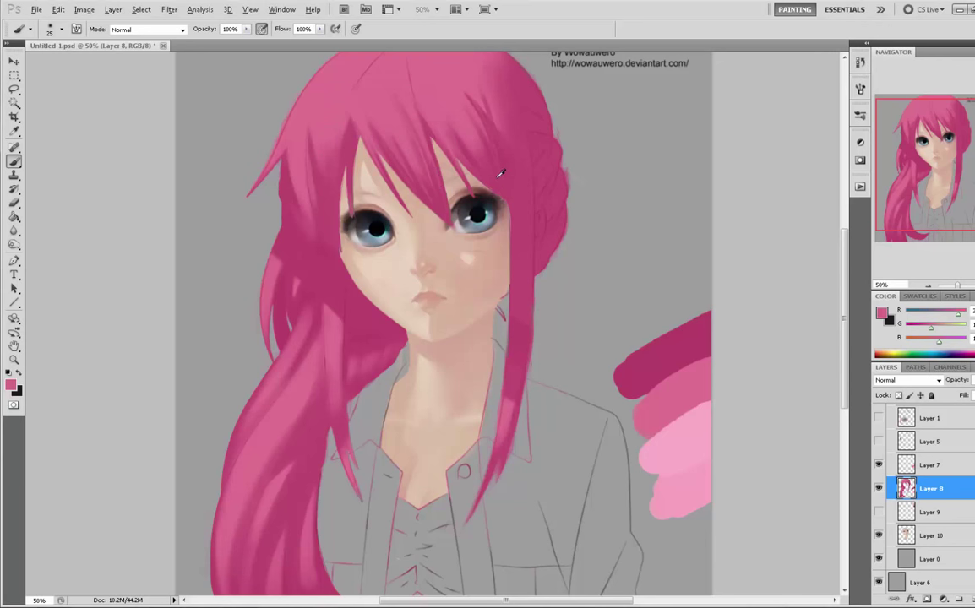
- Softly darken the hair around the right-hand bangs with a sampled dark pink and the brush enlarged to 800 px
{"action": "left_click", "coordinate": [448, 163], "text": "alt"}
{"action": "key", "text": "bracketright"}
{"action": "key", "text": "bracketright"}
{"action": "key", "text": "bracketright"}
{"action": "key", "text": "bracketright"}
{"action": "key", "text": "bracketright"}
{"action": "key", "text": "bracketright"}
{"action": "key", "text": "bracketright"}
{"action": "key", "text": "bracketright"}
{"action": "key", "text": "bracketright"}
{"action": "key", "text": "bracketright"}
{"action": "key", "text": "bracketright"}
{"action": "key", "text": "bracketright"}
{"action": "key", "text": "bracketright"}
{"action": "key", "text": "bracketright"}
{"action": "key", "text": "bracketright"}
{"action": "key", "text": "bracketright"}
{"action": "key", "text": "bracketright"}
{"action": "key", "text": "bracketright"}
{"action": "key", "text": "bracketright"}
{"action": "key", "text": "bracketright"}
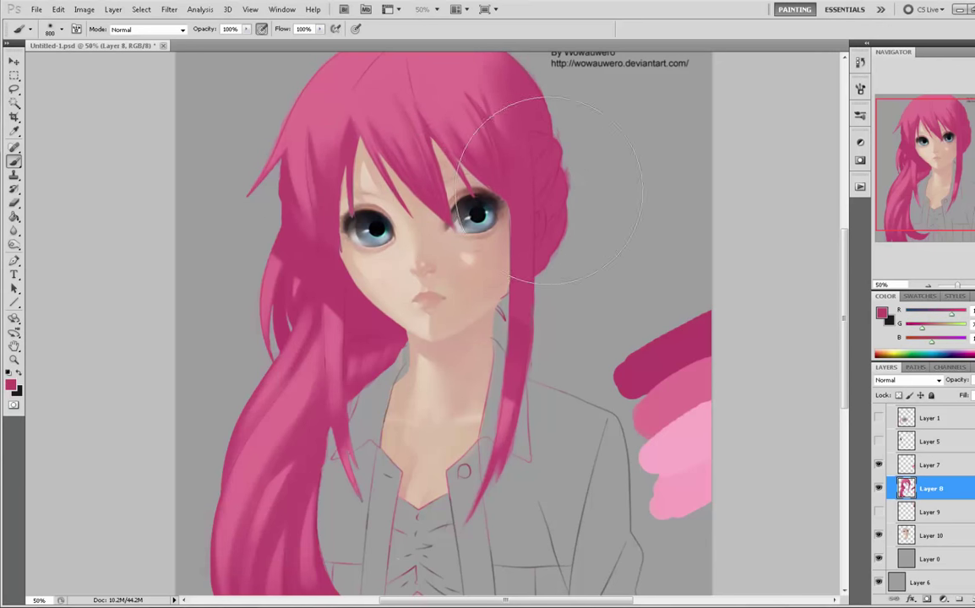
- Reduce the brush to 50 px and blend sampled light and dark pinks into the hair beside the left-hand eye
{"action": "left_click_drag", "start_coordinate": [483, 235], "coordinate": [503, 277]}
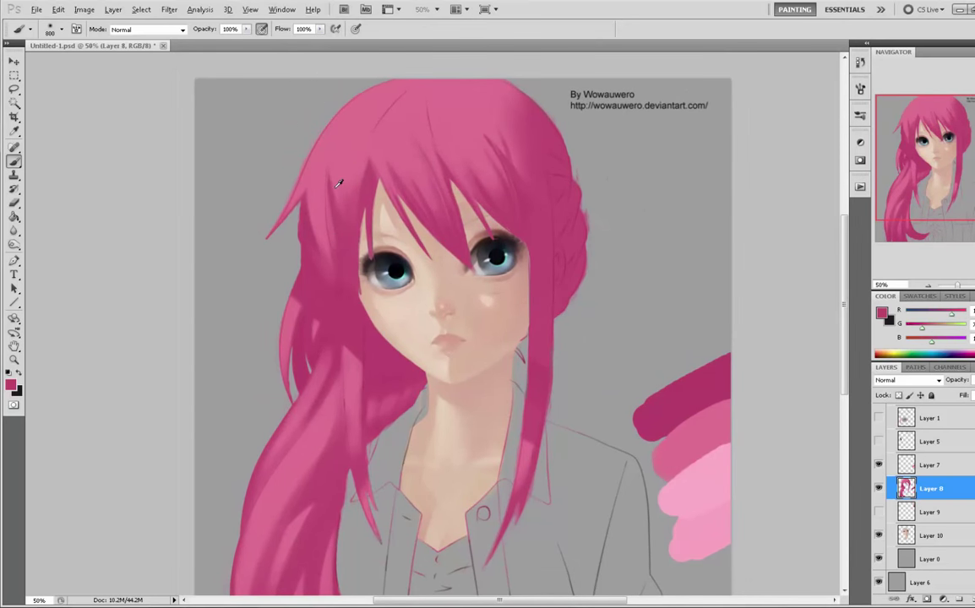
{"action": "left_click", "coordinate": [338, 183], "text": "alt"}
{"action": "key", "text": "bracketleft"}
{"action": "key", "text": "bracketleft"}
{"action": "key", "text": "bracketleft"}
{"action": "key", "text": "bracketleft"}
{"action": "key", "text": "bracketleft"}
{"action": "key", "text": "bracketleft"}
{"action": "key", "text": "bracketleft"}
{"action": "key", "text": "bracketleft"}
{"action": "key", "text": "bracketleft"}
{"action": "key", "text": "bracketleft"}
{"action": "key", "text": "bracketleft"}
{"action": "key", "text": "bracketleft"}
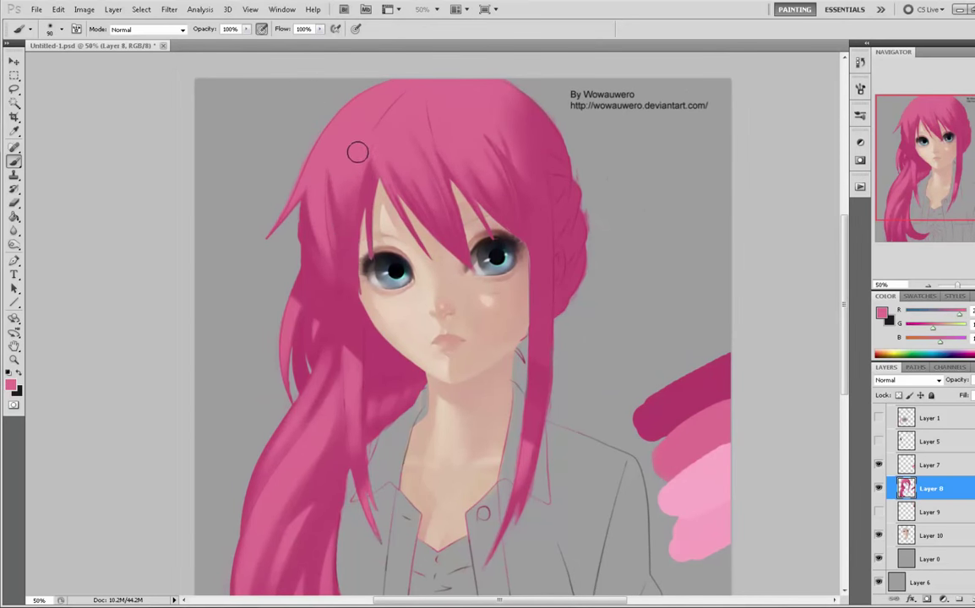
{"action": "key", "text": "bracketleft"}
{"action": "key", "text": "bracketleft"}
{"action": "key", "text": "bracketleft"}
{"action": "key", "text": "bracketleft"}
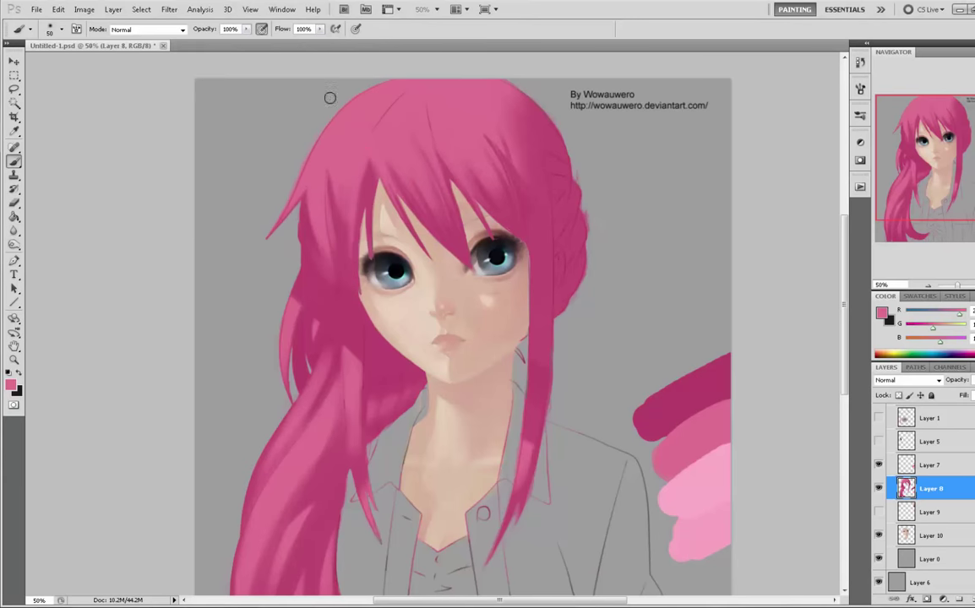
{"action": "left_click", "coordinate": [311, 209], "text": "alt"}
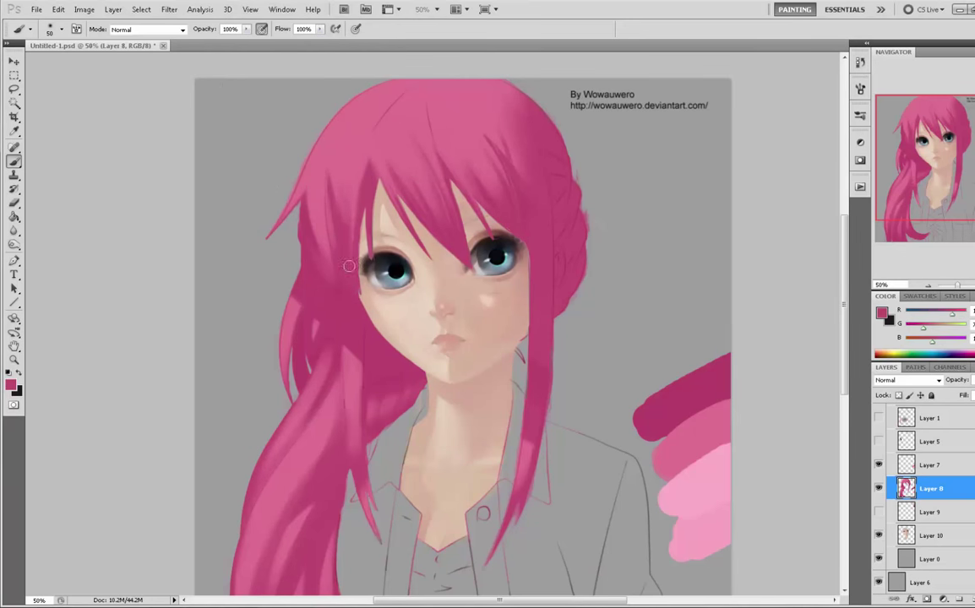
- Build up the strands from the left side of the crown to the left-hand eye with alternating sampled pinks
{"action": "key", "text": "ctrl+minus"}
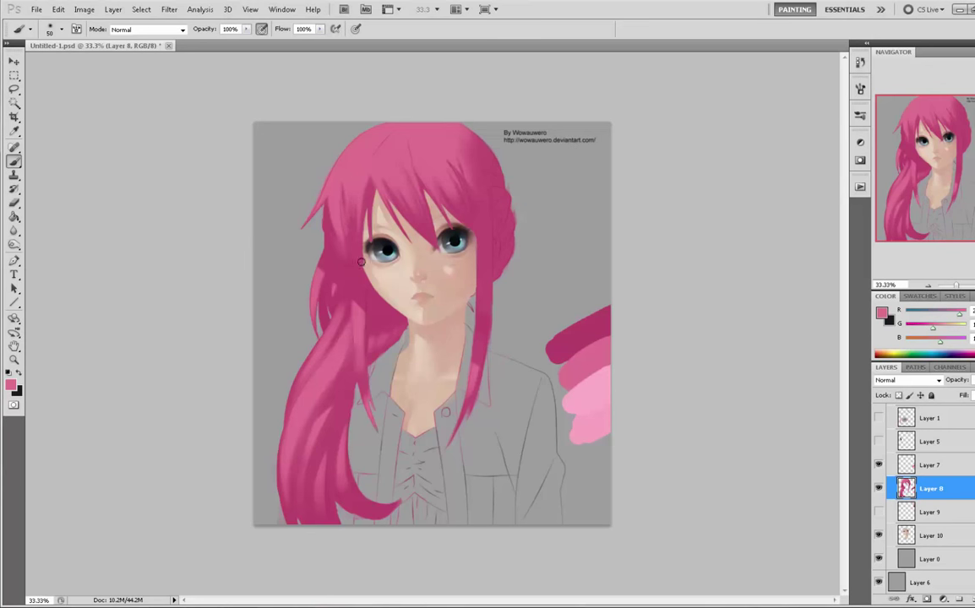
{"action": "left_click", "coordinate": [354, 186], "text": "alt"}
{"action": "left_click", "coordinate": [355, 242], "text": "alt"}
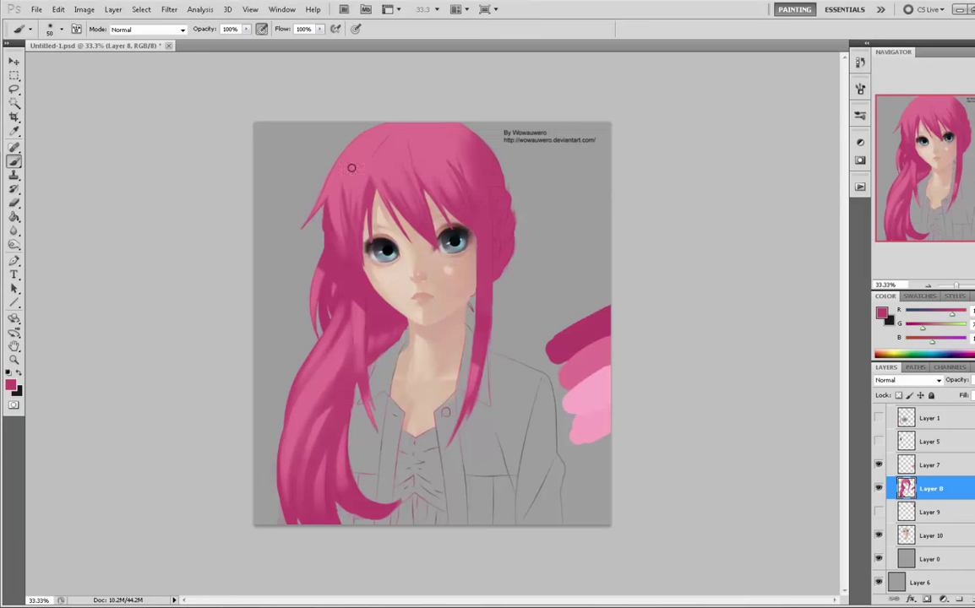
{"action": "left_click", "coordinate": [356, 242], "text": "alt"}
{"action": "left_click", "coordinate": [355, 166]}
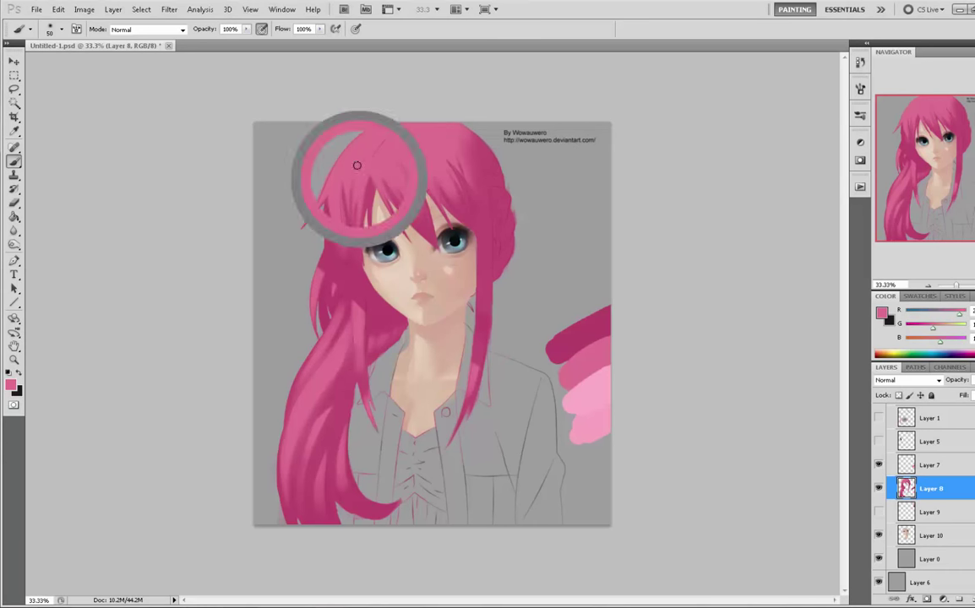
{"action": "left_click", "coordinate": [356, 250], "text": "alt"}
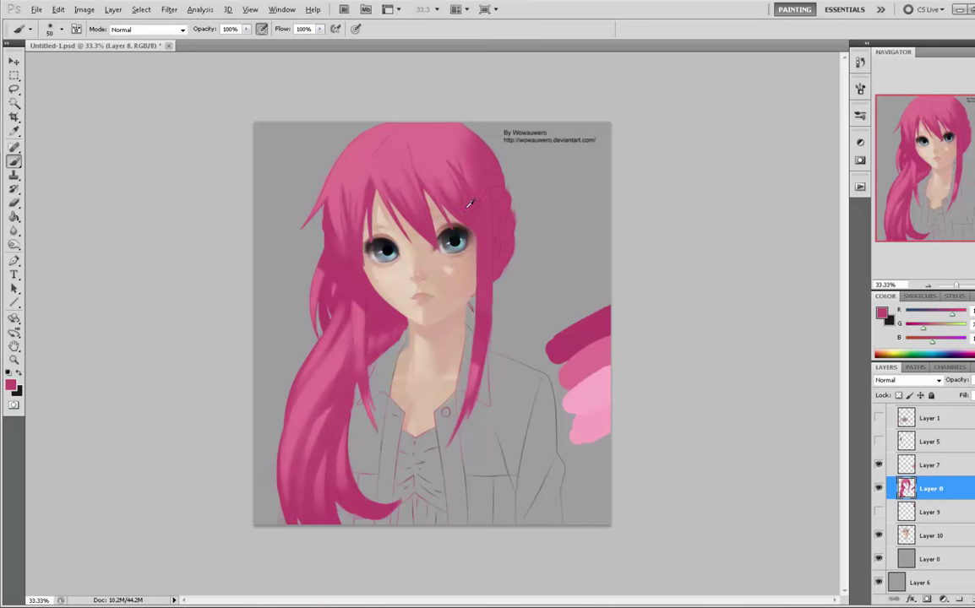
- Blend the line art on the crown and shade the right-hand side of the hair with sampled light and dark pinks
{"action": "left_click", "coordinate": [421, 143], "text": "alt"}
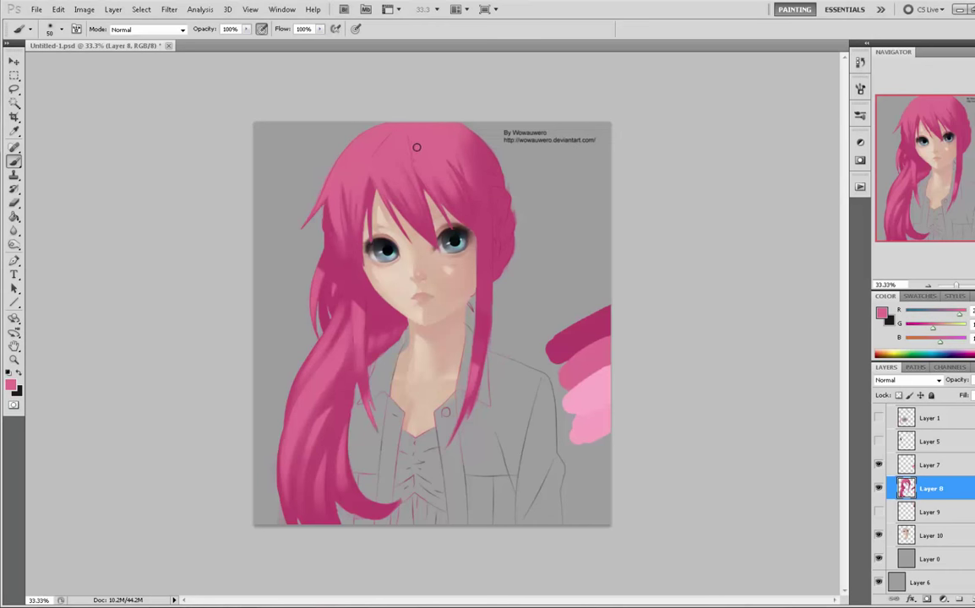
{"action": "left_click", "coordinate": [427, 169], "text": "alt"}
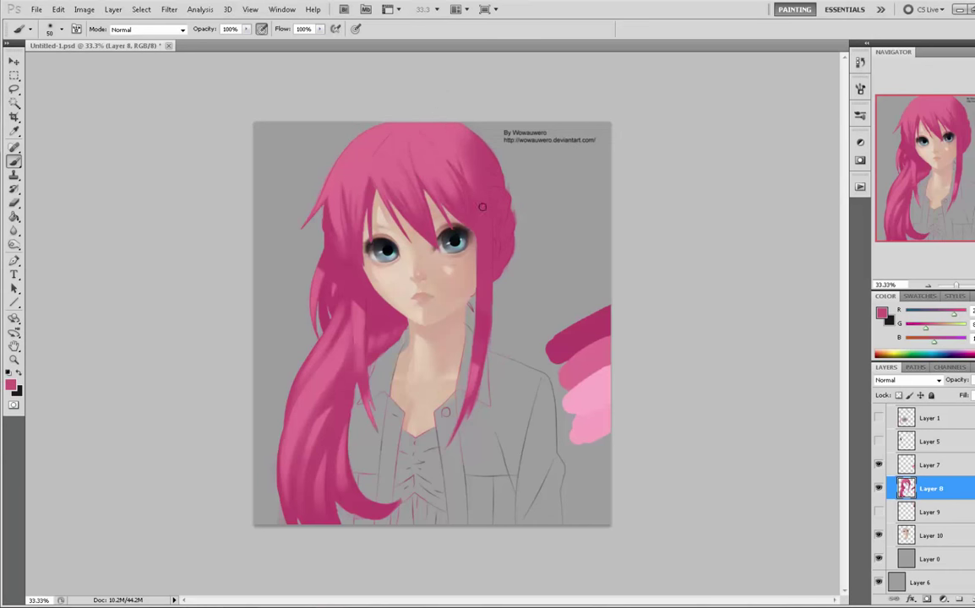
{"action": "left_click", "coordinate": [455, 125], "text": "alt"}
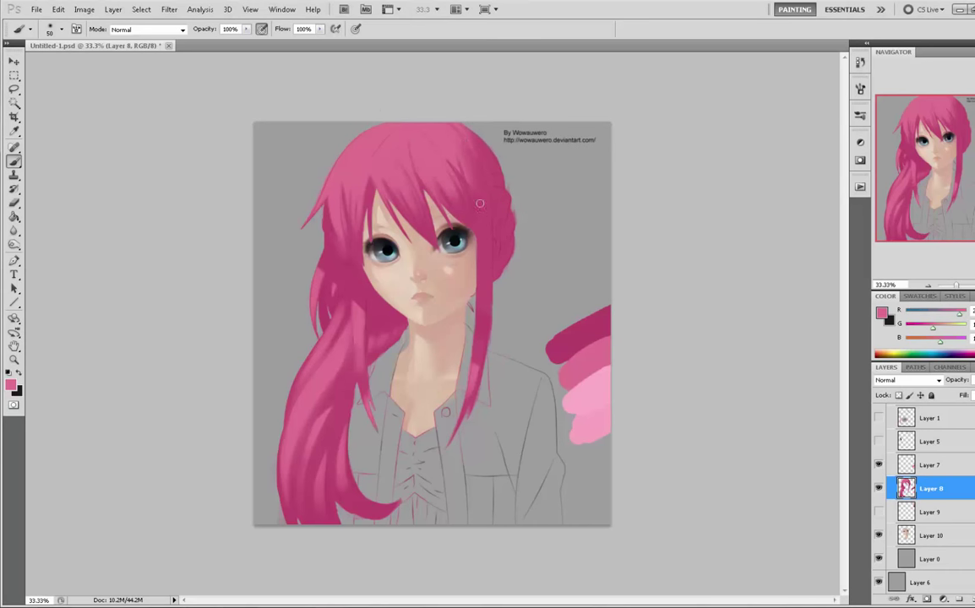
{"action": "left_click", "coordinate": [433, 129], "text": "alt"}
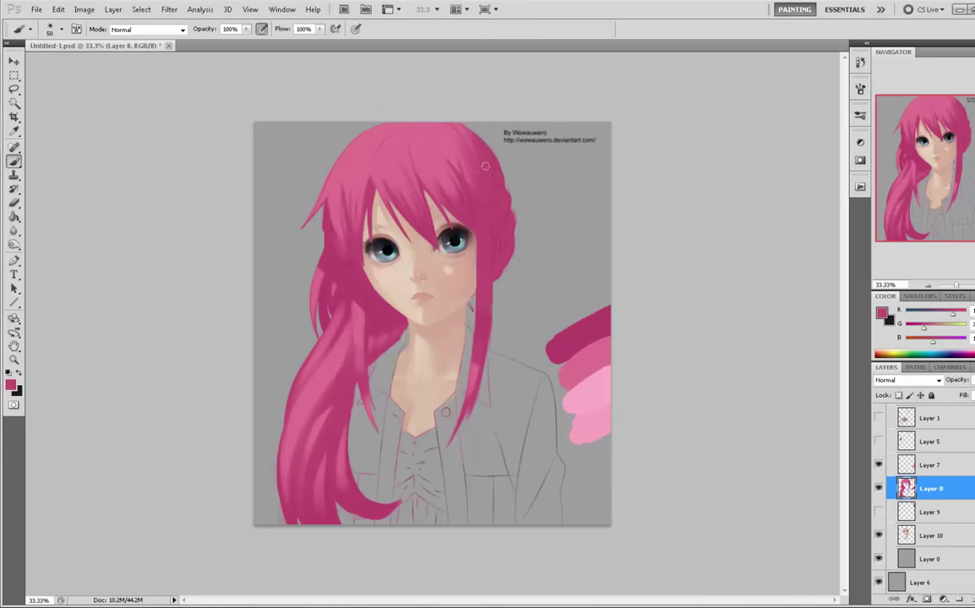
- Sample pinks from the bangs and crown and smooth the hair shading there at 100% opacity
{"action": "left_click", "coordinate": [438, 172], "text": "alt"}
{"action": "left_click", "coordinate": [418, 127], "text": "alt"}
{"action": "left_click", "coordinate": [348, 123], "text": "alt"}
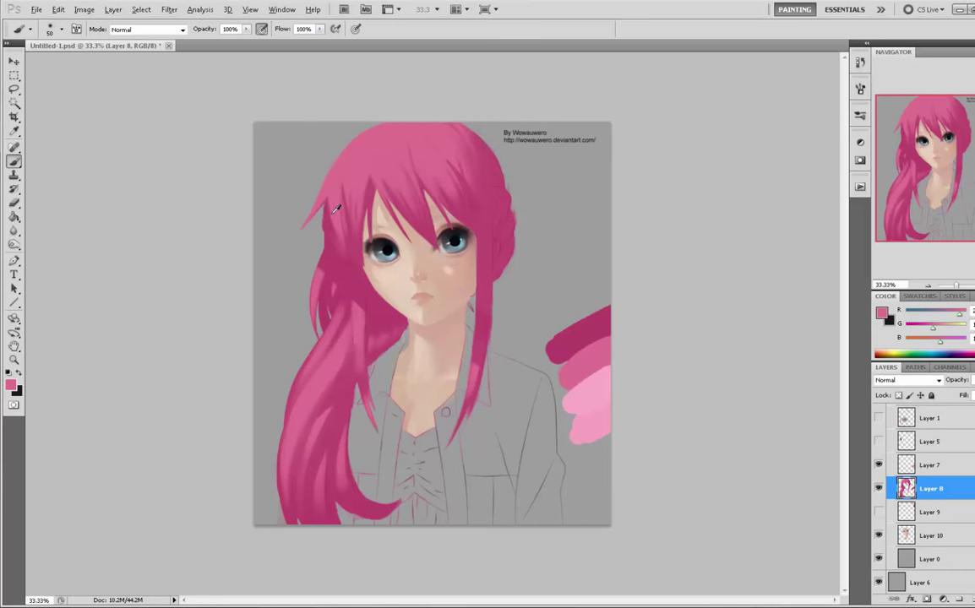
- Lower the brush opacity to 77% and blend the hair strands beside the face with sampled pinks
{"action": "left_click_drag", "start_coordinate": [247, 36], "coordinate": [185, 38]}
{"action": "key", "text": "bracketright"}
{"action": "key", "text": "bracketleft"}
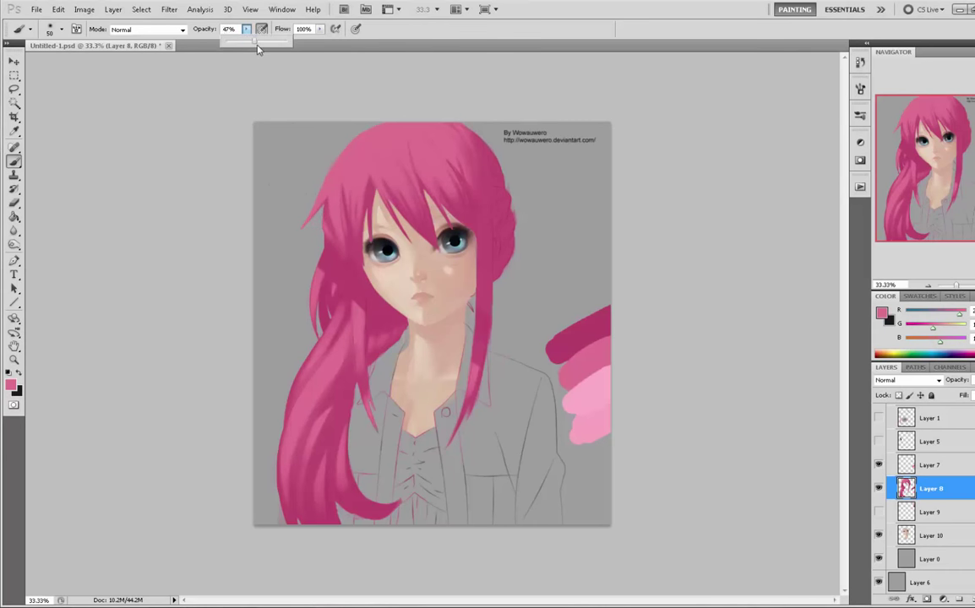
{"action": "left_click", "coordinate": [336, 207], "text": "alt"}
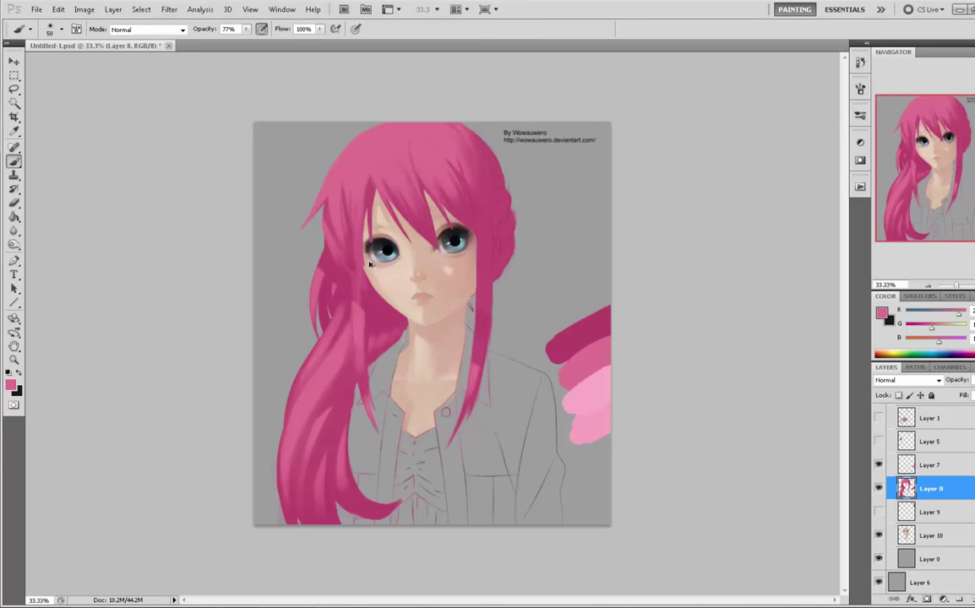
{"action": "left_click", "coordinate": [360, 289], "text": "alt"}
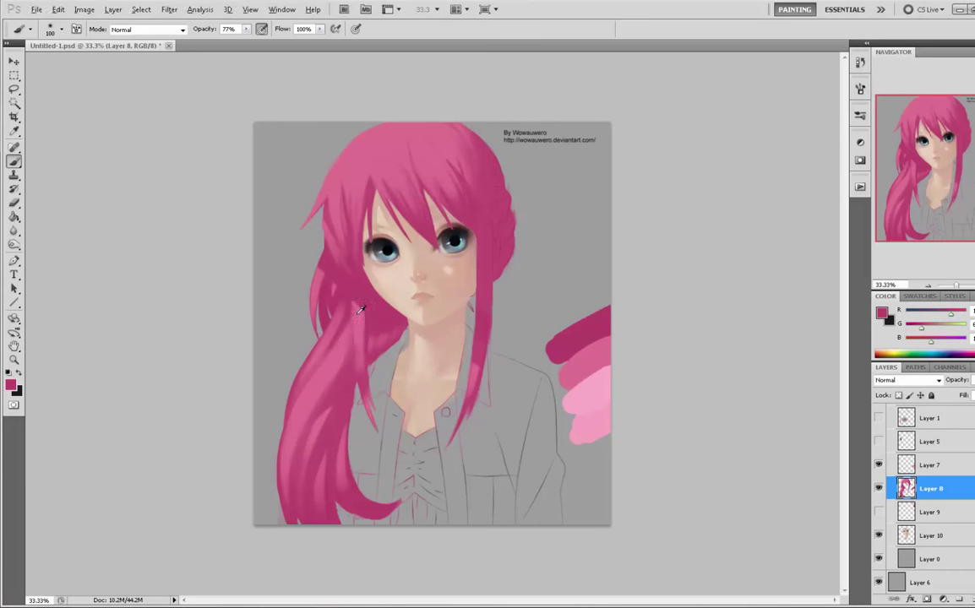
{"action": "left_click", "coordinate": [359, 312], "text": "alt"}
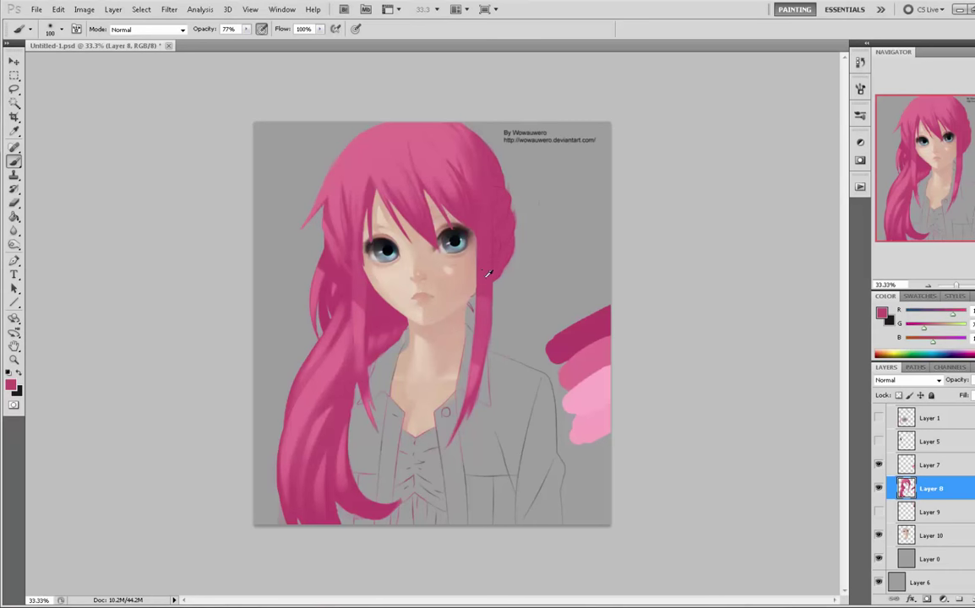
- Enlarge the brush to 500 px and sample the deeper pink from the bangs and side hair
{"action": "left_click", "coordinate": [434, 247], "text": "alt"}
{"action": "key", "text": "bracketright"}
{"action": "key", "text": "bracketright"}
{"action": "key", "text": "bracketright"}
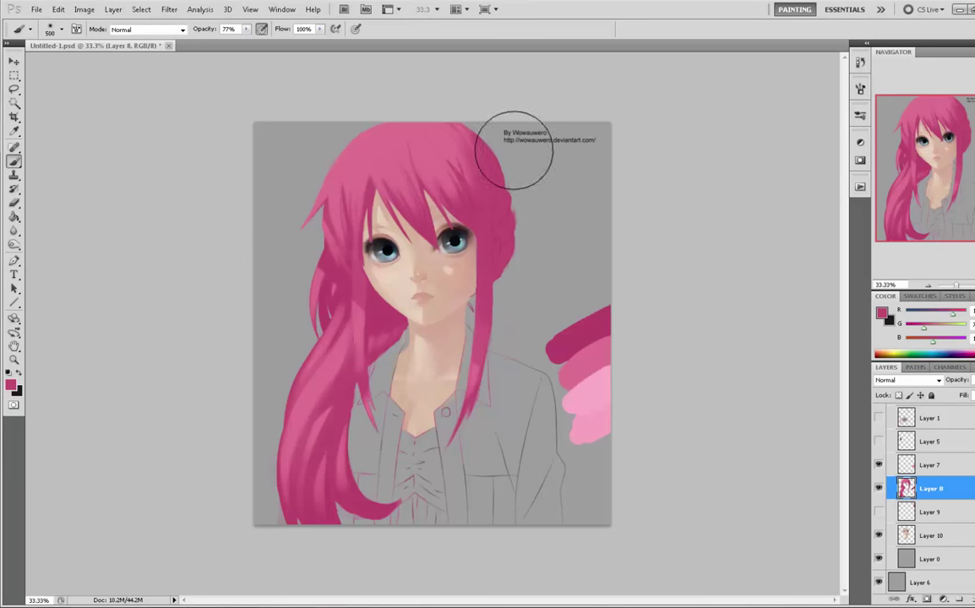
{"action": "left_click", "coordinate": [477, 210], "text": "alt"}
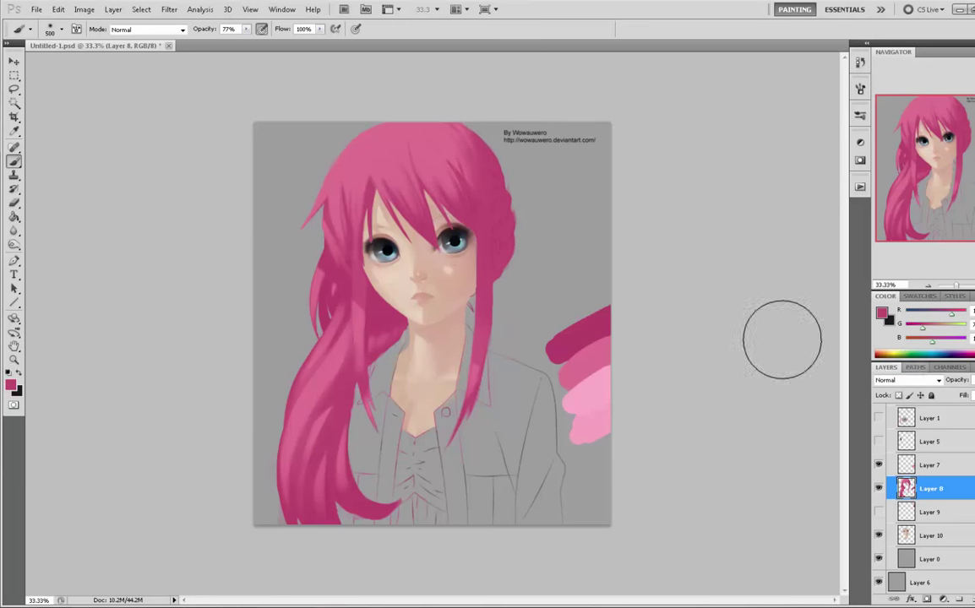
- Set the foreground colour to the dark magenta 911351
{"action": "left_click", "coordinate": [883, 316]}
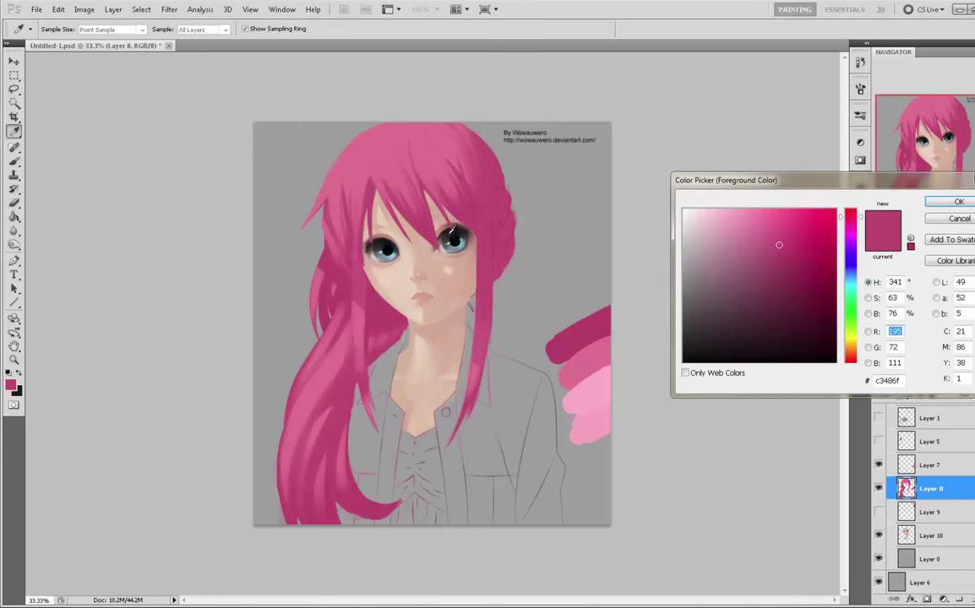
{"action": "left_click", "coordinate": [779, 251]}
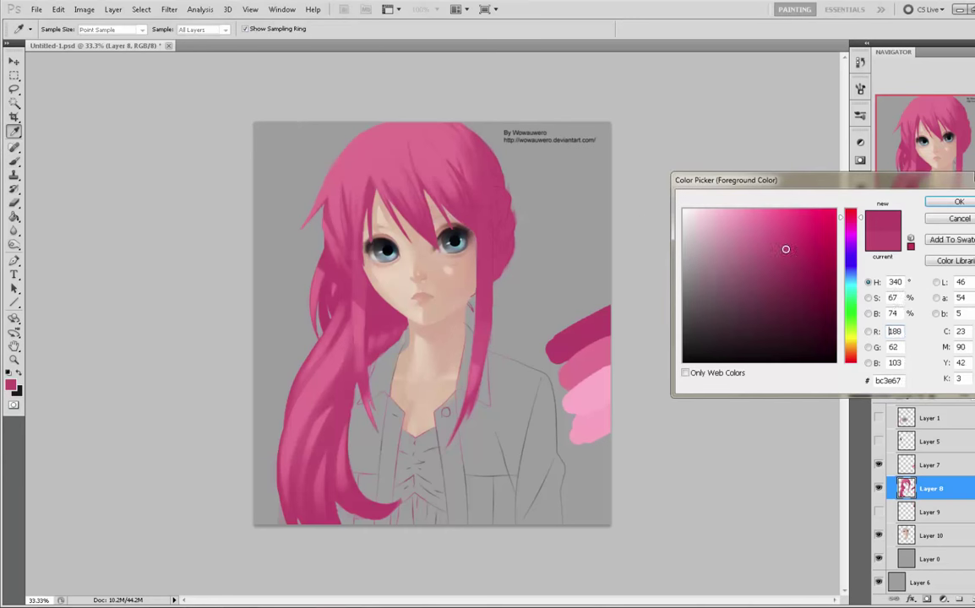
{"action": "left_click_drag", "start_coordinate": [784, 249], "coordinate": [815, 273]}
{"action": "left_click_drag", "start_coordinate": [861, 217], "coordinate": [862, 223]}
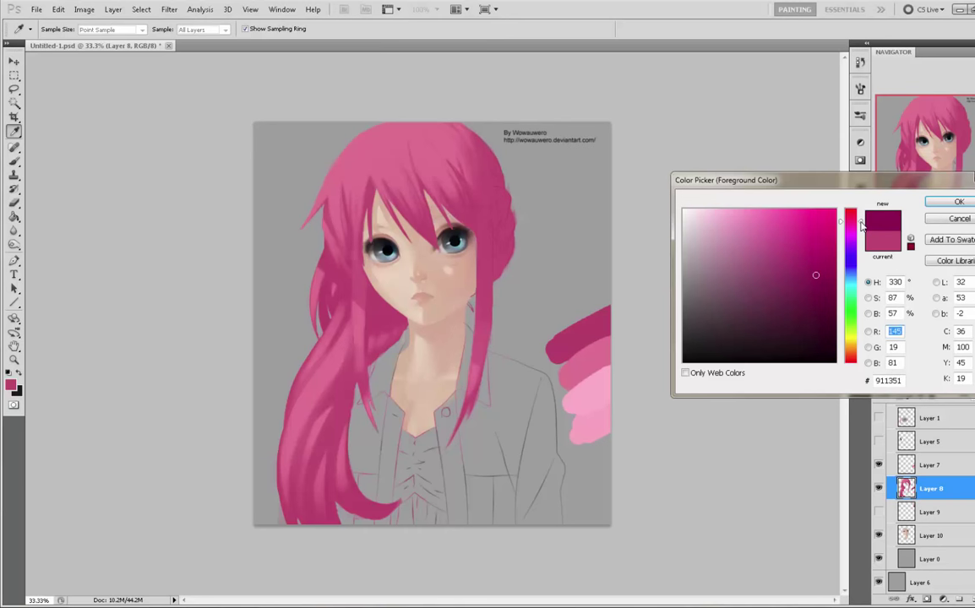
{"action": "left_click", "coordinate": [963, 201]}
- Deselect the active selection and return to the Brush tool at 100% opacity
{"action": "key", "text": "m"}
{"action": "right_click", "coordinate": [543, 291]}
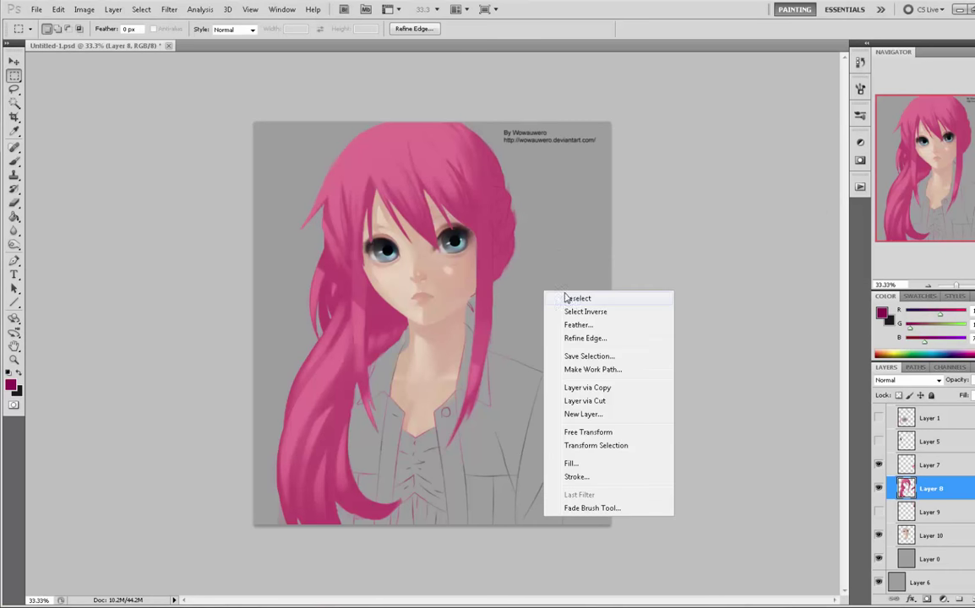
{"action": "left_click", "coordinate": [566, 299]}
{"action": "key", "text": "b"}
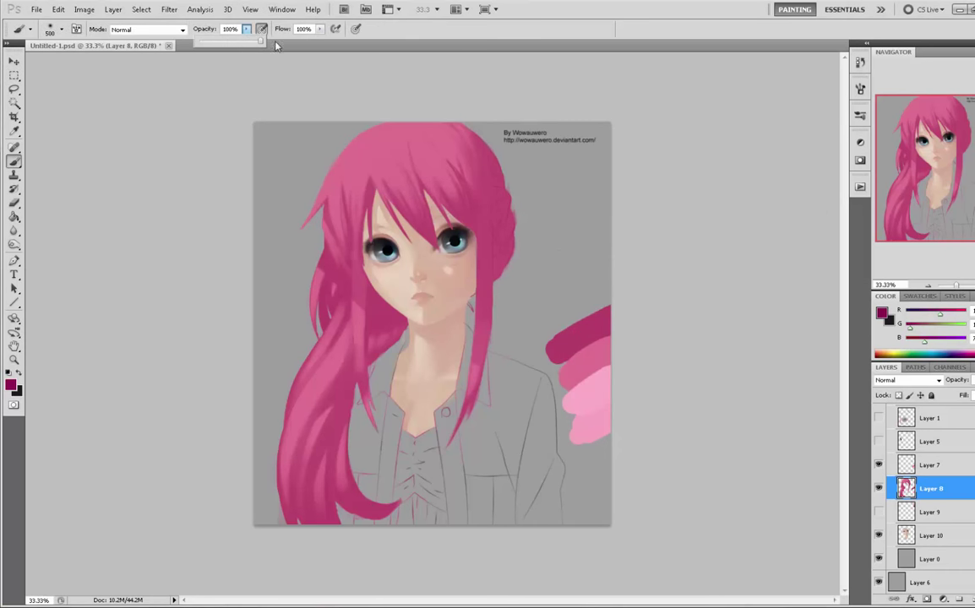
- Reduce the brush size and paint a dark magenta swatch above the existing pink swatches
{"action": "key", "text": "bracketleft"}
{"action": "key", "text": "bracketleft"}
{"action": "key", "text": "bracketleft"}
{"action": "key", "text": "bracketleft"}
{"action": "key", "text": "bracketleft"}
{"action": "key", "text": "bracketleft"}
{"action": "key", "text": "bracketleft"}
{"action": "mouse_move", "coordinate": [607, 291]}
{"action": "left_mouse_down"}
{"action": "mouse_move", "coordinate": [543, 327]}
{"action": "mouse_move", "coordinate": [555, 303]}
{"action": "mouse_move", "coordinate": [640, 279]}
{"action": "left_mouse_up"}
{"action": "key", "text": "bracketleft"}
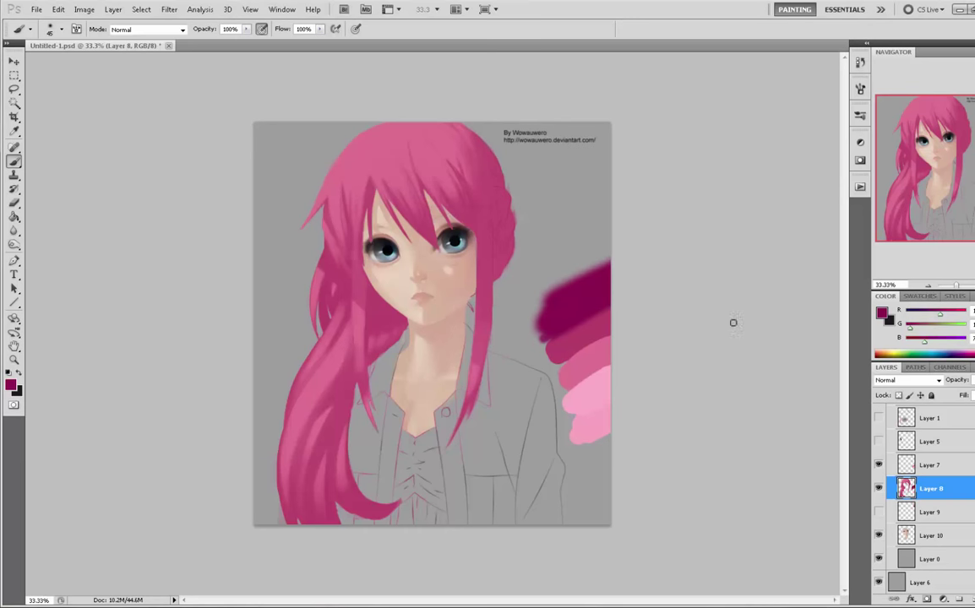
- Select the painted pixels on Layer 8, dismiss the selection outline and return to the Brush tool
{"action": "key", "text": "ctrl+a"}
{"action": "key", "text": "v"}
{"action": "key", "text": "Left"}
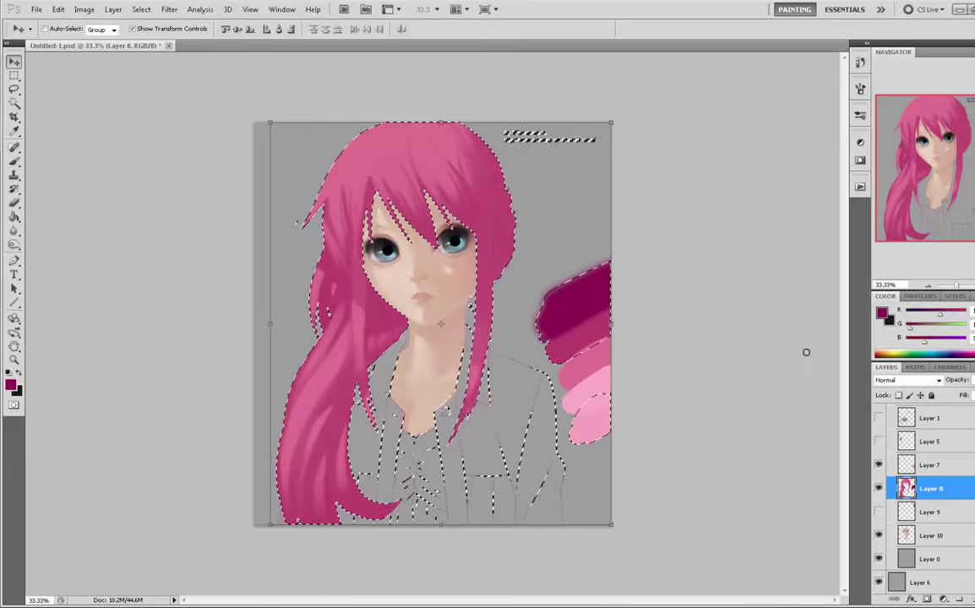
{"action": "key", "text": "ctrl+d"}
{"action": "key", "text": "b"}
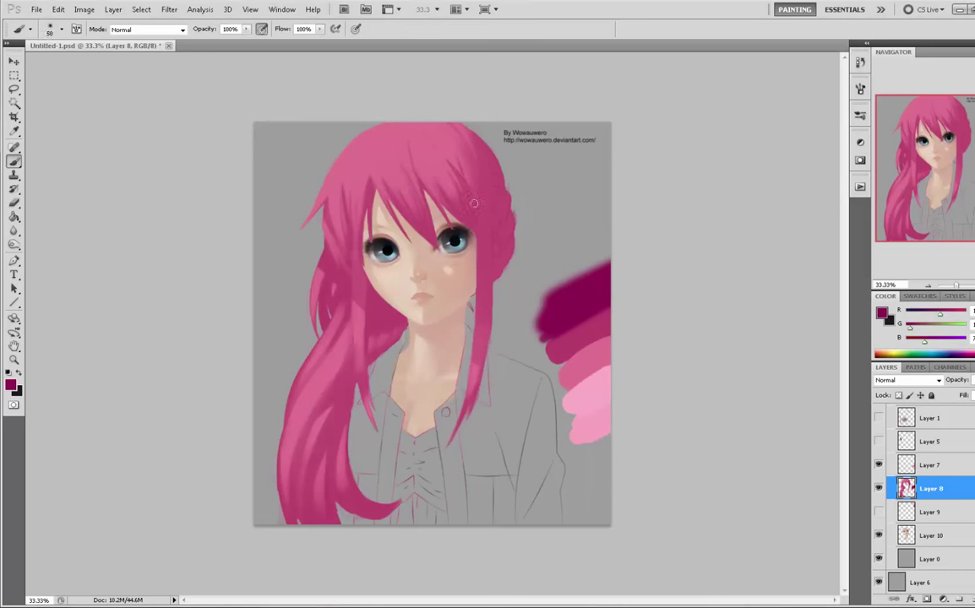
- Enlarge the brush to 700 px and shade the bangs and the side hair with dark magenta
{"action": "key", "text": "bracketright"}
{"action": "key", "text": "bracketright"}
{"action": "key", "text": "bracketright"}
{"action": "key", "text": "bracketright"}
{"action": "key", "text": "bracketright"}
{"action": "key", "text": "bracketright"}
{"action": "key", "text": "bracketright"}
{"action": "key", "text": "bracketright"}
{"action": "key", "text": "bracketright"}
{"action": "key", "text": "bracketright"}
{"action": "key", "text": "bracketright"}
{"action": "key", "text": "bracketright"}
{"action": "key", "text": "bracketright"}
{"action": "key", "text": "bracketright"}
{"action": "key", "text": "bracketright"}
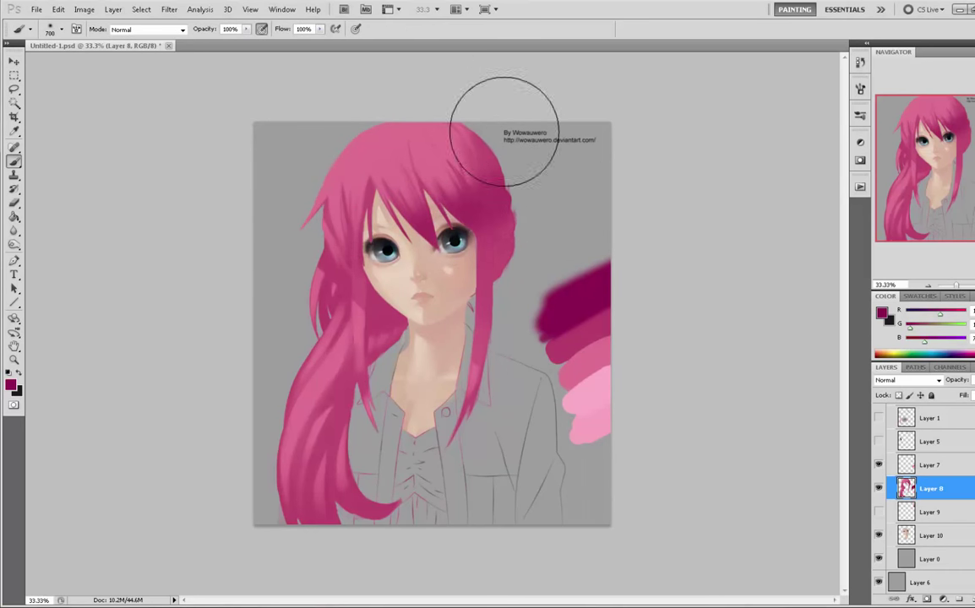
- Darken the tips of the bangs between the eyes with a 400 px brush at 44% opacity
{"action": "key", "text": "bracketleft"}
{"action": "key", "text": "bracketleft"}
{"action": "key", "text": "bracketleft"}
{"action": "left_click_drag", "start_coordinate": [245, 28], "coordinate": [205, 42]}
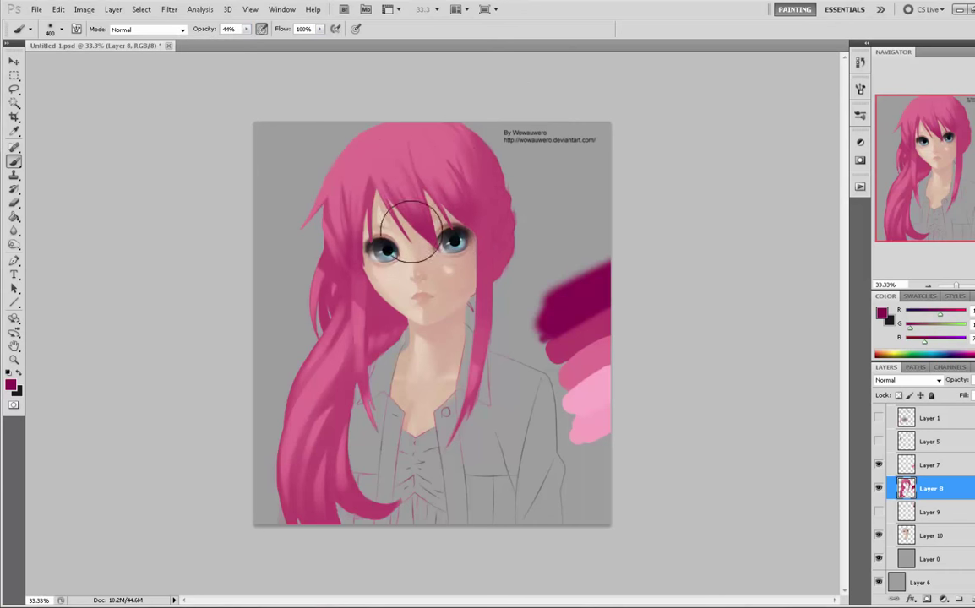
{"action": "mouse_move", "coordinate": [412, 232]}
{"action": "left_mouse_down"}
{"action": "mouse_move", "coordinate": [453, 229]}
{"action": "mouse_move", "coordinate": [455, 240]}
{"action": "mouse_move", "coordinate": [387, 276]}
{"action": "mouse_move", "coordinate": [407, 230]}
{"action": "mouse_move", "coordinate": [403, 239]}
{"action": "mouse_move", "coordinate": [378, 246]}
{"action": "left_mouse_up"}
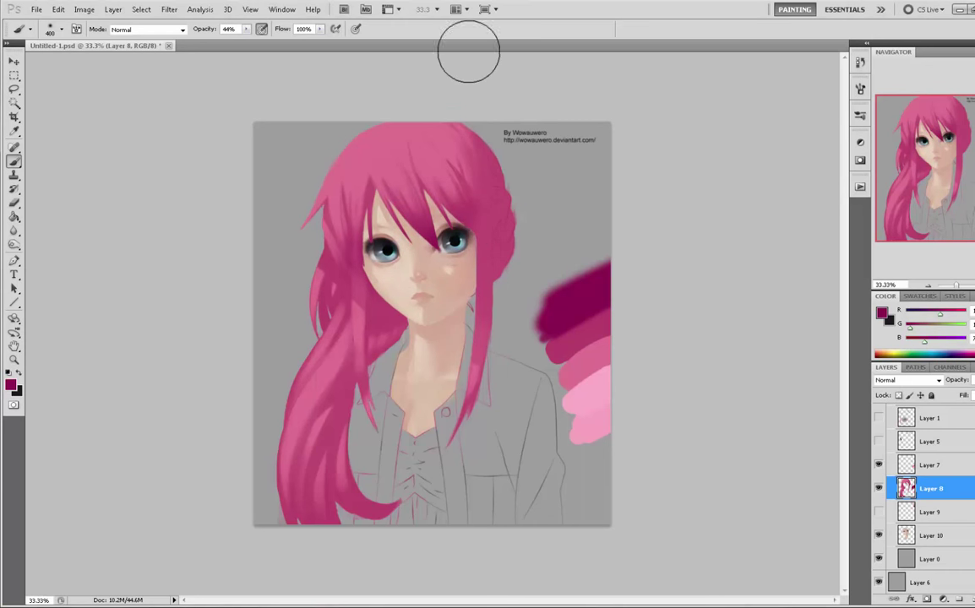
- Shade the gathered hair beside the face in dark magenta, using brush sizes from 700 down to 250 px
{"action": "key", "text": "bracketright"}
{"action": "key", "text": "bracketright"}
{"action": "key", "text": "bracketright"}
{"action": "key", "text": "bracketright"}
{"action": "left_click_drag", "start_coordinate": [505, 233], "coordinate": [486, 275]}
{"action": "key", "text": "bracketleft"}
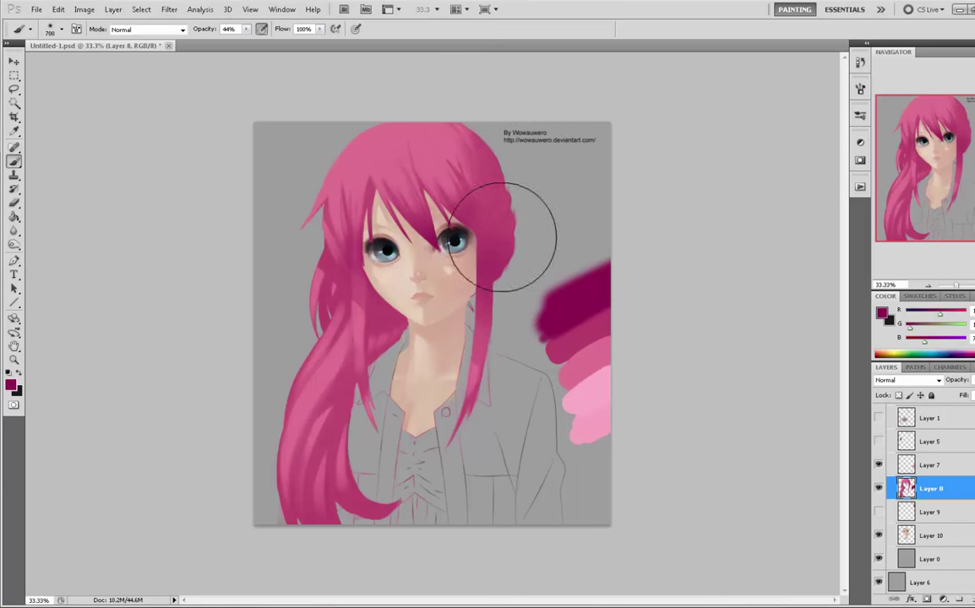
{"action": "key", "text": "bracketleft"}
{"action": "key", "text": "bracketleft"}
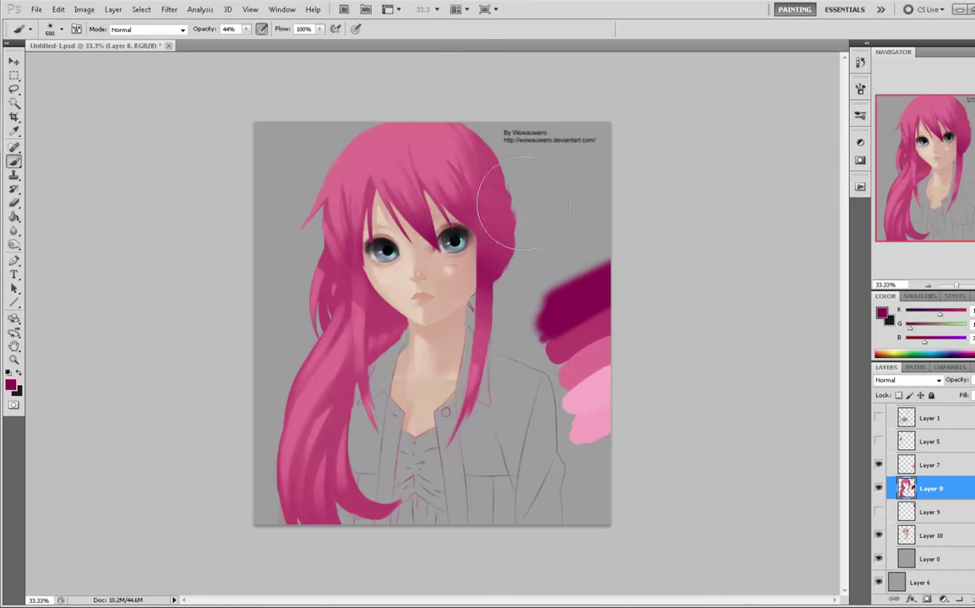
{"action": "key", "text": "bracketleft"}
{"action": "key", "text": "bracketleft"}
{"action": "key", "text": "bracketleft"}
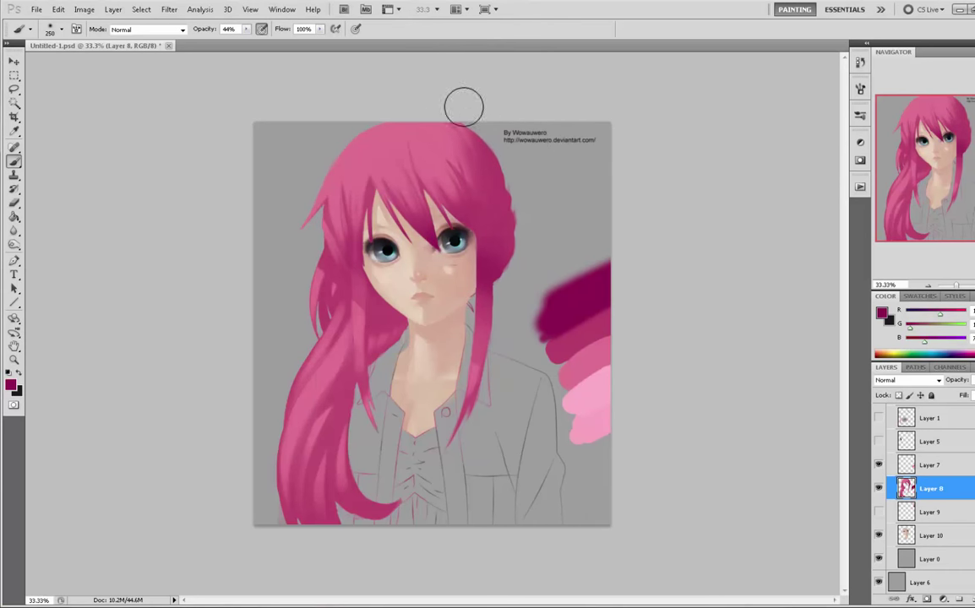
- Deepen the outer edge of the side hair with a 700 px brush and sample a mid pink near the crown
{"action": "key", "text": "bracketright"}
{"action": "key", "text": "bracketright"}
{"action": "key", "text": "bracketright"}
{"action": "key", "text": "bracketright"}
{"action": "key", "text": "bracketright"}
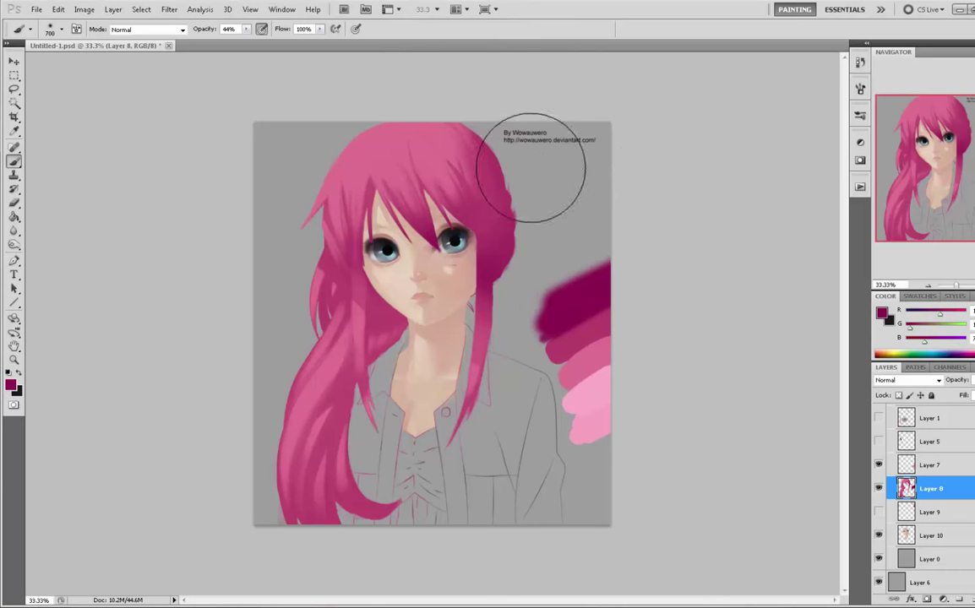
{"action": "key", "text": "bracketleft"}
{"action": "key", "text": "bracketleft"}
{"action": "left_click", "coordinate": [472, 156], "text": "alt"}
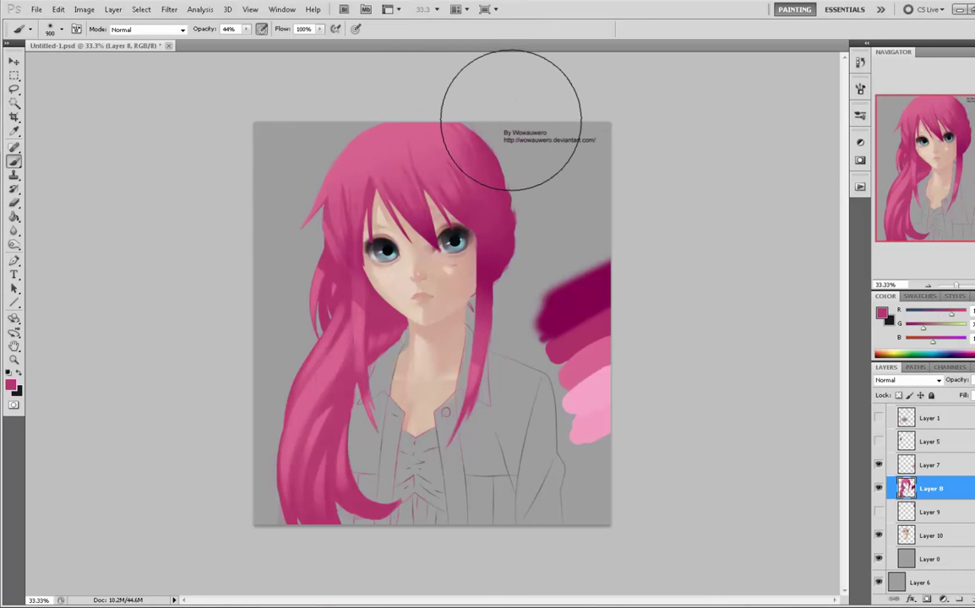
- Sample the lightest pink swatch and brush a soft highlight over the crown, reducing the brush to 300 px
{"action": "left_click", "coordinate": [596, 422], "text": "alt"}
{"action": "key", "text": "["}
{"action": "key", "text": "["}
{"action": "key", "text": "["}
{"action": "key", "text": "["}
{"action": "key", "text": "["}
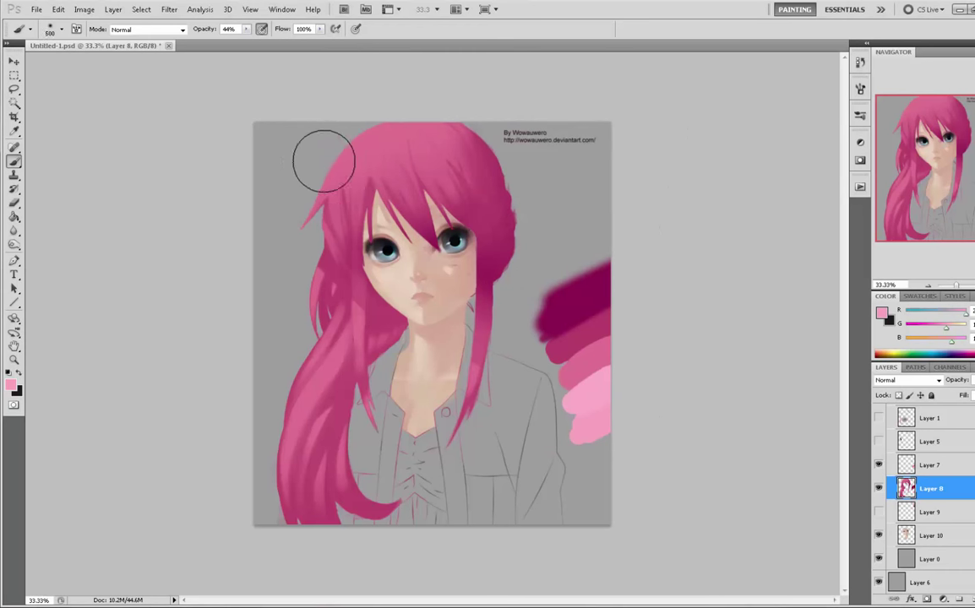
{"action": "key", "text": "["}
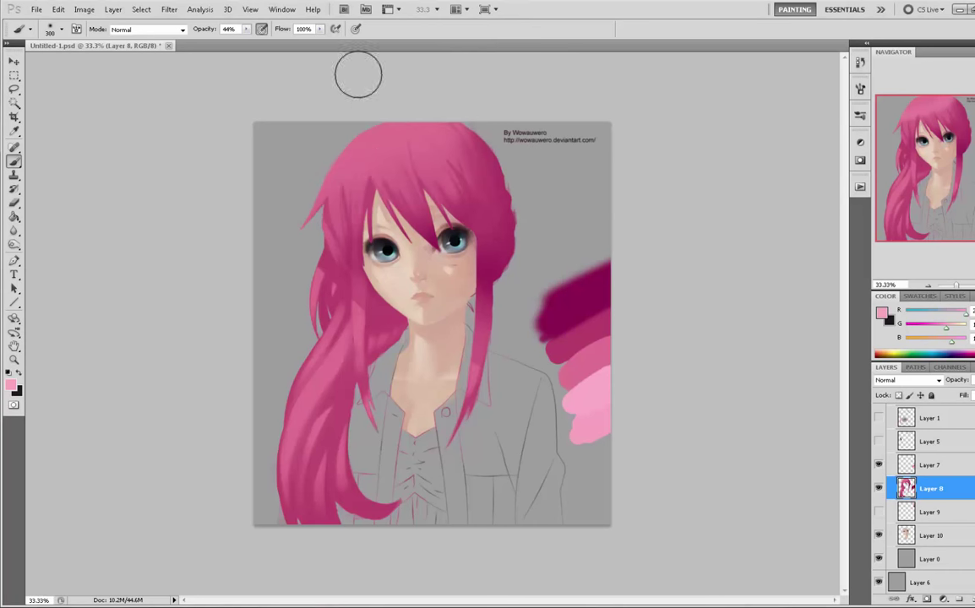
- Lighten the hair around the forehead with a 700 px brush and refine the crown at 175 px
{"action": "key", "text": "bracketright"}
{"action": "key", "text": "bracketright"}
{"action": "key", "text": "bracketright"}
{"action": "key", "text": "bracketright"}
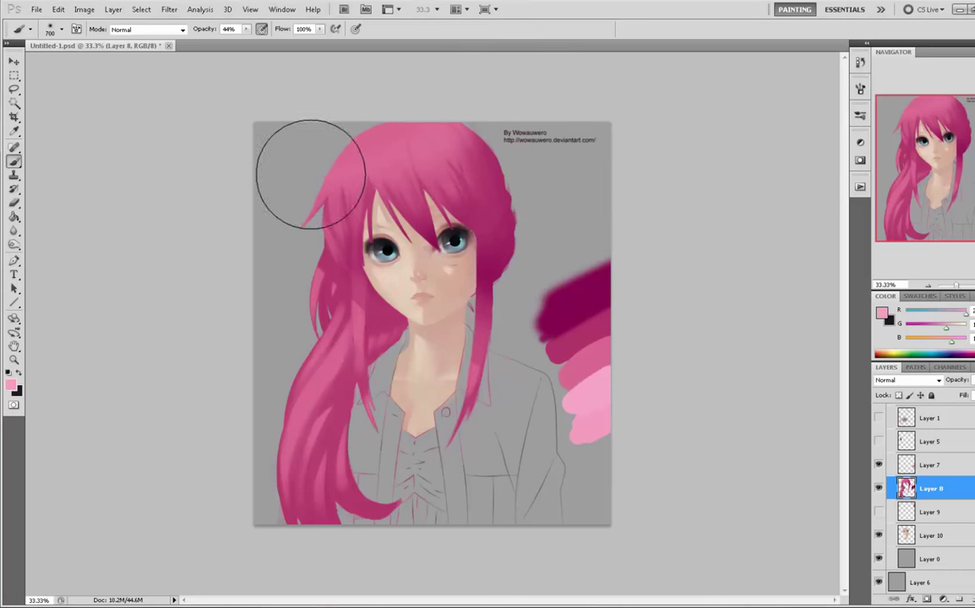
{"action": "key", "text": "bracketleft"}
{"action": "key", "text": "bracketleft"}
{"action": "key", "text": "bracketleft"}
{"action": "key", "text": "bracketleft"}
{"action": "key", "text": "bracketleft"}
{"action": "key", "text": "bracketleft"}
{"action": "key", "text": "bracketleft"}
{"action": "key", "text": "bracketleft"}
{"action": "key", "text": "bracketleft"}
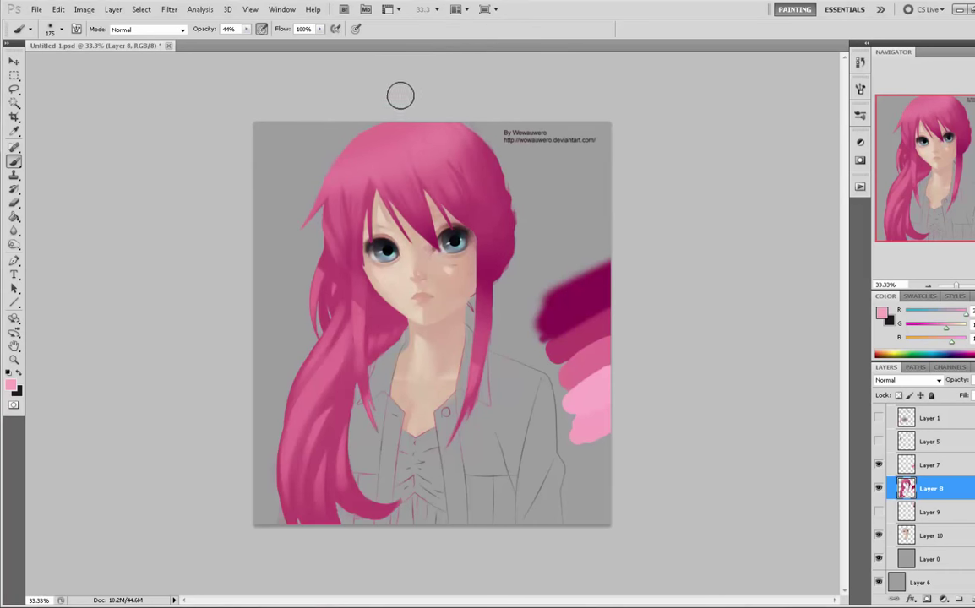
- Sample the dark pink from the side hair and blend it around the crown with a 200 to 250 px brush
{"action": "left_click", "coordinate": [487, 196], "text": "alt"}
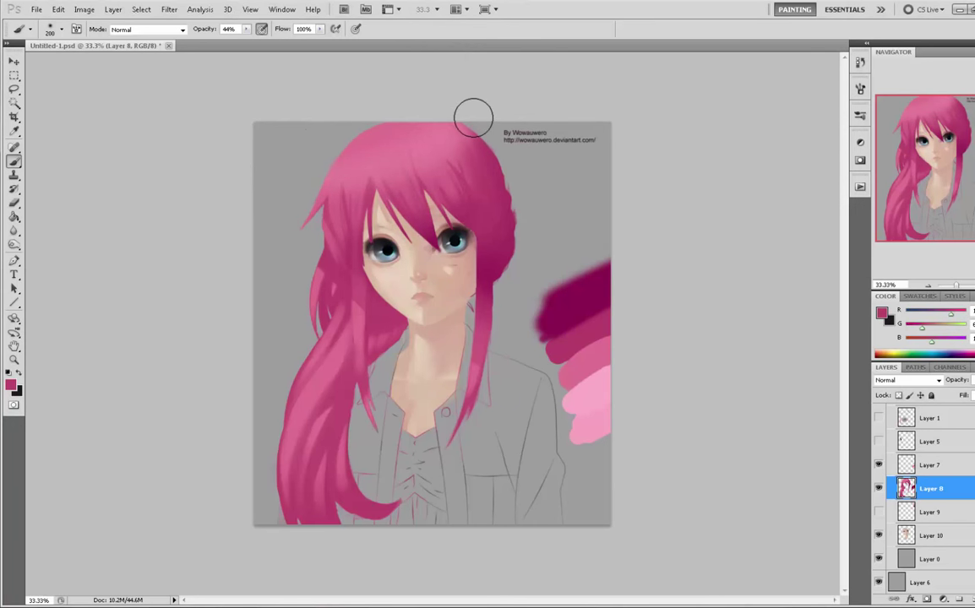
{"action": "key", "text": "bracketright"}
{"action": "key", "text": "bracketright"}
{"action": "key", "text": "bracketright"}
{"action": "key", "text": "bracketright"}
{"action": "key", "text": "bracketright"}
{"action": "key", "text": "bracketright"}
{"action": "key", "text": "bracketleft"}
{"action": "key", "text": "bracketleft"}
{"action": "key", "text": "bracketleft"}
{"action": "key", "text": "bracketleft"}
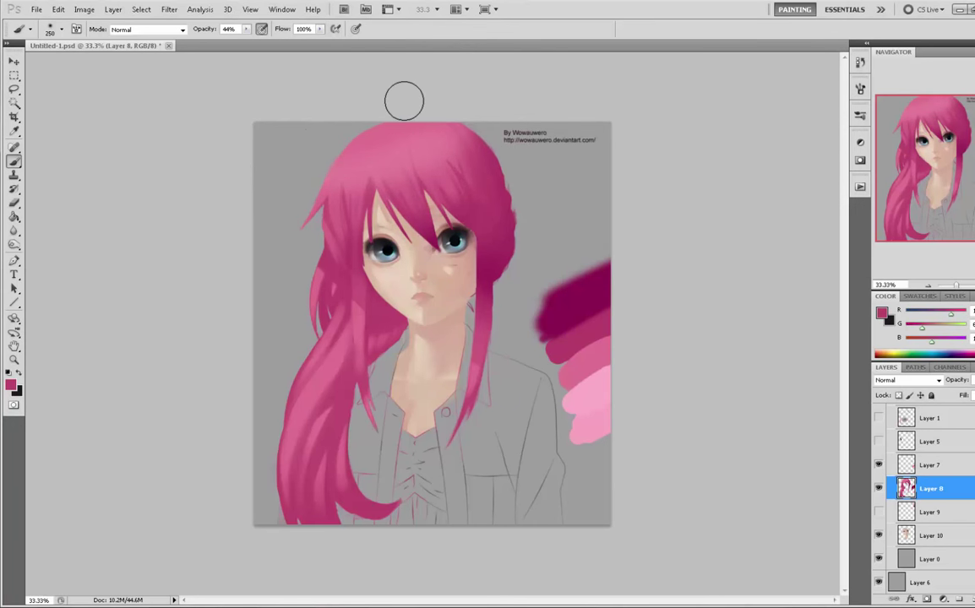
- Darken the top edge of the hair with dark pink, using brush sizes of 600 and 800 px
{"action": "key", "text": "bracketright"}
{"action": "key", "text": "bracketright"}
{"action": "key", "text": "bracketright"}
{"action": "key", "text": "bracketright"}
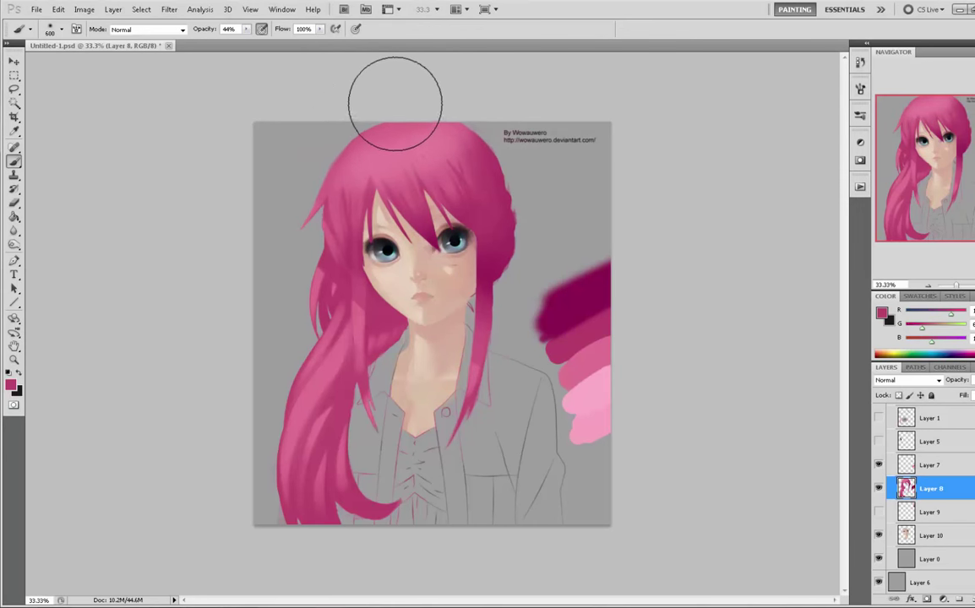
{"action": "key", "text": "bracketleft"}
{"action": "key", "text": "bracketleft"}
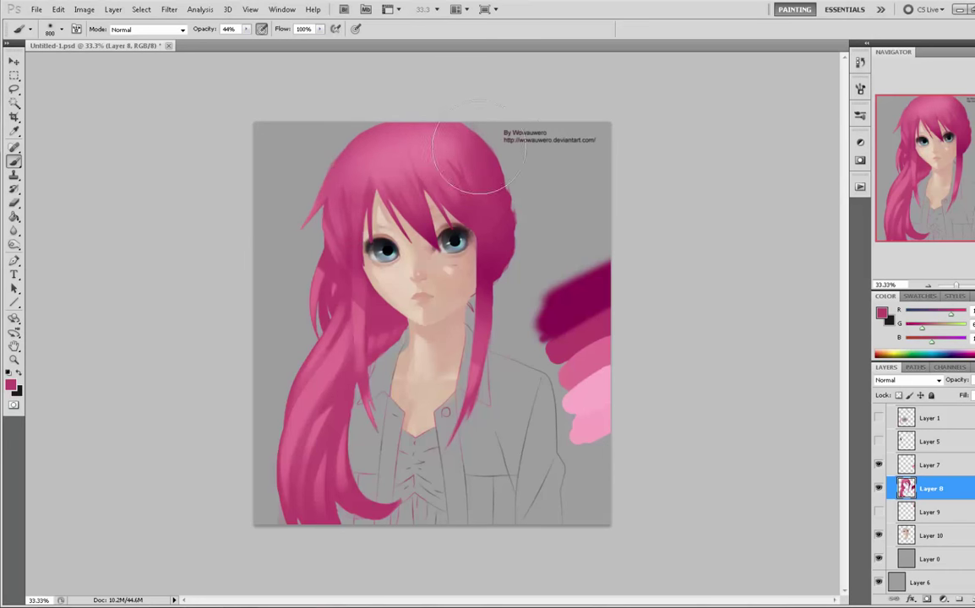
{"action": "key", "text": "bracketright"}
{"action": "key", "text": "bracketright"}
{"action": "key", "text": "bracketright"}
{"action": "key", "text": "bracketright"}
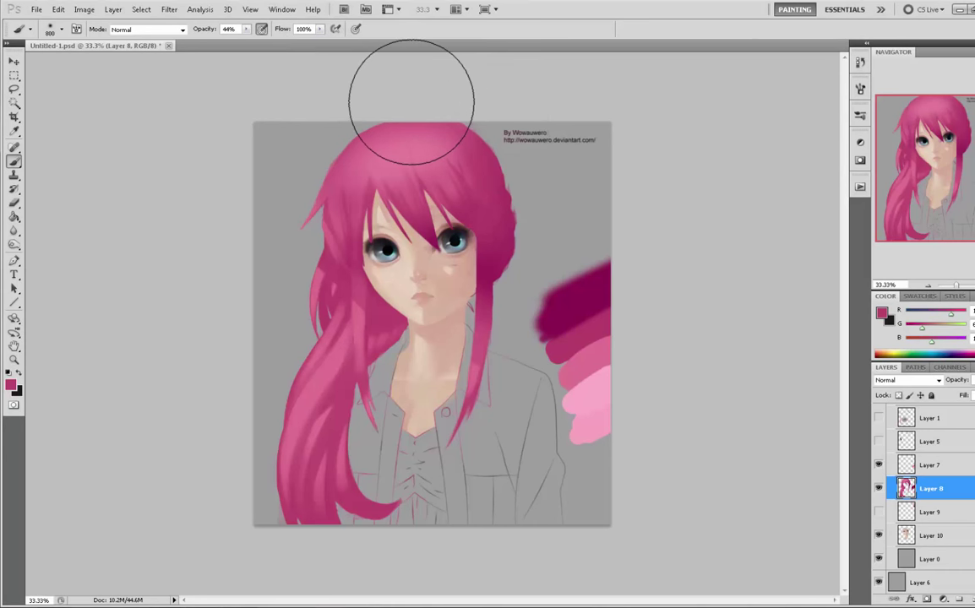
- Sample the lightest pink swatch again and reduce the brush size for the crown highlight
{"action": "left_click", "coordinate": [593, 417], "text": "alt"}
{"action": "key", "text": "bracketleft"}
{"action": "key", "text": "bracketleft"}
{"action": "key", "text": "bracketleft"}
{"action": "key", "text": "bracketleft"}
{"action": "key", "text": "bracketleft"}
{"action": "key", "text": "bracketleft"}
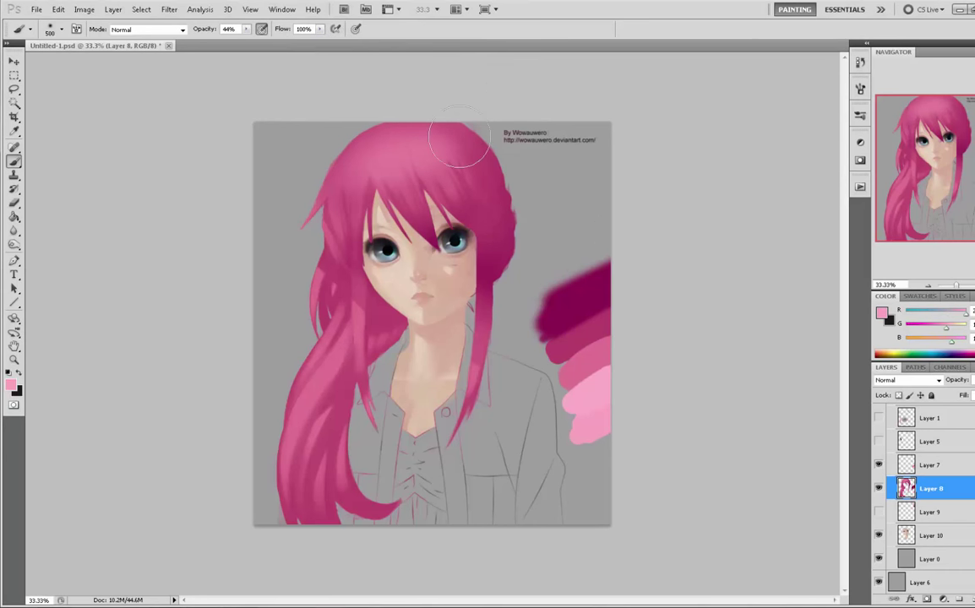
{"action": "left_click_drag", "start_coordinate": [429, 164], "coordinate": [338, 179]}
{"action": "key", "text": "ctrl+z"}
{"action": "left_click_drag", "start_coordinate": [429, 161], "coordinate": [340, 176]}
{"action": "key", "text": "ctrl+z"}
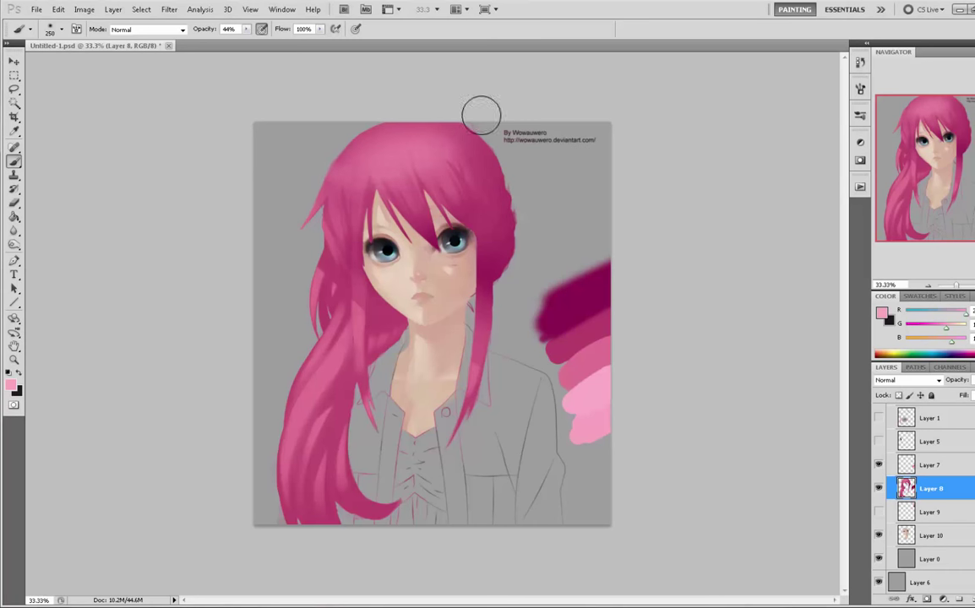
- Paint a light pink highlight band across the hair above the bangs with a 250 px brush at 44% opacity
{"action": "left_click_drag", "start_coordinate": [415, 166], "coordinate": [340, 175]}
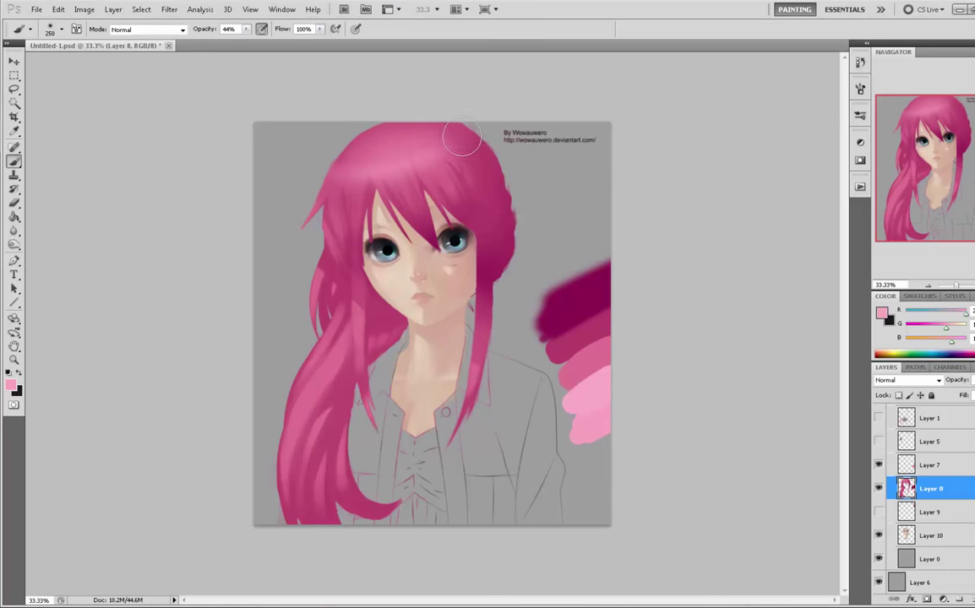
- Brighten the hair with soft light pink strokes, enlarging the brush to 600 px at 44% opacity
{"action": "key", "text": "bracketright"}
{"action": "key", "text": "bracketright"}
{"action": "key", "text": "bracketright"}
{"action": "key", "text": "bracketright"}
{"action": "key", "text": "bracketright"}
{"action": "key", "text": "bracketleft"}
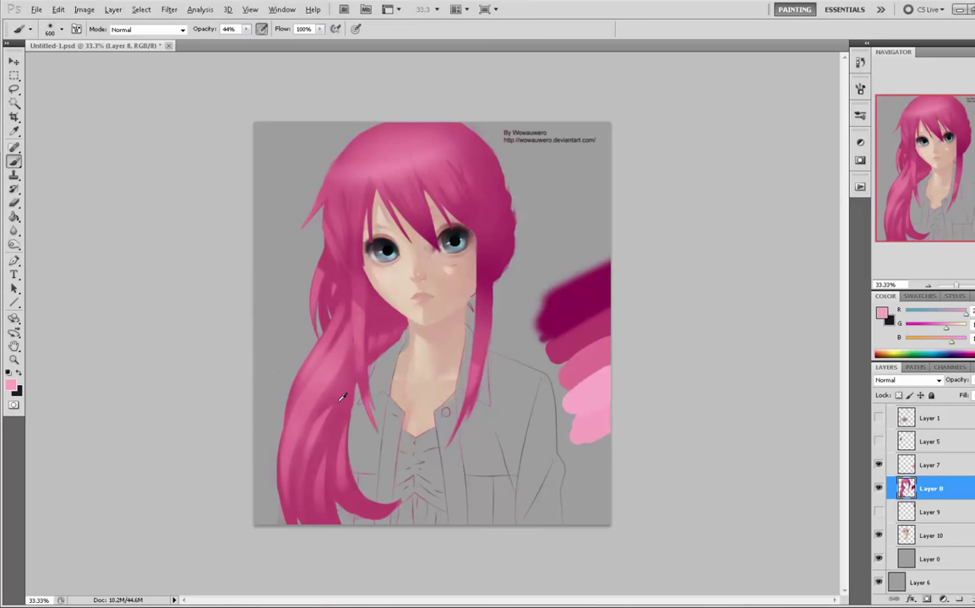
- Sample the dark magenta swatch and darken the lower end of the ponytail with a 1100 px brush
{"action": "left_click", "coordinate": [571, 305], "text": "alt"}
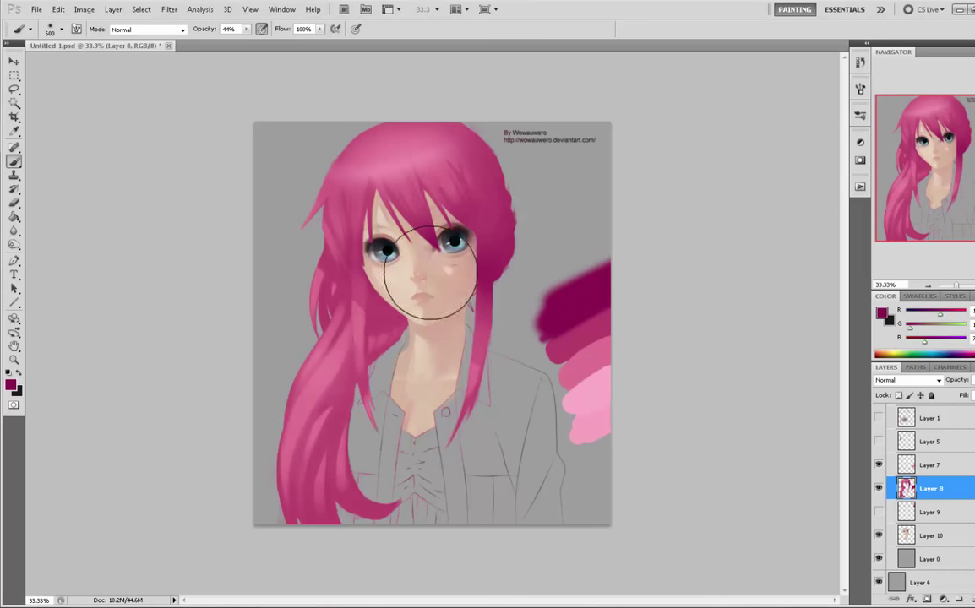
{"action": "key", "text": "bracketright"}
{"action": "key", "text": "bracketright"}
{"action": "key", "text": "bracketright"}
{"action": "key", "text": "bracketright"}
{"action": "key", "text": "bracketright"}
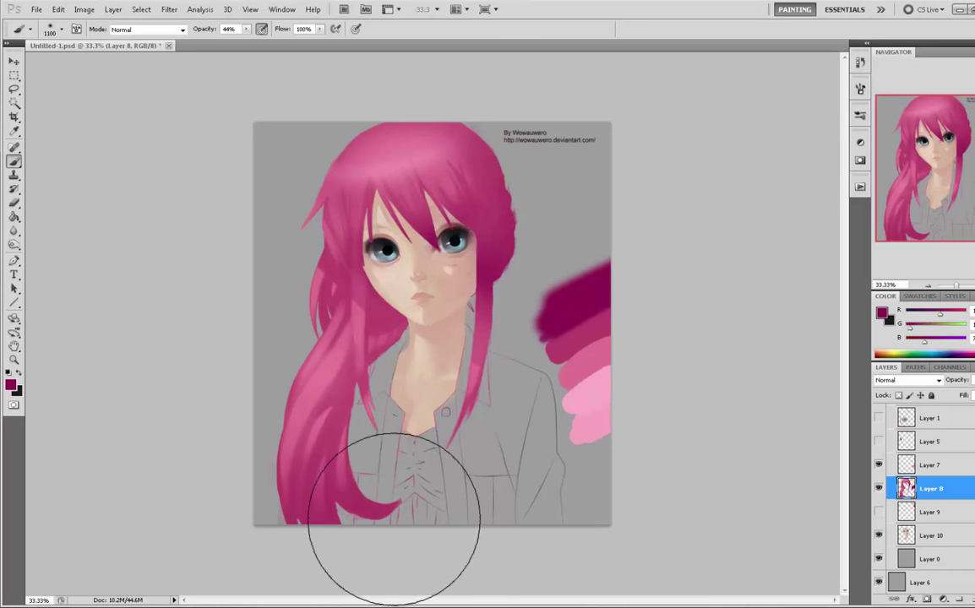
- Deepen the ponytail's dark magenta shading with soft brushes of 1000 and 700 px
{"action": "key", "text": "bracketleft"}
{"action": "key", "text": "bracketleft"}
{"action": "key", "text": "bracketleft"}
{"action": "key", "text": "bracketleft"}
{"action": "key", "text": "bracketleft"}
{"action": "key", "text": "bracketleft"}
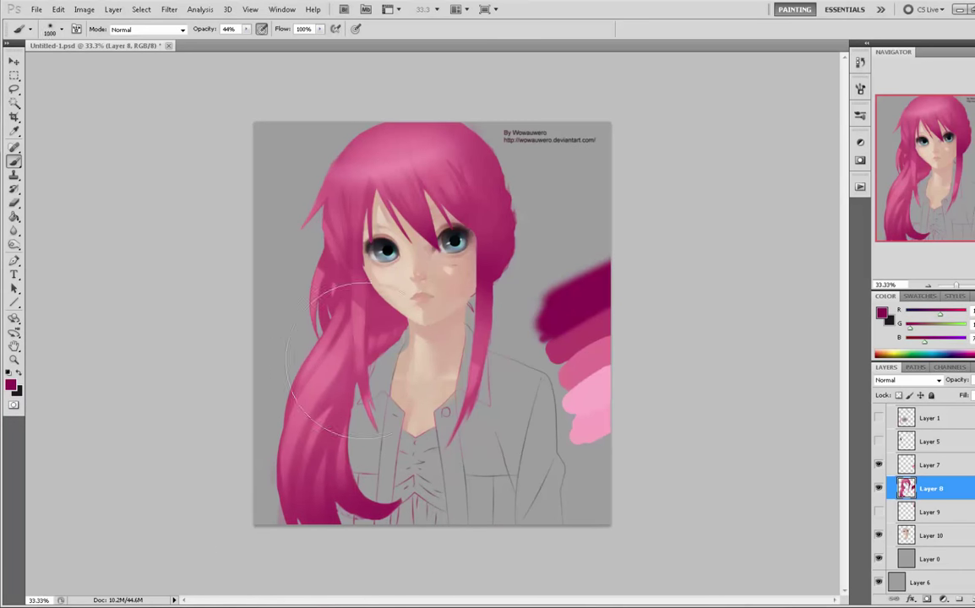
{"action": "key", "text": "bracketright"}
{"action": "key", "text": "bracketright"}
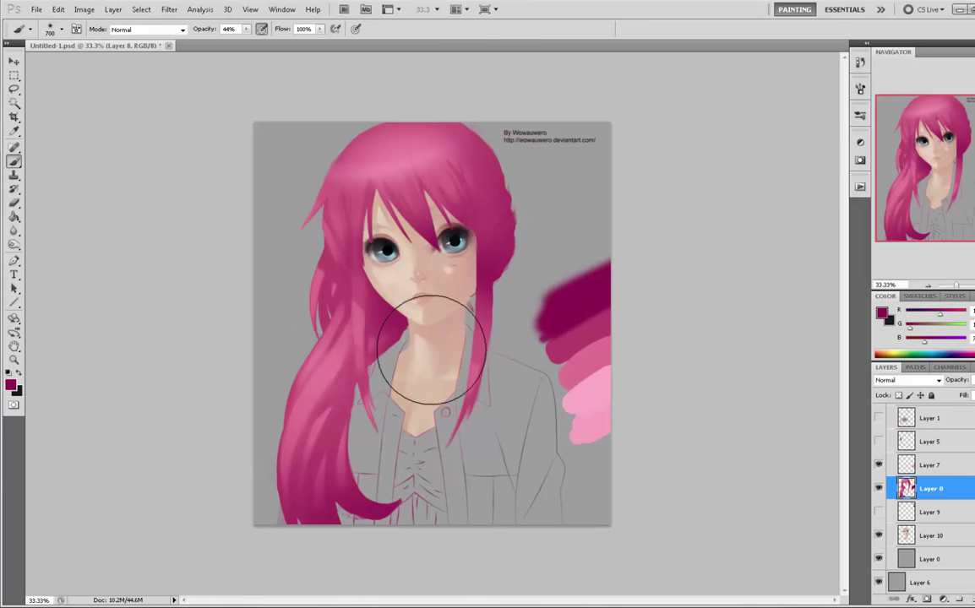
- Shade the hair bun and the long lock beside the neck with dark magenta, using 400 to 700 px brushes
{"action": "key", "text": "bracketleft"}
{"action": "key", "text": "bracketleft"}
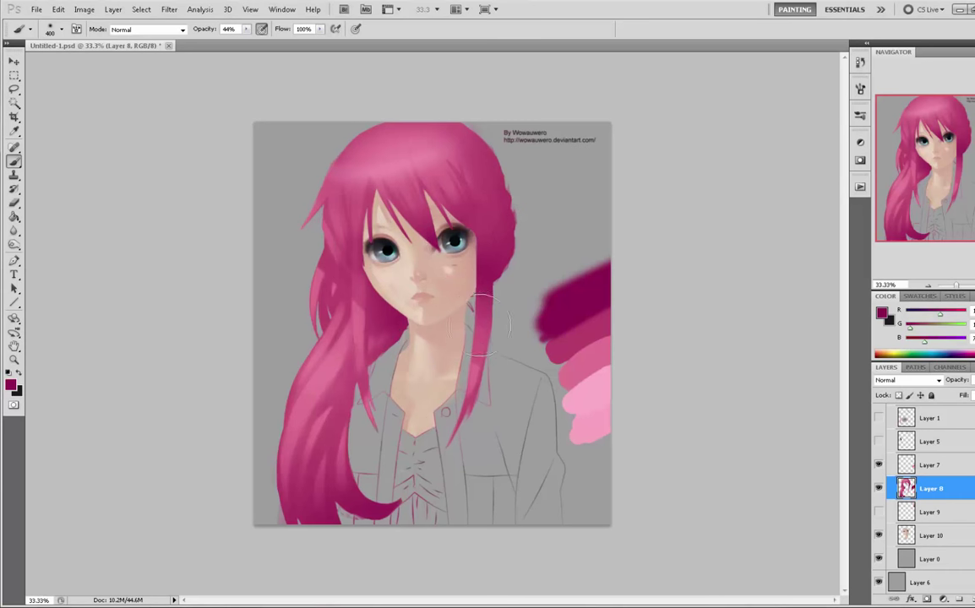
{"action": "key", "text": "bracketleft"}
{"action": "key", "text": "bracketright"}
{"action": "key", "text": "bracketright"}
{"action": "key", "text": "bracketright"}
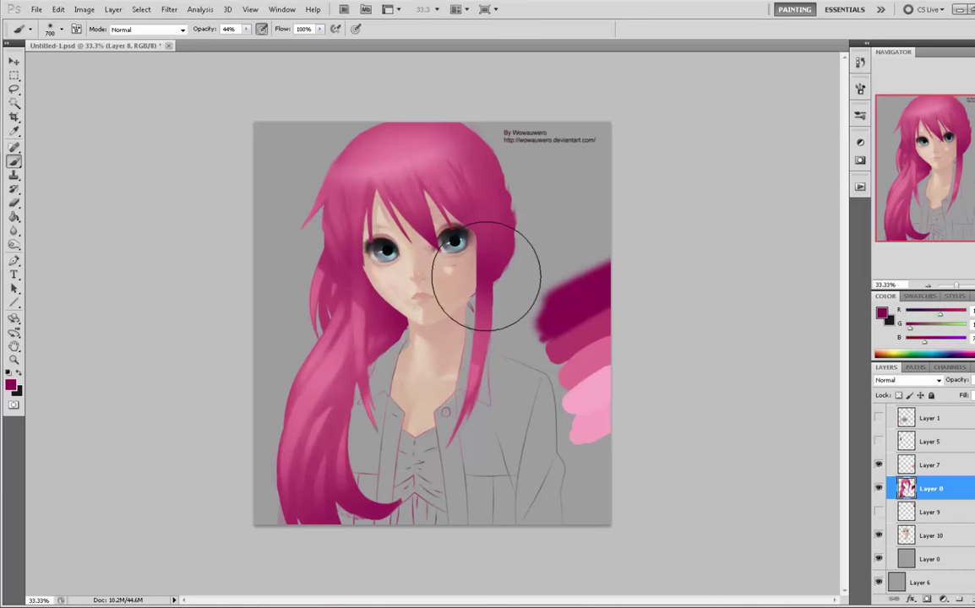
- Switch to the Eraser, enlarge it to 80 px, and erase the stray hair color over the face
{"action": "key", "text": "m"}
{"action": "right_click", "coordinate": [464, 293]}
{"action": "left_click", "coordinate": [479, 302]}
{"action": "key", "text": "e"}
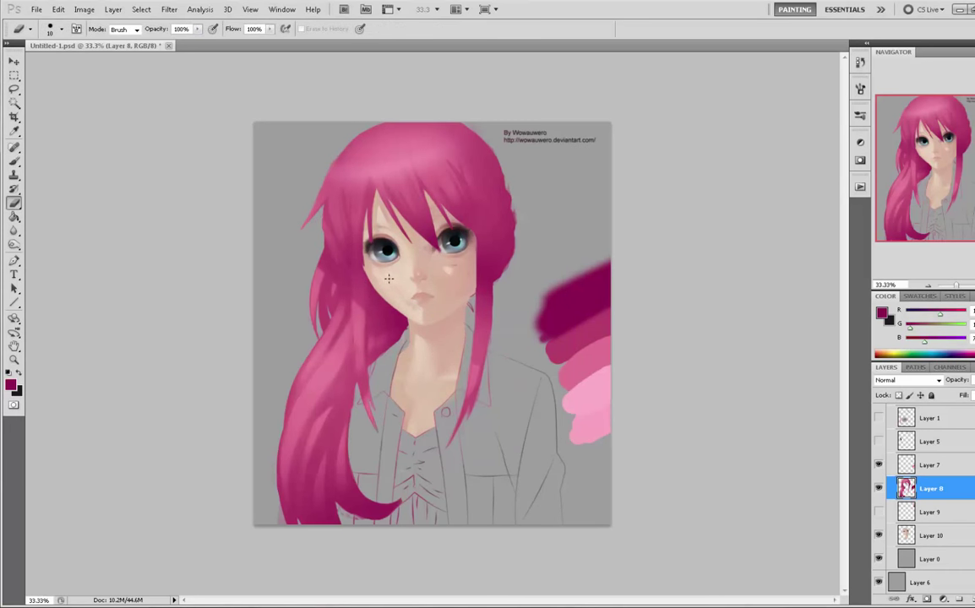
{"action": "key", "text": "bracketright"}
{"action": "key", "text": "bracketright"}
{"action": "key", "text": "bracketright"}
{"action": "key", "text": "bracketright"}
{"action": "key", "text": "bracketright"}
{"action": "key", "text": "bracketright"}
{"action": "key", "text": "bracketright"}
{"action": "mouse_move", "coordinate": [427, 318]}
{"action": "left_mouse_down"}
{"action": "mouse_move", "coordinate": [403, 294]}
{"action": "mouse_move", "coordinate": [411, 305]}
{"action": "mouse_move", "coordinate": [425, 296]}
{"action": "mouse_move", "coordinate": [382, 227]}
{"action": "left_mouse_up"}
{"action": "key", "text": "z"}
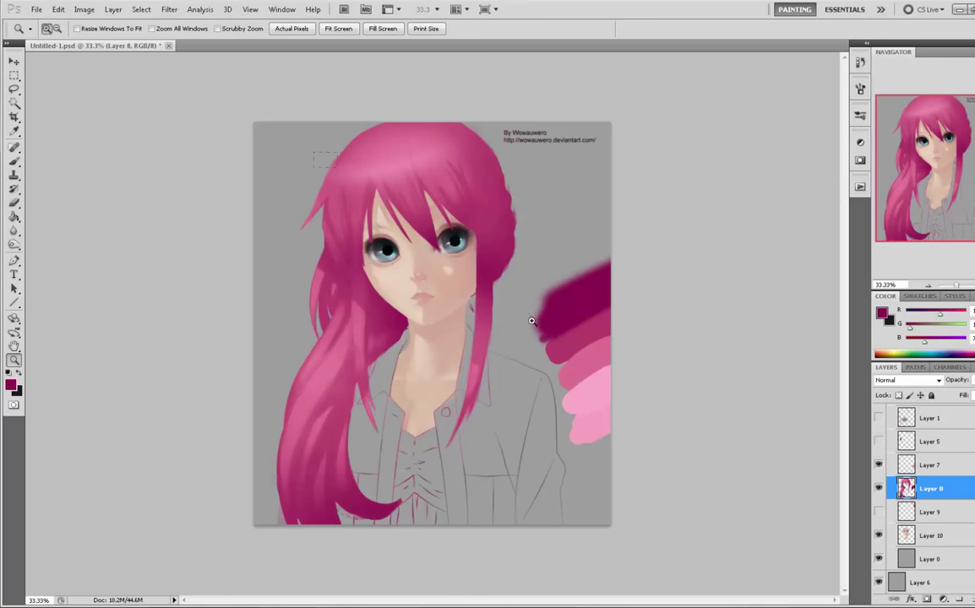
- Zoom in on the face and erase the rough hair edges with a small eraser
{"action": "left_click", "coordinate": [481, 286]}
{"action": "key", "text": "b"}
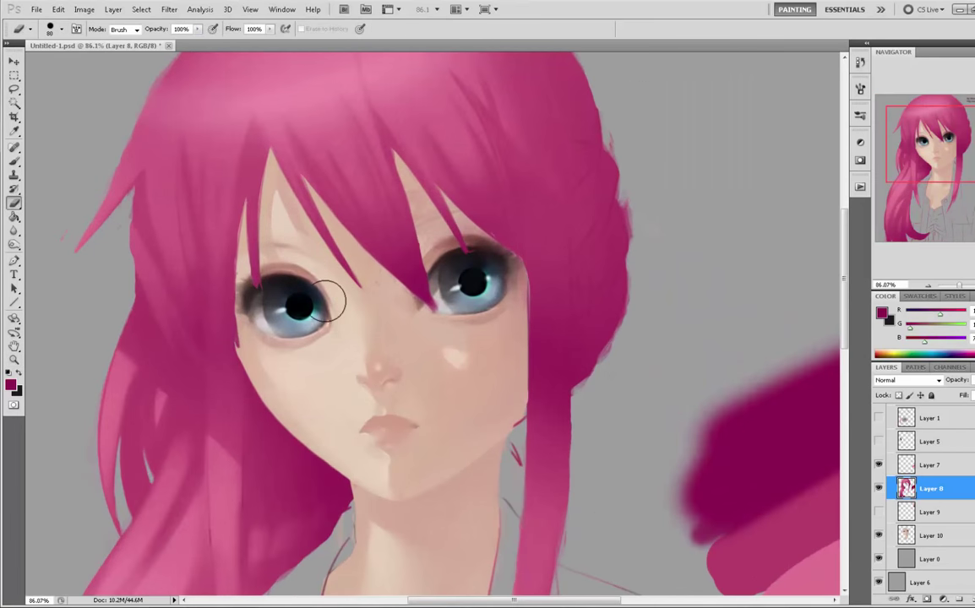
{"action": "key", "text": "bracketleft"}
{"action": "key", "text": "bracketleft"}
{"action": "key", "text": "bracketleft"}
{"action": "key", "text": "bracketleft"}
{"action": "key", "text": "bracketleft"}
{"action": "key", "text": "bracketleft"}
{"action": "key", "text": "bracketleft"}
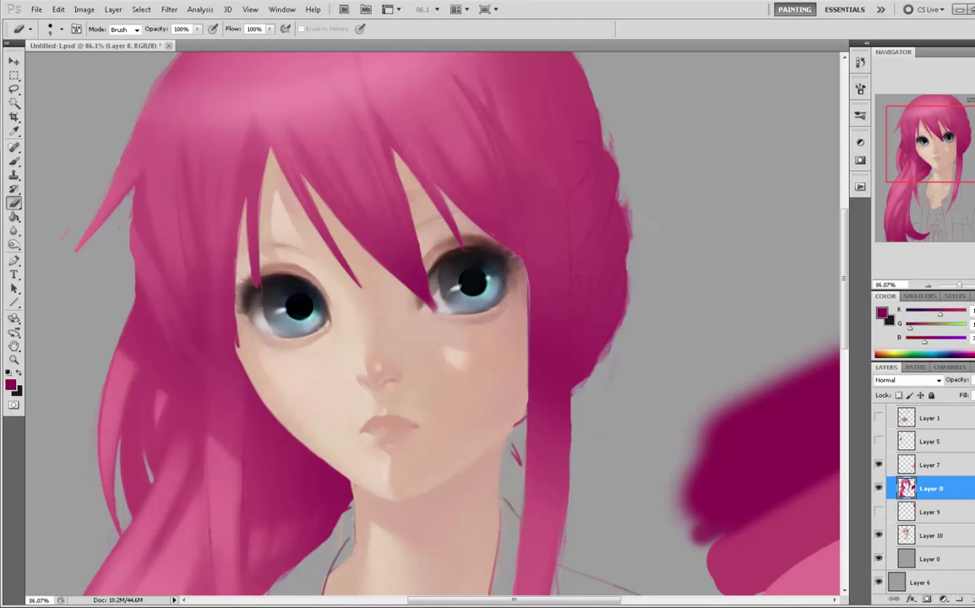
- Try erasing the stray pink strokes beneath the jaw with a 35 px eraser, and undo the last strokes
{"action": "key", "text": "bracketright"}
{"action": "key", "text": "bracketright"}
{"action": "key", "text": "bracketright"}
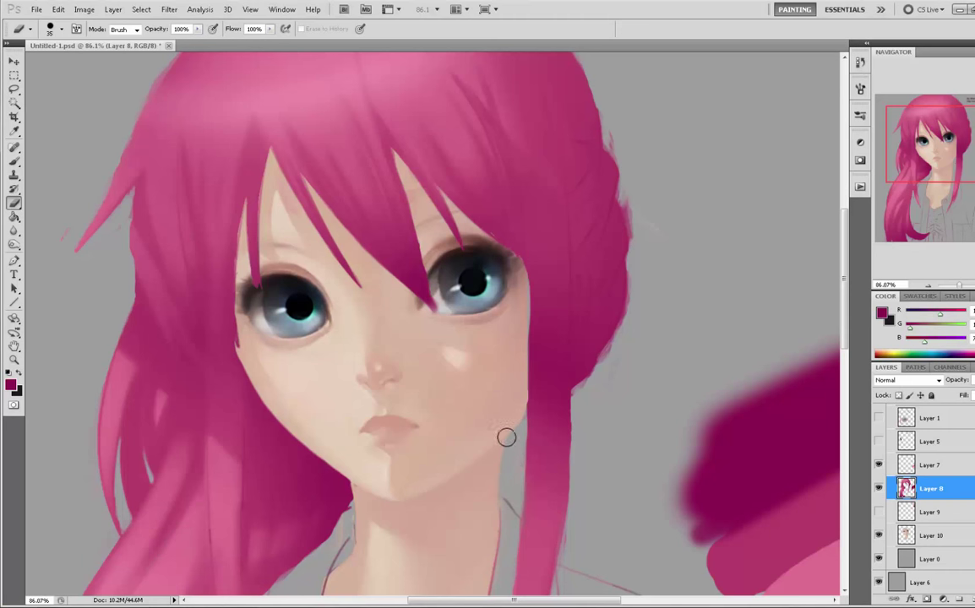
{"action": "key", "text": "ctrl+alt+z"}
{"action": "key", "text": "ctrl+alt+z"}
{"action": "key", "text": "ctrl+alt+z"}
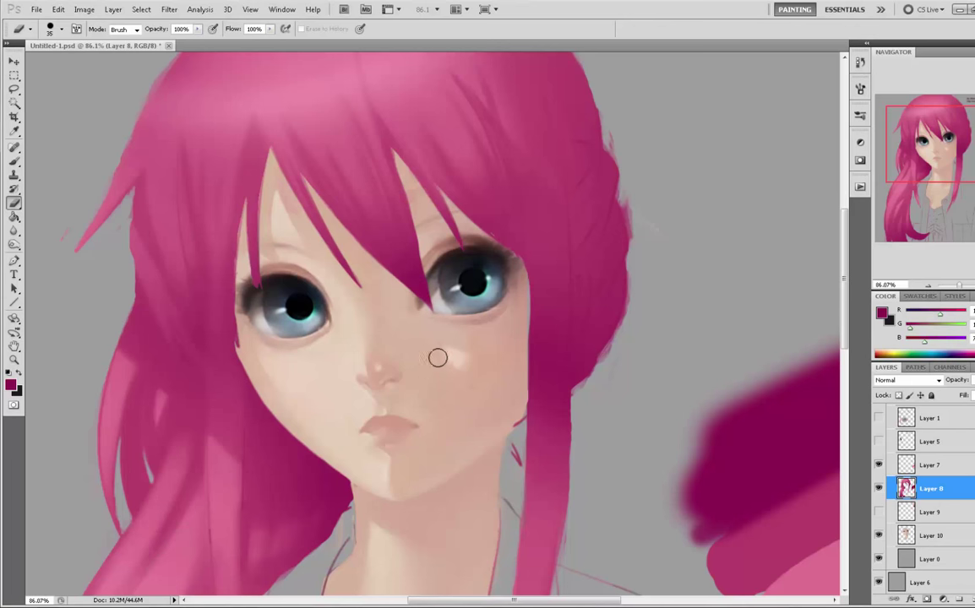
{"action": "key", "text": "ctrl+0"}
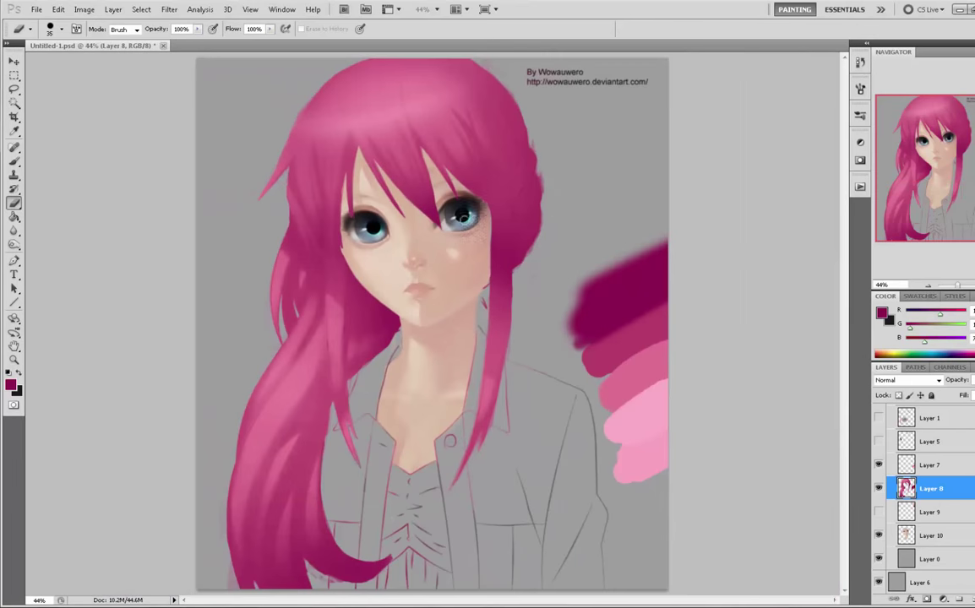
{"action": "key", "text": "ctrl+minus"}
{"action": "key", "text": "b"}
{"action": "right_click", "coordinate": [386, 276]}
{"action": "left_click", "coordinate": [665, 271]}
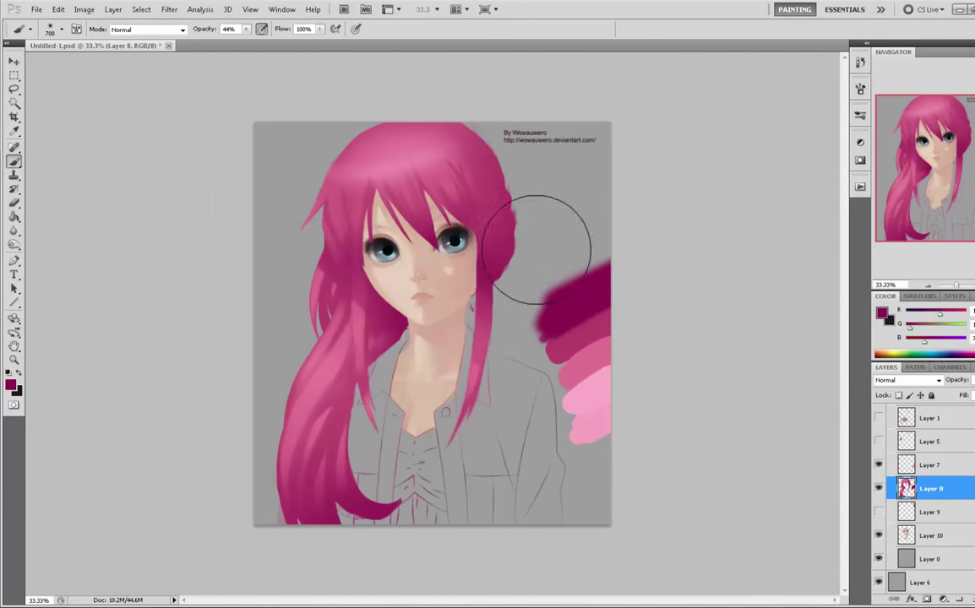
{"action": "key", "text": "m"}
{"action": "right_click", "coordinate": [433, 237]}
{"action": "key", "text": "Escape"}
{"action": "key", "text": "ctrl+a"}
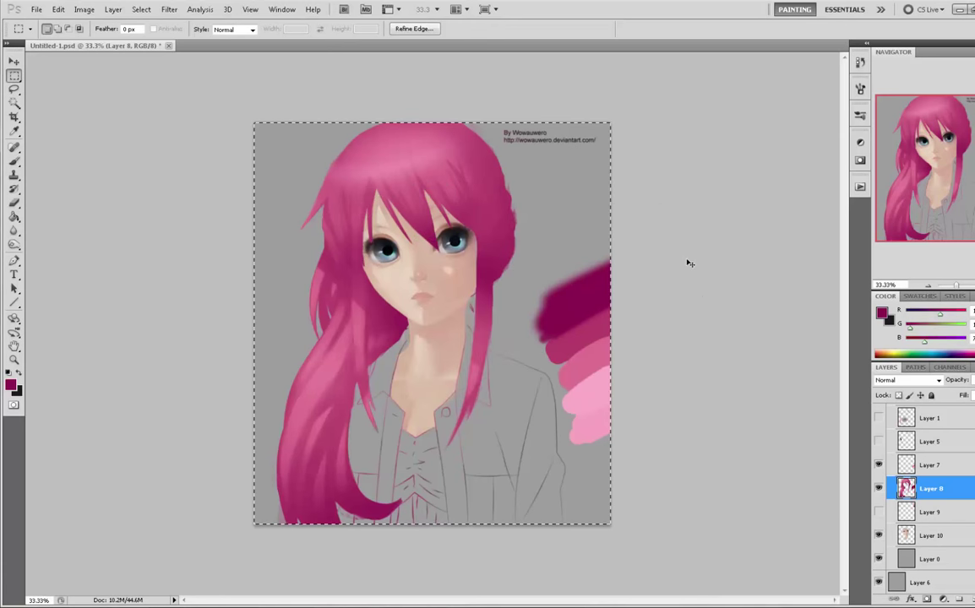
{"action": "key", "text": "v"}
{"action": "key", "text": "ctrl+d"}
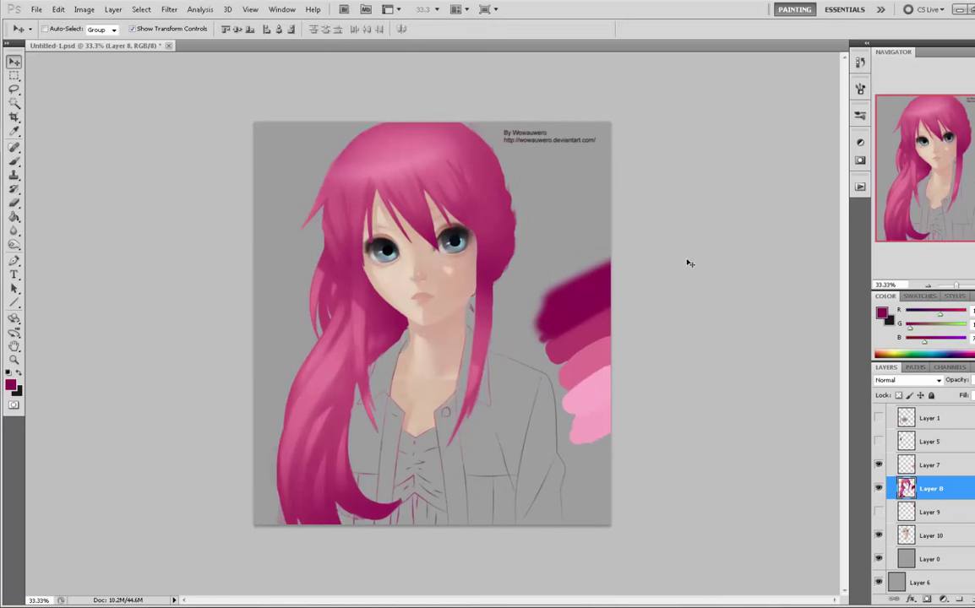
- Sample the dark magenta swatch again and darken the tips of the bangs with a 250 px brush
{"action": "key", "text": "b"}
{"action": "left_click", "coordinate": [570, 303], "text": "alt"}
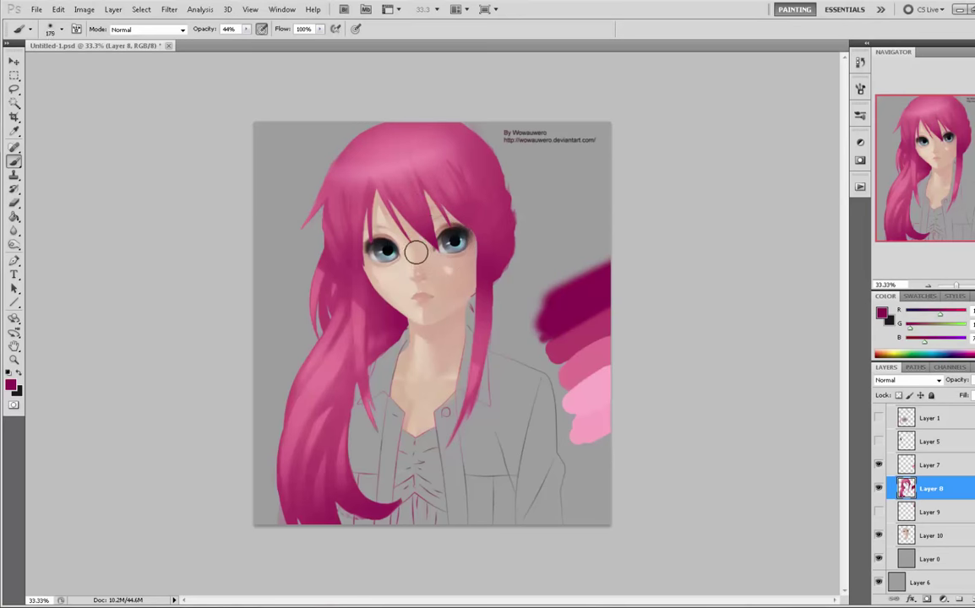
{"action": "key", "text": "bracketright"}
{"action": "key", "text": "bracketright"}
{"action": "key", "text": "bracketright"}
{"action": "key", "text": "bracketleft"}
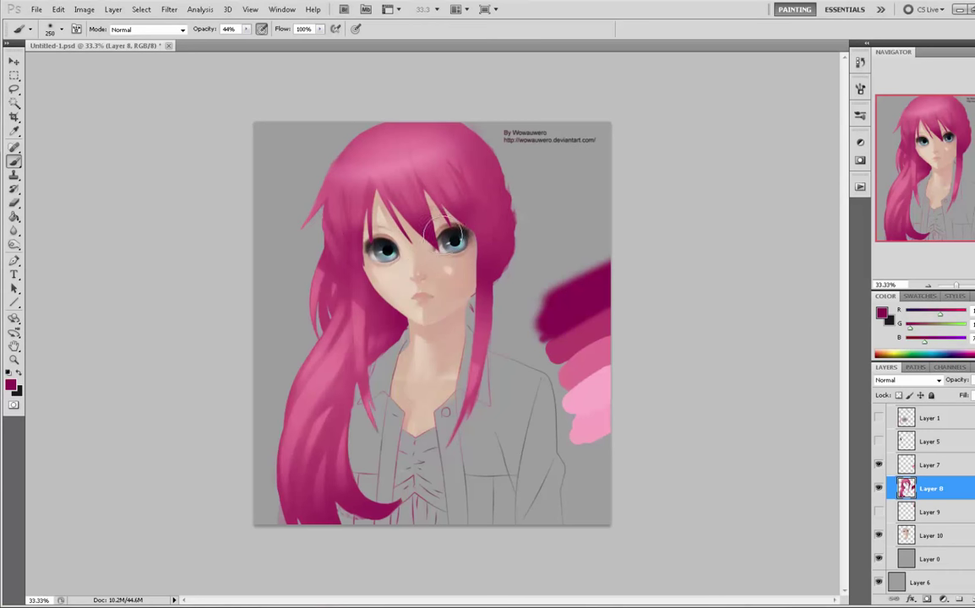
- Deepen the hair shadows around the face with dark magenta, using brush sizes between 250 and 800 px
{"action": "key", "text": "bracketright"}
{"action": "key", "text": "bracketright"}
{"action": "key", "text": "bracketright"}
{"action": "key", "text": "bracketright"}
{"action": "key", "text": "bracketright"}
{"action": "key", "text": "bracketright"}
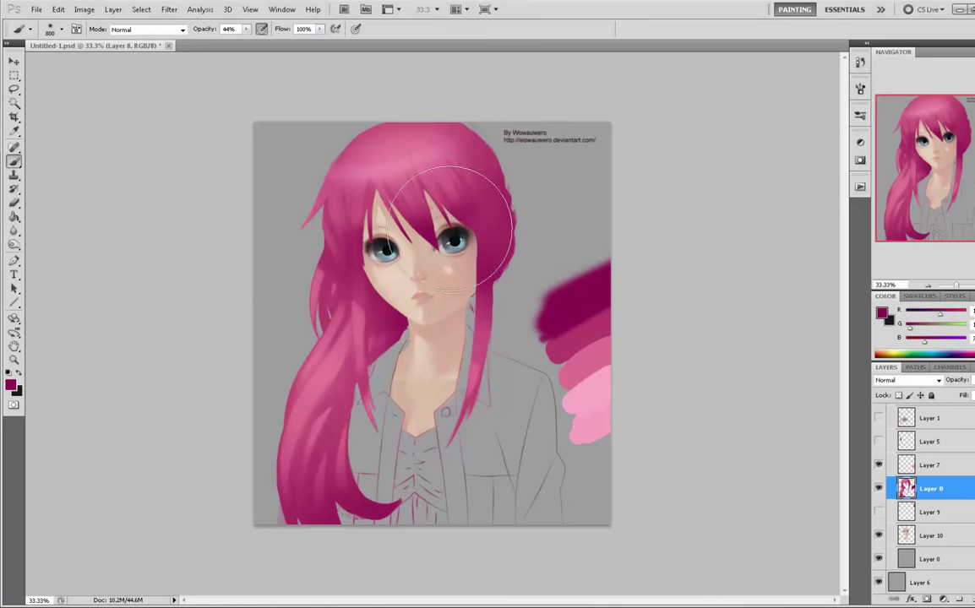
{"action": "key", "text": "bracketleft"}
{"action": "key", "text": "bracketleft"}
{"action": "key", "text": "bracketleft"}
{"action": "key", "text": "bracketleft"}
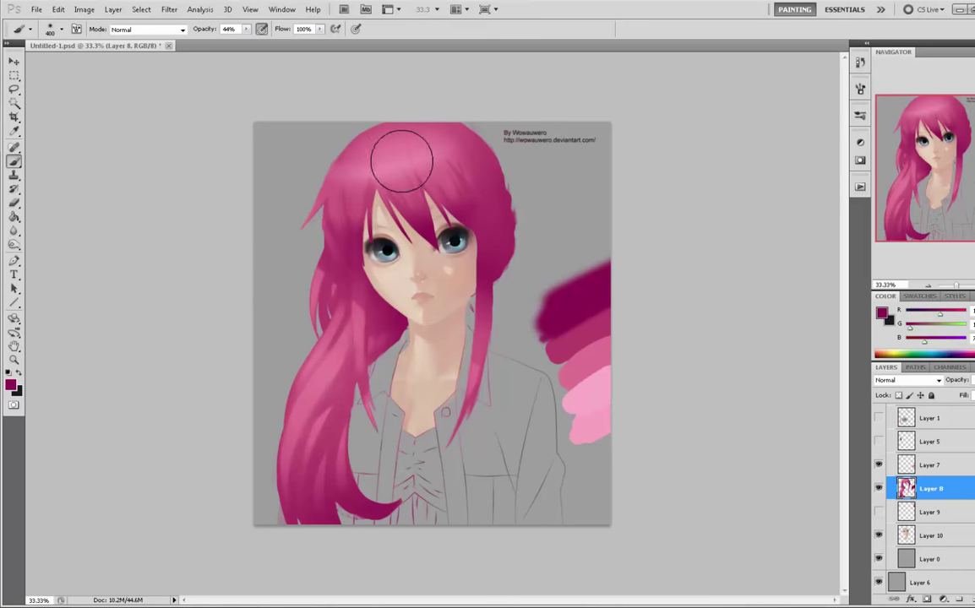
{"action": "key", "text": "bracketright"}
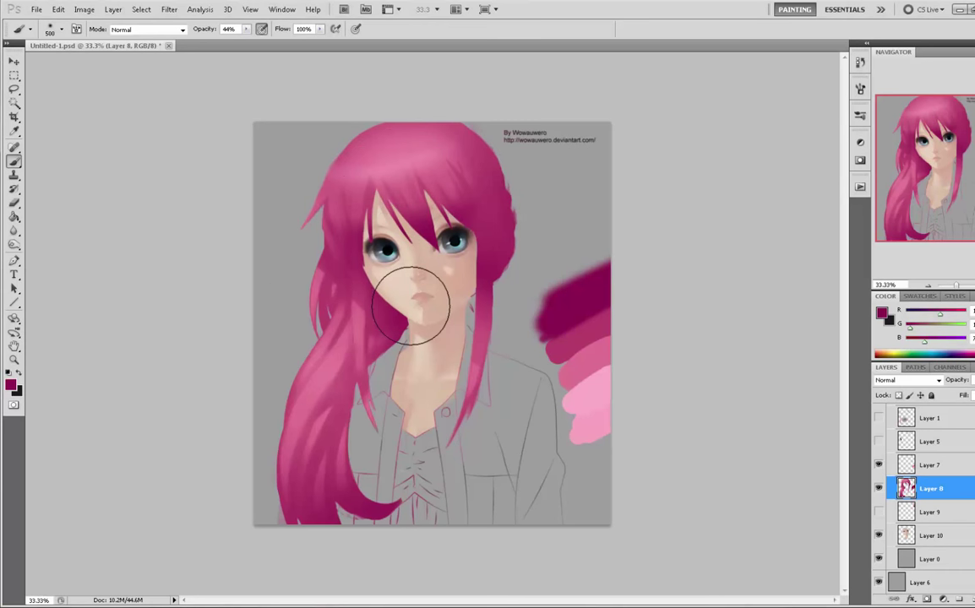
{"action": "key", "text": "bracketleft"}
{"action": "key", "text": "bracketleft"}
{"action": "key", "text": "bracketleft"}
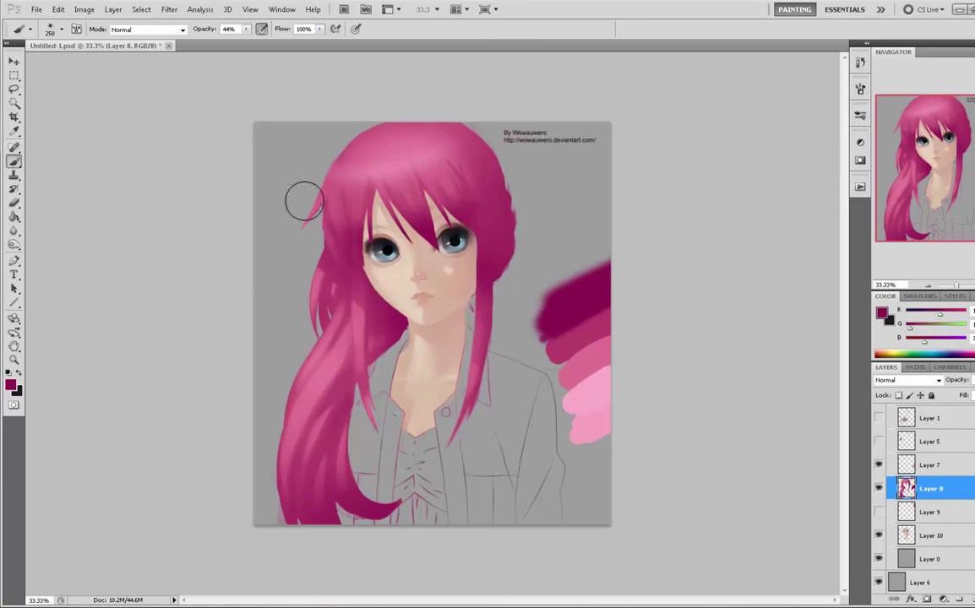
- Sample light pink from the crown highlight and brighten the loose outer strand with a 90 px brush
{"action": "left_click", "coordinate": [382, 171], "text": "alt"}
{"action": "key", "text": "bracketleft"}
{"action": "key", "text": "bracketleft"}
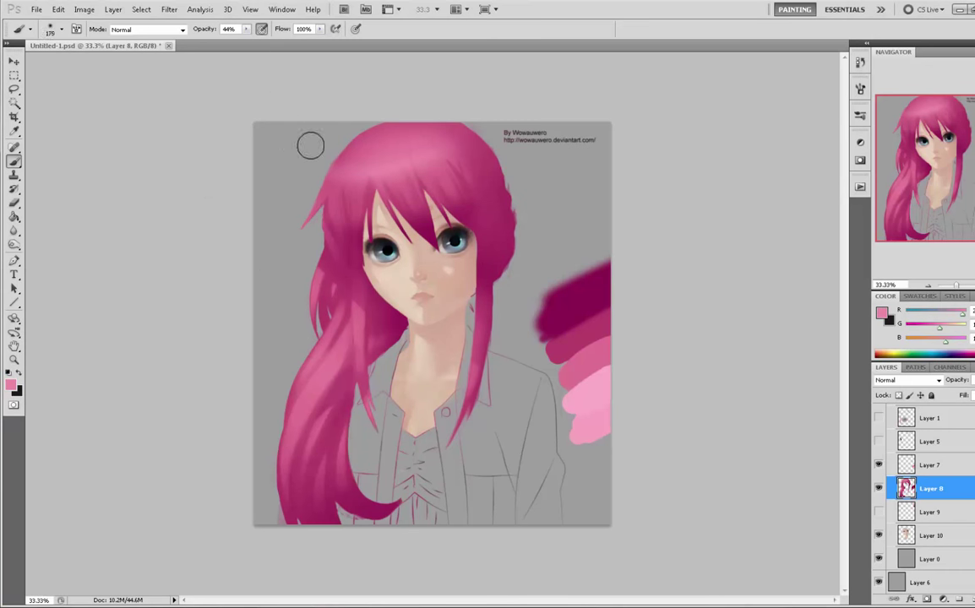
{"action": "key", "text": "bracketleft"}
{"action": "key", "text": "bracketleft"}
{"action": "key", "text": "bracketleft"}
{"action": "key", "text": "bracketleft"}
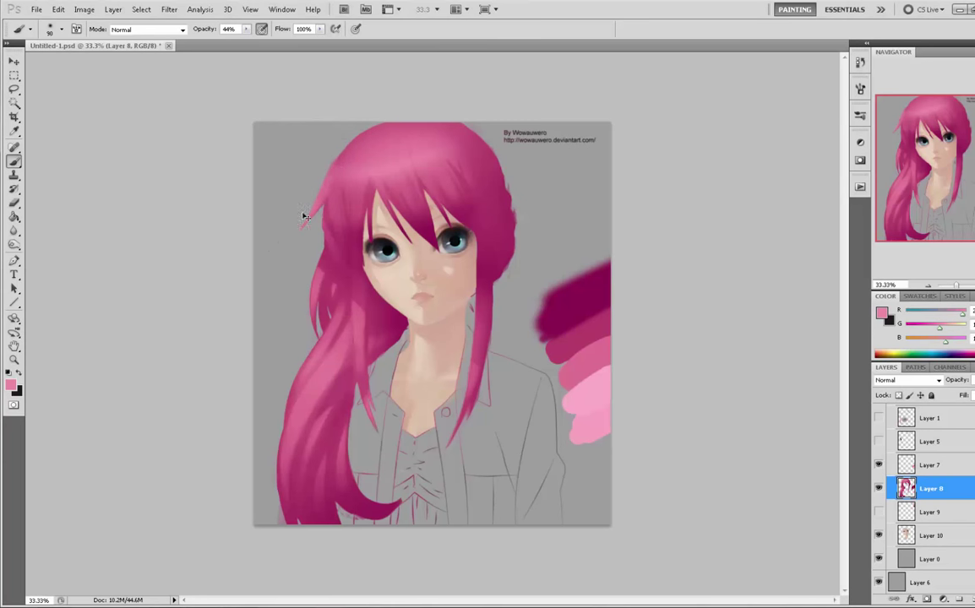
- Sample mid pink from the upper hair and blend it across the crown with 150 to 400 px brushes
{"action": "left_click", "coordinate": [361, 142], "text": "alt"}
{"action": "key", "text": "bracketright"}
{"action": "key", "text": "bracketright"}
{"action": "key", "text": "bracketright"}
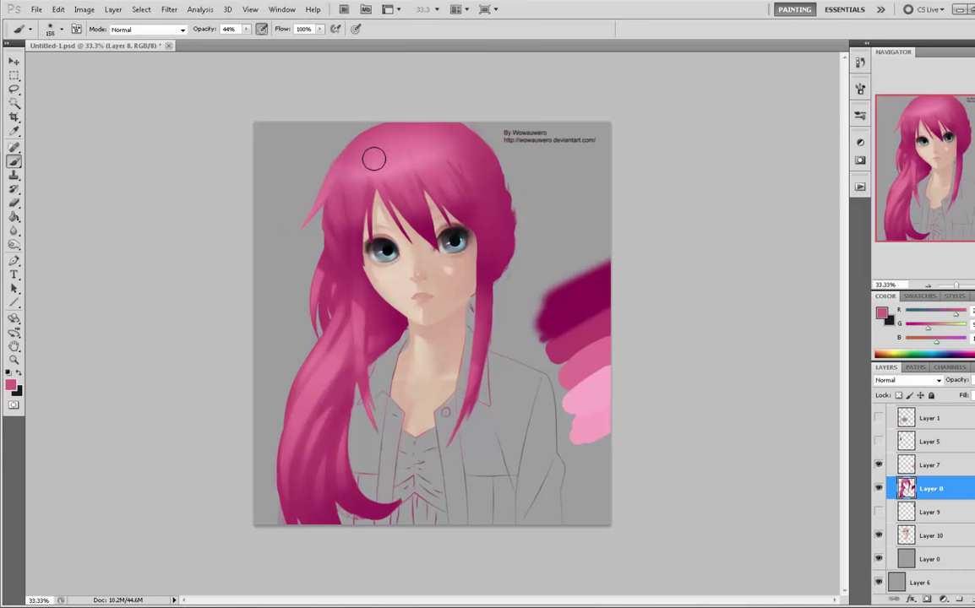
{"action": "key", "text": "bracketright"}
{"action": "key", "text": "bracketright"}
{"action": "key", "text": "bracketright"}
{"action": "key", "text": "bracketright"}
{"action": "key", "text": "bracketright"}
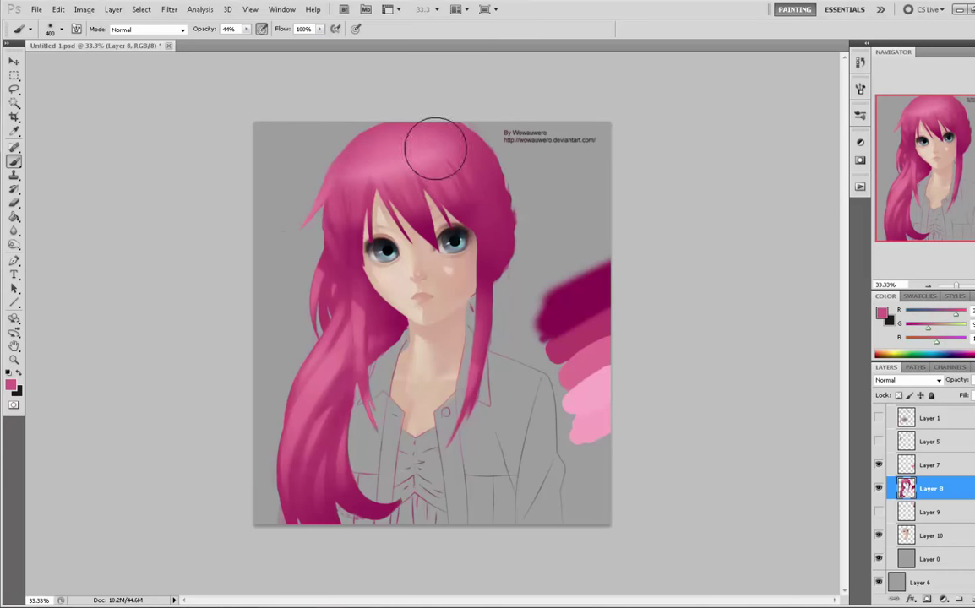
{"action": "key", "text": "m"}
{"action": "right_click", "coordinate": [475, 214]}
{"action": "left_click", "coordinate": [670, 224]}
{"action": "key", "text": "b"}
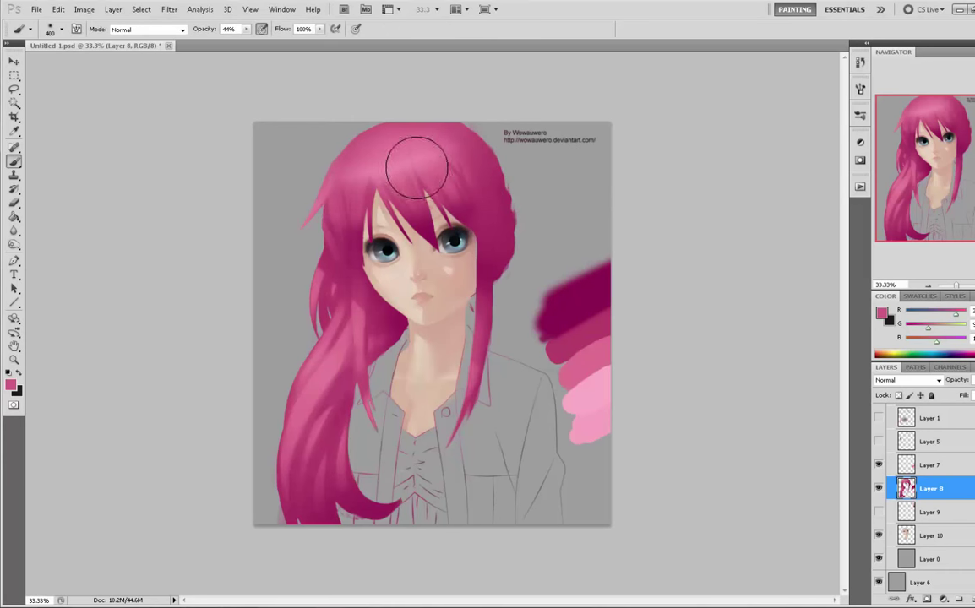
- Reduce the brush to 60 px and paint finer mid pink strands in the hair beside the eye
{"action": "key", "text": "bracketleft"}
{"action": "key", "text": "bracketleft"}
{"action": "key", "text": "bracketleft"}
{"action": "key", "text": "bracketleft"}
{"action": "key", "text": "bracketleft"}
{"action": "key", "text": "bracketleft"}
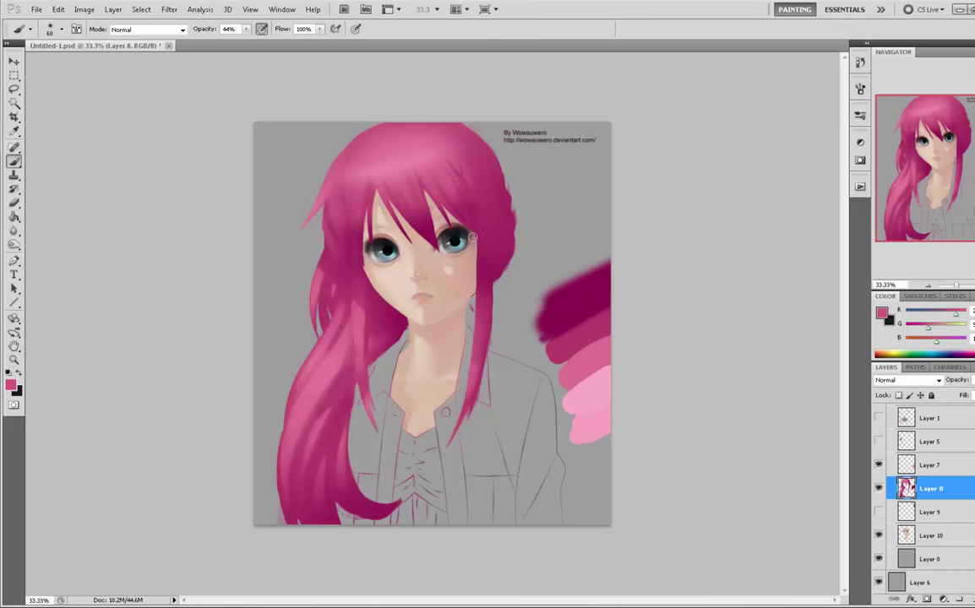
- Sample pinks from the bangs and crown and refine the strands there with a 45 px brush
{"action": "key", "text": "bracketleft"}
{"action": "left_click", "coordinate": [410, 200], "text": "alt"}
{"action": "left_click", "coordinate": [402, 216], "text": "alt"}
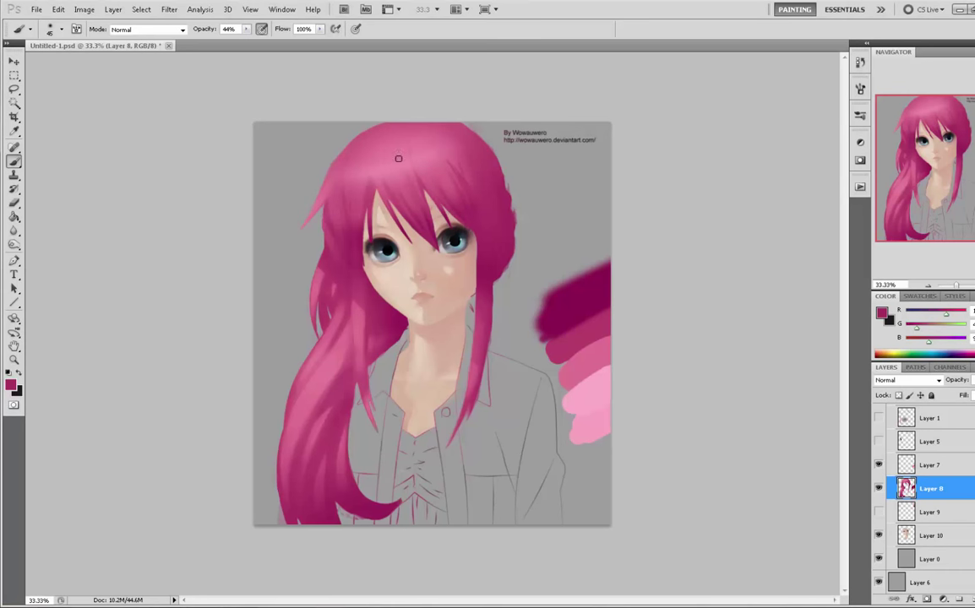
{"action": "left_click", "coordinate": [459, 162], "text": "alt"}
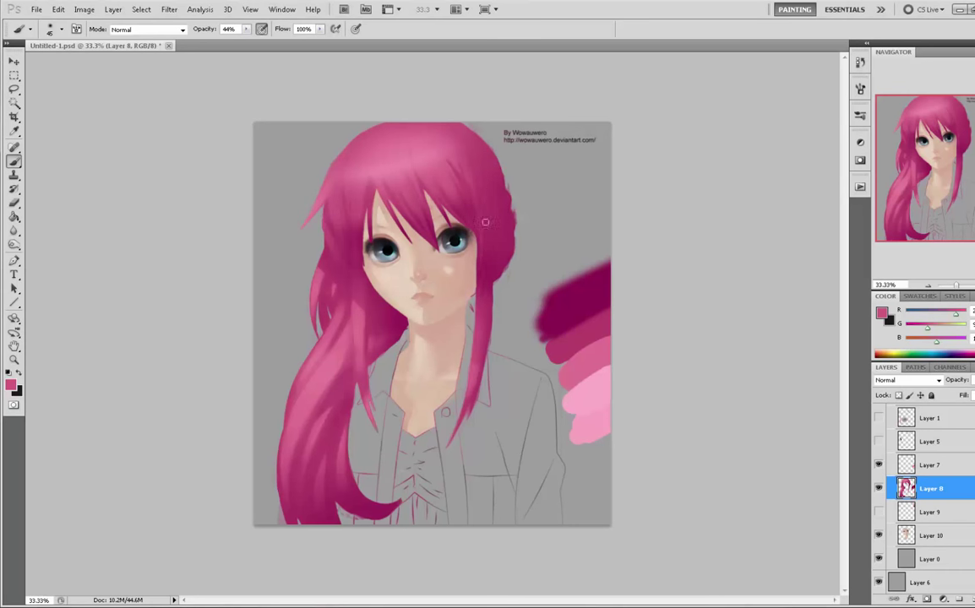
- Sample dark pinks from the side hair, set the brush opacity to 88%, and refine its strands with a 35 px brush
{"action": "left_click", "coordinate": [353, 285], "text": "alt"}
{"action": "left_click", "coordinate": [361, 294], "text": "alt"}
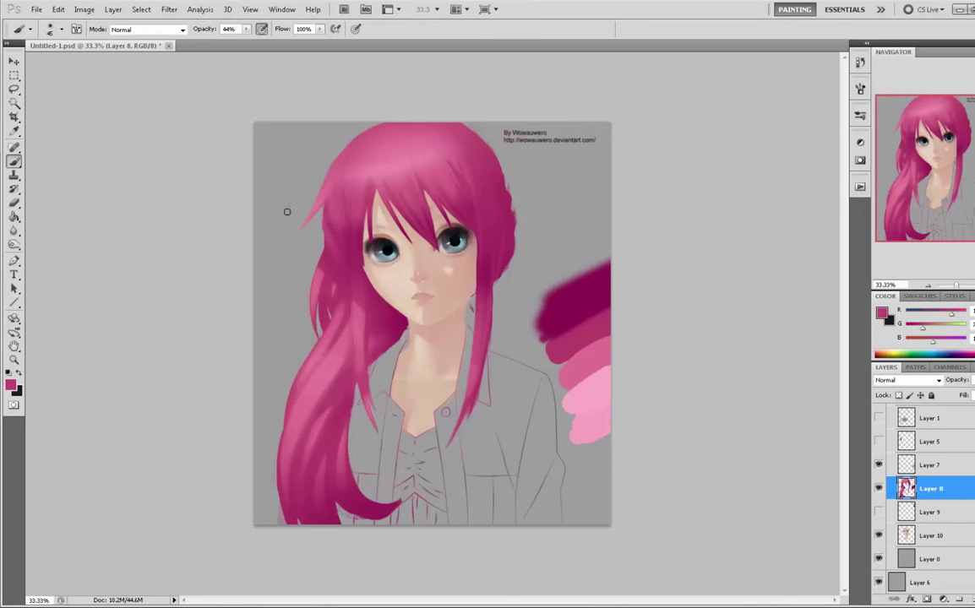
{"action": "left_click", "coordinate": [246, 30]}
{"action": "left_click_drag", "start_coordinate": [247, 40], "coordinate": [269, 40]}
{"action": "left_click", "coordinate": [359, 289], "text": "alt"}
{"action": "left_click", "coordinate": [357, 296], "text": "alt"}
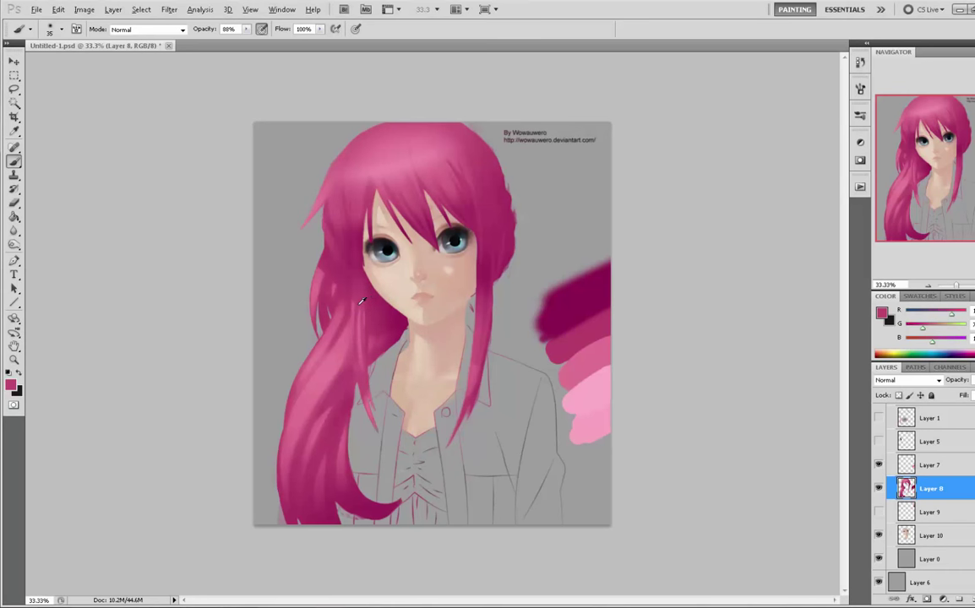
- Sample more pinks around the ponytail's base and detail its strands with 35 and 20 px brushes
{"action": "left_click", "coordinate": [359, 315], "text": "alt"}
{"action": "left_click", "coordinate": [363, 313], "text": "alt"}
{"action": "left_click", "coordinate": [351, 310], "text": "alt"}
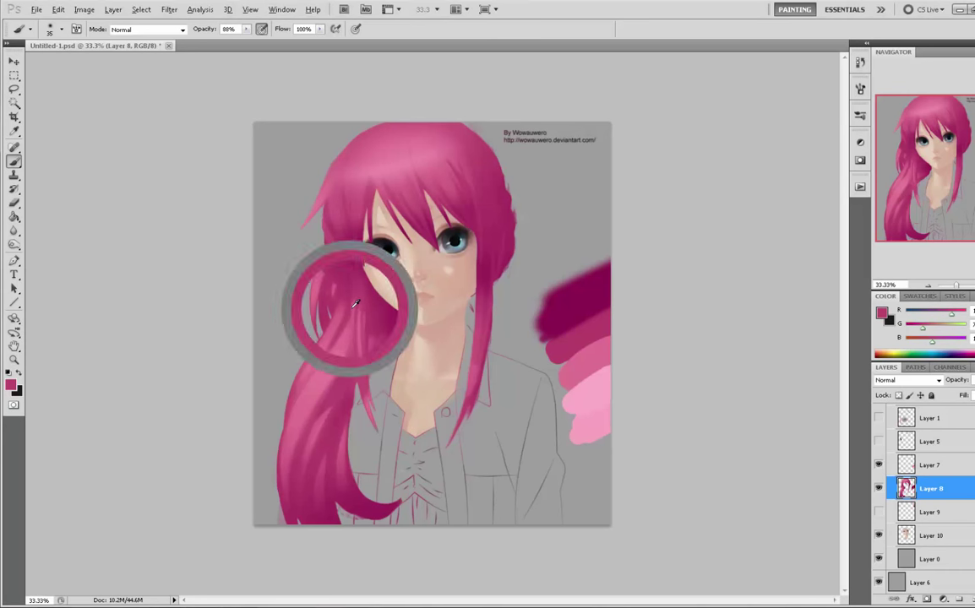
{"action": "left_click", "coordinate": [352, 305], "text": "alt"}
{"action": "left_click", "coordinate": [319, 274], "text": "alt"}
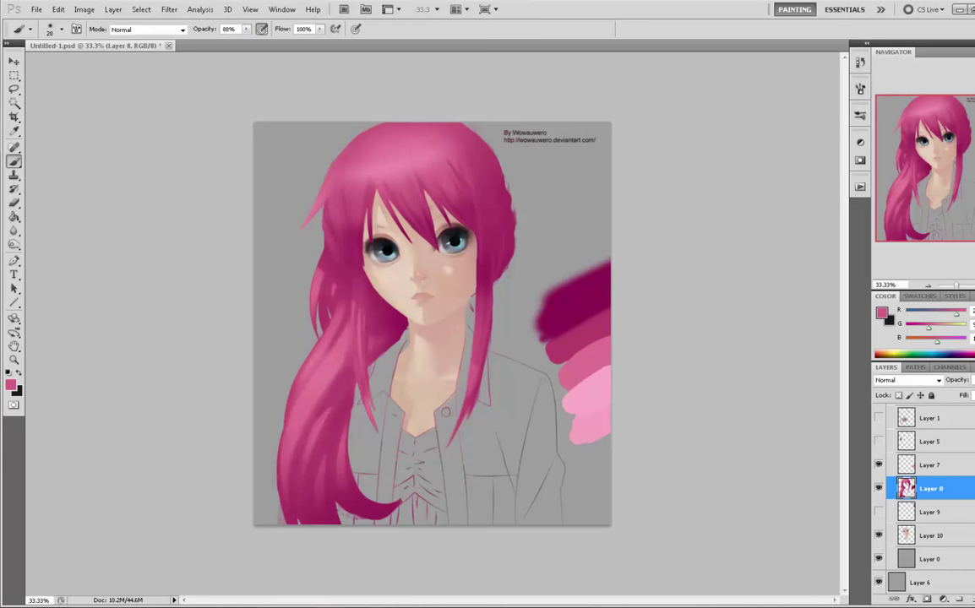
- Sample pinks from the ponytail and crown, refining the ponytail strands with a 20 px brush and the crown highlight with an 80 px brush
{"action": "left_click", "coordinate": [351, 365], "text": "alt"}
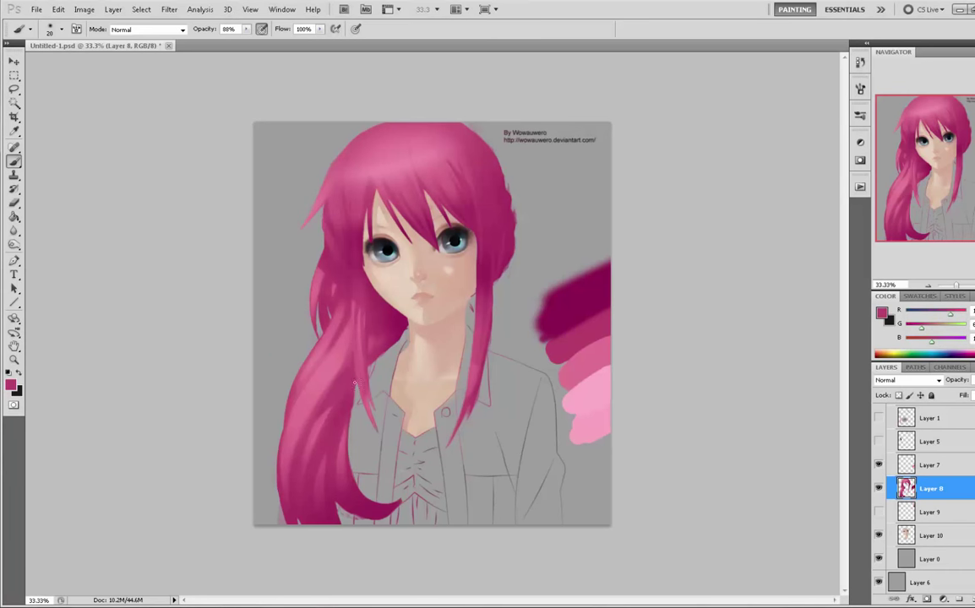
{"action": "left_click", "coordinate": [310, 318], "text": "alt"}
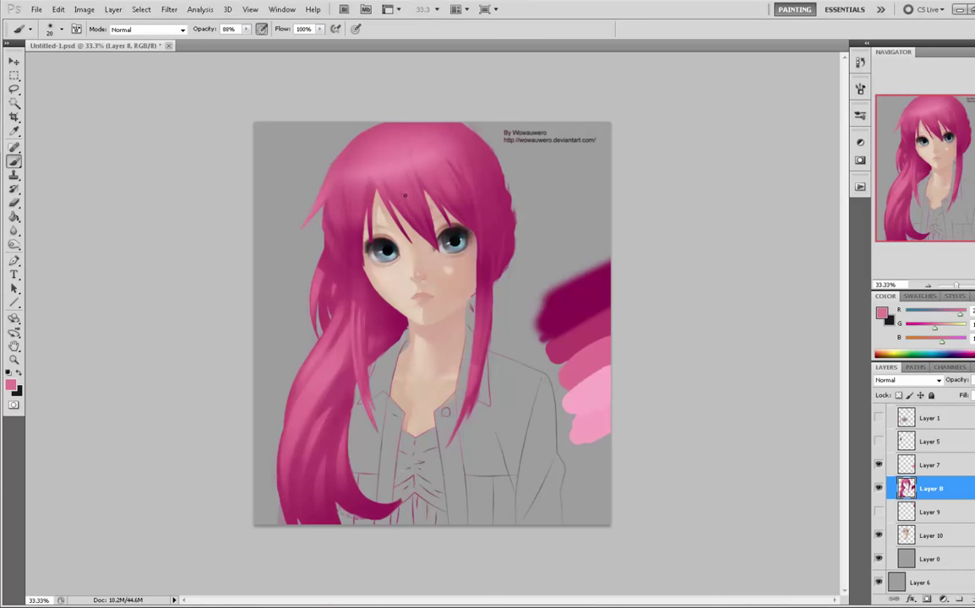
{"action": "left_click", "coordinate": [397, 162], "text": "alt"}
{"action": "key", "text": "bracketright"}
{"action": "key", "text": "bracketright"}
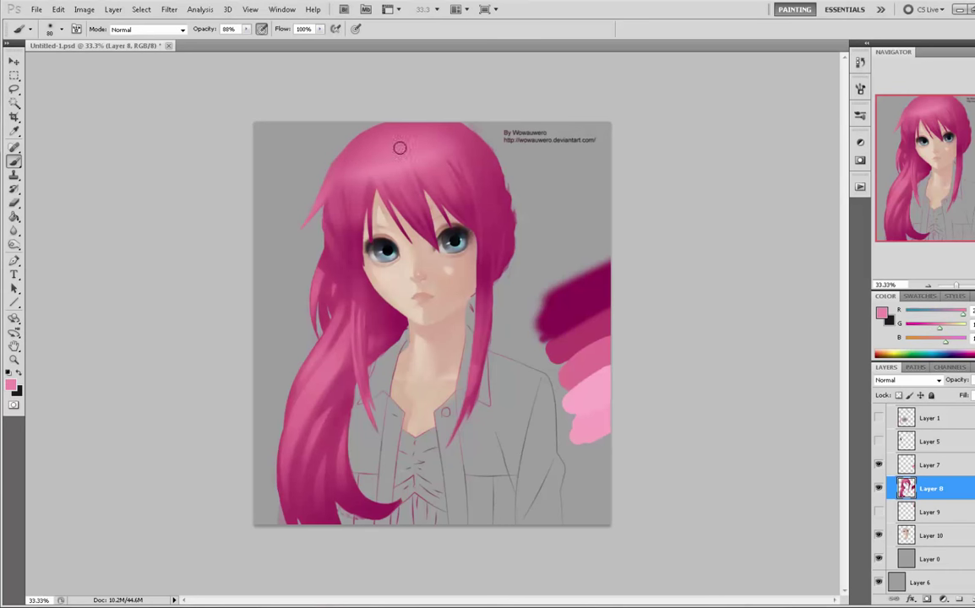
{"action": "left_click", "coordinate": [400, 169], "text": "alt"}
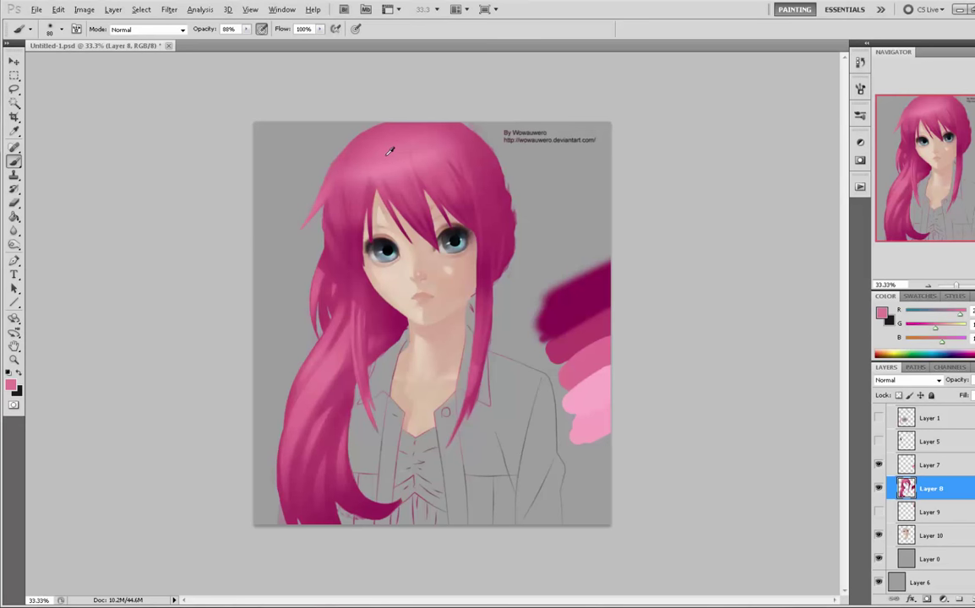
{"action": "left_click", "coordinate": [387, 156], "text": "alt"}
{"action": "key", "text": "bracketleft"}
{"action": "key", "text": "bracketleft"}
- Switch to the Smudge tool and choose the soft round 65 px brush tip
{"action": "left_click", "coordinate": [14, 230]}
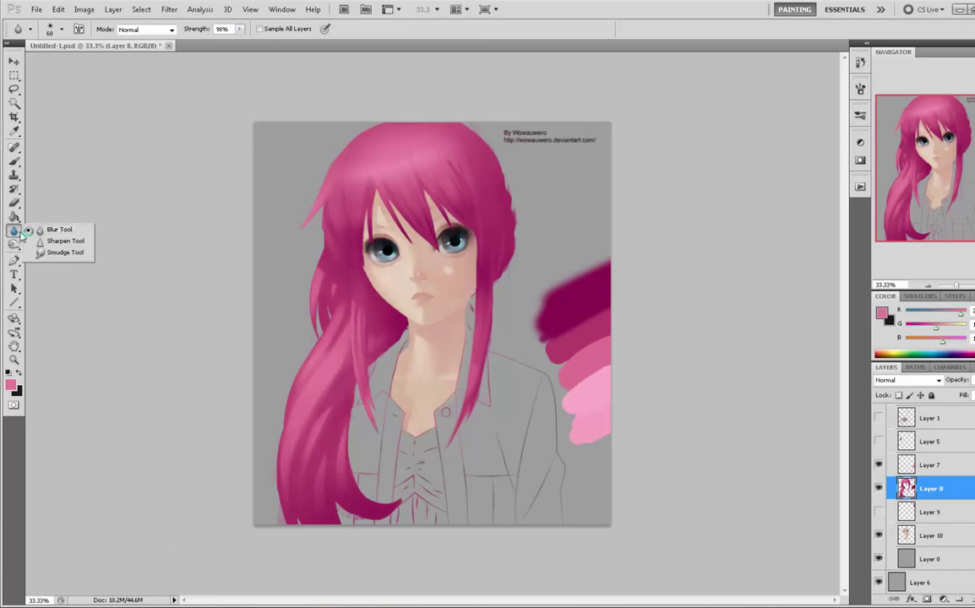
{"action": "left_click", "coordinate": [55, 252]}
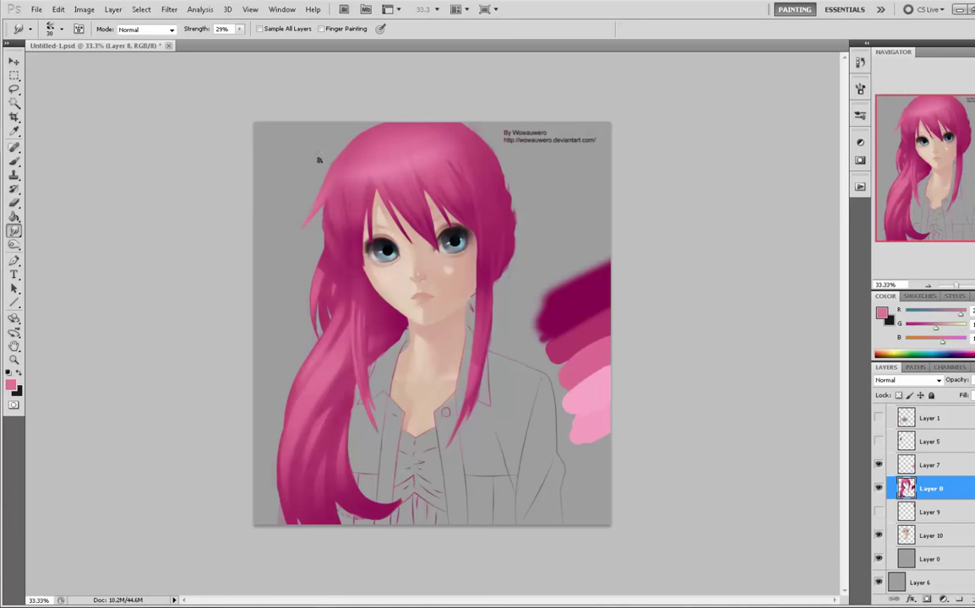
{"action": "right_click", "coordinate": [405, 209]}
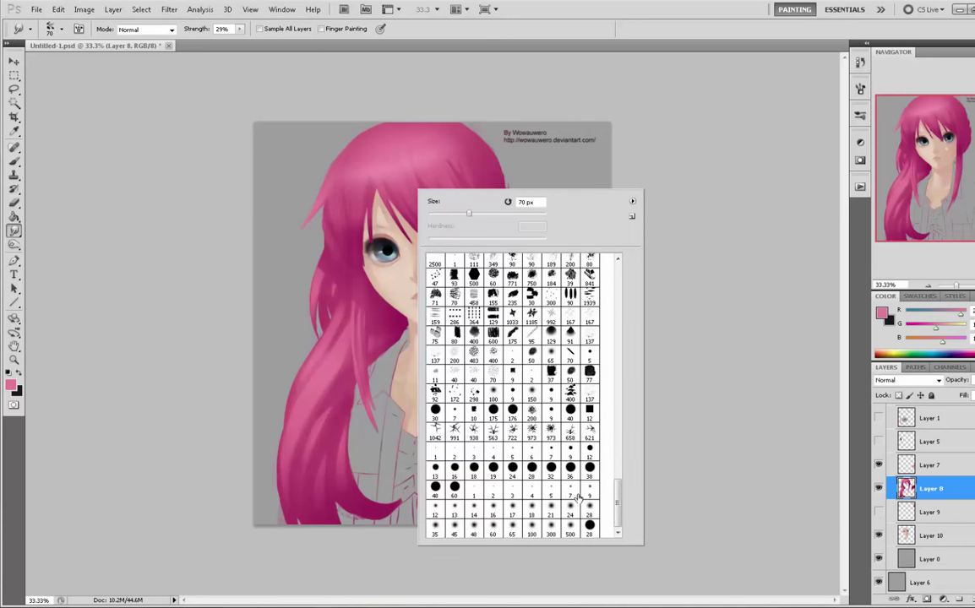
{"action": "left_click", "coordinate": [551, 358]}
{"action": "left_click", "coordinate": [676, 395]}
- Set the smudge size to 70 px and blend the crown highlight down toward the bangs at 29% strength
{"action": "key", "text": "bracketright"}
{"action": "key", "text": "bracketright"}
{"action": "key", "text": "bracketright"}
{"action": "key", "text": "bracketright"}
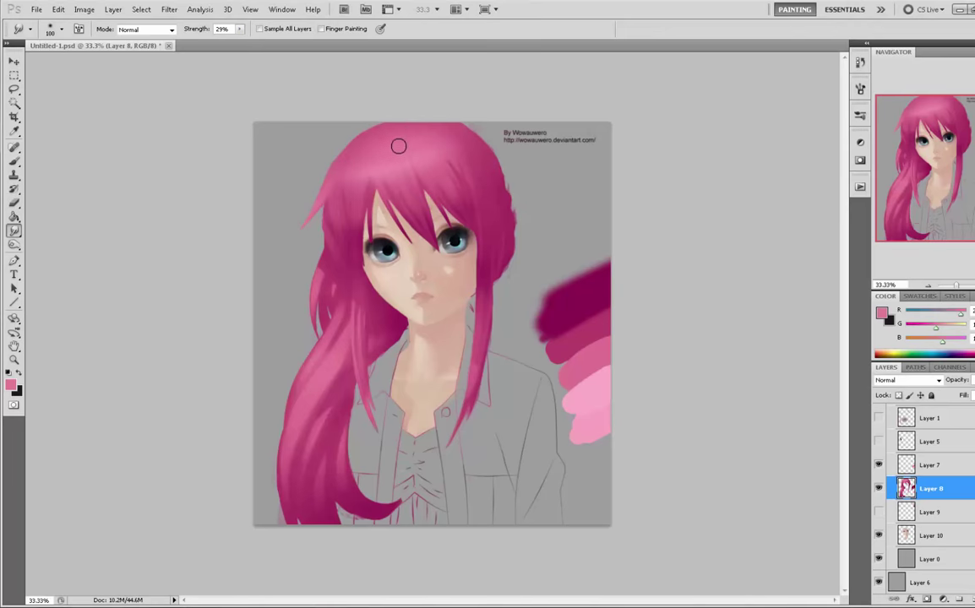
{"action": "key", "text": "bracketleft"}
{"action": "key", "text": "bracketleft"}
{"action": "key", "text": "bracketleft"}
{"action": "mouse_move", "coordinate": [392, 145]}
{"action": "left_mouse_down"}
{"action": "mouse_move", "coordinate": [404, 189]}
{"action": "mouse_move", "coordinate": [389, 120]}
{"action": "mouse_move", "coordinate": [393, 189]}
{"action": "left_mouse_up"}
- Set the smudge strength to 62% and size to 60 px, and blend the strands across the crown and bangs
{"action": "left_click", "coordinate": [240, 29]}
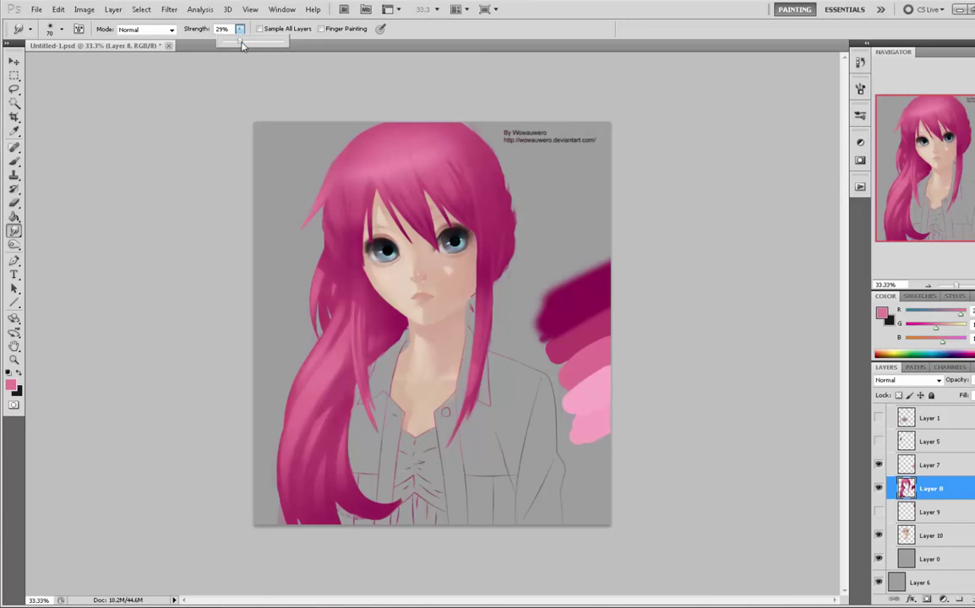
{"action": "left_click_drag", "start_coordinate": [241, 42], "coordinate": [264, 42]}
{"action": "left_click", "coordinate": [395, 169]}
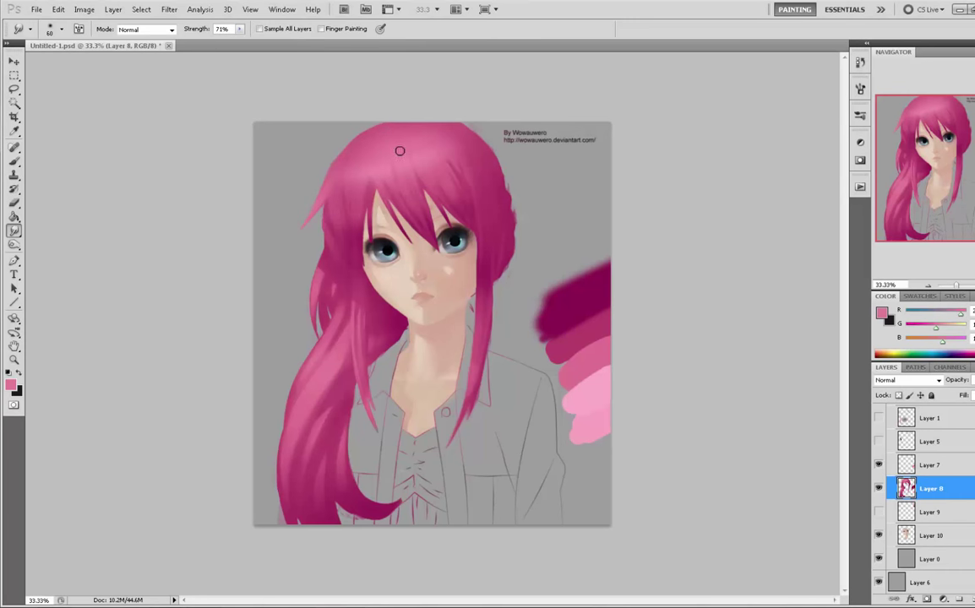
{"action": "key", "text": "bracketleft"}
{"action": "left_click", "coordinate": [240, 30]}
{"action": "left_click_drag", "start_coordinate": [240, 42], "coordinate": [235, 42]}
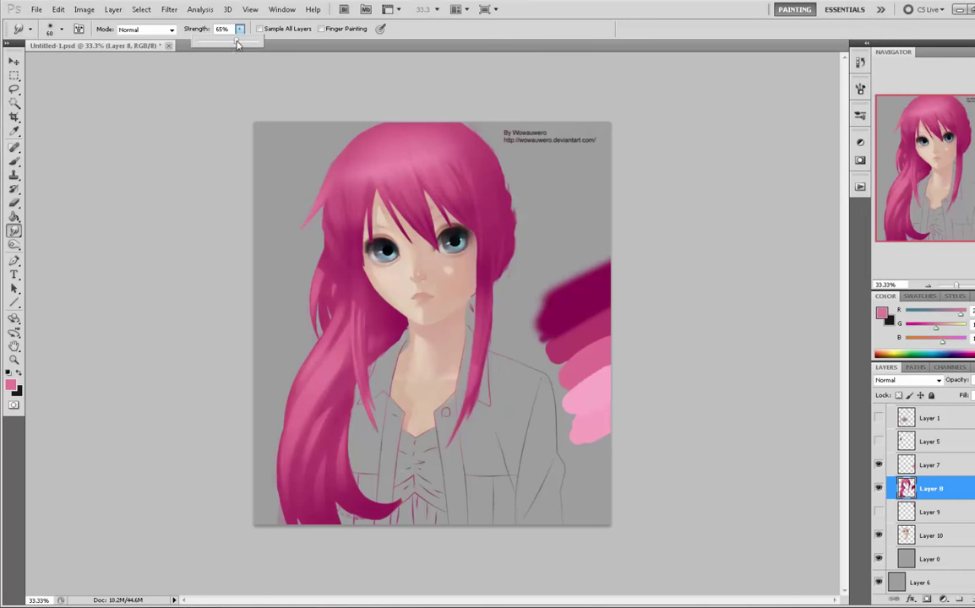
{"action": "left_click", "coordinate": [399, 190]}
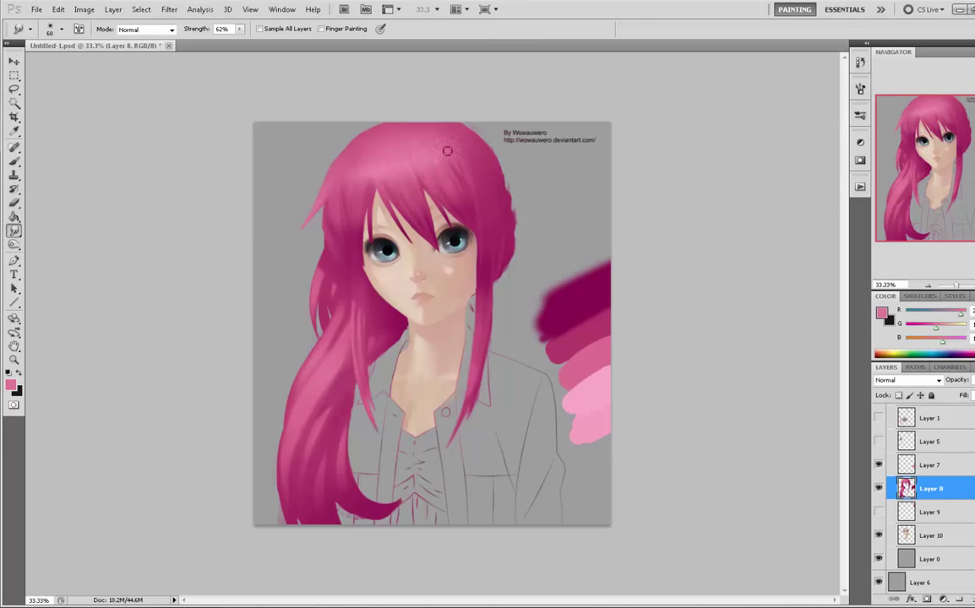
- Return to the Brush tool and rework the bangs with mid and dark pinks sampled from the surrounding hair
{"action": "key", "text": "b"}
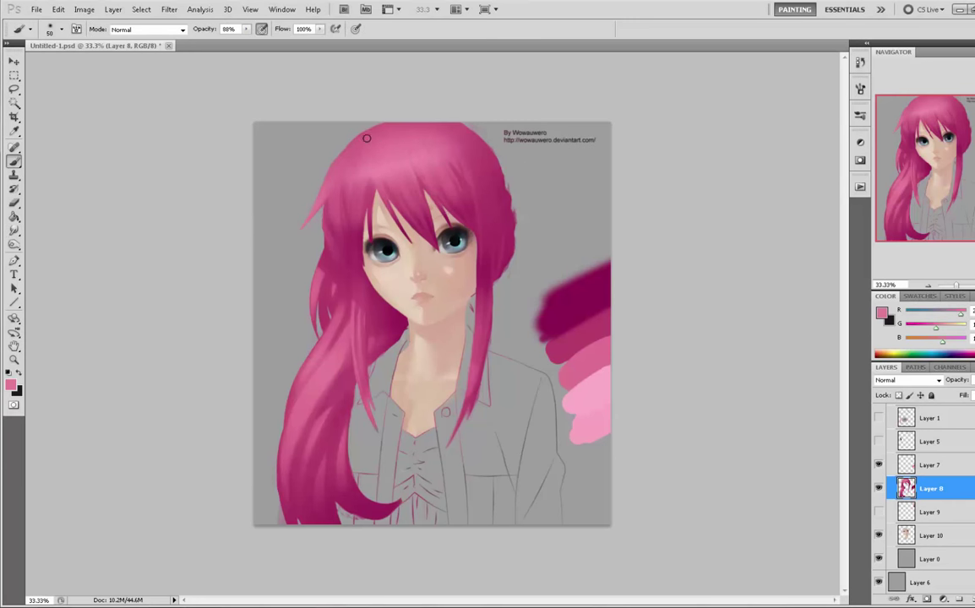
{"action": "left_click", "coordinate": [406, 205], "text": "alt"}
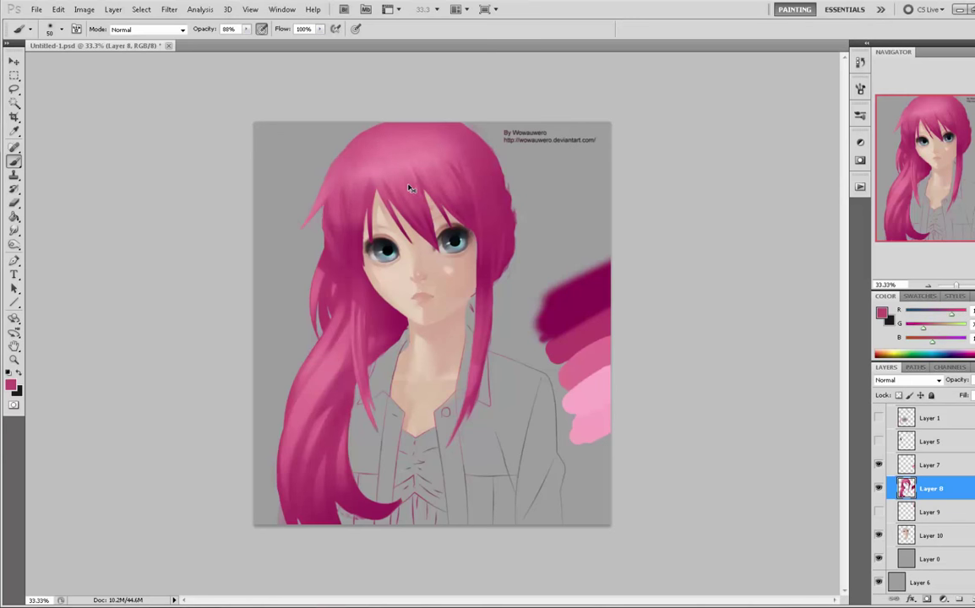
{"action": "key", "text": "ctrl+minus"}
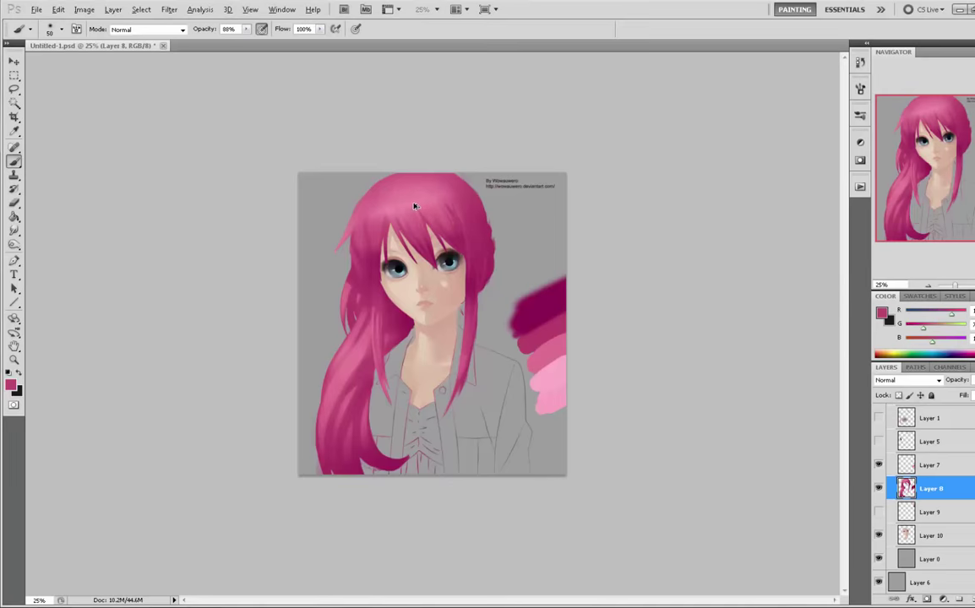
{"action": "left_click", "coordinate": [367, 212], "text": "alt"}
{"action": "left_click", "coordinate": [387, 229], "text": "alt"}
{"action": "left_click", "coordinate": [387, 229], "text": "alt"}
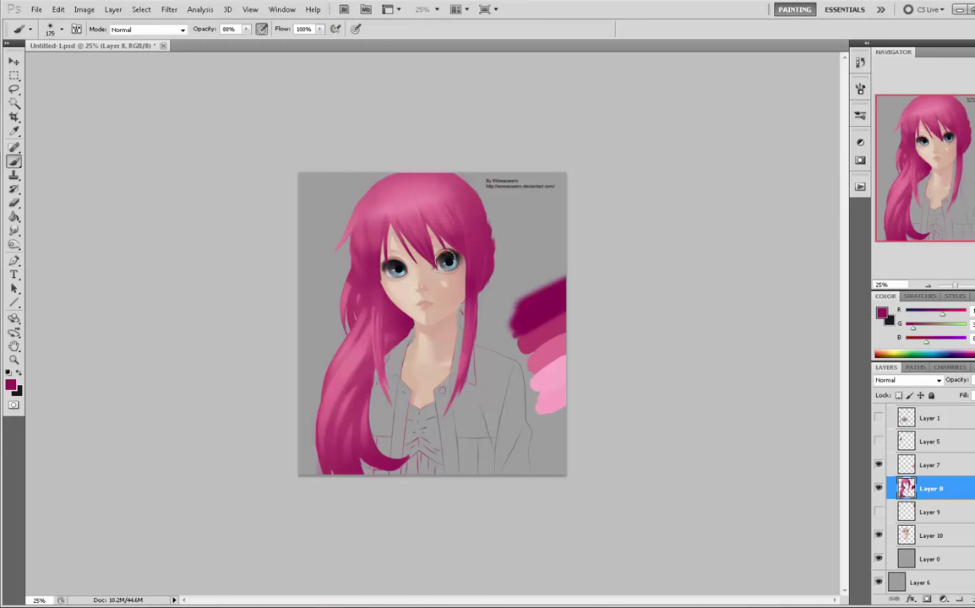
- Enlarge the brush to 400 px and shade the side lock beside the face with dark magenta from the swatches and sampled hair pinks
{"action": "key", "text": "bracketright"}
{"action": "key", "text": "bracketright"}
{"action": "key", "text": "bracketright"}
{"action": "key", "text": "bracketright"}
{"action": "key", "text": "bracketright"}
{"action": "key", "text": "bracketright"}
{"action": "key", "text": "bracketright"}
{"action": "key", "text": "bracketright"}
{"action": "key", "text": "bracketright"}
{"action": "key", "text": "bracketright"}
{"action": "key", "text": "bracketright"}
{"action": "left_click", "coordinate": [454, 223], "text": "alt"}
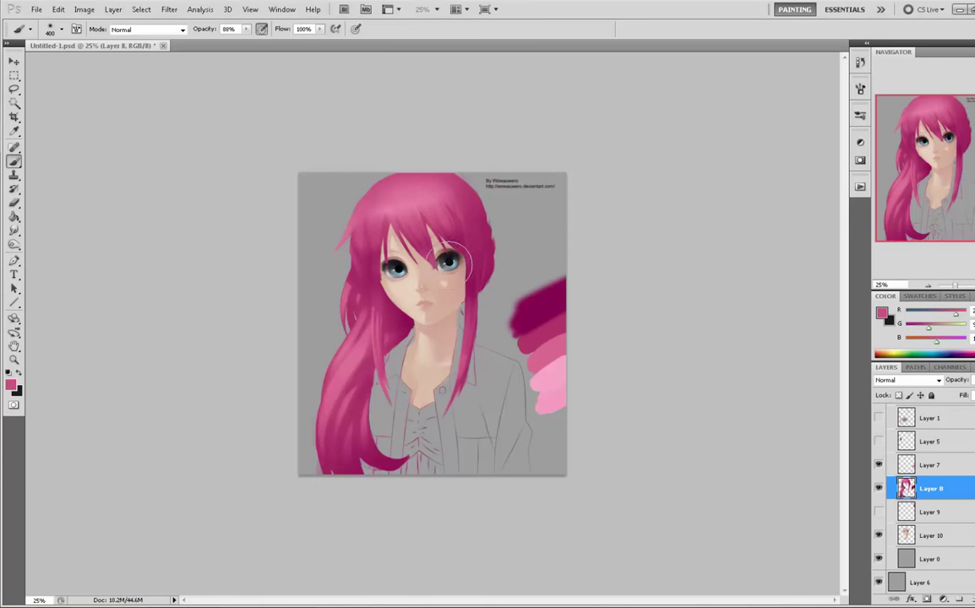
{"action": "left_click", "coordinate": [537, 306], "text": "alt"}
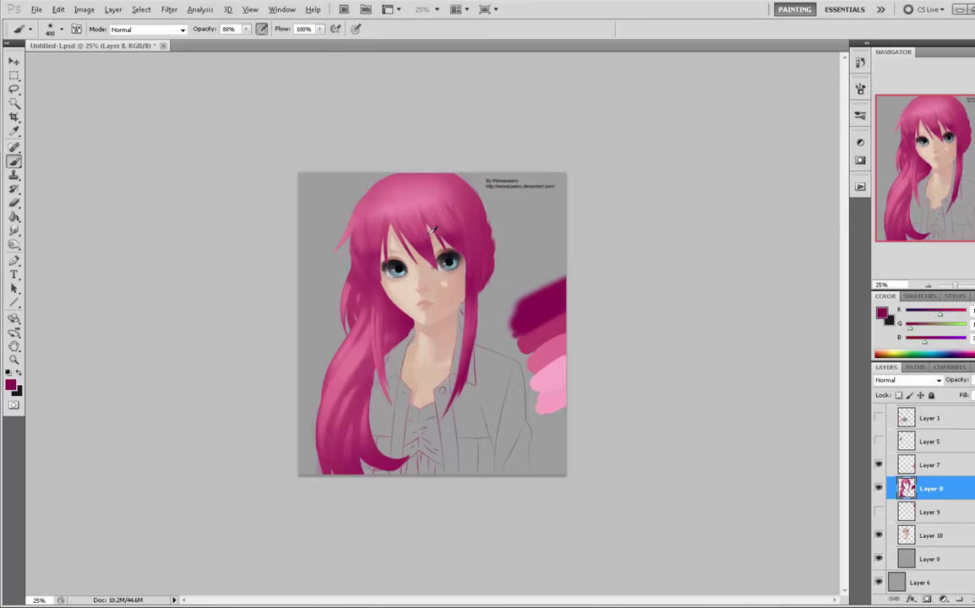
{"action": "left_click", "coordinate": [452, 257], "text": "alt"}
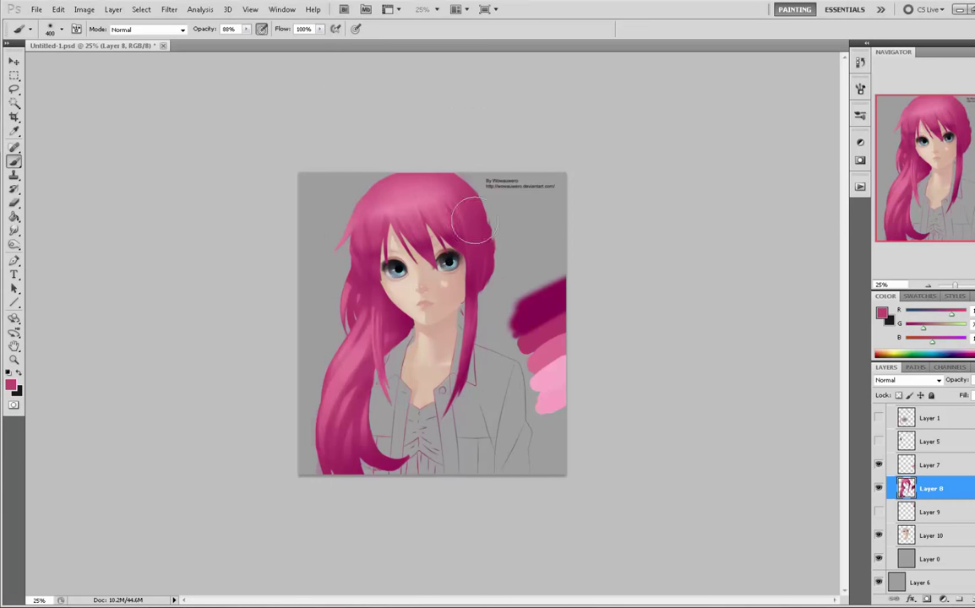
- Reduce the brush to 90 px and paint the bangs and crown strands with light and mid pinks sampled there
{"action": "left_click", "coordinate": [394, 216], "text": "alt"}
{"action": "key", "text": "bracketleft"}
{"action": "key", "text": "bracketleft"}
{"action": "key", "text": "bracketleft"}
{"action": "key", "text": "bracketleft"}
{"action": "key", "text": "bracketleft"}
{"action": "key", "text": "bracketleft"}
{"action": "key", "text": "bracketleft"}
{"action": "key", "text": "bracketleft"}
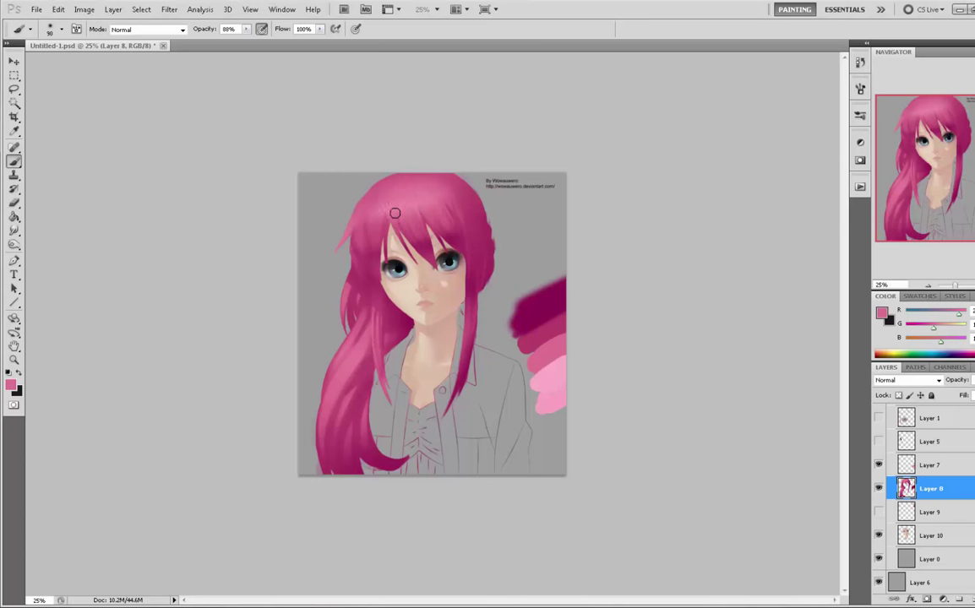
{"action": "left_click", "coordinate": [398, 212], "text": "alt"}
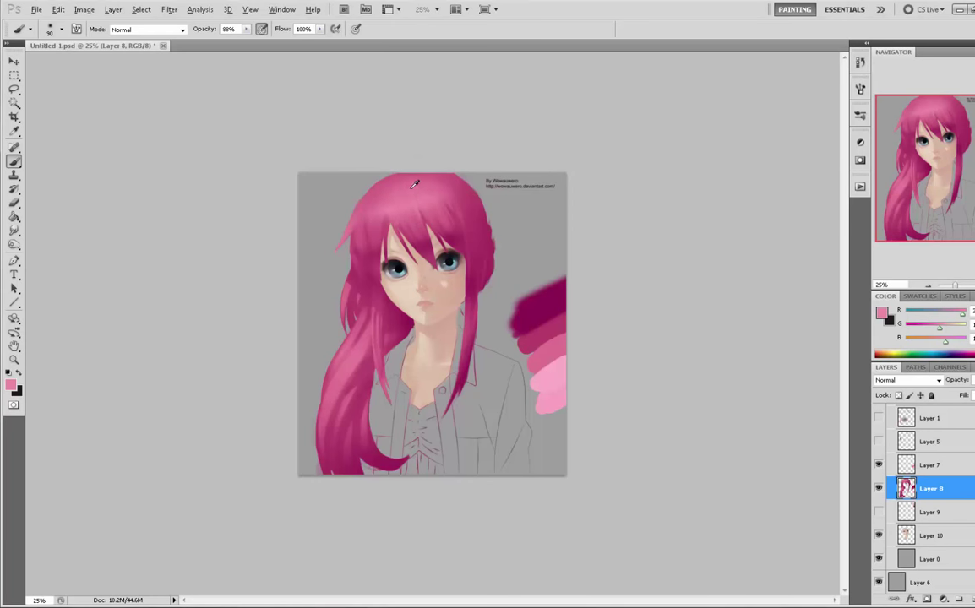
{"action": "left_click", "coordinate": [408, 189], "text": "alt"}
{"action": "left_click", "coordinate": [406, 177], "text": "alt"}
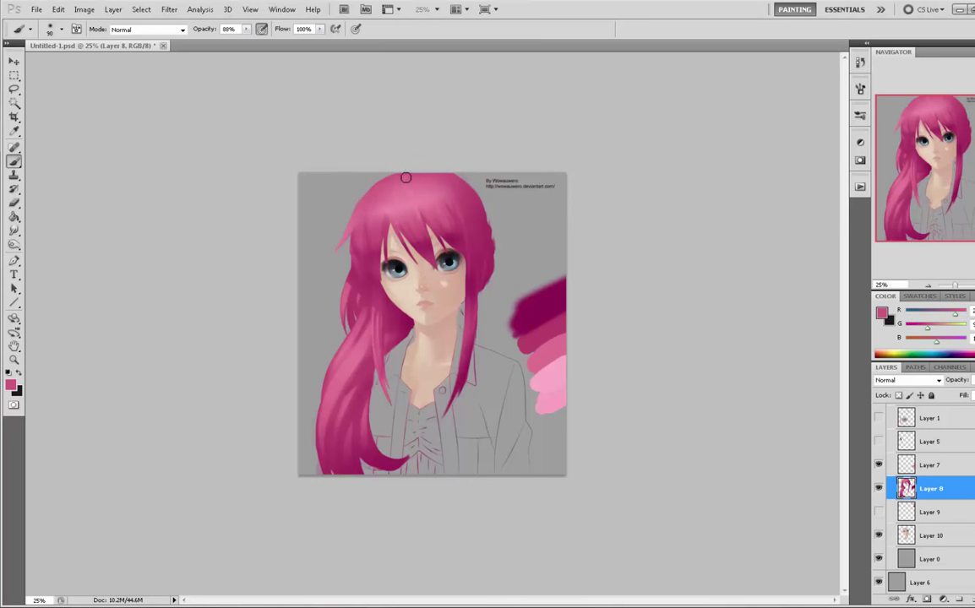
- Enlarge the brush to 250 px and shade the top of the hair with a dark pink
{"action": "key", "text": "bracketright"}
{"action": "key", "text": "bracketright"}
{"action": "key", "text": "bracketright"}
{"action": "key", "text": "bracketright"}
{"action": "key", "text": "bracketright"}
{"action": "key", "text": "bracketright"}
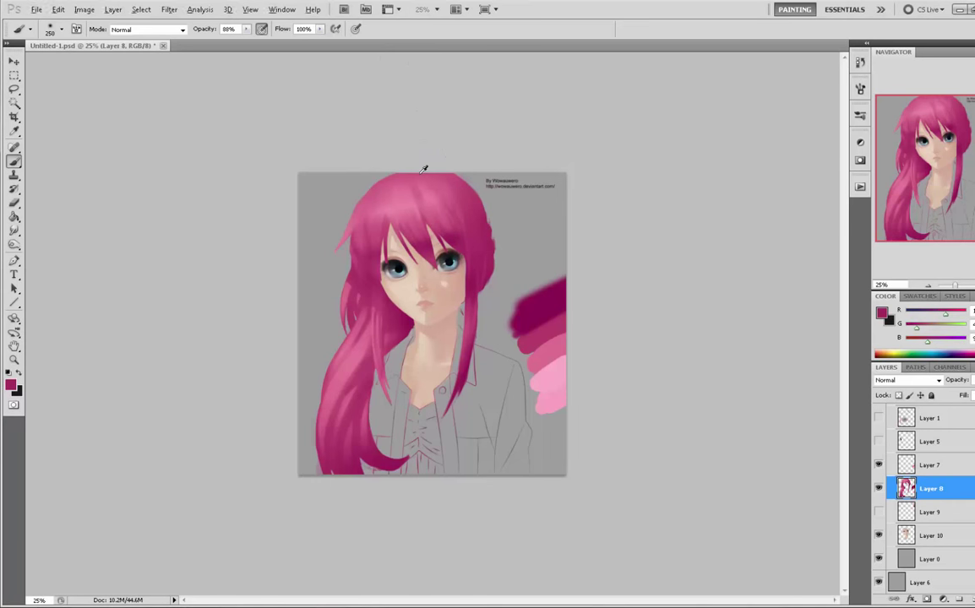
- Sample a mid pink from the side of the crown and paint lighter strokes over the bangs and crown with a 175 px brush
{"action": "left_click", "coordinate": [464, 207], "text": "alt"}
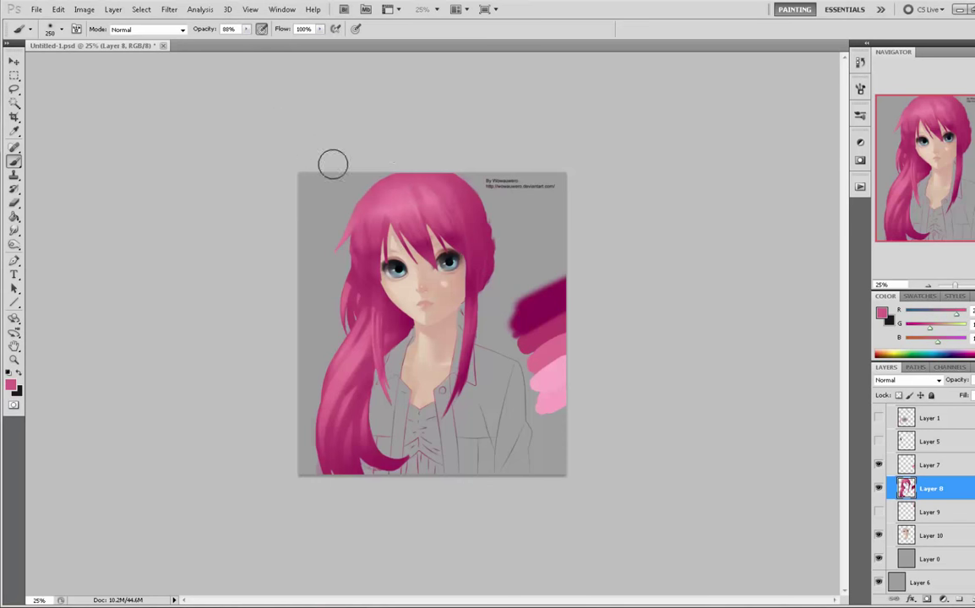
{"action": "key", "text": "bracketleft"}
{"action": "key", "text": "bracketleft"}
{"action": "key", "text": "bracketleft"}
{"action": "key", "text": "bracketleft"}
{"action": "left_click_drag", "start_coordinate": [399, 236], "coordinate": [395, 213]}
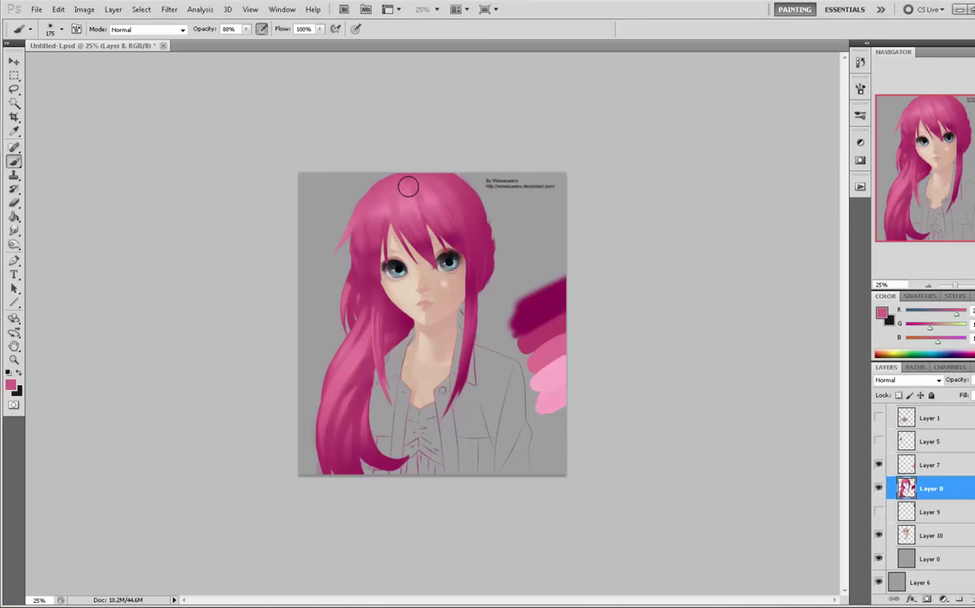
- Detail the strands of the bangs with a 90 px brush, alternating light and dark pinks sampled from the hair
{"action": "left_click", "coordinate": [409, 228], "text": "alt"}
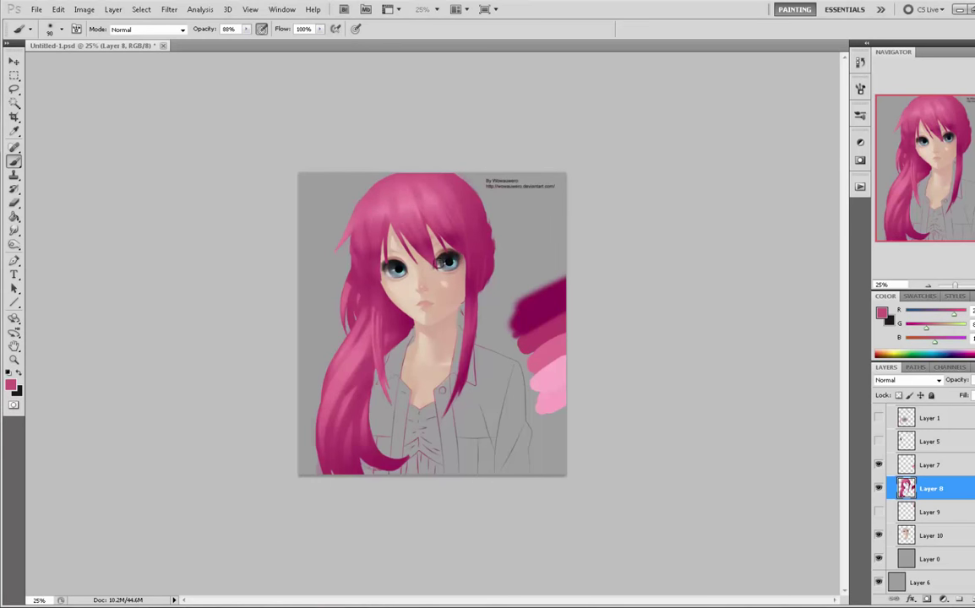
{"action": "left_click", "coordinate": [414, 211], "text": "alt"}
{"action": "left_click", "coordinate": [386, 220], "text": "alt"}
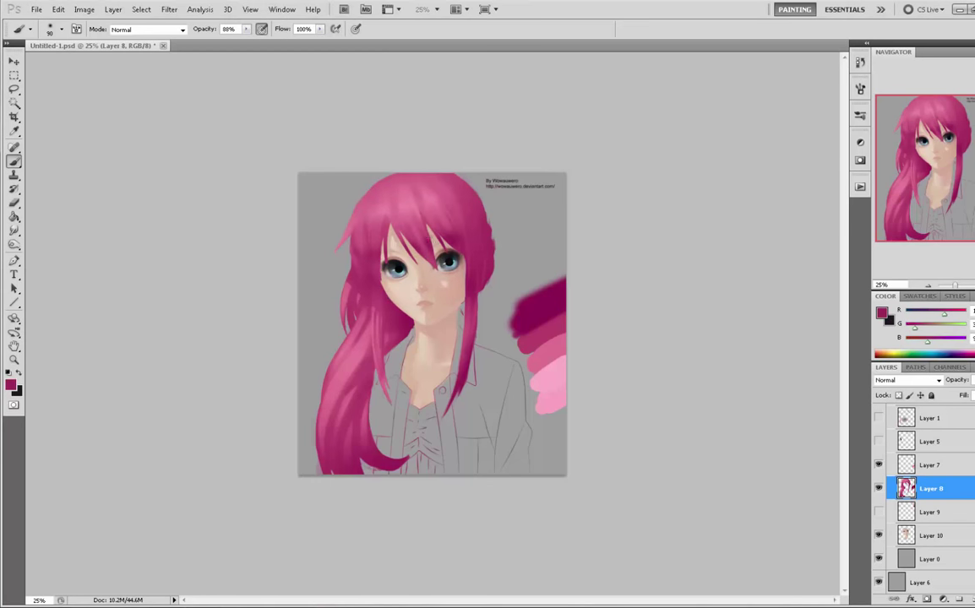
{"action": "left_click", "coordinate": [417, 211], "text": "alt"}
{"action": "left_click", "coordinate": [412, 218], "text": "alt"}
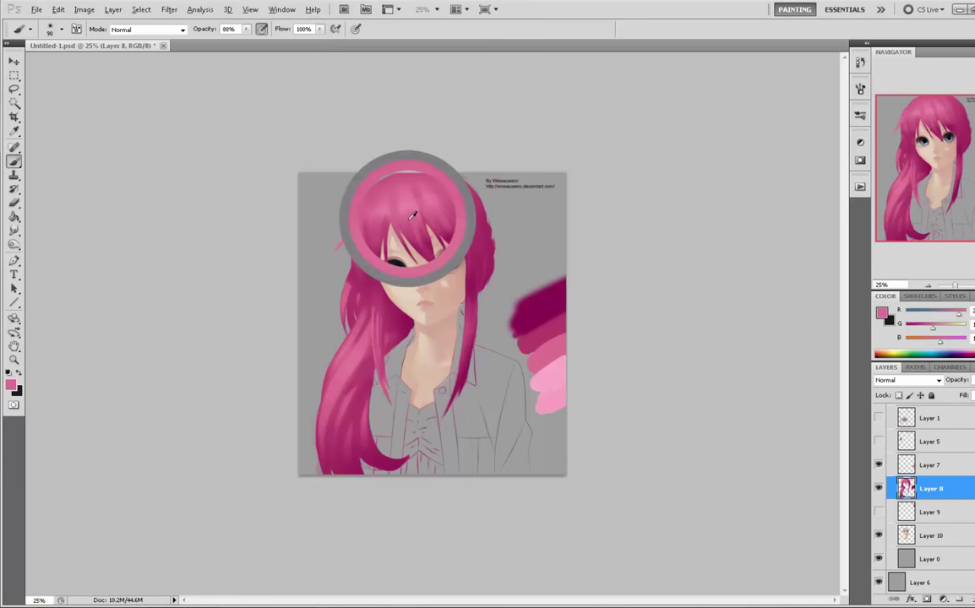
{"action": "left_click", "coordinate": [416, 218], "text": "alt"}
{"action": "left_click", "coordinate": [430, 237], "text": "alt"}
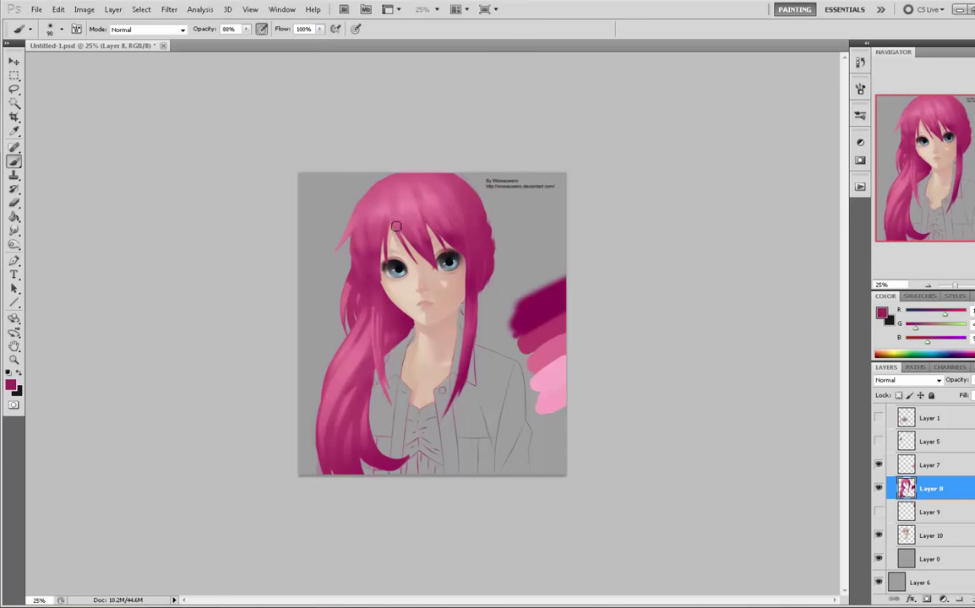
- Enlarge the brush to 200 px, and blend the bangs with the Smudge tool at 60 px and 62% strength
{"action": "key", "text": "bracketright"}
{"action": "key", "text": "bracketright"}
{"action": "key", "text": "bracketright"}
{"action": "key", "text": "bracketright"}
{"action": "key", "text": "bracketright"}
{"action": "left_click", "coordinate": [15, 230]}
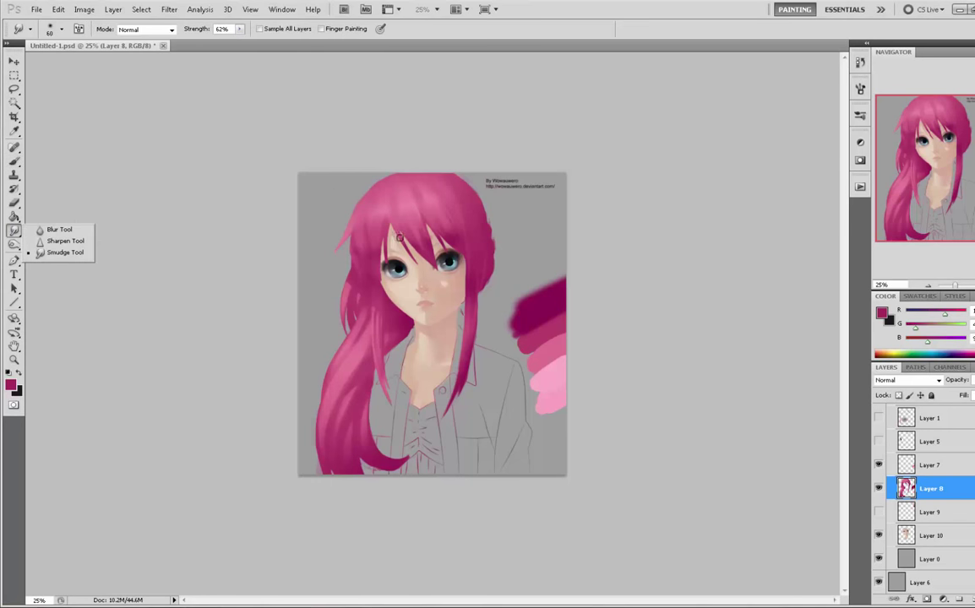
{"action": "left_click", "coordinate": [418, 228]}
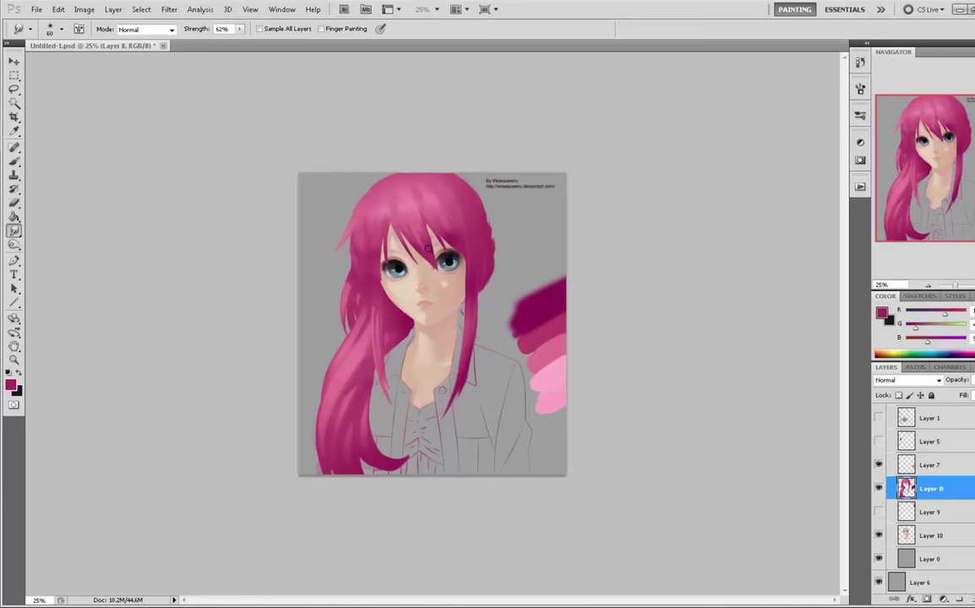
- Return to the 200 px brush and touch up the bangs with light and dark pinks sampled from their strands
{"action": "key", "text": "b"}
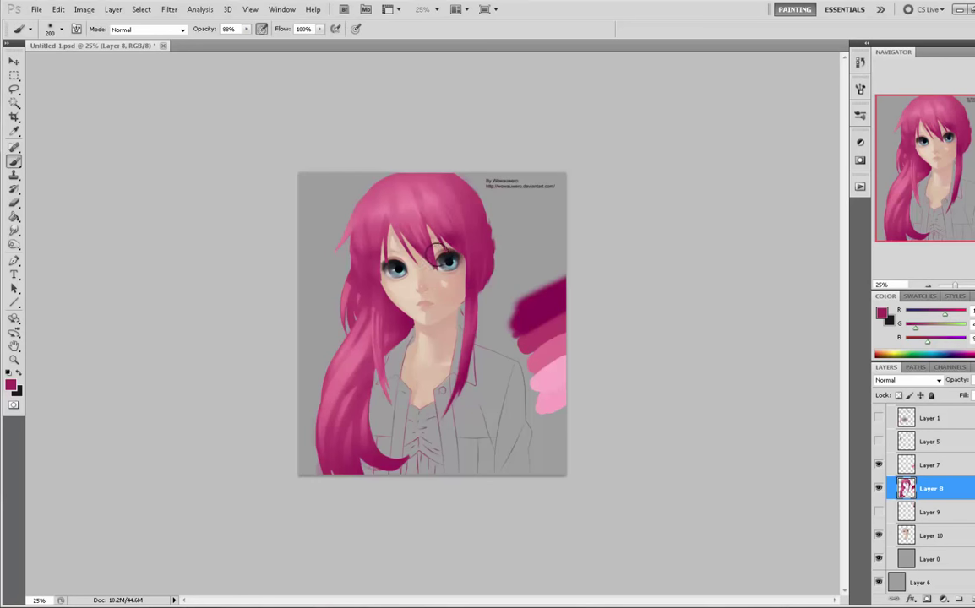
{"action": "left_click", "coordinate": [414, 217], "text": "alt"}
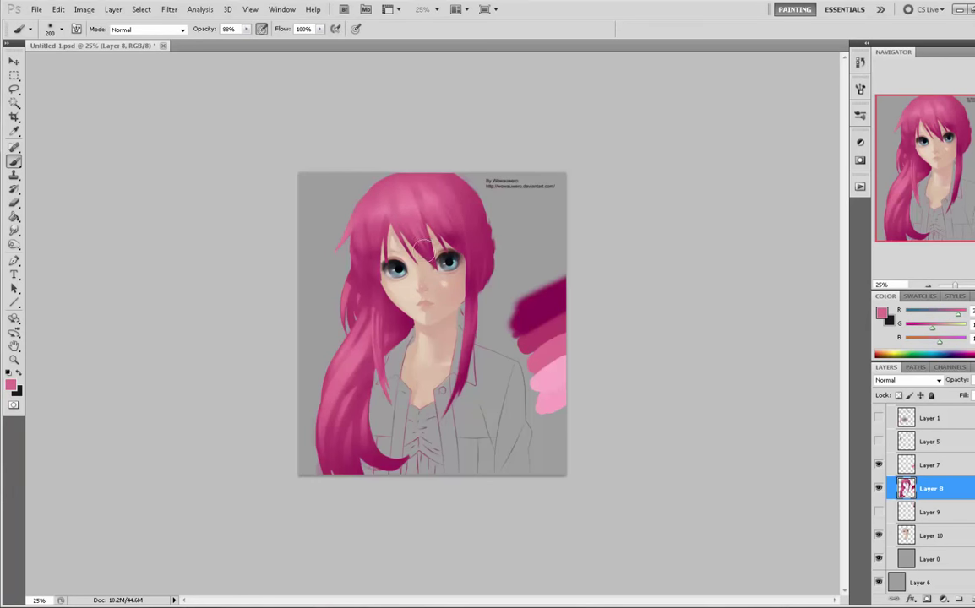
{"action": "left_click", "coordinate": [393, 235], "text": "alt"}
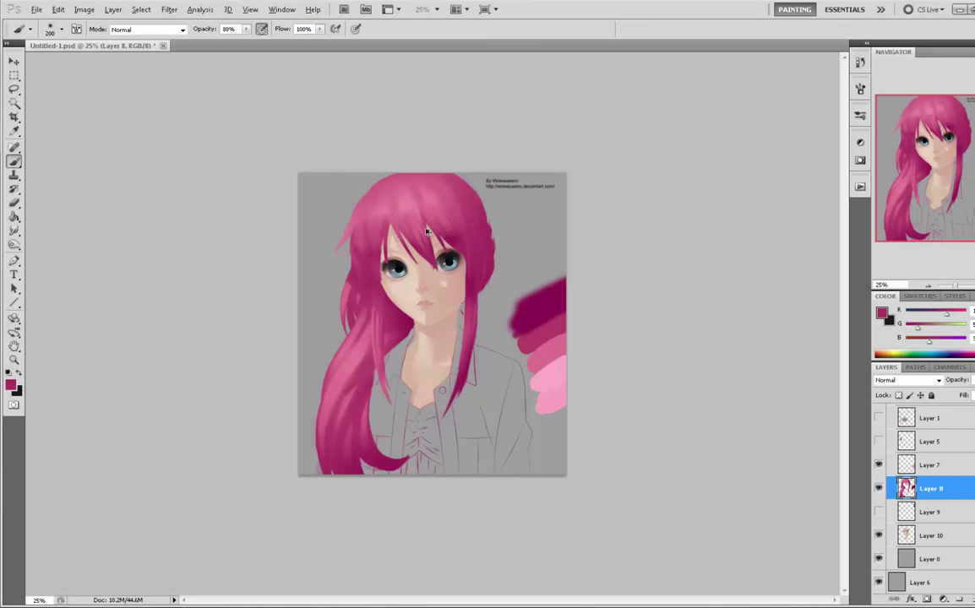
- Smudge the bangs at 60 px and 62% strength, and retouch them using the 200 px brush with pinks sampled from their strands
{"action": "left_click", "coordinate": [14, 230]}
{"action": "left_click", "coordinate": [55, 228]}
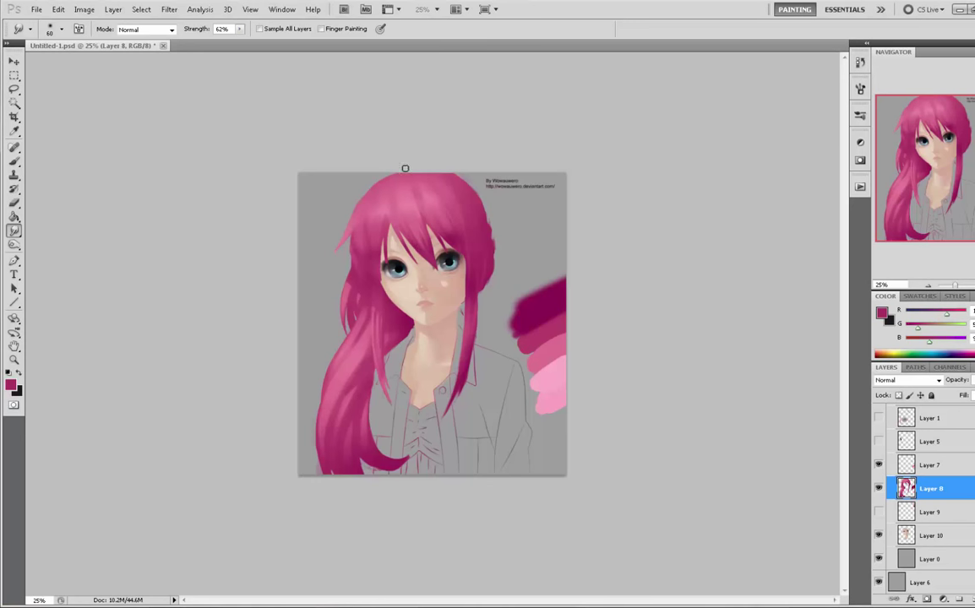
{"action": "key", "text": "b"}
{"action": "left_click", "coordinate": [415, 207], "text": "alt"}
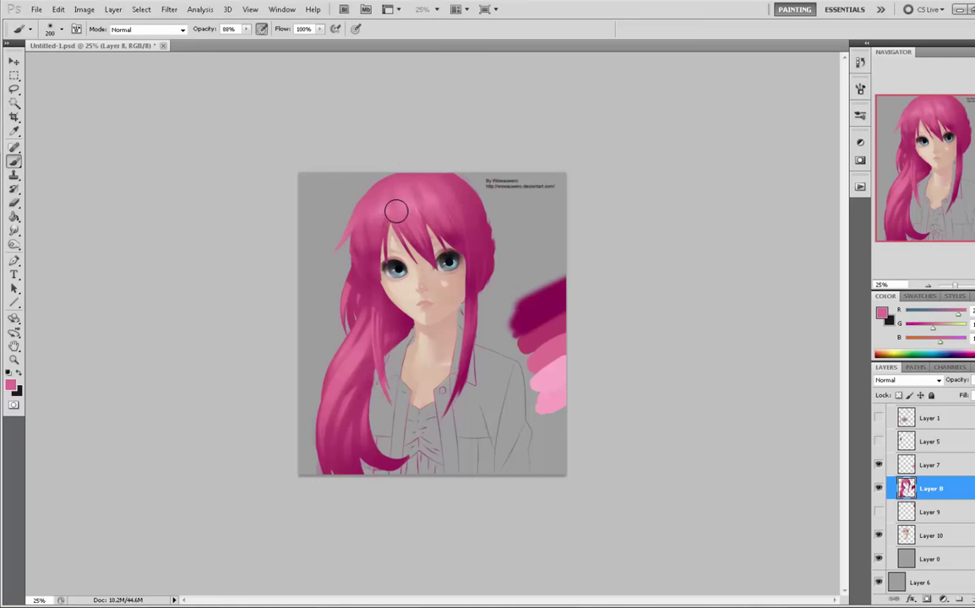
{"action": "left_click_drag", "start_coordinate": [398, 213], "coordinate": [407, 228]}
{"action": "left_click", "coordinate": [408, 216], "text": "alt"}
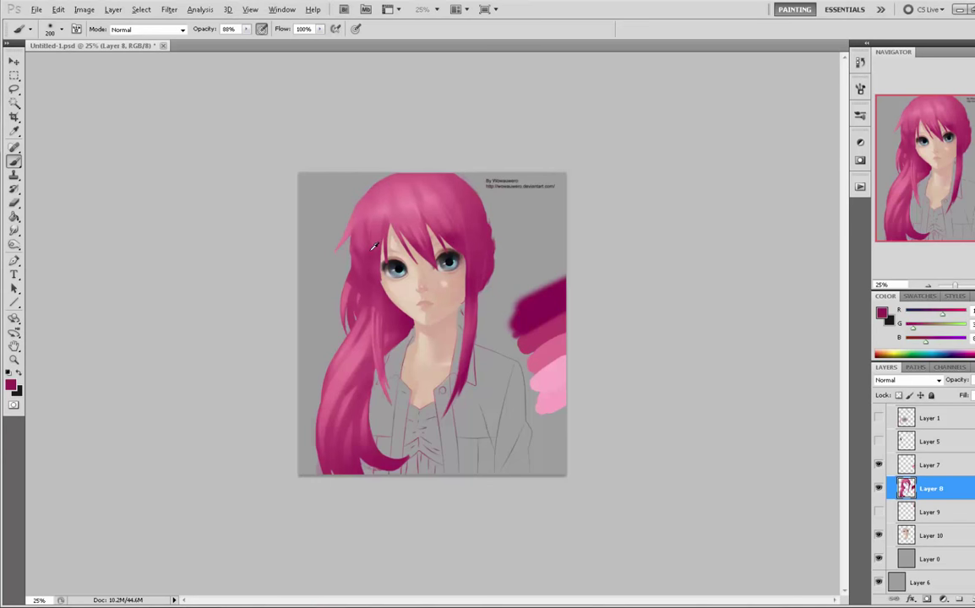
- Shade the side of the crown beside the bangs at 200 px, alternating darker and lighter pinks sampled from the hair
{"action": "left_click", "coordinate": [334, 222], "text": "alt"}
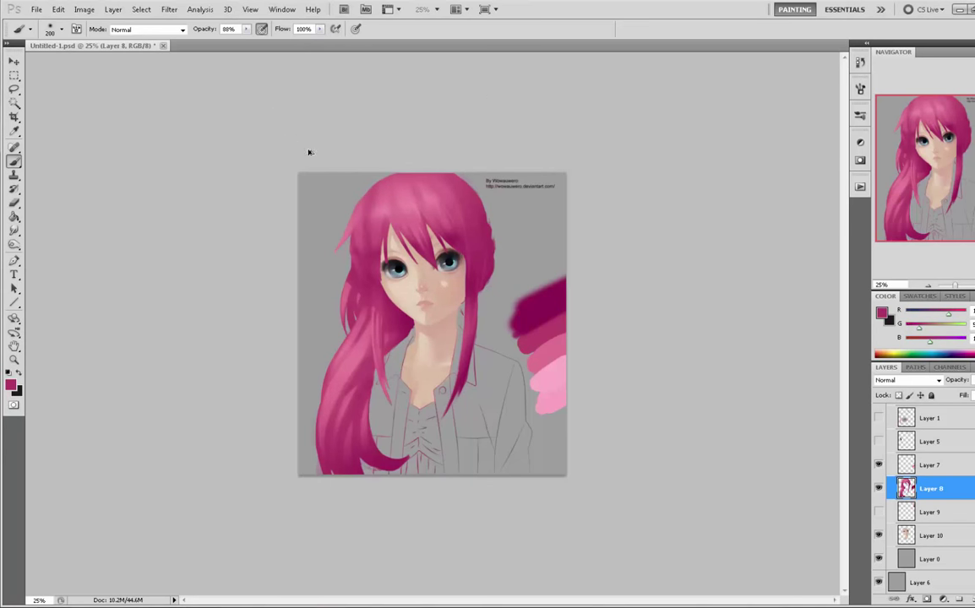
{"action": "left_click_drag", "start_coordinate": [364, 201], "coordinate": [365, 256]}
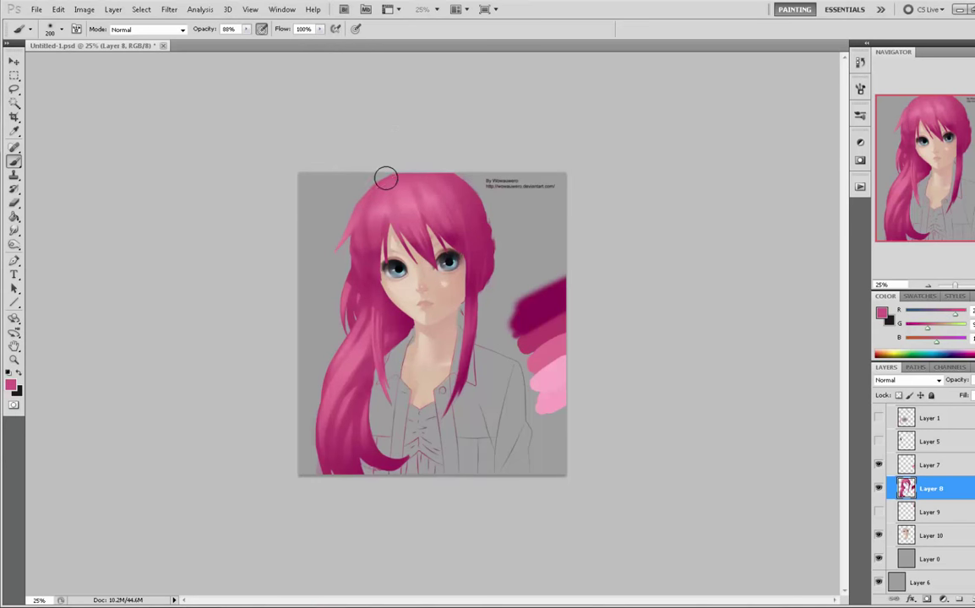
{"action": "left_click", "coordinate": [351, 184], "text": "alt"}
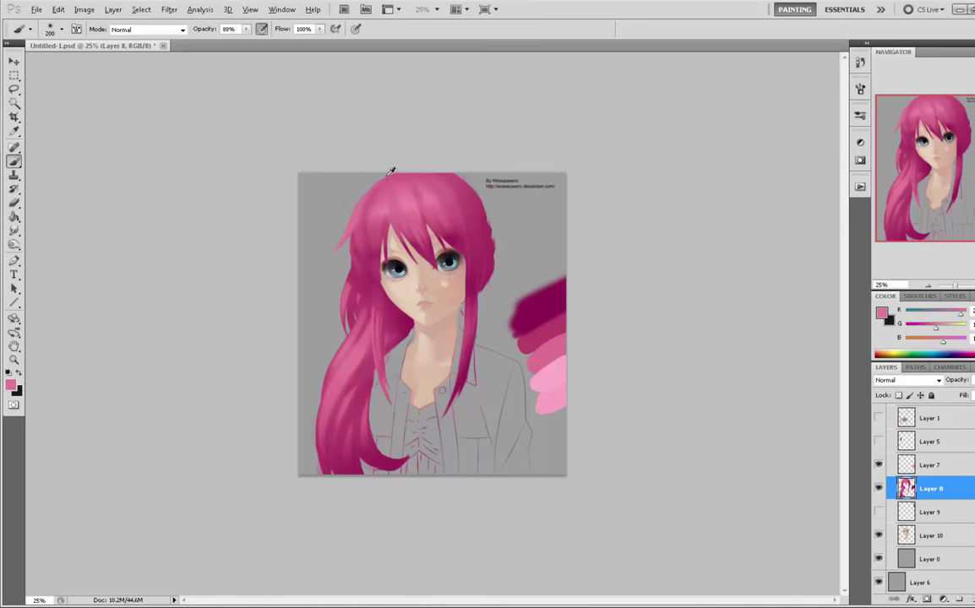
{"action": "left_click", "coordinate": [353, 158], "text": "alt"}
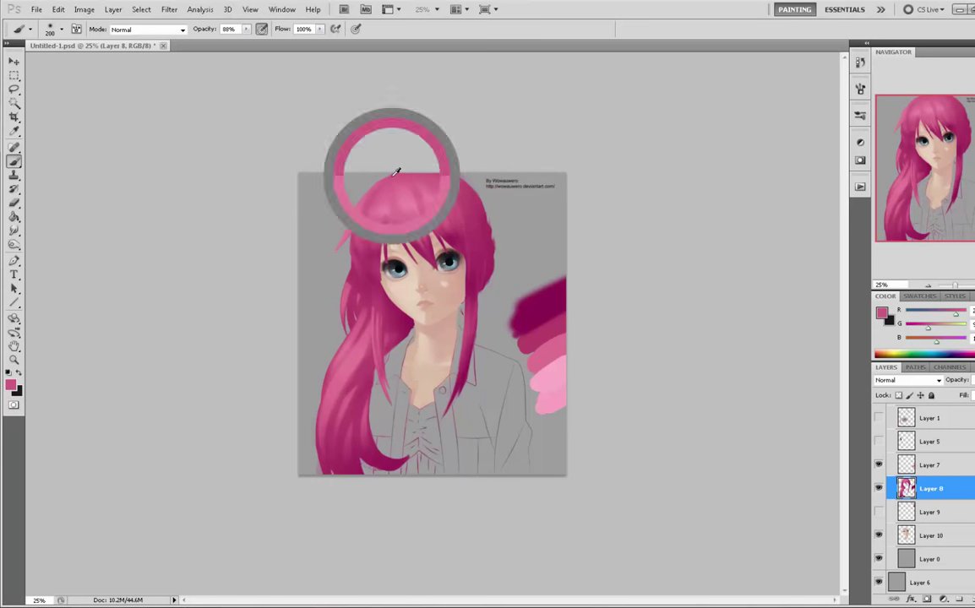
{"action": "left_click", "coordinate": [358, 261], "text": "alt"}
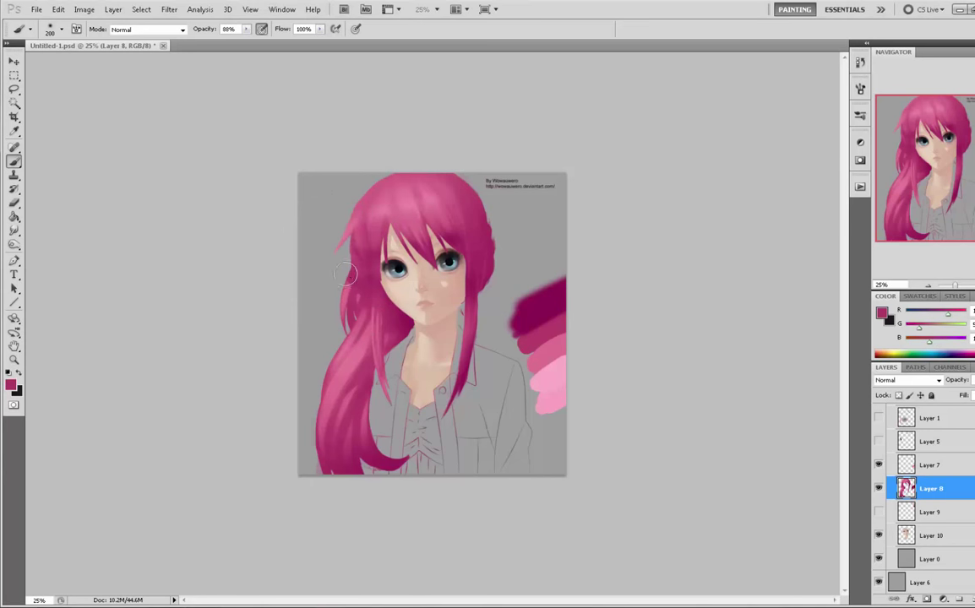
- Sample the light pink swatch and paint highlights on the ponytail strands and the long lock beside the neck
{"action": "left_click", "coordinate": [335, 308], "text": "alt"}
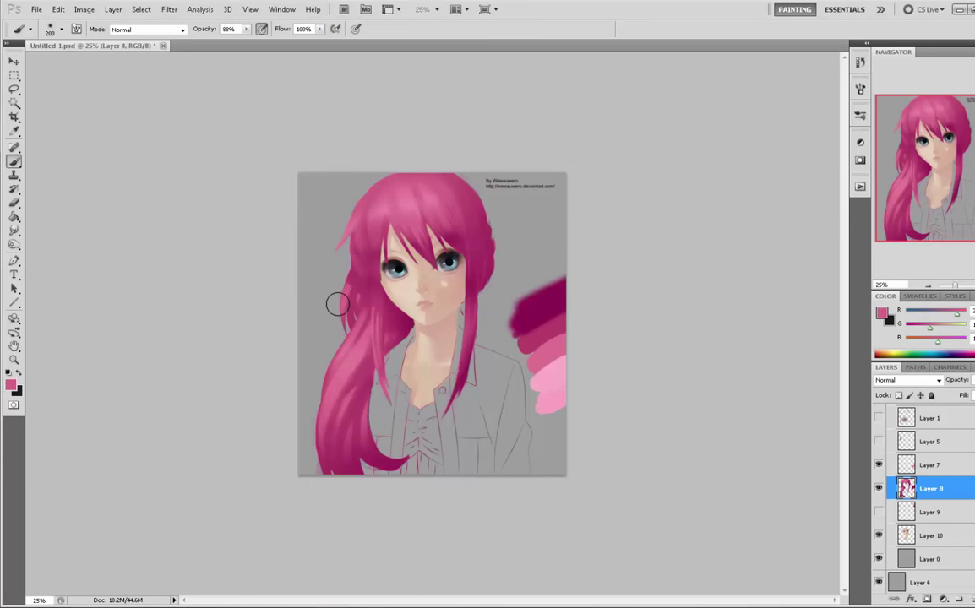
{"action": "left_click", "coordinate": [537, 387], "text": "alt"}
{"action": "mouse_move", "coordinate": [361, 290]}
{"action": "left_mouse_down"}
{"action": "mouse_move", "coordinate": [339, 290]}
{"action": "mouse_move", "coordinate": [337, 356]}
{"action": "mouse_move", "coordinate": [355, 344]}
{"action": "mouse_move", "coordinate": [347, 366]}
{"action": "left_mouse_up"}
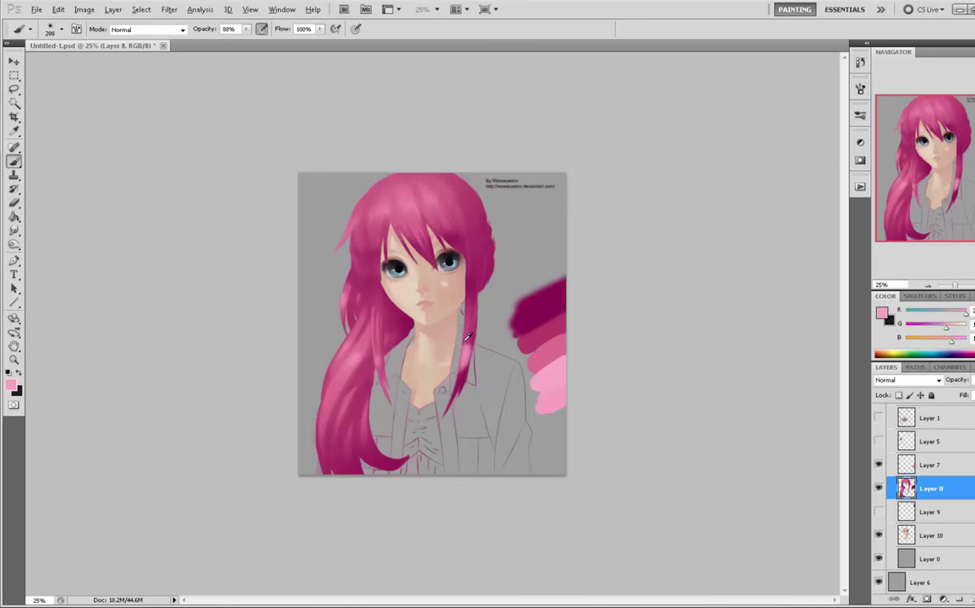
- Enlarge the brush to 500 px and soften the long lock beside the neck with mid pinks sampled from it
{"action": "left_click", "coordinate": [465, 363], "text": "alt"}
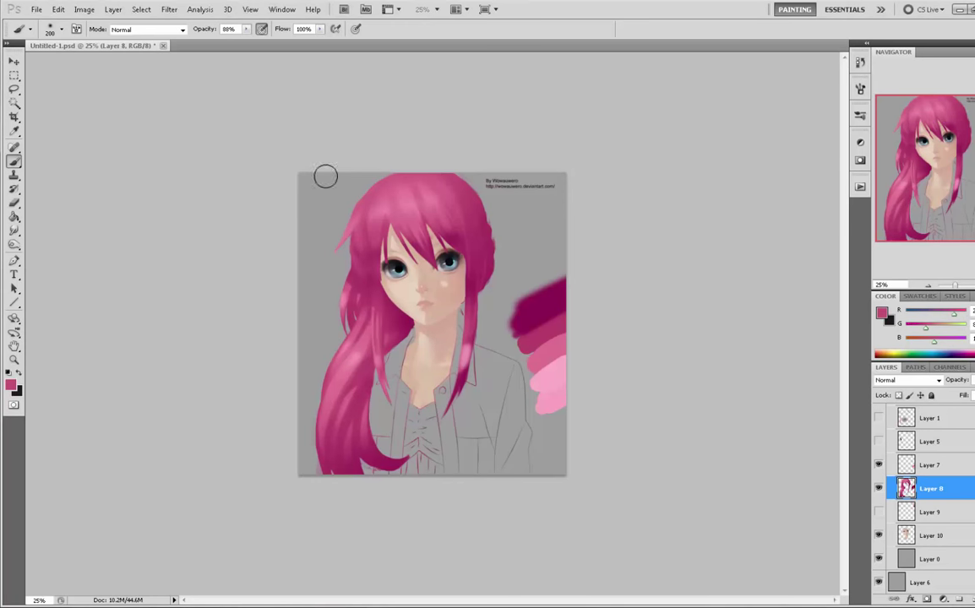
{"action": "key", "text": "bracketright"}
{"action": "key", "text": "bracketright"}
{"action": "key", "text": "bracketright"}
{"action": "key", "text": "bracketright"}
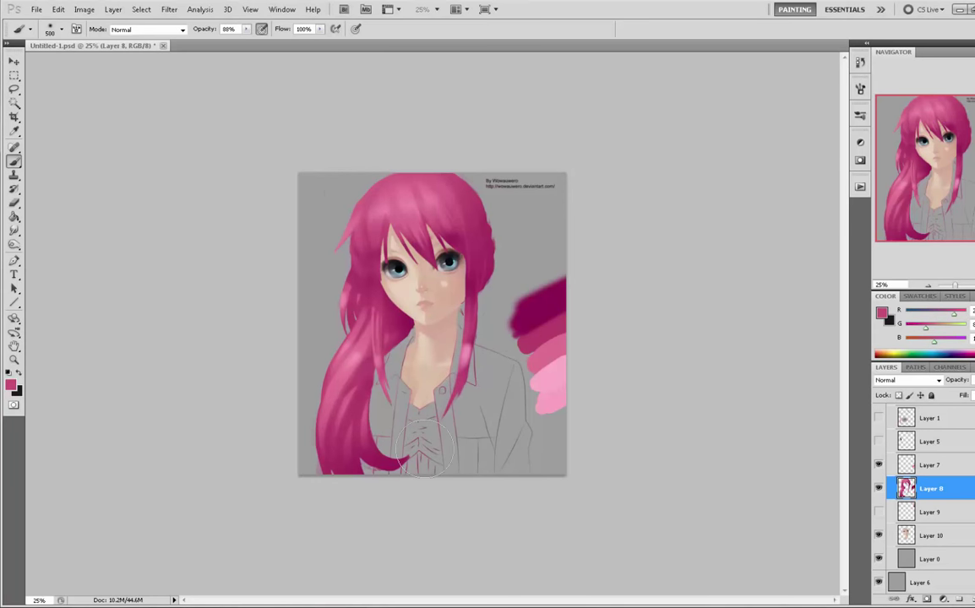
{"action": "left_click", "coordinate": [467, 359], "text": "alt"}
{"action": "left_click", "coordinate": [474, 331], "text": "alt"}
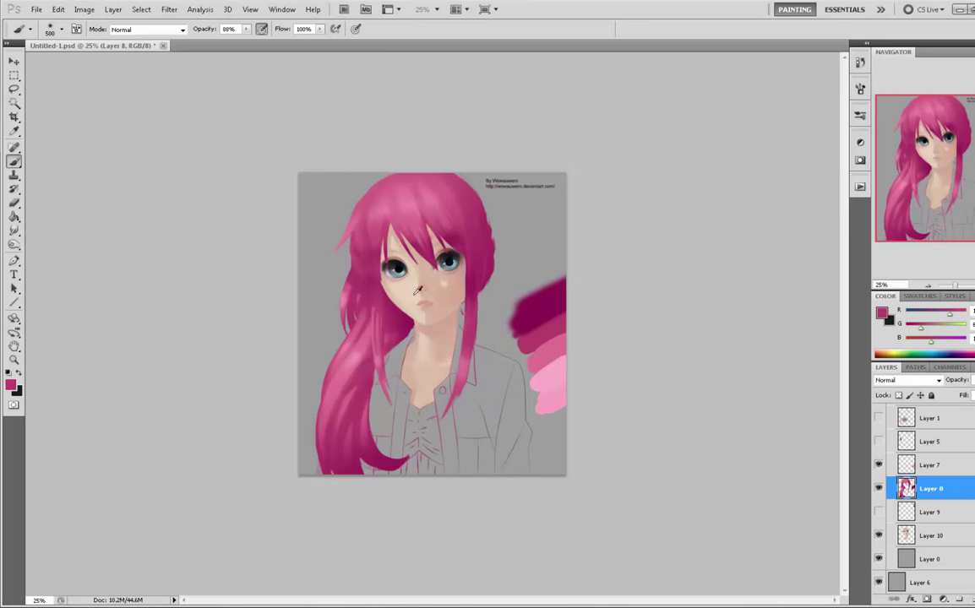
- Shade the long side lock with a sampled dark pink at 250 px, and lighten it at 300 px with a pink from the swatches
{"action": "left_click", "coordinate": [355, 288], "text": "alt"}
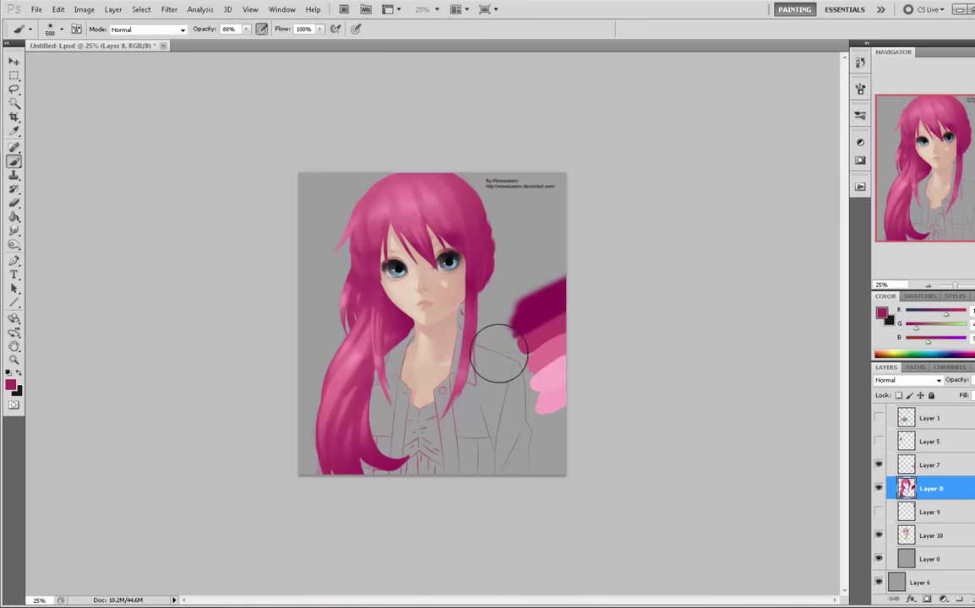
{"action": "key", "text": "bracketleft"}
{"action": "key", "text": "bracketleft"}
{"action": "key", "text": "bracketleft"}
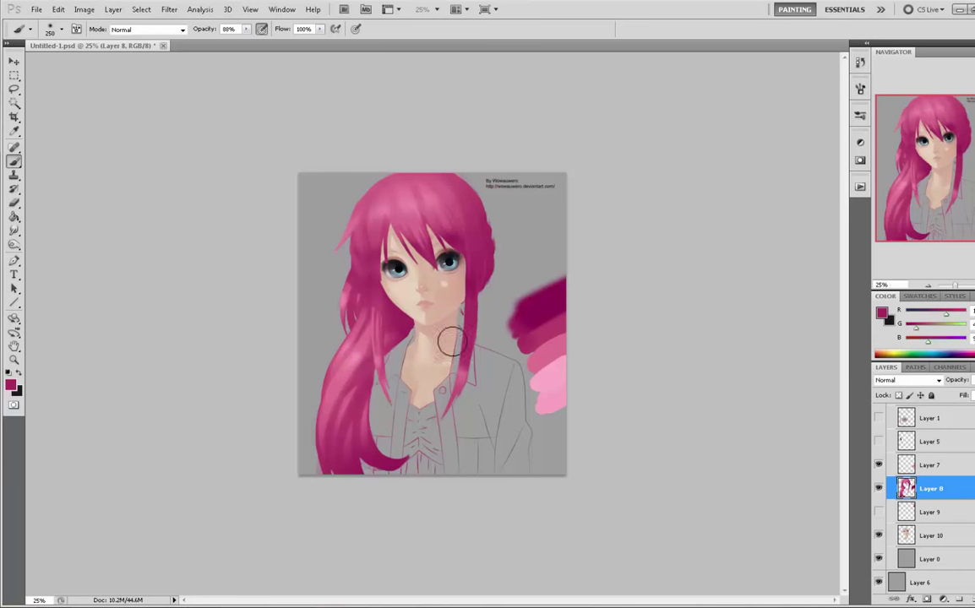
{"action": "key", "text": "bracketright"}
{"action": "left_click", "coordinate": [555, 389], "text": "alt"}
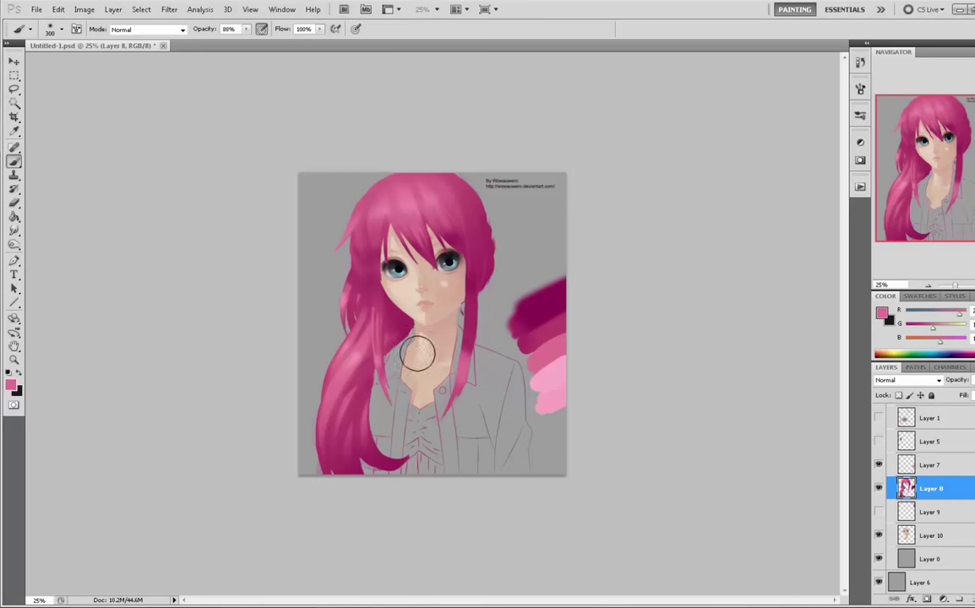
- Sample a dark pink from the long side lock and paint thin dark strokes down its length with a 125 px brush
{"action": "left_click", "coordinate": [469, 343], "text": "alt"}
{"action": "key", "text": "bracketleft"}
{"action": "key", "text": "bracketleft"}
{"action": "key", "text": "bracketleft"}
{"action": "key", "text": "bracketleft"}
{"action": "key", "text": "bracketleft"}
{"action": "key", "text": "bracketleft"}
{"action": "key", "text": "bracketleft"}
{"action": "key", "text": "bracketleft"}
{"action": "key", "text": "bracketleft"}
{"action": "key", "text": "bracketleft"}
{"action": "key", "text": "bracketleft"}
{"action": "key", "text": "bracketleft"}
{"action": "key", "text": "bracketleft"}
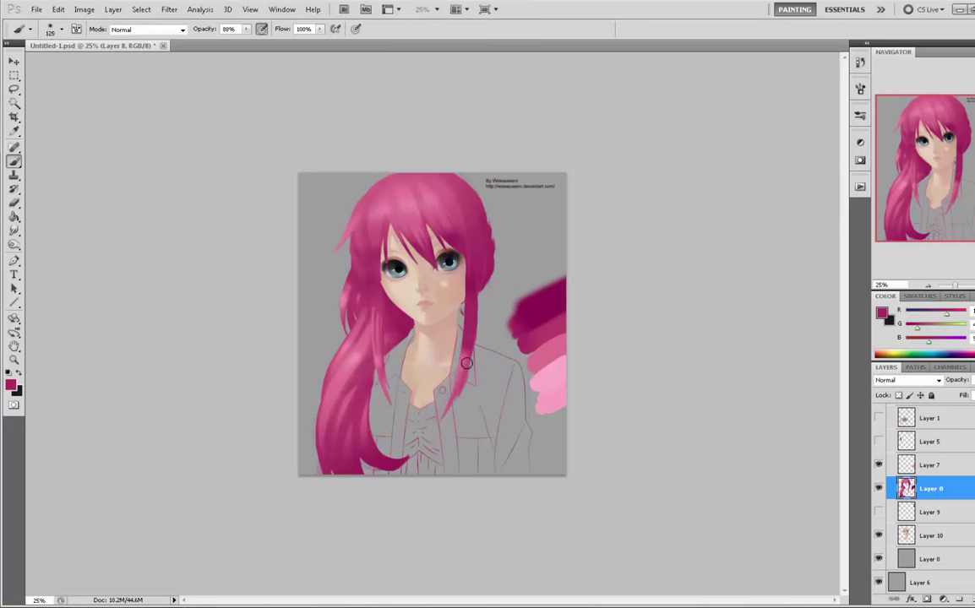
{"action": "left_click_drag", "start_coordinate": [475, 344], "coordinate": [457, 394]}
{"action": "left_click_drag", "start_coordinate": [478, 340], "coordinate": [454, 392]}
- Add fine highlights to the tips of the long locks at 90 px, using the light pink swatch and a sampled hair pink
{"action": "left_click", "coordinate": [536, 376], "text": "alt"}
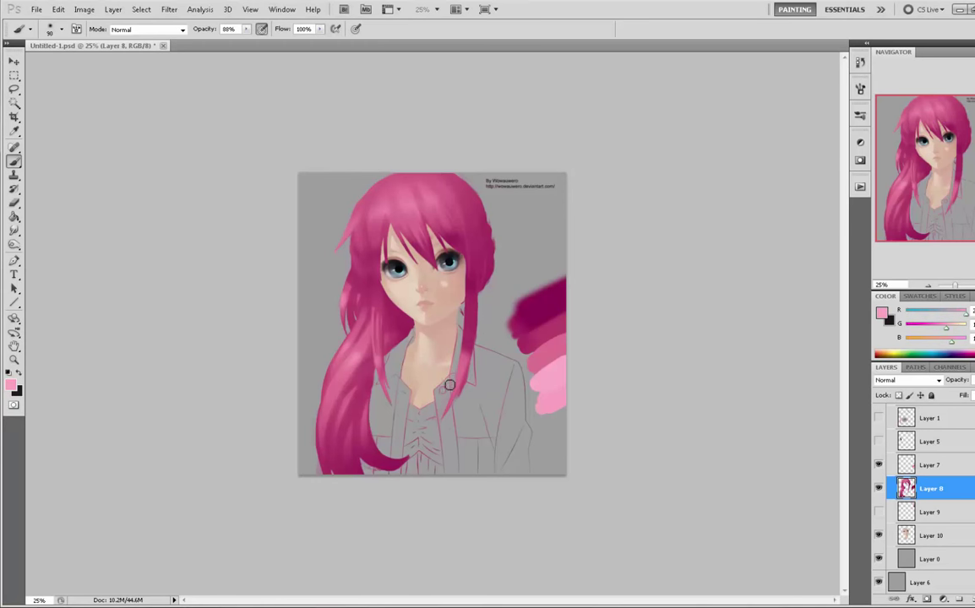
{"action": "left_click", "coordinate": [378, 346], "text": "alt"}
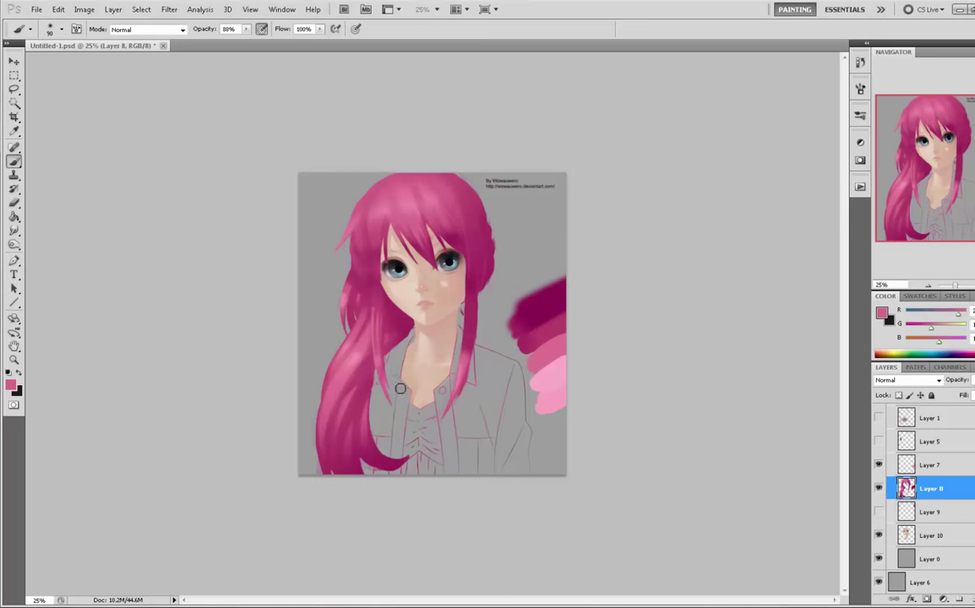
{"action": "left_click", "coordinate": [487, 348], "text": "alt"}
- Paint a sampled crown pink down toward the outer bangs, and sample a dark pink from the long side lock
{"action": "left_click", "coordinate": [452, 193], "text": "alt"}
{"action": "left_click_drag", "start_coordinate": [454, 191], "coordinate": [463, 216]}
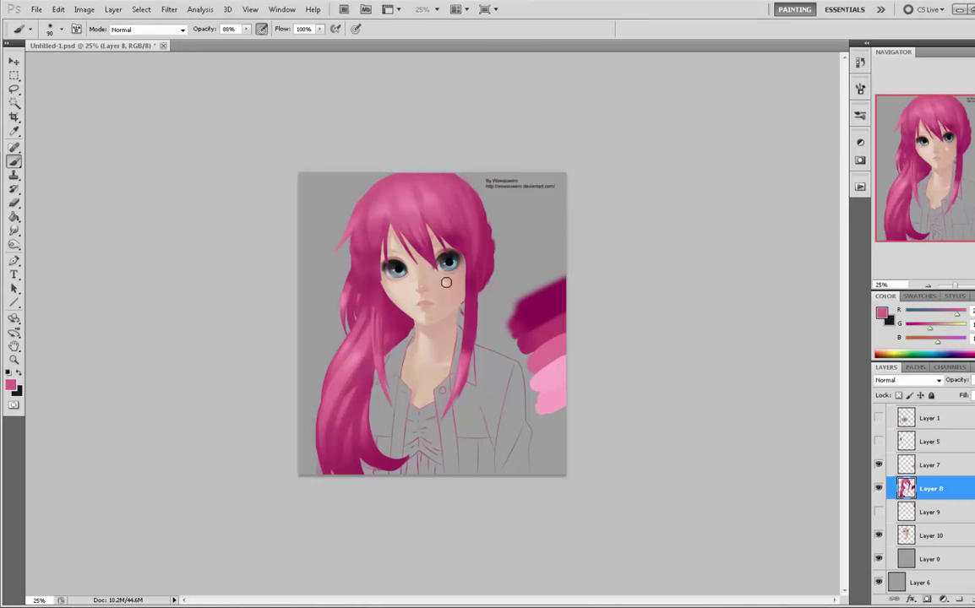
{"action": "left_click", "coordinate": [469, 327], "text": "alt"}
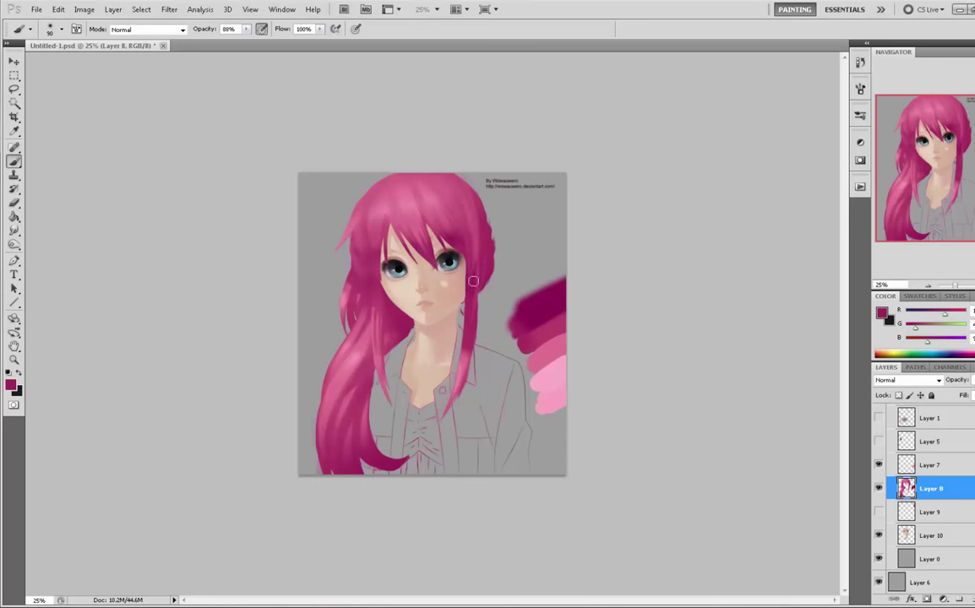
- Choose the elongated textured 175 px brush tip, sample a mid pink from the crown and reduce the brush to 80 px
{"action": "right_click", "coordinate": [421, 236]}
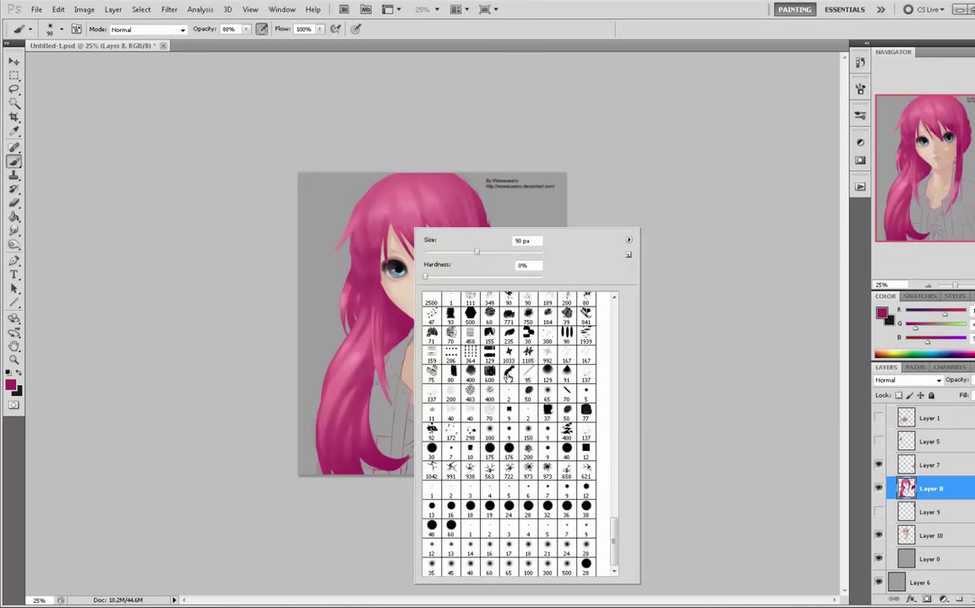
{"action": "left_click", "coordinate": [508, 375]}
{"action": "left_click", "coordinate": [688, 359]}
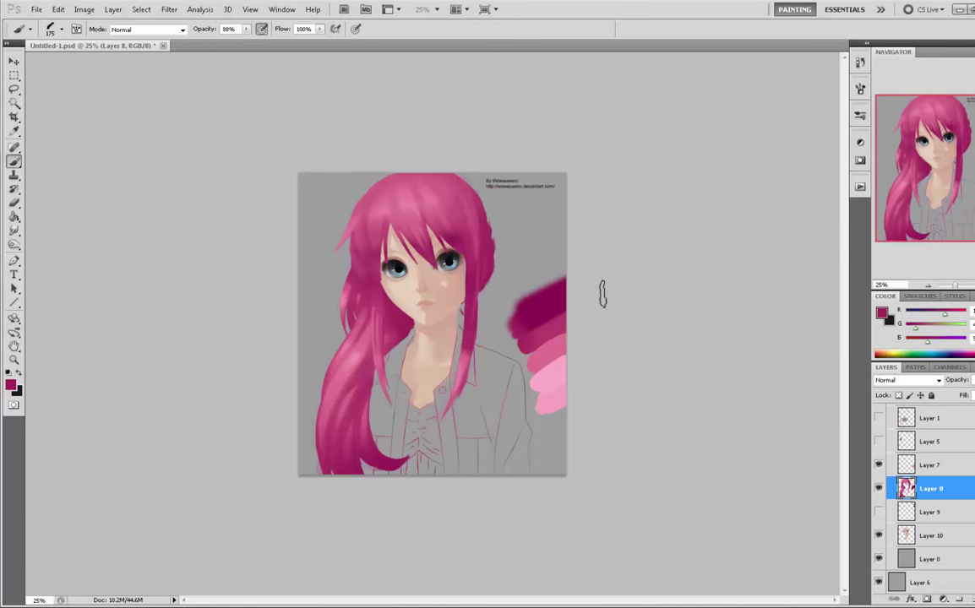
{"action": "left_click", "coordinate": [394, 168], "text": "alt"}
{"action": "key", "text": "bracketleft"}
{"action": "key", "text": "bracketleft"}
{"action": "key", "text": "bracketleft"}
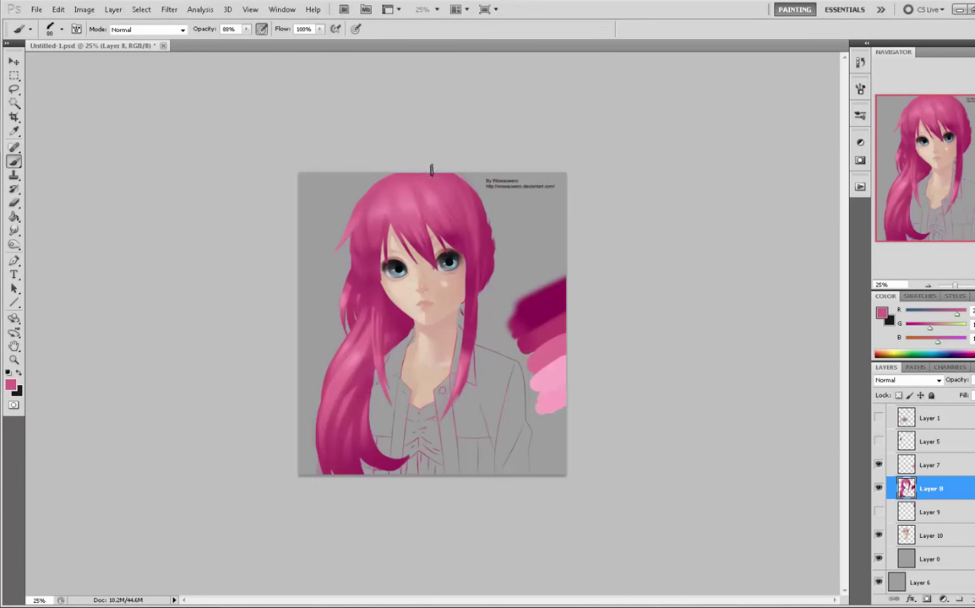
- Paint textured strand strokes over the crown and bangs at 80 px with pinks sampled from the crown
{"action": "left_click", "coordinate": [425, 176], "text": "alt"}
{"action": "left_click", "coordinate": [359, 196], "text": "alt"}
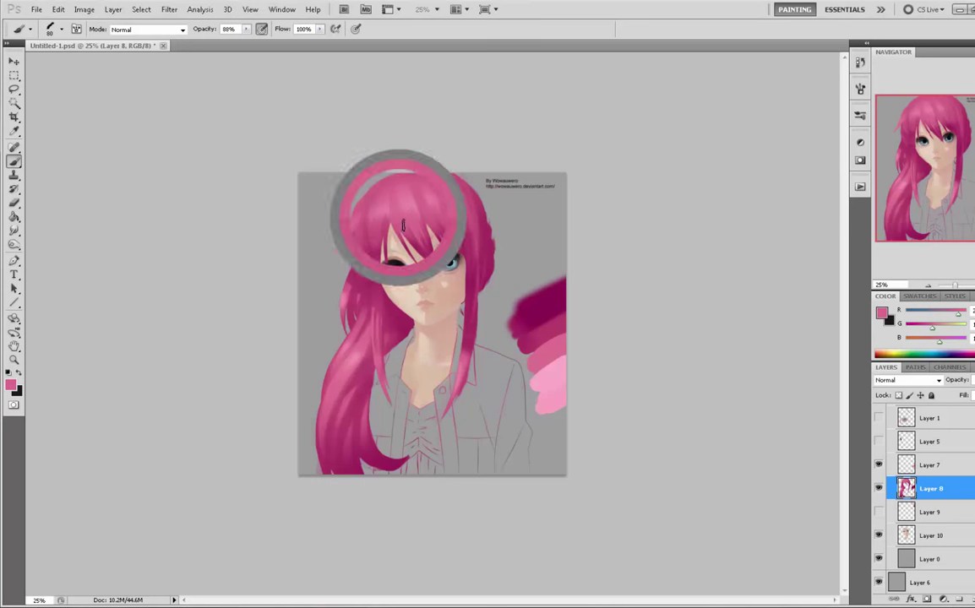
{"action": "left_click", "coordinate": [393, 184], "text": "alt"}
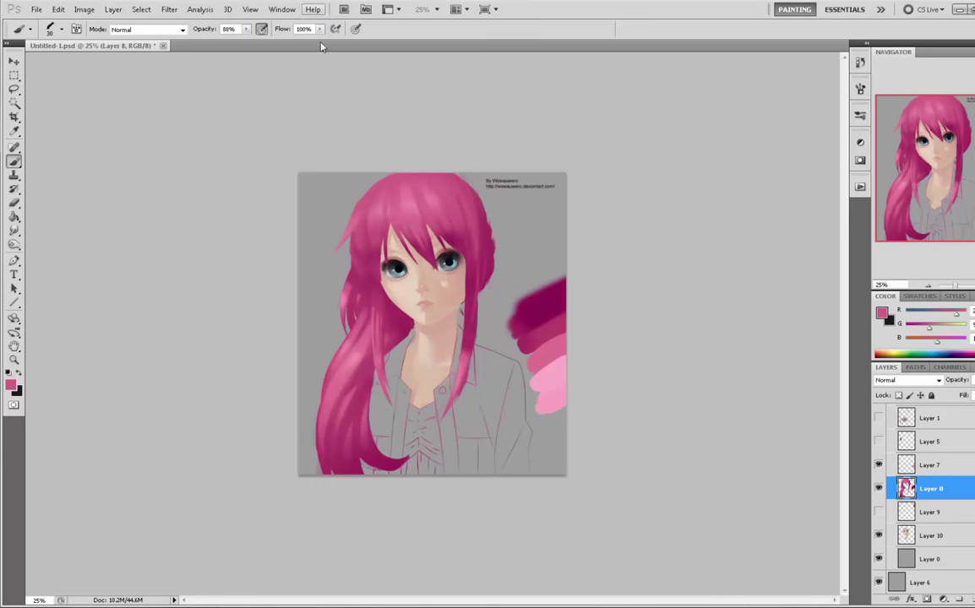
- Draw fine strands over the middle of the bangs and upper crown with the 30 px textured brush, alternating sampled pinks
{"action": "left_click", "coordinate": [420, 211], "text": "alt"}
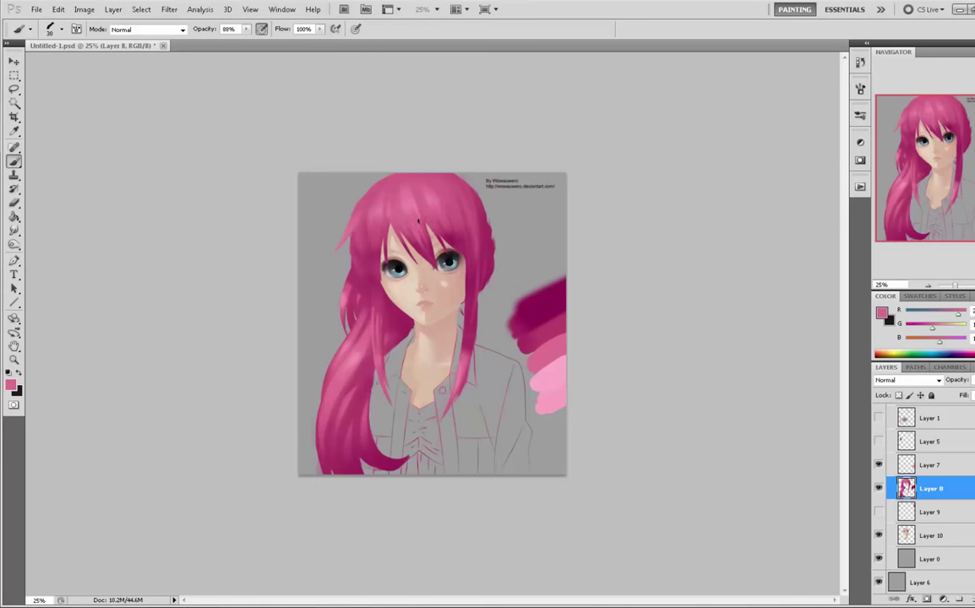
{"action": "left_click", "coordinate": [420, 202], "text": "alt"}
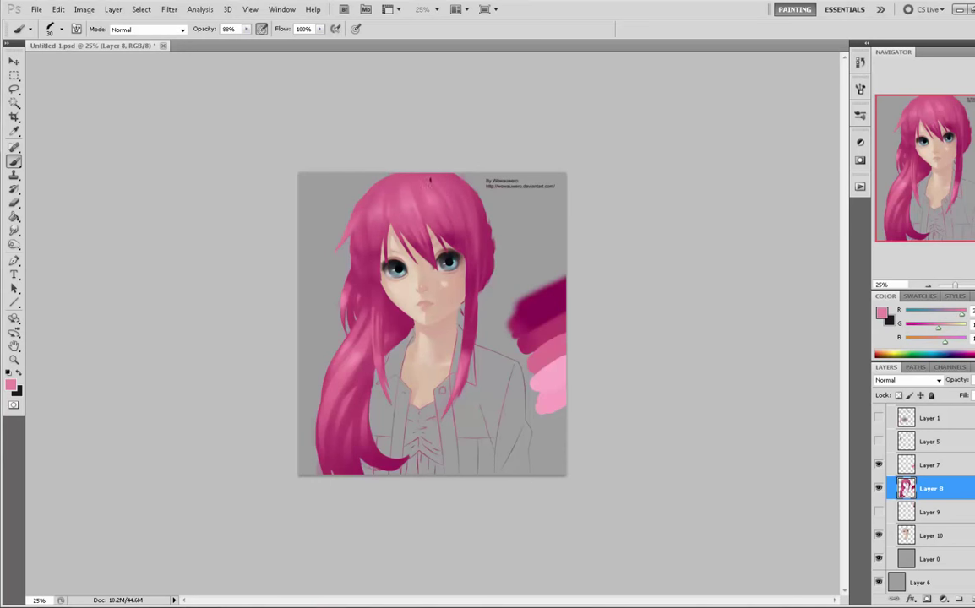
{"action": "left_click", "coordinate": [428, 172], "text": "alt"}
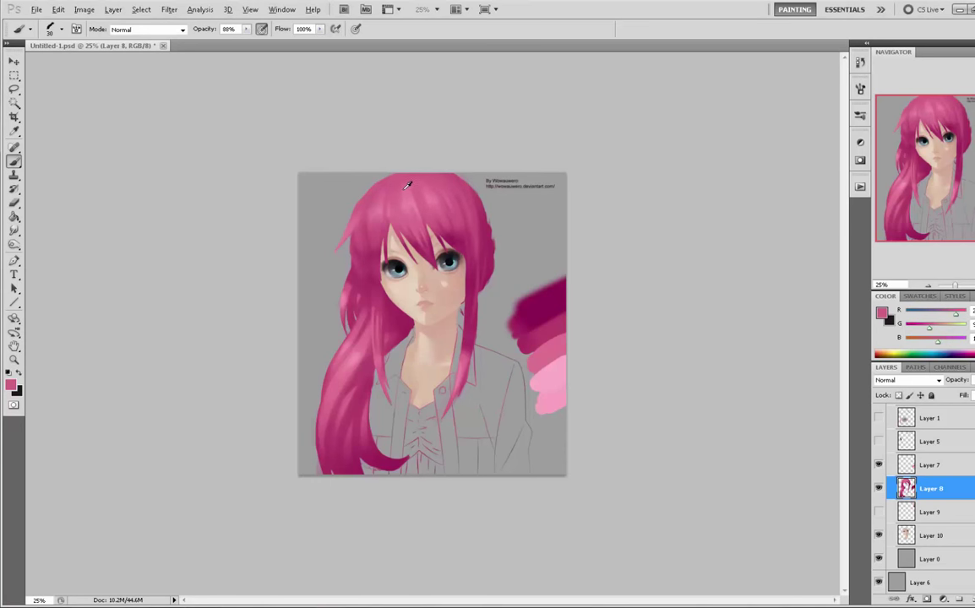
{"action": "left_click", "coordinate": [404, 172], "text": "alt"}
- Draw fine light and dark strands down the side of the crown and adjoining bangs at 30 px with sampled hair pinks
{"action": "left_click", "coordinate": [377, 191], "text": "alt"}
{"action": "left_click", "coordinate": [390, 201], "text": "alt"}
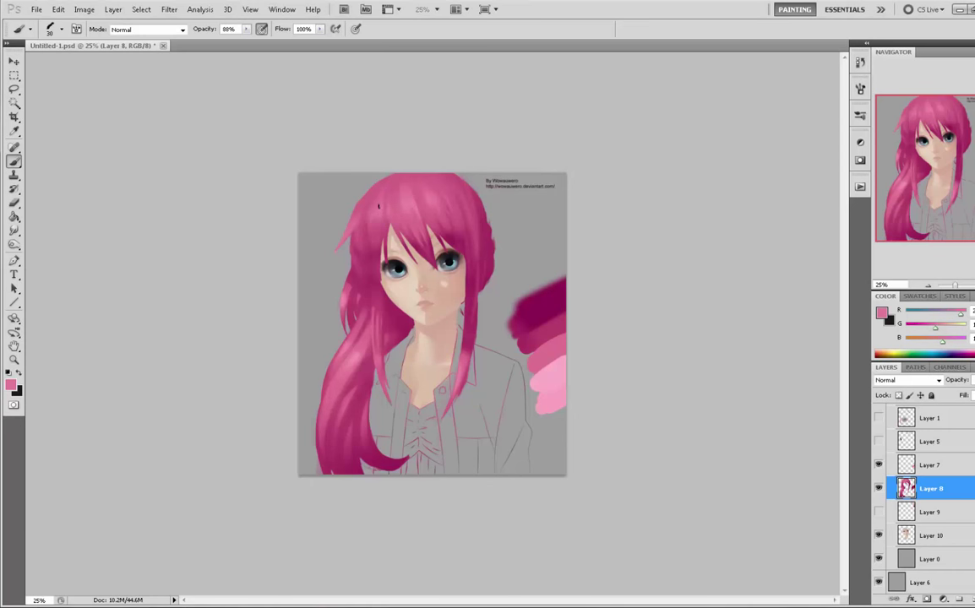
{"action": "left_click", "coordinate": [389, 168], "text": "alt"}
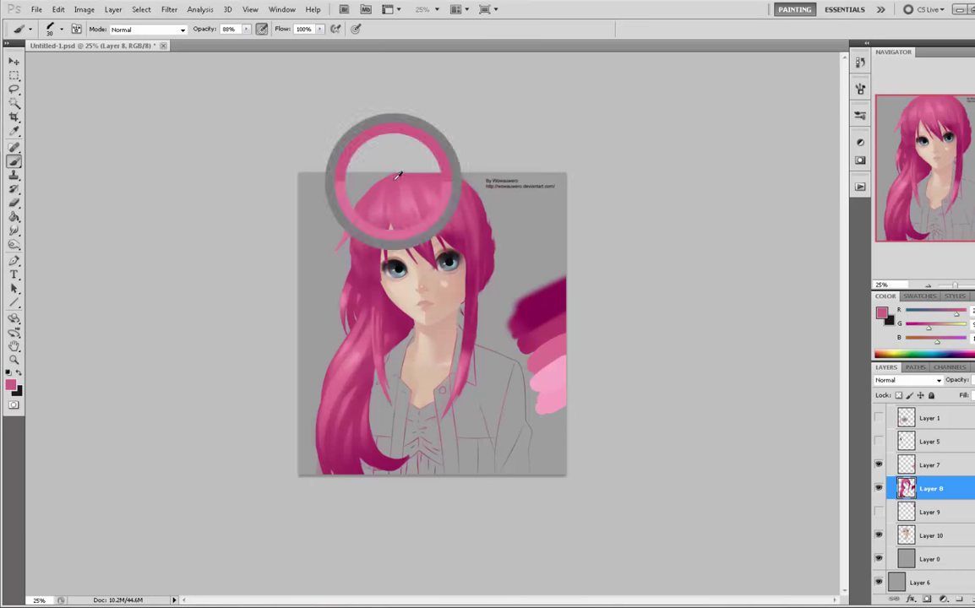
{"action": "left_click", "coordinate": [365, 222], "text": "alt"}
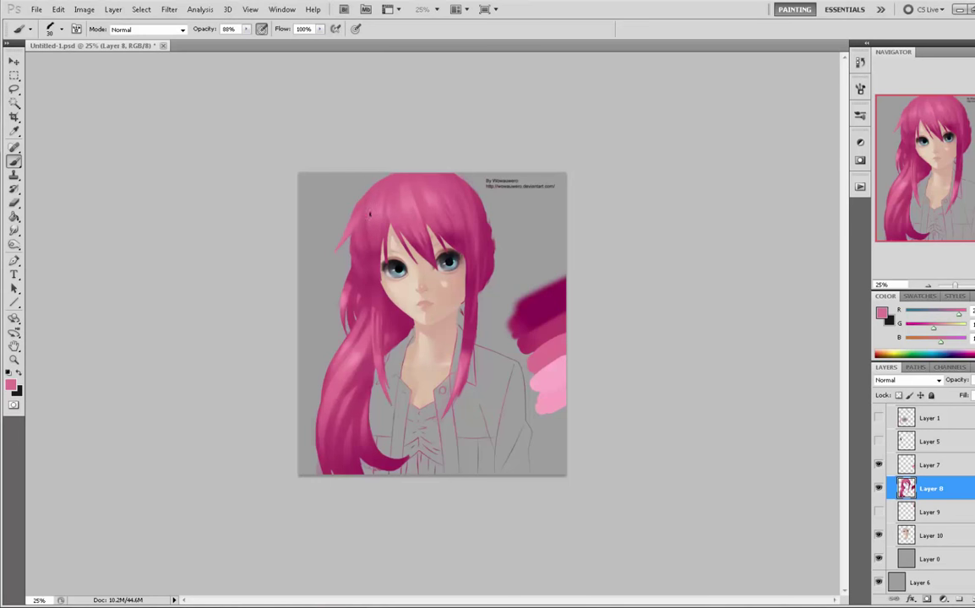
{"action": "left_click", "coordinate": [389, 145], "text": "alt"}
{"action": "left_click", "coordinate": [358, 216], "text": "alt"}
{"action": "left_click", "coordinate": [380, 224], "text": "alt"}
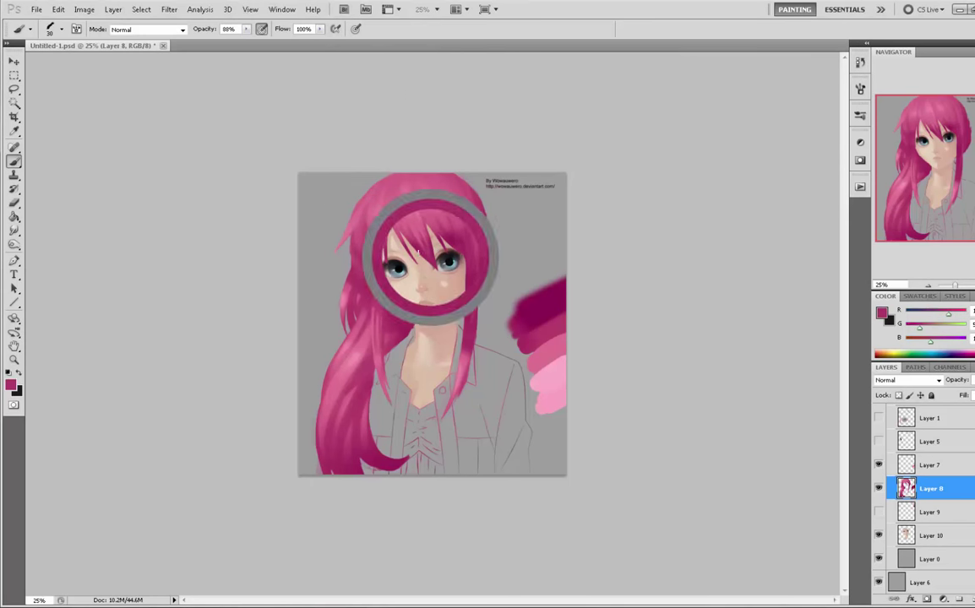
- Enlarge the textured brush to 175 px and soften the bangs with a mid pink sampled from them
{"action": "key", "text": "bracketright"}
{"action": "key", "text": "bracketright"}
{"action": "key", "text": "bracketright"}
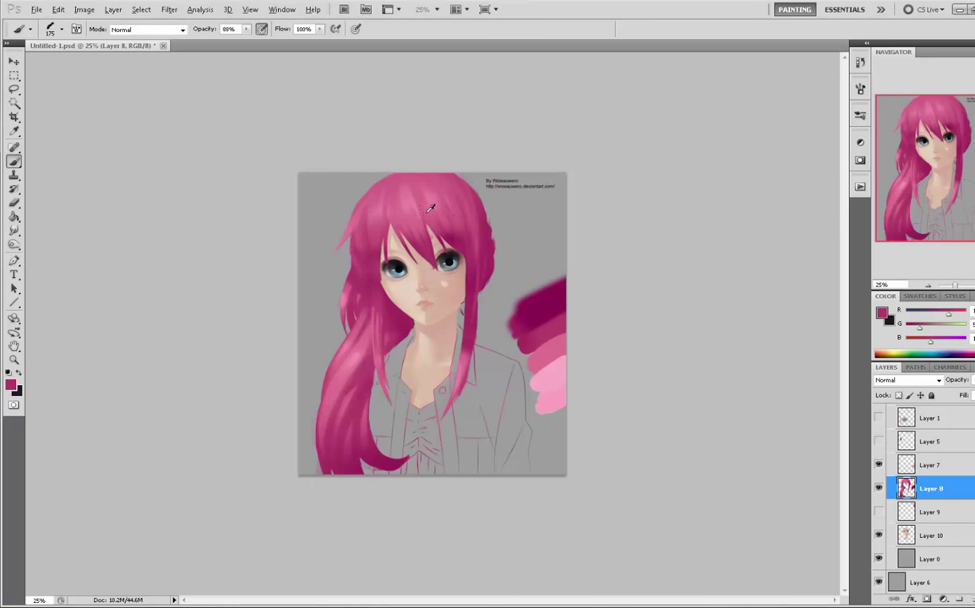
{"action": "left_click", "coordinate": [402, 228], "text": "alt"}
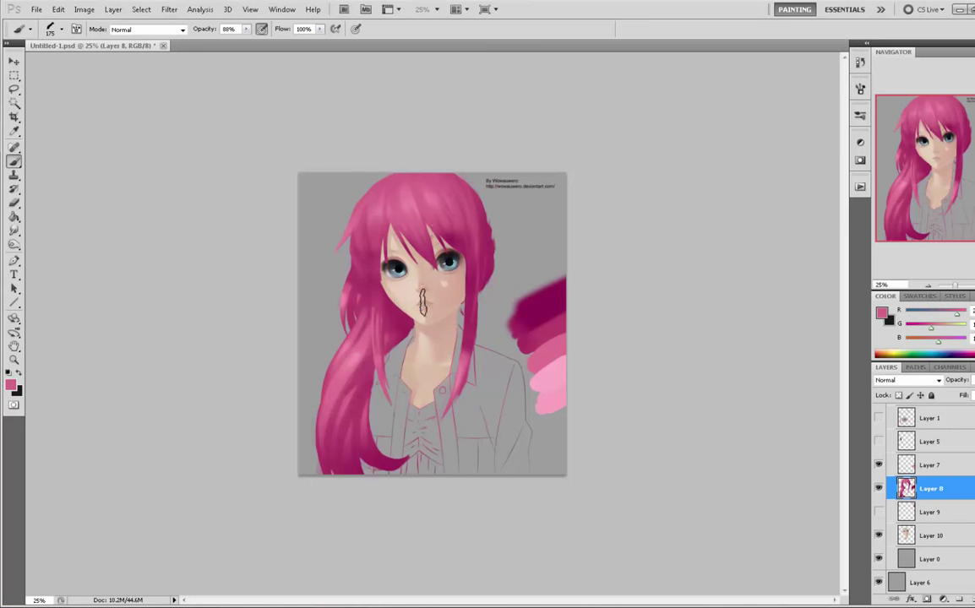
{"action": "key", "text": "j"}
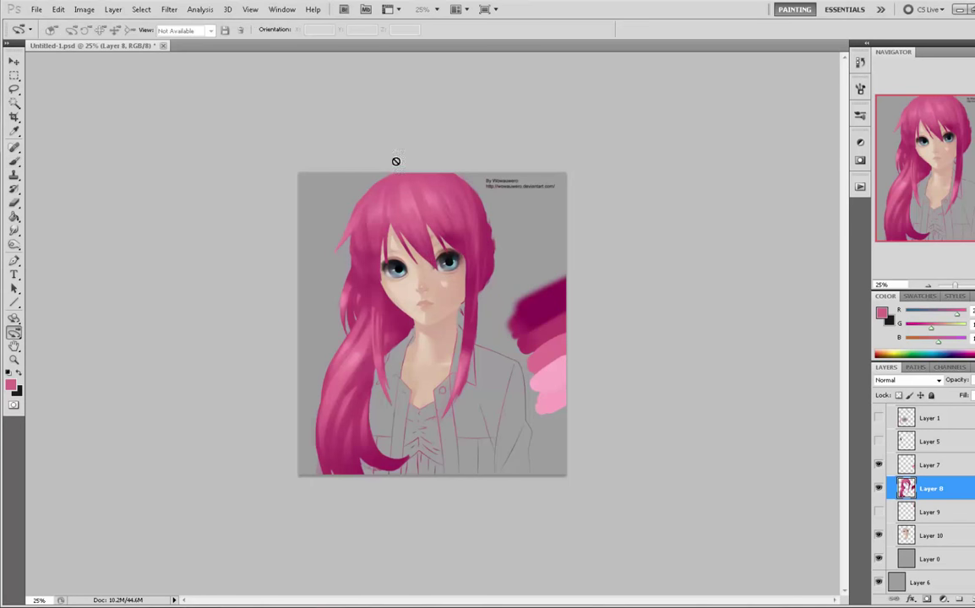
{"action": "key", "text": "b"}
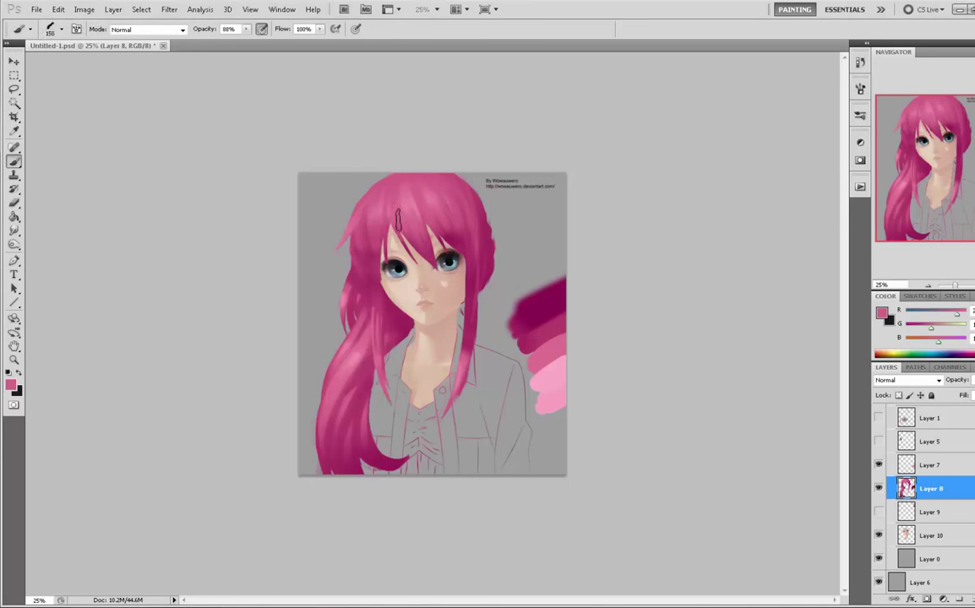
- Draw fine strands along the side of the bangs and crown at 20 px, alternating light and dark pinks sampled from the hair
{"action": "left_click", "coordinate": [395, 186], "text": "alt"}
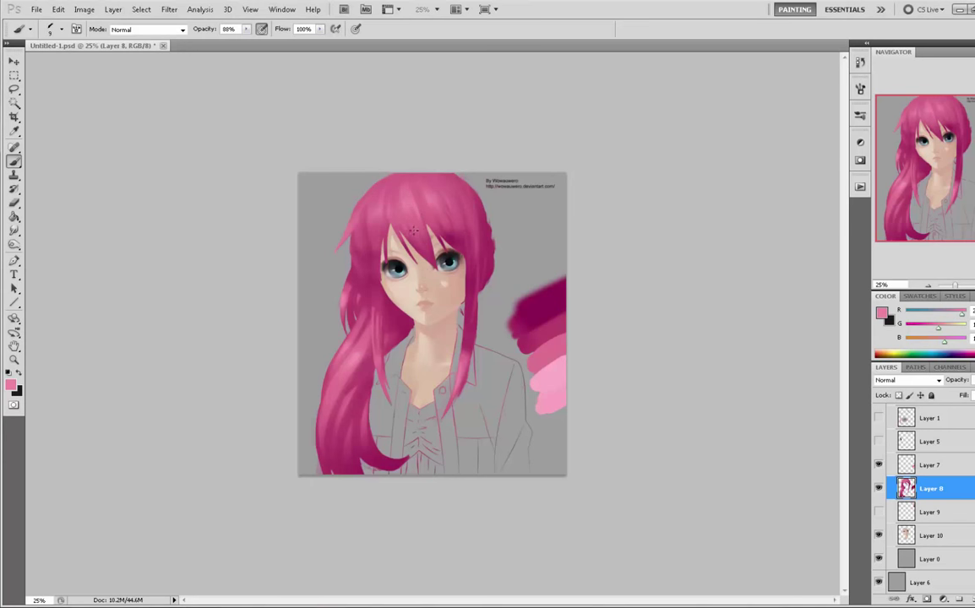
{"action": "left_click", "coordinate": [374, 204], "text": "alt"}
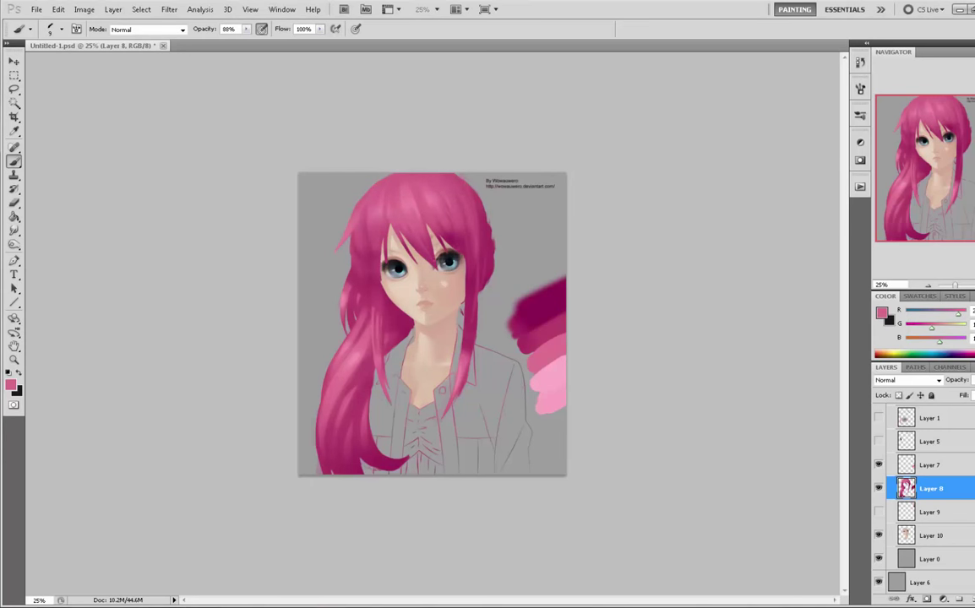
{"action": "left_click", "coordinate": [418, 235], "text": "alt"}
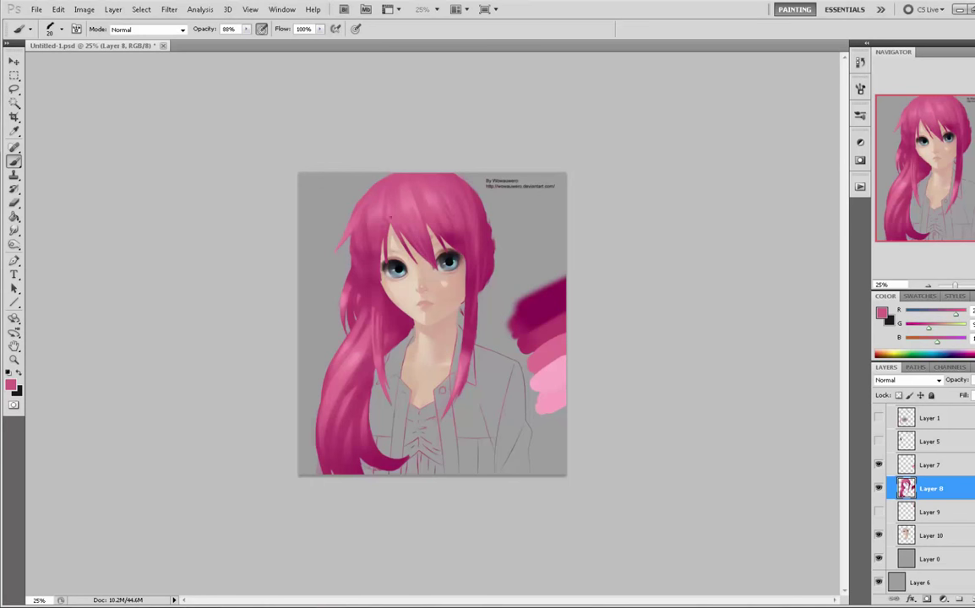
{"action": "left_click", "coordinate": [393, 207], "text": "alt"}
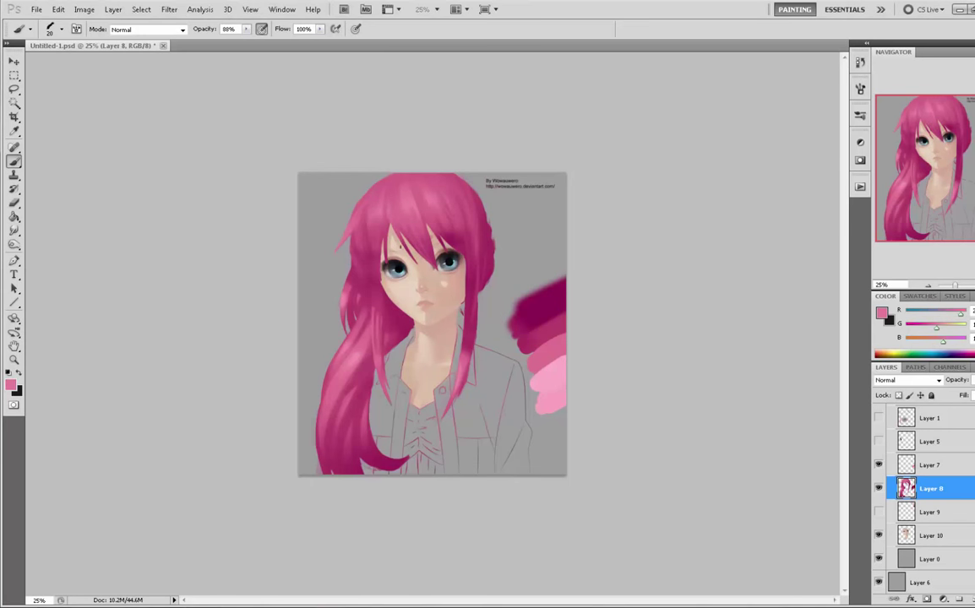
{"action": "left_click", "coordinate": [389, 212], "text": "alt"}
{"action": "left_click", "coordinate": [386, 234], "text": "alt"}
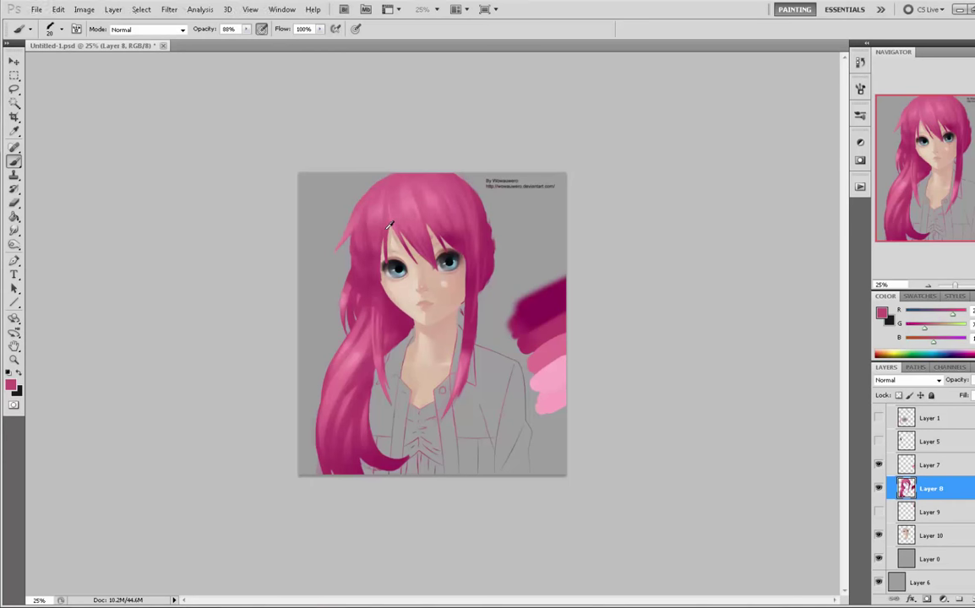
{"action": "left_click", "coordinate": [349, 200], "text": "alt"}
{"action": "left_click", "coordinate": [387, 224], "text": "alt"}
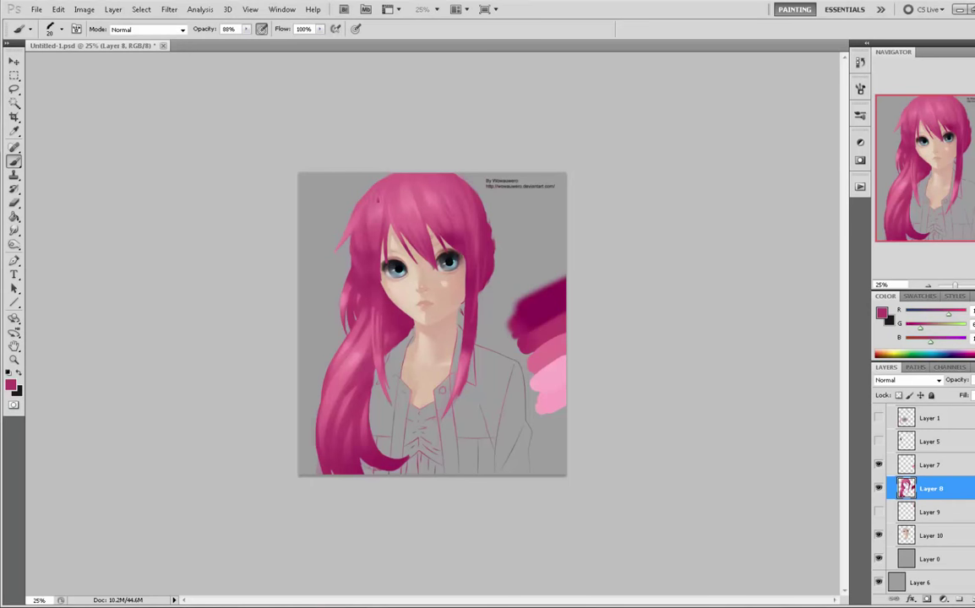
- Switch to the Burn tool with the Midtones range and reduce its brush to 150 px
{"action": "key", "text": "m"}
{"action": "right_click", "coordinate": [379, 251]}
{"action": "left_click", "coordinate": [385, 258]}
{"action": "right_click", "coordinate": [15, 231]}
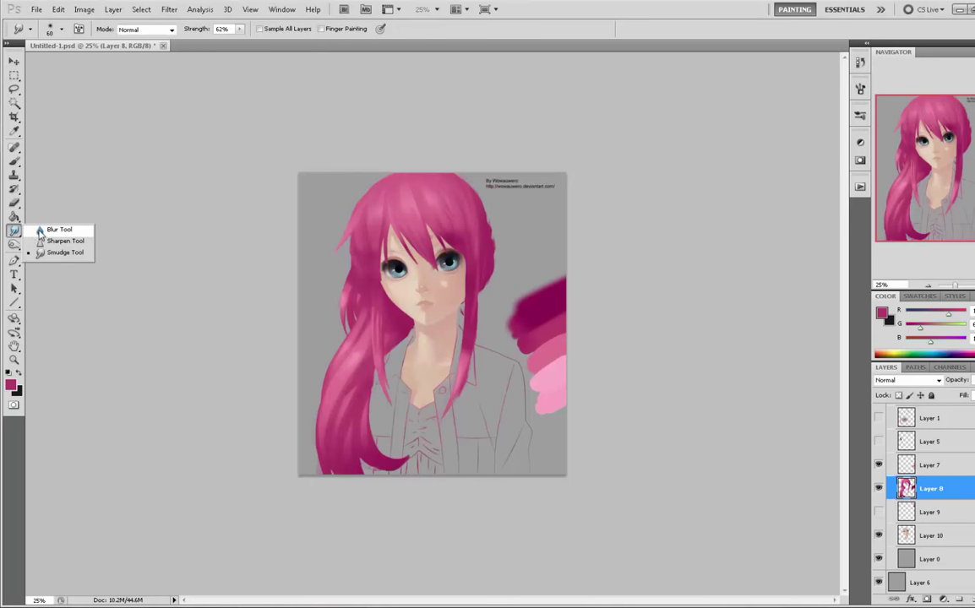
{"action": "left_click", "coordinate": [50, 230]}
{"action": "right_click", "coordinate": [14, 232]}
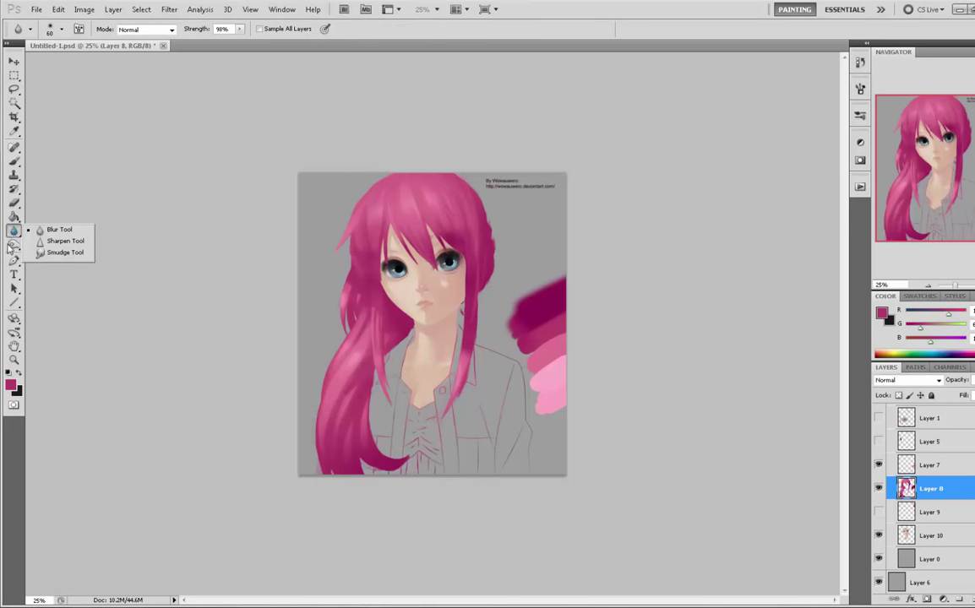
{"action": "right_click", "coordinate": [13, 246]}
{"action": "left_click", "coordinate": [51, 255]}
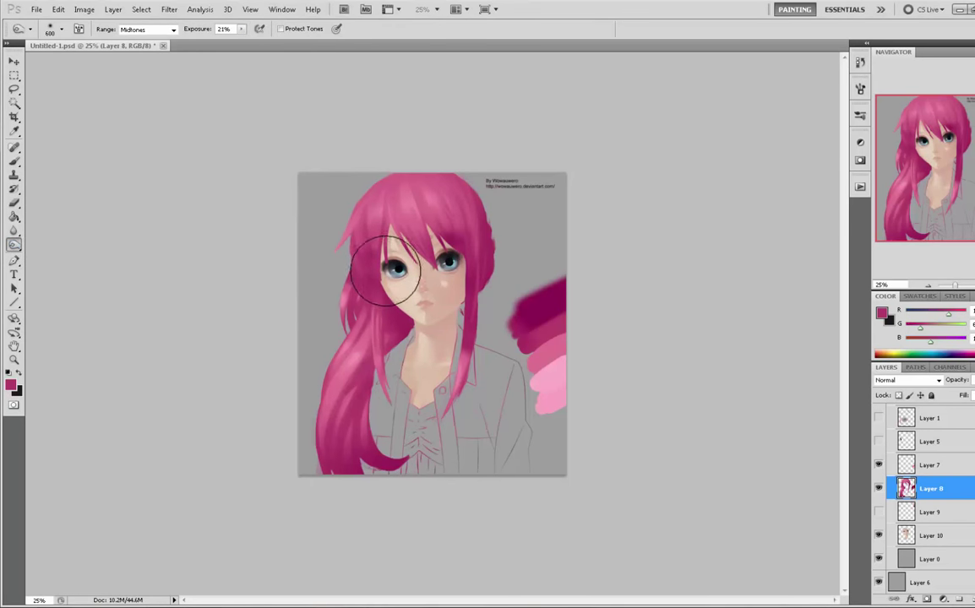
{"action": "key", "text": "b"}
{"action": "left_click", "coordinate": [13, 245]}
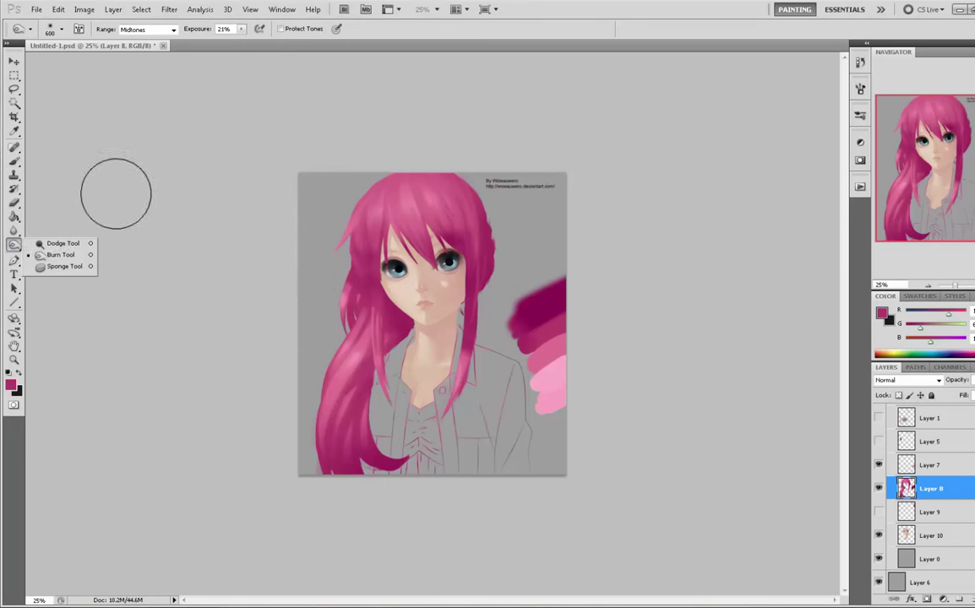
{"action": "key", "text": "bracketright"}
{"action": "key", "text": "bracketright"}
{"action": "key", "text": "bracketright"}
{"action": "key", "text": "bracketright"}
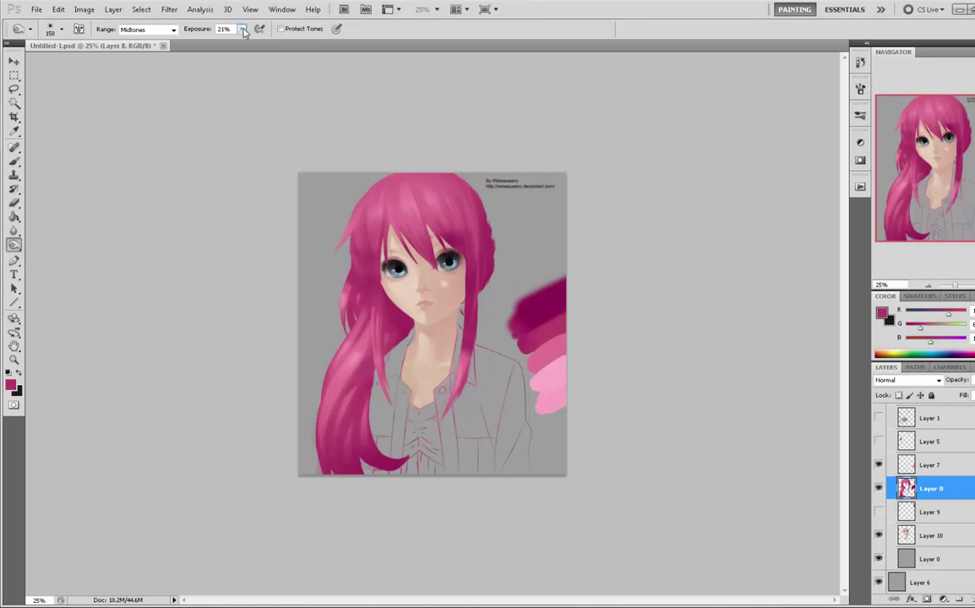
- Raise the Burn tool's exposure to 100% and reduce its brush to 125 px
{"action": "key", "text": "m"}
{"action": "right_click", "coordinate": [425, 202]}
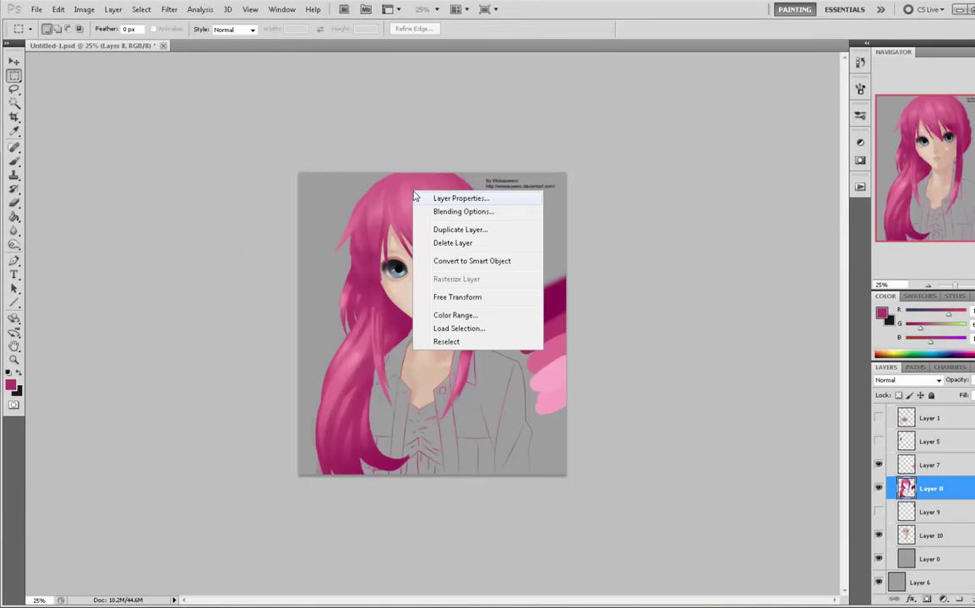
{"action": "left_click", "coordinate": [427, 199]}
{"action": "left_click", "coordinate": [583, 209]}
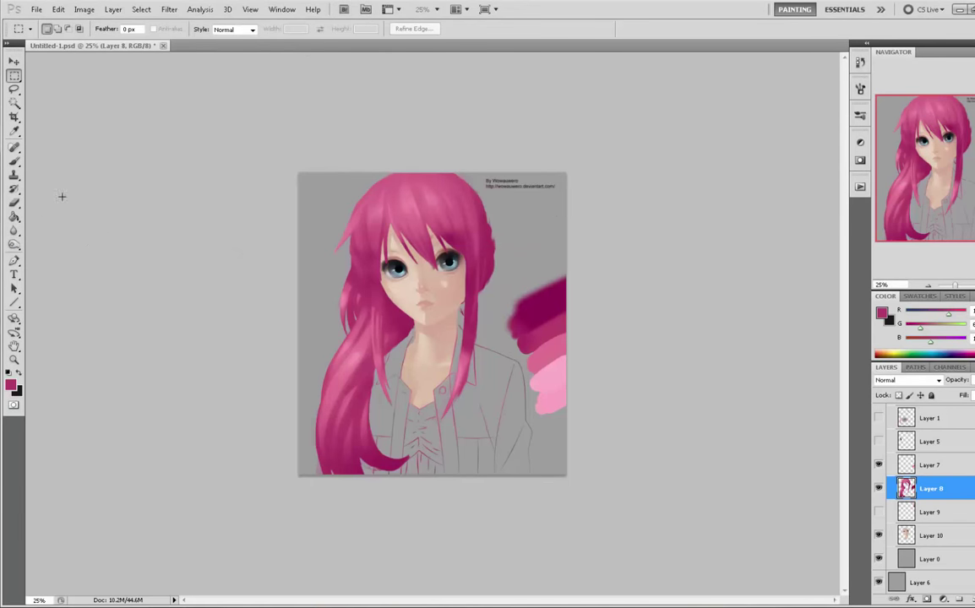
{"action": "key", "text": "o"}
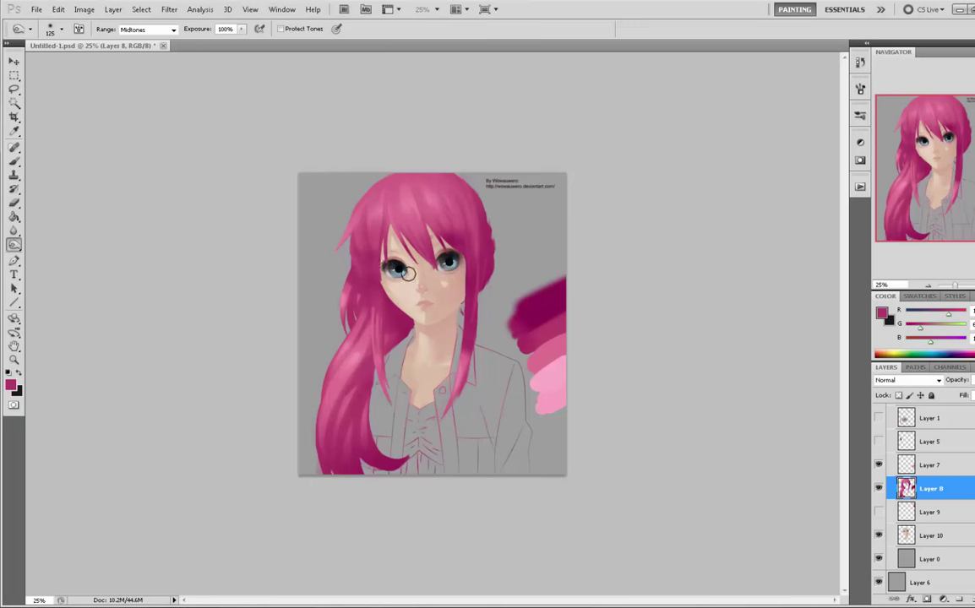
{"action": "key", "text": "bracketleft"}
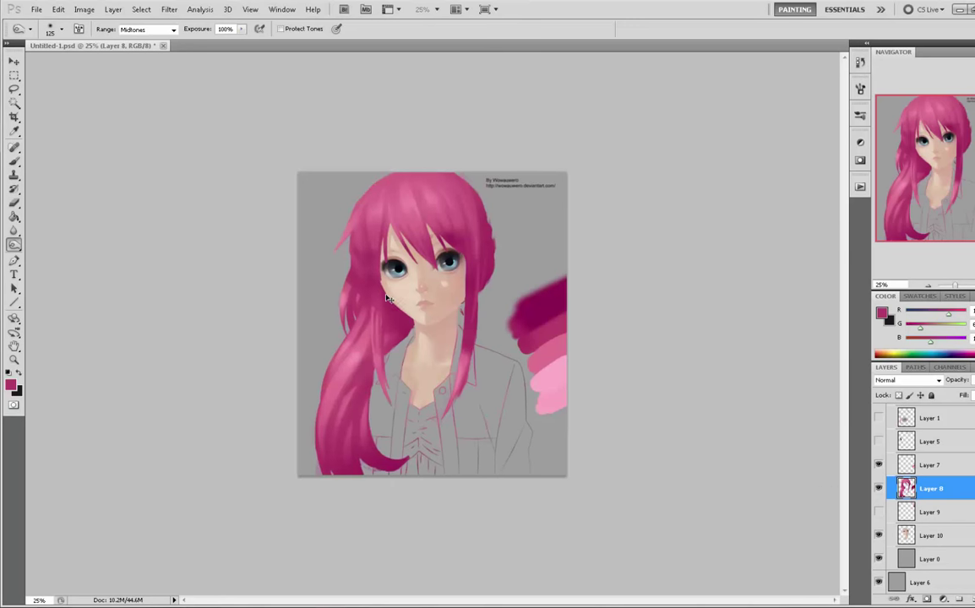
- Pull the thin bang tips down over both eyes with the Smudge tool at 60 px and 62% strength
{"action": "key", "text": "ctrl+plus"}
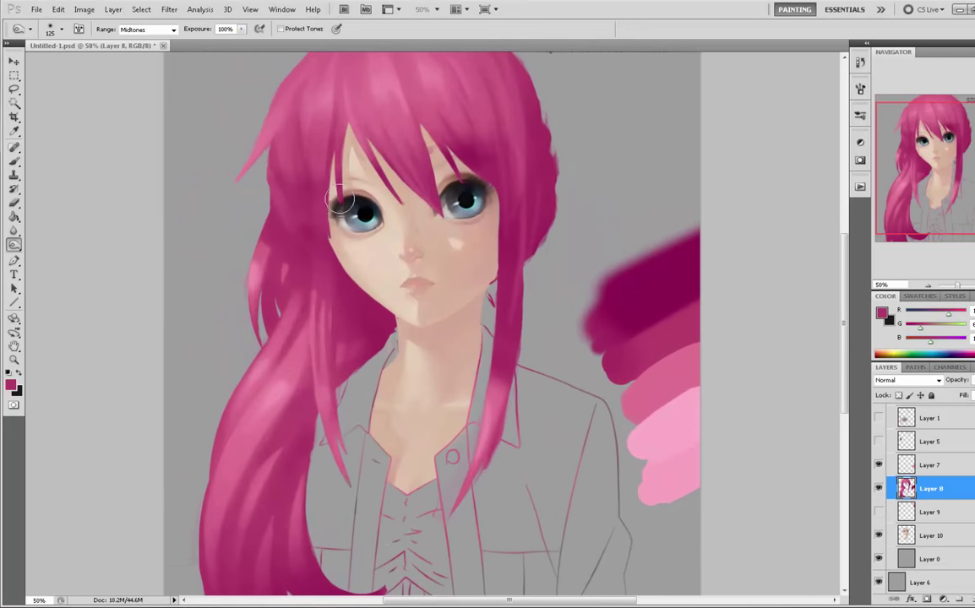
{"action": "key", "text": "m"}
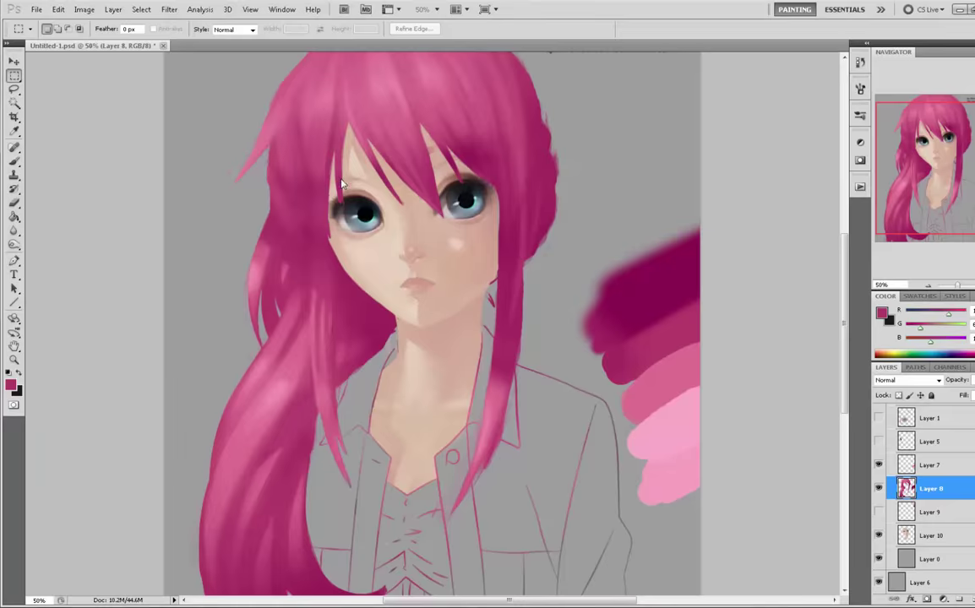
{"action": "right_click", "coordinate": [341, 180]}
{"action": "left_click", "coordinate": [777, 161]}
{"action": "right_click", "coordinate": [15, 249]}
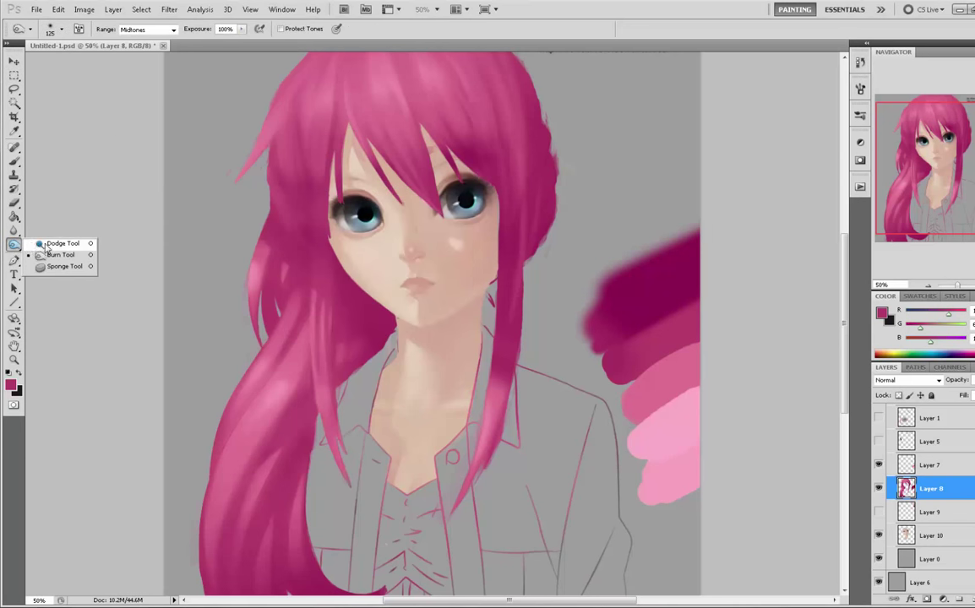
{"action": "left_click", "coordinate": [13, 230]}
{"action": "left_click", "coordinate": [61, 252]}
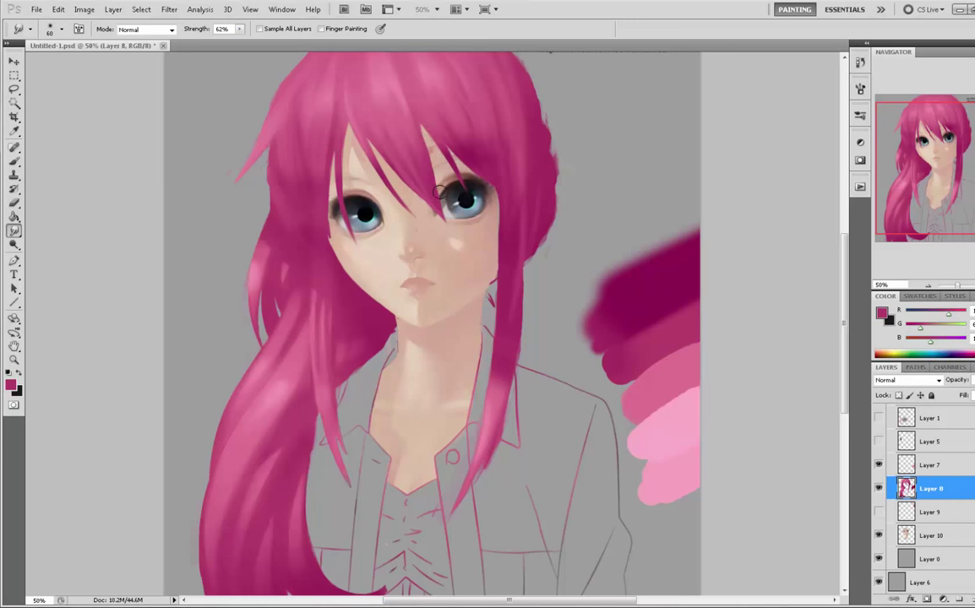
- Clean the edges of the bangs around the forehead gaps with a small hard eraser
{"action": "key", "text": "w"}
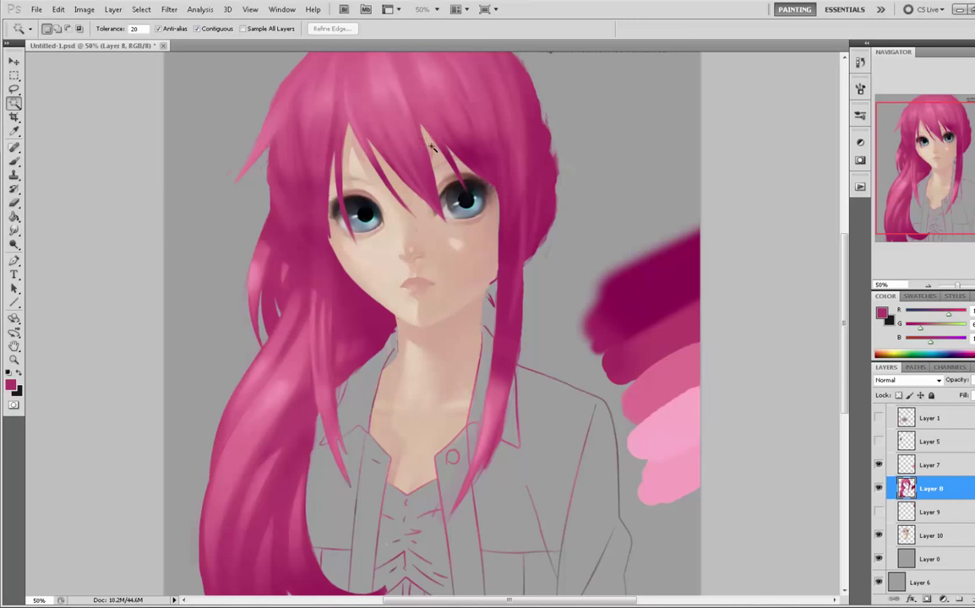
{"action": "key", "text": "e"}
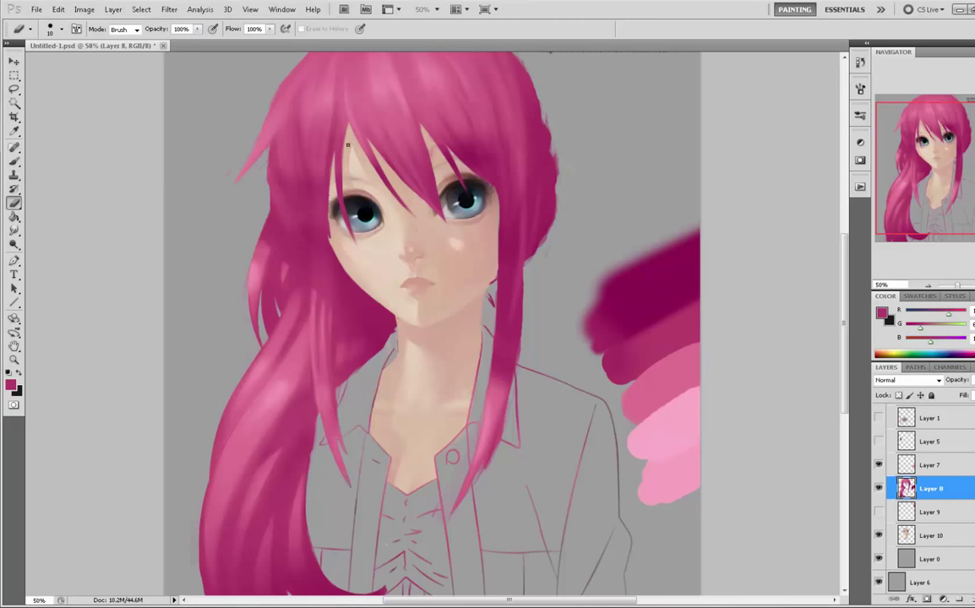
{"action": "key", "text": "bracketright"}
{"action": "key", "text": "bracketright"}
{"action": "key", "text": "bracketright"}
{"action": "key", "text": "bracketright"}
{"action": "key", "text": "bracketright"}
{"action": "key", "text": "bracketleft"}
{"action": "key", "text": "bracketleft"}
{"action": "key", "text": "bracketleft"}
{"action": "key", "text": "bracketleft"}
- Retouch the upper tip of the forehead gap above the blue eye nearer the hair bun with sampled pink at 20 px, trimming it with the 15 px eraser
{"action": "key", "text": "b"}
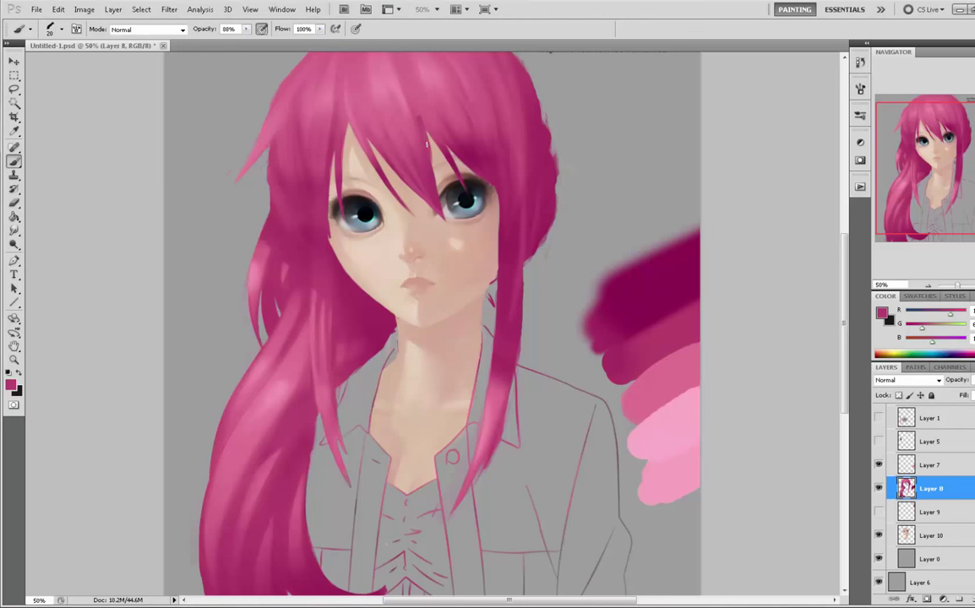
{"action": "left_click", "coordinate": [423, 133], "text": "alt"}
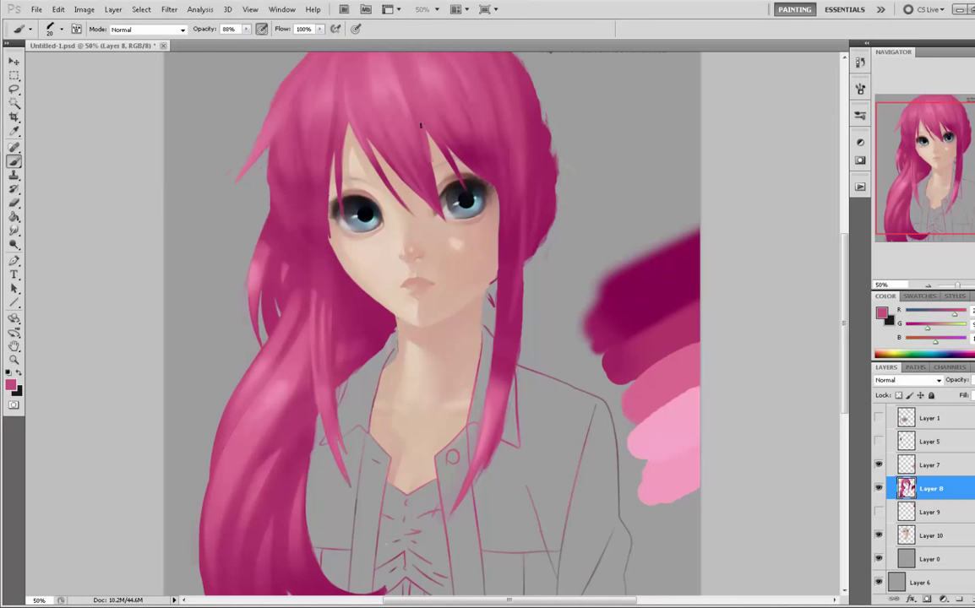
{"action": "key", "text": "alt"}
{"action": "key", "text": "e"}
{"action": "left_click", "coordinate": [428, 167]}
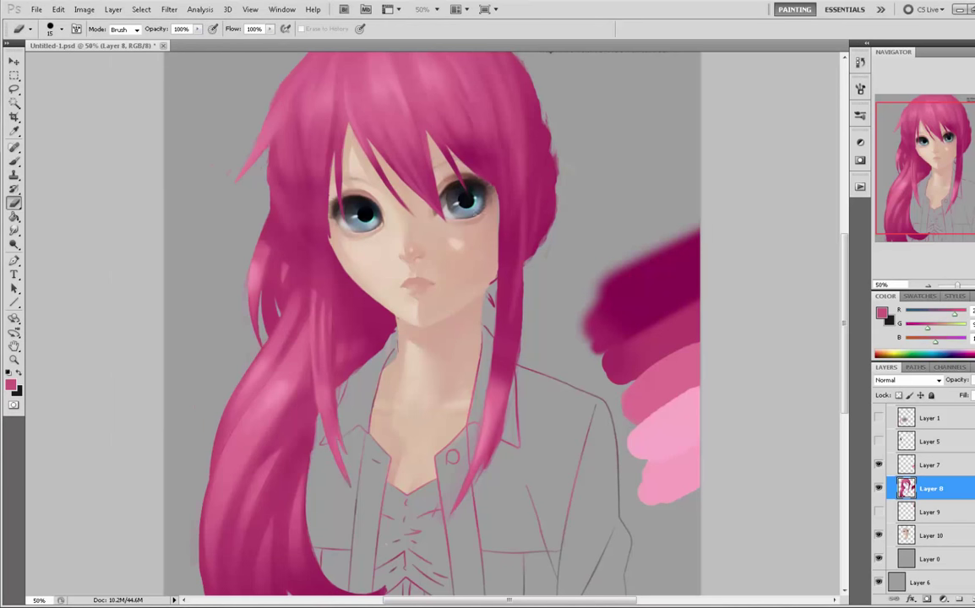
- Refine the edges and upper tip of the forehead gap nearer the hair bun with sampled pinks and the 20 px brush
{"action": "key", "text": "b"}
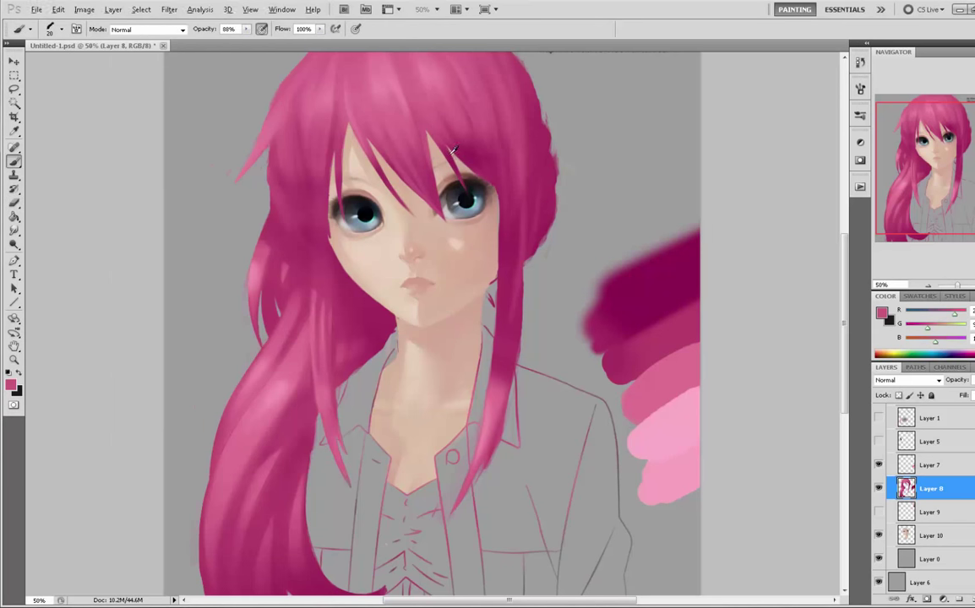
{"action": "left_click", "coordinate": [431, 132], "text": "alt"}
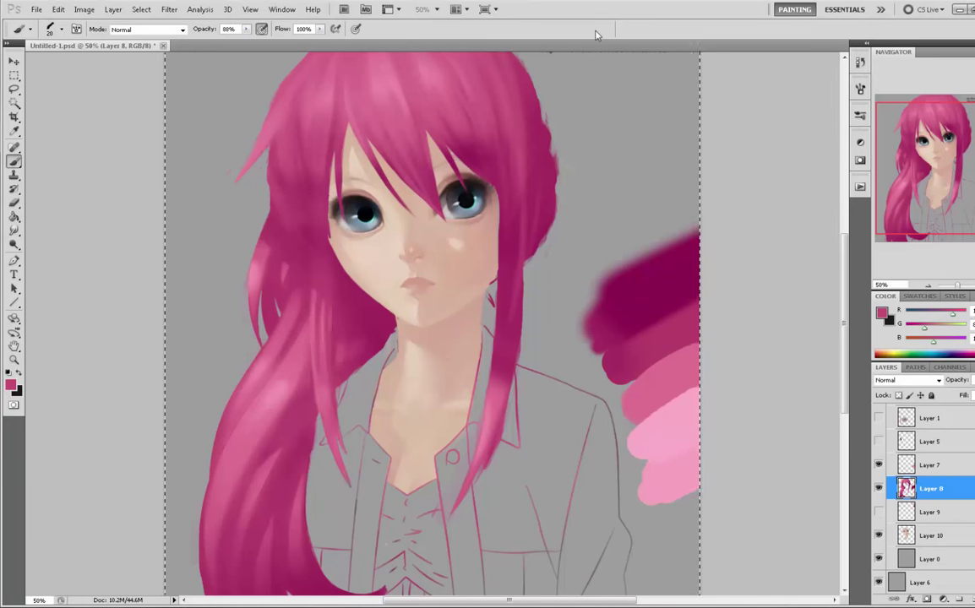
{"action": "key", "text": "v"}
{"action": "key", "text": "ctrl+alt+2"}
{"action": "key", "text": "ctrl+d"}
{"action": "key", "text": "b"}
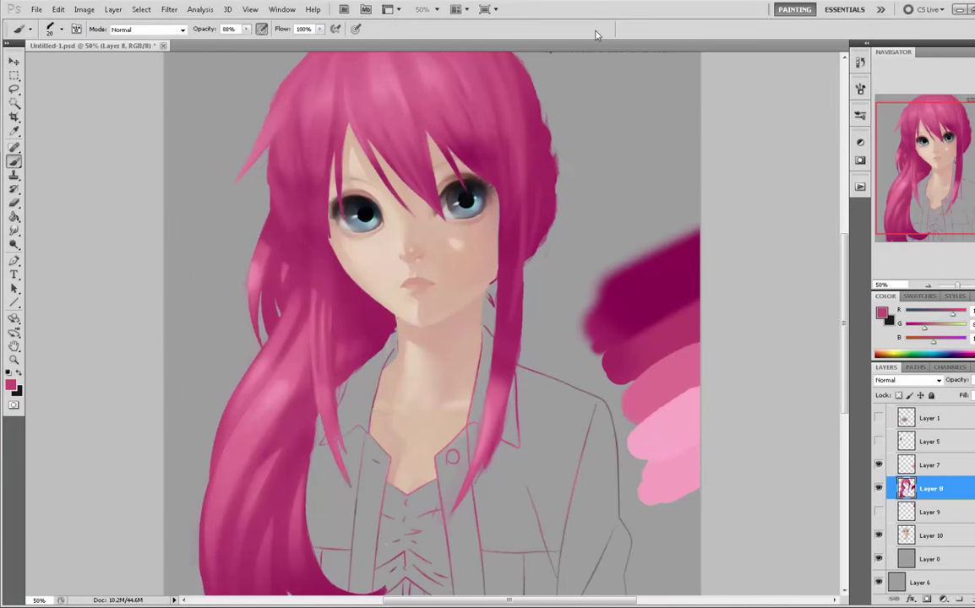
{"action": "left_click", "coordinate": [440, 121], "text": "alt"}
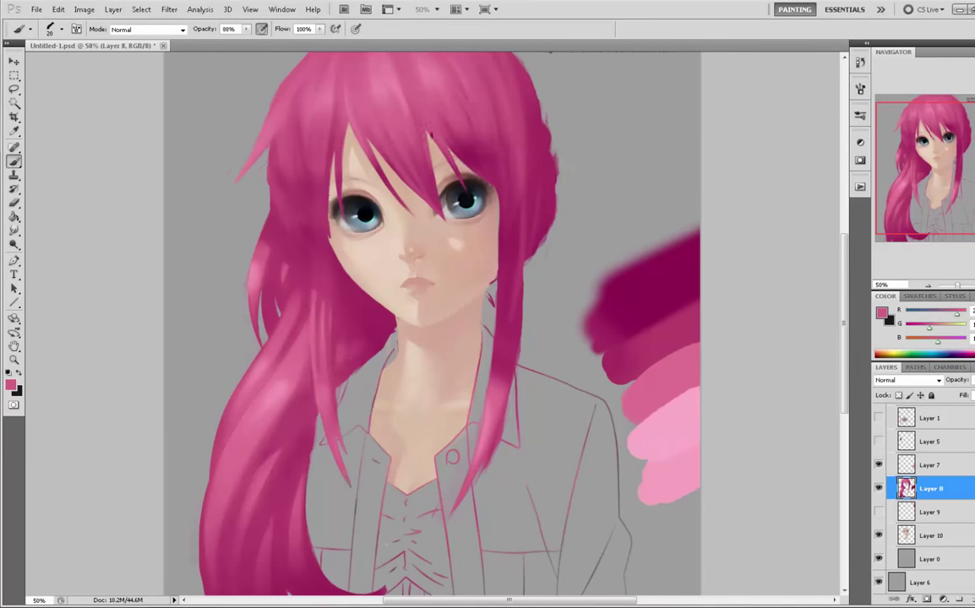
{"action": "left_click_drag", "start_coordinate": [454, 164], "coordinate": [446, 144]}
{"action": "left_click", "coordinate": [461, 177], "text": "alt"}
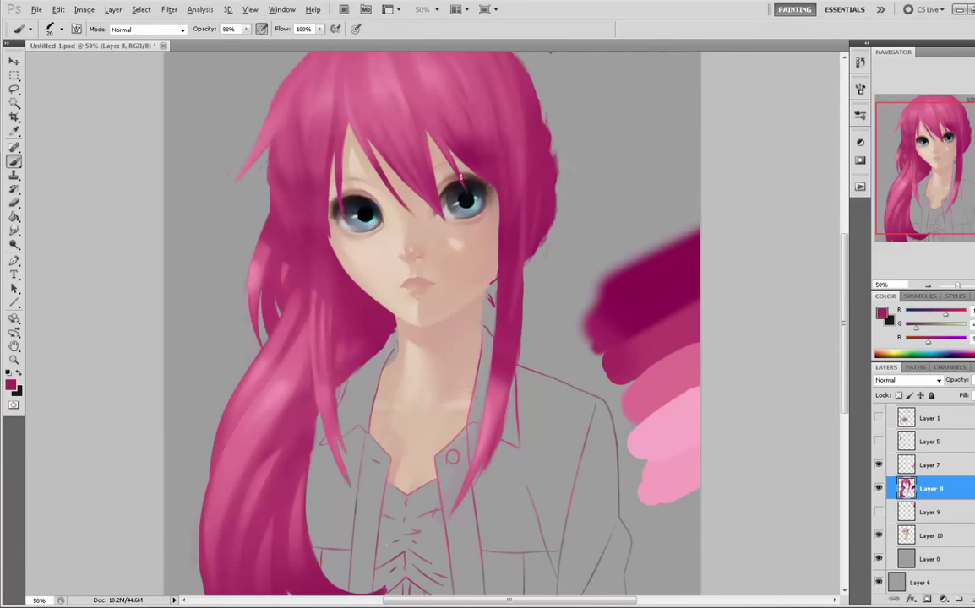
{"action": "left_click", "coordinate": [427, 131], "text": "alt"}
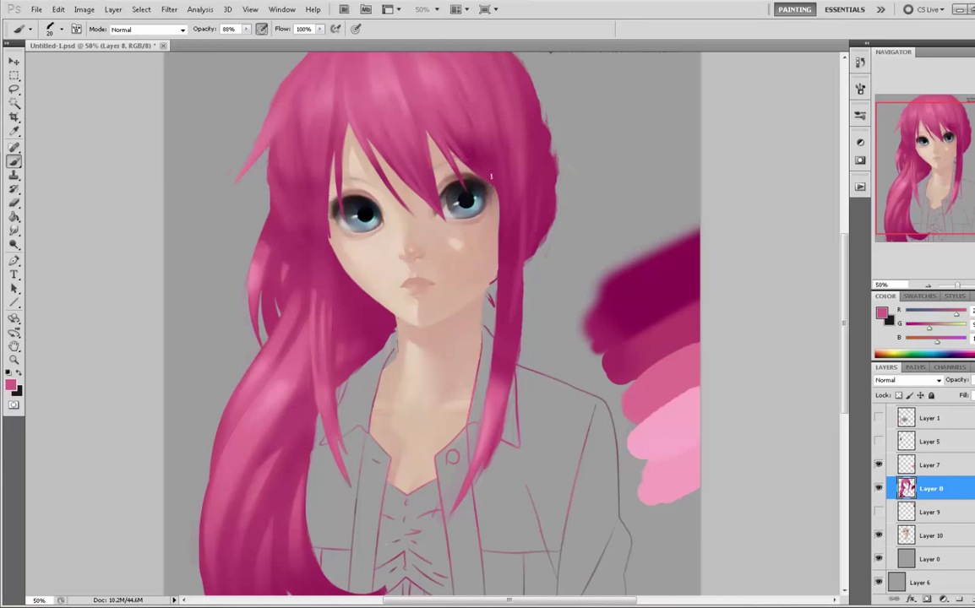
{"action": "left_click", "coordinate": [450, 148], "text": "alt"}
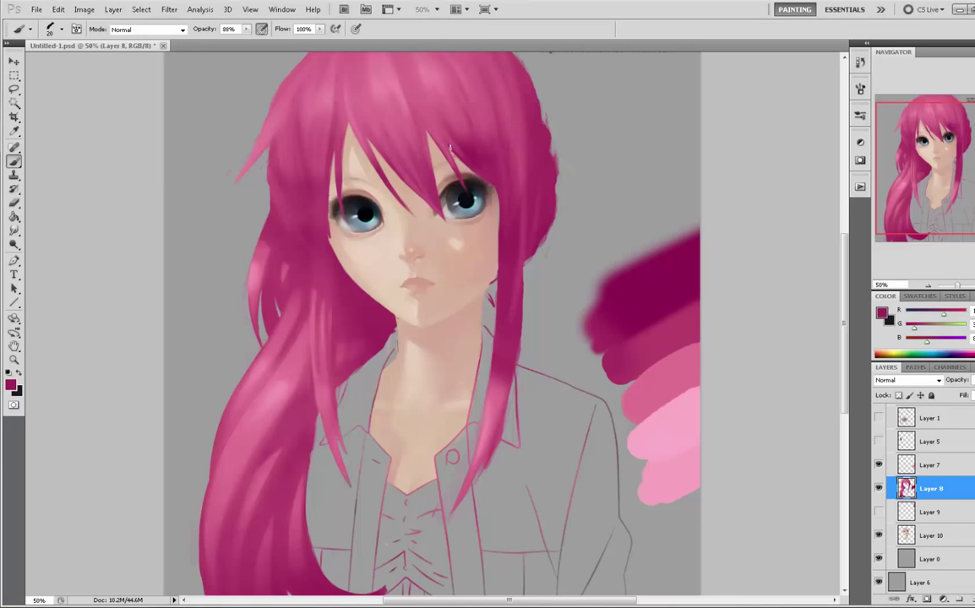
- Sample the darkest magenta swatch for shading the bangs with a 90 px brush and clear the active selection
{"action": "left_click", "coordinate": [394, 177], "text": "alt"}
{"action": "left_click", "coordinate": [642, 308], "text": "alt"}
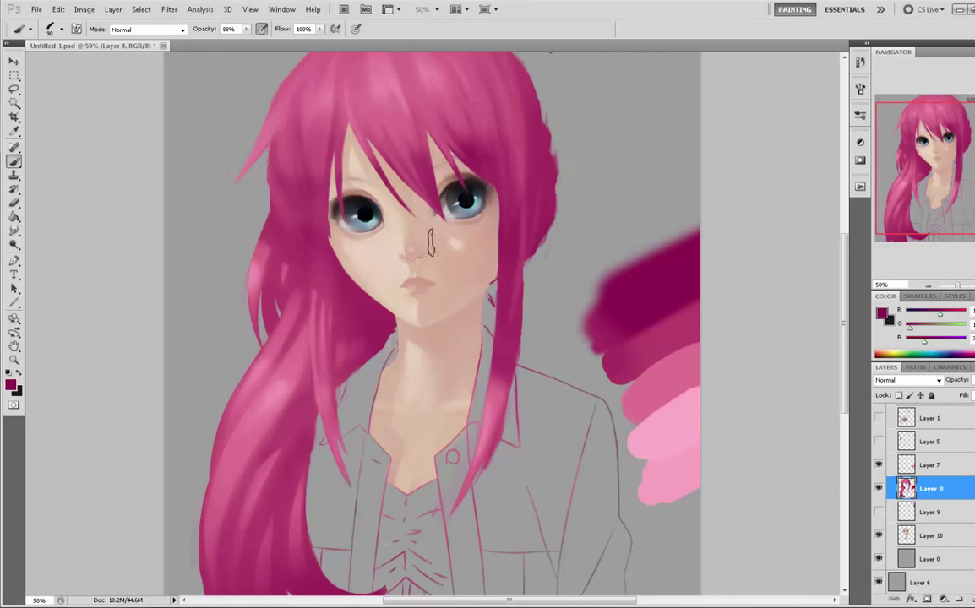
{"action": "key", "text": "m"}
{"action": "right_click", "coordinate": [426, 186]}
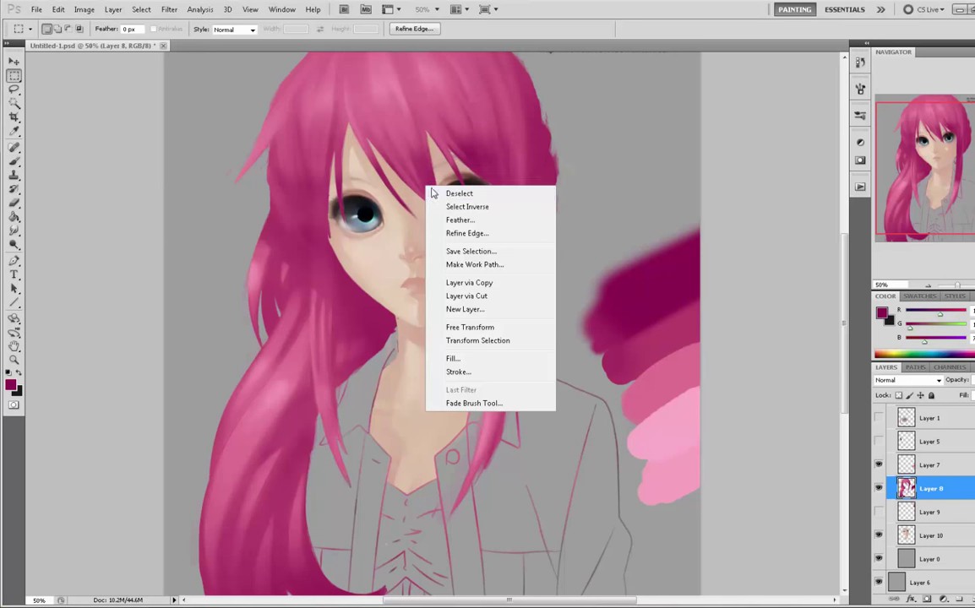
{"action": "left_click", "coordinate": [459, 196]}
{"action": "key", "text": "e"}
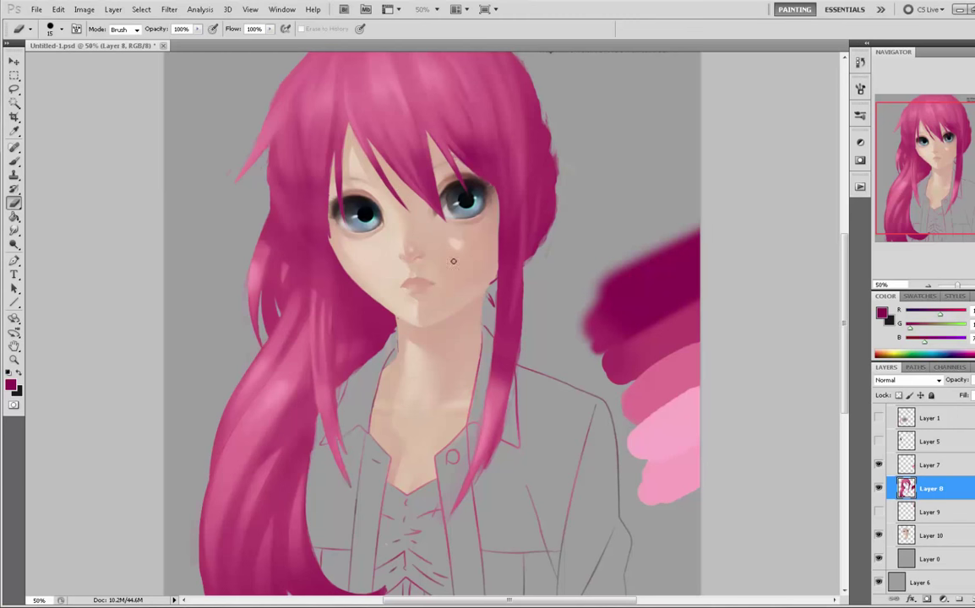
- Retouch the bang strands around the forehead gap farther from the bun with sampled pinks at 10 px, switching to the 15 px eraser for trimming
{"action": "key", "text": "b"}
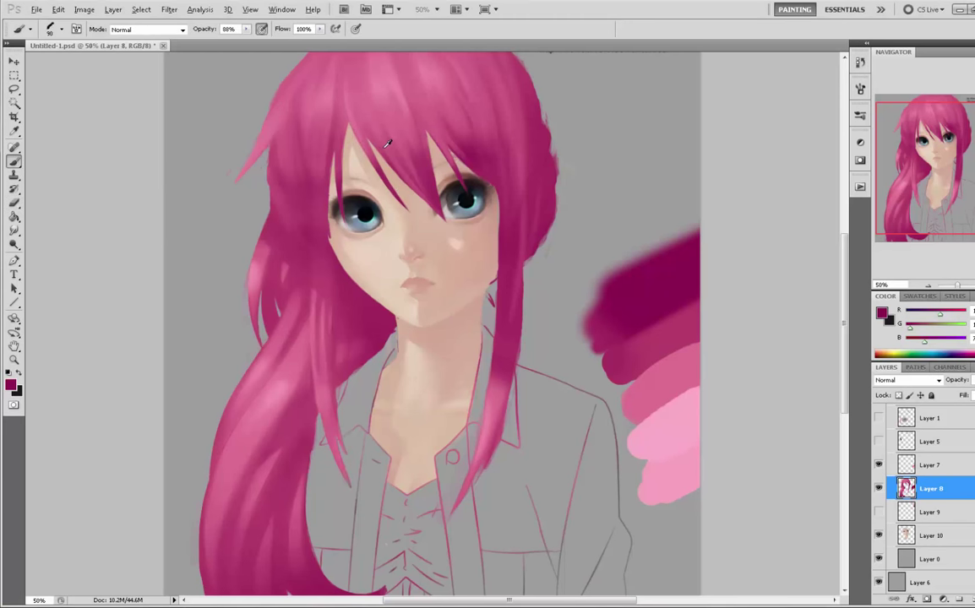
{"action": "left_click", "coordinate": [343, 135], "text": "alt"}
{"action": "key", "text": "bracketleft"}
{"action": "key", "text": "bracketleft"}
{"action": "key", "text": "bracketleft"}
{"action": "key", "text": "bracketleft"}
{"action": "key", "text": "bracketleft"}
{"action": "key", "text": "bracketleft"}
{"action": "key", "text": "bracketleft"}
{"action": "key", "text": "bracketleft"}
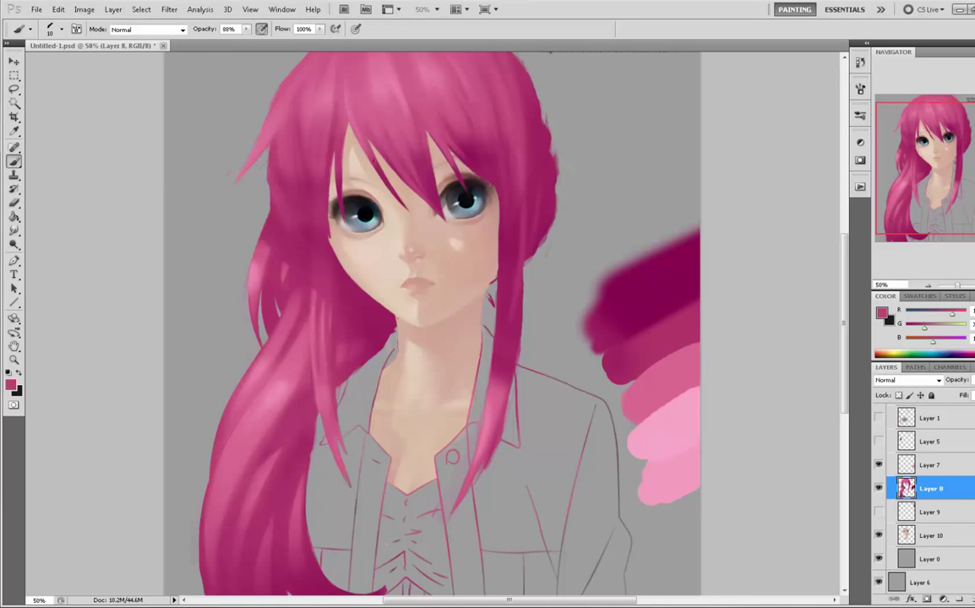
{"action": "left_click", "coordinate": [366, 137], "text": "alt"}
{"action": "left_click", "coordinate": [378, 150], "text": "alt"}
{"action": "key", "text": "e"}
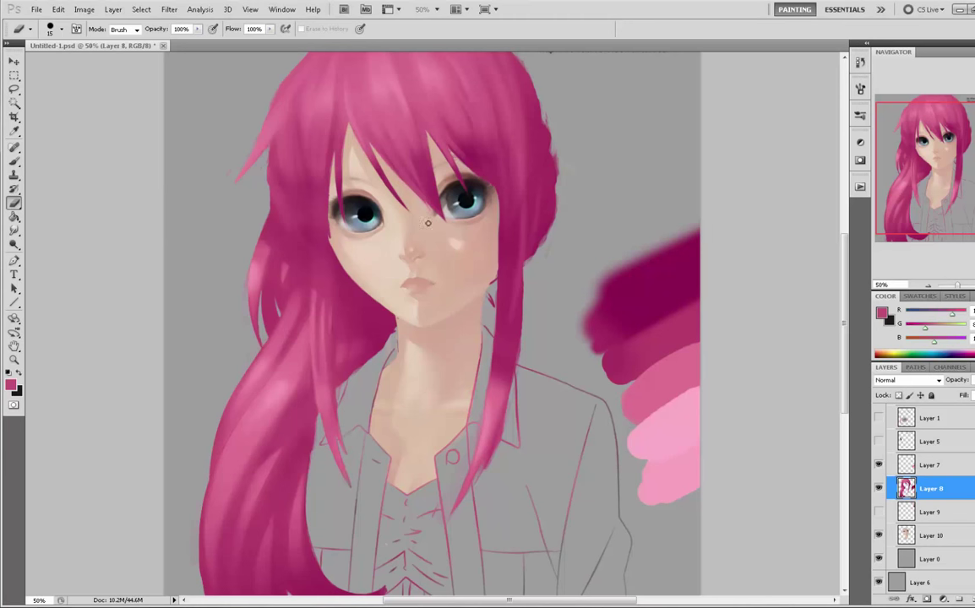
- Touch up the pointed bangs near the eye on the bun side with sampled dark pink and the 15 px eraser
{"action": "key", "text": "b"}
{"action": "left_click", "coordinate": [416, 153], "text": "alt"}
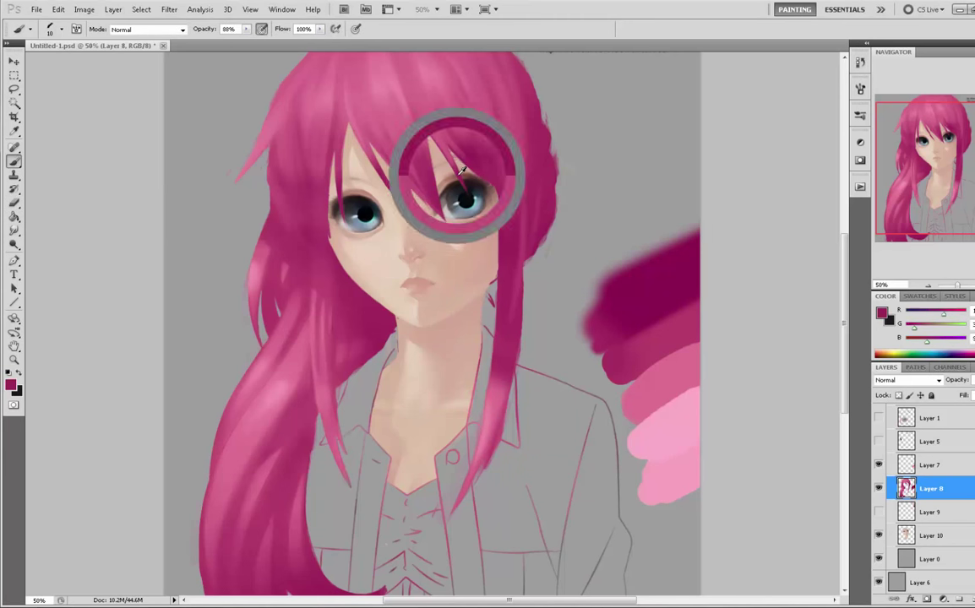
{"action": "key", "text": "e"}
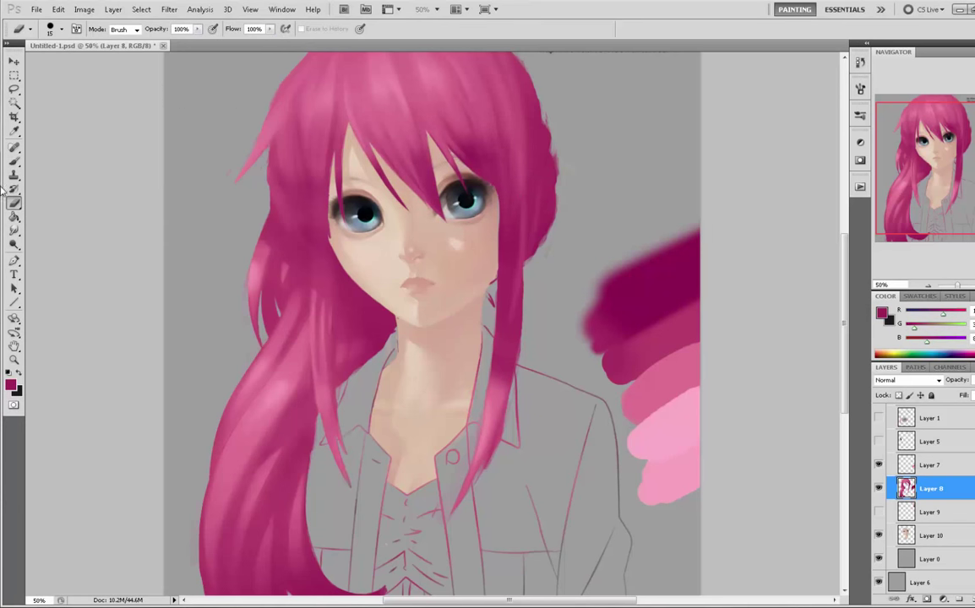
- Sharpen the hair texture on the crown and bangs using the Sharpen tool at 150 px and 31% strength
{"action": "left_click", "coordinate": [14, 230]}
{"action": "left_click", "coordinate": [43, 220]}
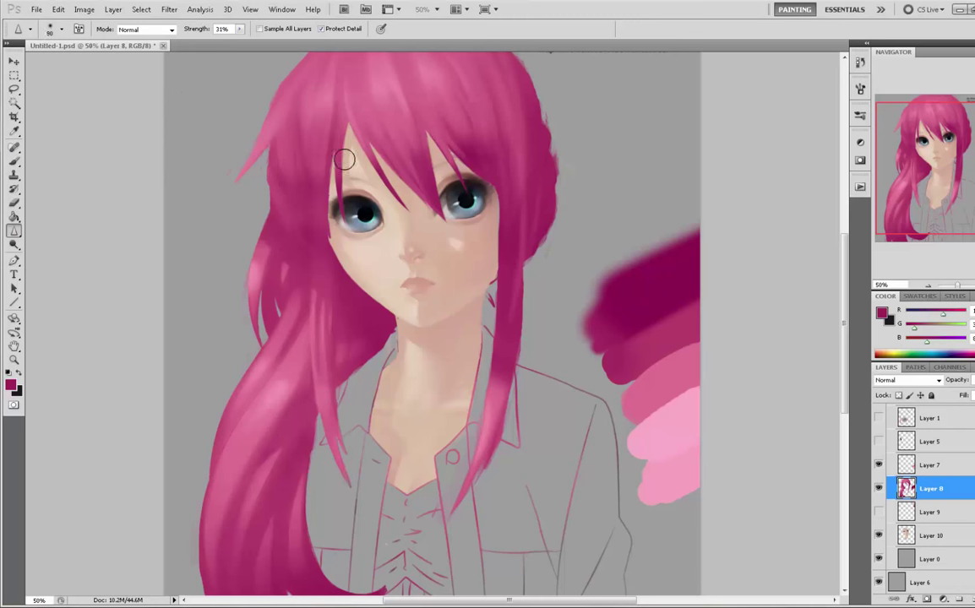
{"action": "key", "text": "bracketright"}
{"action": "key", "text": "bracketright"}
{"action": "key", "text": "bracketright"}
{"action": "key", "text": "bracketright"}
{"action": "key", "text": "bracketright"}
{"action": "key", "text": "bracketright"}
{"action": "key", "text": "bracketright"}
{"action": "key", "text": "bracketright"}
{"action": "key", "text": "bracketleft"}
{"action": "key", "text": "bracketleft"}
{"action": "key", "text": "bracketleft"}
{"action": "left_click_drag", "start_coordinate": [337, 76], "coordinate": [329, 81]}
{"action": "left_click_drag", "start_coordinate": [426, 132], "coordinate": [444, 185]}
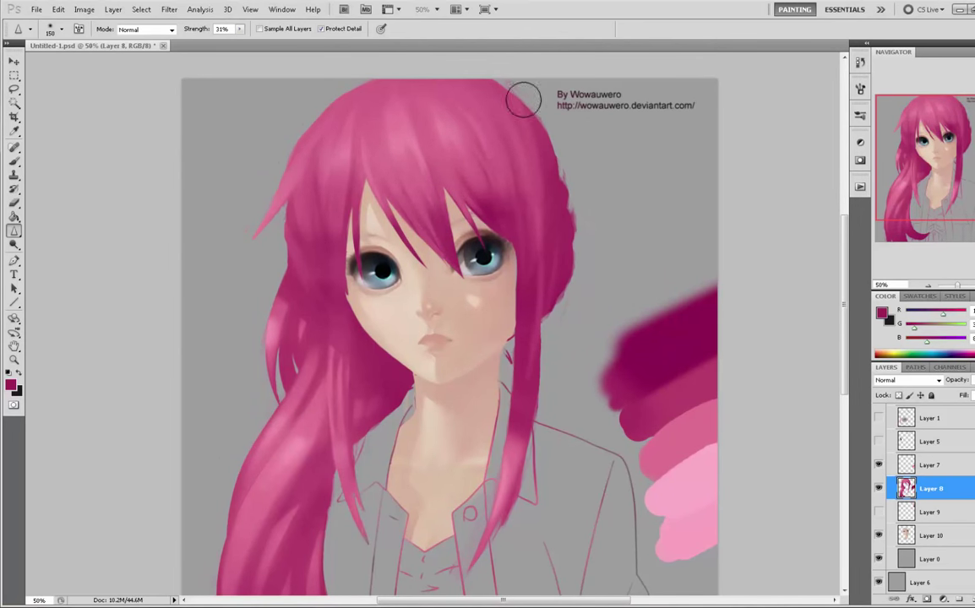
{"action": "key", "text": "bracketleft"}
{"action": "key", "text": "bracketleft"}
{"action": "key", "text": "bracketleft"}
{"action": "key", "text": "bracketleft"}
{"action": "key", "text": "bracketleft"}
{"action": "key", "text": "bracketleft"}
- Retouch the tip of the forehead gap farther from the bun and its adjoining strand with sampled pinks at 10 px
{"action": "key", "text": "b"}
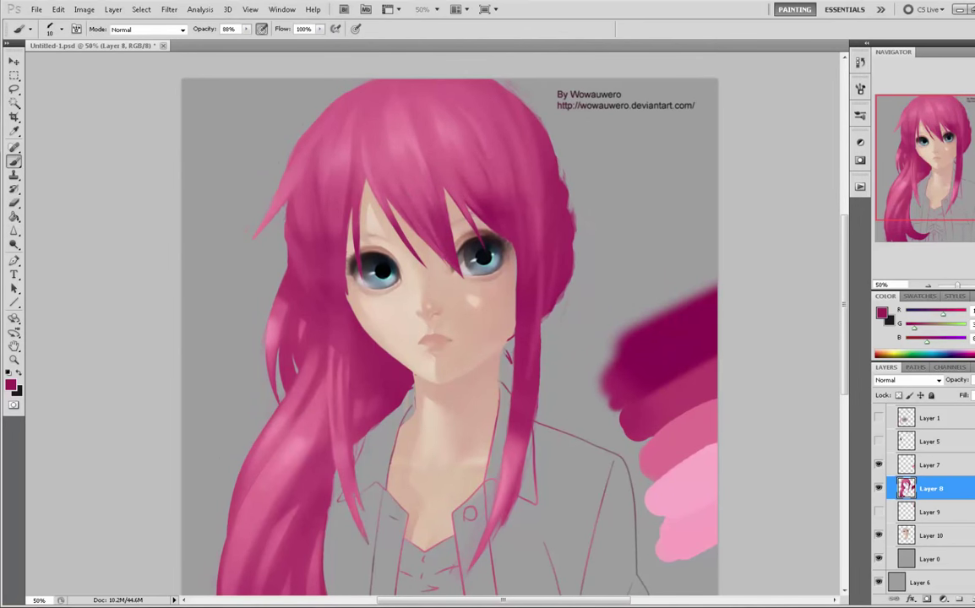
{"action": "left_click", "coordinate": [359, 184], "text": "alt"}
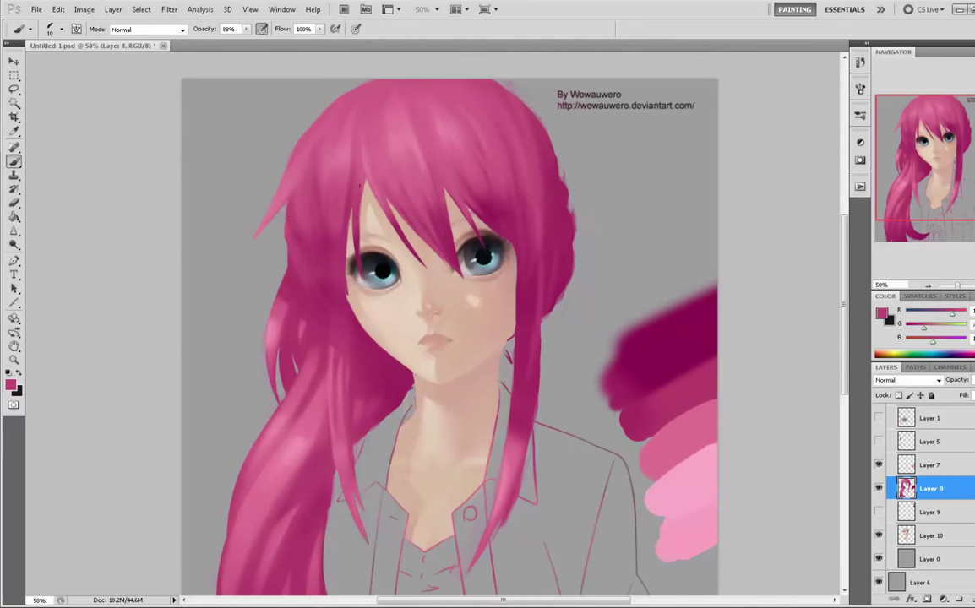
{"action": "left_click", "coordinate": [361, 176], "text": "alt"}
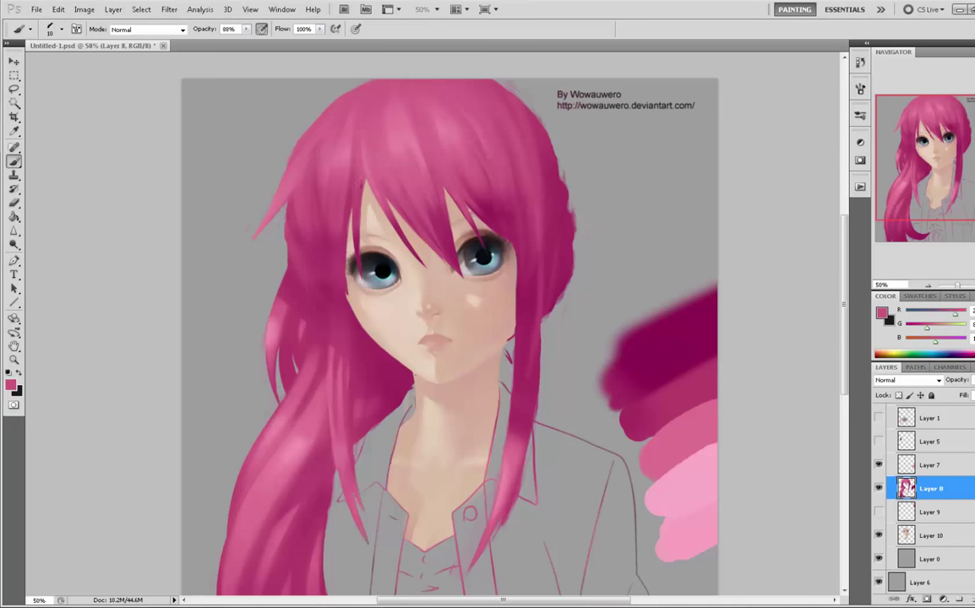
{"action": "left_click", "coordinate": [362, 178], "text": "alt"}
{"action": "left_click", "coordinate": [325, 216], "text": "alt"}
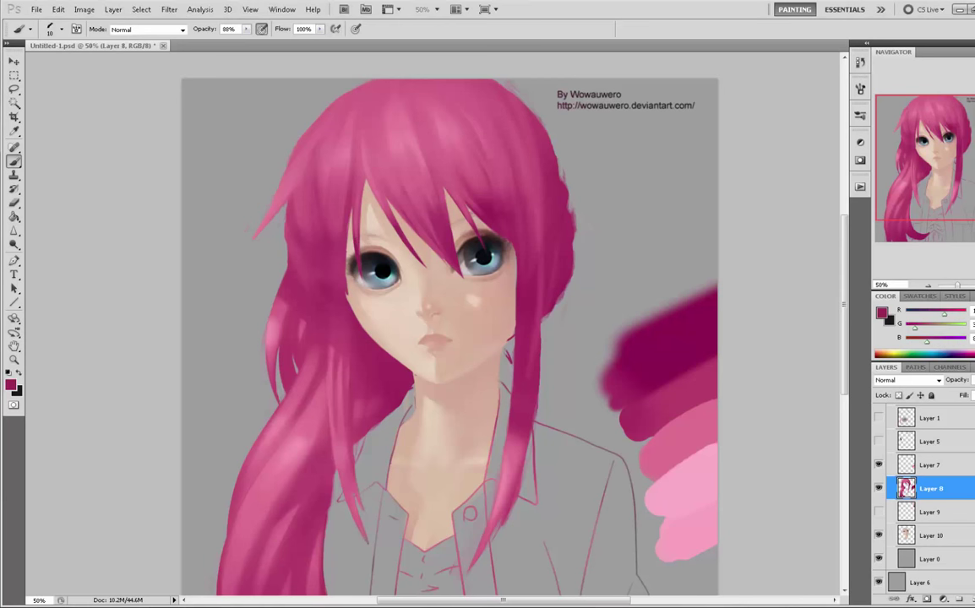
{"action": "key", "text": "e"}
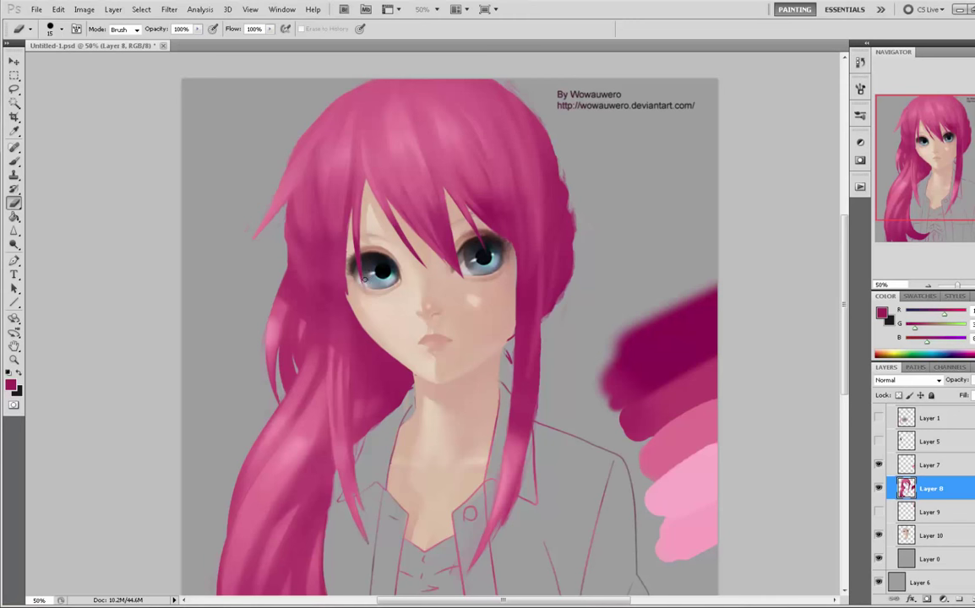
- Smooth the hair edge along the temple and cheek on the ponytail side with sampled mid pinks at 10 px and the 15 px eraser
{"action": "key", "text": "b"}
{"action": "left_click", "coordinate": [308, 227], "text": "alt"}
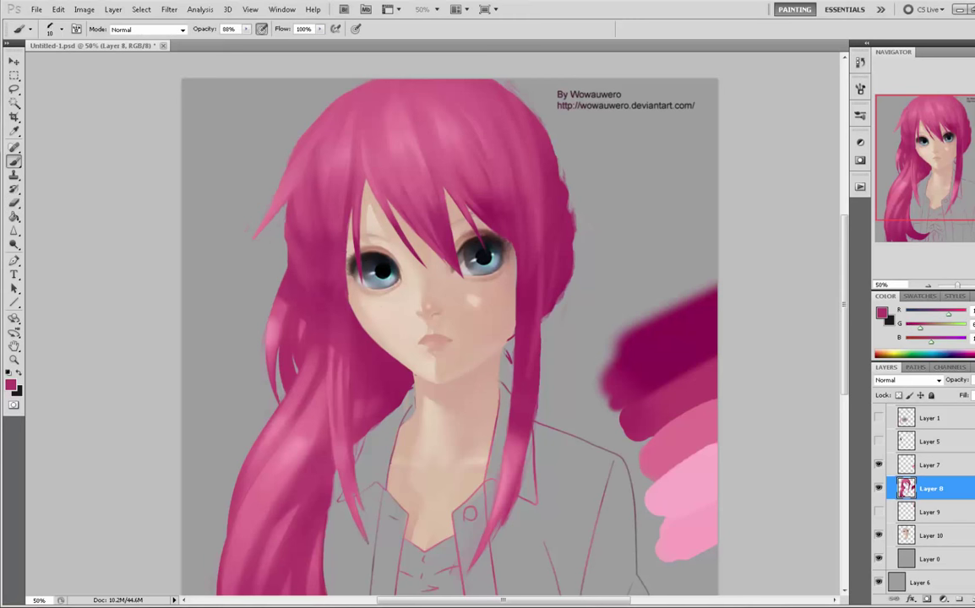
{"action": "left_click", "coordinate": [318, 193], "text": "alt"}
{"action": "key", "text": "e"}
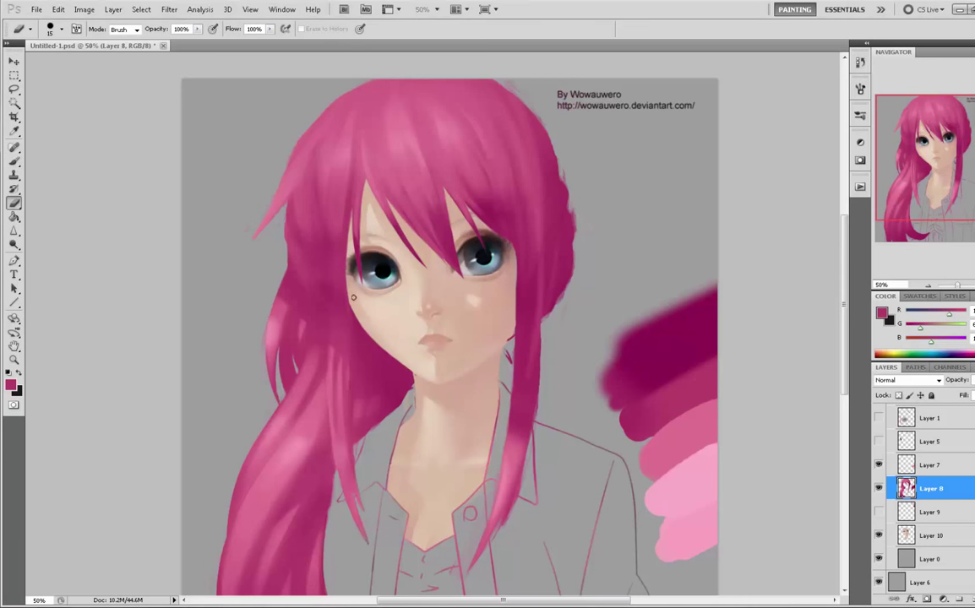
{"action": "key", "text": "b"}
{"action": "left_click", "coordinate": [314, 189], "text": "alt"}
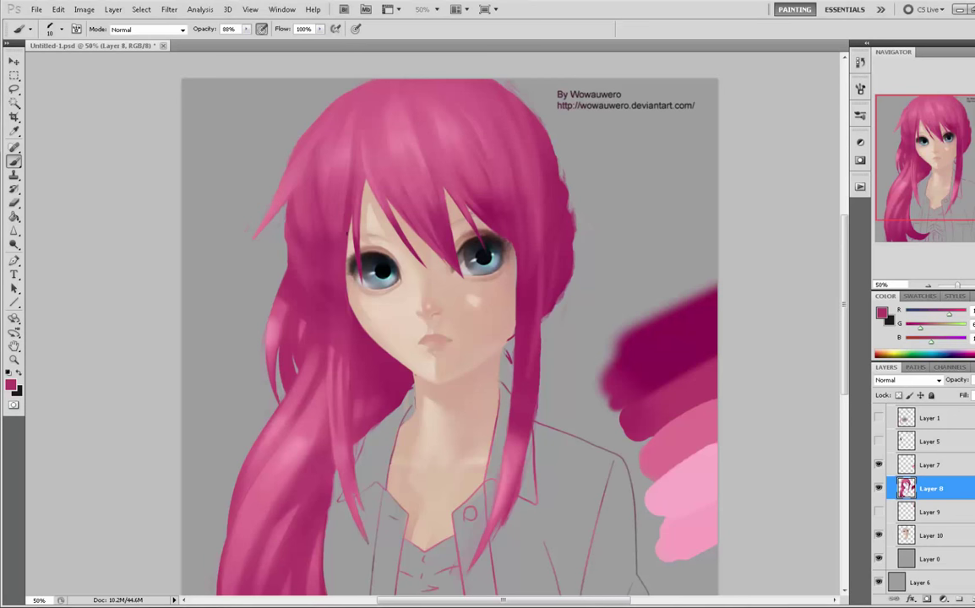
{"action": "key", "text": "e"}
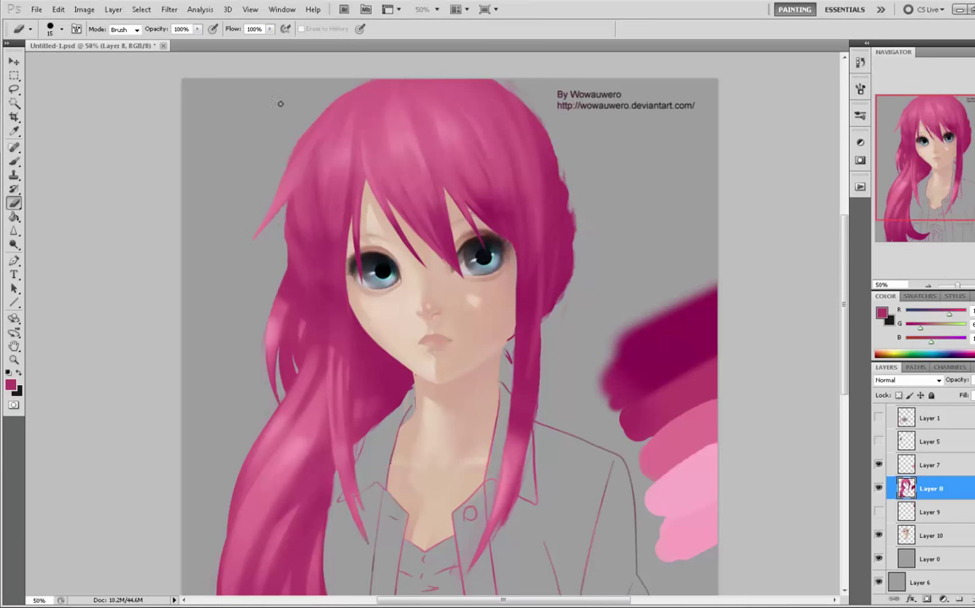
- Clean up the crown's outline on the ponytail side with an enlarged eraser and a 25 px pink brush
{"action": "key", "text": "bracketright"}
{"action": "key", "text": "bracketright"}
{"action": "key", "text": "bracketright"}
{"action": "key", "text": "b"}
{"action": "key", "text": "bracketright"}
{"action": "key", "text": "bracketright"}
{"action": "key", "text": "bracketright"}
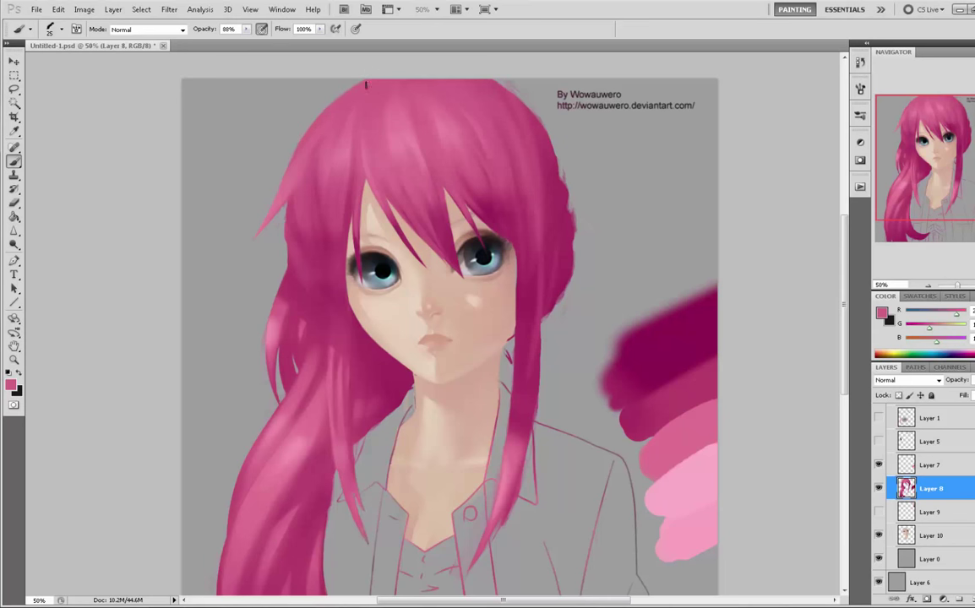
{"action": "key", "text": "e"}
- Repaint the crown's outer edge on the bun side with sampled pinks at 25 px and trim its contour with the eraser
{"action": "key", "text": "b"}
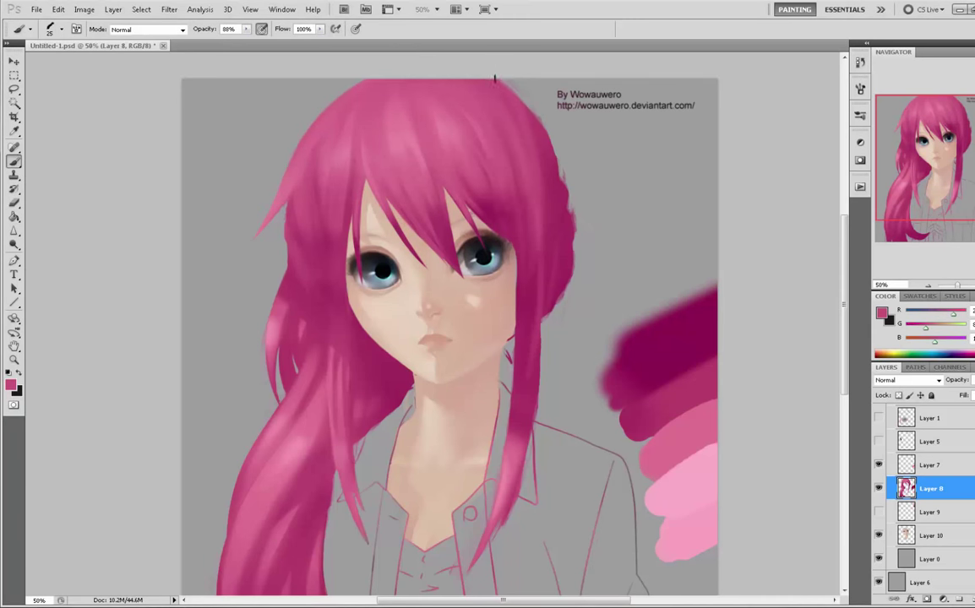
{"action": "mouse_move", "coordinate": [497, 79]}
{"action": "left_mouse_down"}
{"action": "mouse_move", "coordinate": [536, 151]}
{"action": "mouse_move", "coordinate": [542, 128]}
{"action": "mouse_move", "coordinate": [559, 161]}
{"action": "left_mouse_up"}
{"action": "left_click", "coordinate": [359, 141], "text": "alt"}
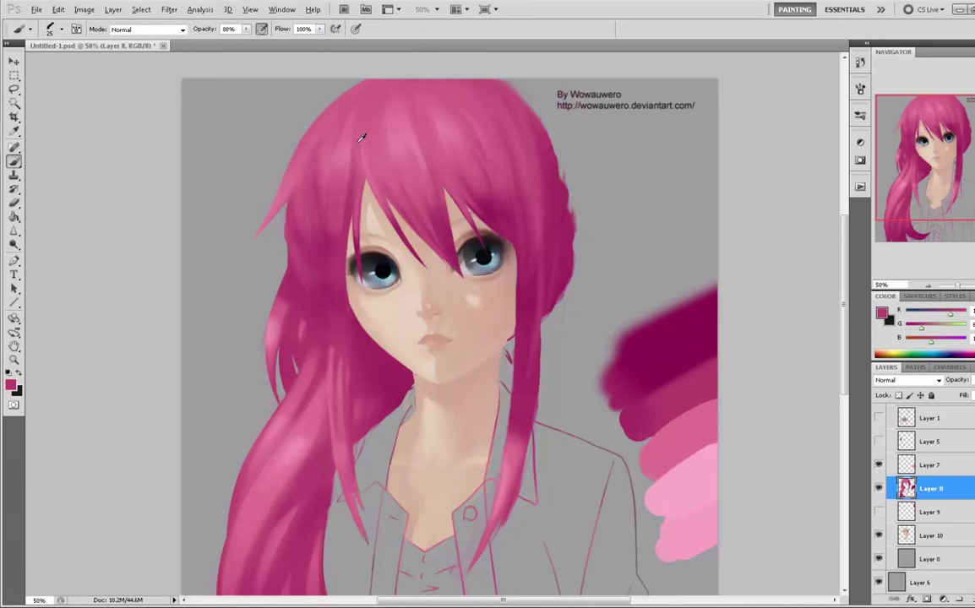
{"action": "left_click", "coordinate": [321, 124], "text": "alt"}
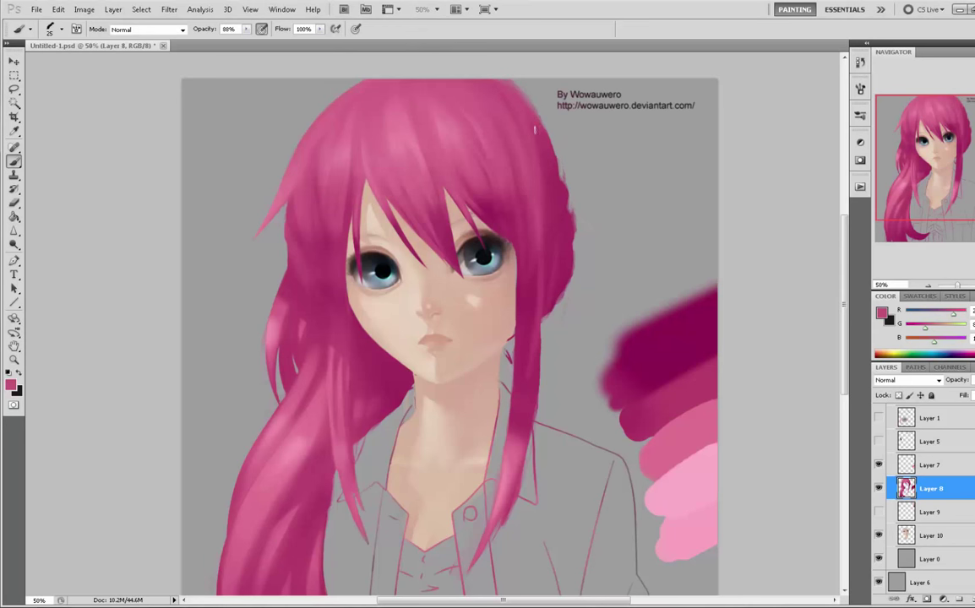
{"action": "key", "text": "e"}
{"action": "left_click_drag", "start_coordinate": [522, 70], "coordinate": [558, 147]}
{"action": "key", "text": "v"}
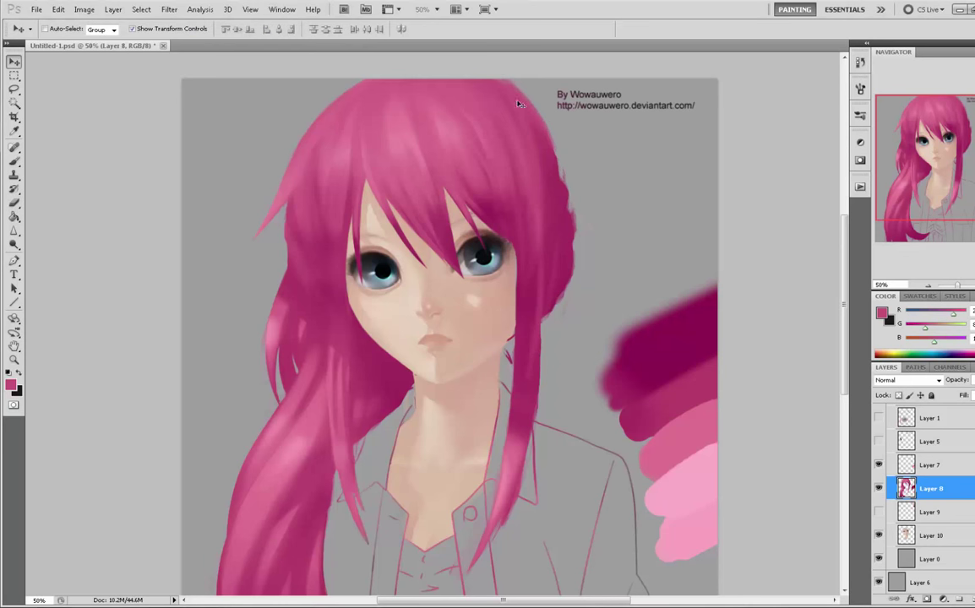
- Paint strand detail into the upper part of the bun with sampled pinks, using a 20 px brush
{"action": "key", "text": "b"}
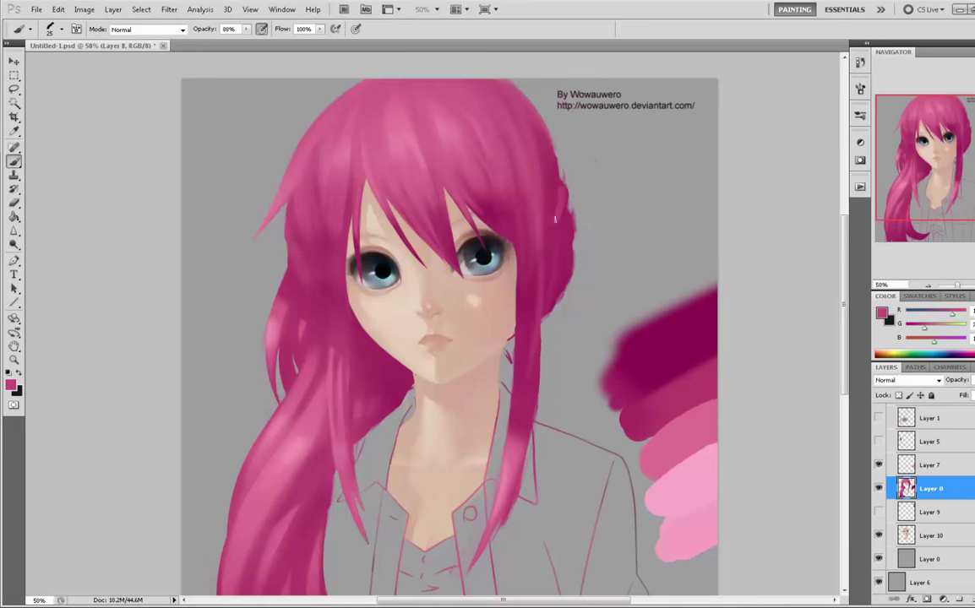
{"action": "left_click", "coordinate": [541, 235], "text": "alt"}
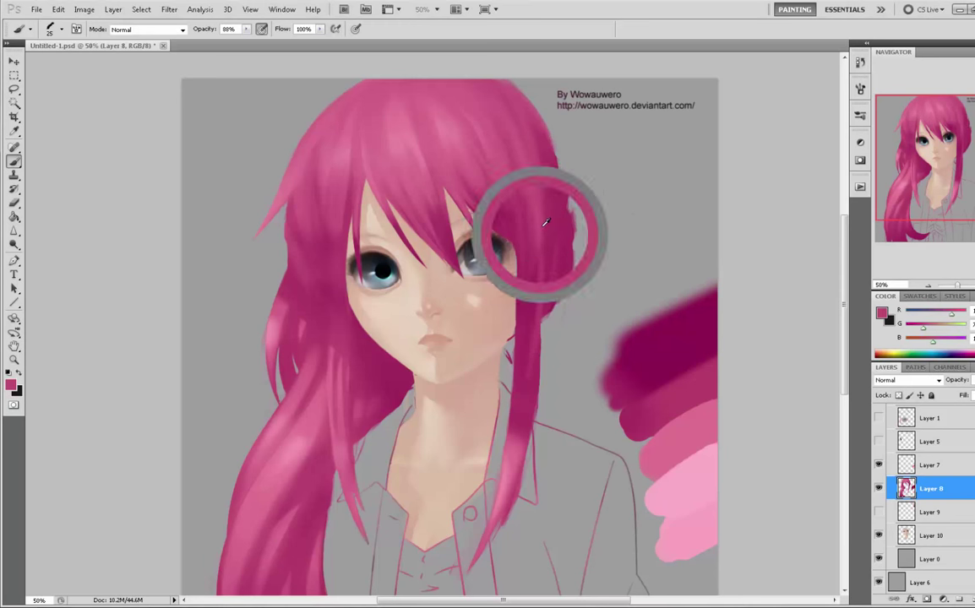
{"action": "left_click_drag", "start_coordinate": [548, 230], "coordinate": [563, 194]}
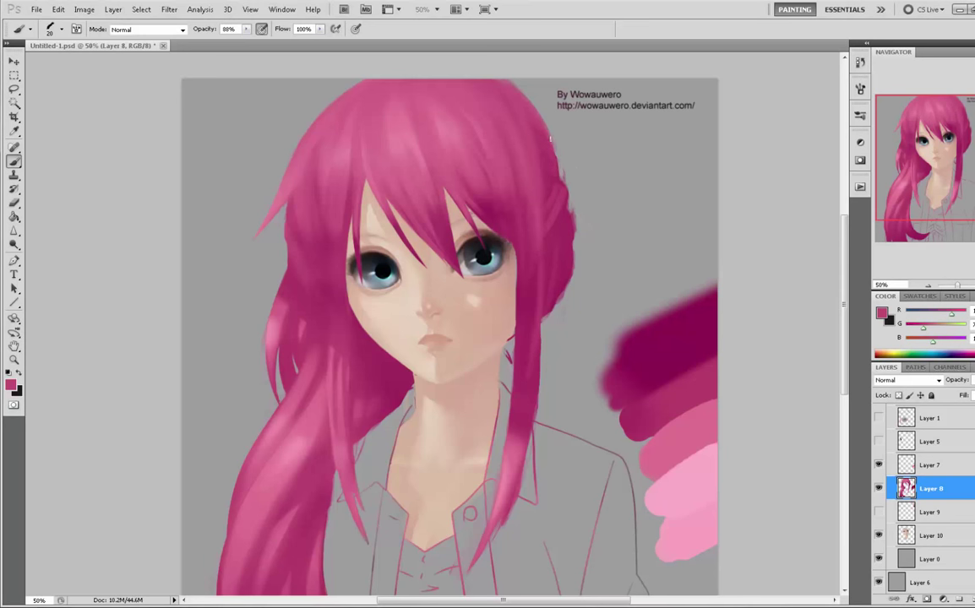
{"action": "left_click", "coordinate": [550, 182], "text": "alt"}
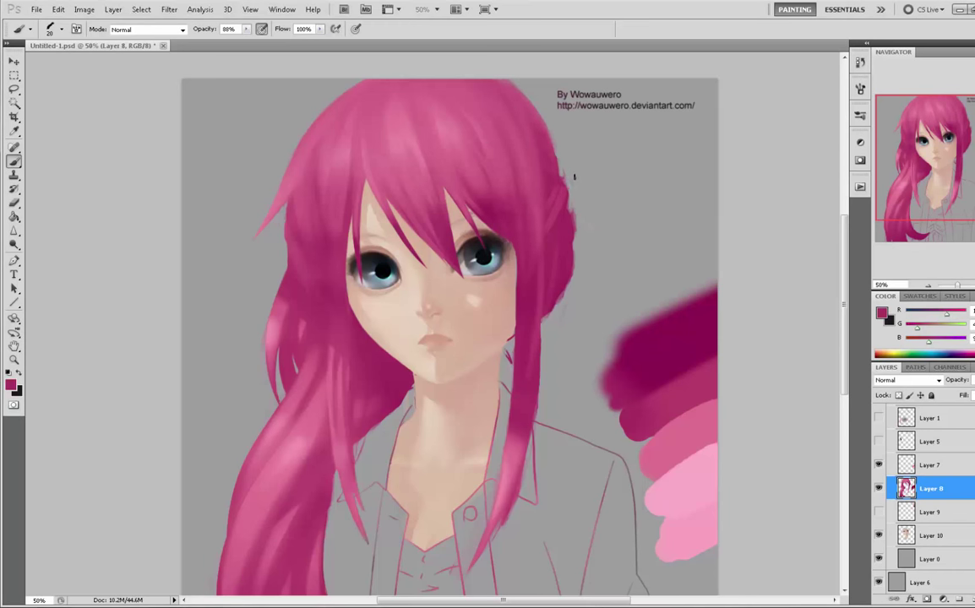
- Trim the bun's outer contour into a smooth rounded edge with the eraser at about 45 px
{"action": "key", "text": "e"}
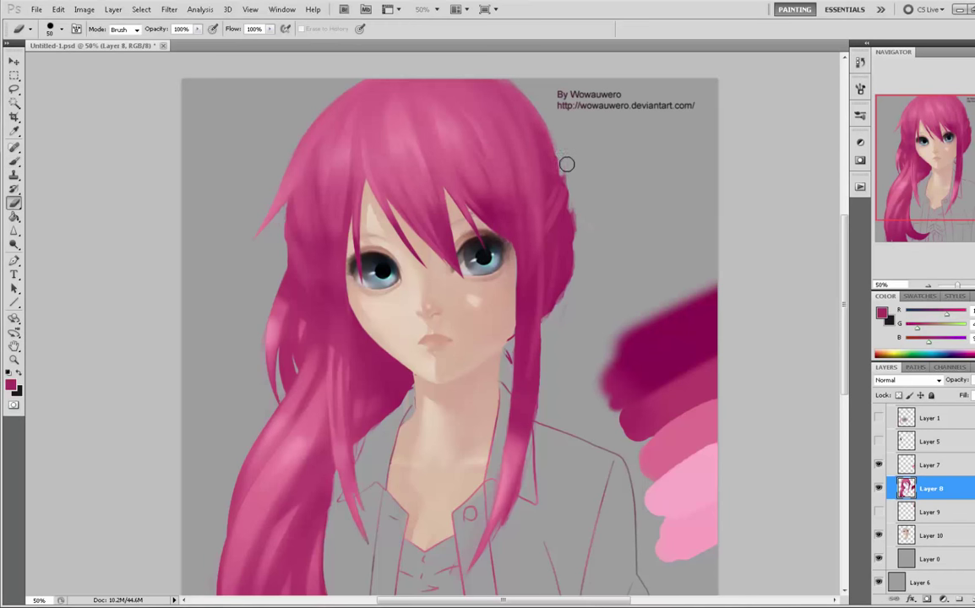
{"action": "key", "text": "bracketleft"}
{"action": "key", "text": "]"}
{"action": "key", "text": "]"}
{"action": "key", "text": "]"}
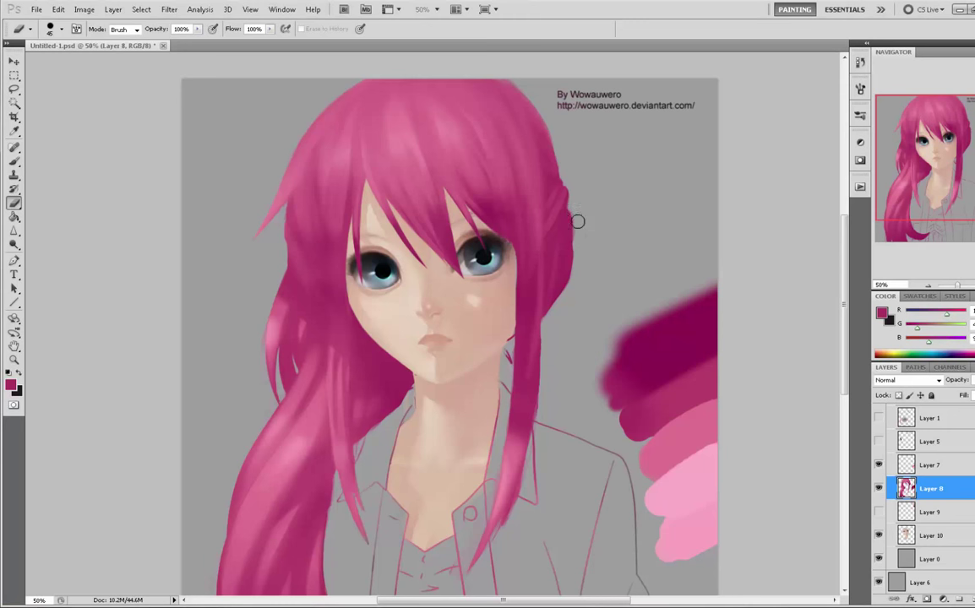
- Refine the bangs above the bun-side eye on Layer 8 with a sampled pink at 20 px
{"action": "left_click", "coordinate": [911, 534]}
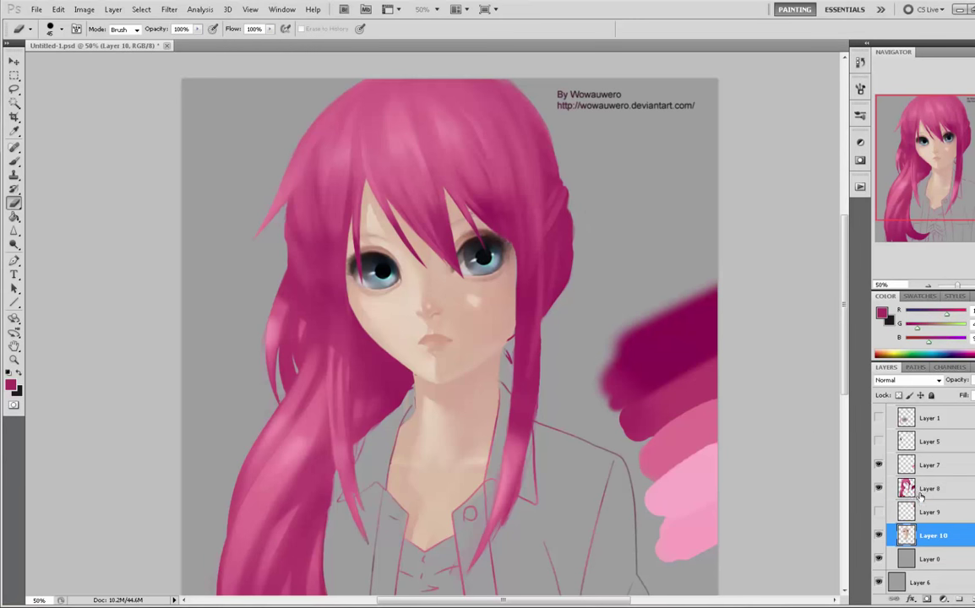
{"action": "left_click", "coordinate": [920, 497]}
{"action": "key", "text": "b"}
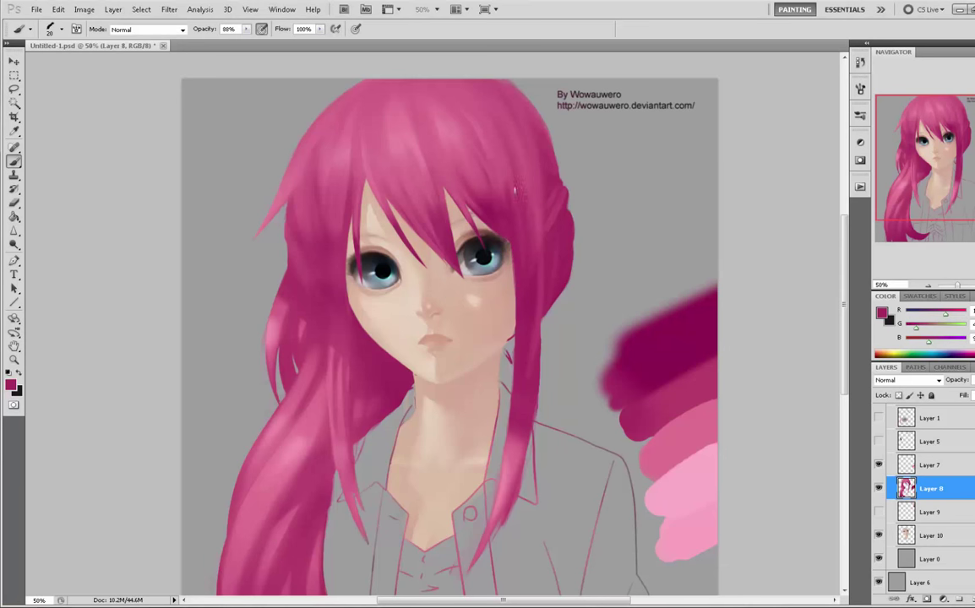
{"action": "left_click", "coordinate": [454, 125], "text": "alt"}
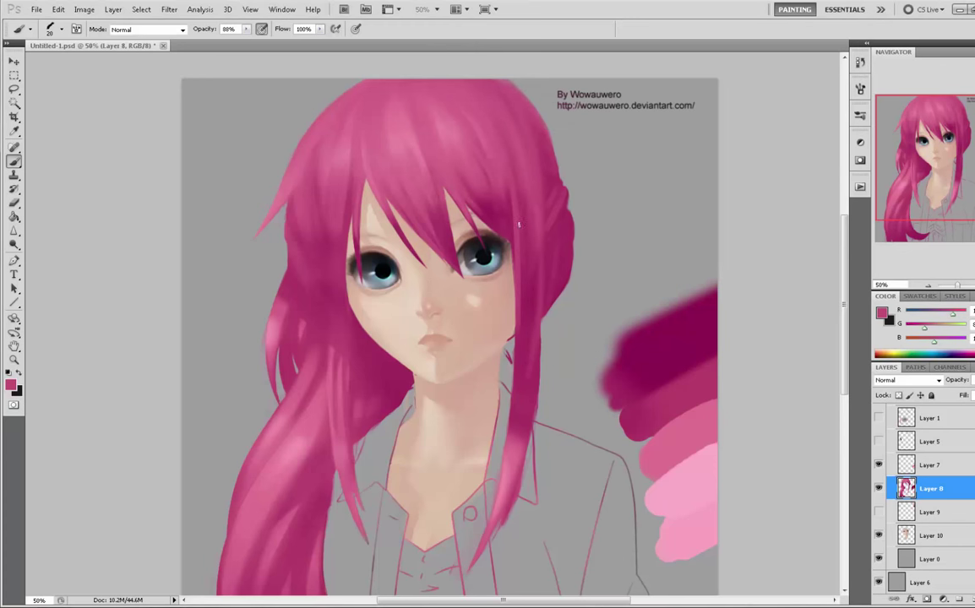
- Blend the upper part of the side lock in front of the bun with sampled pinks, reducing the brush to 35 px
{"action": "key", "text": "ctrl+minus"}
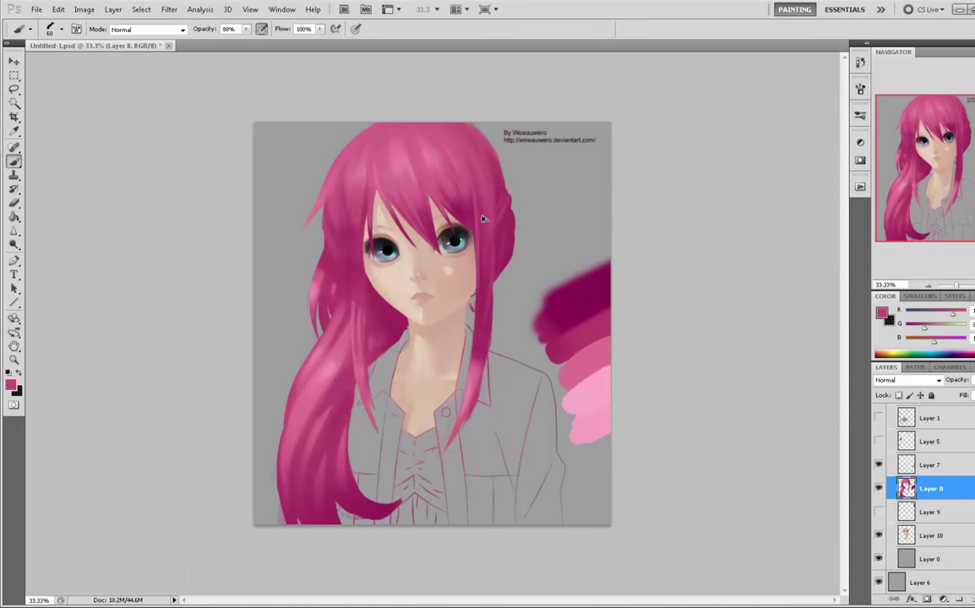
{"action": "mouse_move", "coordinate": [487, 239]}
{"action": "left_mouse_down"}
{"action": "mouse_move", "coordinate": [487, 280]}
{"action": "mouse_move", "coordinate": [486, 223]}
{"action": "left_mouse_up"}
{"action": "key", "text": "bracketleft"}
{"action": "key", "text": "bracketleft"}
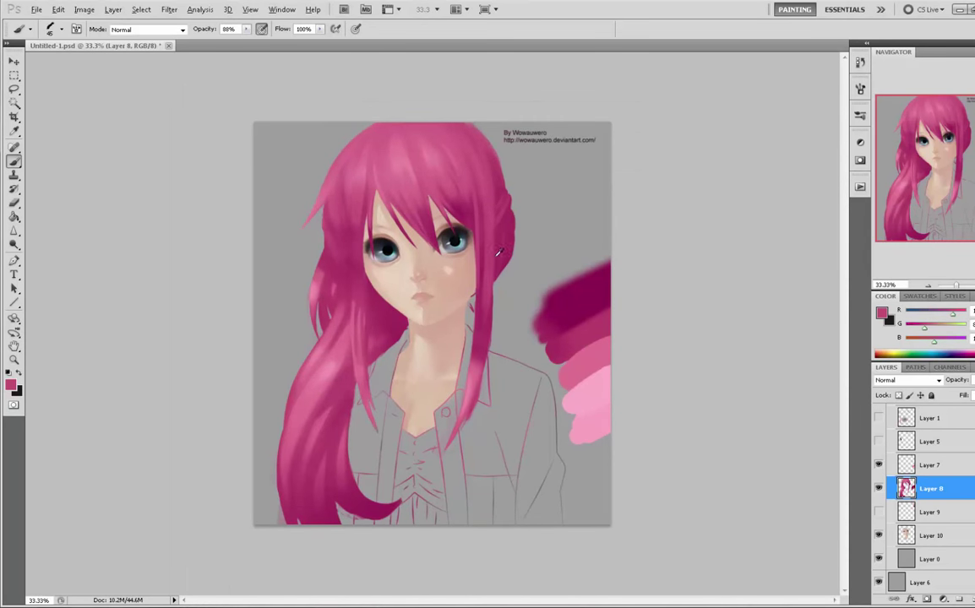
{"action": "left_click", "coordinate": [496, 251], "text": "alt"}
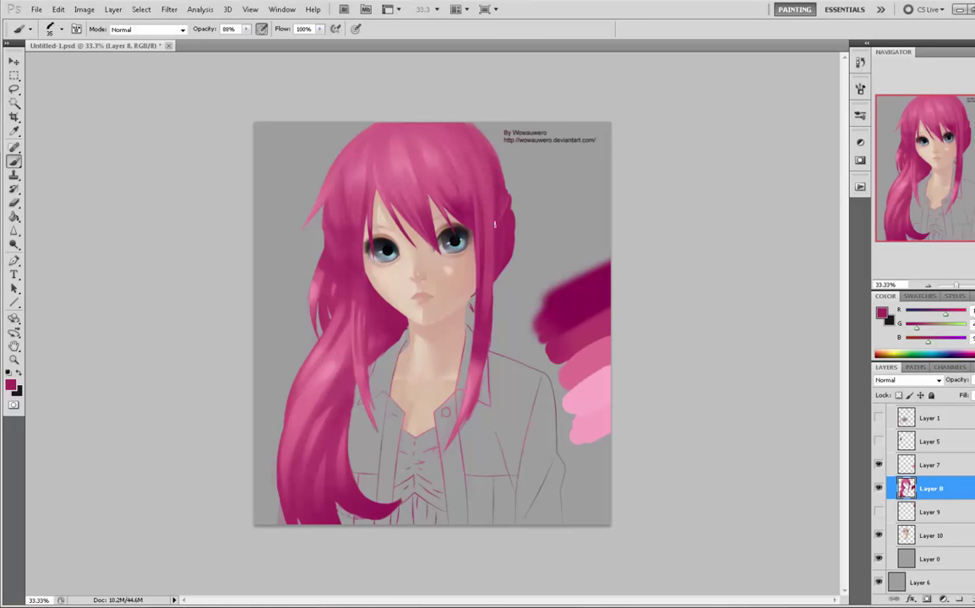
- Select all of Layer 8, nudge its contents slightly upward and deselect
{"action": "key", "text": "ctrl+a"}
{"action": "key", "text": "v"}
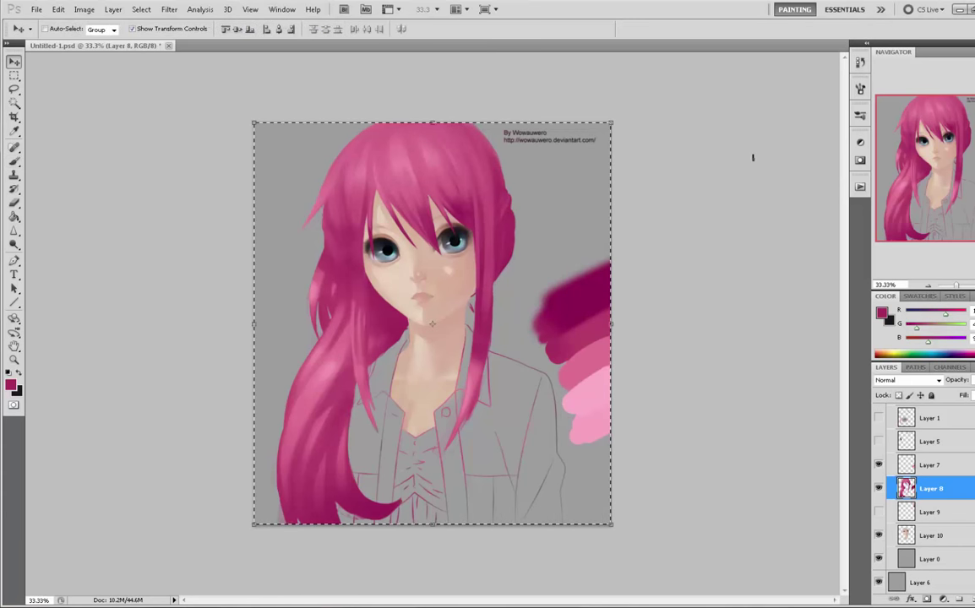
{"action": "key", "text": "Up"}
{"action": "key", "text": "ctrl+d"}
- Repaint the long side lock on the bun side from cheek to chest with sampled light and dark pinks at 50 to 35 px
{"action": "key", "text": "b"}
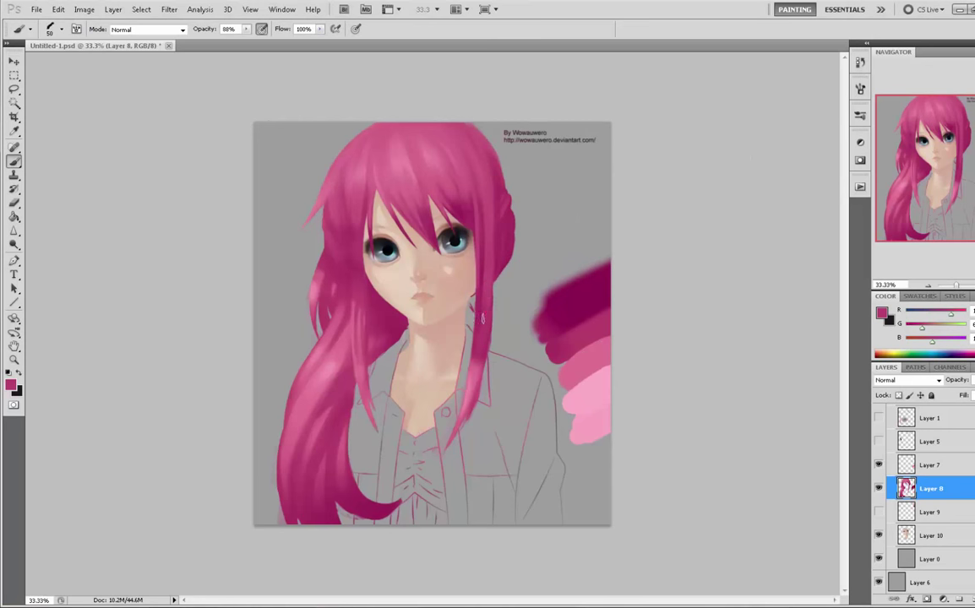
{"action": "left_click_drag", "start_coordinate": [483, 300], "coordinate": [465, 397]}
{"action": "key", "text": "ctrl+z"}
{"action": "left_click_drag", "start_coordinate": [485, 296], "coordinate": [462, 406]}
{"action": "left_click", "coordinate": [475, 386], "text": "alt"}
{"action": "left_click_drag", "start_coordinate": [473, 400], "coordinate": [485, 345]}
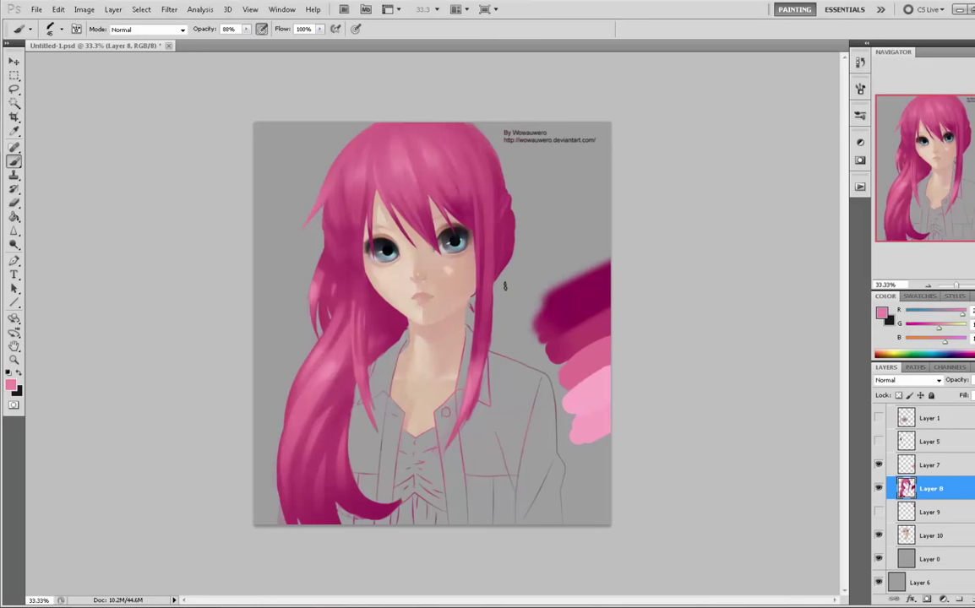
{"action": "left_click", "coordinate": [432, 240], "text": "alt"}
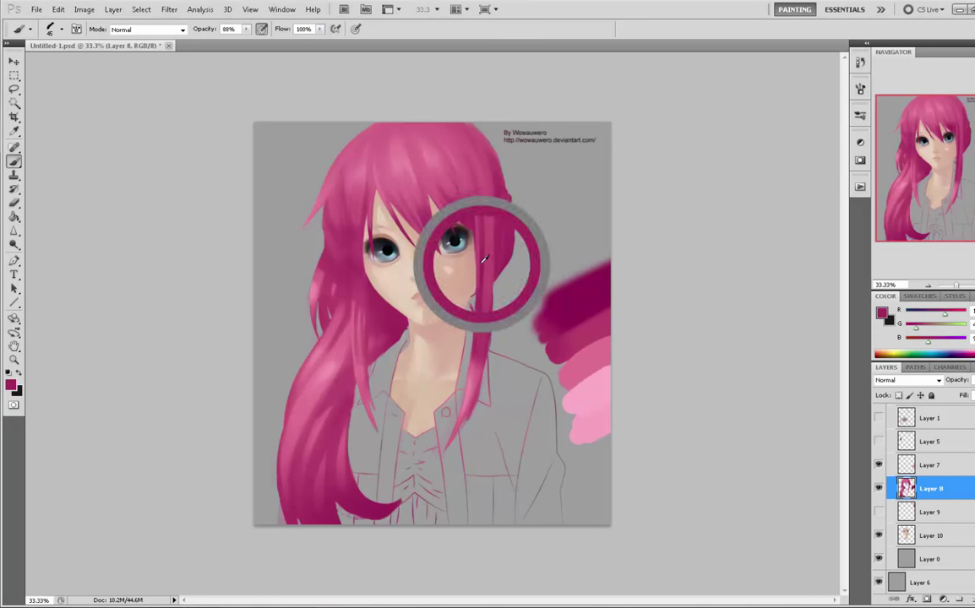
{"action": "left_click_drag", "start_coordinate": [482, 273], "coordinate": [485, 311]}
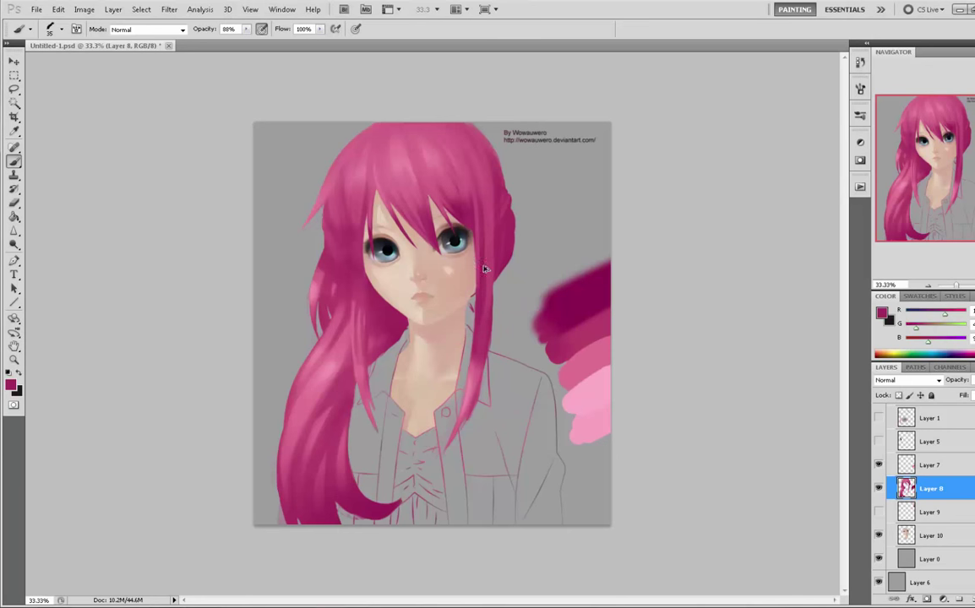
{"action": "left_click_drag", "start_coordinate": [486, 266], "coordinate": [483, 330]}
- Touch up the bangs on the bun side with light and dark pinks sampled from the crown at 30 px
{"action": "left_click", "coordinate": [465, 199], "text": "alt"}
{"action": "left_click", "coordinate": [461, 144], "text": "alt"}
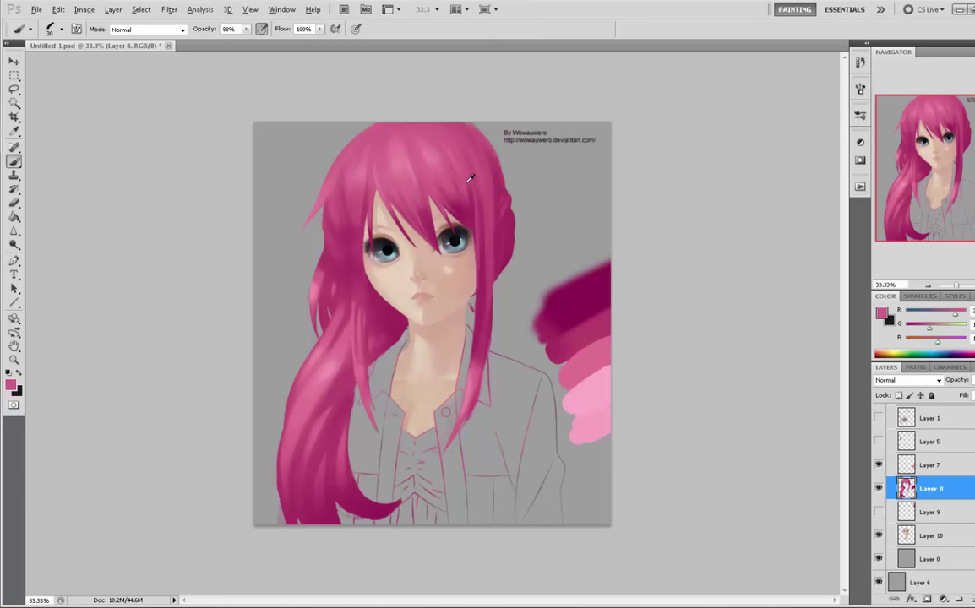
{"action": "left_click", "coordinate": [424, 169], "text": "alt"}
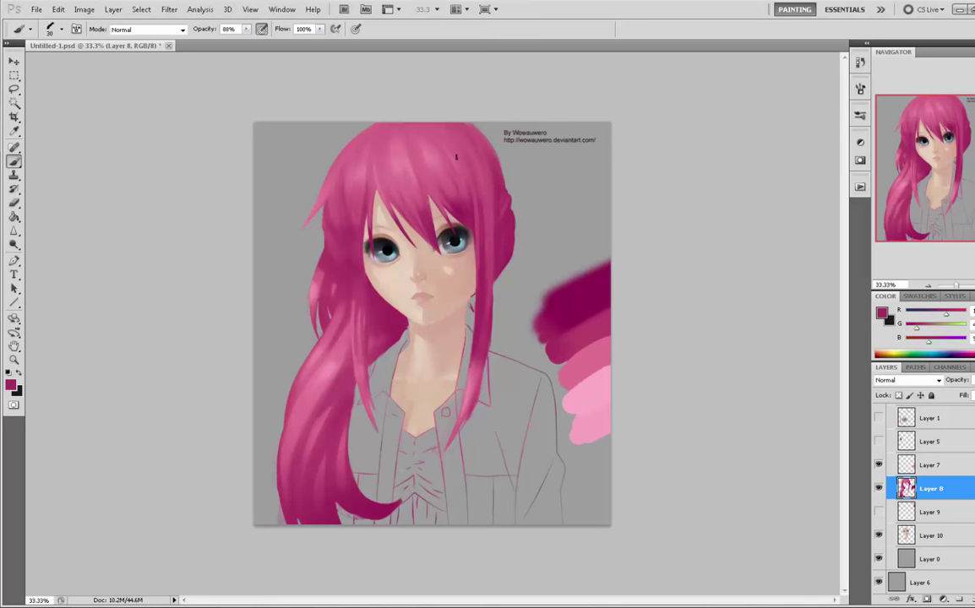
{"action": "left_click", "coordinate": [420, 152], "text": "alt"}
{"action": "left_click", "coordinate": [417, 154], "text": "alt"}
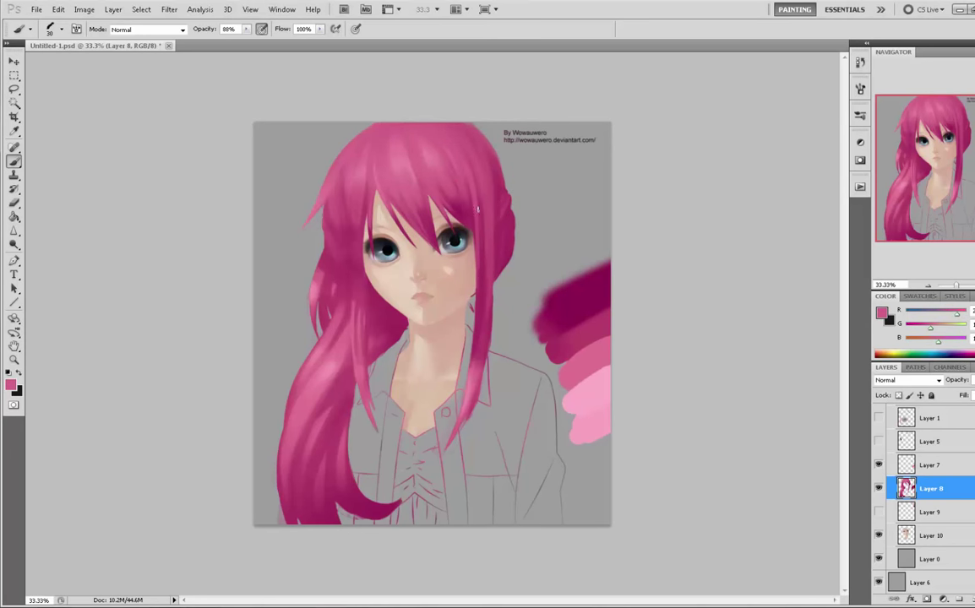
- Shade the crown's outer edge on the bun side with the darkest magenta swatch and a 700 px soft brush
{"action": "left_click", "coordinate": [583, 296], "text": "alt"}
{"action": "key", "text": "bracketright"}
{"action": "key", "text": "bracketright"}
{"action": "key", "text": "bracketright"}
{"action": "key", "text": "bracketright"}
{"action": "key", "text": "bracketright"}
{"action": "key", "text": "bracketright"}
{"action": "key", "text": "bracketright"}
{"action": "key", "text": "bracketright"}
{"action": "key", "text": "bracketright"}
{"action": "key", "text": "bracketright"}
{"action": "key", "text": "bracketright"}
{"action": "key", "text": "bracketright"}
{"action": "key", "text": "bracketright"}
{"action": "key", "text": "bracketright"}
{"action": "key", "text": "bracketright"}
{"action": "key", "text": "bracketright"}
{"action": "key", "text": "bracketright"}
{"action": "left_click_drag", "start_coordinate": [522, 143], "coordinate": [517, 190]}
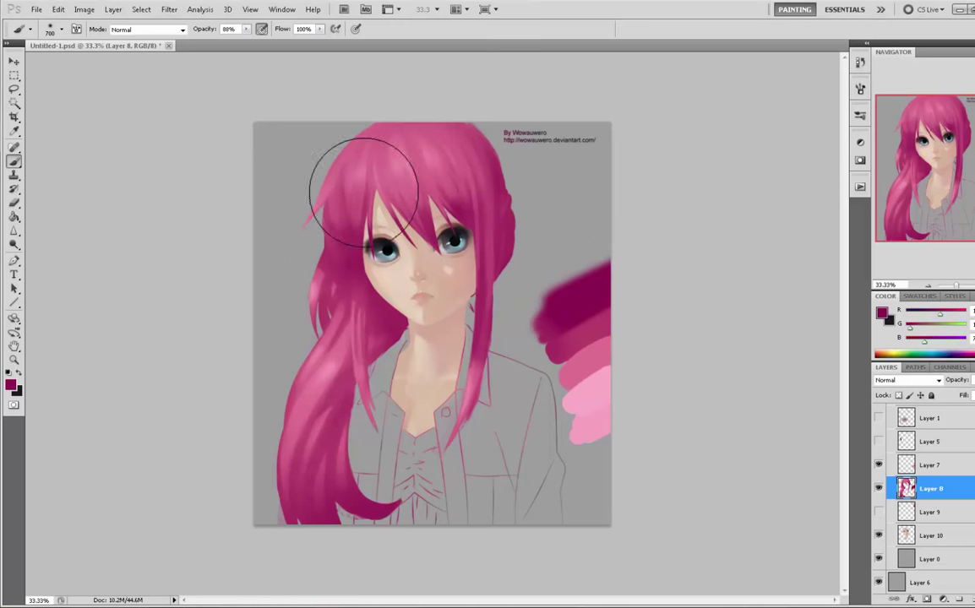
- Sample a mid pink from the crown and choose the rectangular 80 px brush preset, reducing its size slightly
{"action": "left_click", "coordinate": [338, 176], "text": "alt"}
{"action": "right_click", "coordinate": [410, 206]}
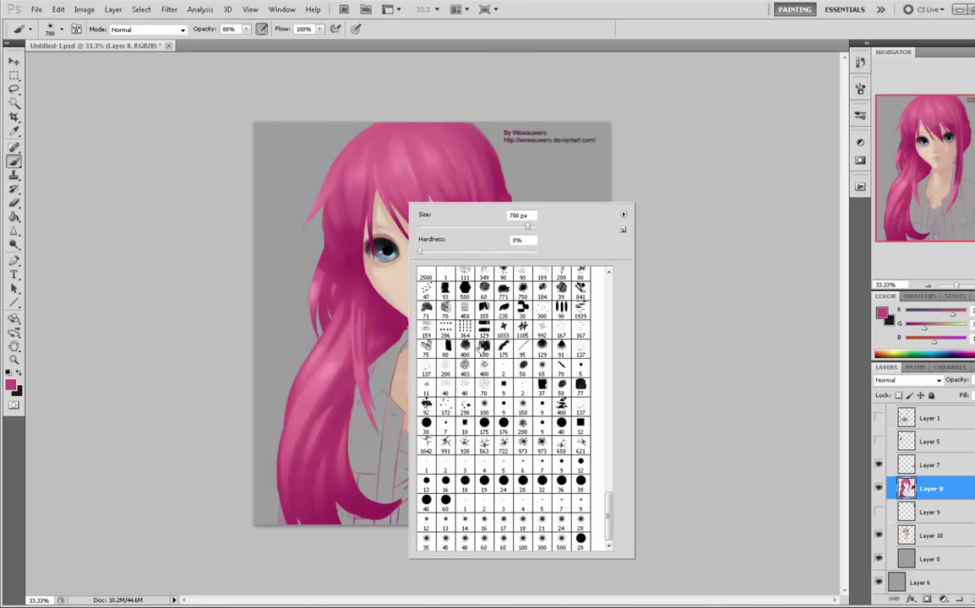
{"action": "double_click", "coordinate": [505, 351]}
{"action": "right_click", "coordinate": [427, 249]}
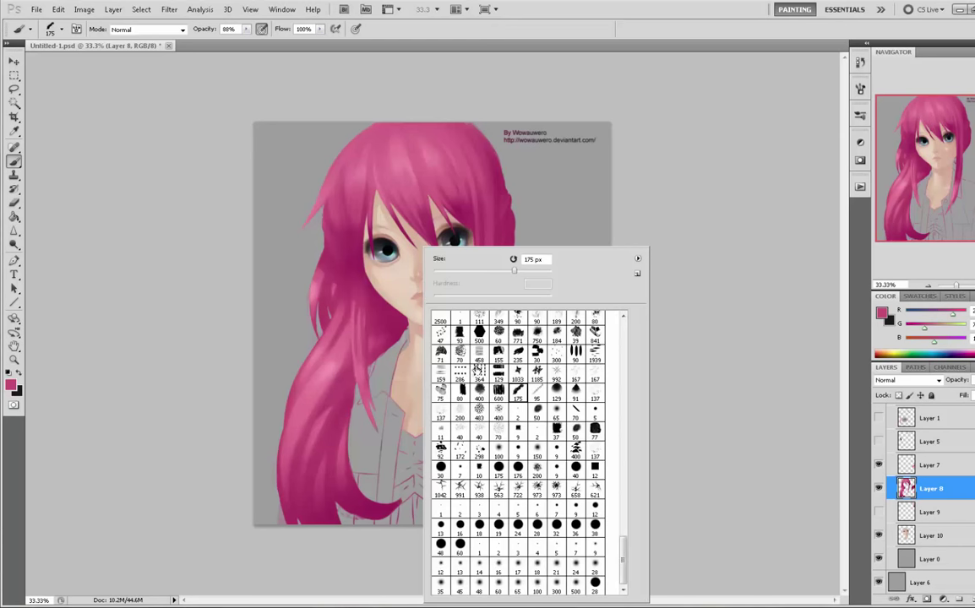
{"action": "double_click", "coordinate": [461, 392]}
{"action": "key", "text": "bracketleft"}
{"action": "key", "text": "bracketleft"}
- Try a stroke on the crown with the rectangular brush, undo it and reduce the brush to 25 px
{"action": "mouse_move", "coordinate": [446, 137]}
{"action": "left_mouse_down"}
{"action": "mouse_move", "coordinate": [418, 180]}
{"action": "mouse_move", "coordinate": [447, 162]}
{"action": "left_mouse_up"}
{"action": "key", "text": "bracketleft"}
{"action": "key", "text": "bracketleft"}
{"action": "key", "text": "bracketleft"}
{"action": "key", "text": "bracketleft"}
{"action": "key", "text": "bracketleft"}
{"action": "key", "text": "bracketleft"}
{"action": "key", "text": "ctrl+z"}
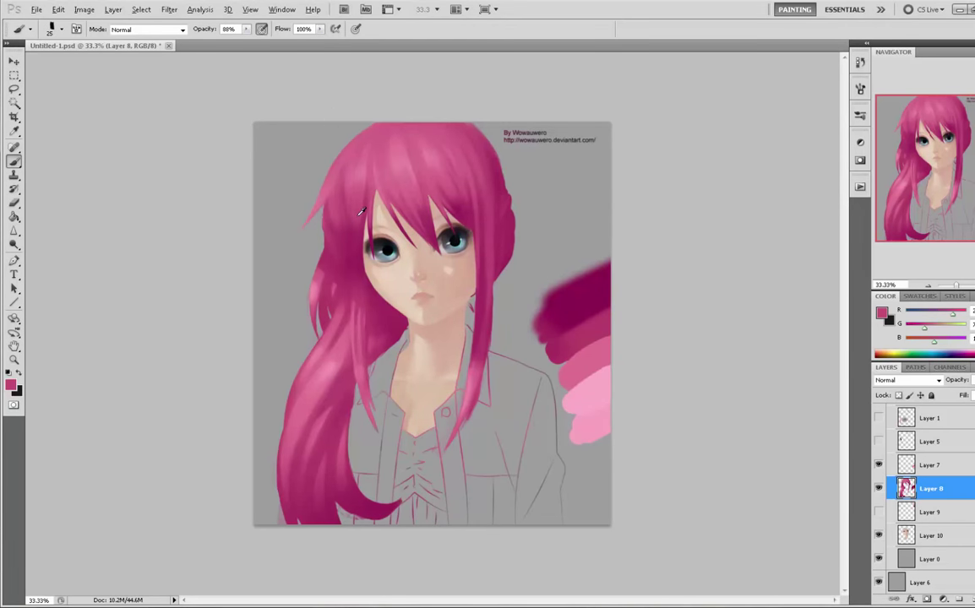
- Paint darker strands through the temple hair on the ponytail side with sampled deep pinks at 25 px
{"action": "left_click", "coordinate": [356, 223], "text": "alt"}
{"action": "left_click_drag", "start_coordinate": [358, 230], "coordinate": [356, 265]}
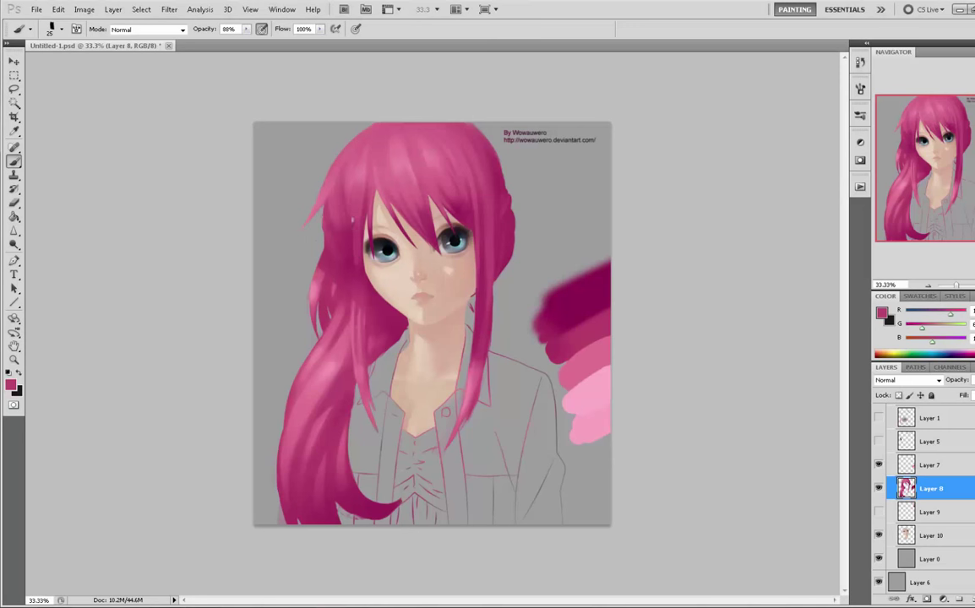
{"action": "left_click", "coordinate": [352, 245], "text": "alt"}
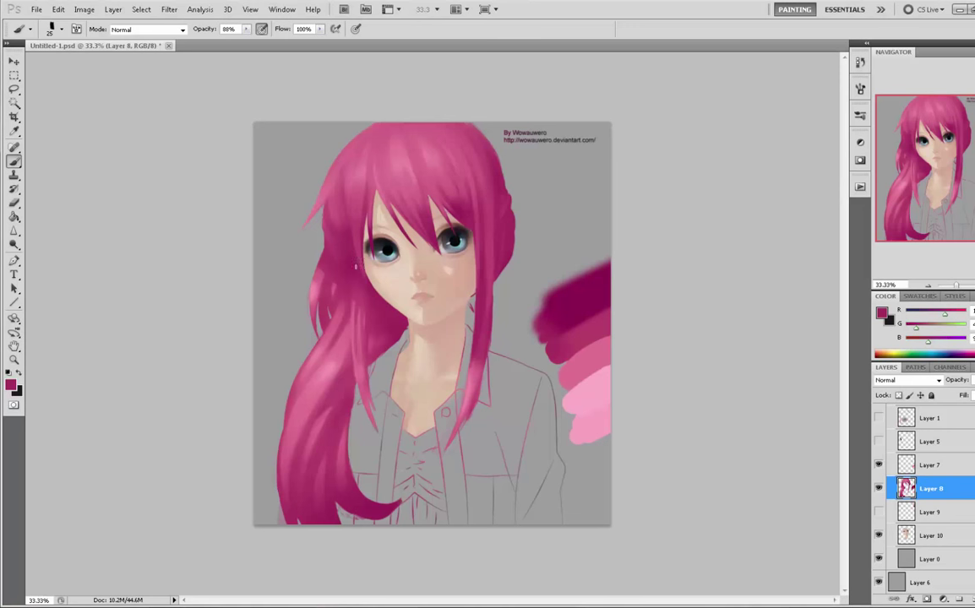
{"action": "left_click", "coordinate": [355, 290], "text": "alt"}
{"action": "left_click", "coordinate": [318, 193], "text": "alt"}
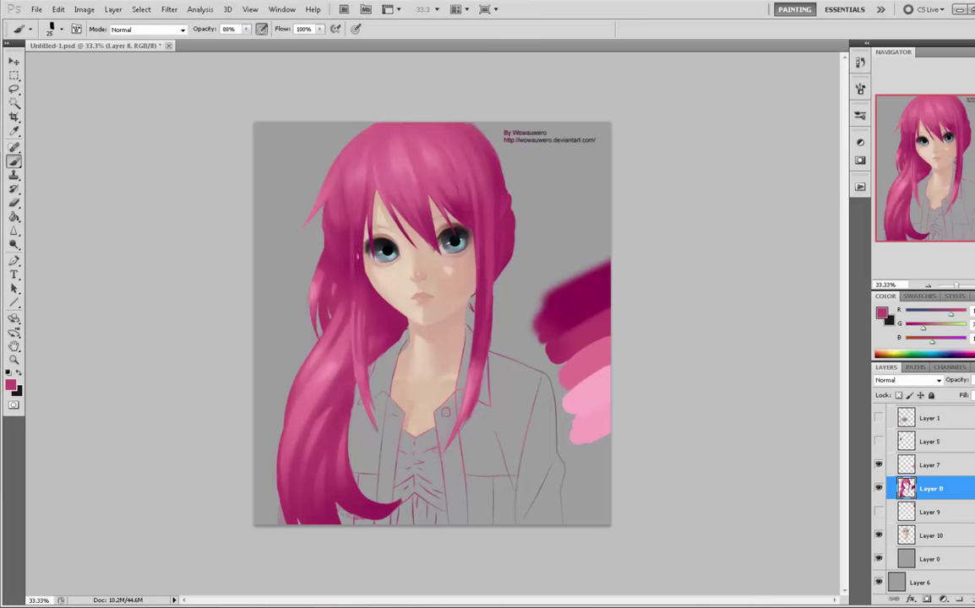
- Add a thin lighter strand beside the ponytail-side eye and define its edge with a sampled mid pink at 25 px
{"action": "left_click", "coordinate": [359, 308], "text": "alt"}
{"action": "left_click_drag", "start_coordinate": [353, 296], "coordinate": [350, 245]}
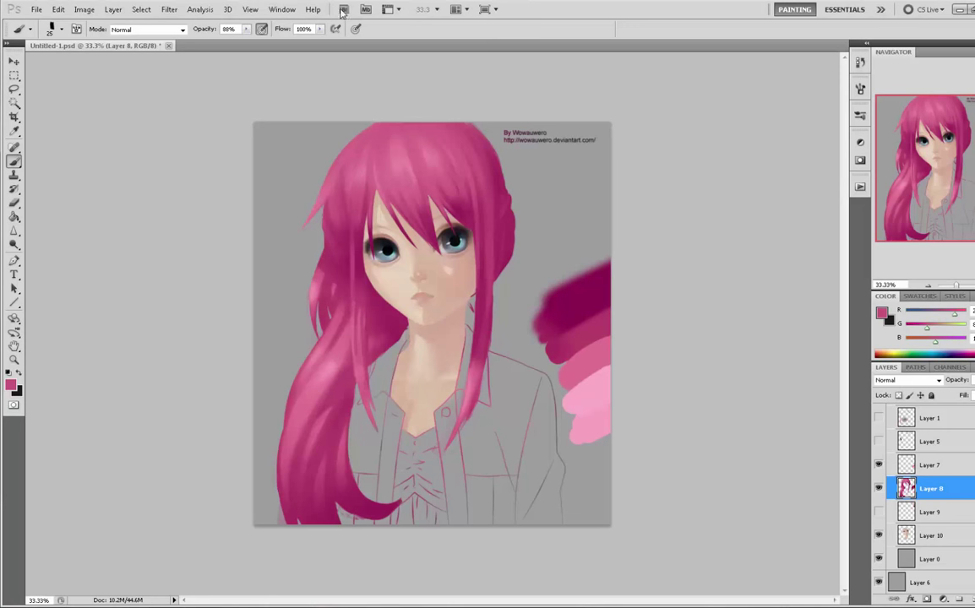
{"action": "left_click", "coordinate": [325, 218], "text": "alt"}
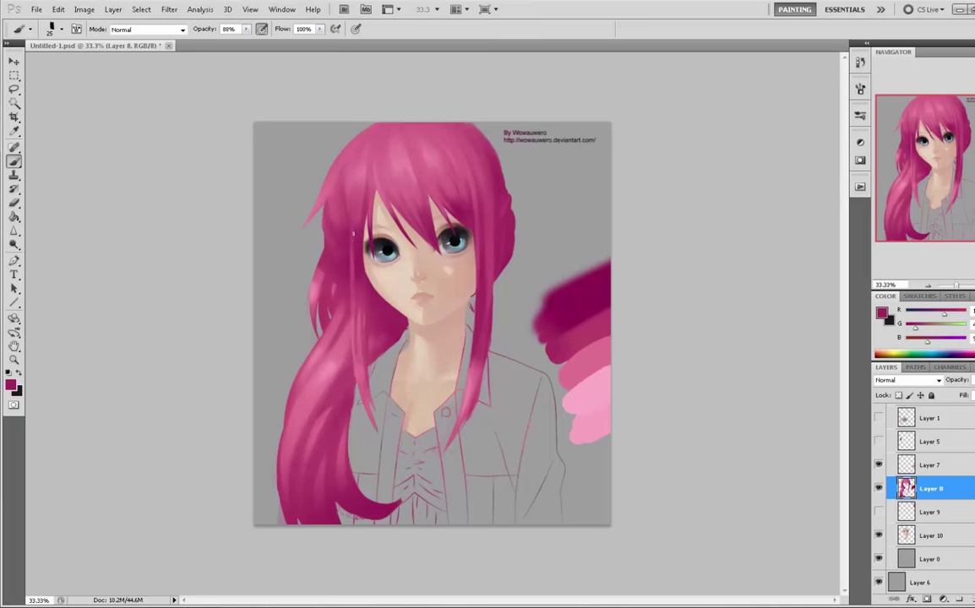
{"action": "left_click", "coordinate": [356, 233], "text": "alt"}
{"action": "left_click_drag", "start_coordinate": [356, 228], "coordinate": [357, 313]}
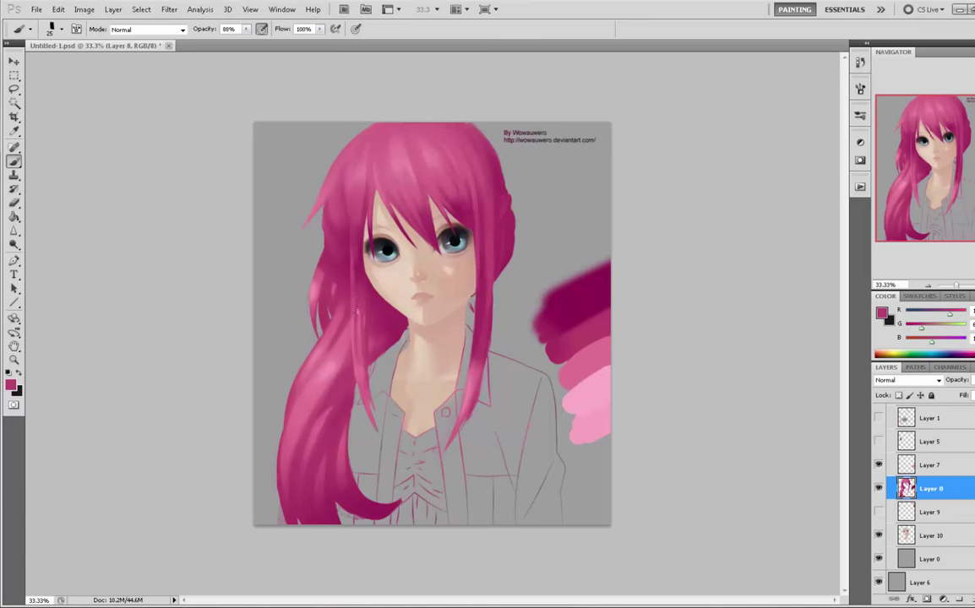
- Extend light pink strands down past the cheek on the ponytail side with sampled pinks at 25 px
{"action": "left_click", "coordinate": [361, 307], "text": "alt"}
{"action": "left_click_drag", "start_coordinate": [359, 244], "coordinate": [358, 330]}
{"action": "left_click", "coordinate": [328, 284], "text": "alt"}
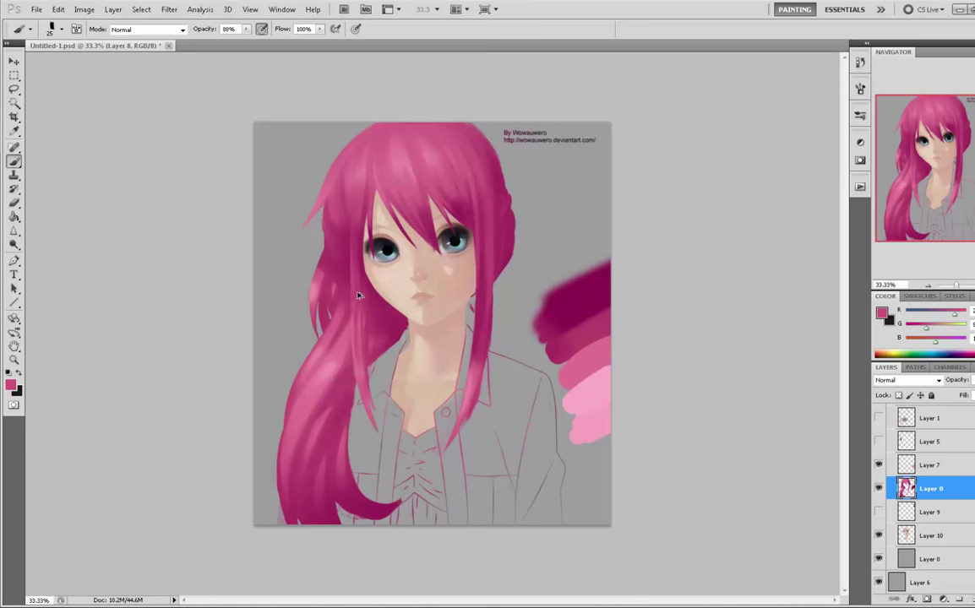
{"action": "left_click_drag", "start_coordinate": [358, 314], "coordinate": [359, 245]}
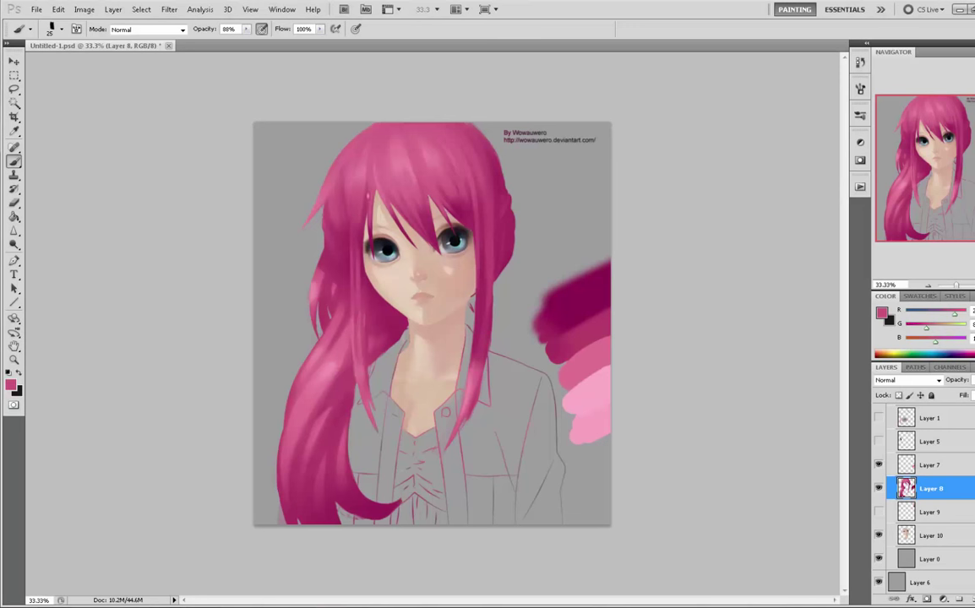
- Paint the hair edge beside the ponytail-side eye with sampled deep and light pinks at 25 px
{"action": "left_click", "coordinate": [365, 286], "text": "alt"}
{"action": "left_click_drag", "start_coordinate": [366, 295], "coordinate": [361, 248]}
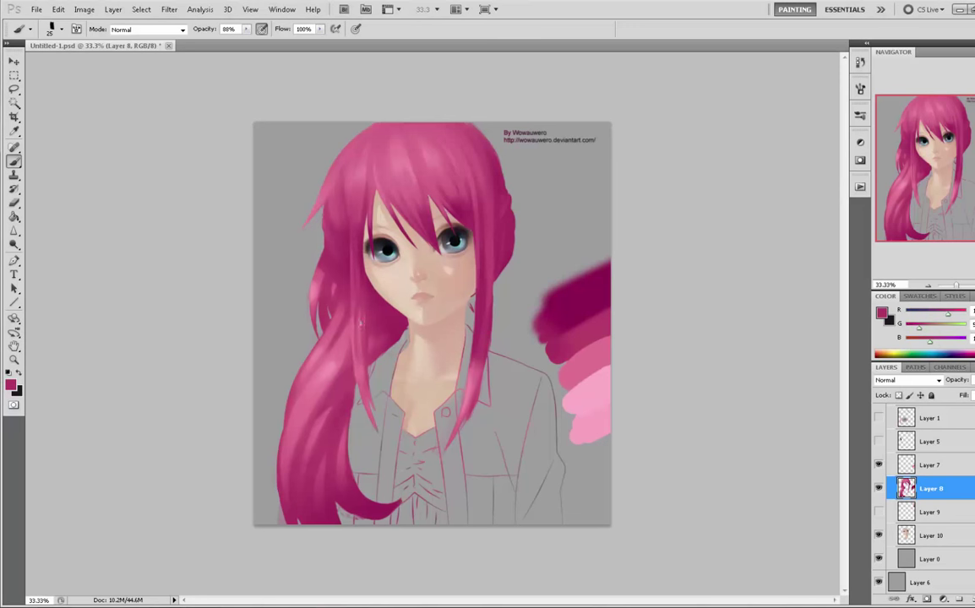
{"action": "left_click", "coordinate": [329, 289], "text": "alt"}
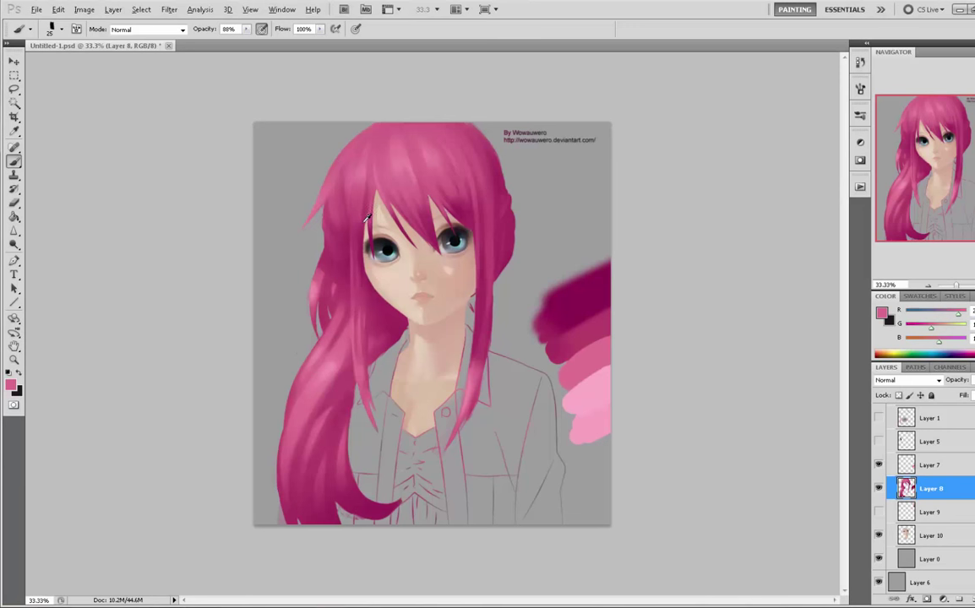
{"action": "left_click", "coordinate": [354, 309], "text": "alt"}
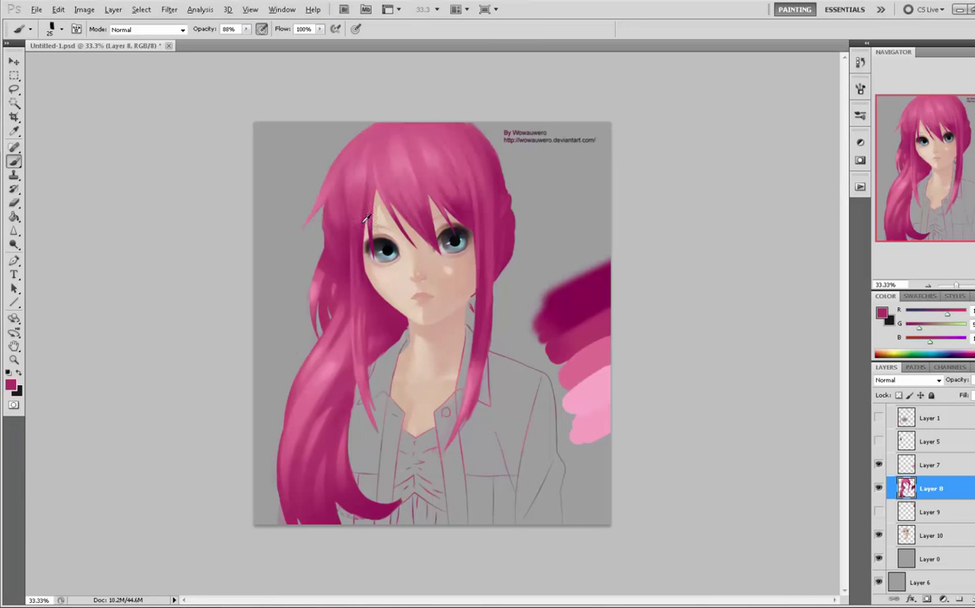
- Try a deep pink stroke down the hair edge beside the ponytail-side eye and undo it
{"action": "key", "text": "m"}
{"action": "right_click", "coordinate": [394, 256]}
{"action": "left_click", "coordinate": [431, 266]}
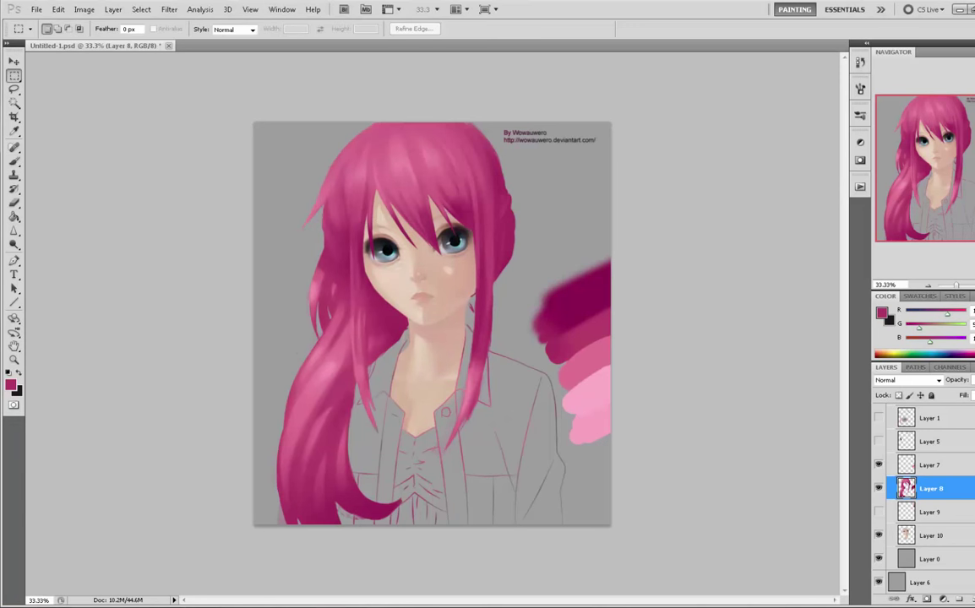
{"action": "key", "text": "b"}
{"action": "left_click", "coordinate": [363, 226], "text": "alt"}
{"action": "left_click_drag", "start_coordinate": [364, 225], "coordinate": [365, 276]}
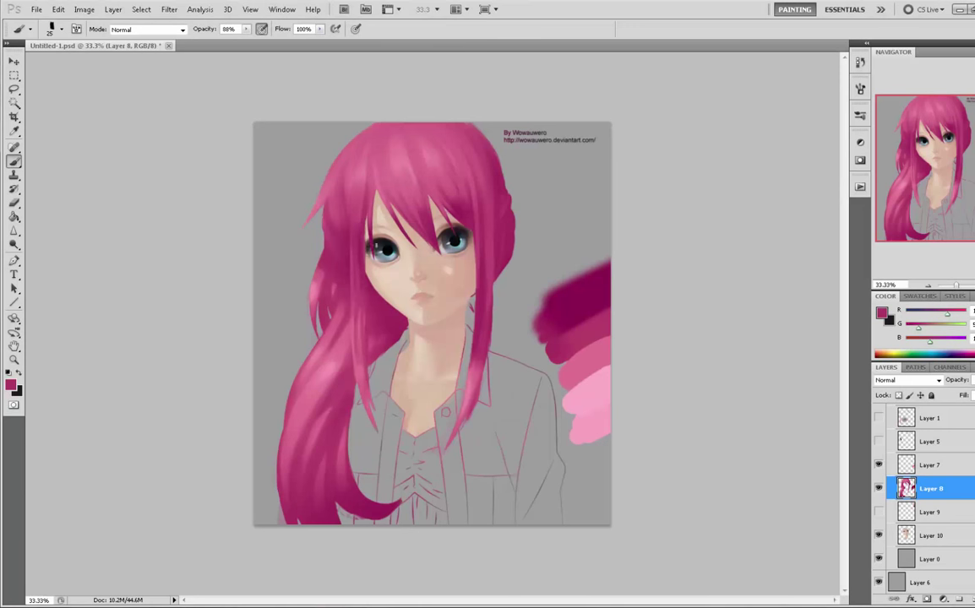
{"action": "key", "text": "ctrl+z"}
- Repaint the strand edge beside the ponytail-side eye with sampled deep pinks, using a 15 px brush for the finer part
{"action": "left_click", "coordinate": [364, 228], "text": "alt"}
{"action": "left_click_drag", "start_coordinate": [364, 226], "coordinate": [359, 286]}
{"action": "left_click_drag", "start_coordinate": [367, 221], "coordinate": [364, 269]}
{"action": "left_click", "coordinate": [352, 249], "text": "alt"}
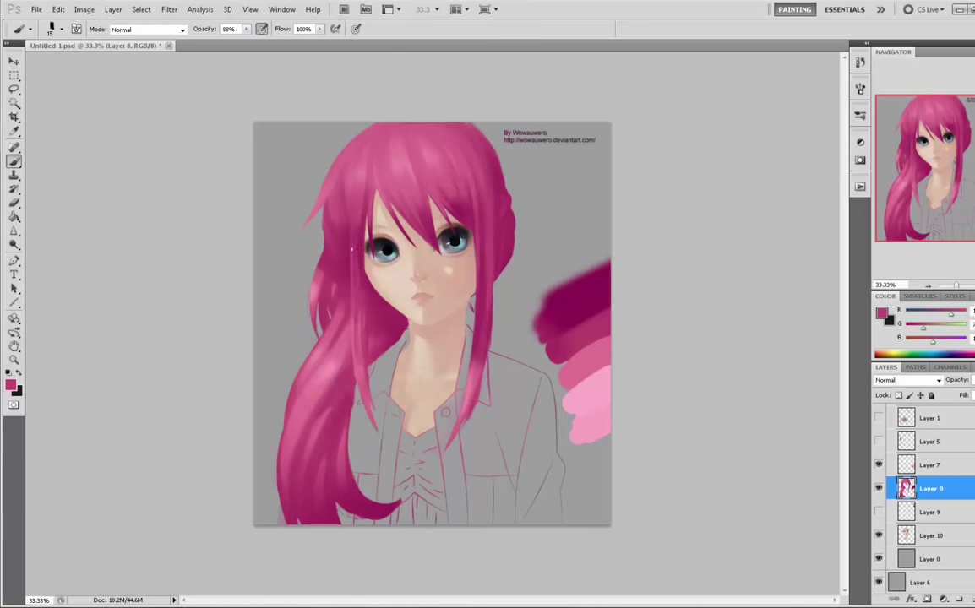
- Add thin temple strands on the ponytail side with sampled pinks at 15 px, and enlarge the brush to 40 px
{"action": "left_click", "coordinate": [336, 212], "text": "alt"}
{"action": "left_click", "coordinate": [348, 180], "text": "alt"}
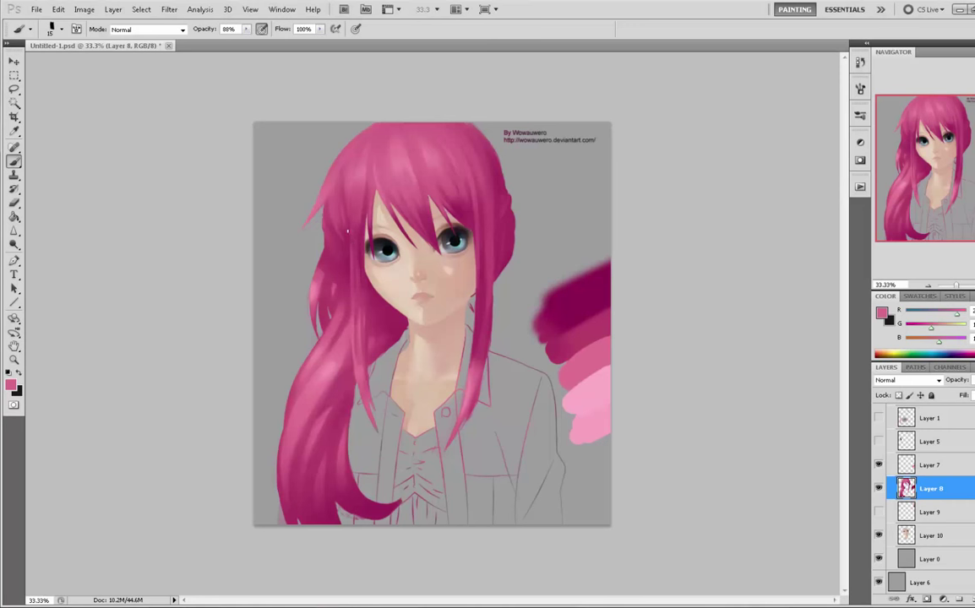
{"action": "left_click", "coordinate": [346, 239], "text": "alt"}
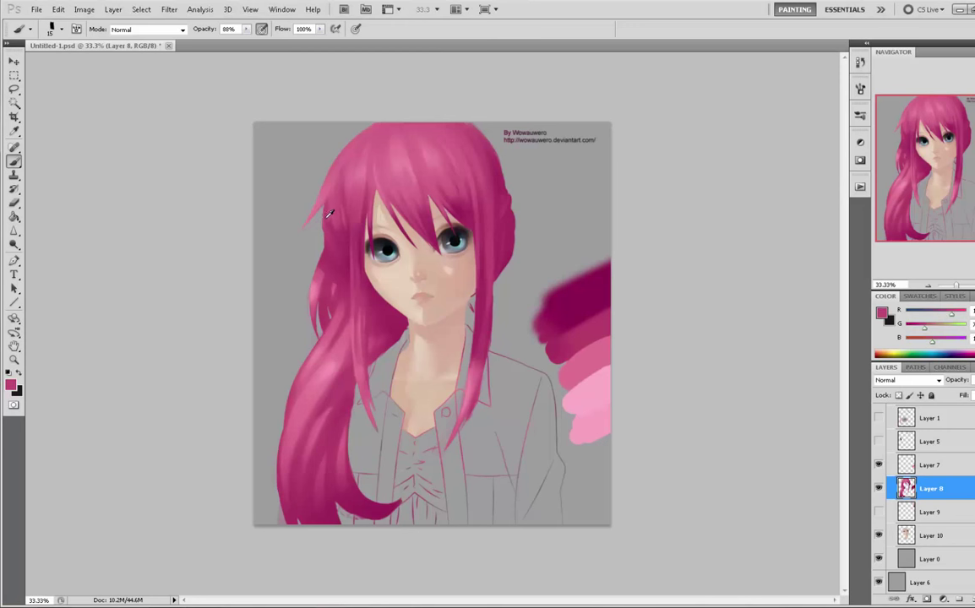
{"action": "left_click", "coordinate": [324, 225], "text": "alt"}
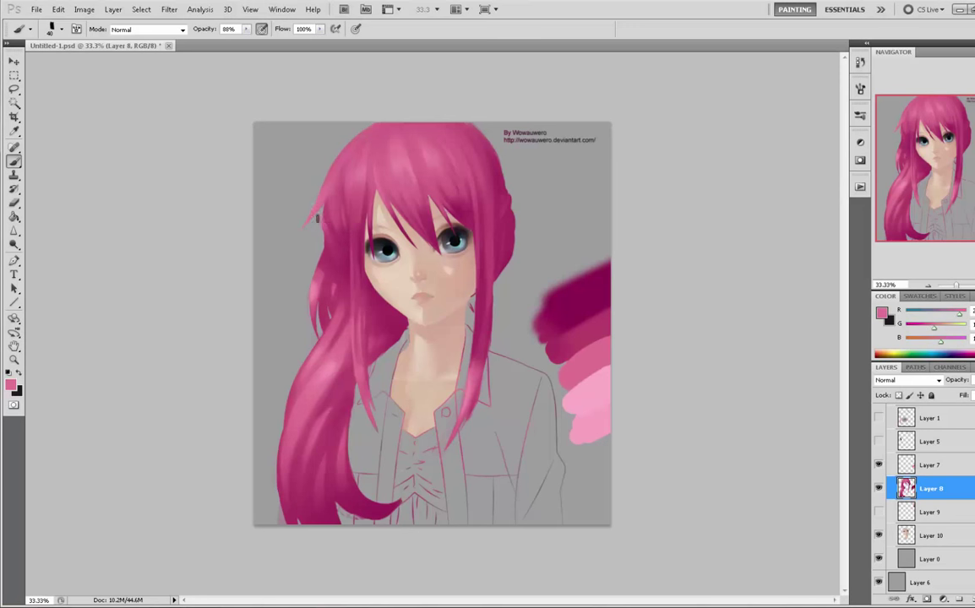
- Select the whole hair layer, nudge it up and back down, deselect and return to the Brush tool
{"action": "key", "text": "ctrl+a"}
{"action": "key", "text": "v"}
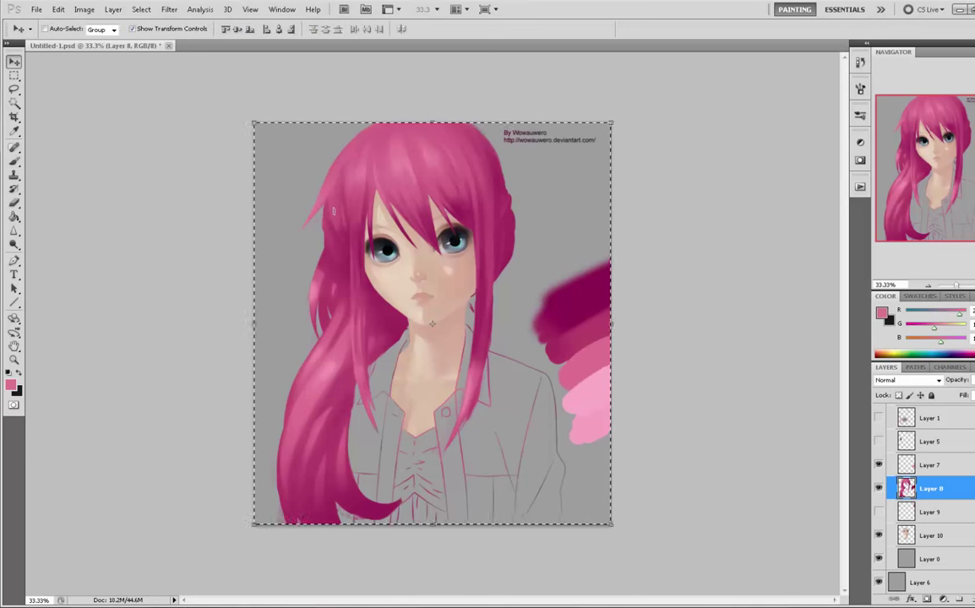
{"action": "key", "text": "Up"}
{"action": "key", "text": "Down"}
{"action": "key", "text": "ctrl+d"}
{"action": "key", "text": "b"}
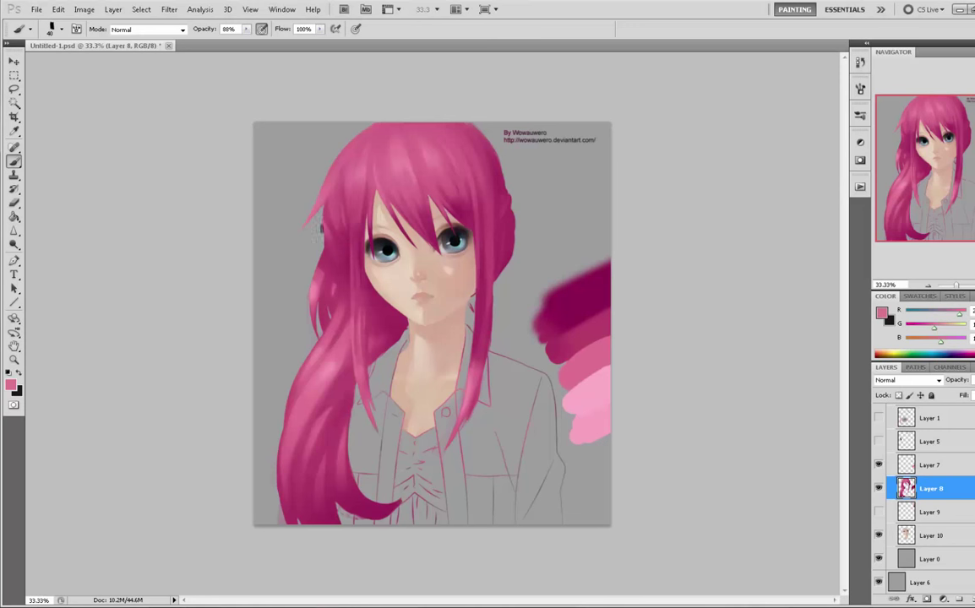
- Touch up the outer temple hair with a sampled mid pink, nudge the whole hair layer up one step and deselect
{"action": "left_click", "coordinate": [334, 205], "text": "alt"}
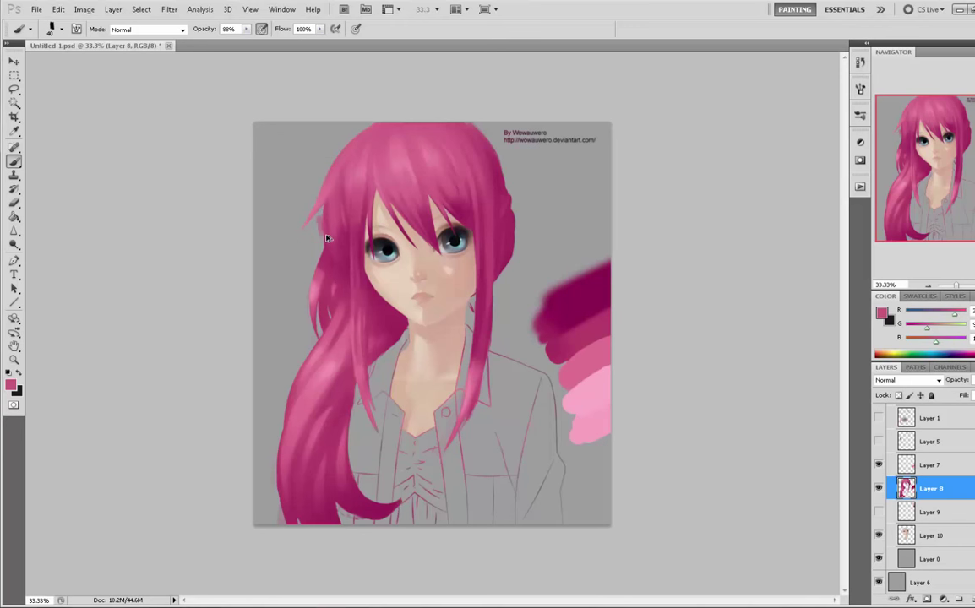
{"action": "key", "text": "ctrl+a"}
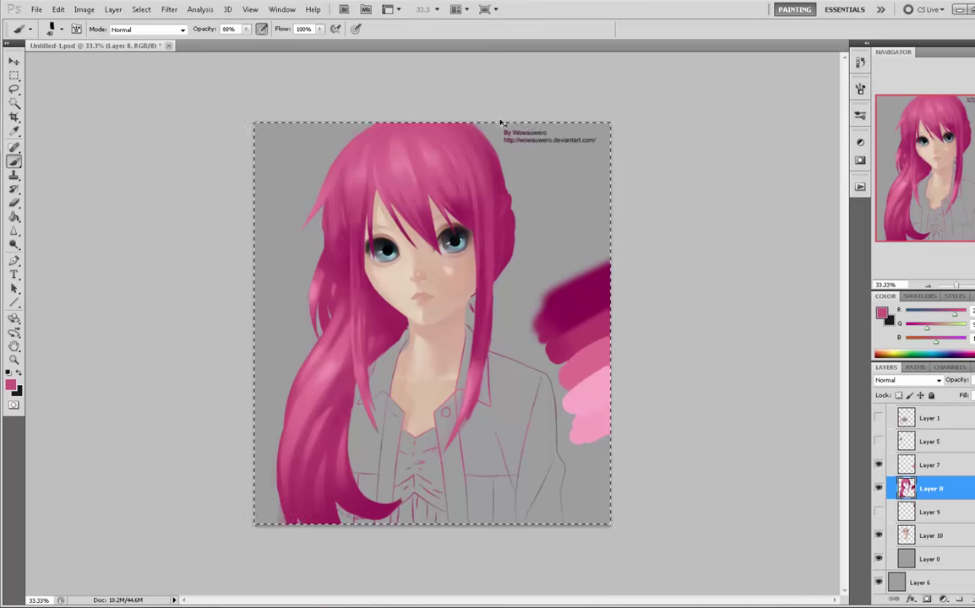
{"action": "key", "text": "v"}
{"action": "key", "text": "Up"}
{"action": "key", "text": "ctrl+d"}
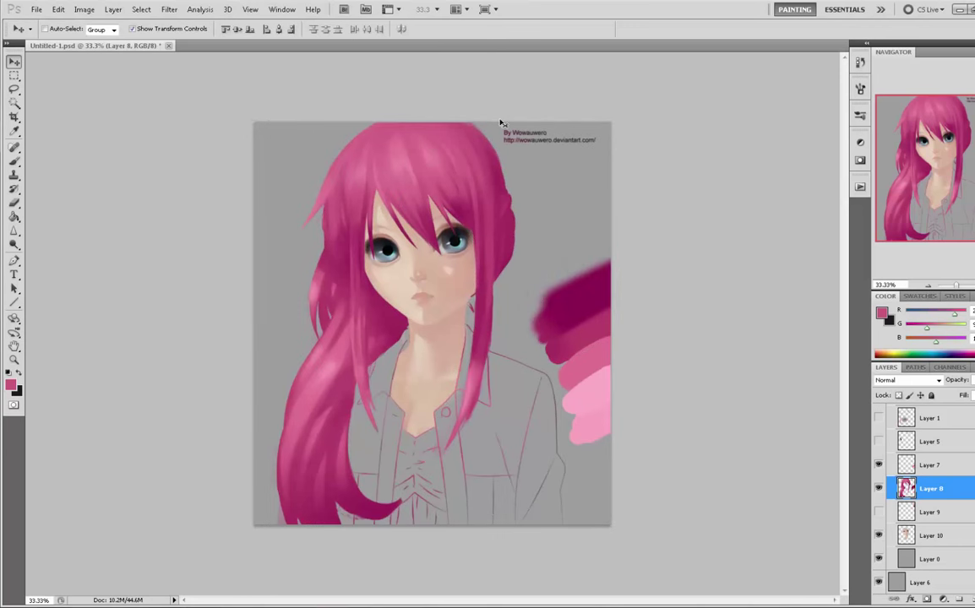
- Refine the temple hair below the flyaway strand with sampled light and mid pinks, using 40 px and 25 px brushes
{"action": "key", "text": "b"}
{"action": "left_click", "coordinate": [317, 223], "text": "alt"}
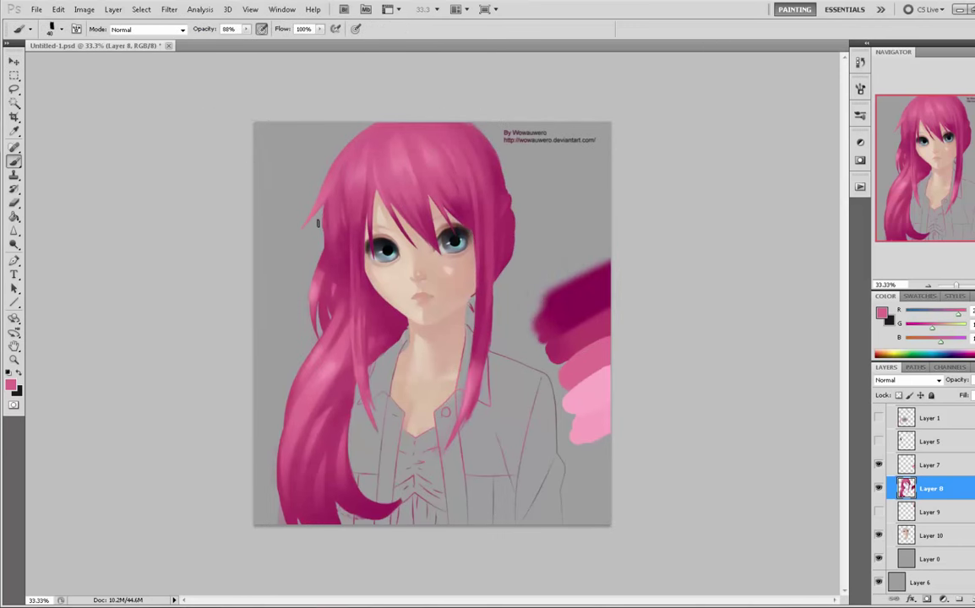
{"action": "left_click", "coordinate": [300, 213], "text": "alt"}
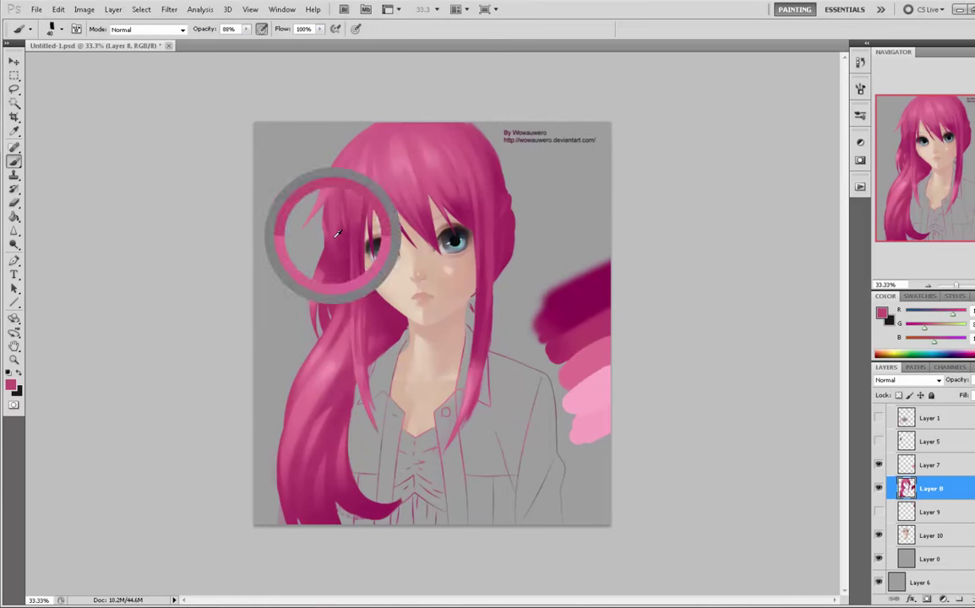
{"action": "left_click", "coordinate": [336, 243], "text": "alt"}
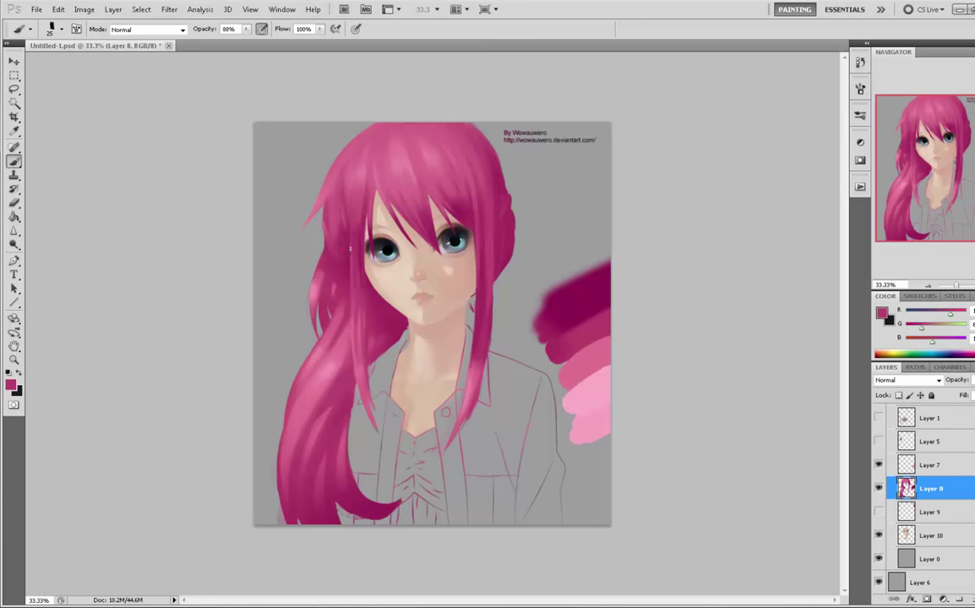
{"action": "left_click", "coordinate": [328, 251], "text": "alt"}
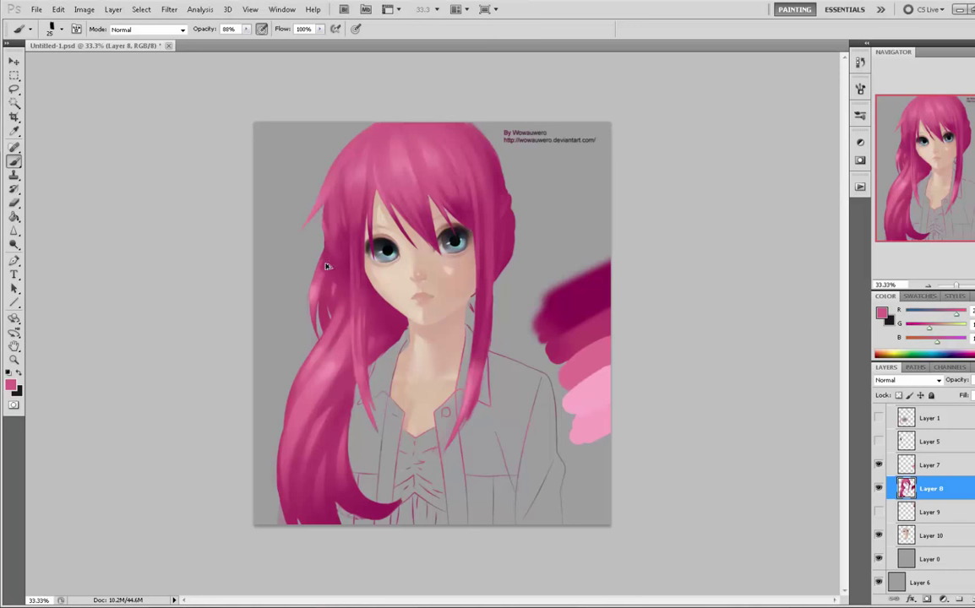
{"action": "left_click", "coordinate": [293, 236], "text": "alt"}
{"action": "left_click", "coordinate": [286, 261], "text": "alt"}
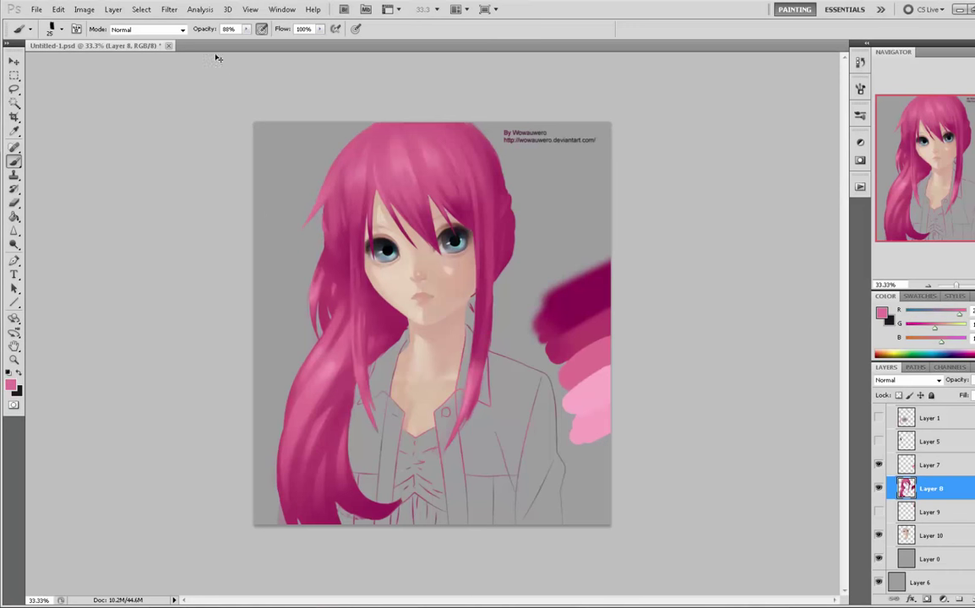
- Set the brush opacity to 42% and blend the loose hair above the ponytail with sampled pinks at 25 px
{"action": "key", "text": "4"}
{"action": "key", "text": "2"}
{"action": "left_click", "coordinate": [288, 248], "text": "alt"}
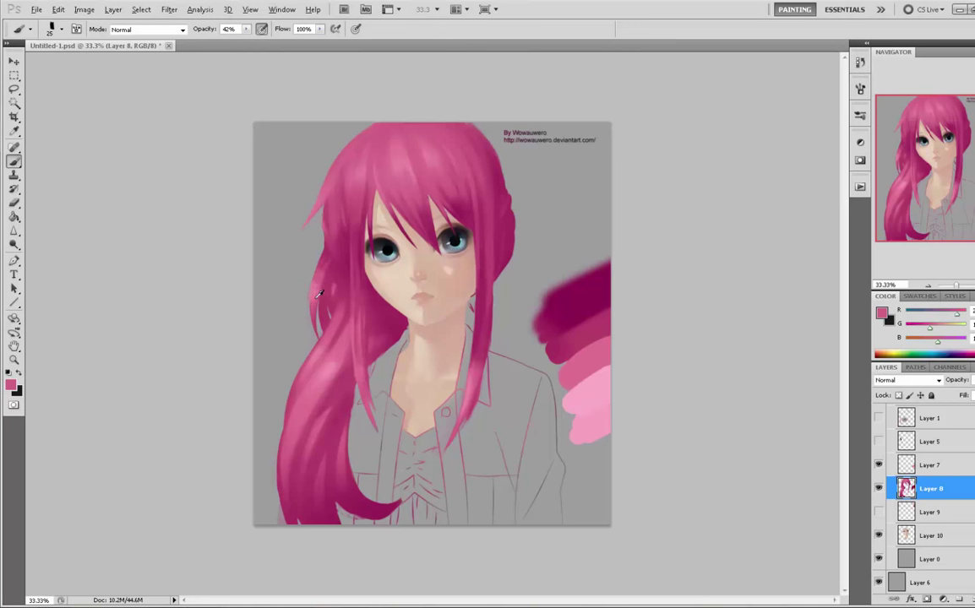
{"action": "left_click", "coordinate": [287, 266], "text": "alt"}
{"action": "left_click", "coordinate": [330, 250], "text": "alt"}
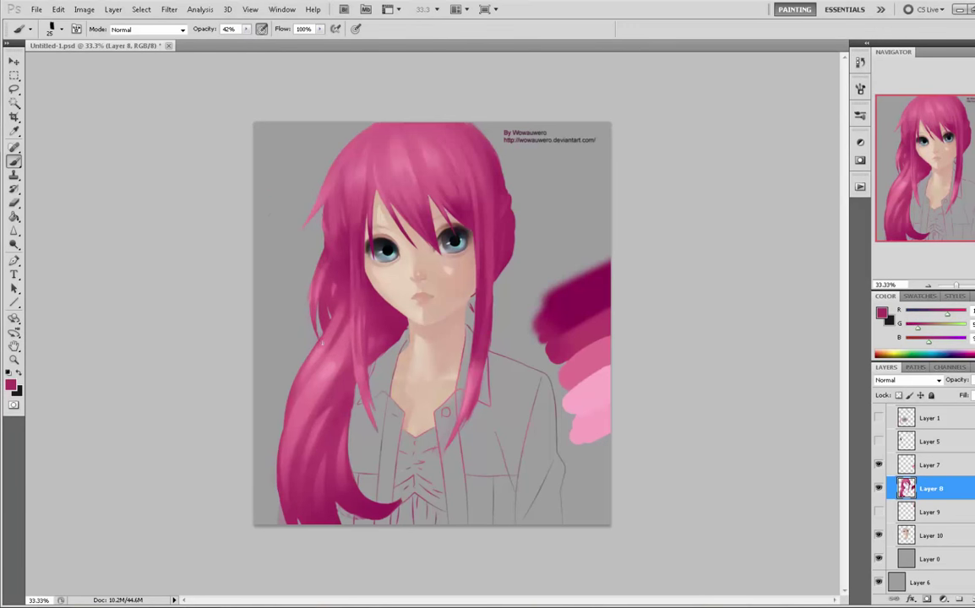
{"action": "left_click", "coordinate": [332, 265], "text": "alt"}
{"action": "left_click", "coordinate": [322, 272], "text": "alt"}
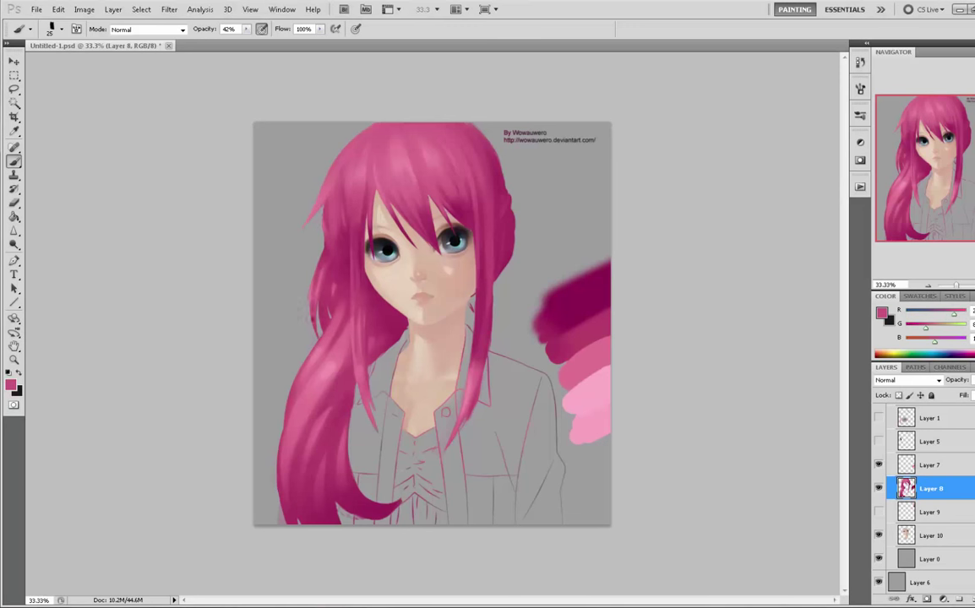
{"action": "left_click", "coordinate": [325, 275], "text": "alt"}
{"action": "left_click", "coordinate": [329, 247], "text": "alt"}
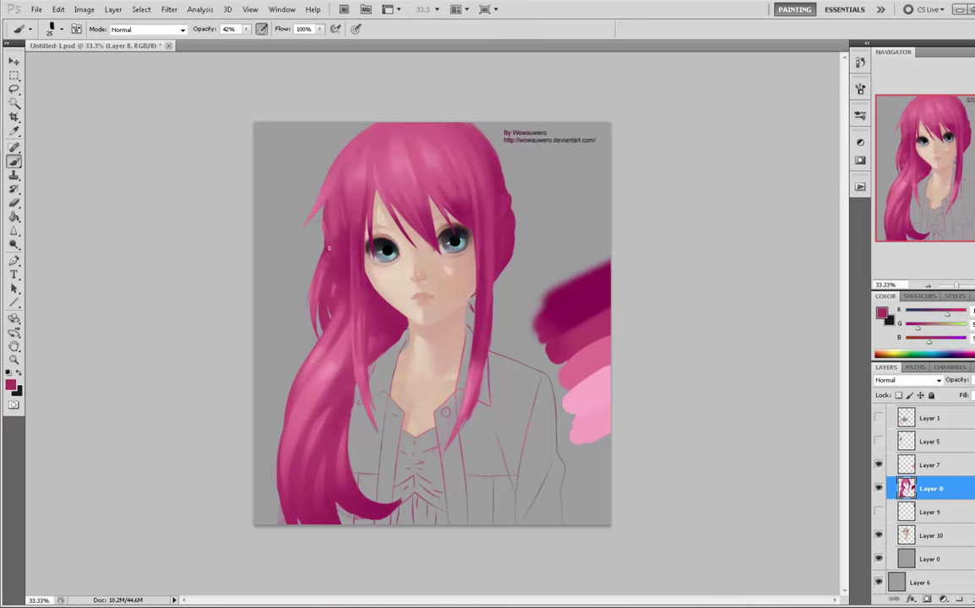
{"action": "left_click", "coordinate": [304, 258], "text": "alt"}
- Switch to the soft round 65 px brush preset, reduce its size and raise the brush opacity to 96%
{"action": "right_click", "coordinate": [405, 221]}
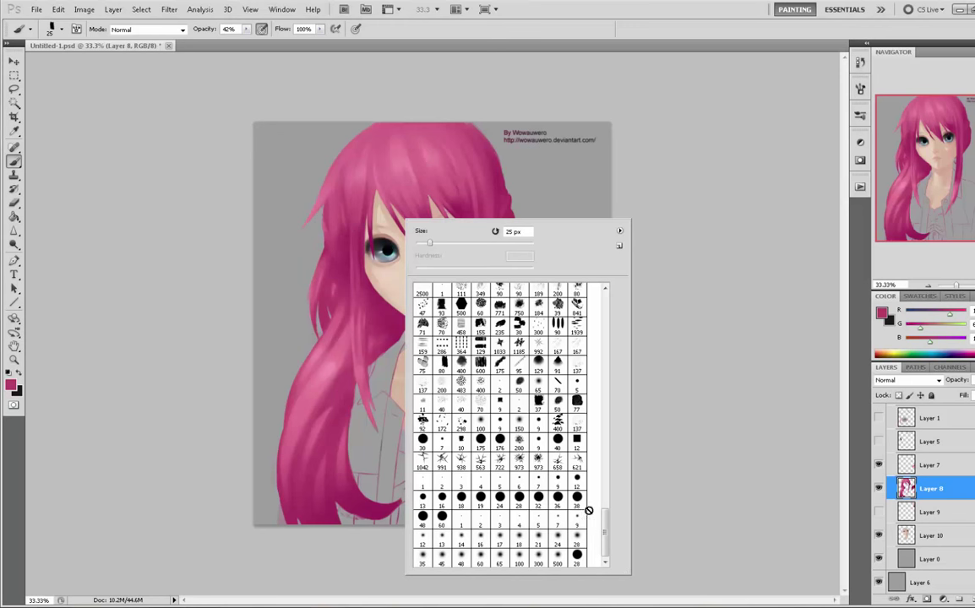
{"action": "double_click", "coordinate": [538, 385]}
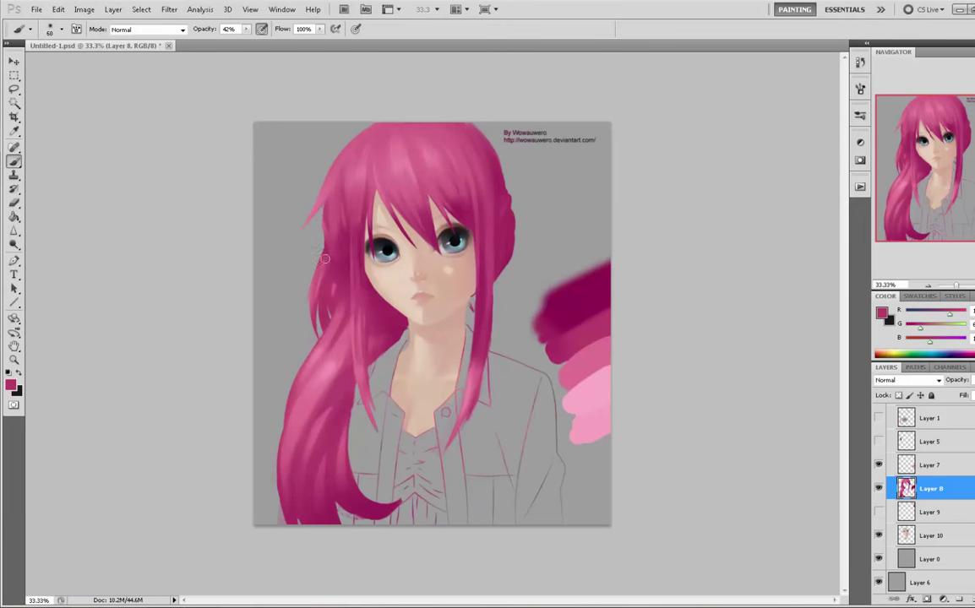
{"action": "key", "text": "bracketleft"}
{"action": "key", "text": "bracketleft"}
{"action": "left_click", "coordinate": [246, 30]}
{"action": "left_click_drag", "start_coordinate": [249, 41], "coordinate": [280, 41]}
- Smooth the outer edge of the loose hair above the ponytail with sampled pinks at 96% opacity
{"action": "left_click", "coordinate": [305, 251], "text": "alt"}
{"action": "left_click", "coordinate": [321, 272], "text": "alt"}
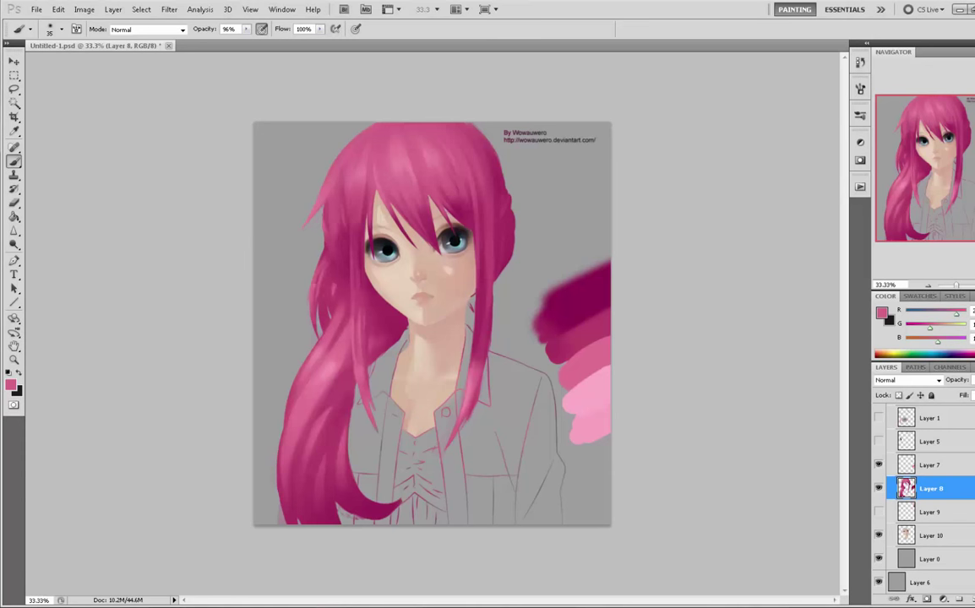
{"action": "left_click", "coordinate": [293, 258], "text": "alt"}
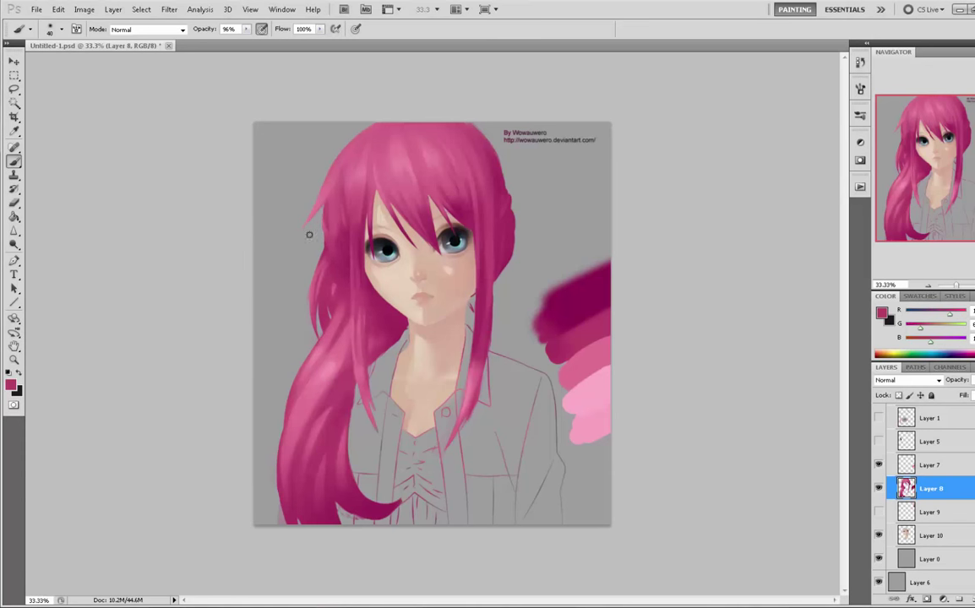
- Set the round brush to 30 px and touch up the ponytail-side temple hair with sampled pinks
{"action": "key", "text": "bracketright"}
{"action": "key", "text": "bracketright"}
{"action": "key", "text": "bracketright"}
{"action": "key", "text": "bracketright"}
{"action": "key", "text": "bracketright"}
{"action": "key", "text": "bracketright"}
{"action": "key", "text": "bracketright"}
{"action": "key", "text": "bracketright"}
{"action": "key", "text": "bracketright"}
{"action": "key", "text": "bracketright"}
{"action": "key", "text": "bracketright"}
{"action": "key", "text": "bracketleft"}
{"action": "key", "text": "bracketleft"}
{"action": "key", "text": "bracketleft"}
{"action": "key", "text": "bracketleft"}
{"action": "key", "text": "bracketleft"}
{"action": "key", "text": "bracketleft"}
{"action": "key", "text": "bracketleft"}
{"action": "key", "text": "bracketleft"}
{"action": "key", "text": "bracketleft"}
{"action": "key", "text": "bracketleft"}
{"action": "key", "text": "bracketleft"}
{"action": "key", "text": "bracketleft"}
{"action": "left_click", "coordinate": [329, 222], "text": "alt"}
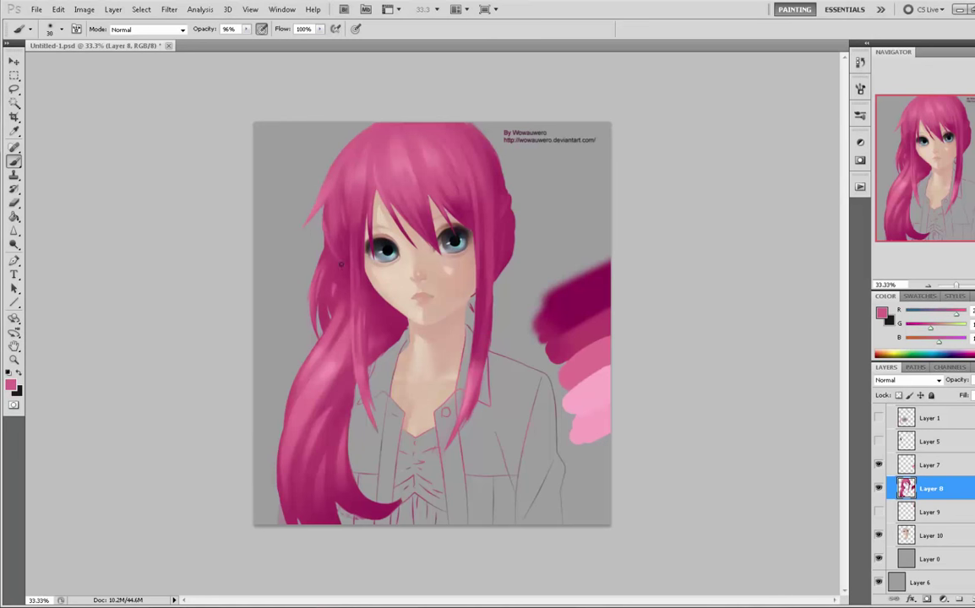
{"action": "left_click", "coordinate": [333, 212], "text": "alt"}
- Paint light highlight strands across the crown and upper fringe with sampled pinks at 30 px
{"action": "left_click", "coordinate": [455, 165], "text": "alt"}
{"action": "left_click", "coordinate": [410, 143], "text": "alt"}
{"action": "left_click", "coordinate": [407, 170], "text": "alt"}
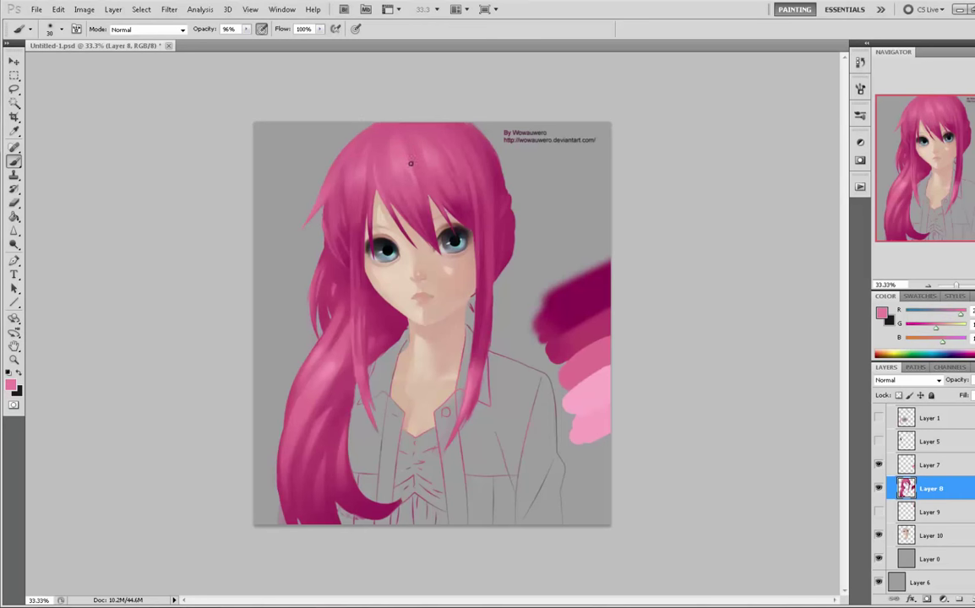
{"action": "left_click", "coordinate": [408, 163], "text": "alt"}
- Raise the brush opacity to 100%, reduce it to 20 px and paint fine strands on the ponytail-side crown and fringe
{"action": "left_click_drag", "start_coordinate": [246, 28], "coordinate": [287, 42]}
{"action": "key", "text": "bracketleft"}
{"action": "left_click", "coordinate": [370, 151], "text": "alt"}
{"action": "left_click", "coordinate": [395, 190], "text": "alt"}
{"action": "left_click", "coordinate": [349, 139], "text": "alt"}
{"action": "left_click", "coordinate": [378, 189], "text": "alt"}
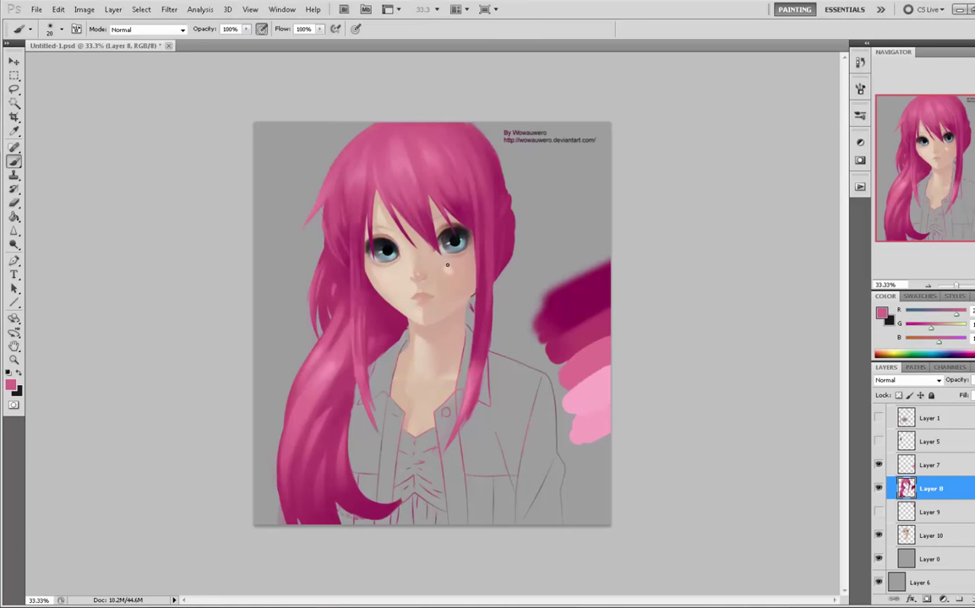
- Define the lower fringe and the parting above the ponytail-side eye with sampled mid and deep pinks at 20 px
{"action": "left_click", "coordinate": [427, 197], "text": "alt"}
{"action": "left_click", "coordinate": [410, 199], "text": "alt"}
{"action": "left_click", "coordinate": [377, 199], "text": "alt"}
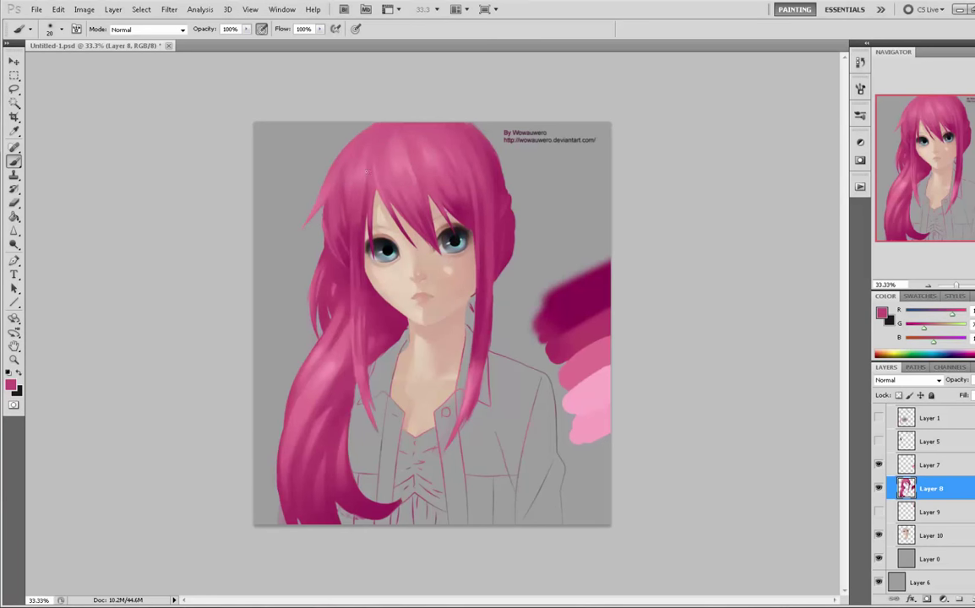
{"action": "left_click", "coordinate": [335, 174], "text": "alt"}
{"action": "left_click", "coordinate": [370, 206], "text": "alt"}
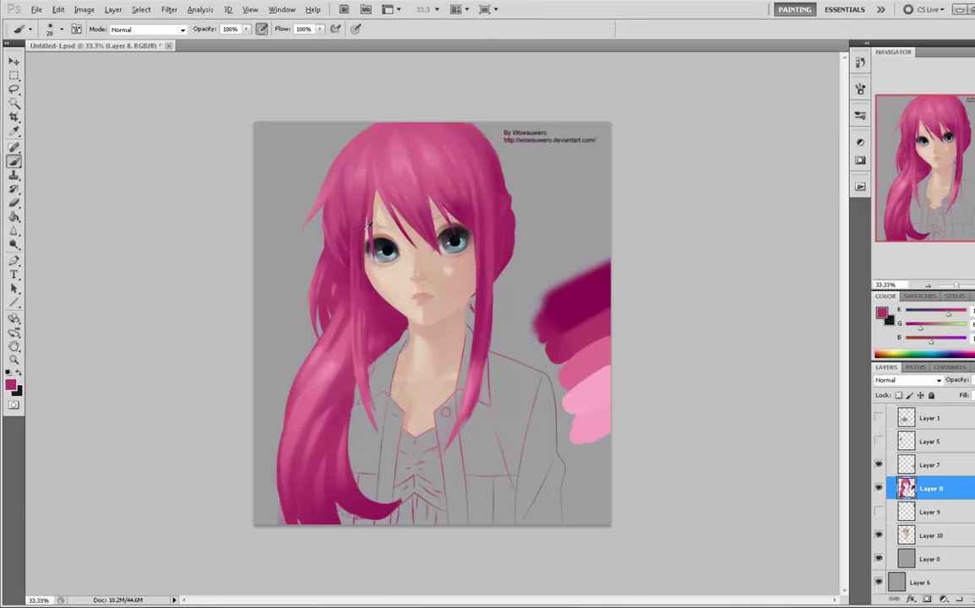
{"action": "left_click", "coordinate": [373, 214], "text": "alt"}
- Refine fine strands in the fringe and far-side crown at 20 px with deep magenta and sampled lighter pinks
{"action": "left_click", "coordinate": [580, 297], "text": "alt"}
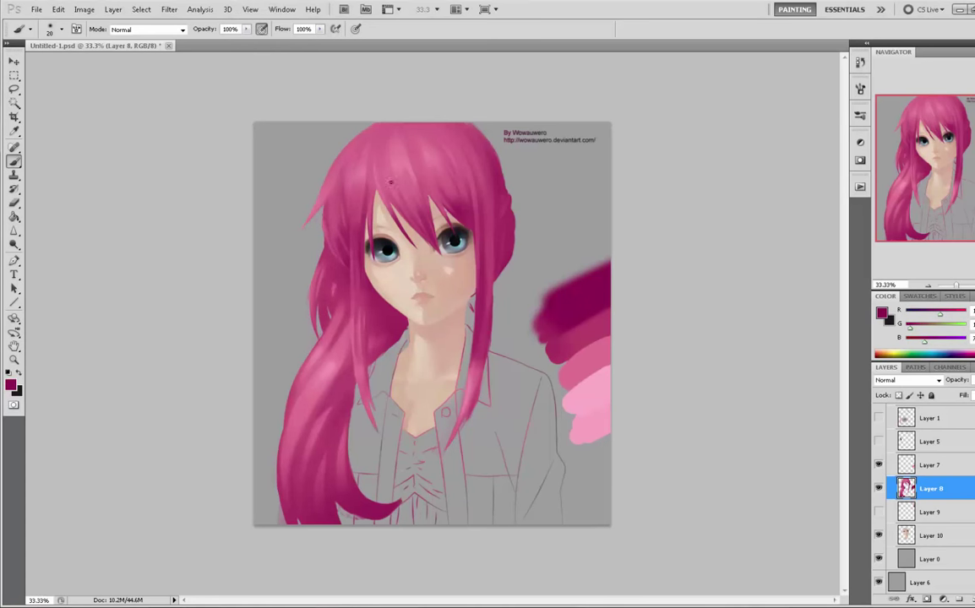
{"action": "left_click", "coordinate": [385, 187], "text": "alt"}
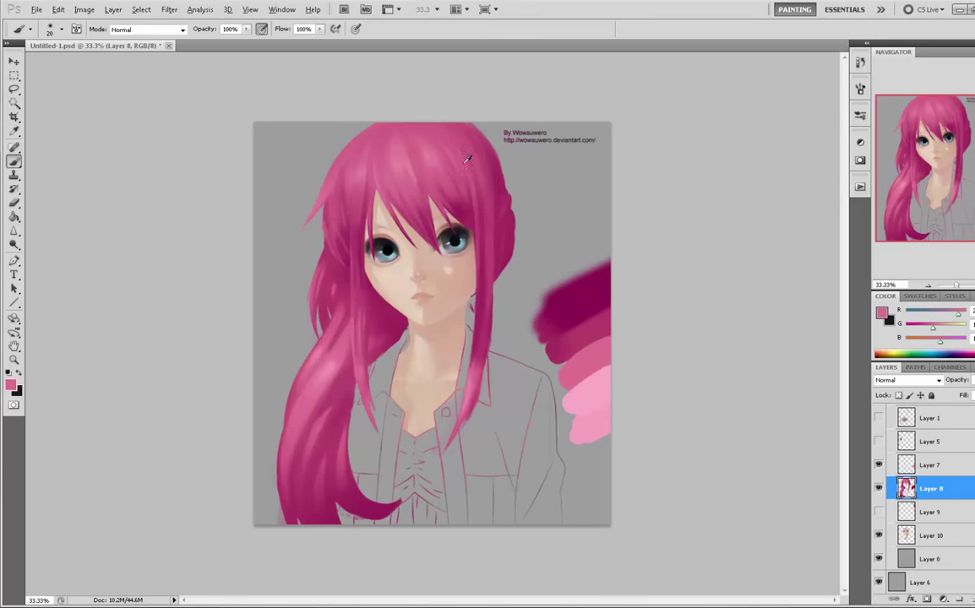
{"action": "left_click", "coordinate": [484, 234], "text": "alt"}
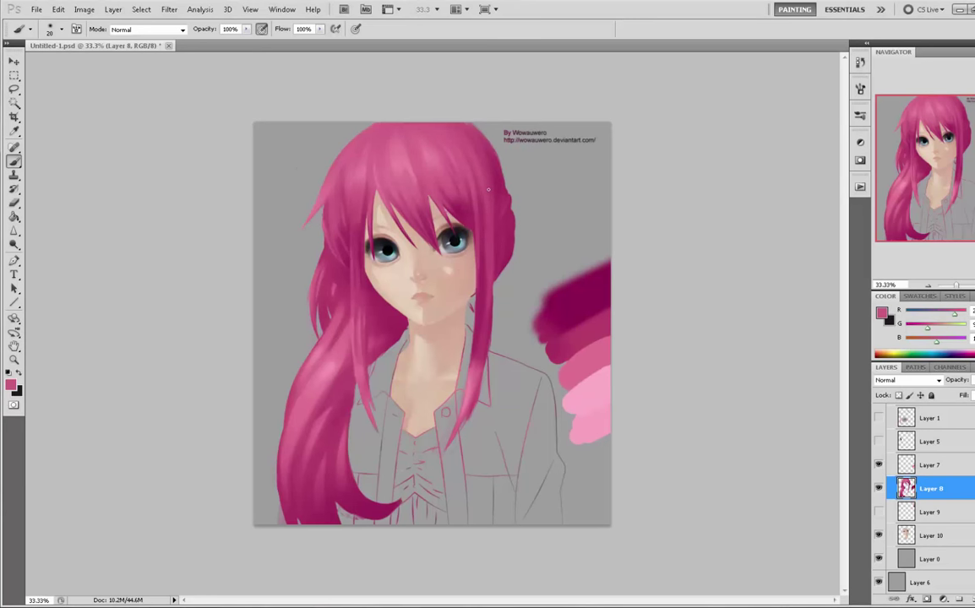
{"action": "left_click", "coordinate": [484, 187], "text": "alt"}
- Try painting strands down the upper ponytail with sampled pinks, enlarging the soft round brush to 40 px
{"action": "left_click", "coordinate": [322, 257], "text": "alt"}
{"action": "left_click", "coordinate": [336, 335], "text": "alt"}
{"action": "left_click_drag", "start_coordinate": [326, 351], "coordinate": [304, 393]}
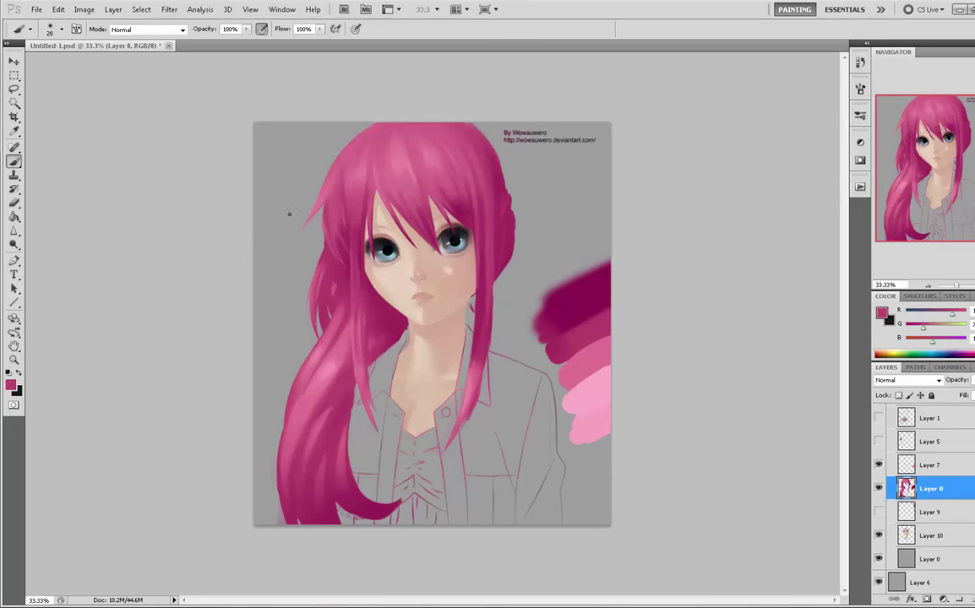
{"action": "key", "text": "bracketright"}
{"action": "key", "text": "bracketright"}
{"action": "key", "text": "bracketright"}
{"action": "key", "text": "ctrl+z"}
{"action": "left_click", "coordinate": [340, 335], "text": "alt"}
{"action": "left_click_drag", "start_coordinate": [325, 351], "coordinate": [289, 428]}
{"action": "key", "text": "ctrl+z"}
{"action": "left_click_drag", "start_coordinate": [331, 349], "coordinate": [299, 432]}
{"action": "key", "text": "ctrl+z"}
- Choose the irregular 175 px brush tip, reduce it to 70 px and undo the test strokes
{"action": "right_click", "coordinate": [322, 347]}
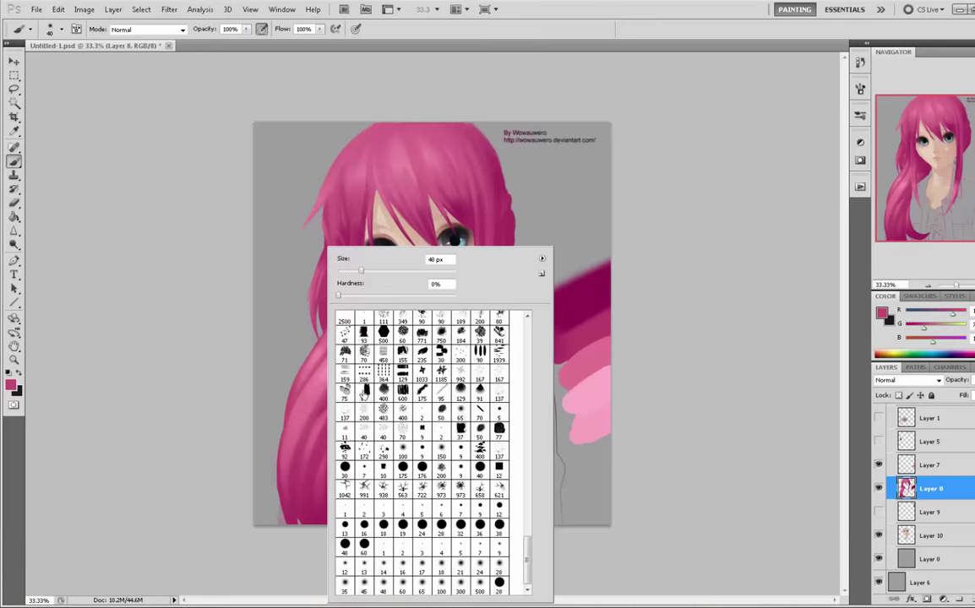
{"action": "left_click", "coordinate": [364, 389]}
{"action": "left_click", "coordinate": [421, 391]}
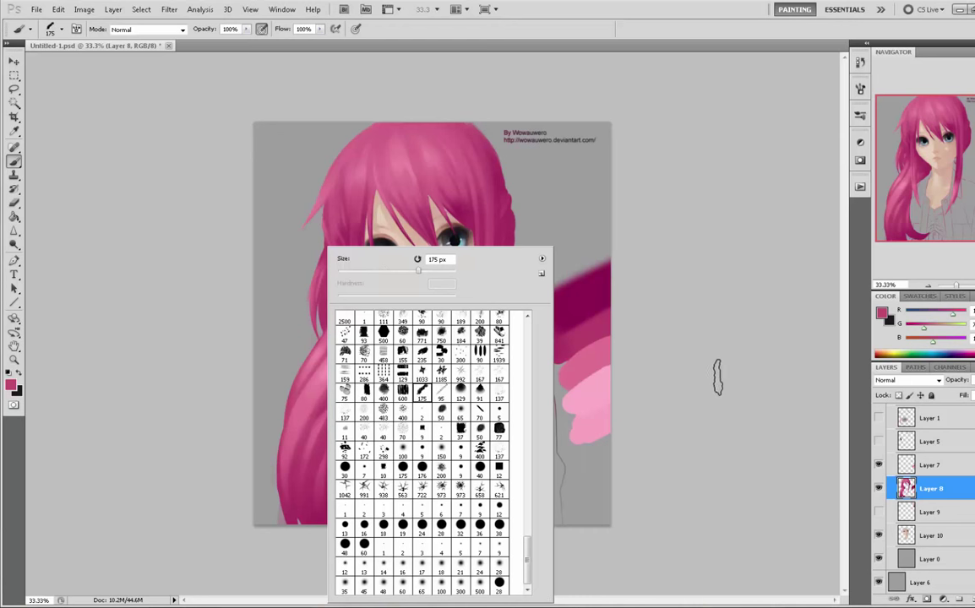
{"action": "left_click", "coordinate": [718, 377]}
{"action": "key", "text": "bracketleft"}
{"action": "key", "text": "bracketleft"}
{"action": "key", "text": "bracketleft"}
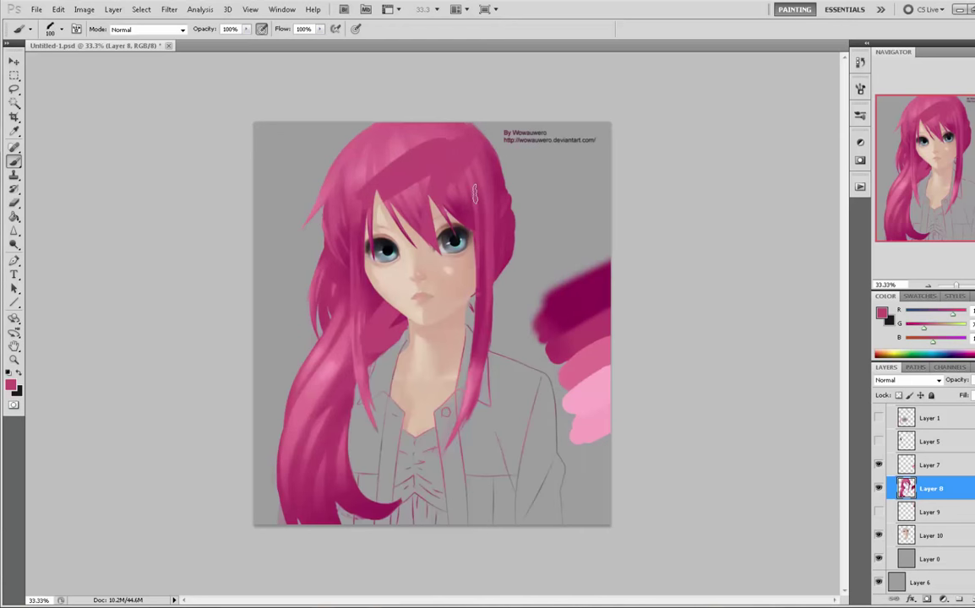
{"action": "key", "text": "bracketleft"}
{"action": "key", "text": "bracketleft"}
{"action": "key", "text": "bracketleft"}
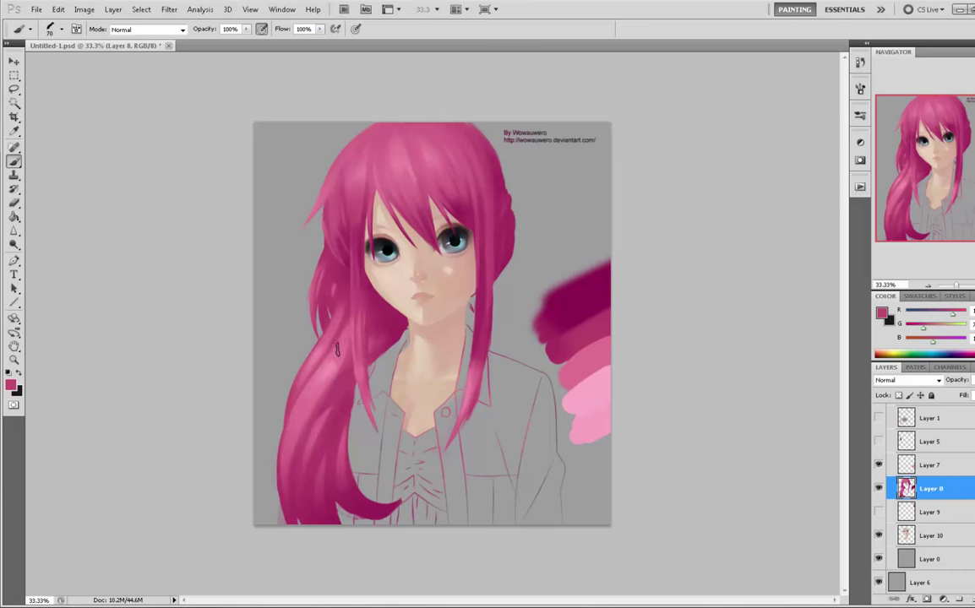
{"action": "key", "text": "ctrl+z"}
- Reduce the brush to 45 px and refine the hair edge beside the far-side lock with sampled pinks
{"action": "left_click", "coordinate": [354, 356], "text": "alt"}
{"action": "key", "text": "bracketleft"}
{"action": "key", "text": "bracketleft"}
{"action": "key", "text": "bracketleft"}
{"action": "left_click", "coordinate": [502, 242], "text": "alt"}
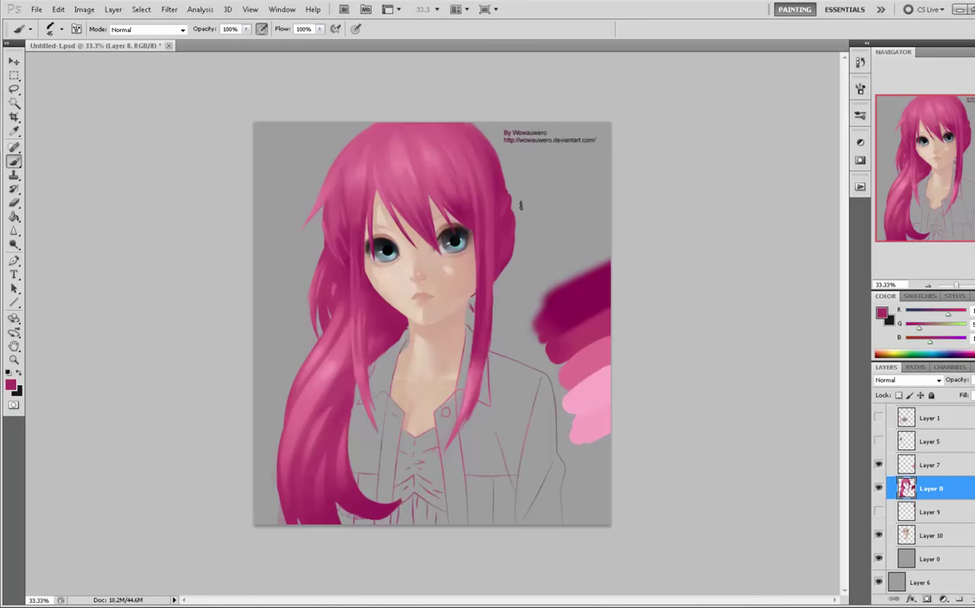
{"action": "left_click", "coordinate": [485, 196], "text": "alt"}
{"action": "mouse_move", "coordinate": [499, 255]}
{"action": "left_mouse_down"}
{"action": "mouse_move", "coordinate": [516, 226]}
{"action": "mouse_move", "coordinate": [509, 199]}
{"action": "mouse_move", "coordinate": [500, 265]}
{"action": "left_mouse_up"}
{"action": "left_click_drag", "start_coordinate": [514, 221], "coordinate": [501, 259]}
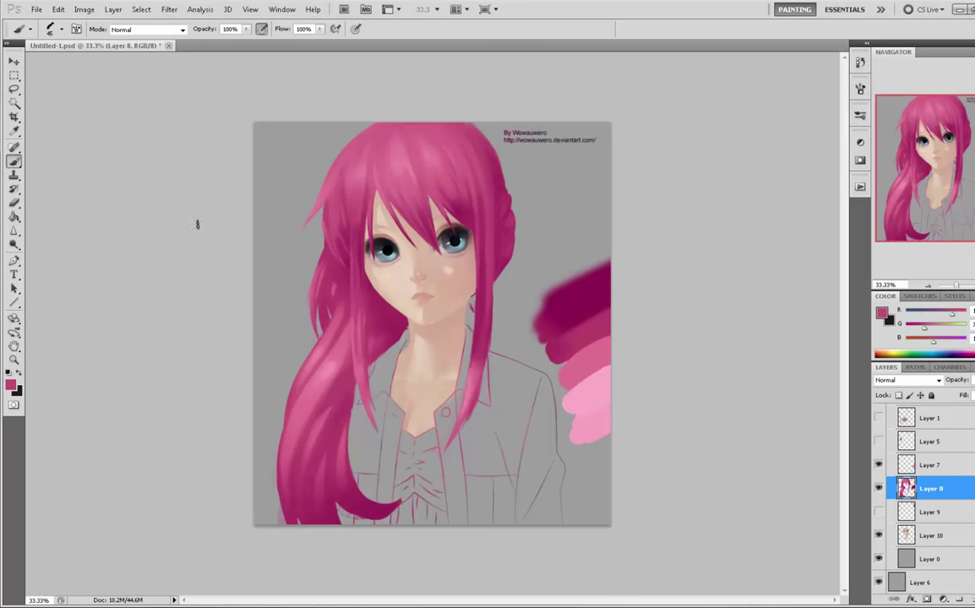
- Paint long strands along the ponytail's outer edge with a sampled mid pink
{"action": "left_click", "coordinate": [288, 469], "text": "alt"}
{"action": "left_click", "coordinate": [274, 455], "text": "alt"}
{"action": "left_click", "coordinate": [286, 463], "text": "alt"}
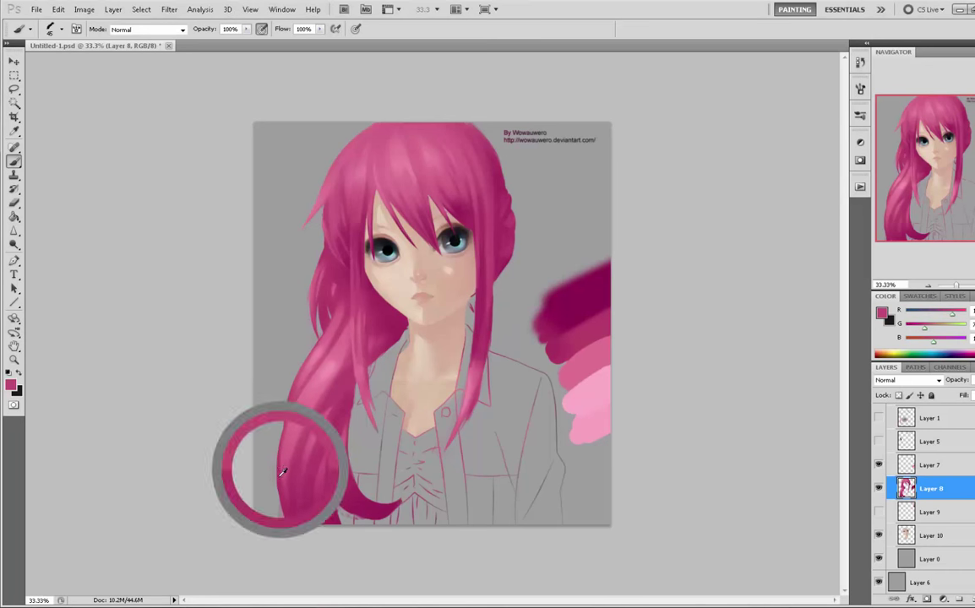
{"action": "mouse_move", "coordinate": [291, 444]}
{"action": "left_mouse_down"}
{"action": "mouse_move", "coordinate": [312, 385]}
{"action": "mouse_move", "coordinate": [306, 401]}
{"action": "left_mouse_up"}
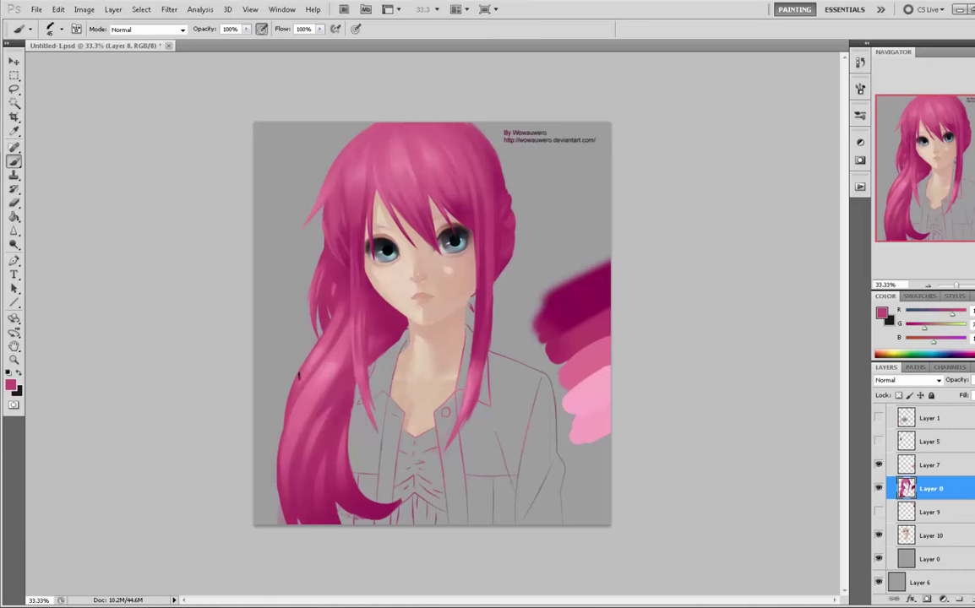
{"action": "left_click_drag", "start_coordinate": [285, 486], "coordinate": [291, 310]}
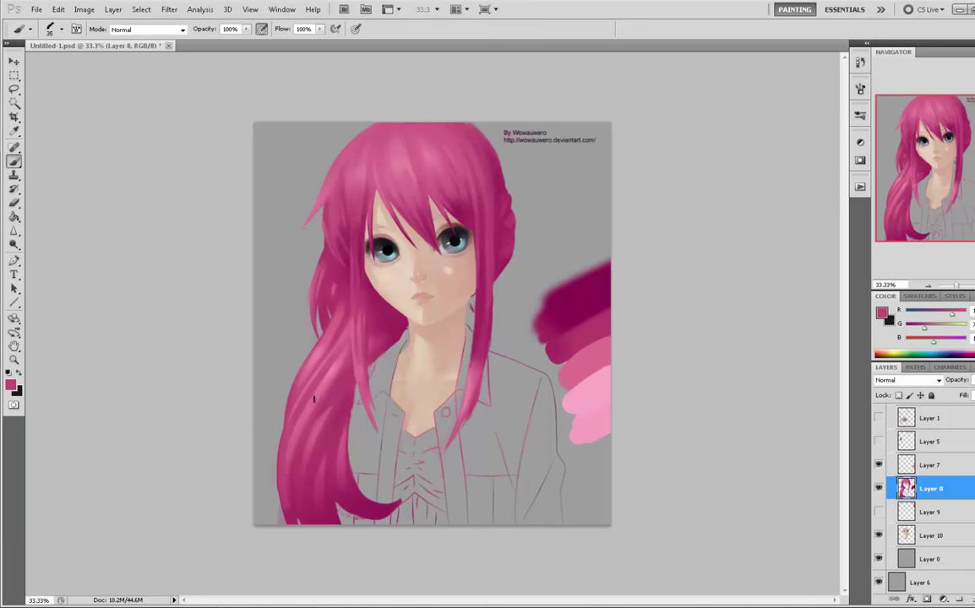
- Paint lighter strands down the middle of the ponytail with sampled pinks, starting at 35 px
{"action": "left_click", "coordinate": [321, 369], "text": "alt"}
{"action": "left_click", "coordinate": [314, 290], "text": "alt"}
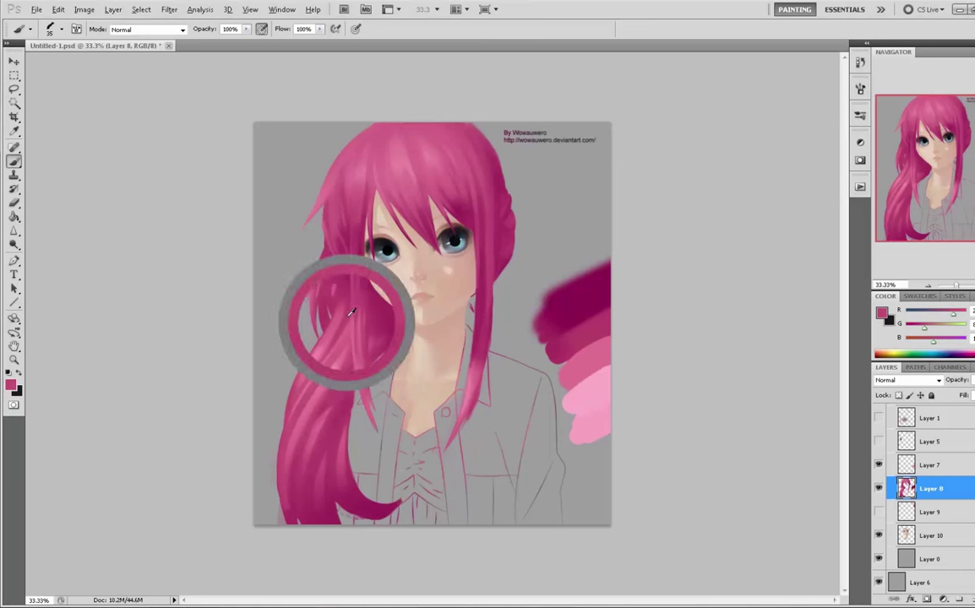
{"action": "left_click", "coordinate": [322, 374], "text": "alt"}
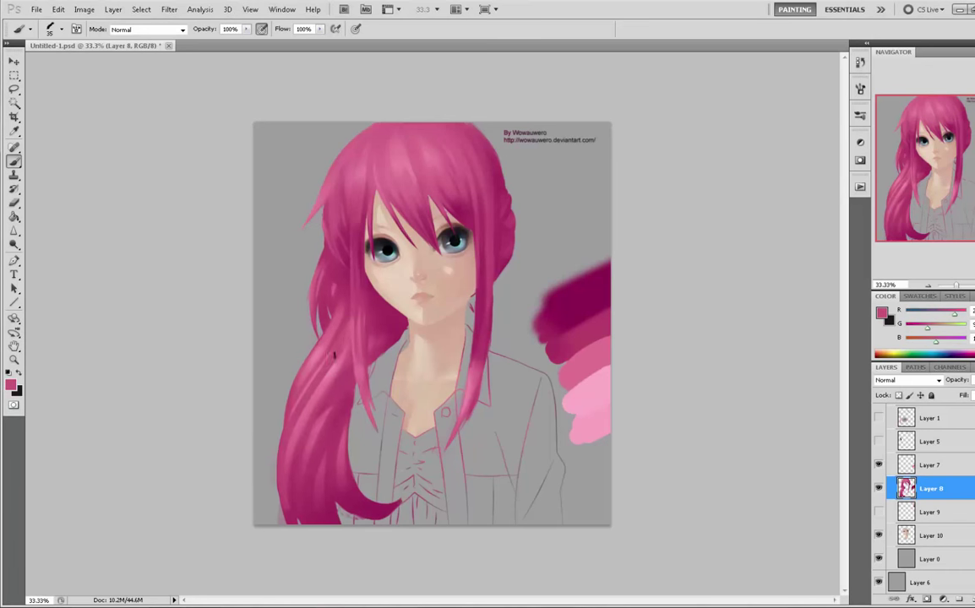
{"action": "left_click_drag", "start_coordinate": [335, 366], "coordinate": [293, 504]}
{"action": "left_click", "coordinate": [300, 418], "text": "alt"}
{"action": "left_click_drag", "start_coordinate": [311, 411], "coordinate": [286, 463]}
- Add fine light and dark strands through the ponytail at 20 px with sampled pinks
{"action": "left_click", "coordinate": [293, 494], "text": "alt"}
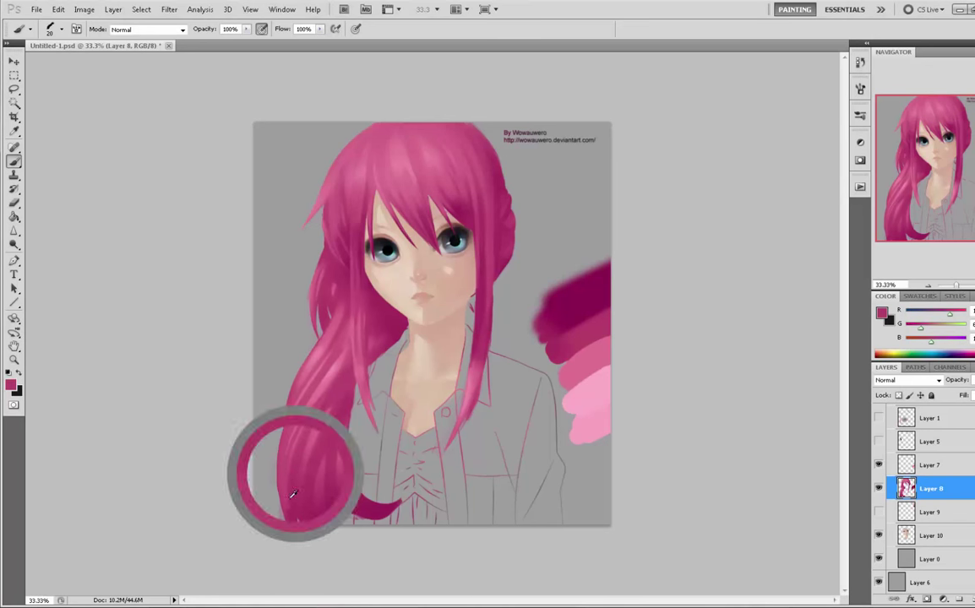
{"action": "left_click", "coordinate": [328, 341], "text": "alt"}
{"action": "left_click", "coordinate": [324, 329], "text": "alt"}
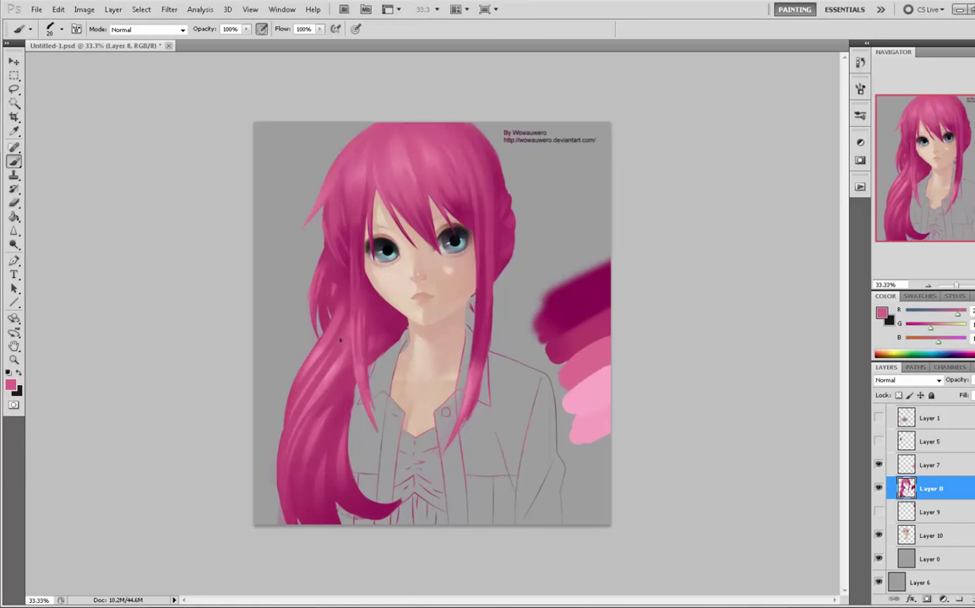
{"action": "left_click", "coordinate": [333, 372], "text": "alt"}
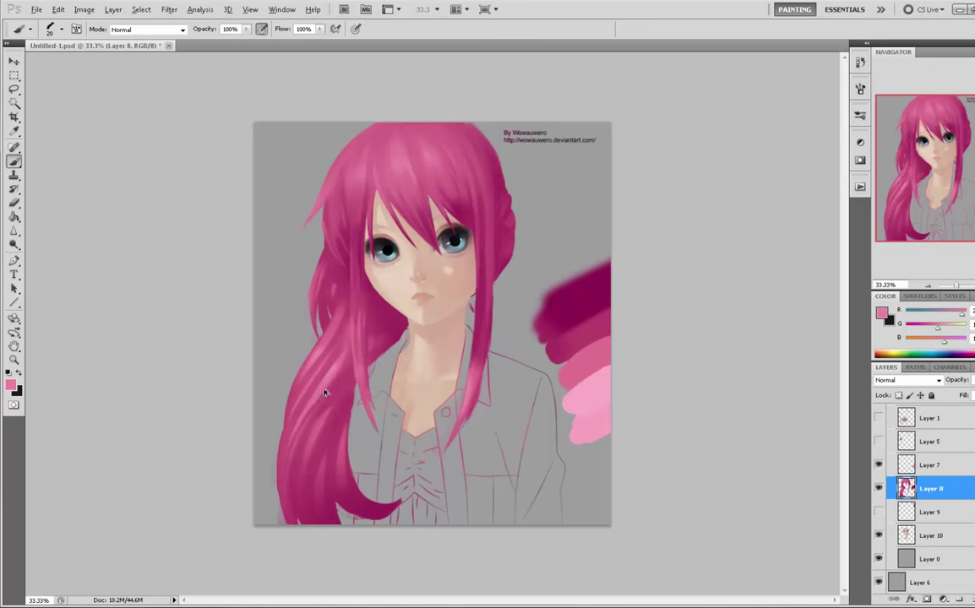
{"action": "left_click", "coordinate": [316, 395], "text": "alt"}
{"action": "key", "text": "ctrl+z"}
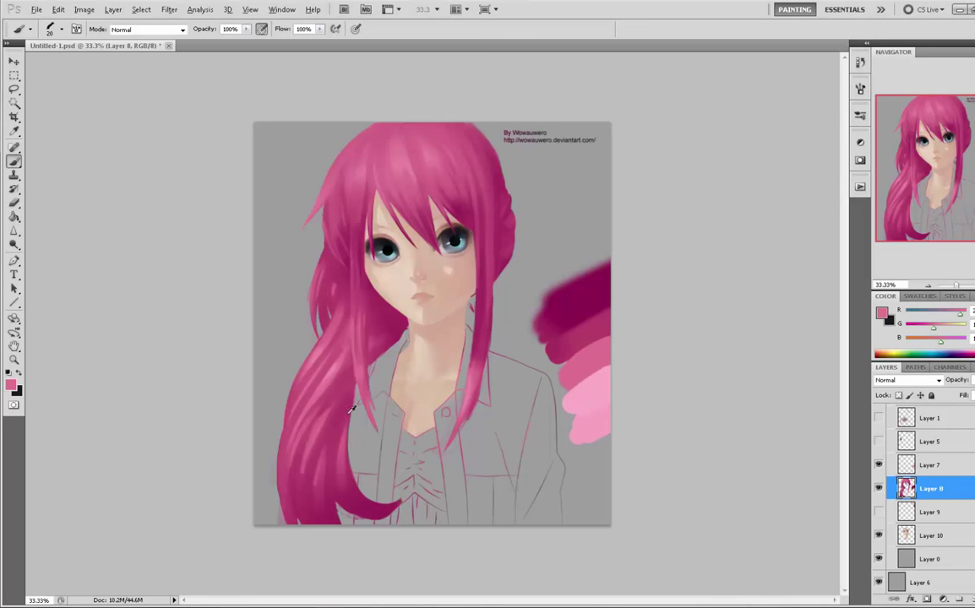
{"action": "left_click", "coordinate": [320, 393], "text": "alt"}
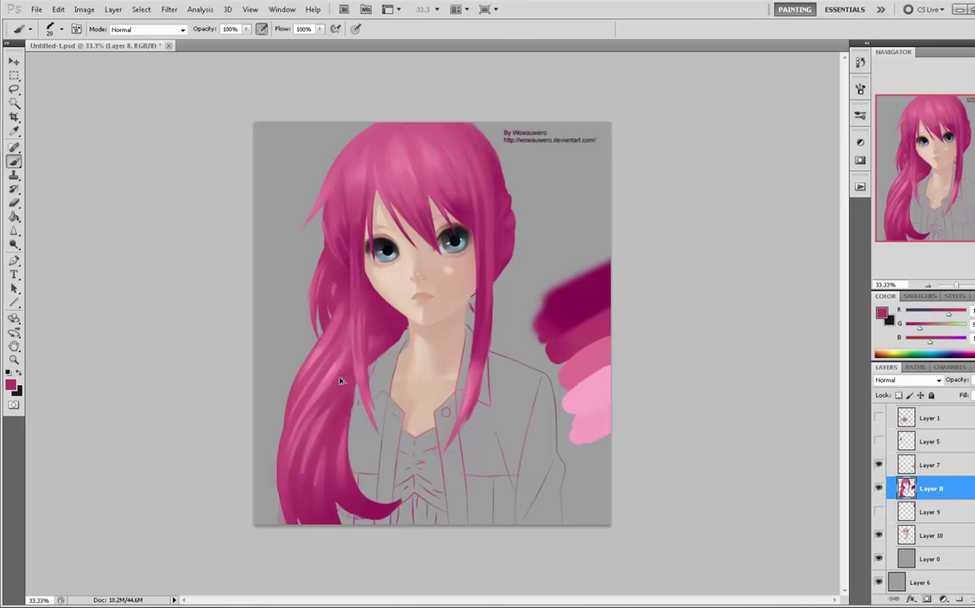
{"action": "left_click_drag", "start_coordinate": [293, 405], "coordinate": [283, 438]}
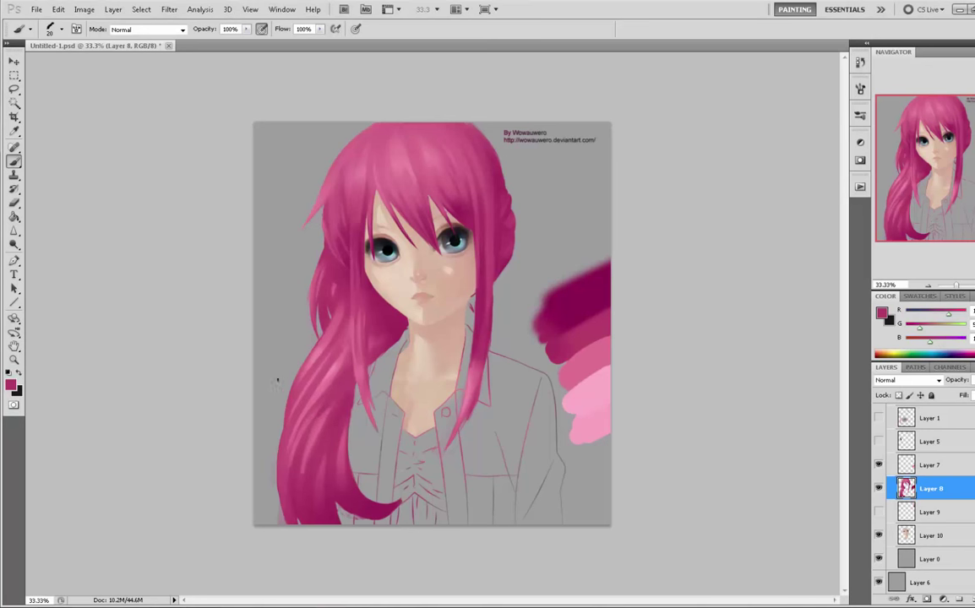
- Blend the ponytail strands with the Smudge tool at 60 px and 62% strength
{"action": "right_click", "coordinate": [14, 243]}
{"action": "right_click", "coordinate": [14, 230]}
{"action": "left_click", "coordinate": [51, 238]}
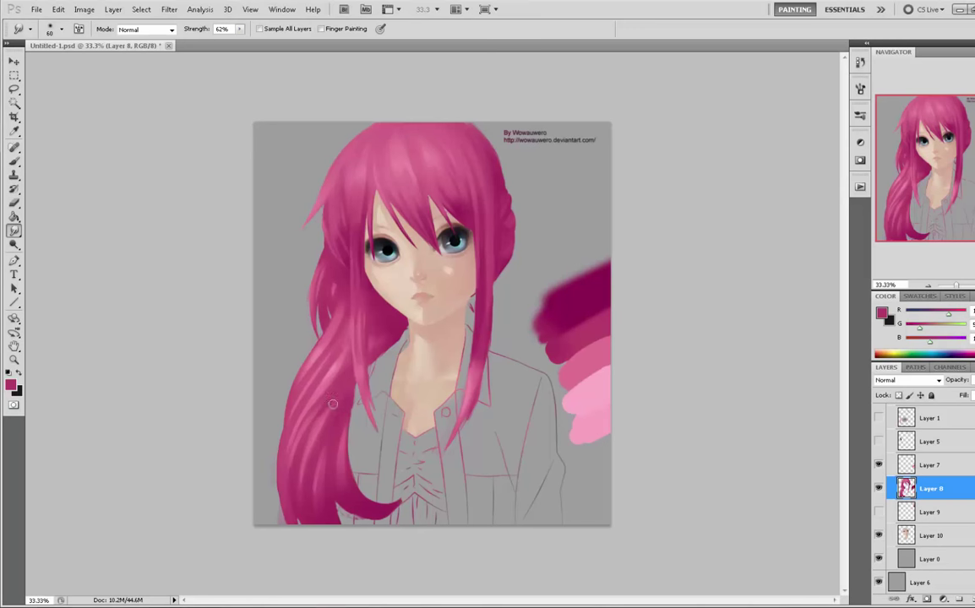
{"action": "key", "text": "v"}
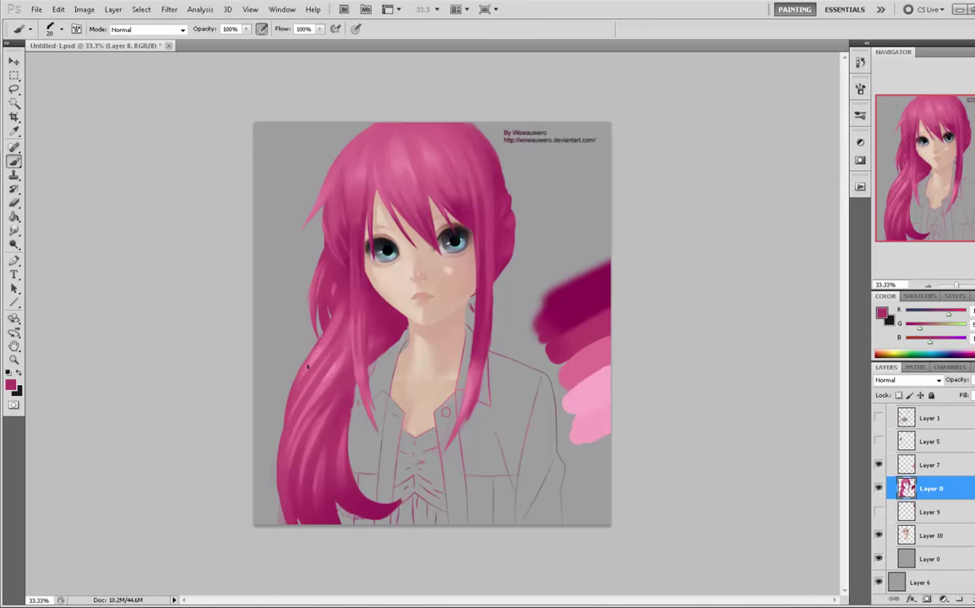
{"action": "key", "text": "ctrl+a"}
{"action": "left_click_drag", "start_coordinate": [352, 324], "coordinate": [353, 323]}
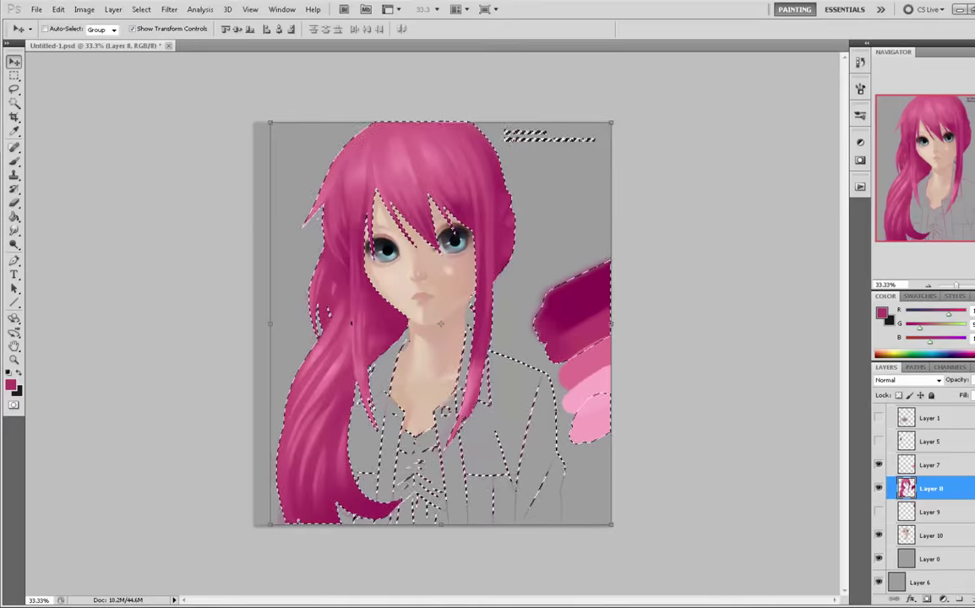
{"action": "left_click_drag", "start_coordinate": [435, 295], "coordinate": [452, 295]}
{"action": "key", "text": "ctrl+z"}
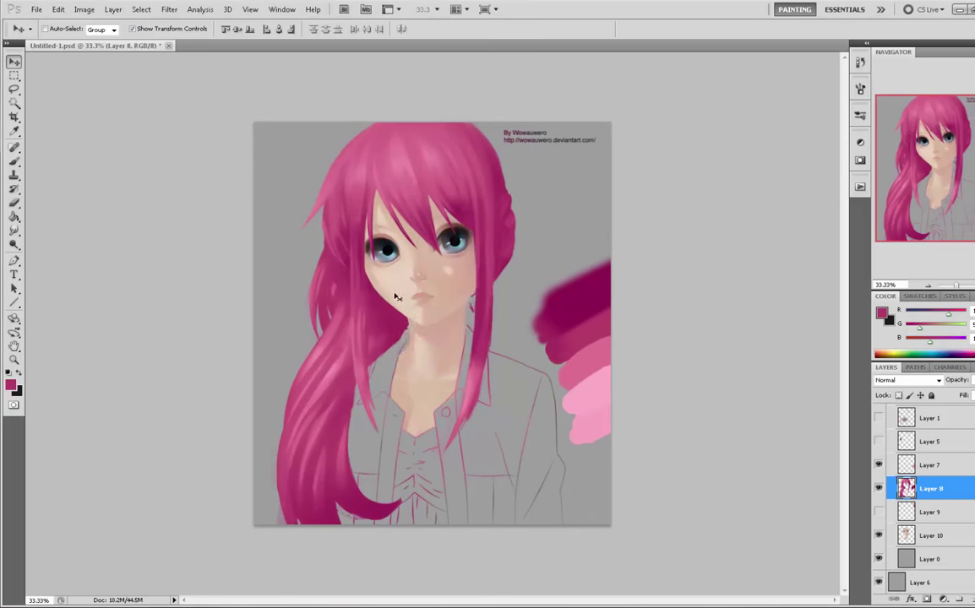
{"action": "right_click", "coordinate": [393, 294]}
{"action": "left_click", "coordinate": [658, 349]}
- Switch to a soft round brush tip and enlarge it to 900 px
{"action": "key", "text": "b"}
{"action": "right_click", "coordinate": [386, 297]}
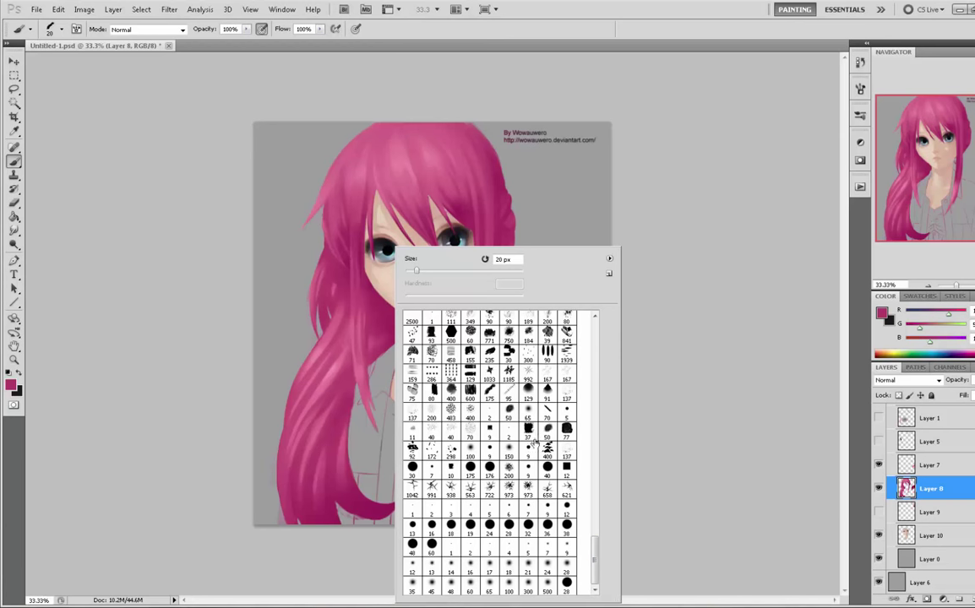
{"action": "left_click", "coordinate": [533, 413]}
{"action": "left_click", "coordinate": [716, 407]}
{"action": "key", "text": "bracketright"}
{"action": "key", "text": "bracketright"}
{"action": "key", "text": "bracketright"}
{"action": "key", "text": "bracketright"}
{"action": "key", "text": "bracketright"}
{"action": "key", "text": "bracketright"}
{"action": "key", "text": "bracketright"}
{"action": "key", "text": "bracketright"}
{"action": "key", "text": "bracketright"}
{"action": "key", "text": "bracketright"}
{"action": "key", "text": "bracketright"}
{"action": "key", "text": "bracketright"}
{"action": "key", "text": "bracketright"}
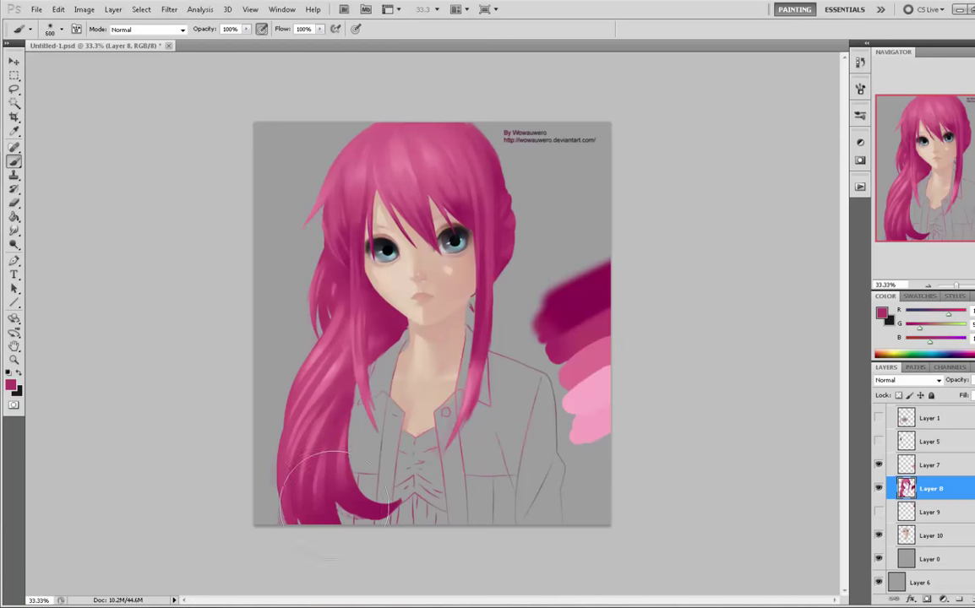
{"action": "key", "text": "bracketright"}
{"action": "key", "text": "bracketright"}
{"action": "key", "text": "bracketright"}
- Darken the lower ponytail with a soft 900 px stroke in the deep magenta swatch colour
{"action": "key", "text": "ctrl+a"}
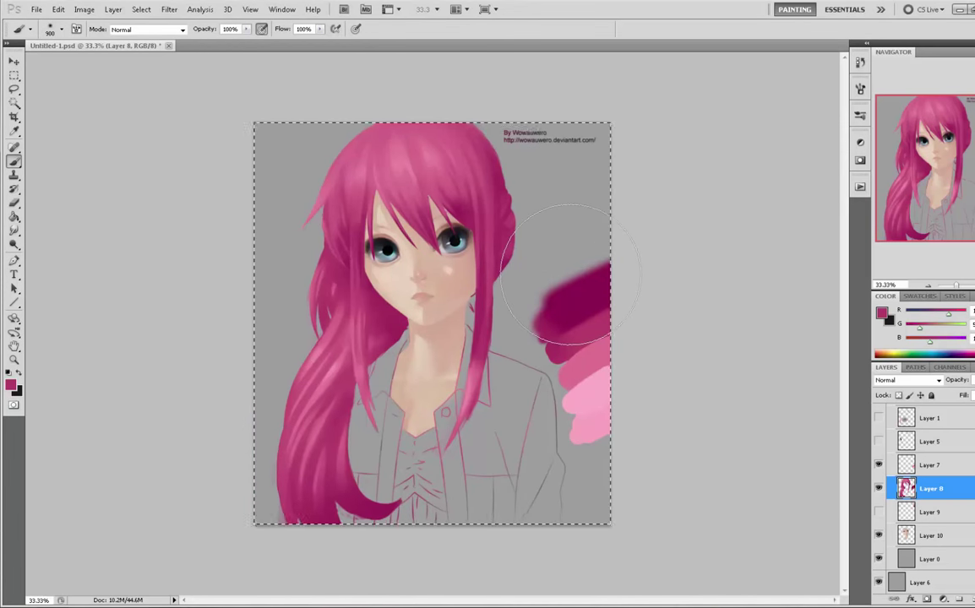
{"action": "key", "text": "ctrl+Up"}
{"action": "key", "text": "ctrl+Down"}
{"action": "key", "text": "ctrl+d"}
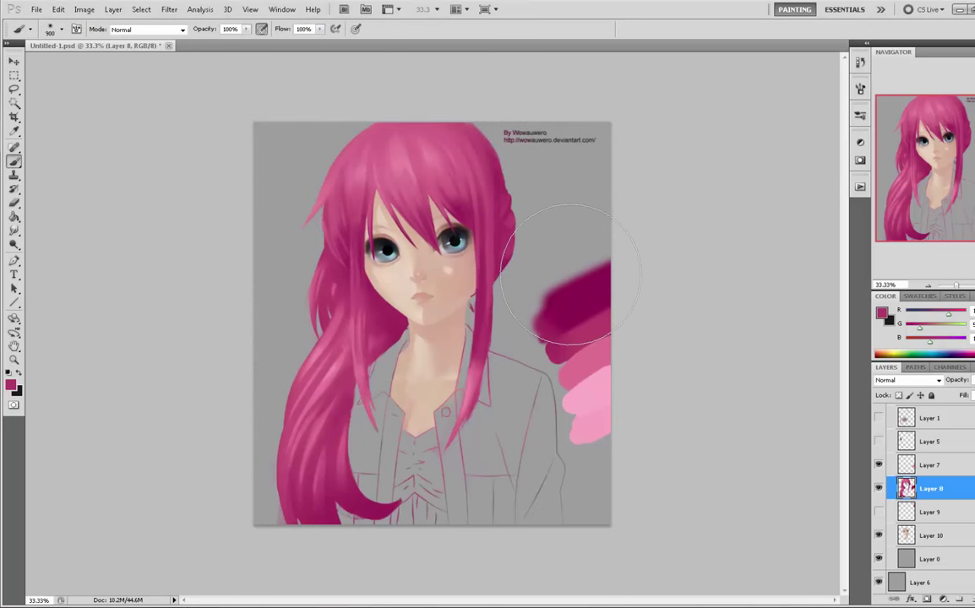
{"action": "left_click", "coordinate": [574, 316], "text": "alt"}
{"action": "left_click_drag", "start_coordinate": [380, 520], "coordinate": [257, 408]}
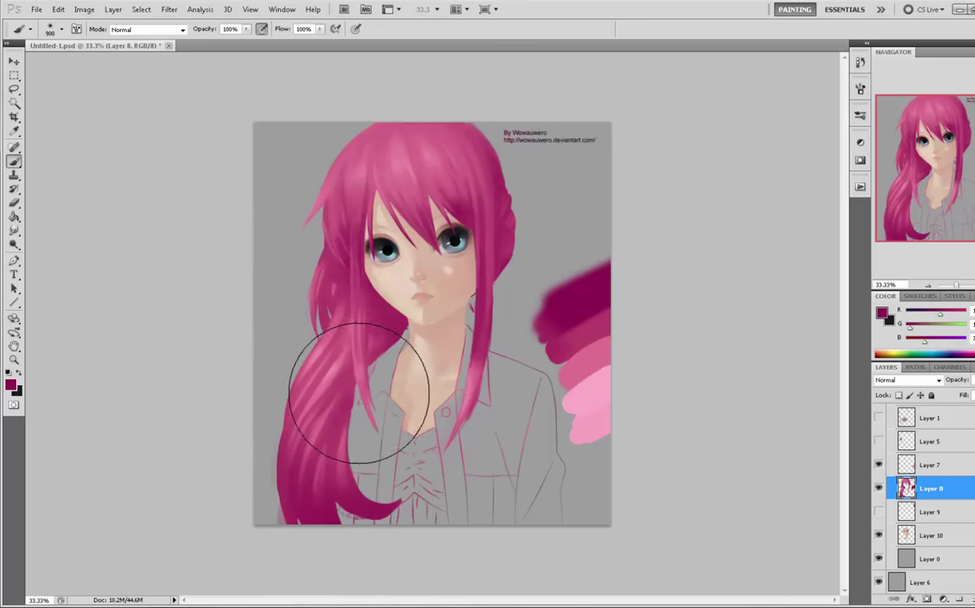
- Shade the upper ponytail and the lock beside it with a sampled mid pink, reducing the brush to 250 px
{"action": "left_click", "coordinate": [309, 272], "text": "alt"}
{"action": "key", "text": "bracketleft"}
{"action": "key", "text": "bracketleft"}
{"action": "key", "text": "bracketleft"}
{"action": "key", "text": "bracketleft"}
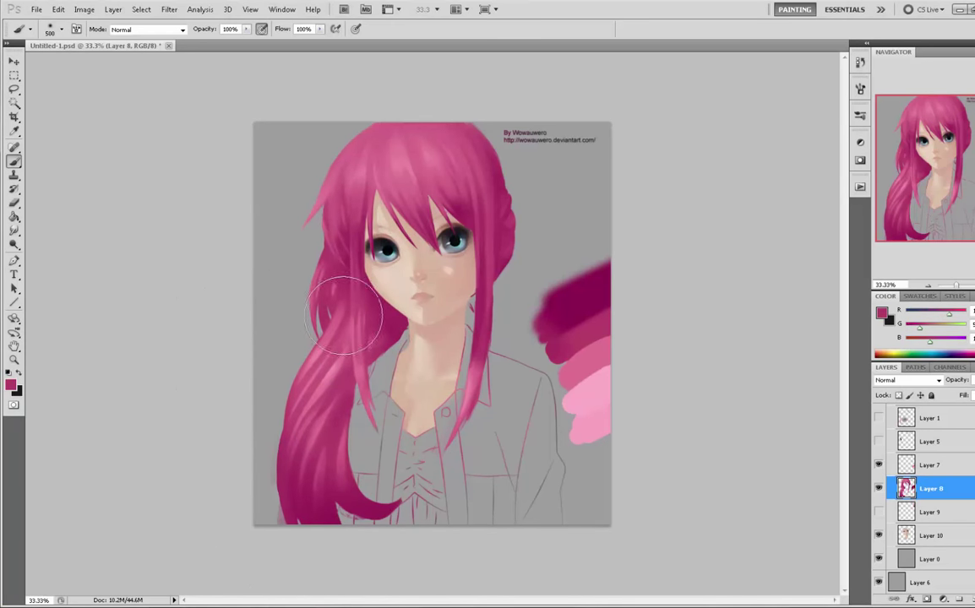
{"action": "key", "text": "bracketleft"}
{"action": "key", "text": "bracketleft"}
{"action": "key", "text": "bracketleft"}
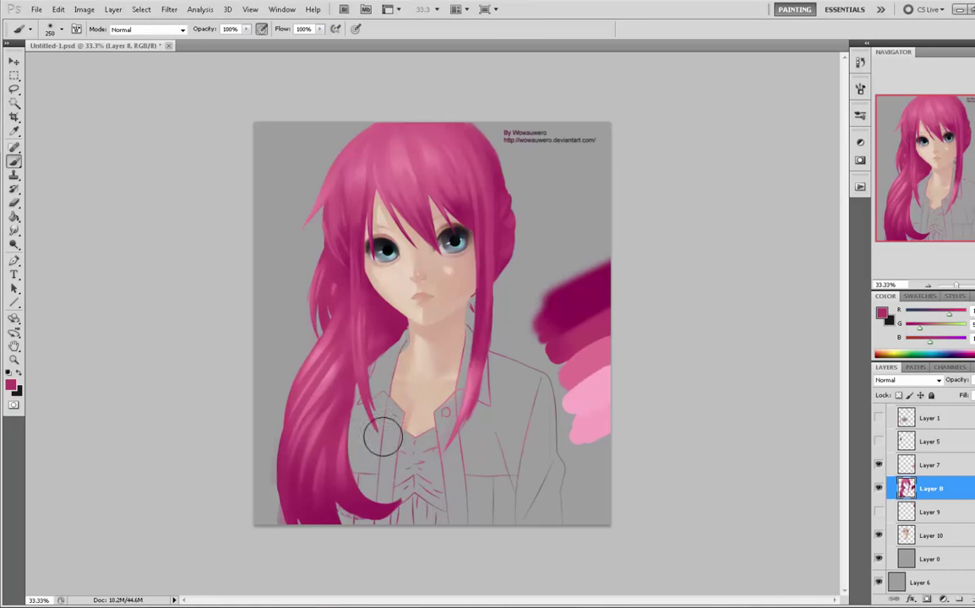
- Try brushing a sampled light pink over the ponytail-side lock at 250 px
{"action": "left_click", "coordinate": [470, 389], "text": "alt"}
{"action": "left_click_drag", "start_coordinate": [356, 334], "coordinate": [359, 370]}
{"action": "left_click_drag", "start_coordinate": [359, 277], "coordinate": [360, 352]}
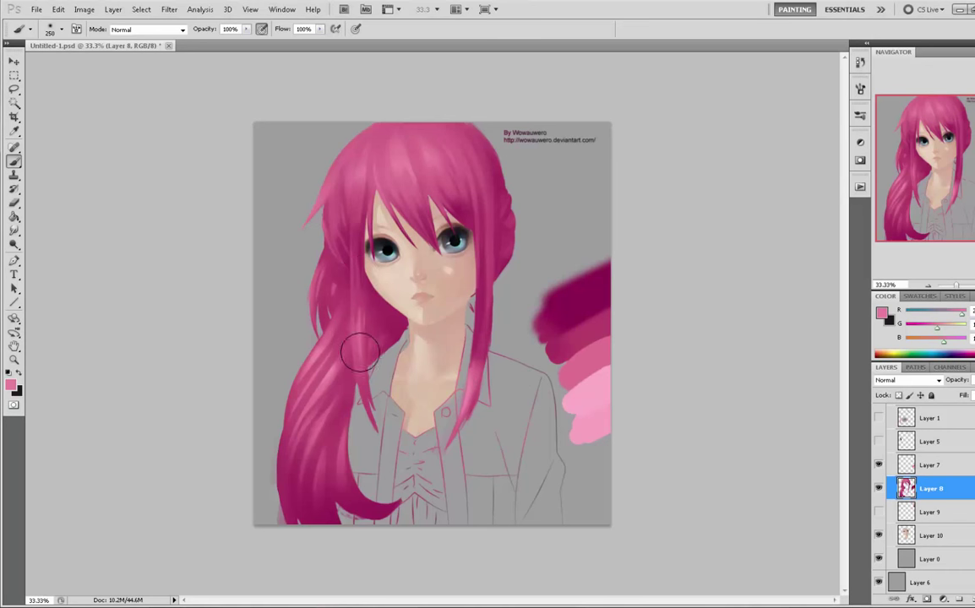
{"action": "key", "text": "ctrl+z"}
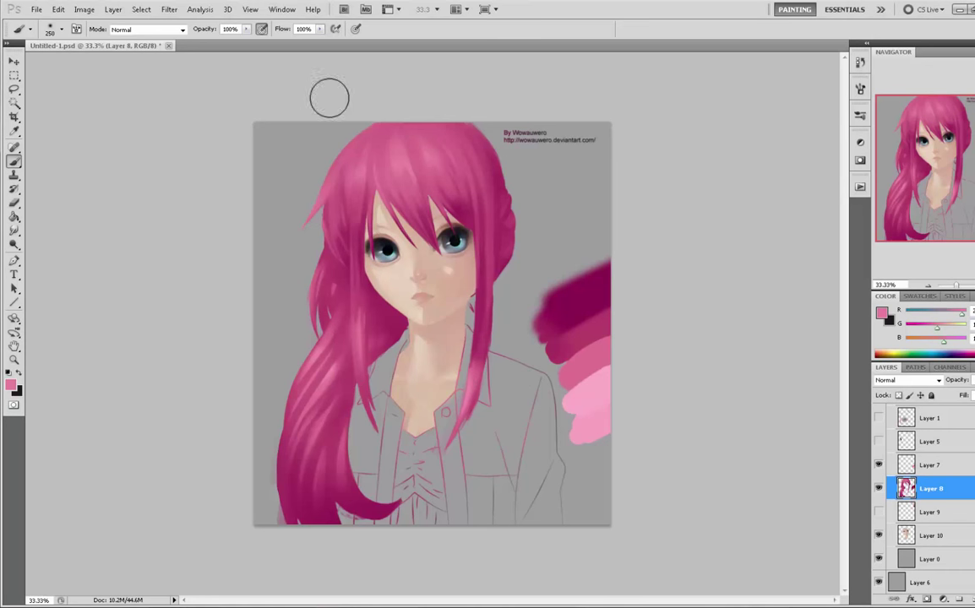
- Soften the lock beside the upper ponytail with a sampled dark pink, enlarging the brush to 500 px
{"action": "left_click", "coordinate": [352, 304], "text": "alt"}
{"action": "key", "text": "bracketleft"}
{"action": "key", "text": "bracketleft"}
{"action": "key", "text": "bracketleft"}
{"action": "key", "text": "bracketleft"}
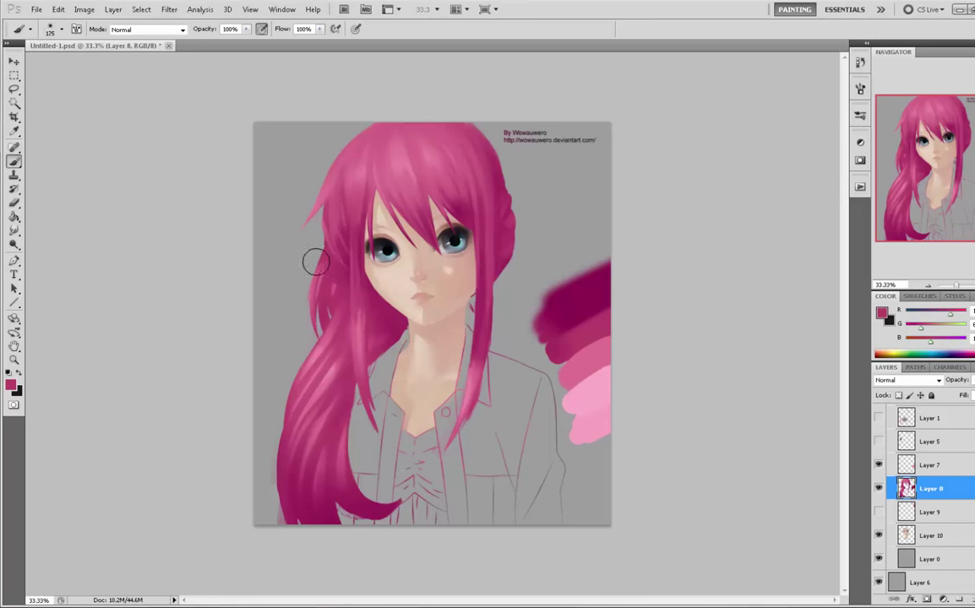
{"action": "key", "text": "bracketright"}
{"action": "key", "text": "bracketright"}
{"action": "key", "text": "bracketright"}
{"action": "key", "text": "bracketright"}
{"action": "key", "text": "bracketright"}
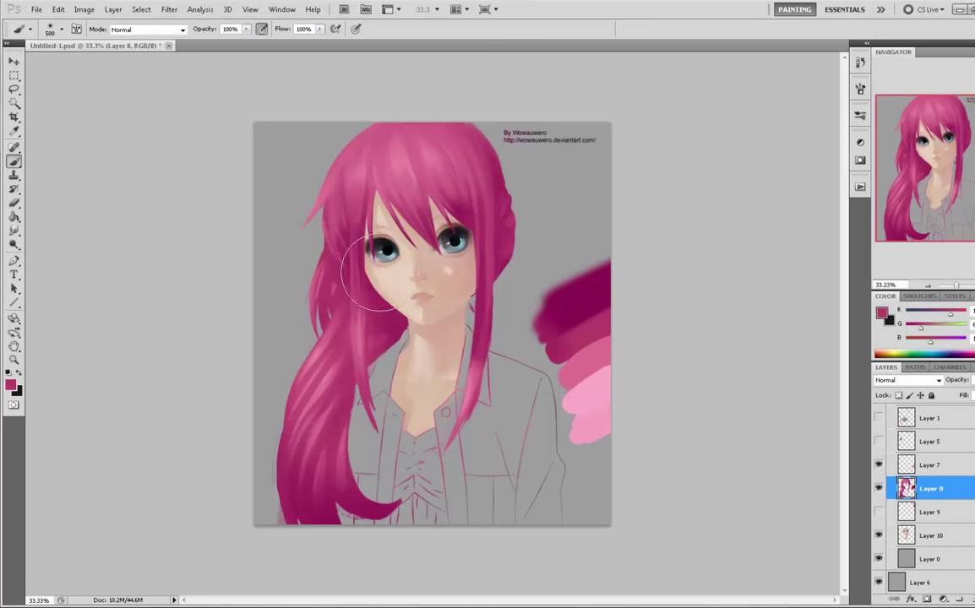
- Sample the light pink swatch beside the portrait and reduce the brush to 250 px
{"action": "left_click", "coordinate": [595, 427], "text": "alt"}
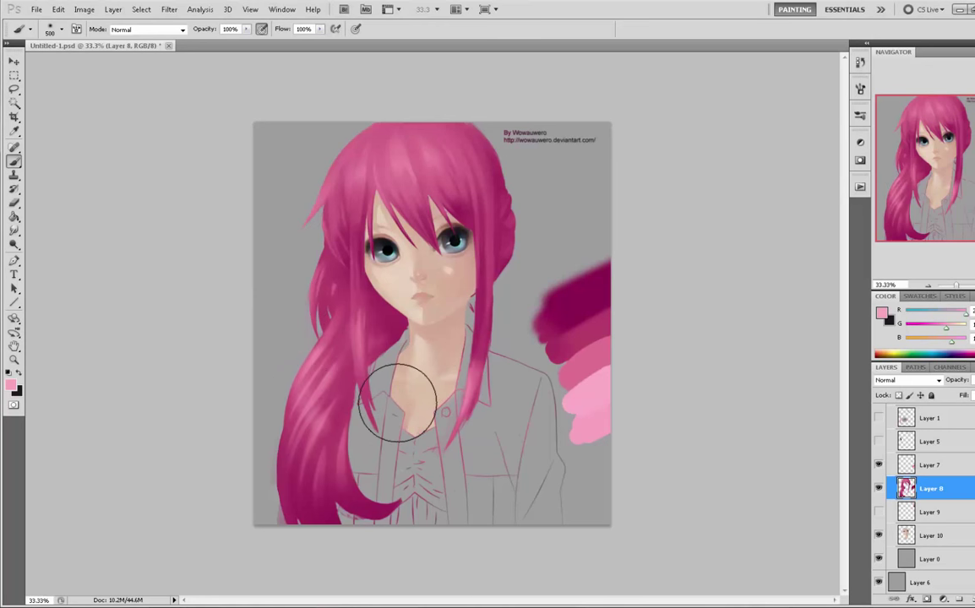
{"action": "key", "text": "bracketleft"}
{"action": "key", "text": "bracketleft"}
{"action": "key", "text": "bracketleft"}
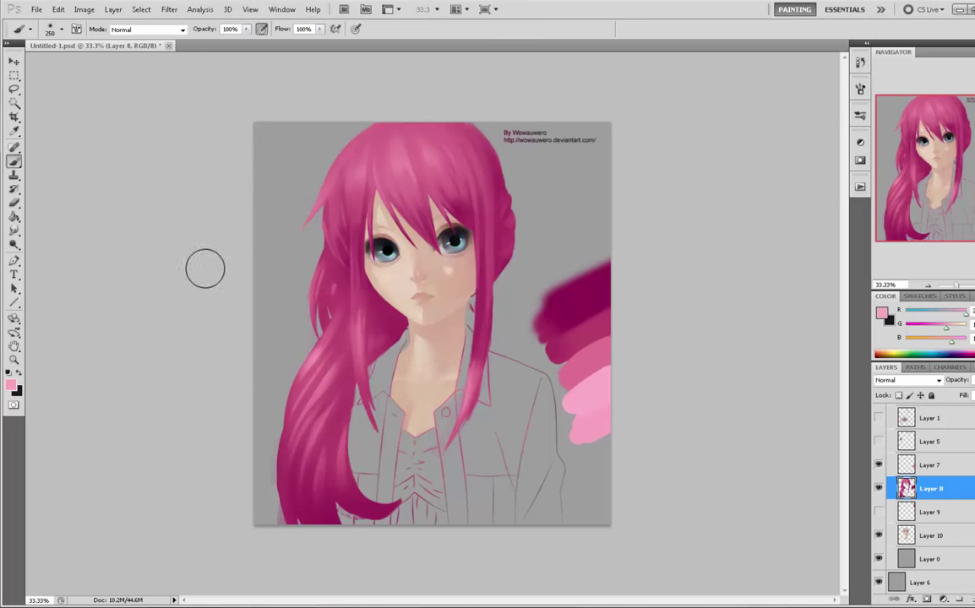
- Switch to the Dodge tool and try lightening the top of the ponytail in the Highlights range at 500 px
{"action": "left_click", "coordinate": [13, 244]}
{"action": "left_click", "coordinate": [41, 246]}
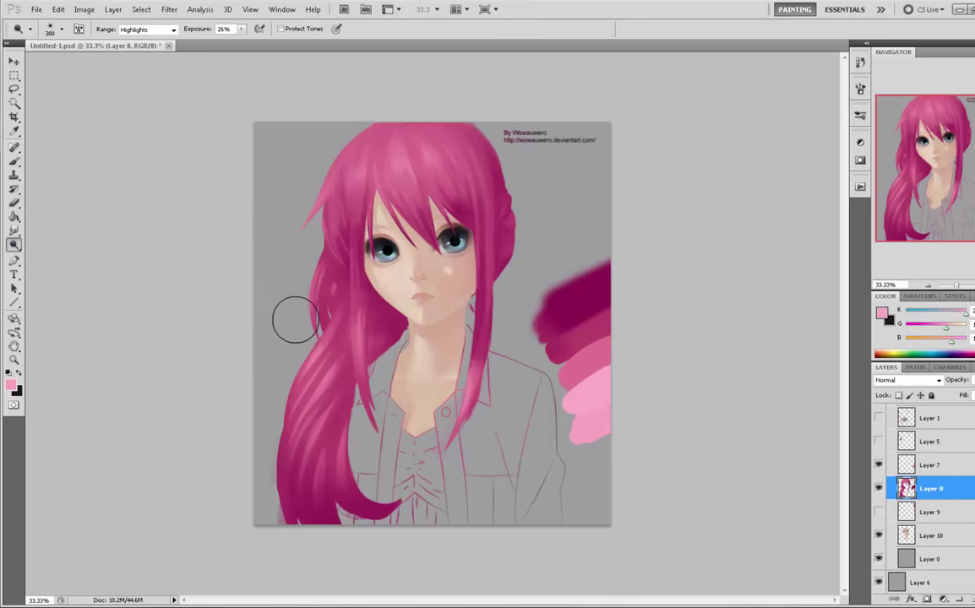
{"action": "key", "text": "bracketright"}
{"action": "key", "text": "bracketright"}
{"action": "mouse_move", "coordinate": [311, 352]}
{"action": "left_mouse_down"}
{"action": "mouse_move", "coordinate": [333, 452]}
{"action": "mouse_move", "coordinate": [373, 448]}
{"action": "mouse_move", "coordinate": [343, 361]}
{"action": "mouse_move", "coordinate": [359, 323]}
{"action": "left_mouse_up"}
- Set the Dodge range to Midtones, turn on Protect Tones and adjust the brush size to 300 px
{"action": "left_click", "coordinate": [150, 29]}
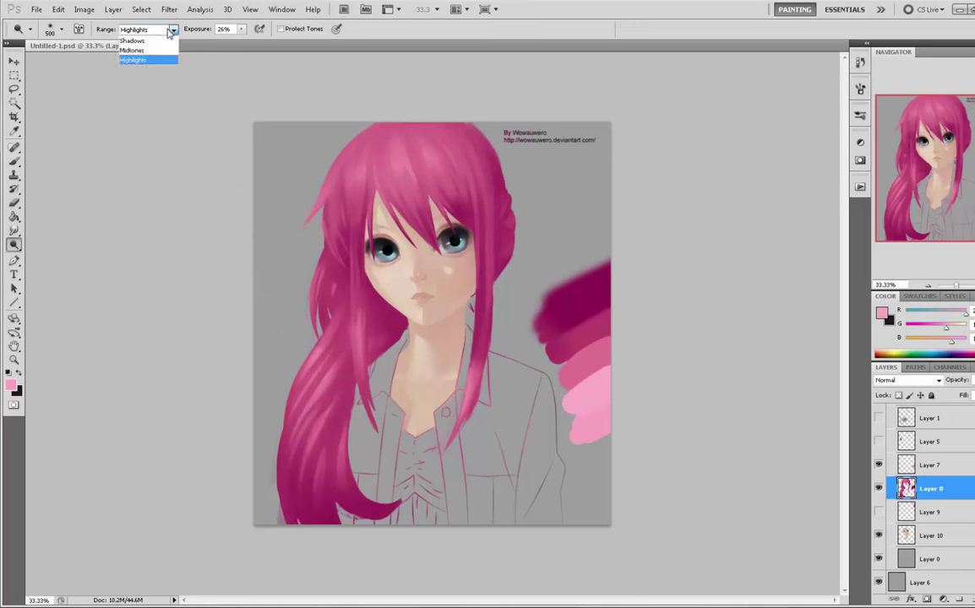
{"action": "left_click", "coordinate": [126, 47]}
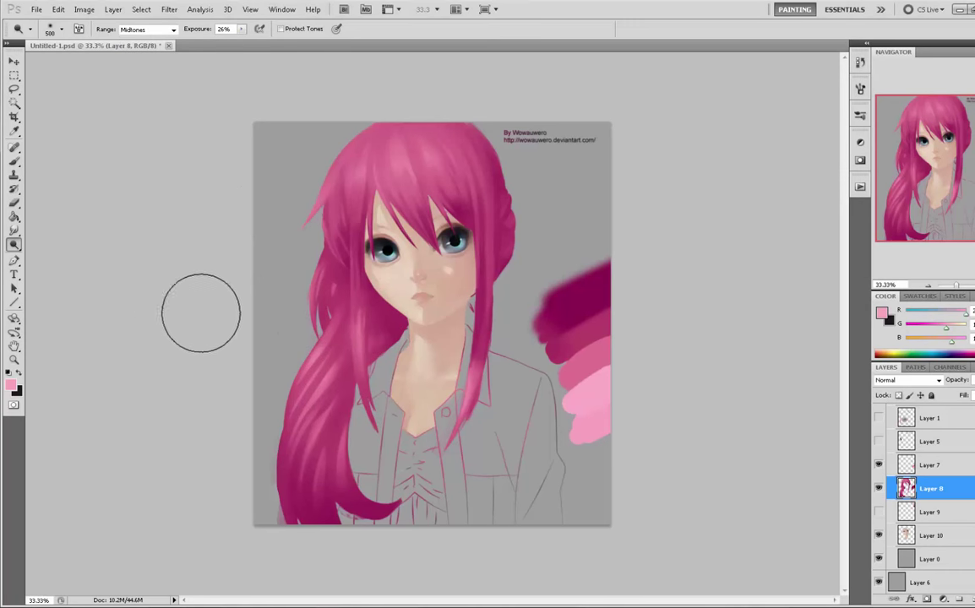
{"action": "key", "text": "bracketleft"}
{"action": "key", "text": "bracketleft"}
{"action": "left_click", "coordinate": [280, 28]}
{"action": "key", "text": "bracketleft"}
{"action": "key", "text": "bracketleft"}
{"action": "key", "text": "bracketleft"}
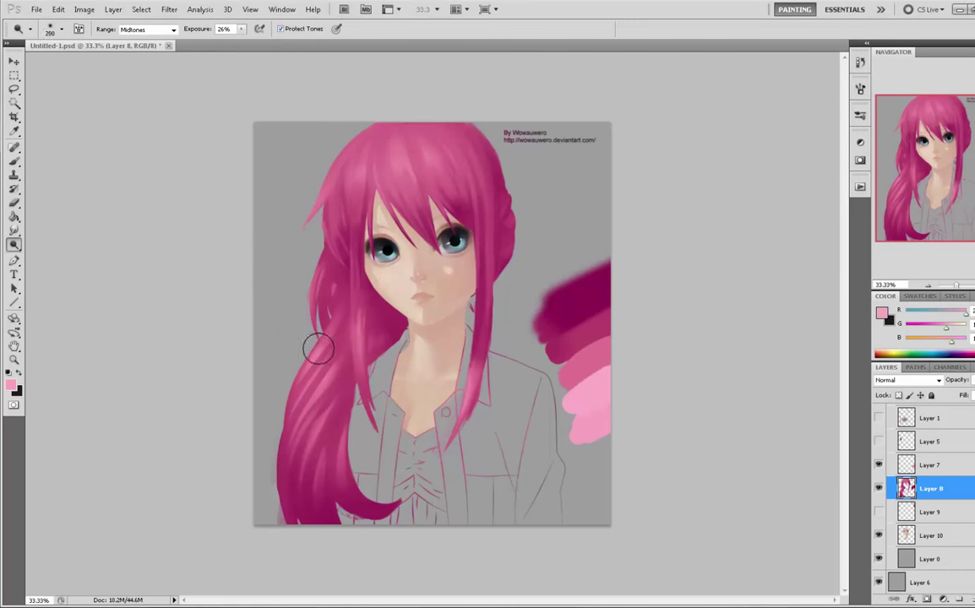
{"action": "key", "text": "bracketright"}
{"action": "key", "text": "bracketright"}
{"action": "key", "text": "bracketright"}
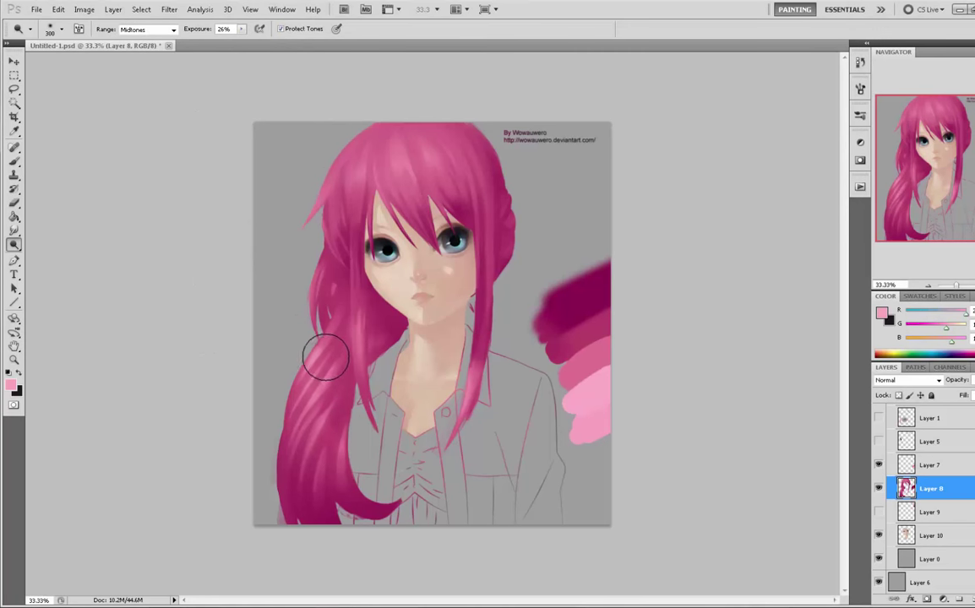
- Dodge the midtones down the upper ponytail's outer side at 300 px, undoing and repainting the stroke
{"action": "left_click_drag", "start_coordinate": [311, 353], "coordinate": [313, 396]}
{"action": "key", "text": "ctrl+z"}
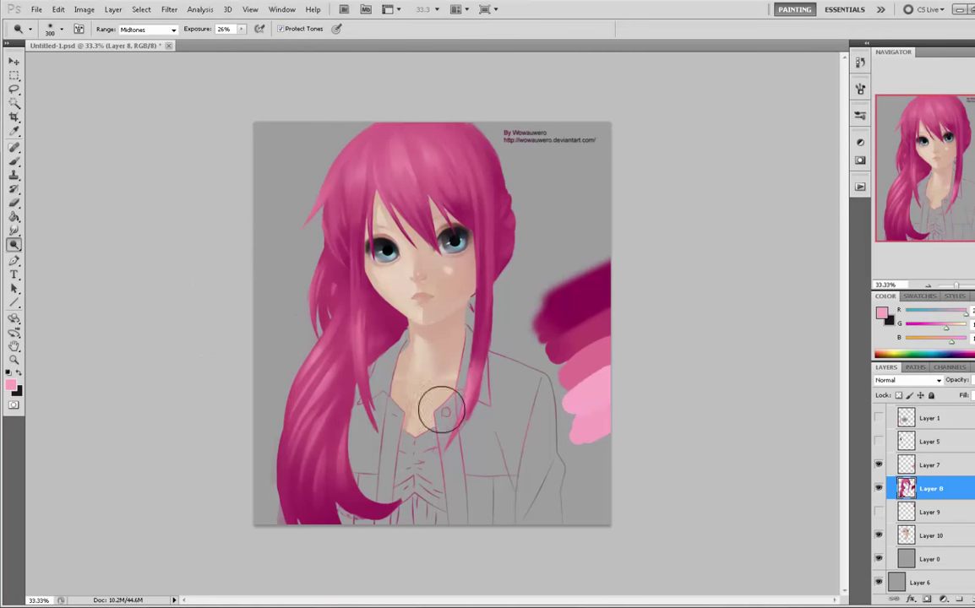
{"action": "left_click_drag", "start_coordinate": [305, 350], "coordinate": [324, 429]}
{"action": "key", "text": "ctrl+z"}
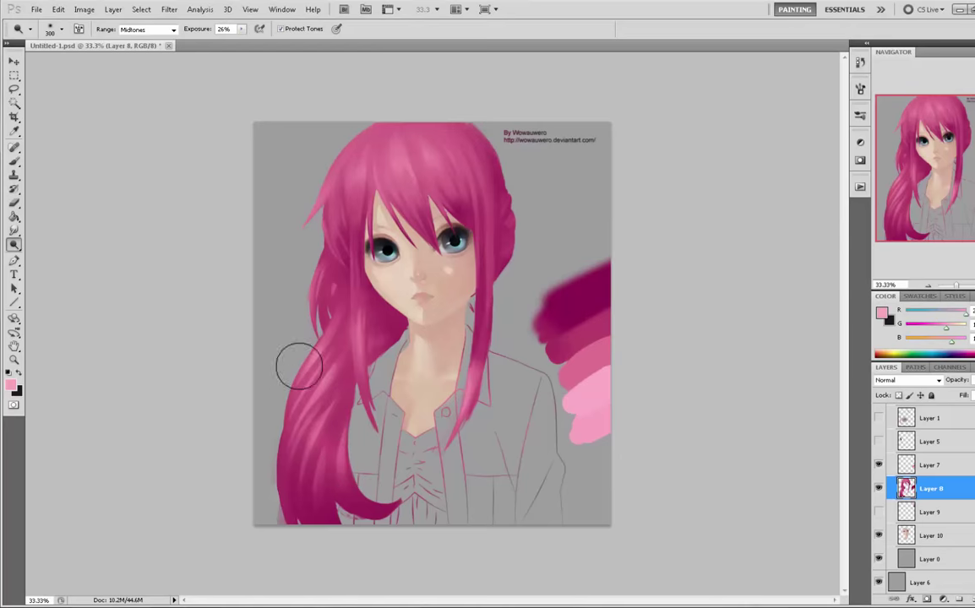
{"action": "left_click_drag", "start_coordinate": [298, 366], "coordinate": [311, 407]}
{"action": "key", "text": "ctrl+z"}
{"action": "left_click_drag", "start_coordinate": [306, 342], "coordinate": [319, 406]}
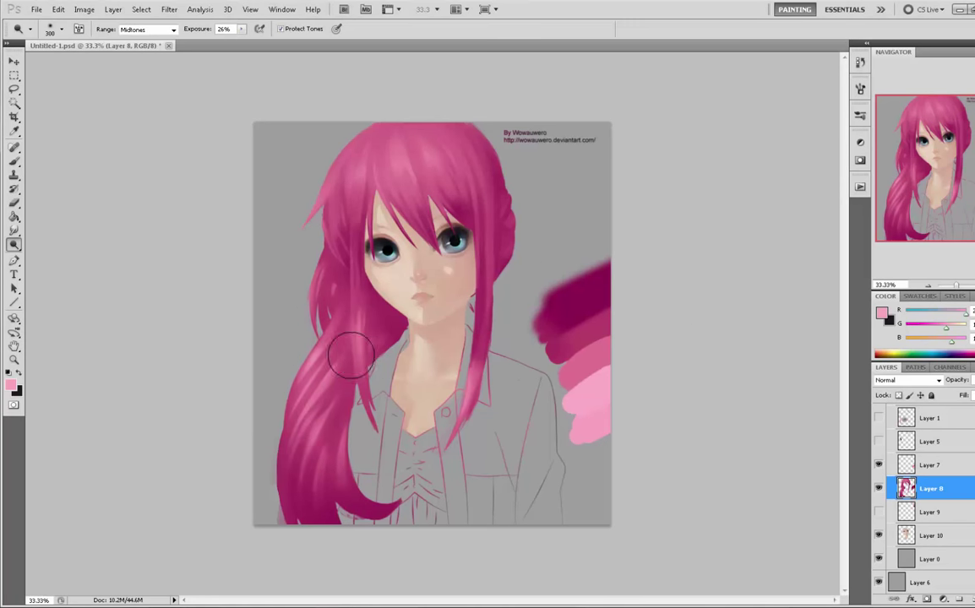
- Soften the upper ponytail with a sampled dark pink brush at 500 px and darken its lower curve with sampled magenta
{"action": "key", "text": "b"}
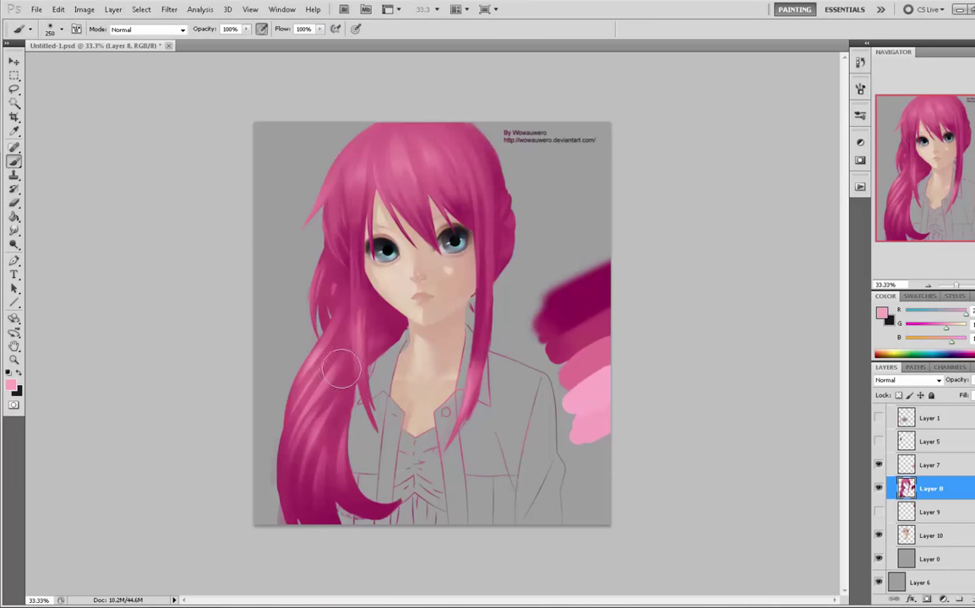
{"action": "left_click", "coordinate": [343, 379], "text": "alt"}
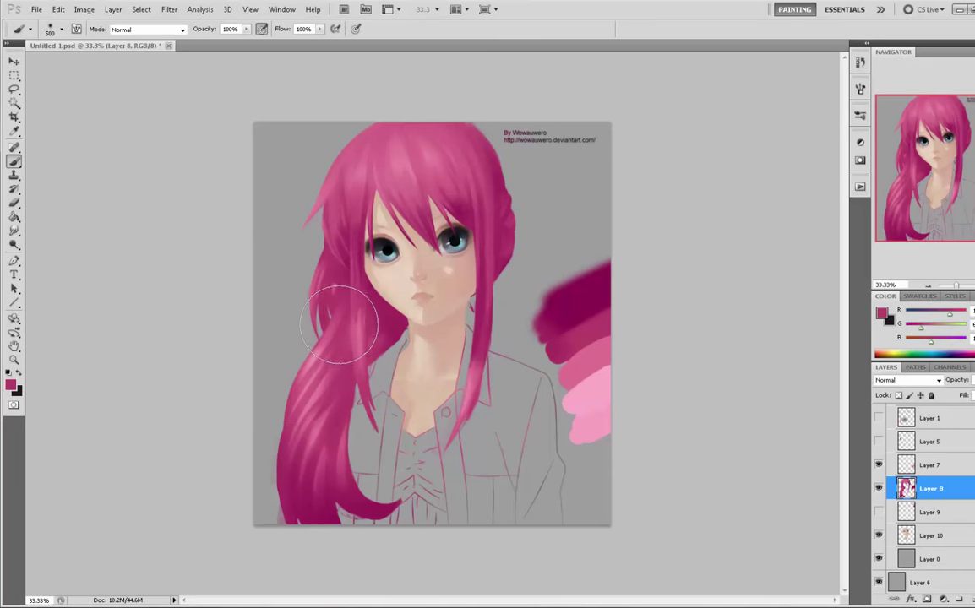
{"action": "key", "text": "bracketright"}
{"action": "key", "text": "bracketright"}
{"action": "key", "text": "bracketright"}
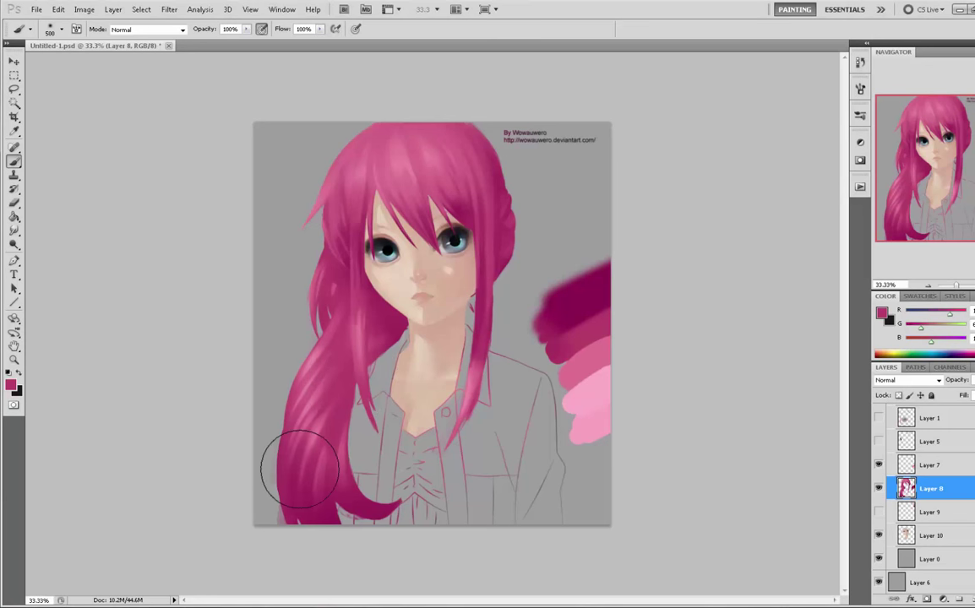
{"action": "left_click", "coordinate": [346, 481], "text": "alt"}
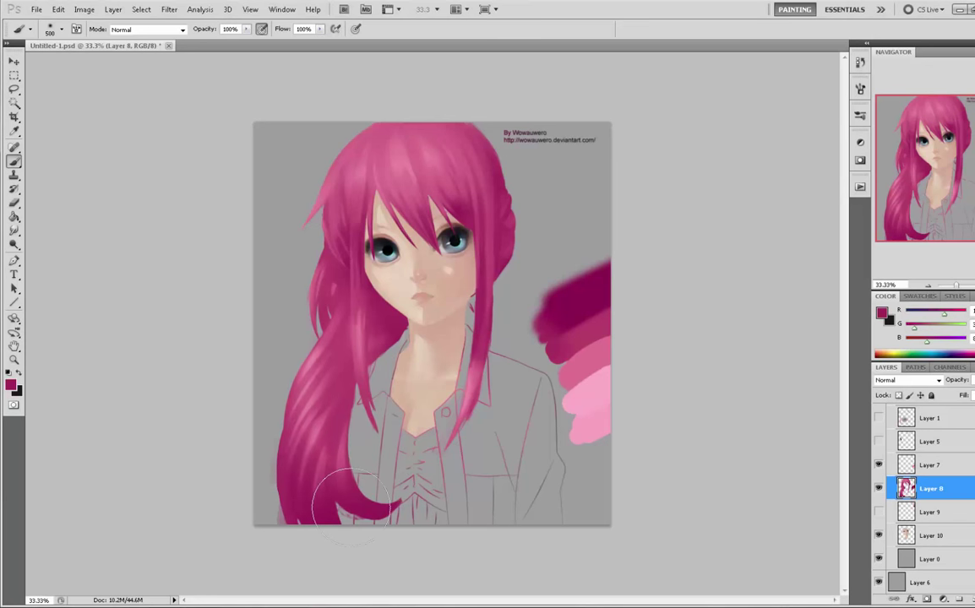
{"action": "left_click_drag", "start_coordinate": [328, 411], "coordinate": [373, 485]}
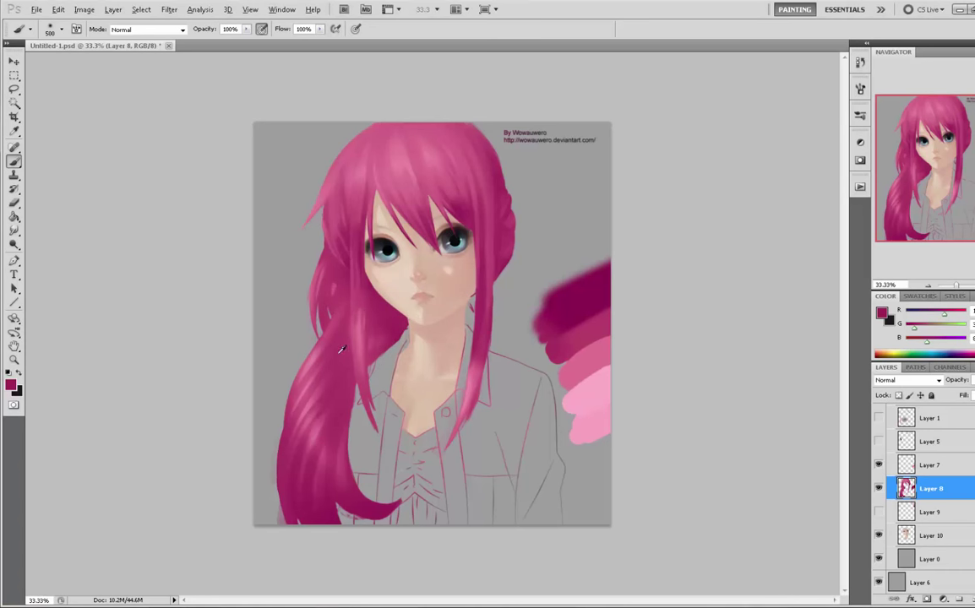
- Refine the ponytail's outer edge and lower strands with a fine 30 px brush, sampling pinks from the surrounding hair
{"action": "left_click", "coordinate": [330, 376], "text": "alt"}
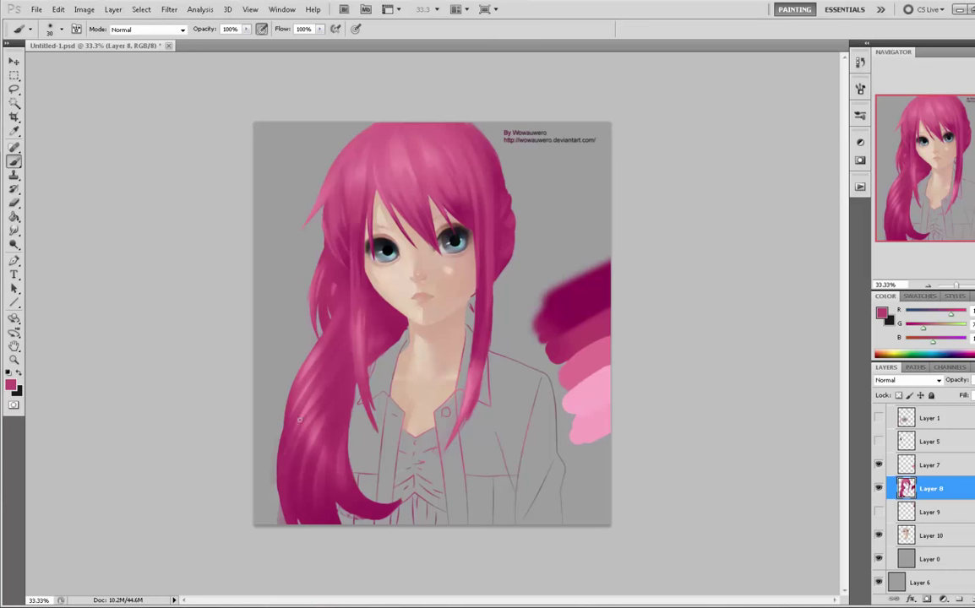
{"action": "left_click", "coordinate": [310, 394], "text": "alt"}
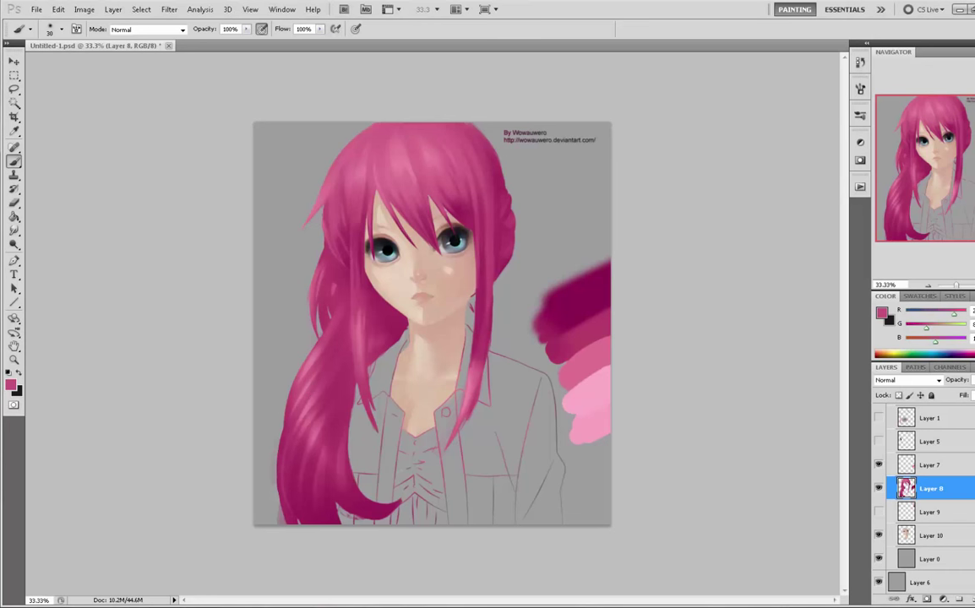
{"action": "left_click", "coordinate": [290, 425], "text": "alt"}
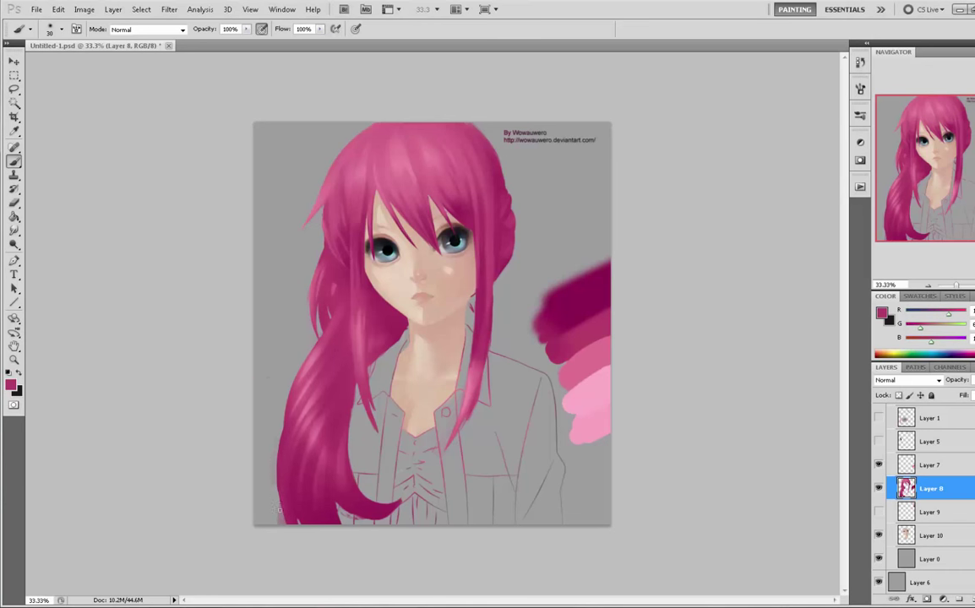
{"action": "left_click", "coordinate": [295, 461], "text": "alt"}
{"action": "left_click", "coordinate": [274, 412], "text": "alt"}
{"action": "left_click", "coordinate": [312, 492], "text": "alt"}
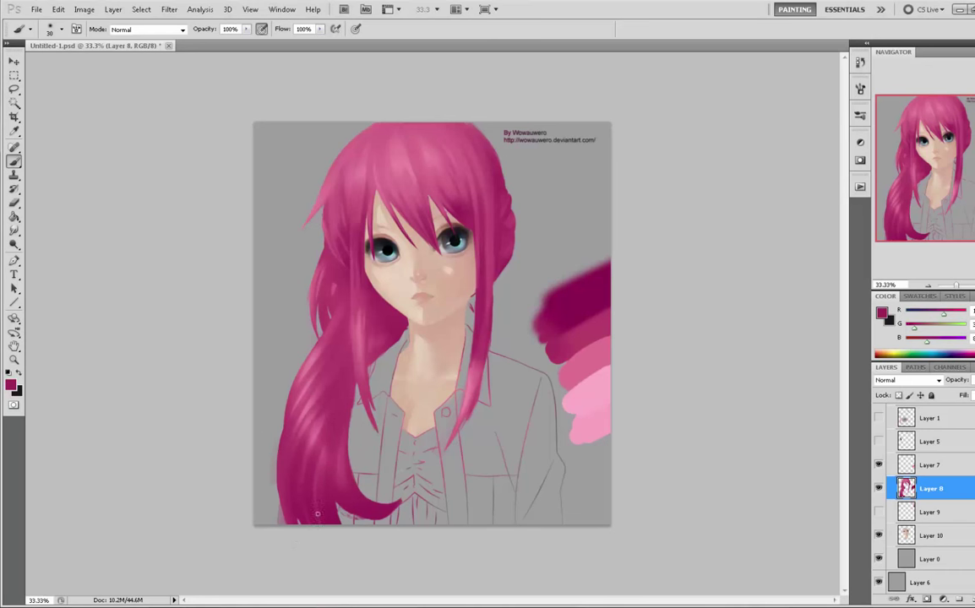
{"action": "left_click", "coordinate": [299, 402], "text": "alt"}
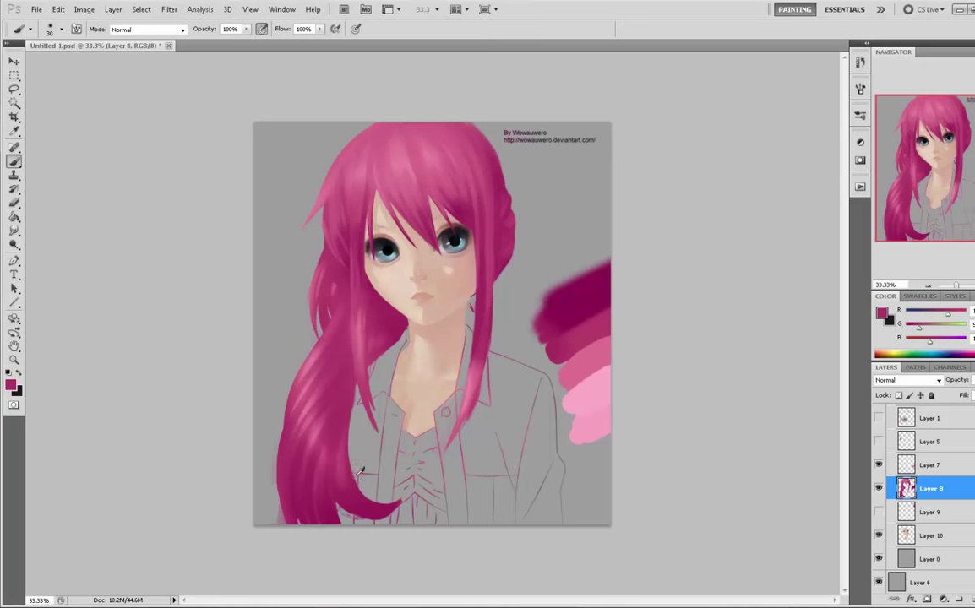
- Lasso the area along the ponytail's inner edge down to its curled tip, delete the contents and deselect
{"action": "key", "text": "l"}
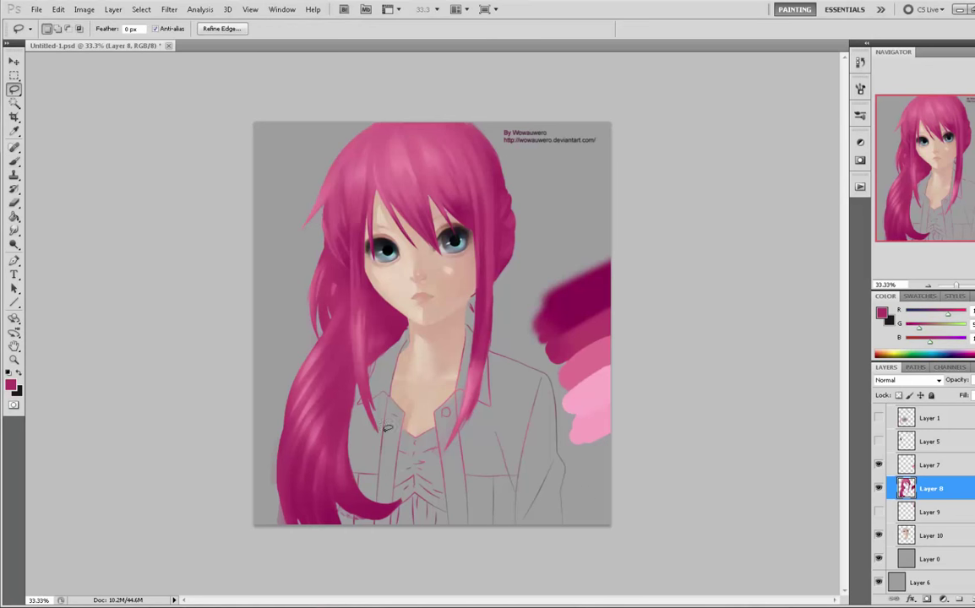
{"action": "left_click", "coordinate": [358, 380]}
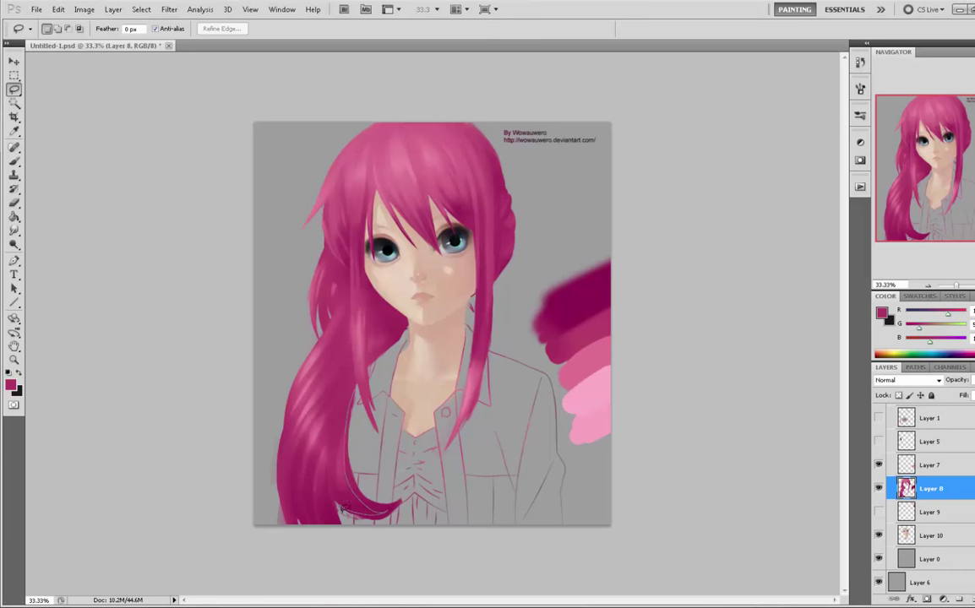
{"action": "left_click_drag", "start_coordinate": [422, 495], "coordinate": [358, 387]}
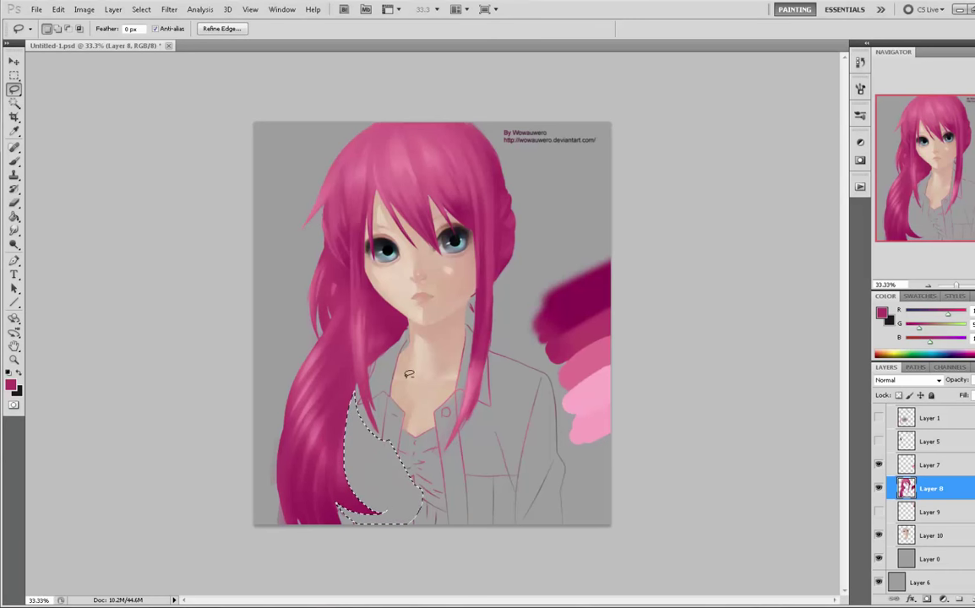
{"action": "key", "text": "Delete"}
{"action": "key", "text": "m"}
{"action": "right_click", "coordinate": [409, 191]}
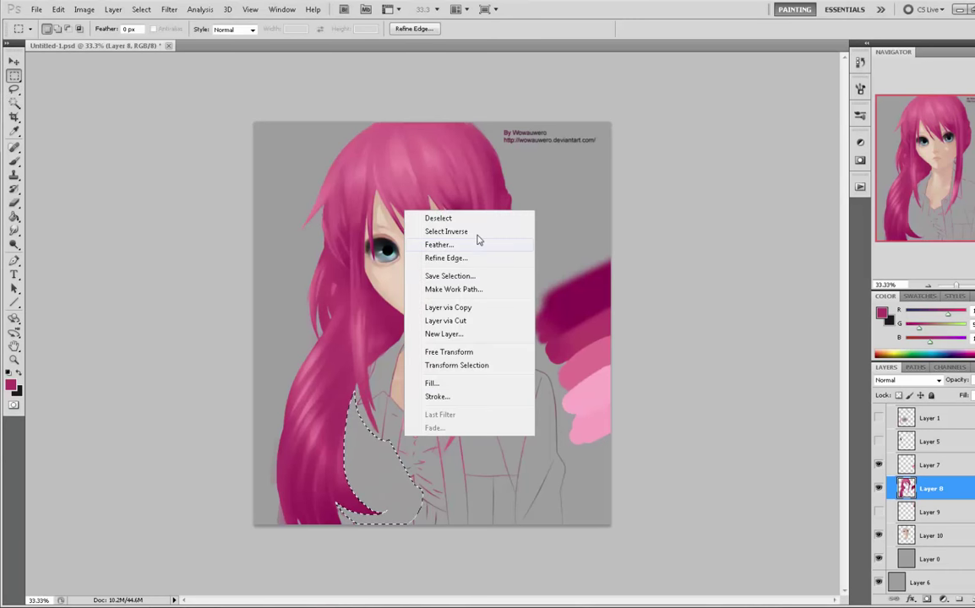
{"action": "left_click", "coordinate": [435, 213]}
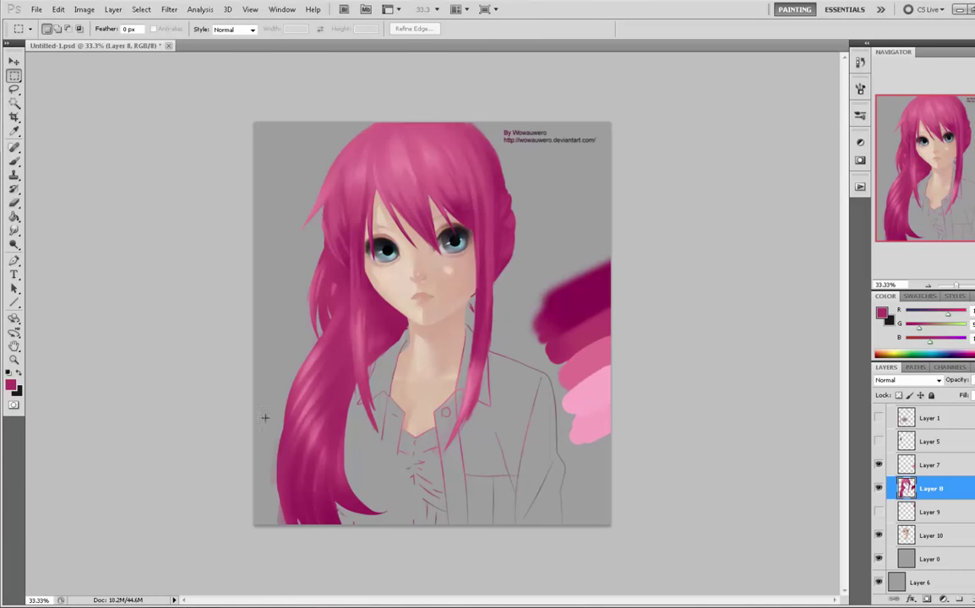
- Lasso the stray paint between the neck and the ponytail-side hair, delete it and deselect
{"action": "key", "text": "l"}
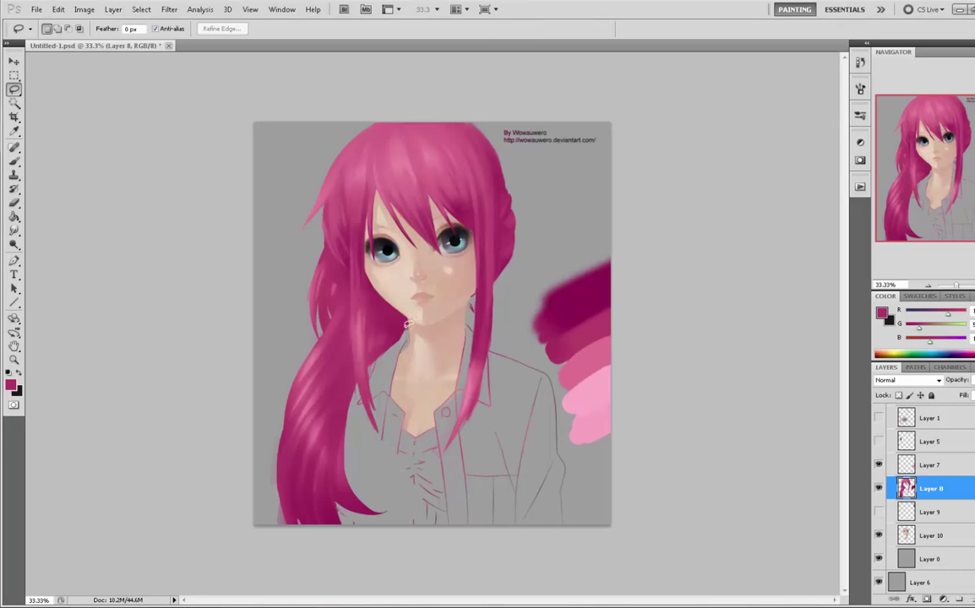
{"action": "left_click_drag", "start_coordinate": [407, 327], "coordinate": [409, 326]}
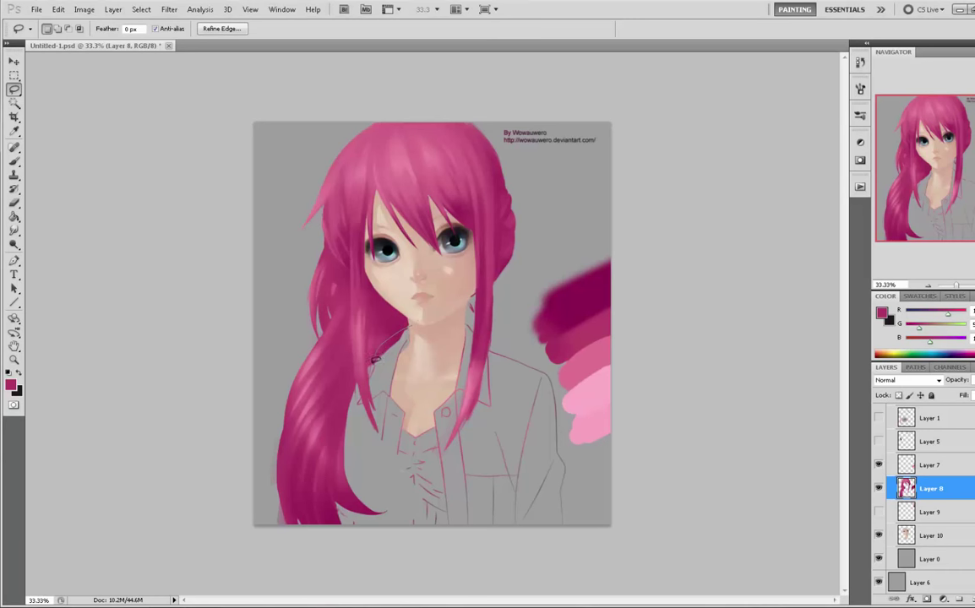
{"action": "left_click", "coordinate": [416, 324]}
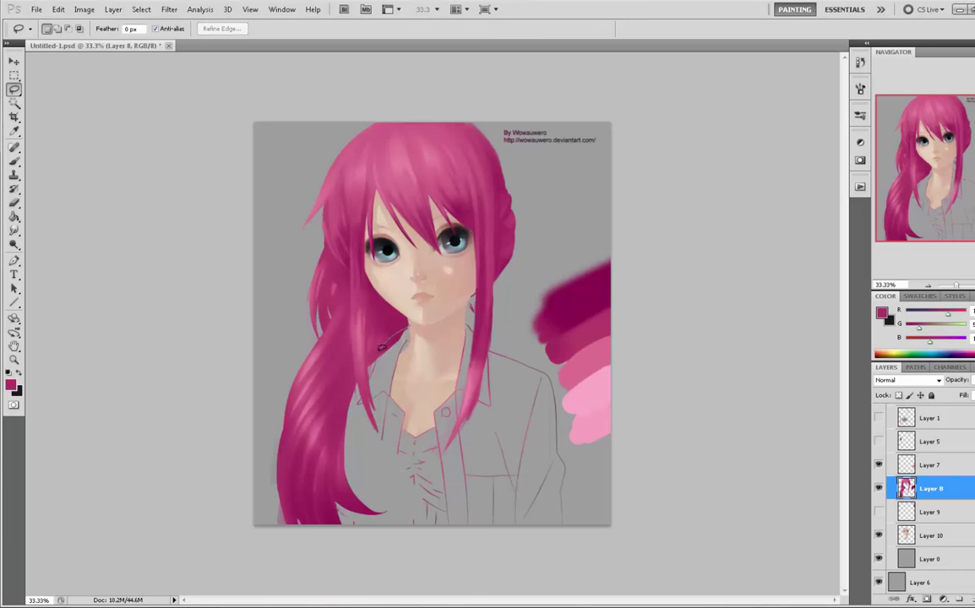
{"action": "left_click_drag", "start_coordinate": [419, 352], "coordinate": [373, 376]}
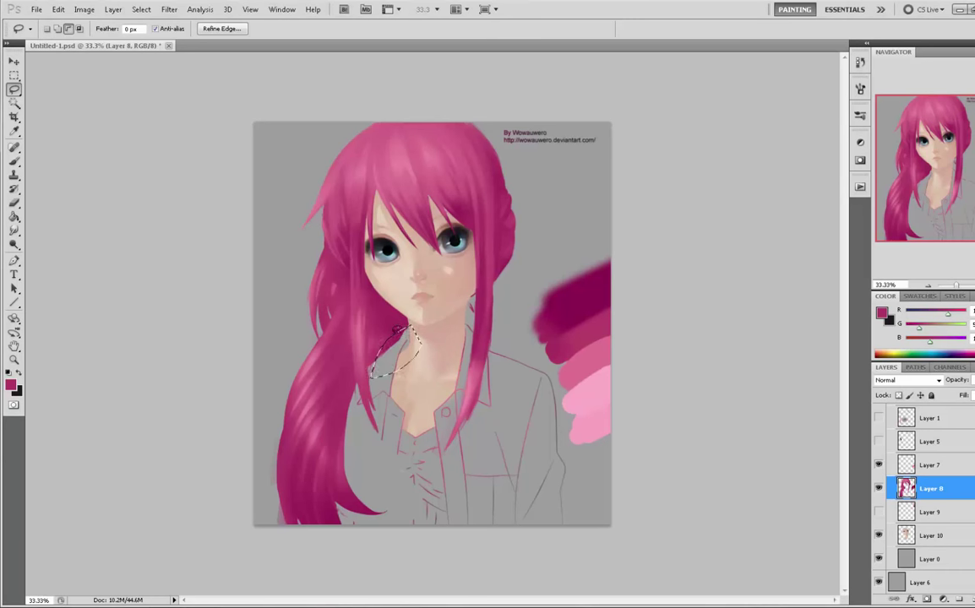
{"action": "mouse_move", "coordinate": [409, 327]}
{"action": "left_mouse_down"}
{"action": "mouse_move", "coordinate": [374, 368]}
{"action": "mouse_move", "coordinate": [377, 342]}
{"action": "mouse_move", "coordinate": [407, 326]}
{"action": "left_mouse_up"}
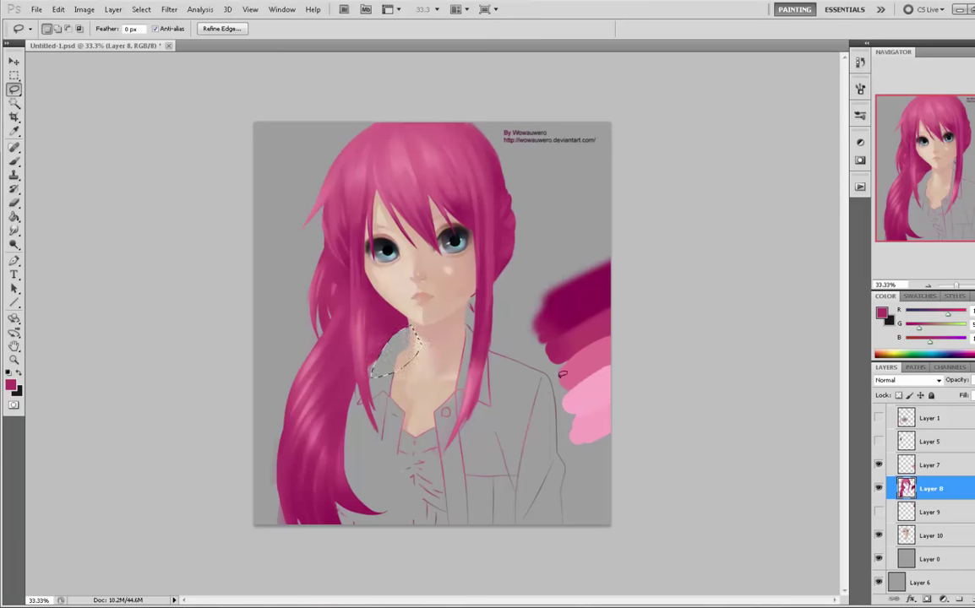
{"action": "key", "text": "ctrl+d"}
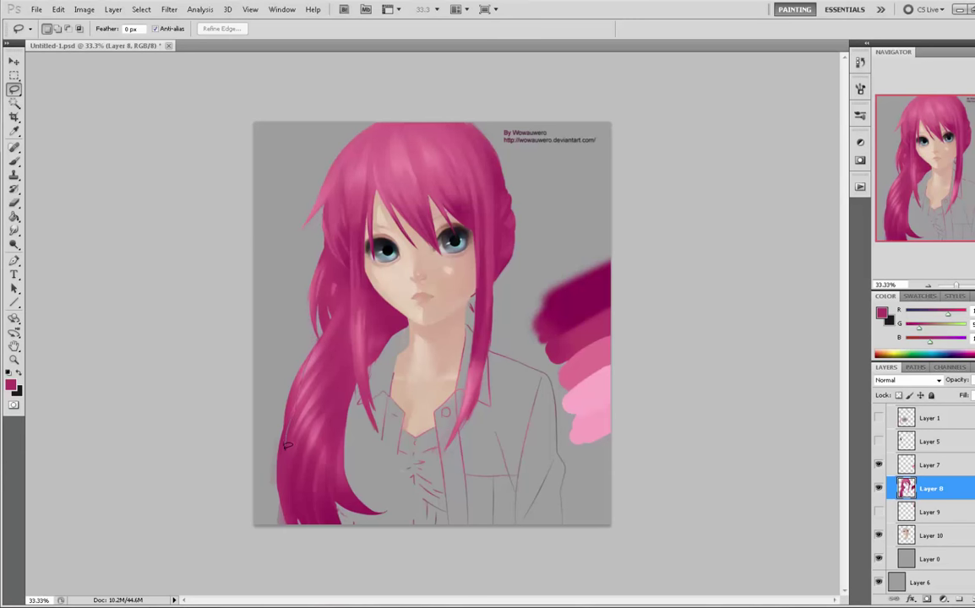
{"action": "left_click_drag", "start_coordinate": [254, 478], "coordinate": [312, 344]}
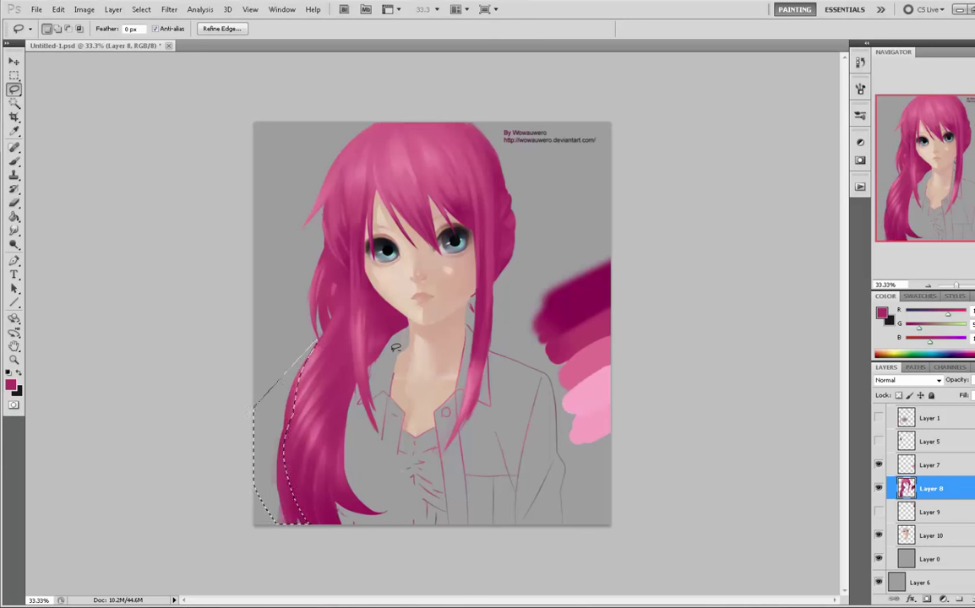
{"action": "key", "text": "m"}
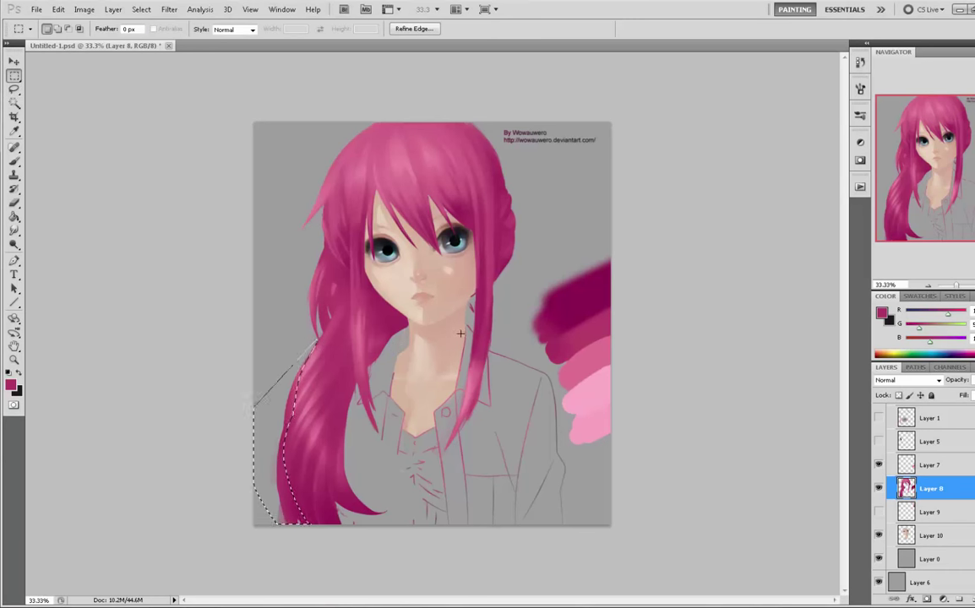
{"action": "right_click", "coordinate": [462, 335]}
{"action": "left_click", "coordinate": [495, 342]}
- Refine the ponytail's upper outer edge with a 15 px brush, sampling pinks from the neighbouring hair
{"action": "key", "text": "b"}
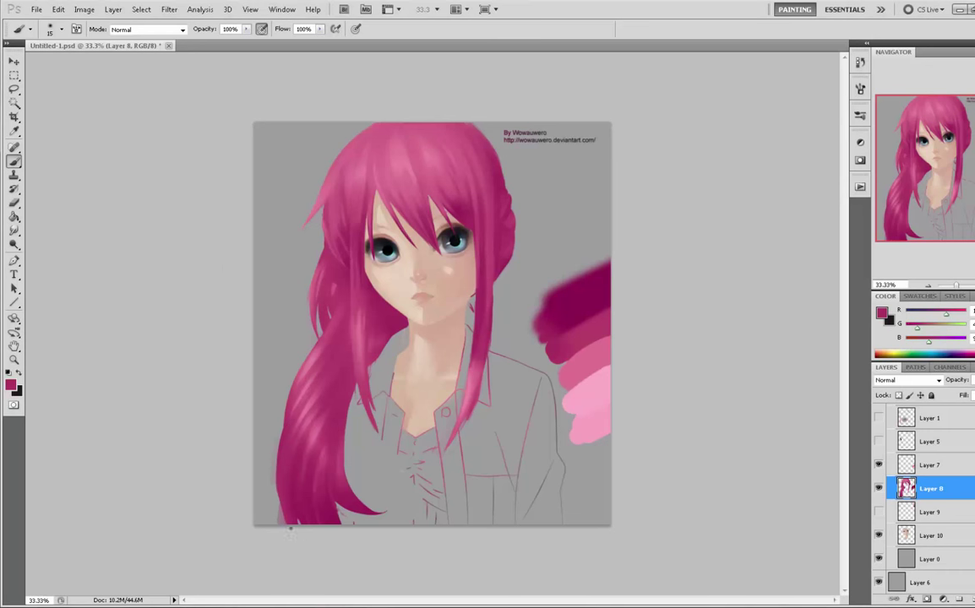
{"action": "left_click", "coordinate": [330, 329], "text": "alt"}
{"action": "left_click_drag", "start_coordinate": [317, 339], "coordinate": [287, 395]}
{"action": "left_click", "coordinate": [325, 330], "text": "alt"}
{"action": "left_click_drag", "start_coordinate": [321, 344], "coordinate": [298, 375]}
{"action": "left_click", "coordinate": [332, 331], "text": "alt"}
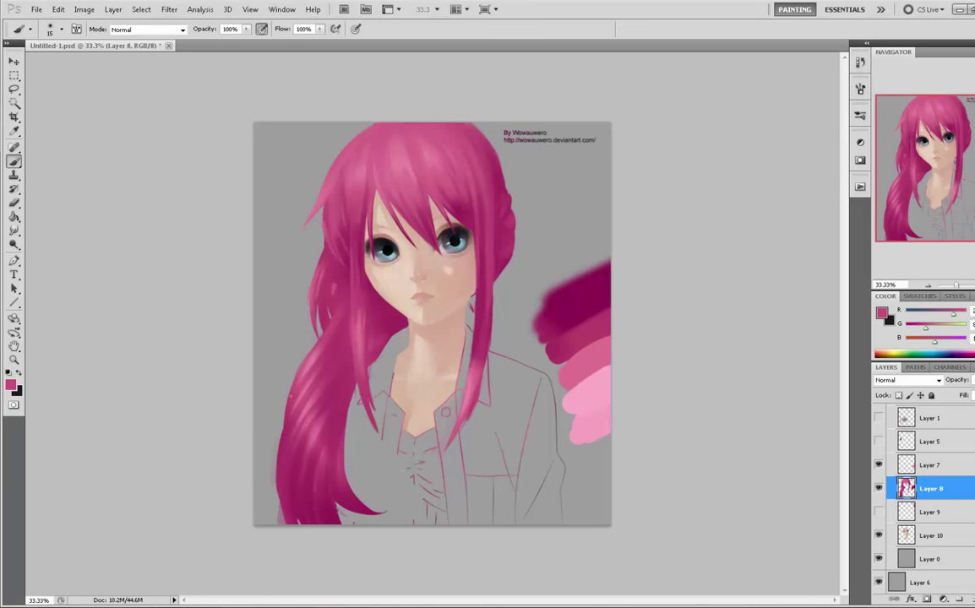
{"action": "left_click", "coordinate": [320, 348], "text": "alt"}
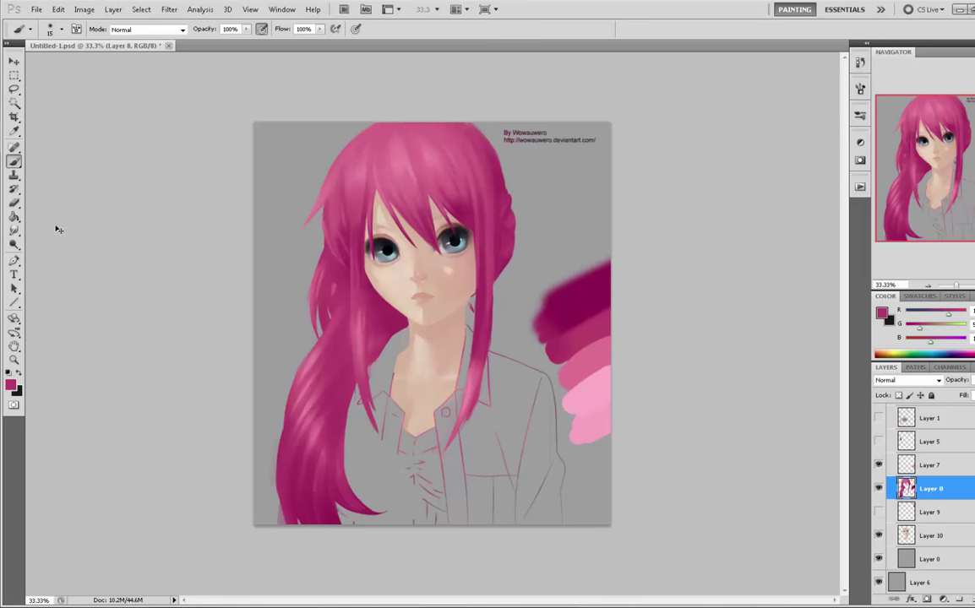
{"action": "key", "text": "ctrl+a"}
{"action": "key", "text": "v"}
{"action": "key", "text": "Up"}
{"action": "key", "text": "Down"}
{"action": "key", "text": "ctrl+d"}
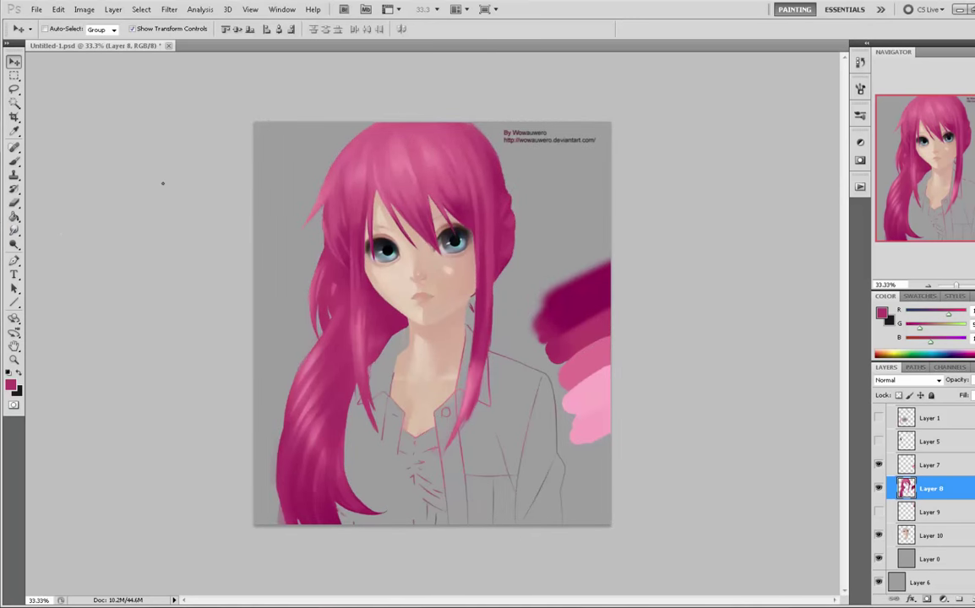
{"action": "right_click", "coordinate": [14, 230]}
{"action": "left_click", "coordinate": [51, 234]}
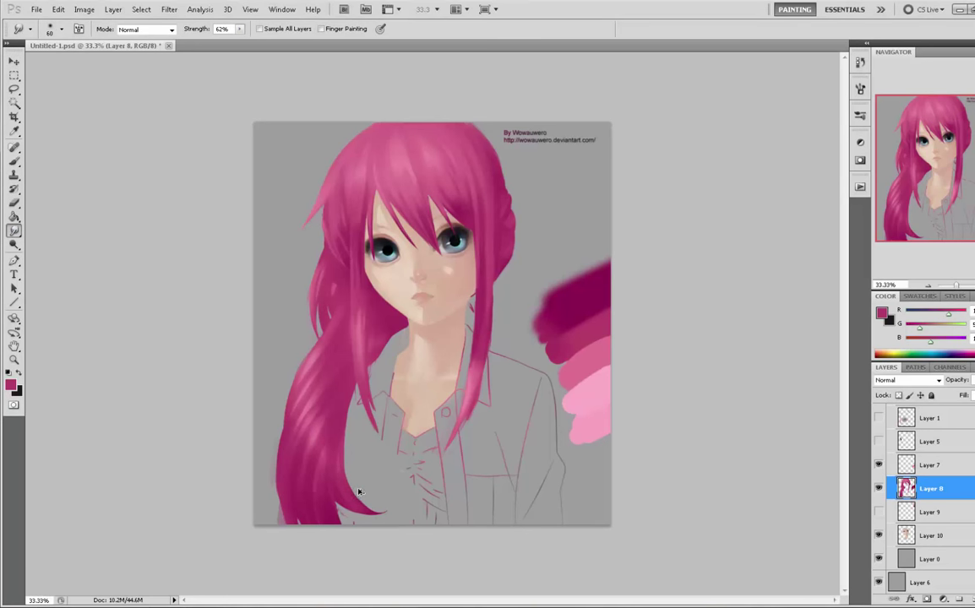
{"action": "key", "text": "ctrl+a"}
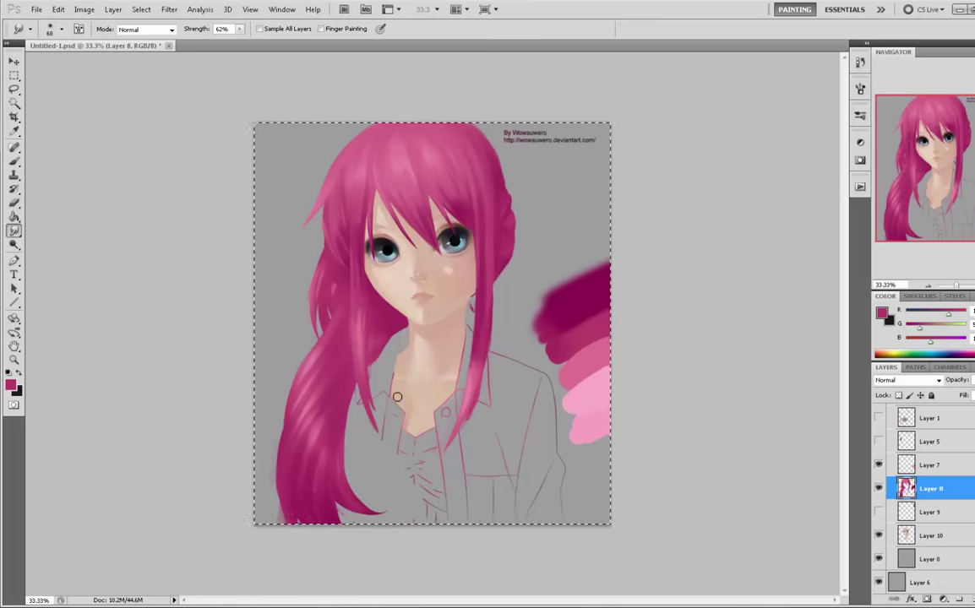
{"action": "key", "text": "v"}
{"action": "key", "text": "Up"}
{"action": "key", "text": "Down"}
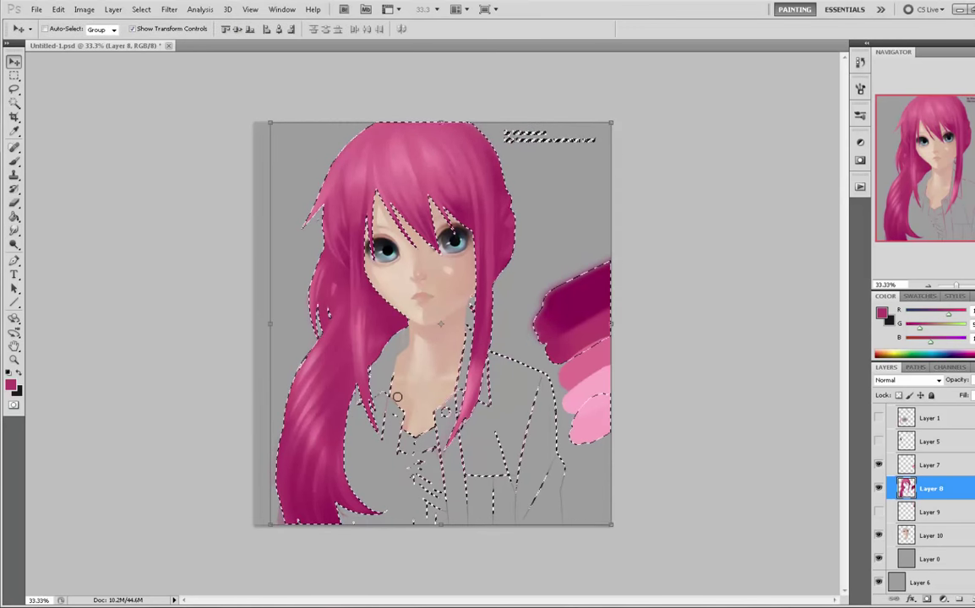
{"action": "key", "text": "ctrl+d"}
- Sample the dark magenta from the painted palette and enlarge the brush to 400 px
{"action": "key", "text": "b"}
{"action": "left_click", "coordinate": [551, 298], "text": "alt"}
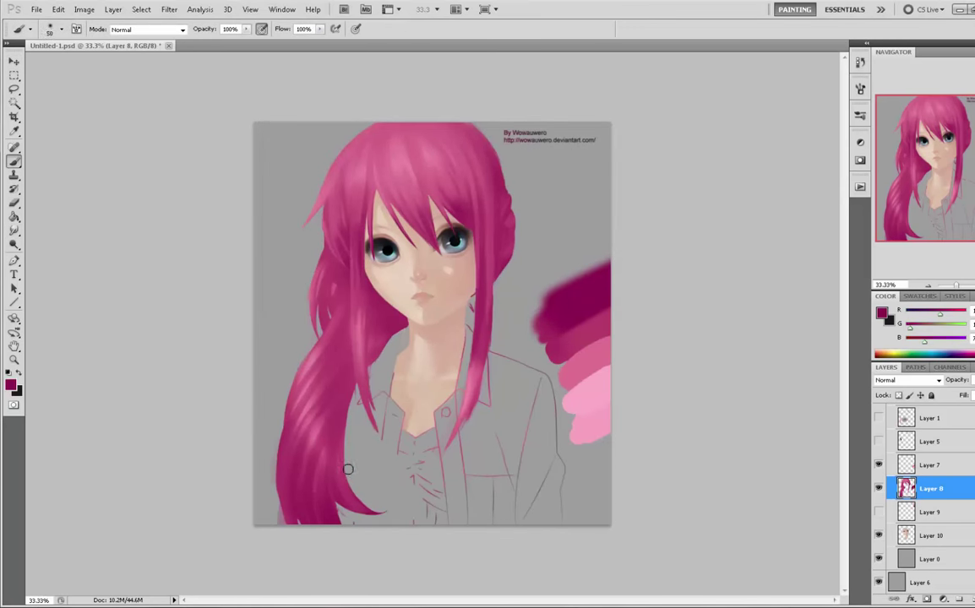
{"action": "key", "text": "bracketright"}
{"action": "key", "text": "bracketright"}
{"action": "key", "text": "bracketright"}
{"action": "key", "text": "bracketright"}
{"action": "key", "text": "bracketright"}
{"action": "key", "text": "bracketright"}
{"action": "key", "text": "bracketright"}
{"action": "key", "text": "bracketright"}
{"action": "key", "text": "bracketright"}
{"action": "key", "text": "bracketright"}
{"action": "key", "text": "bracketright"}
{"action": "key", "text": "bracketright"}
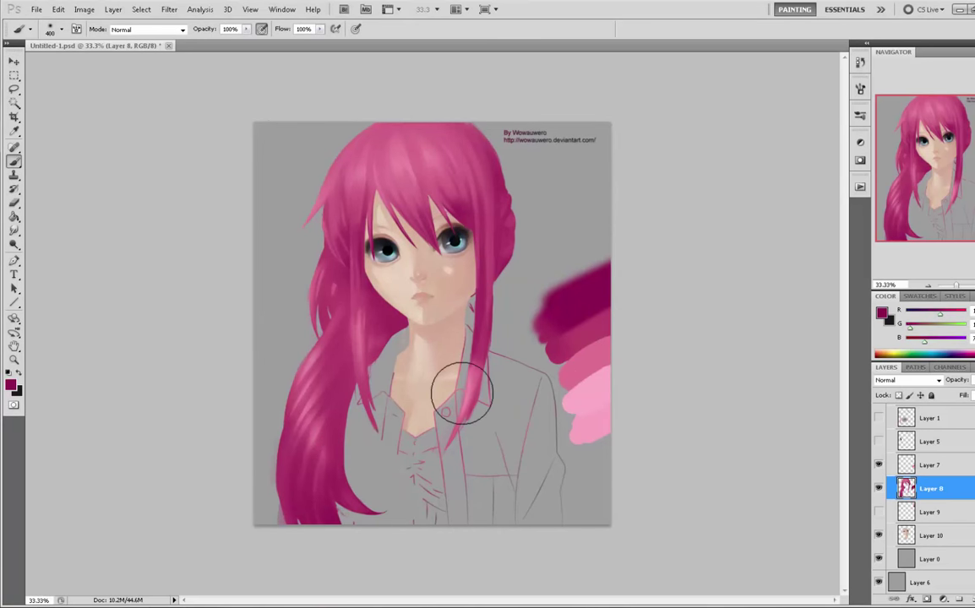
- Reduce the brush to 175 px and sample the light pink, then the medium pink from the painted palette
{"action": "left_click", "coordinate": [574, 404], "text": "alt"}
{"action": "key", "text": "bracketleft"}
{"action": "key", "text": "bracketleft"}
{"action": "key", "text": "bracketleft"}
{"action": "key", "text": "bracketleft"}
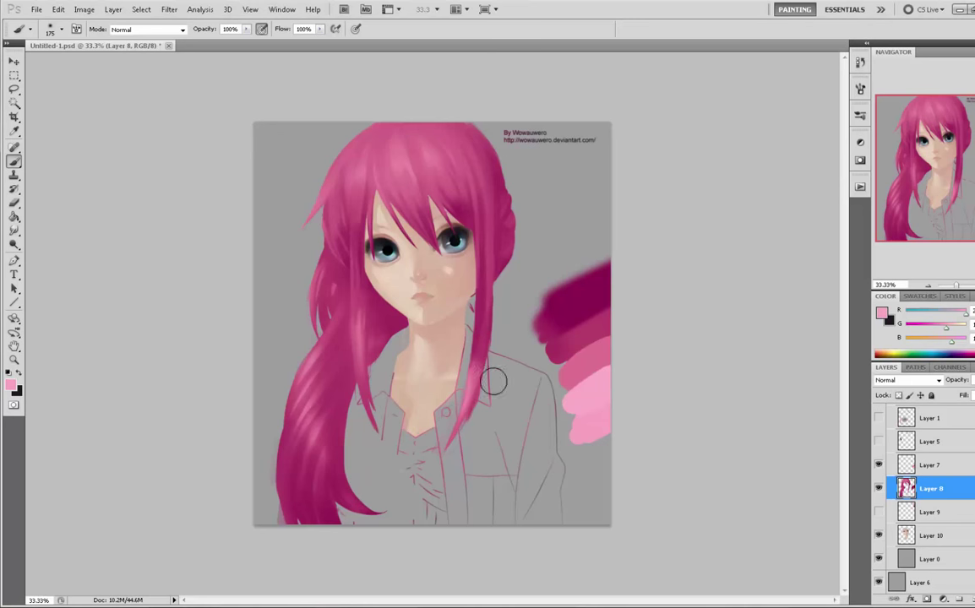
{"action": "left_click", "coordinate": [583, 367], "text": "alt"}
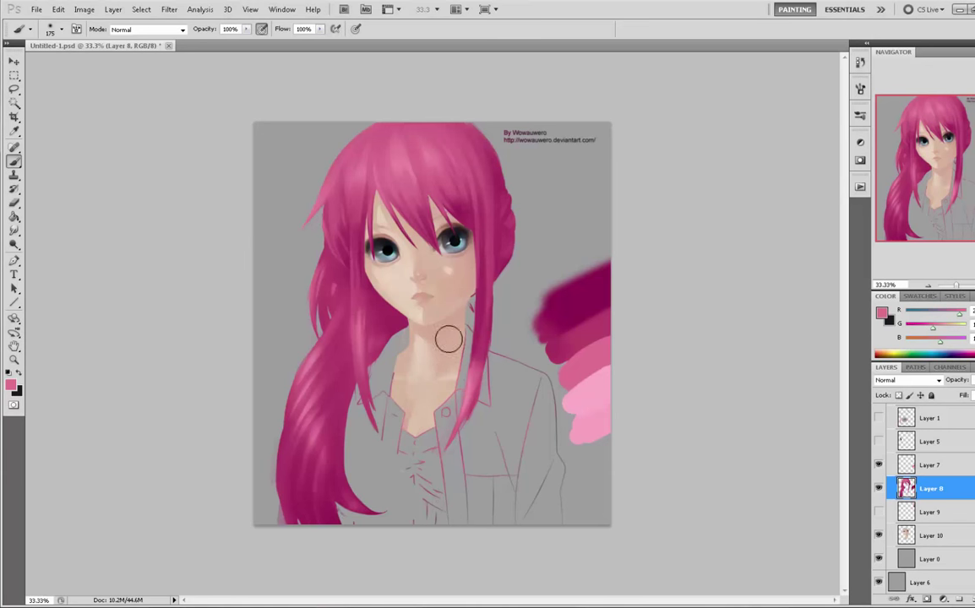
- Lasso the gap between the neck and the ponytail-side hair, following the hair's edge
{"action": "key", "text": "l"}
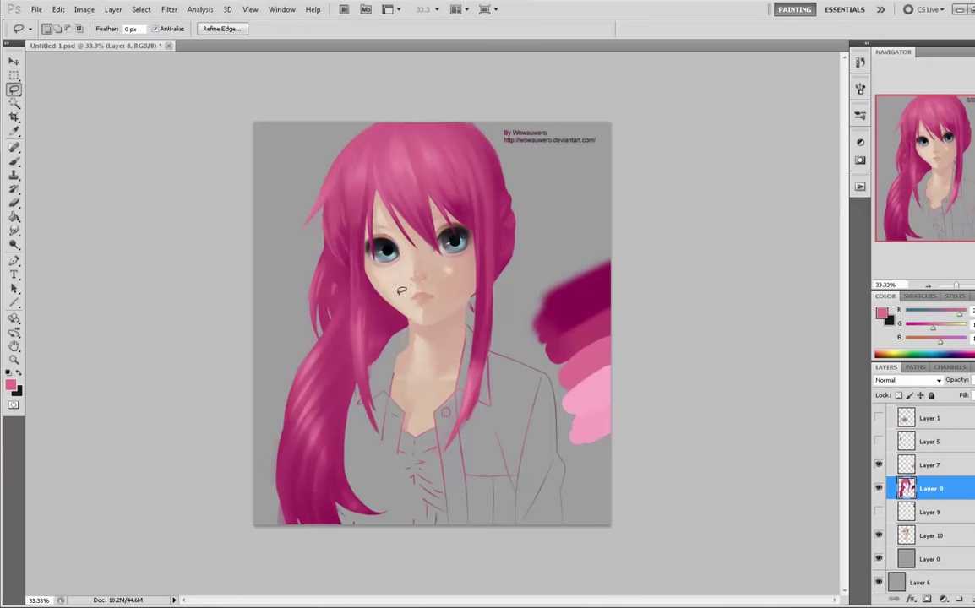
{"action": "left_click_drag", "start_coordinate": [380, 358], "coordinate": [373, 361]}
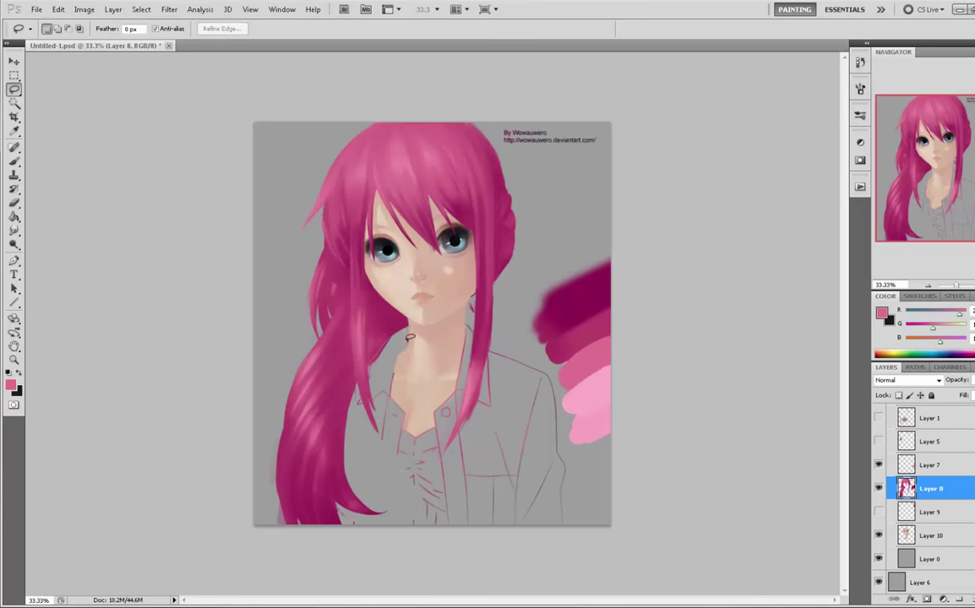
{"action": "mouse_move", "coordinate": [408, 338]}
{"action": "left_mouse_down"}
{"action": "mouse_move", "coordinate": [373, 383]}
{"action": "mouse_move", "coordinate": [371, 357]}
{"action": "left_mouse_up"}
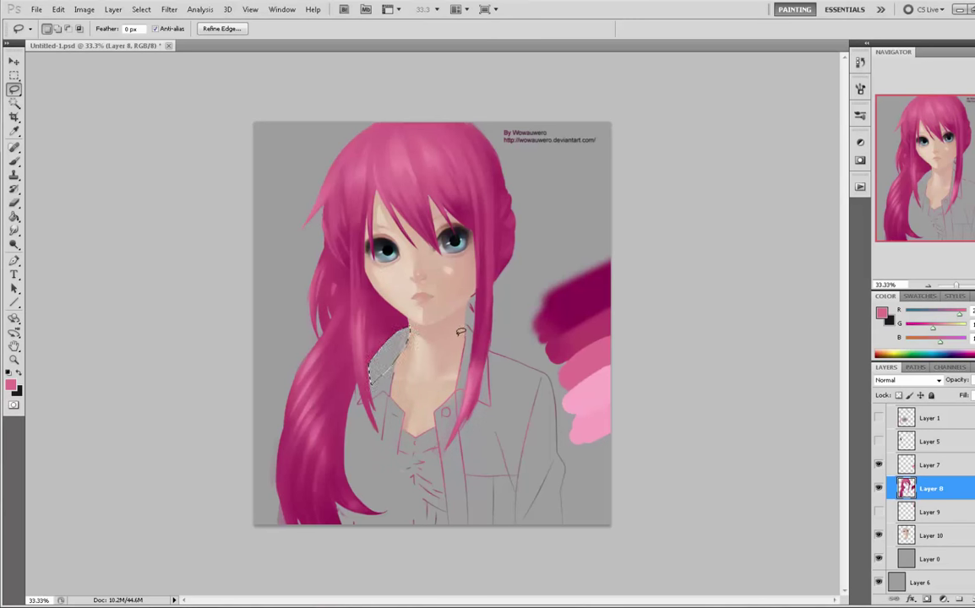
- Clear the lasso selection between the hair and the neck
{"action": "key", "text": "m"}
{"action": "left_click", "coordinate": [391, 354]}
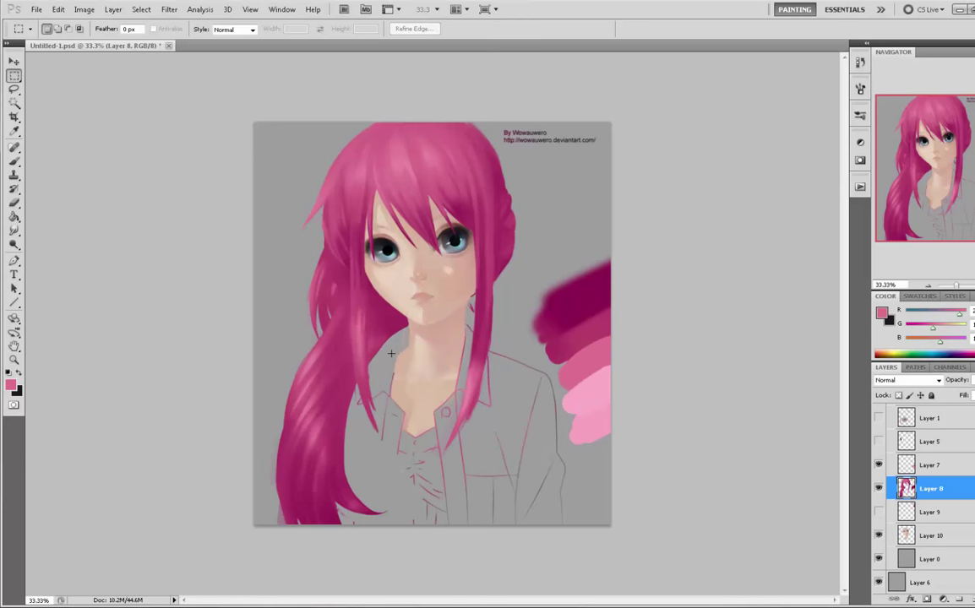
- Choose a different round tip for the eraser and set its size to 500 px
{"action": "key", "text": "b"}
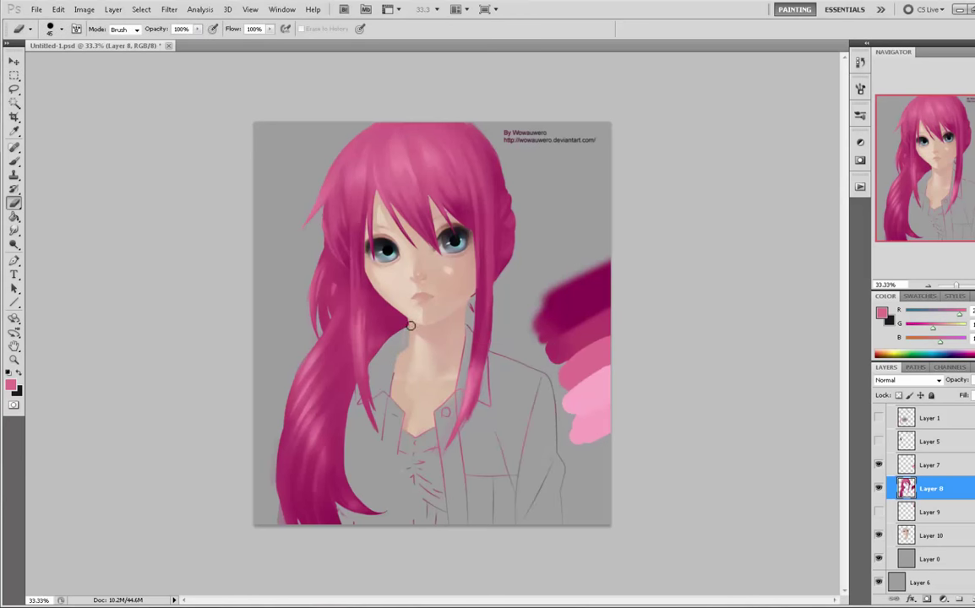
{"action": "right_click", "coordinate": [438, 317]}
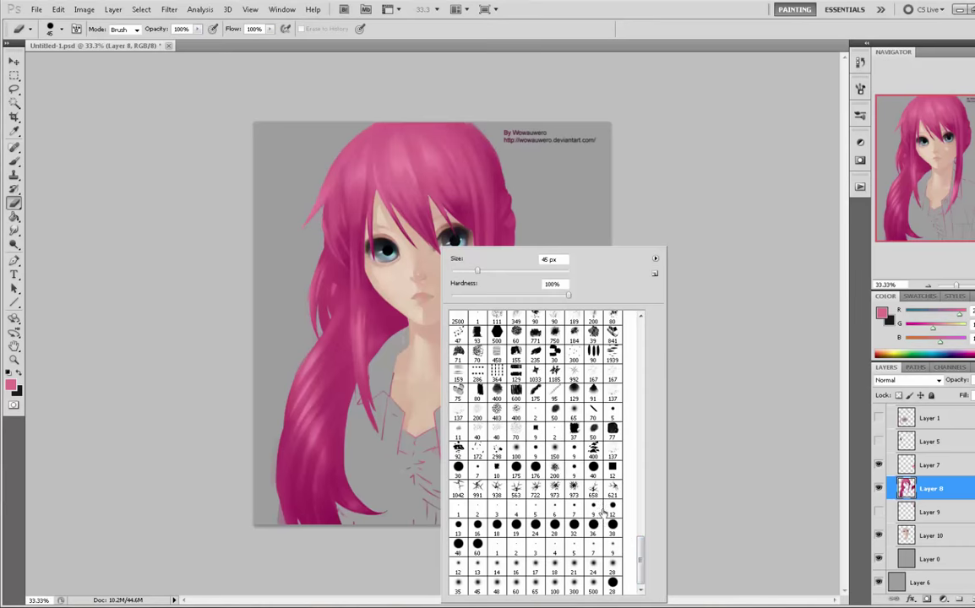
{"action": "left_click", "coordinate": [574, 468]}
{"action": "left_click", "coordinate": [742, 454]}
{"action": "key", "text": "bracketright"}
{"action": "key", "text": "bracketright"}
{"action": "key", "text": "bracketright"}
{"action": "key", "text": "bracketright"}
{"action": "key", "text": "bracketright"}
{"action": "key", "text": "bracketright"}
{"action": "key", "text": "bracketright"}
{"action": "key", "text": "bracketright"}
{"action": "key", "text": "bracketright"}
{"action": "key", "text": "bracketright"}
{"action": "key", "text": "bracketright"}
{"action": "key", "text": "bracketright"}
{"action": "key", "text": "bracketright"}
{"action": "key", "text": "bracketright"}
{"action": "key", "text": "bracketright"}
{"action": "key", "text": "bracketright"}
{"action": "key", "text": "bracketright"}
{"action": "key", "text": "bracketright"}
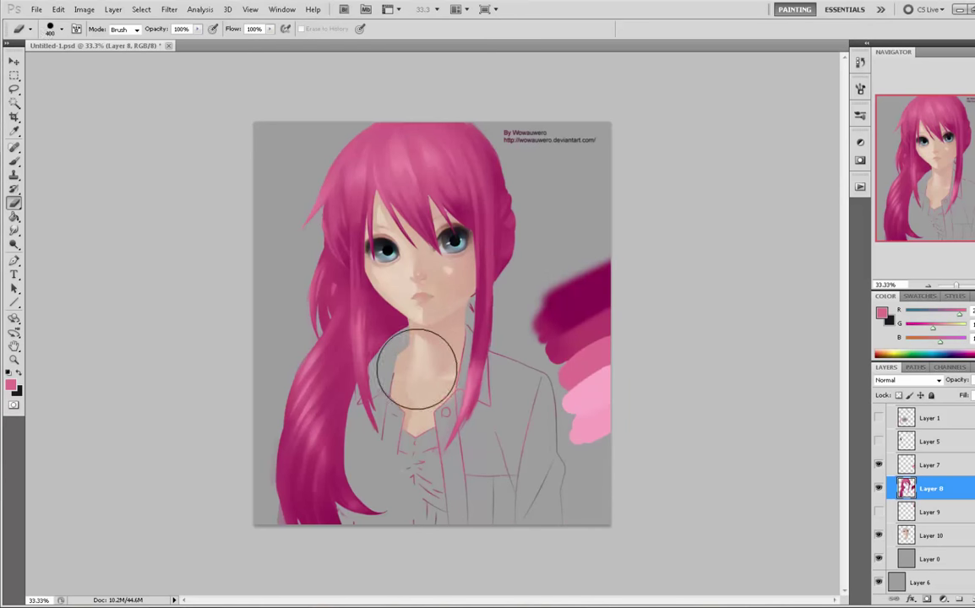
{"action": "key", "text": "bracketright"}
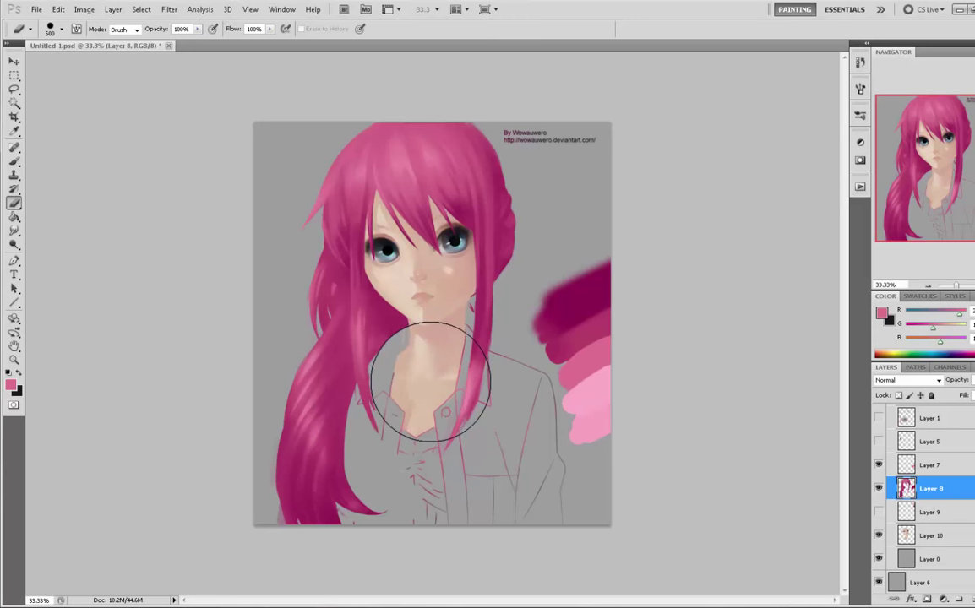
{"action": "key", "text": "bracketleft"}
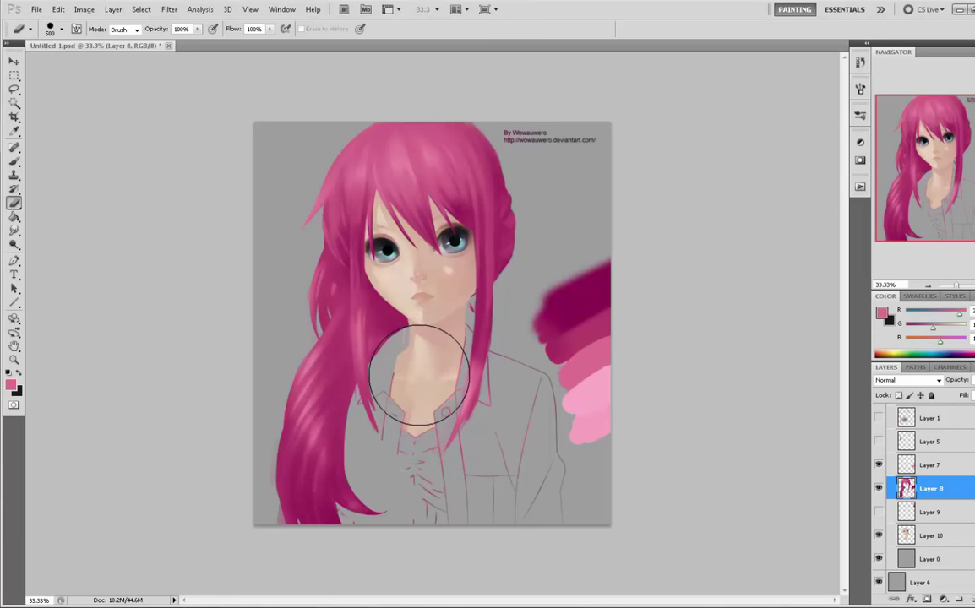
- Try erasing the collar linework around the neck with the 500 px eraser, and undo the pass
{"action": "left_click", "coordinate": [419, 375]}
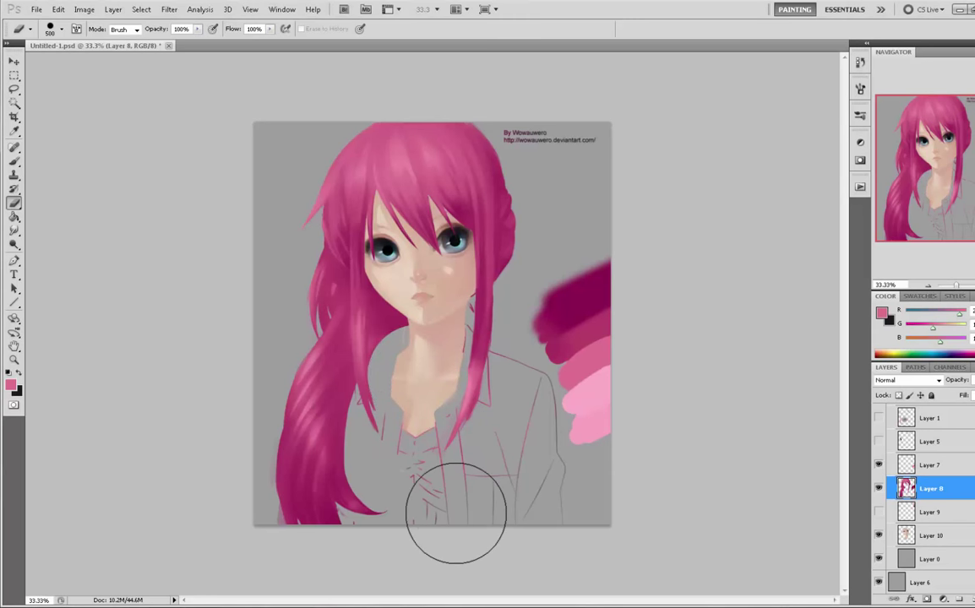
{"action": "key", "text": "bracketleft"}
{"action": "key", "text": "bracketleft"}
{"action": "key", "text": "bracketleft"}
{"action": "key", "text": "bracketleft"}
{"action": "key", "text": "bracketleft"}
{"action": "key", "text": "bracketleft"}
{"action": "key", "text": "bracketleft"}
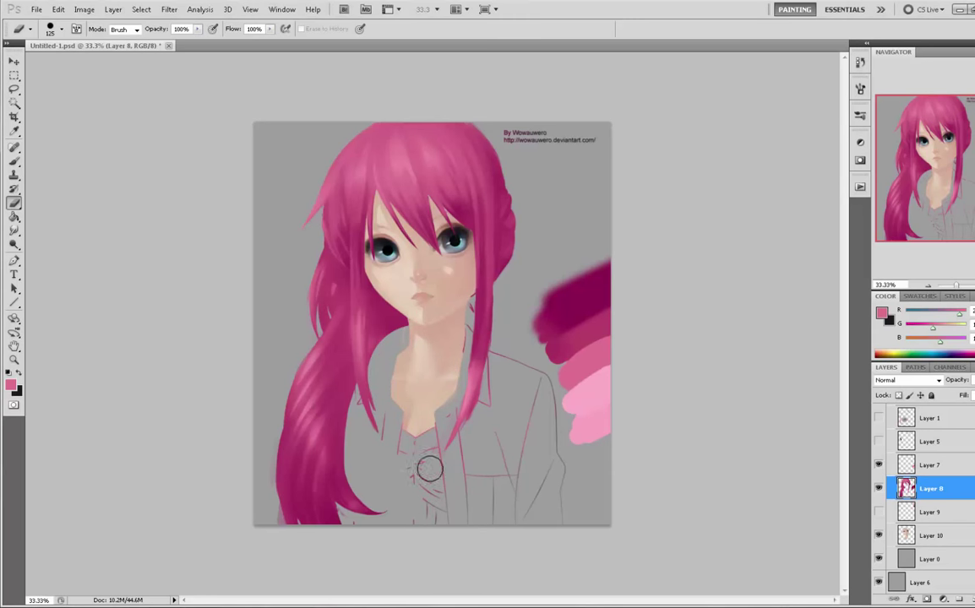
{"action": "key", "text": "ctrl+z"}
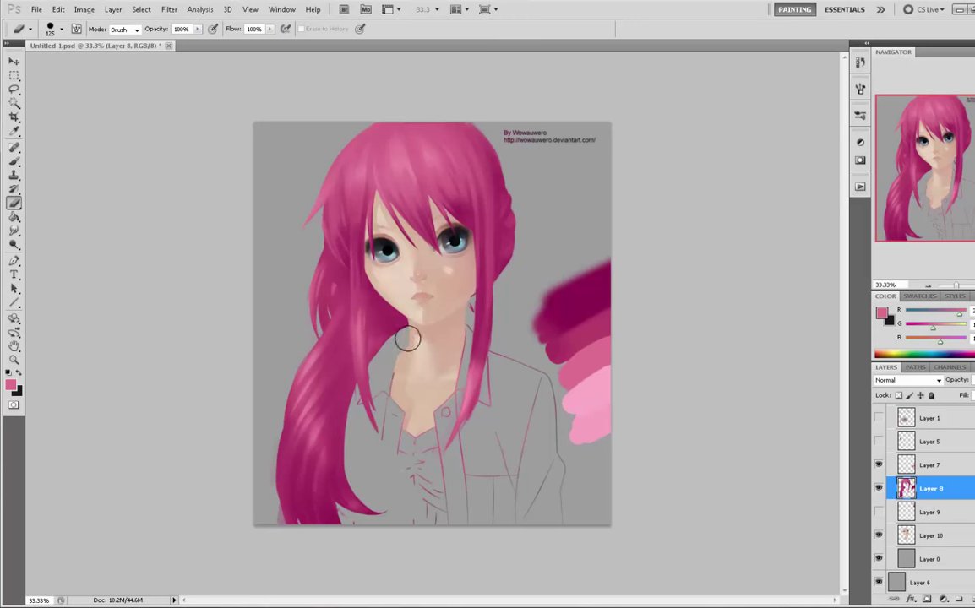
- Refine the hair edge beside the neck with a smaller eraser and a 30 px brush in dark pinks sampled from the hair
{"action": "key", "text": "bracketleft"}
{"action": "key", "text": "bracketleft"}
{"action": "key", "text": "bracketleft"}
{"action": "key", "text": "bracketleft"}
{"action": "key", "text": "bracketleft"}
{"action": "key", "text": "b"}
{"action": "left_click", "coordinate": [357, 293], "text": "alt"}
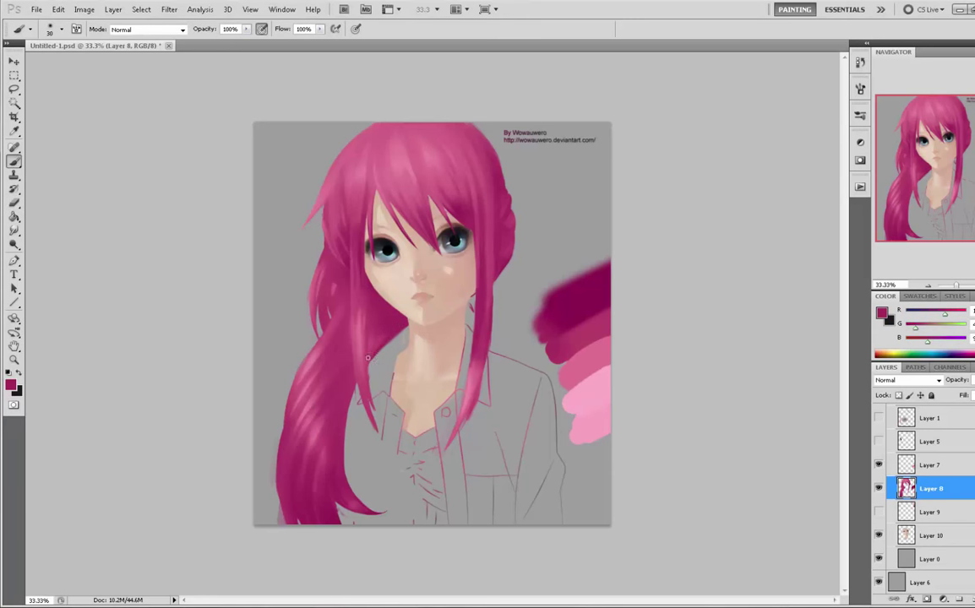
{"action": "left_click", "coordinate": [384, 342], "text": "alt"}
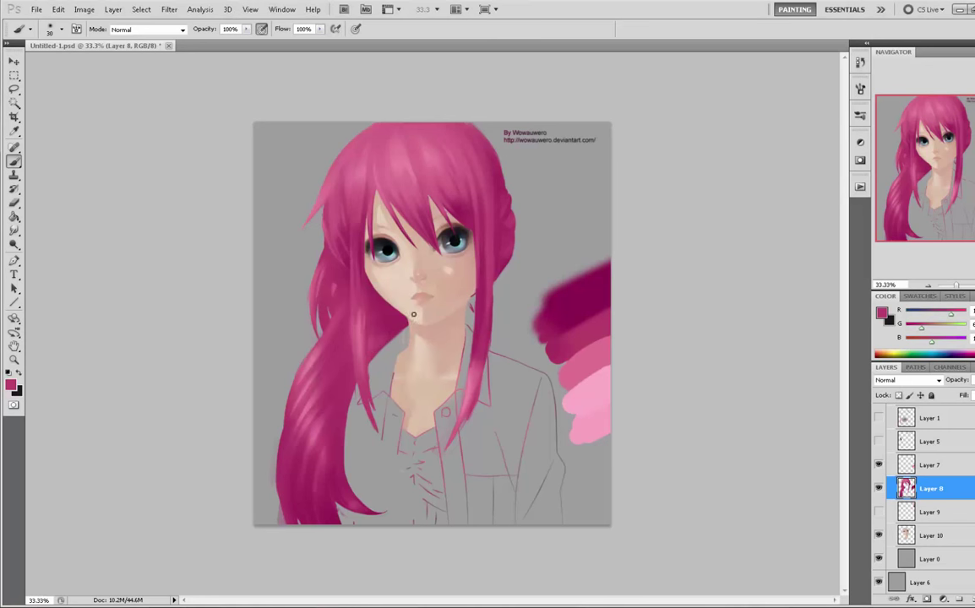
{"action": "left_click", "coordinate": [407, 327], "text": "alt"}
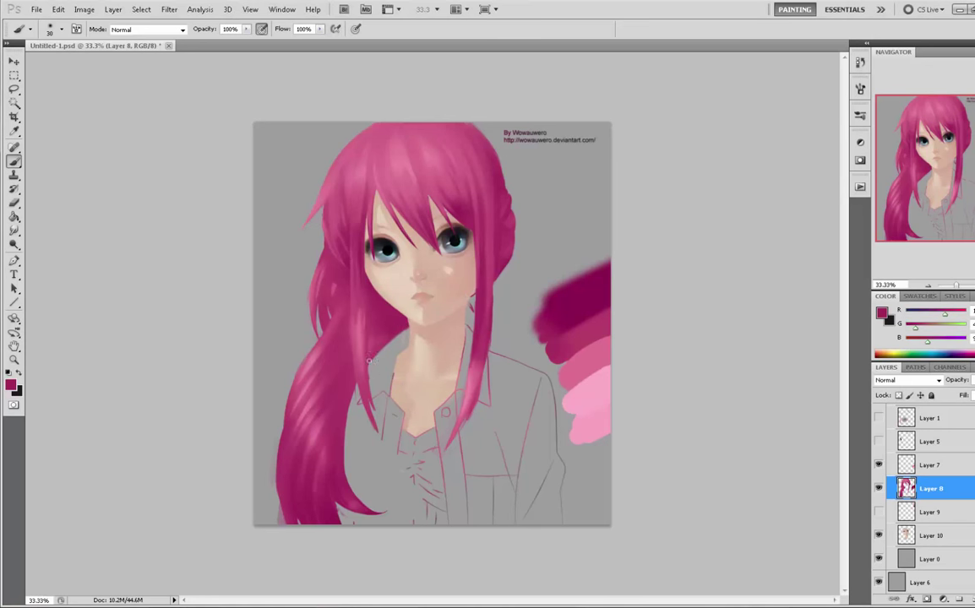
- Extend the left front hair lock into a pointed tip with sampled pink and erase the stray linework around it at 40 px
{"action": "key", "text": "e"}
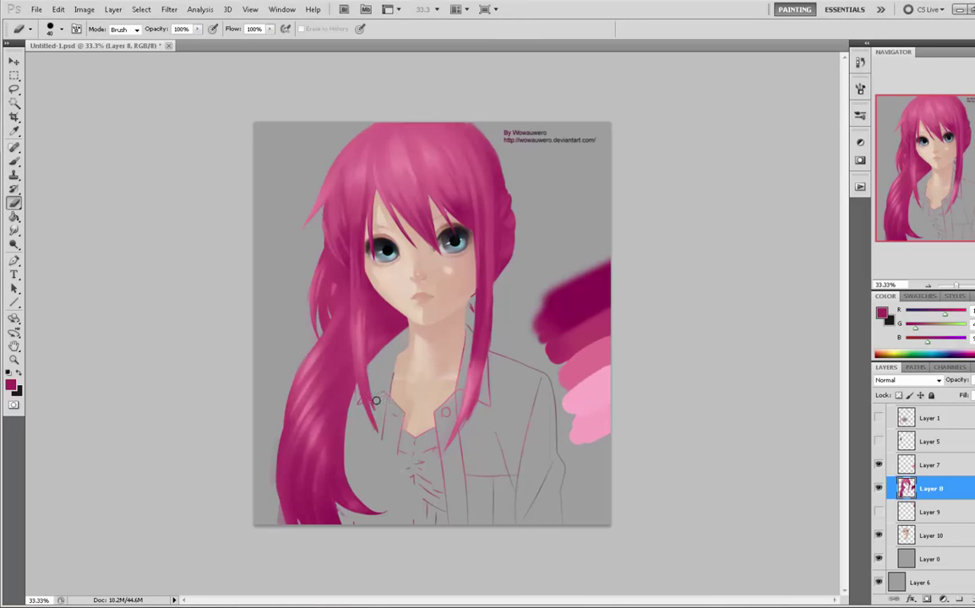
{"action": "key", "text": "b"}
{"action": "left_click", "coordinate": [324, 347], "text": "alt"}
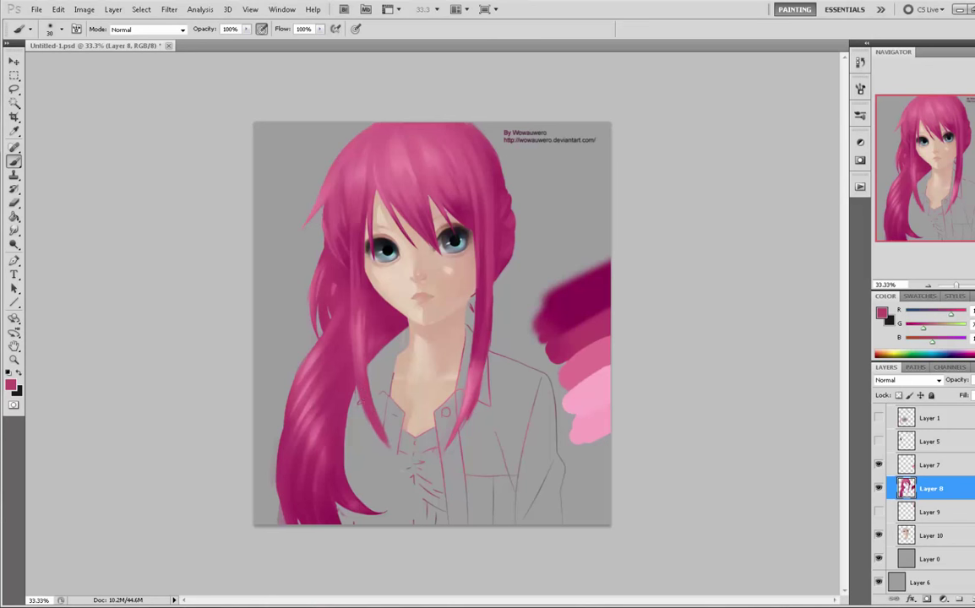
{"action": "key", "text": "e"}
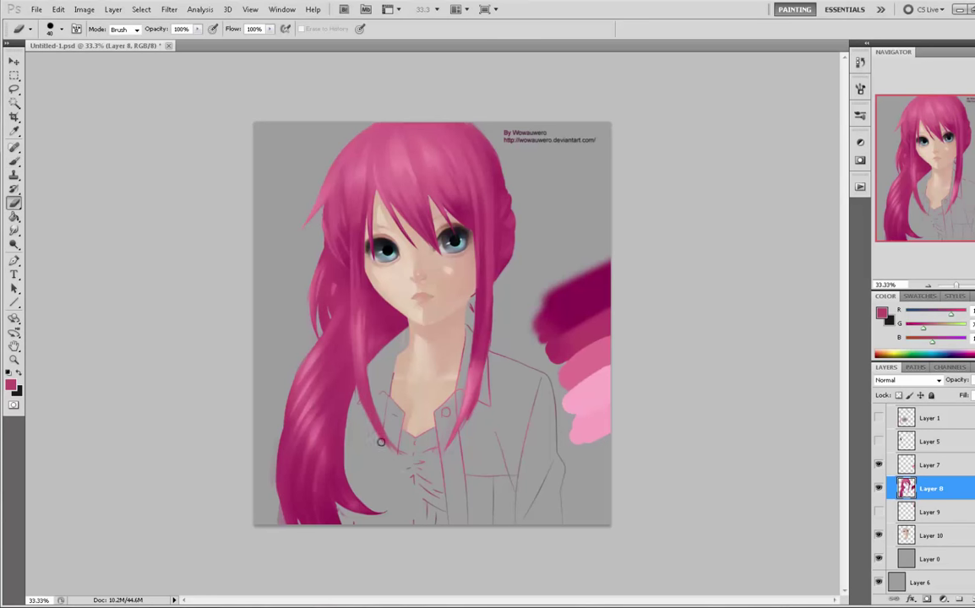
{"action": "left_click_drag", "start_coordinate": [358, 409], "coordinate": [404, 468]}
{"action": "left_click_drag", "start_coordinate": [372, 376], "coordinate": [402, 462]}
- Touch up the right front hair lock with pink sampled from it and erase the collar and shoulder lines beside it
{"action": "key", "text": "b"}
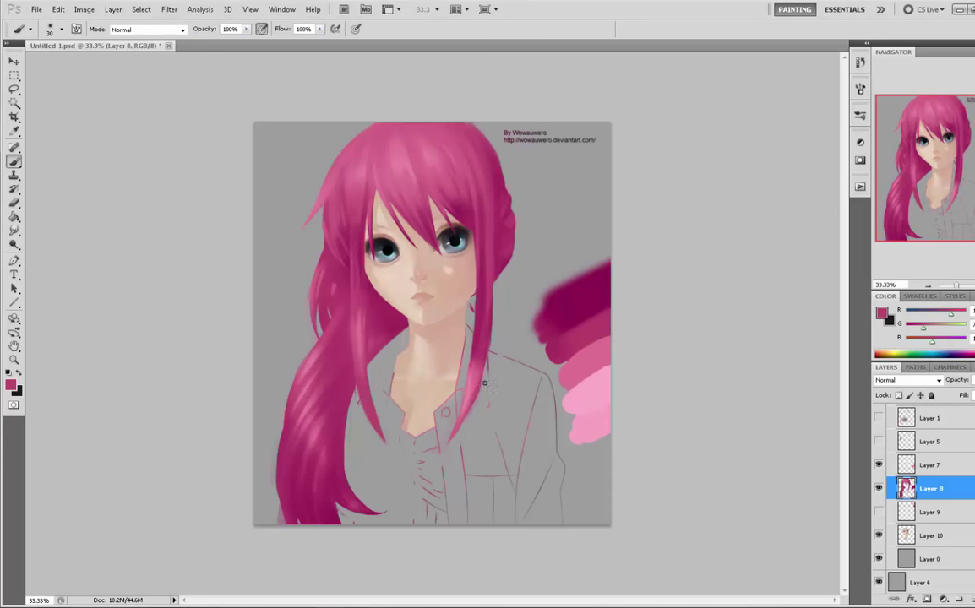
{"action": "left_click", "coordinate": [476, 385], "text": "alt"}
{"action": "key", "text": "e"}
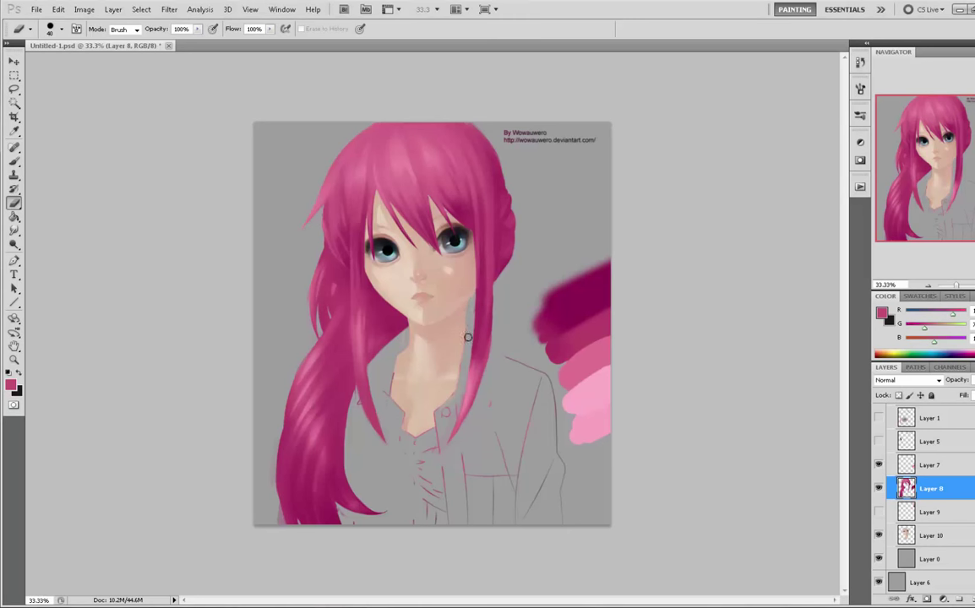
{"action": "left_click_drag", "start_coordinate": [469, 319], "coordinate": [459, 381]}
{"action": "key", "text": "ctrl+z"}
- Select only the painted pixels on Layer 8 and hide the selection outline
{"action": "key", "text": "ctrl+a"}
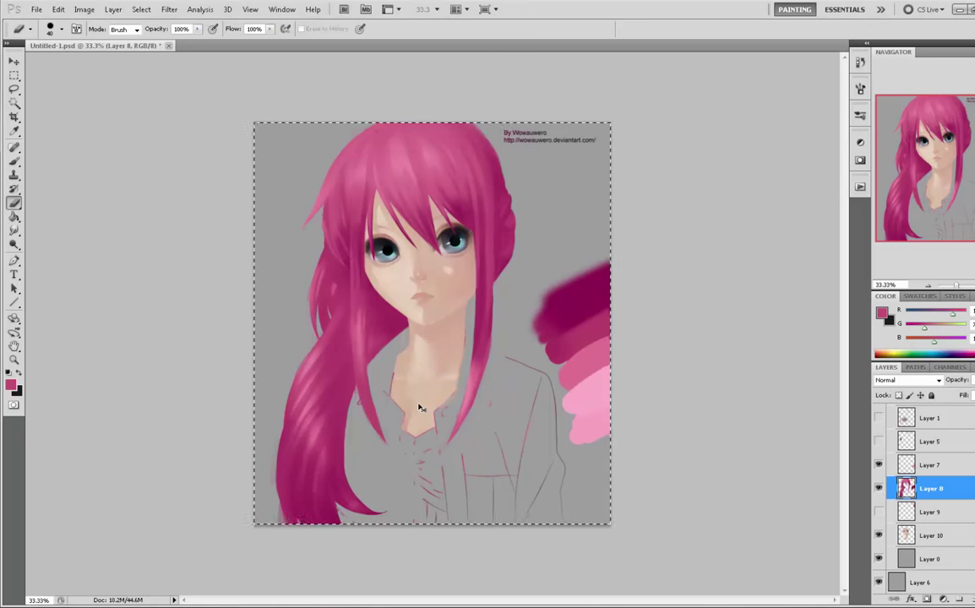
{"action": "key", "text": "v"}
{"action": "key", "text": "Up"}
{"action": "key", "text": "Down"}
{"action": "key", "text": "ctrl+d"}
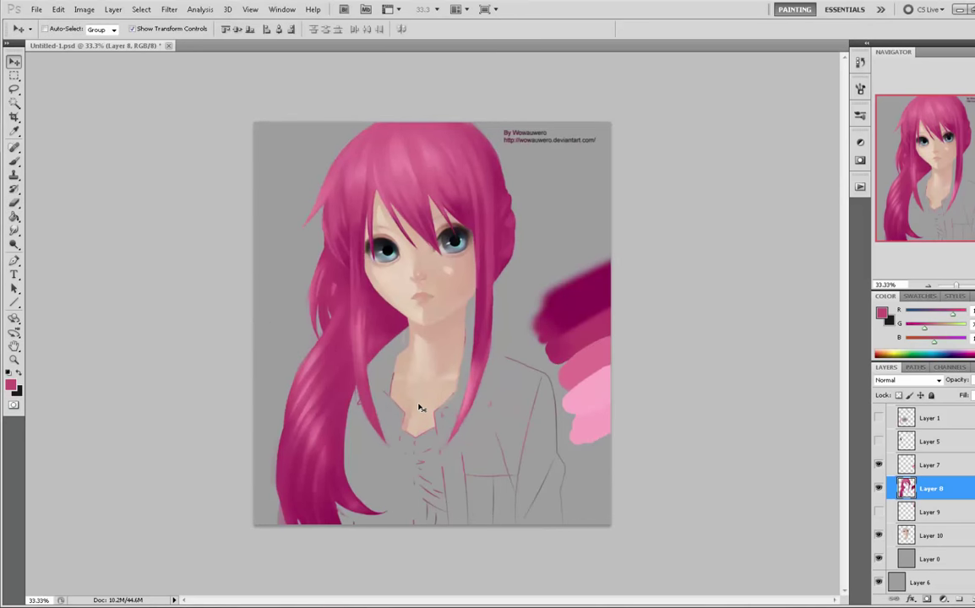
- Shade the right front hair lock with sampled dark pink using a soft brush enlarged to 500 px, and clear the selection
{"action": "key", "text": "b"}
{"action": "left_click", "coordinate": [429, 297], "text": "alt"}
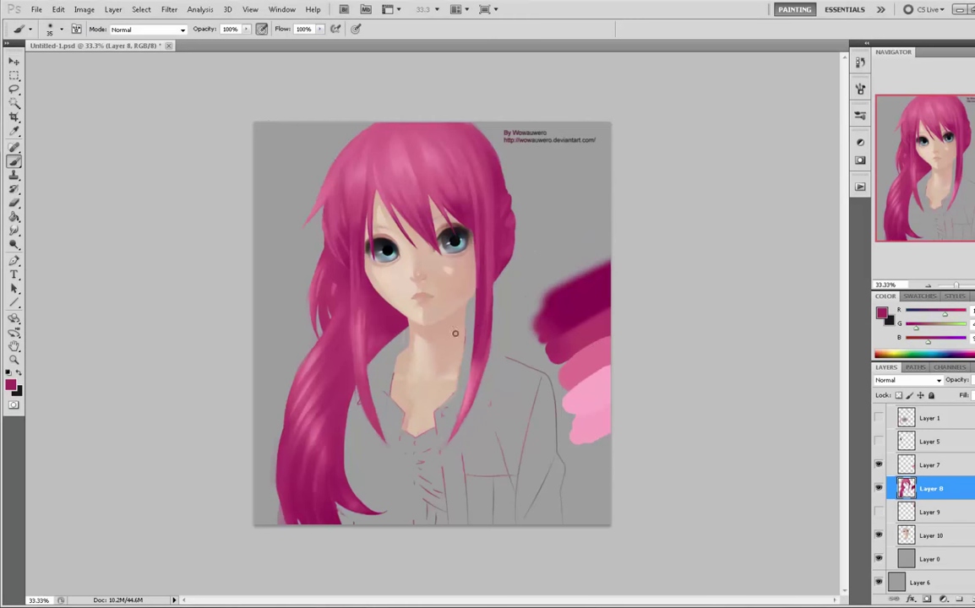
{"action": "key", "text": "bracketright"}
{"action": "key", "text": "bracketright"}
{"action": "key", "text": "bracketright"}
{"action": "key", "text": "bracketright"}
{"action": "key", "text": "bracketright"}
{"action": "key", "text": "bracketright"}
{"action": "key", "text": "bracketright"}
{"action": "key", "text": "bracketright"}
{"action": "key", "text": "bracketright"}
{"action": "key", "text": "bracketright"}
{"action": "key", "text": "bracketright"}
{"action": "key", "text": "bracketright"}
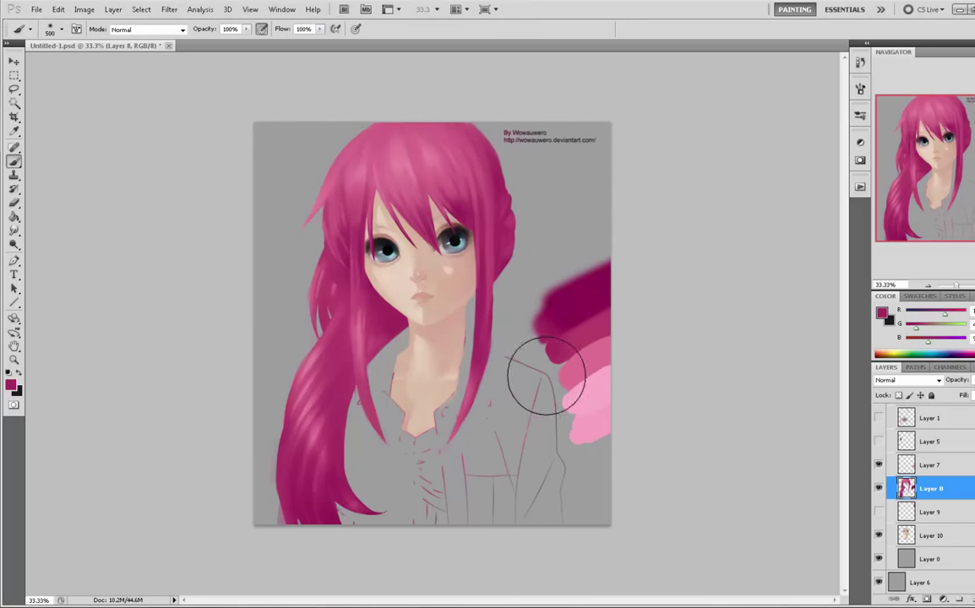
{"action": "key", "text": "m"}
{"action": "right_click", "coordinate": [505, 321]}
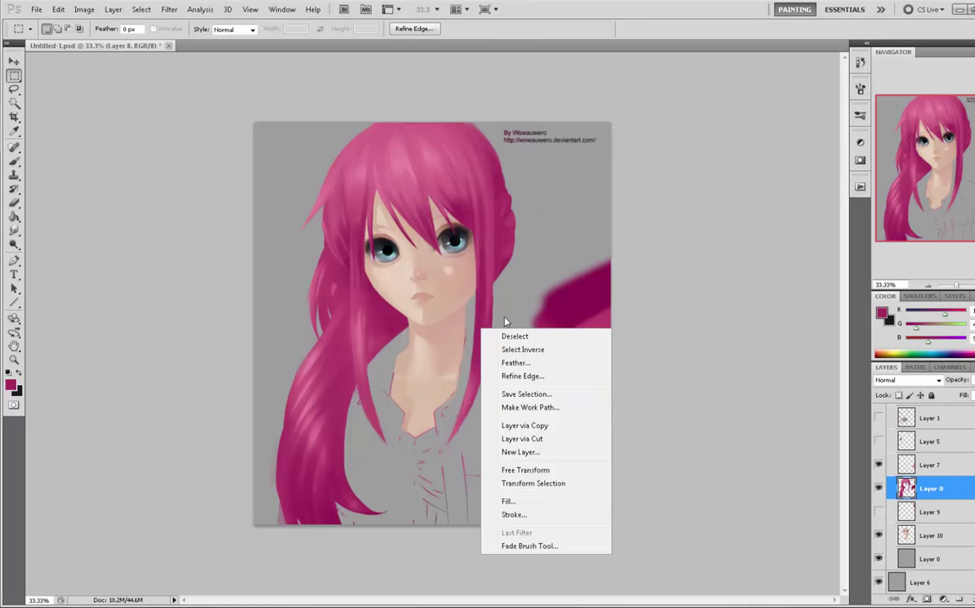
{"action": "left_click", "coordinate": [515, 336]}
- Reshape the tip of the right front lock by erasing it and smudging it into a longer point with a 250 px Smudge tip
{"action": "key", "text": "b"}
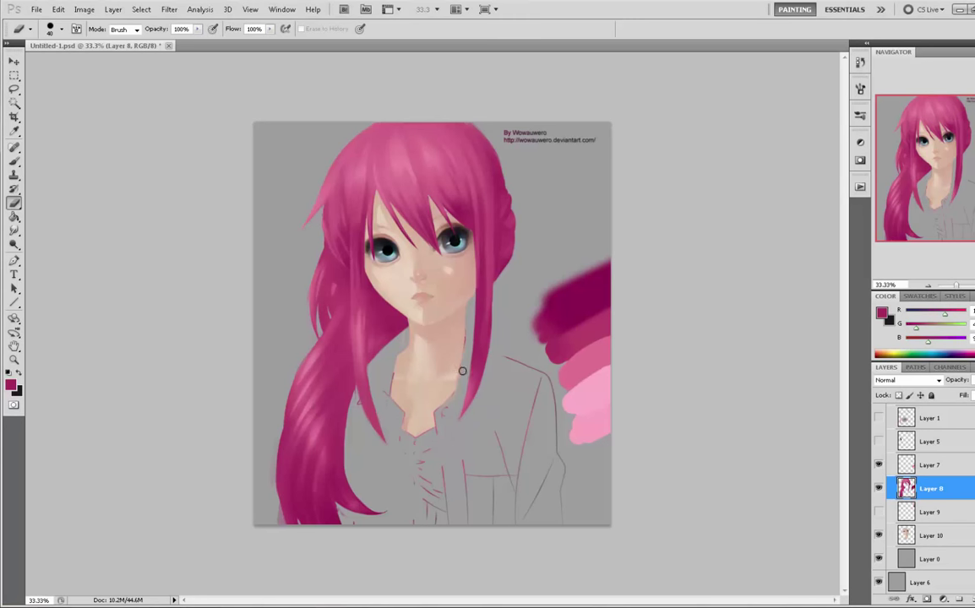
{"action": "left_click", "coordinate": [13, 230]}
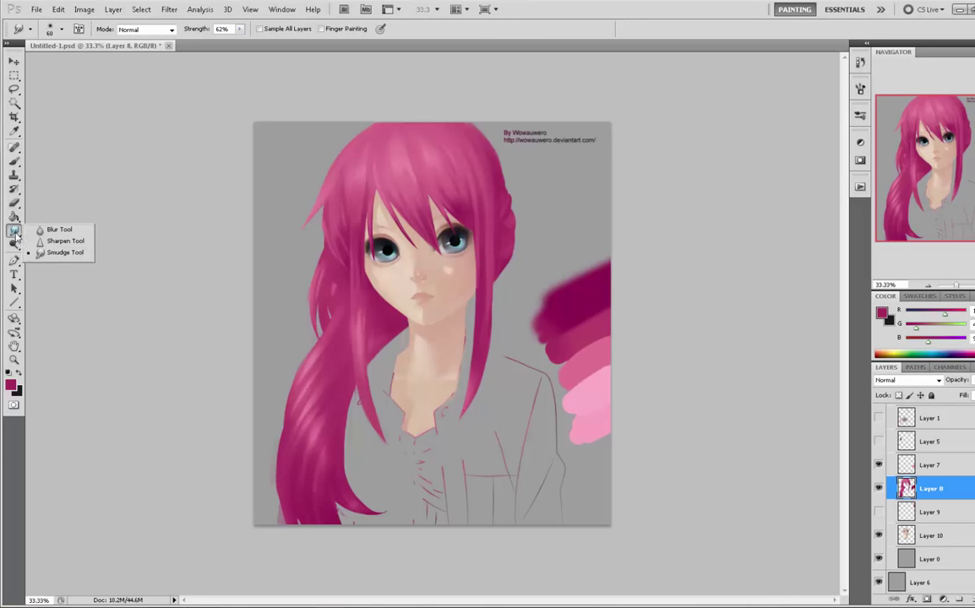
{"action": "left_click", "coordinate": [50, 231]}
{"action": "key", "text": "bracketright"}
{"action": "key", "text": "bracketright"}
{"action": "key", "text": "bracketright"}
{"action": "key", "text": "bracketright"}
{"action": "key", "text": "bracketright"}
{"action": "key", "text": "bracketright"}
{"action": "key", "text": "bracketright"}
{"action": "key", "text": "bracketright"}
{"action": "key", "text": "bracketright"}
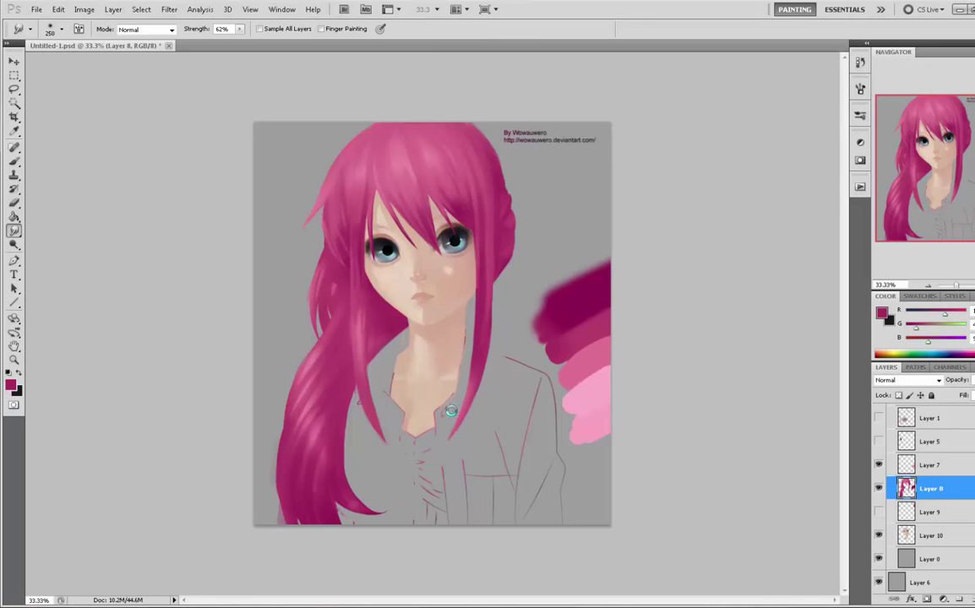
{"action": "key", "text": "e"}
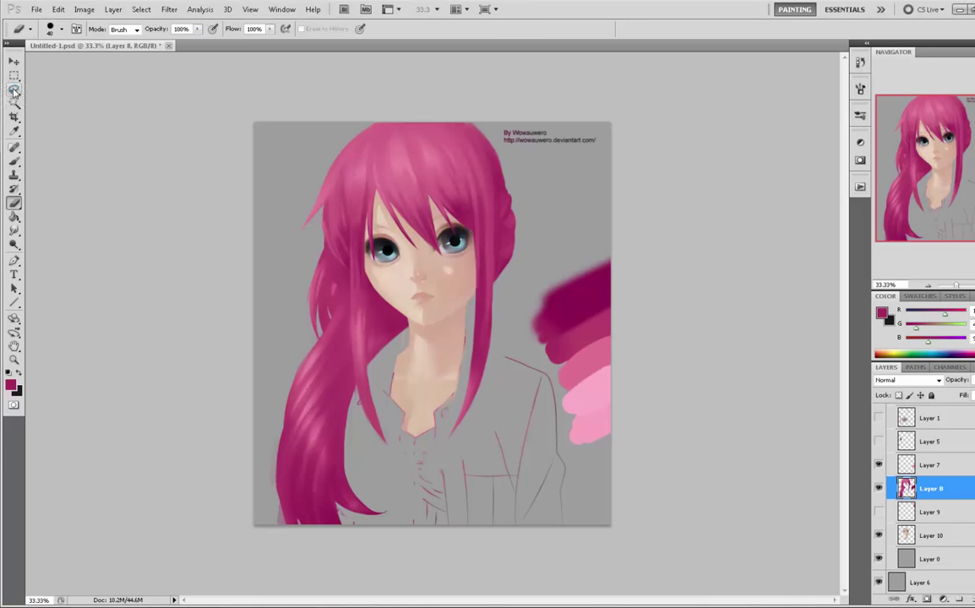
- Outline the left front hair lock with the Polygonal Lasso and copy it to a new layer
{"action": "mouse_move", "coordinate": [13, 89]}
{"action": "left_mouse_down"}
{"action": "mouse_move", "coordinate": [42, 84]}
{"action": "mouse_move", "coordinate": [43, 97]}
{"action": "left_mouse_up"}
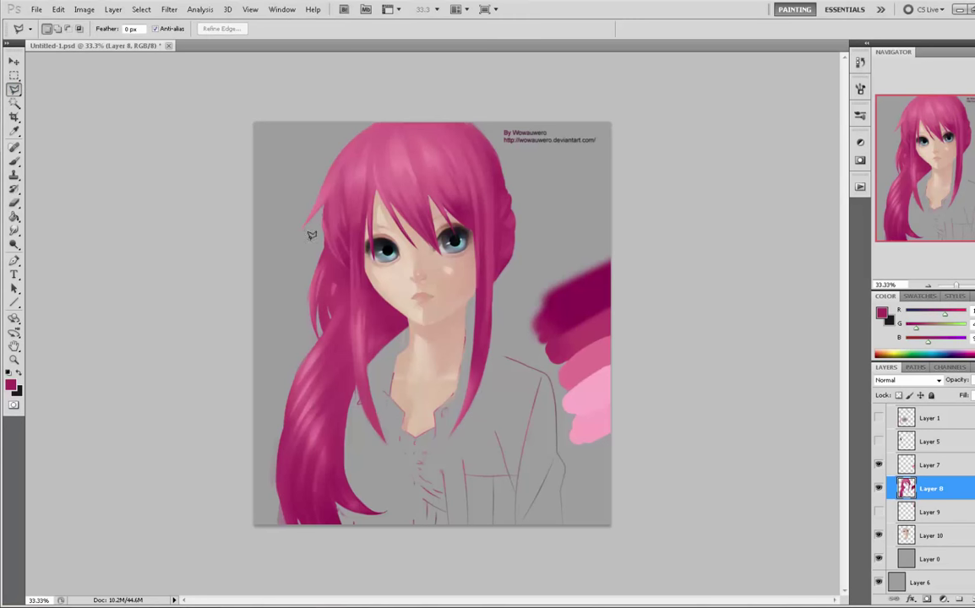
{"action": "left_click", "coordinate": [349, 217]}
{"action": "left_click", "coordinate": [358, 399]}
{"action": "left_click", "coordinate": [395, 280]}
{"action": "left_click", "coordinate": [411, 296]}
{"action": "left_click", "coordinate": [418, 330]}
{"action": "left_click", "coordinate": [401, 245]}
{"action": "left_click", "coordinate": [388, 223]}
{"action": "left_click", "coordinate": [367, 220]}
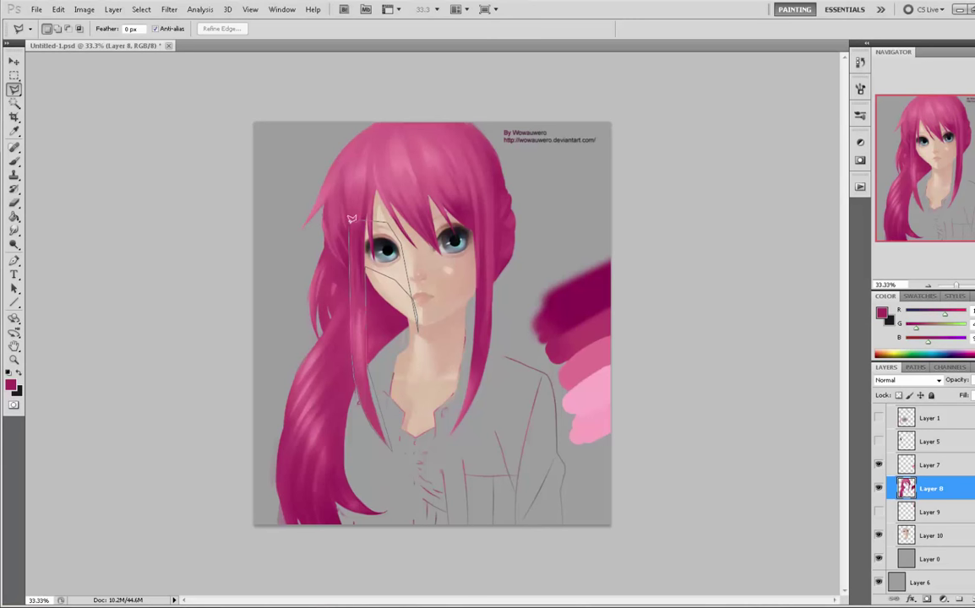
{"action": "left_click", "coordinate": [348, 227]}
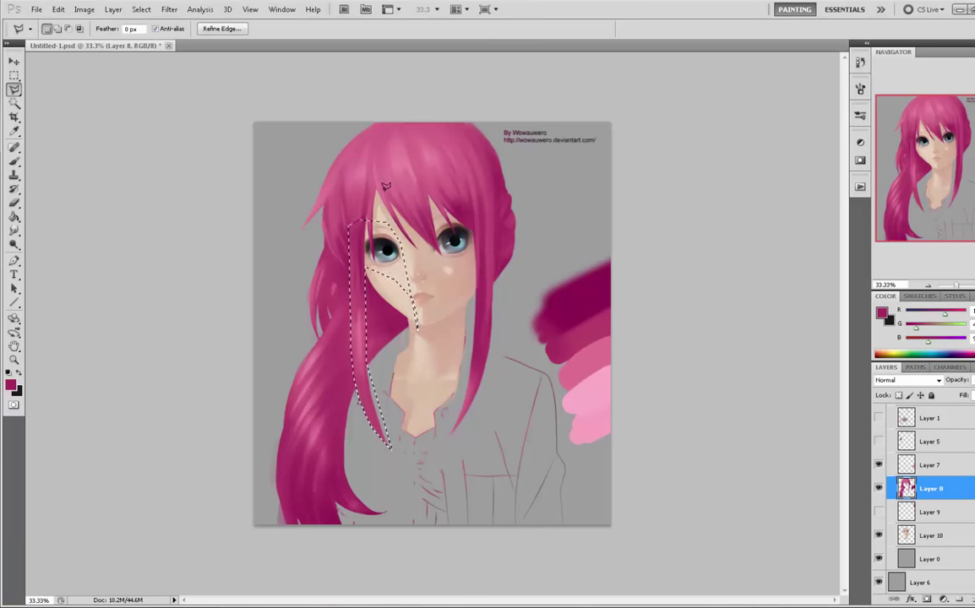
{"action": "key", "text": "ctrl+j"}
- Select only the painted pixels of the copied hair lock on Layer 11 and hide the selection outline
{"action": "key", "text": "ctrl+a"}
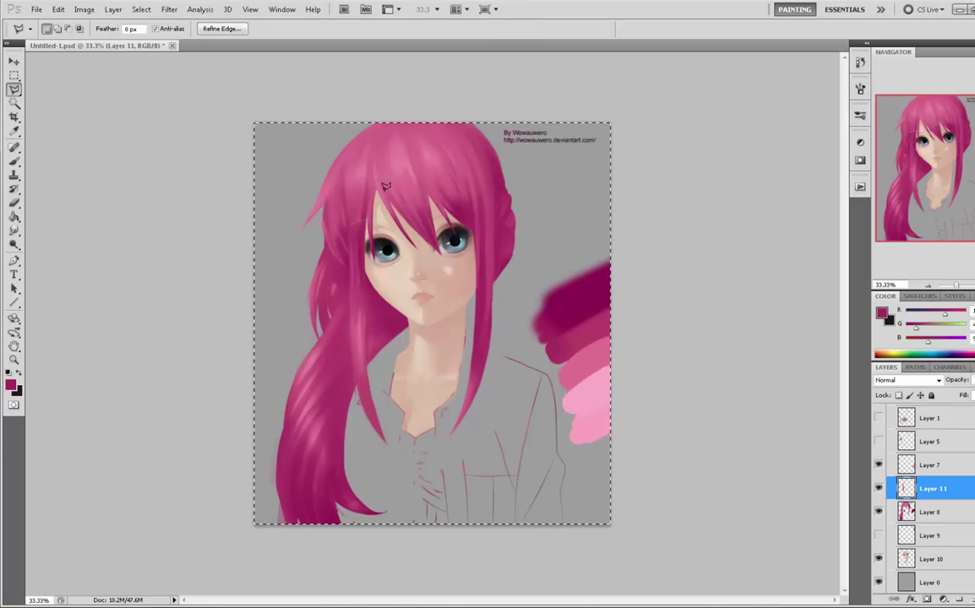
{"action": "key", "text": "v"}
{"action": "key", "text": "Up"}
{"action": "key", "text": "Down"}
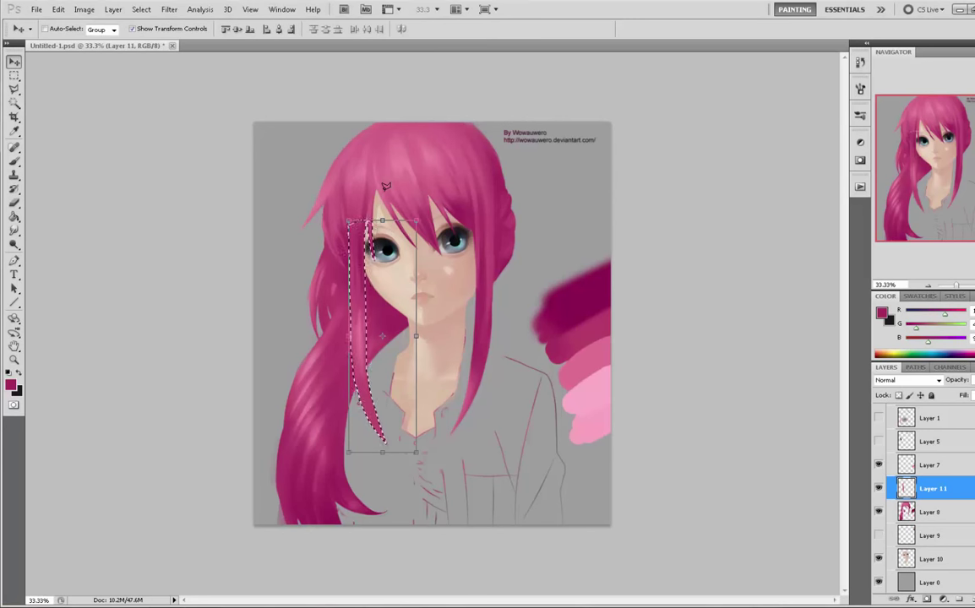
{"action": "key", "text": "ctrl+d"}
- Shade the copied left front lock with the 500 px brush, using dark and lighter pinks sampled from the hair and palette swatches
{"action": "key", "text": "b"}
{"action": "left_click", "coordinate": [374, 330], "text": "alt"}
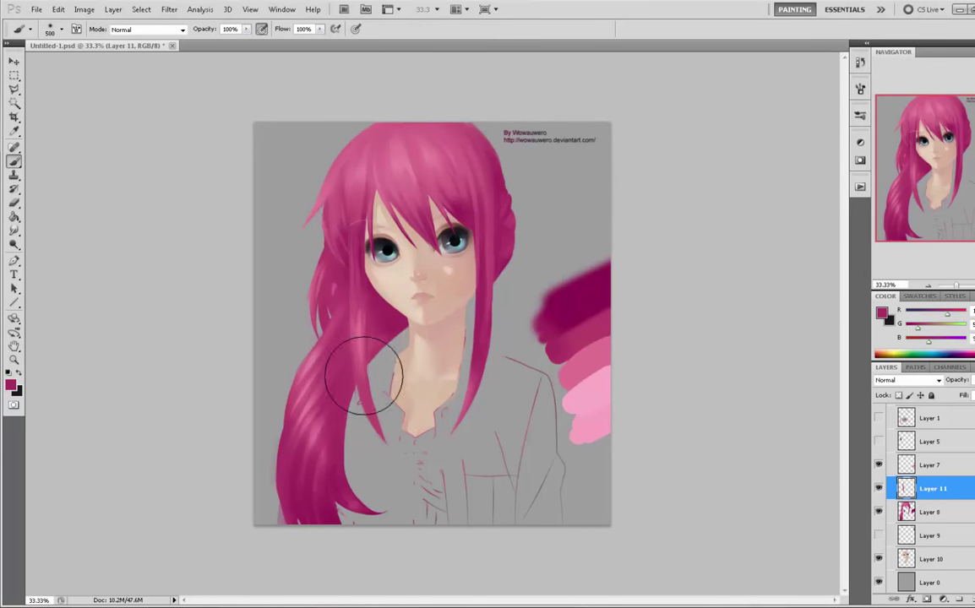
{"action": "left_click_drag", "start_coordinate": [365, 377], "coordinate": [385, 446]}
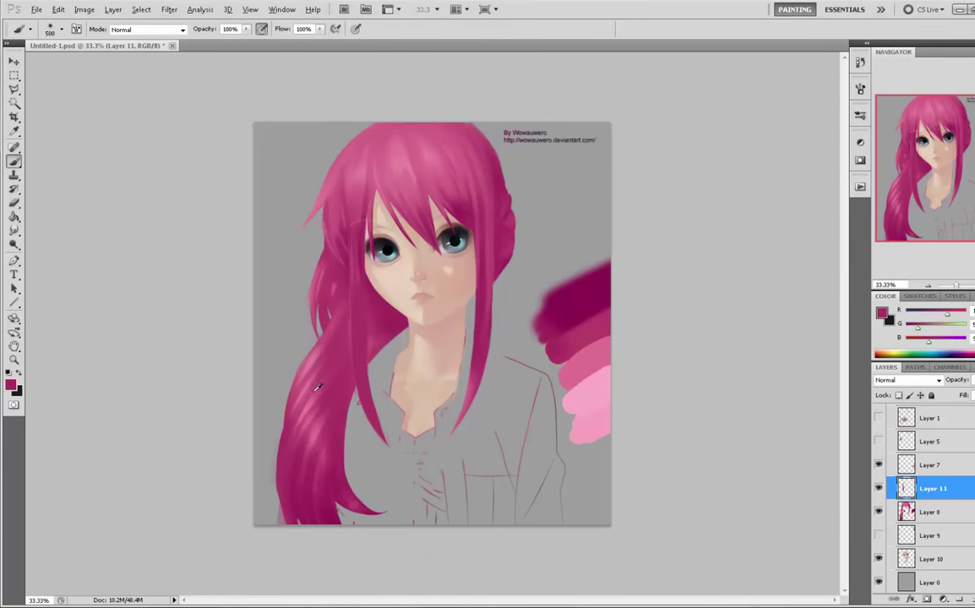
{"action": "left_click", "coordinate": [365, 181], "text": "alt"}
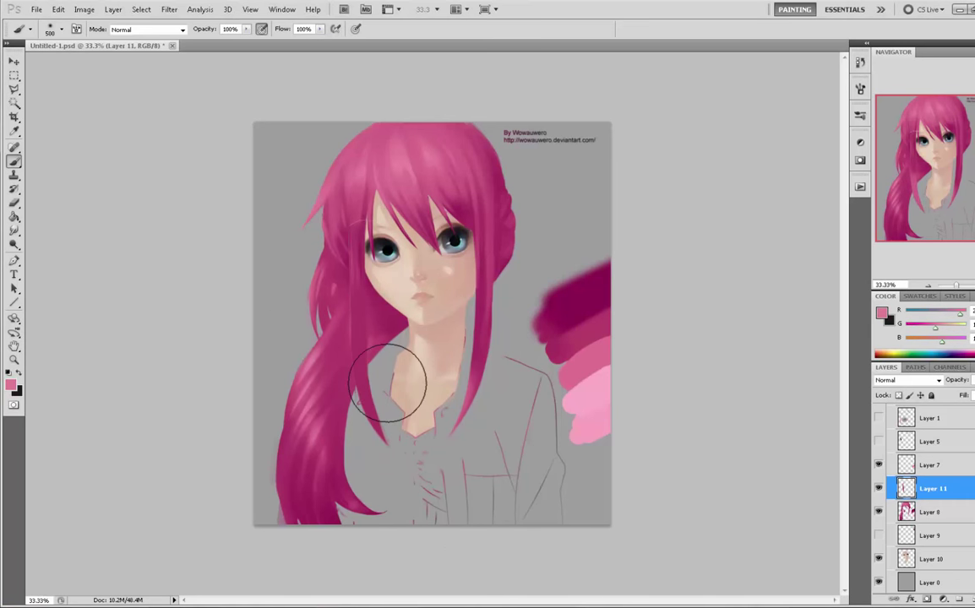
{"action": "left_click", "coordinate": [583, 355], "text": "alt"}
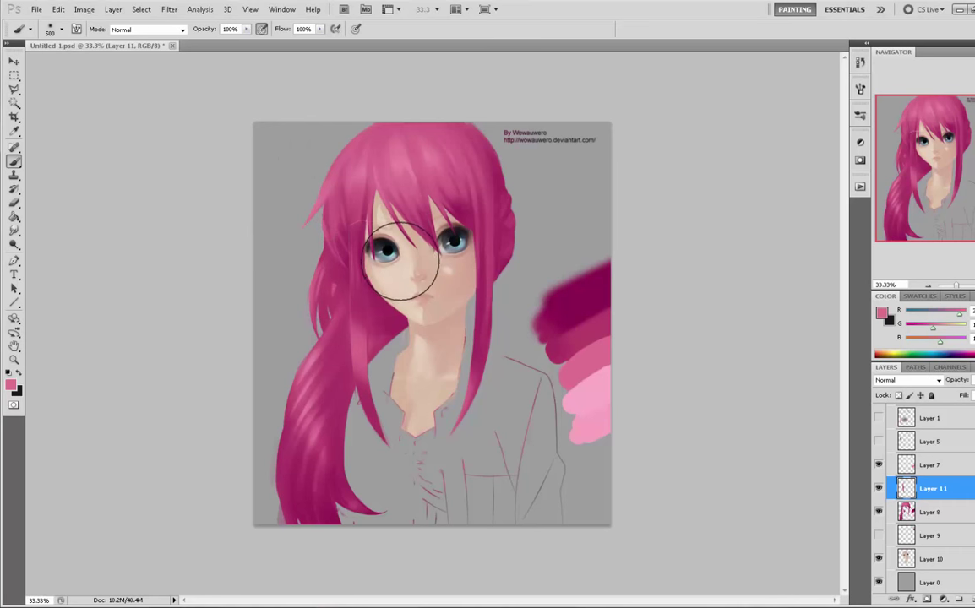
- Rework the strands along the left front lock on Layer 11 with a 50 px brush and dark pinks sampled from the lock
{"action": "key", "text": "m"}
{"action": "key", "text": "b"}
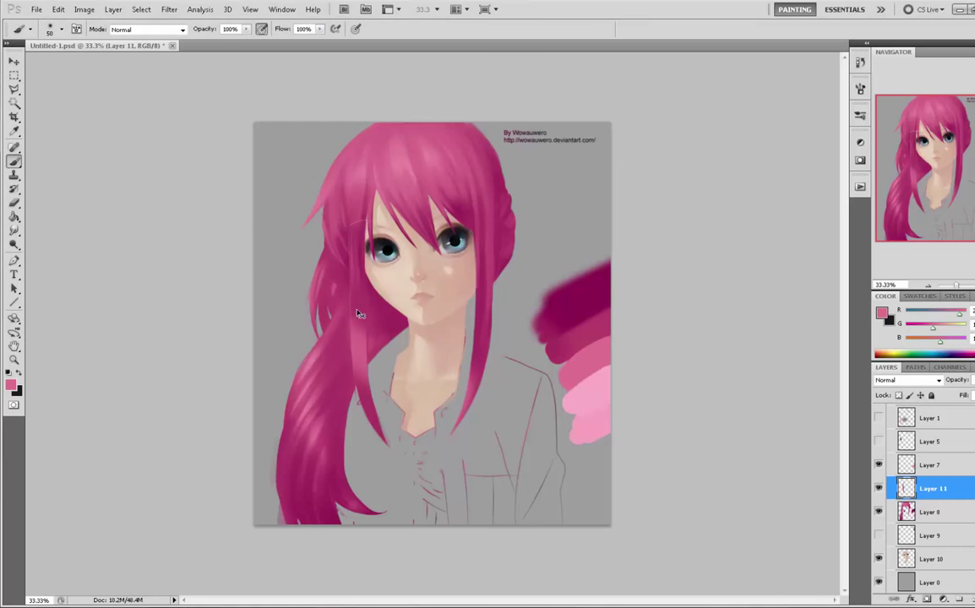
{"action": "left_click", "coordinate": [360, 299], "text": "alt"}
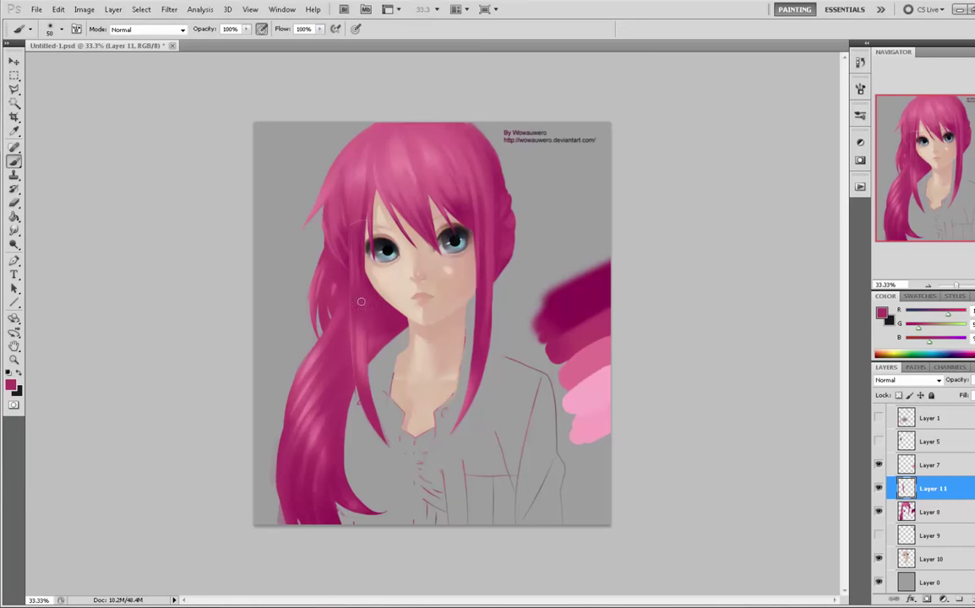
{"action": "key", "text": "ctrl+alt+z"}
{"action": "key", "text": "ctrl+alt+z"}
{"action": "left_click_drag", "start_coordinate": [348, 298], "coordinate": [370, 417]}
{"action": "left_click_drag", "start_coordinate": [354, 313], "coordinate": [380, 429]}
{"action": "key", "text": "ctrl+alt+z"}
{"action": "left_click", "coordinate": [358, 313], "text": "alt"}
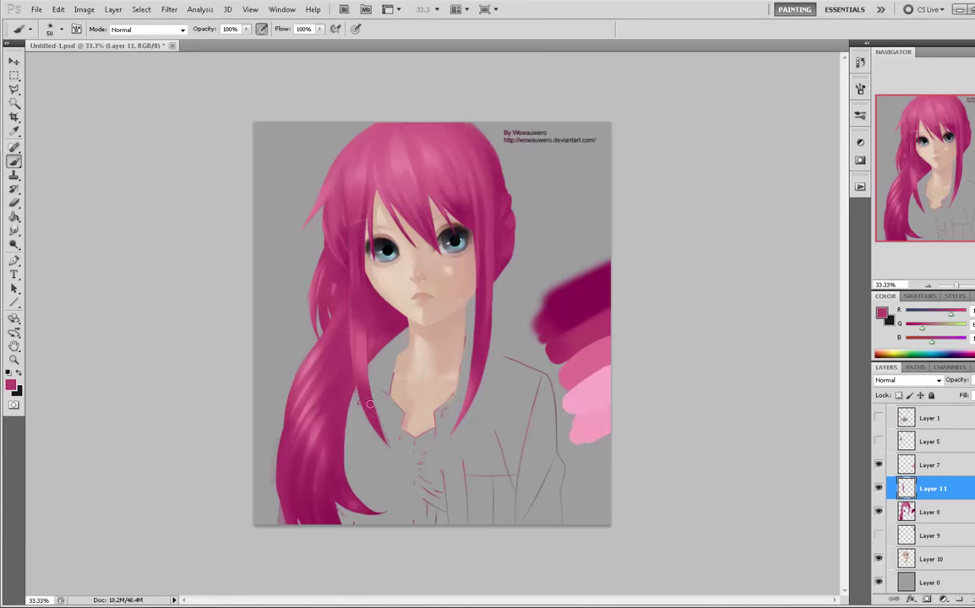
- Blend the middle of the left front lock with the 50 px brush, alternating lighter and darker pinks sampled from it
{"action": "left_click", "coordinate": [365, 340], "text": "alt"}
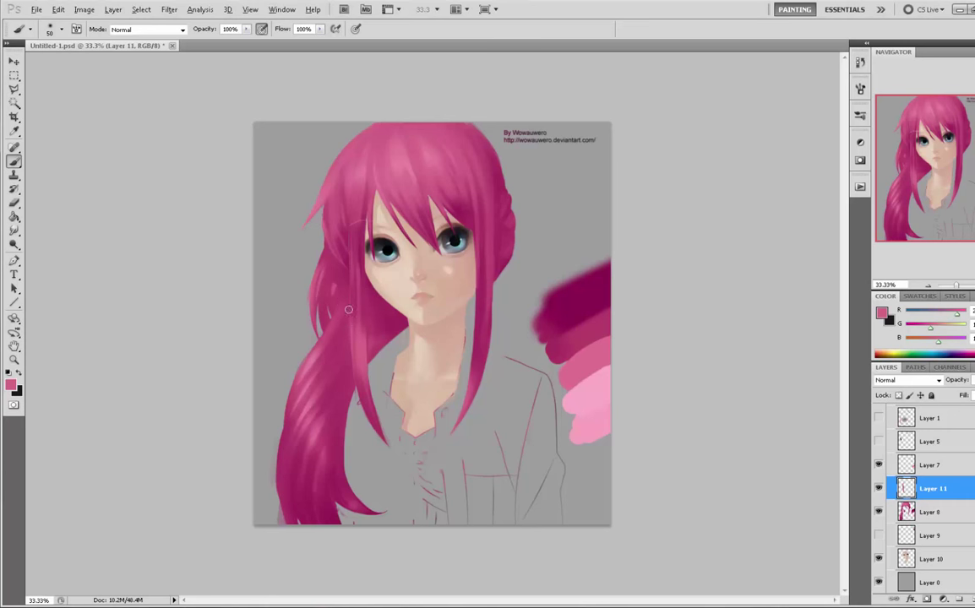
{"action": "left_click_drag", "start_coordinate": [360, 272], "coordinate": [360, 325]}
{"action": "left_click", "coordinate": [357, 277], "text": "alt"}
{"action": "left_click_drag", "start_coordinate": [359, 279], "coordinate": [361, 368]}
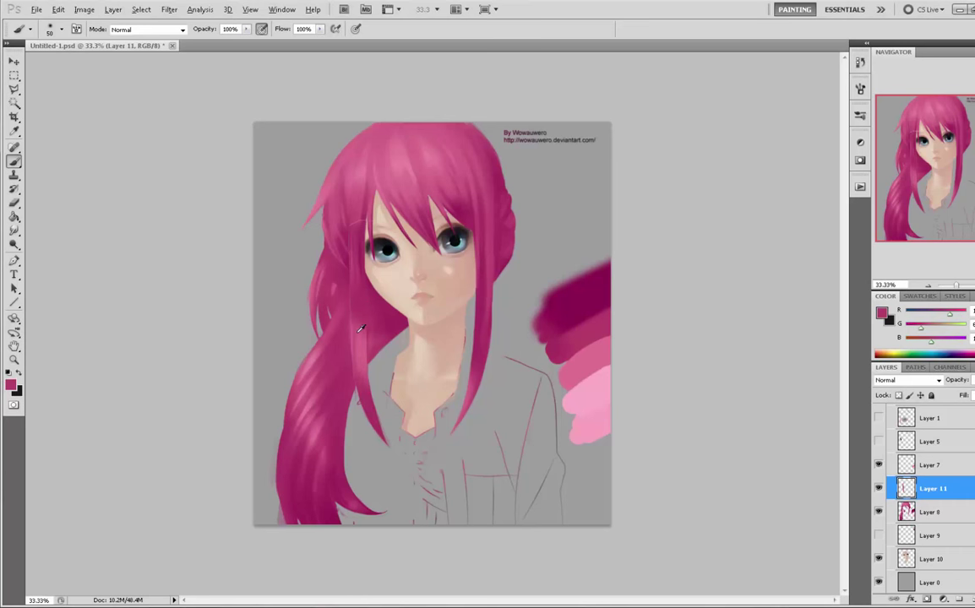
{"action": "left_click", "coordinate": [359, 331], "text": "alt"}
{"action": "left_click", "coordinate": [369, 366], "text": "alt"}
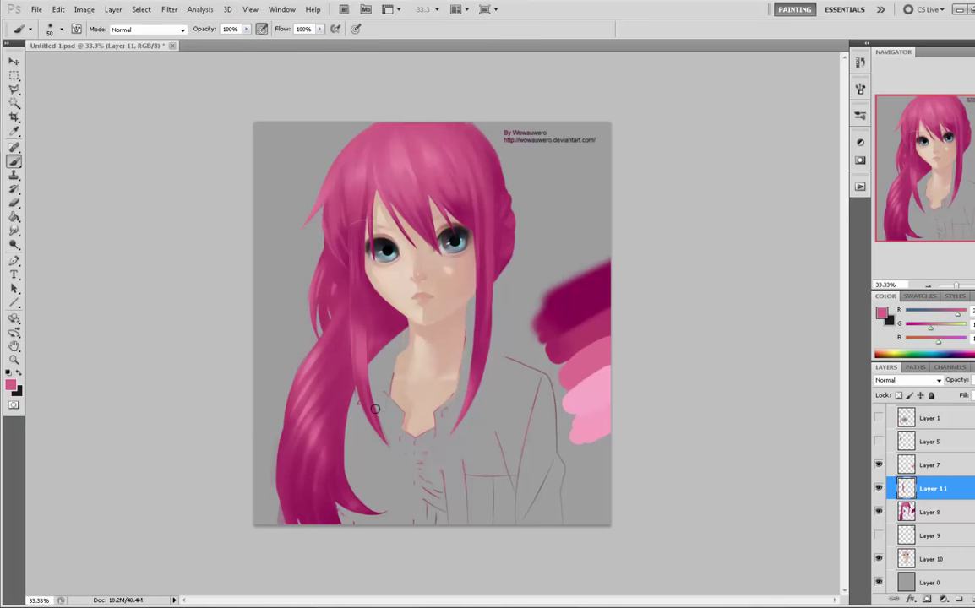
- Shade the lower part of the left front lock with a 300 px brush and a dark pink sampled near its tip
{"action": "key", "text": "bracketright"}
{"action": "key", "text": "bracketright"}
{"action": "key", "text": "bracketright"}
{"action": "key", "text": "bracketright"}
{"action": "key", "text": "bracketright"}
{"action": "key", "text": "bracketright"}
{"action": "key", "text": "bracketright"}
{"action": "key", "text": "bracketright"}
{"action": "key", "text": "bracketright"}
{"action": "key", "text": "bracketright"}
{"action": "key", "text": "bracketright"}
{"action": "left_click", "coordinate": [376, 397], "text": "alt"}
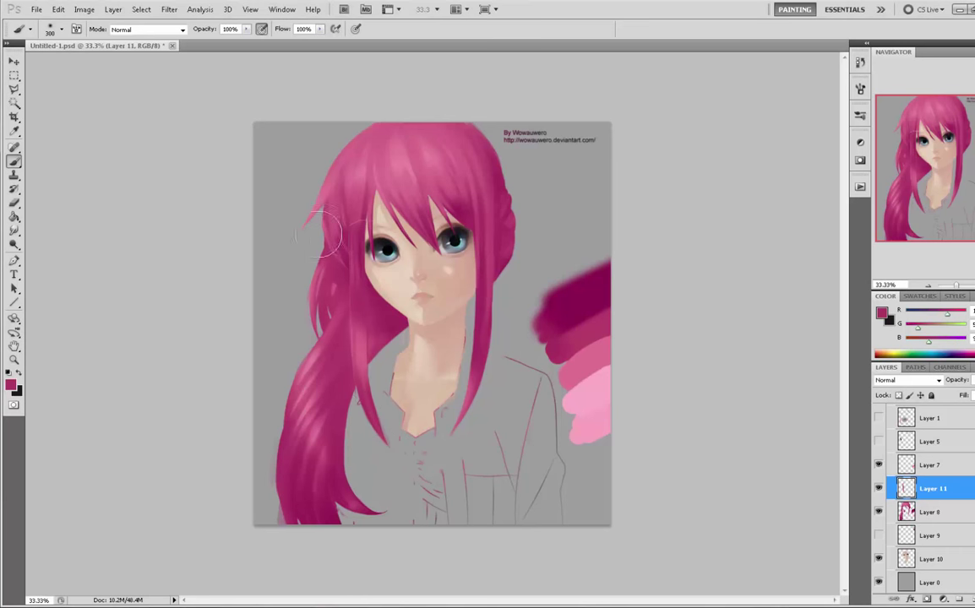
- Paint fine strands on the left front lock with a 40 px brush and a medium pink sampled from its middle
{"action": "key", "text": "bracketleft"}
{"action": "key", "text": "bracketleft"}
{"action": "key", "text": "bracketleft"}
{"action": "key", "text": "bracketleft"}
{"action": "key", "text": "bracketleft"}
{"action": "key", "text": "bracketleft"}
{"action": "key", "text": "bracketleft"}
{"action": "key", "text": "bracketleft"}
{"action": "key", "text": "bracketleft"}
{"action": "key", "text": "bracketleft"}
{"action": "key", "text": "bracketleft"}
{"action": "left_click", "coordinate": [362, 316], "text": "alt"}
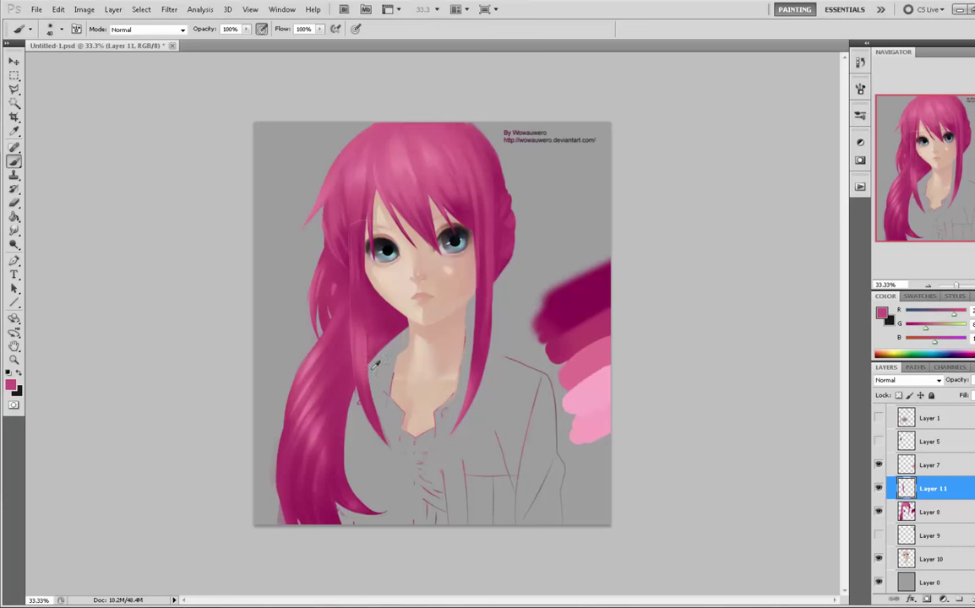
- Refine the upper left front lock with the 40 px brush, using pinks sampled from the lock and the neighbouring side hair
{"action": "left_click", "coordinate": [325, 279], "text": "alt"}
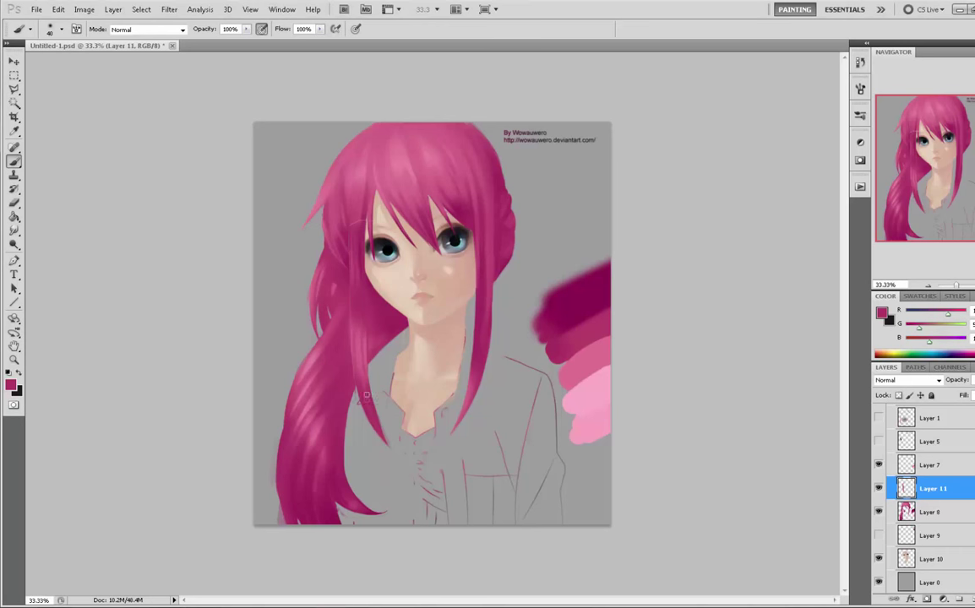
{"action": "left_click", "coordinate": [321, 287], "text": "alt"}
{"action": "left_click", "coordinate": [325, 276], "text": "alt"}
{"action": "left_click", "coordinate": [360, 258], "text": "alt"}
{"action": "left_click", "coordinate": [359, 243], "text": "alt"}
{"action": "left_click", "coordinate": [320, 209], "text": "alt"}
{"action": "left_click", "coordinate": [325, 270], "text": "alt"}
- Softly brighten the left front lock with a 400 px brush and a lighter pink sampled from its lower middle
{"action": "key", "text": "bracketright"}
{"action": "key", "text": "bracketright"}
{"action": "key", "text": "bracketright"}
{"action": "key", "text": "bracketright"}
{"action": "key", "text": "bracketright"}
{"action": "key", "text": "bracketright"}
{"action": "key", "text": "bracketright"}
{"action": "key", "text": "bracketright"}
{"action": "key", "text": "bracketright"}
{"action": "key", "text": "bracketright"}
{"action": "key", "text": "bracketright"}
{"action": "key", "text": "bracketright"}
{"action": "key", "text": "bracketright"}
{"action": "left_click", "coordinate": [360, 347], "text": "alt"}
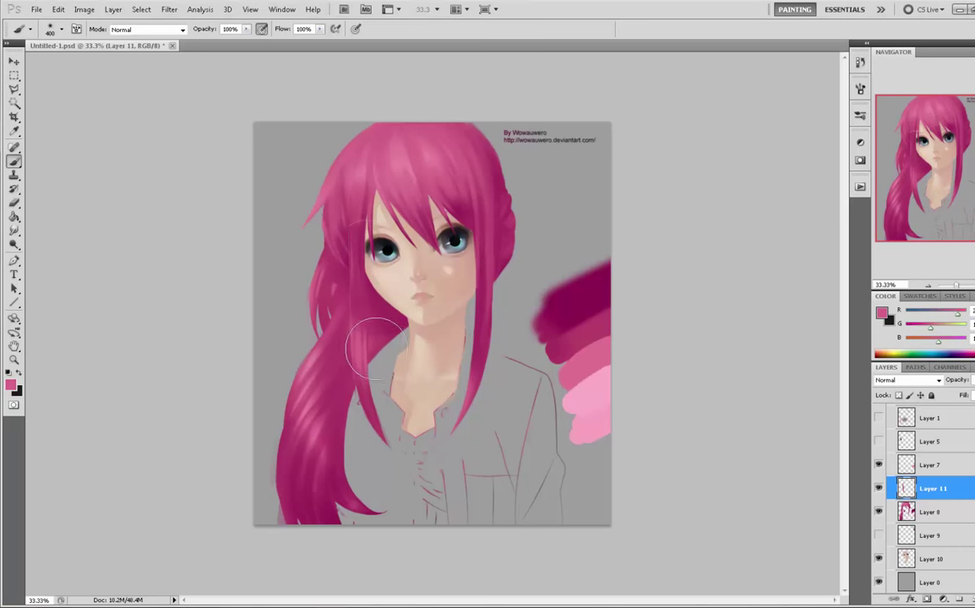
- Even out the left front lock's shading with the 400 px brush, using pinks sampled from the side hair, lock and ponytail
{"action": "left_click", "coordinate": [321, 280], "text": "alt"}
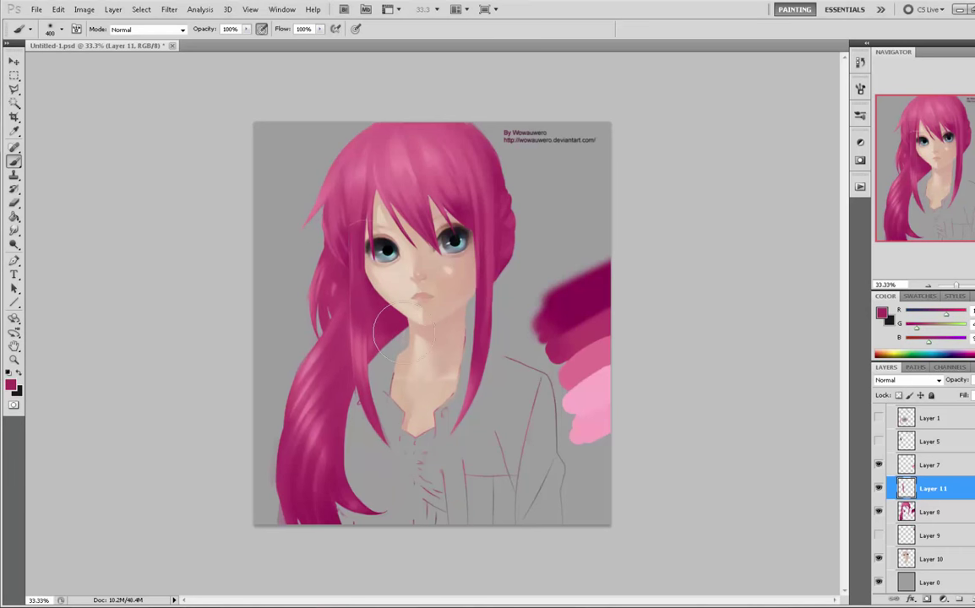
{"action": "left_click", "coordinate": [316, 266], "text": "alt"}
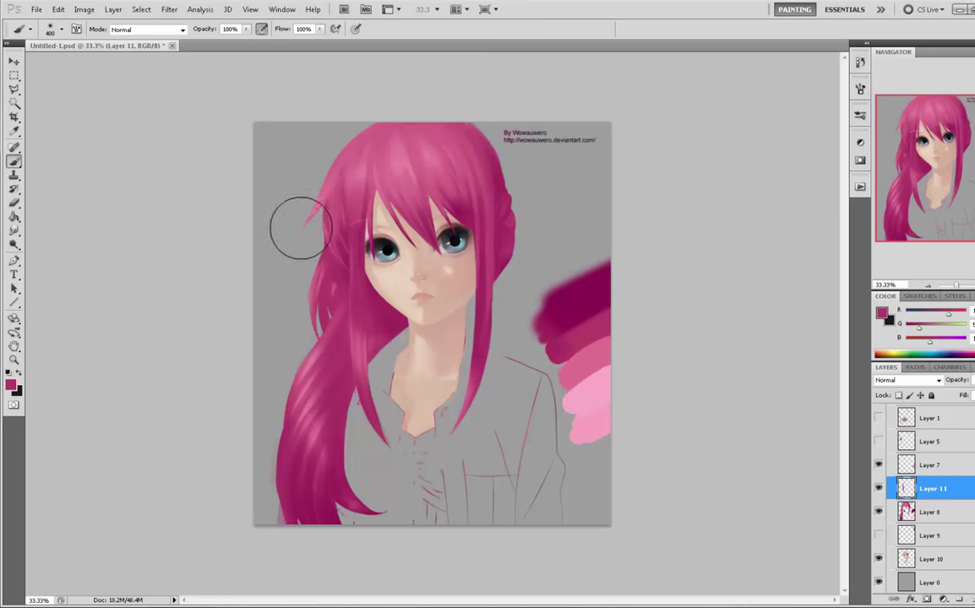
{"action": "left_click", "coordinate": [366, 395], "text": "alt"}
{"action": "left_click", "coordinate": [331, 355], "text": "alt"}
{"action": "left_click", "coordinate": [327, 317], "text": "alt"}
- Deselect the left front lock and merge Layer 11 down into the hair on Layer 8
{"action": "key", "text": "m"}
{"action": "right_click", "coordinate": [450, 266]}
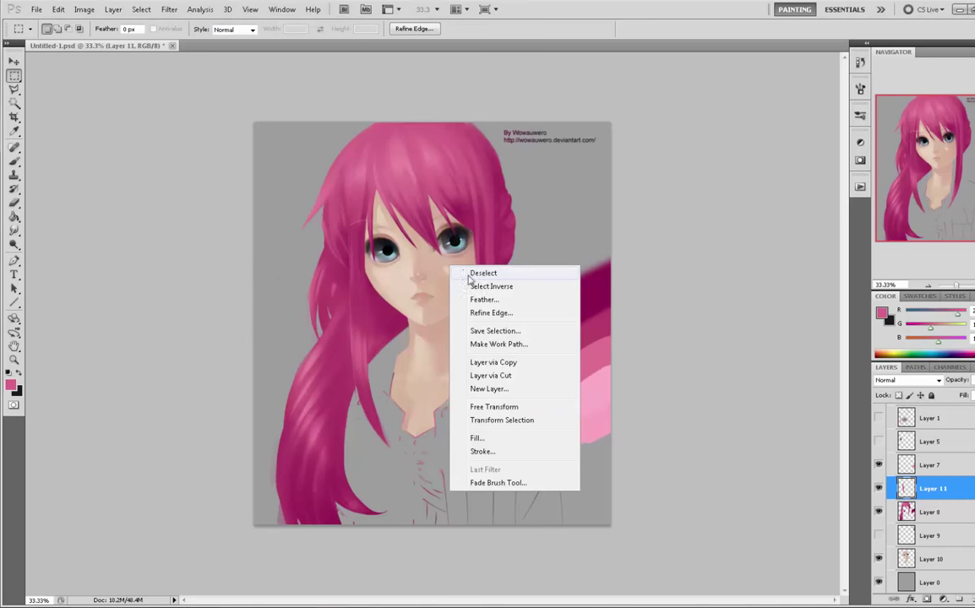
{"action": "left_click", "coordinate": [482, 273]}
{"action": "key", "text": "v"}
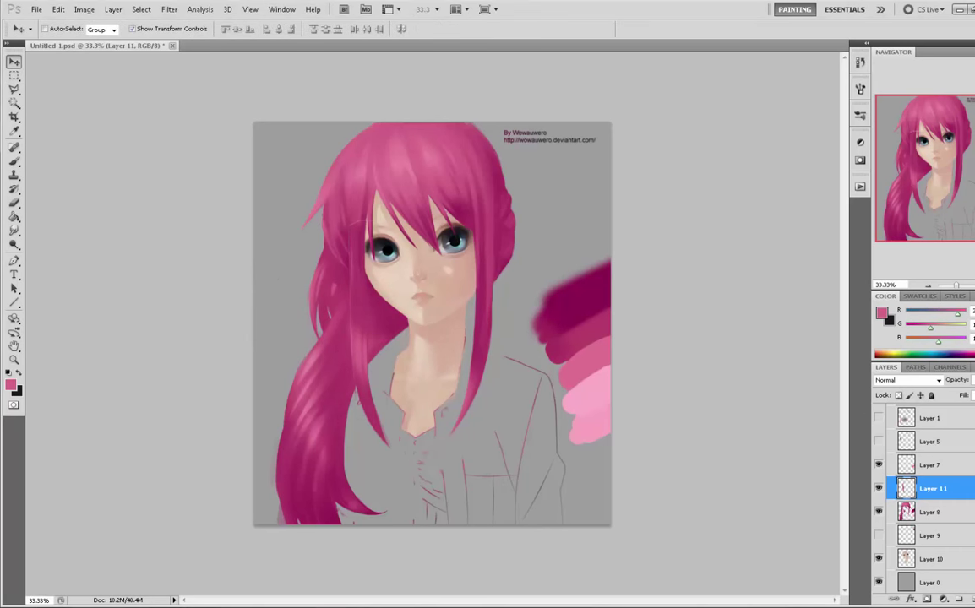
{"action": "key", "text": "Left"}
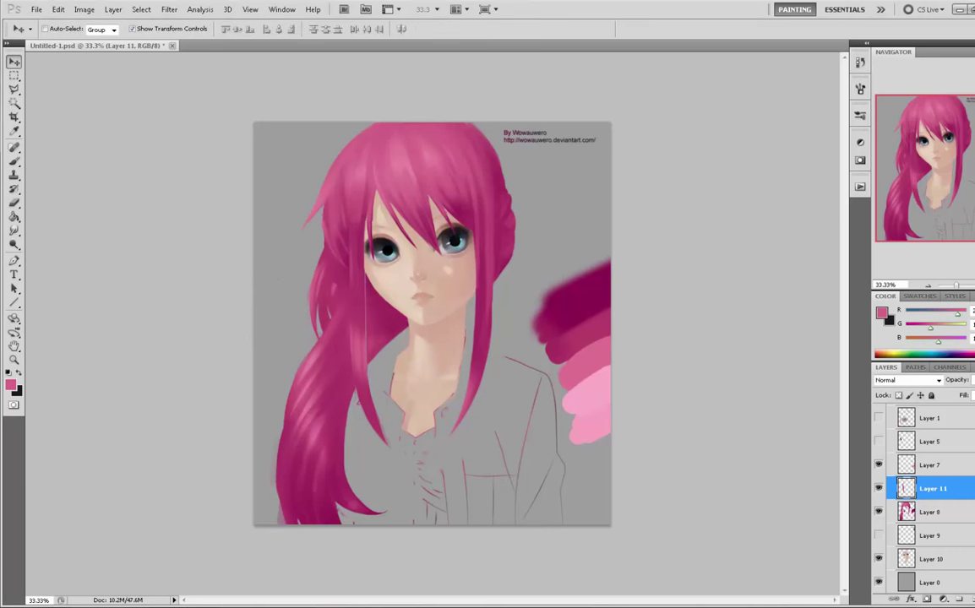
{"action": "key", "text": "Right"}
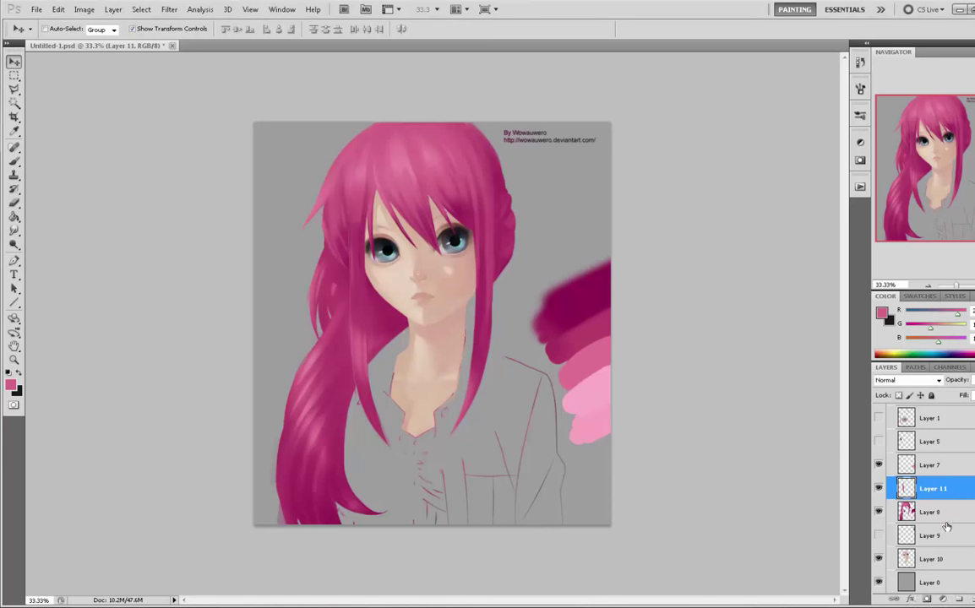
{"action": "left_click", "coordinate": [942, 513]}
{"action": "right_click", "coordinate": [955, 493]}
{"action": "left_click", "coordinate": [861, 514]}
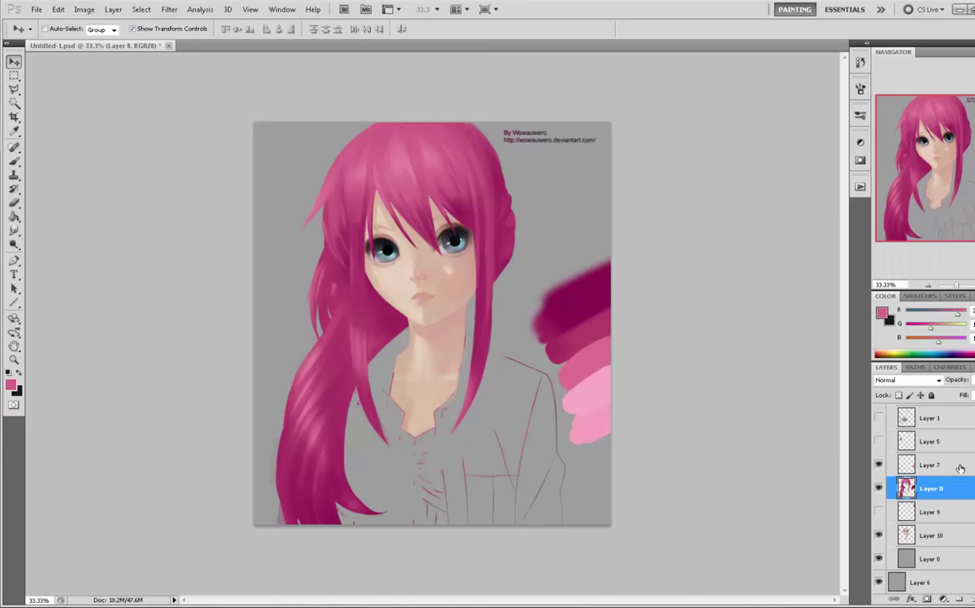
- Select only the painted hair pixels on Layer 8 and hide the selection outline
{"action": "key", "text": "b"}
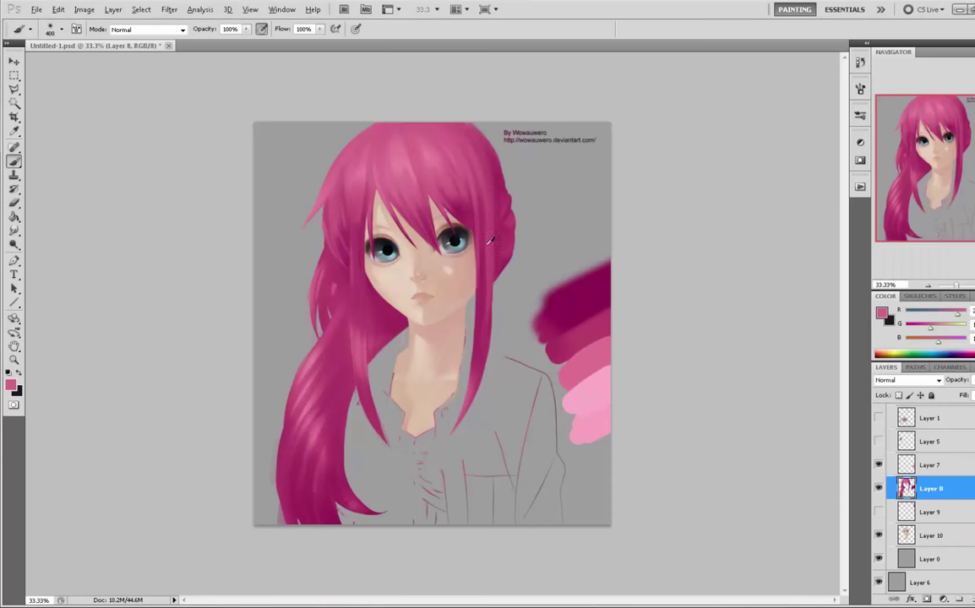
{"action": "key", "text": "ctrl+a"}
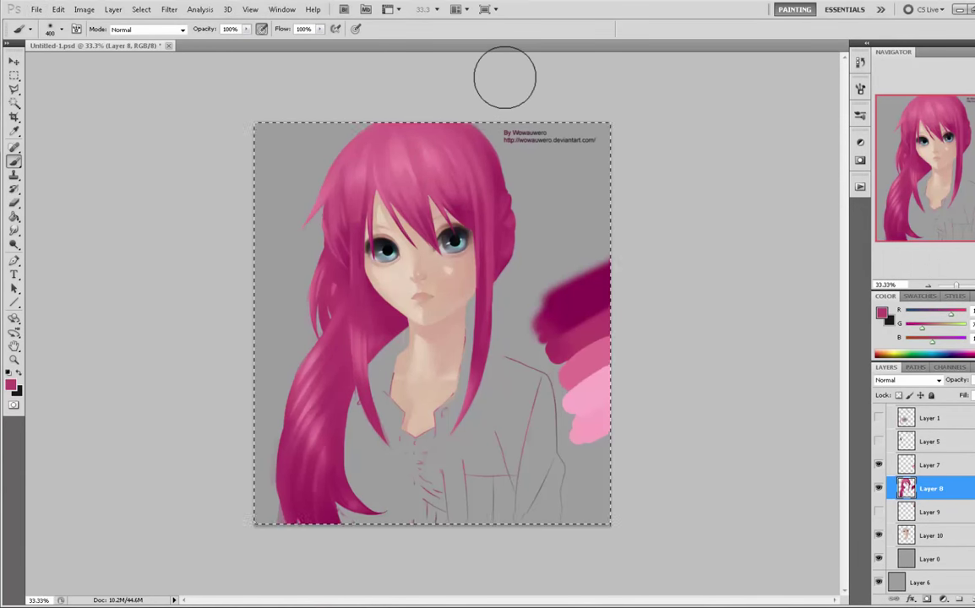
{"action": "key", "text": "ctrl+Up"}
{"action": "key", "text": "ctrl+Down"}
{"action": "key", "text": "ctrl+d"}
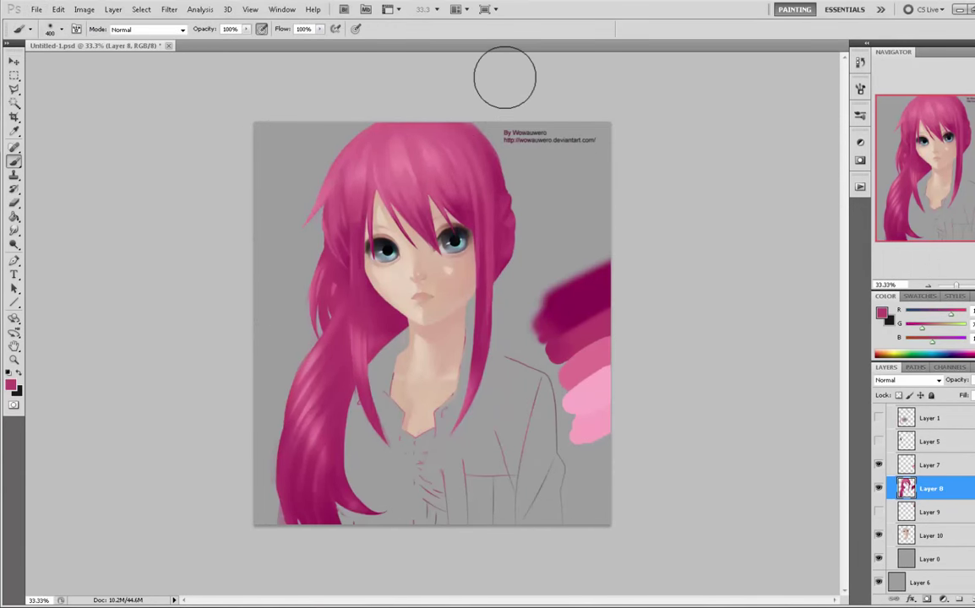
- Undo the full-opacity stroke on the crown and soften the area with a 250 px brush at 38% opacity and sampled pinks
{"action": "left_click", "coordinate": [499, 171], "text": "alt"}
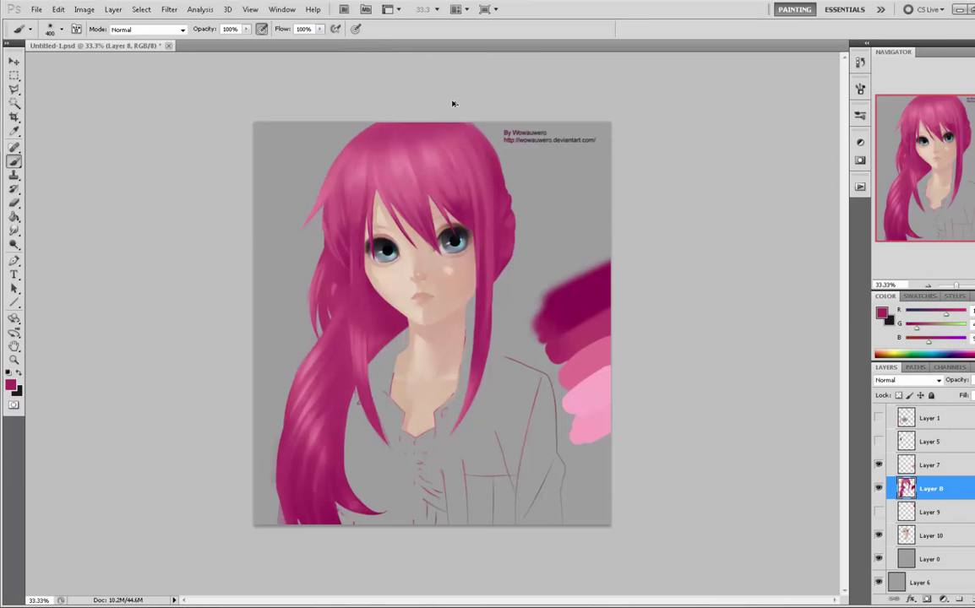
{"action": "key", "text": "ctrl+z"}
{"action": "key", "text": "bracketright"}
{"action": "key", "text": "bracketright"}
{"action": "key", "text": "3"}
{"action": "key", "text": "8"}
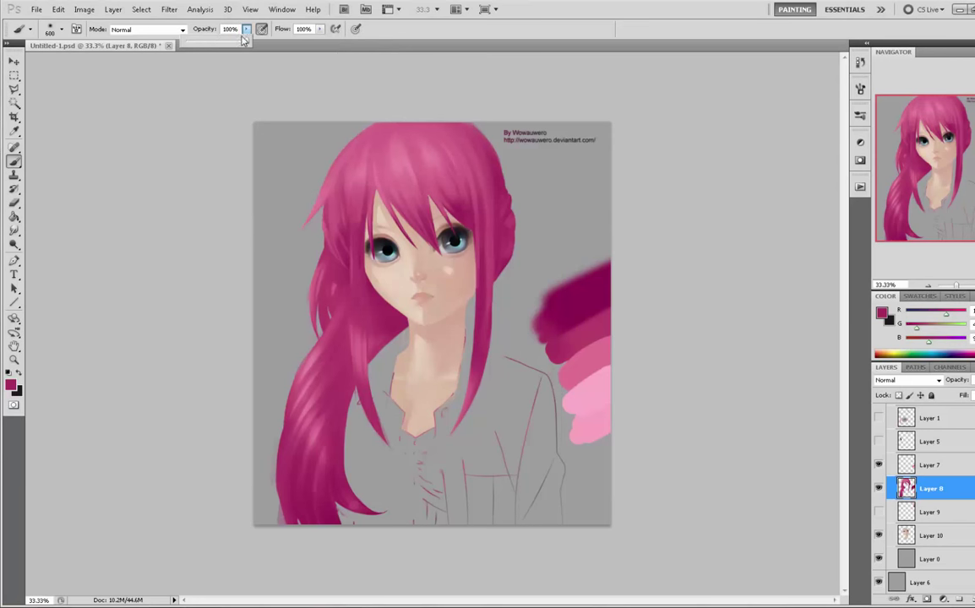
{"action": "key", "text": "bracketleft"}
{"action": "key", "text": "bracketleft"}
{"action": "key", "text": "bracketleft"}
{"action": "key", "text": "bracketleft"}
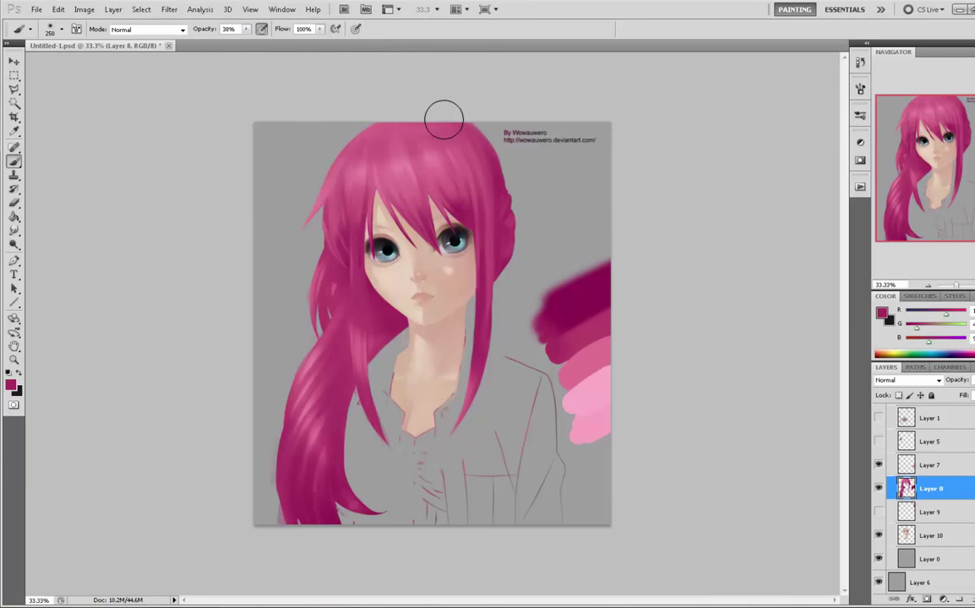
{"action": "left_click", "coordinate": [426, 158], "text": "alt"}
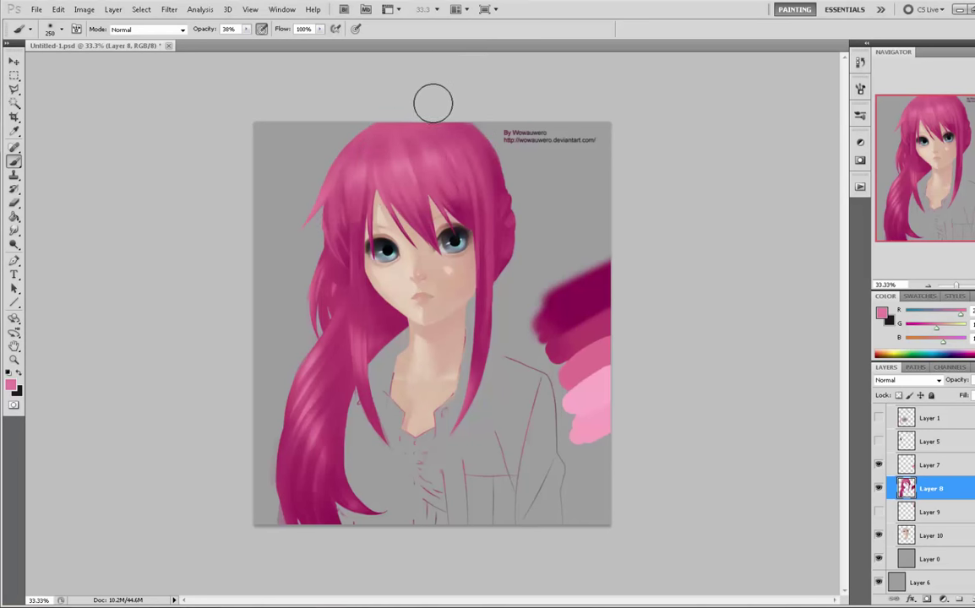
- Retouch the crown with the 300 px Dodge tool at 26% midtone exposure and the brush in a sampled dark pink
{"action": "left_click", "coordinate": [13, 244]}
{"action": "left_click", "coordinate": [35, 245]}
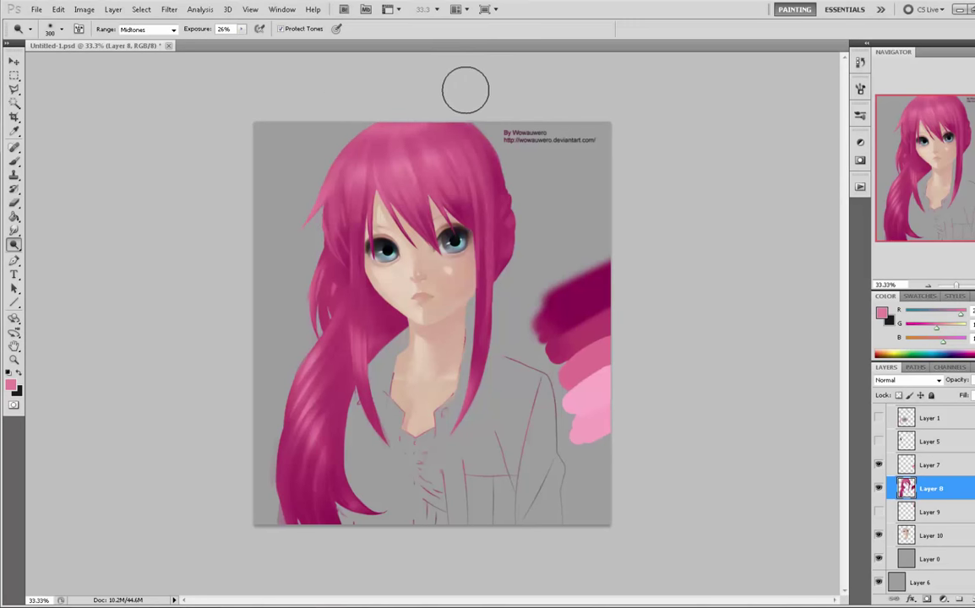
{"action": "key", "text": "b"}
{"action": "left_click", "coordinate": [489, 154], "text": "alt"}
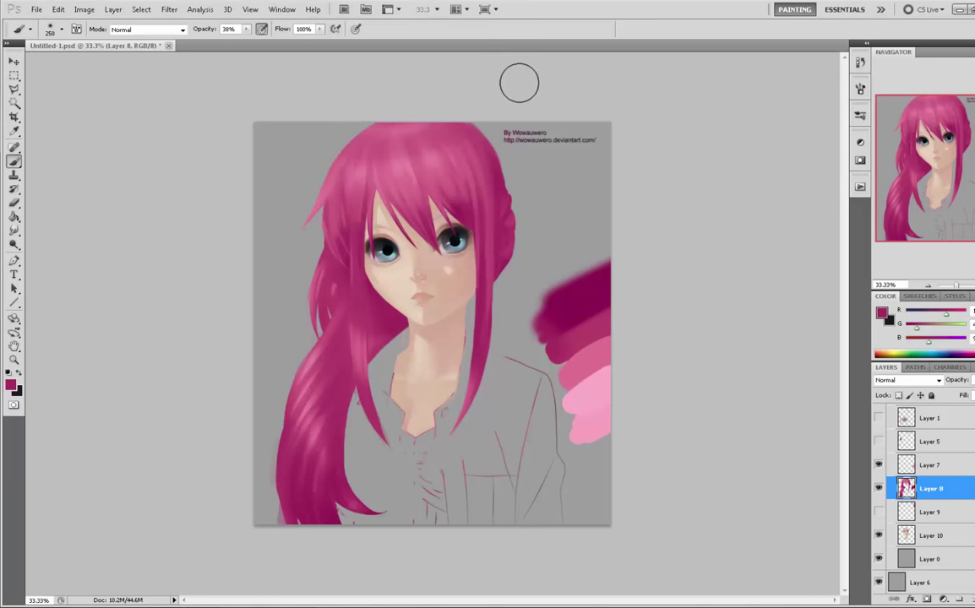
- Add a new layer above Layer 8 and set its blend mode to Color
{"action": "left_click", "coordinate": [970, 597]}
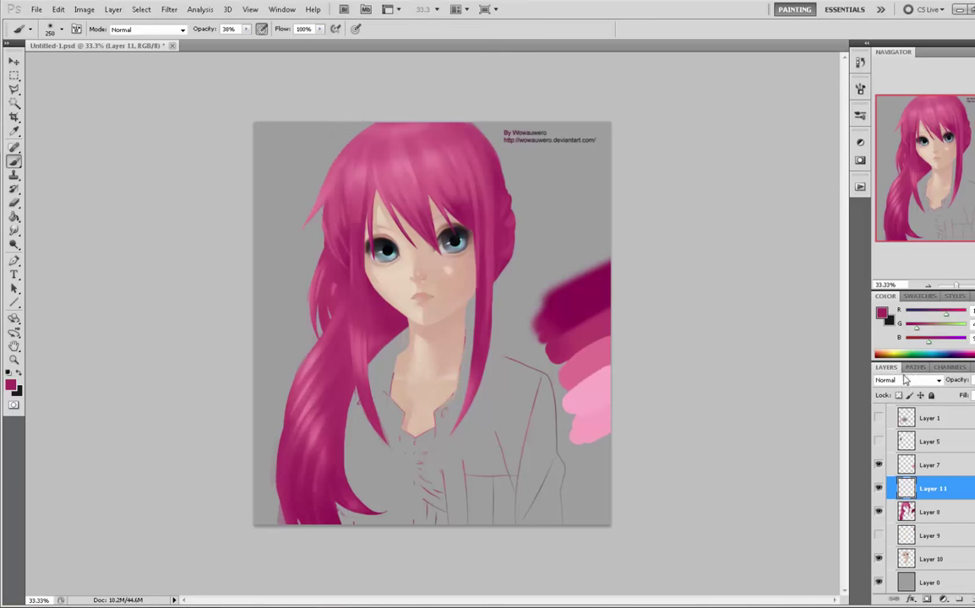
{"action": "left_click", "coordinate": [908, 380]}
{"action": "left_click", "coordinate": [902, 369]}
- Choose a vivid pink around #ff6390 and brush it over the top of the hair at 38% opacity on the Color layer
{"action": "left_click", "coordinate": [410, 160], "text": "alt"}
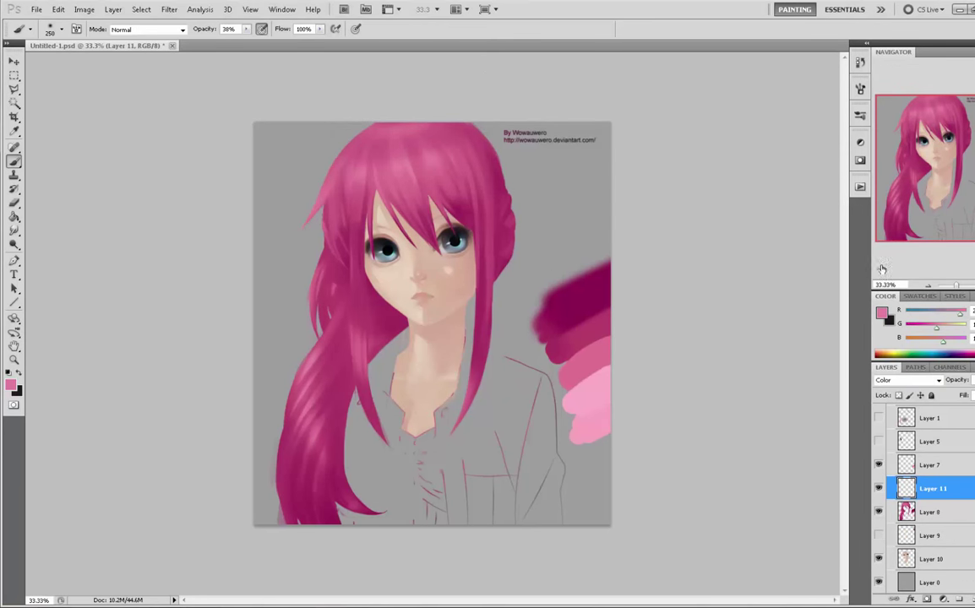
{"action": "left_click", "coordinate": [882, 313]}
{"action": "left_click_drag", "start_coordinate": [787, 223], "coordinate": [785, 209]}
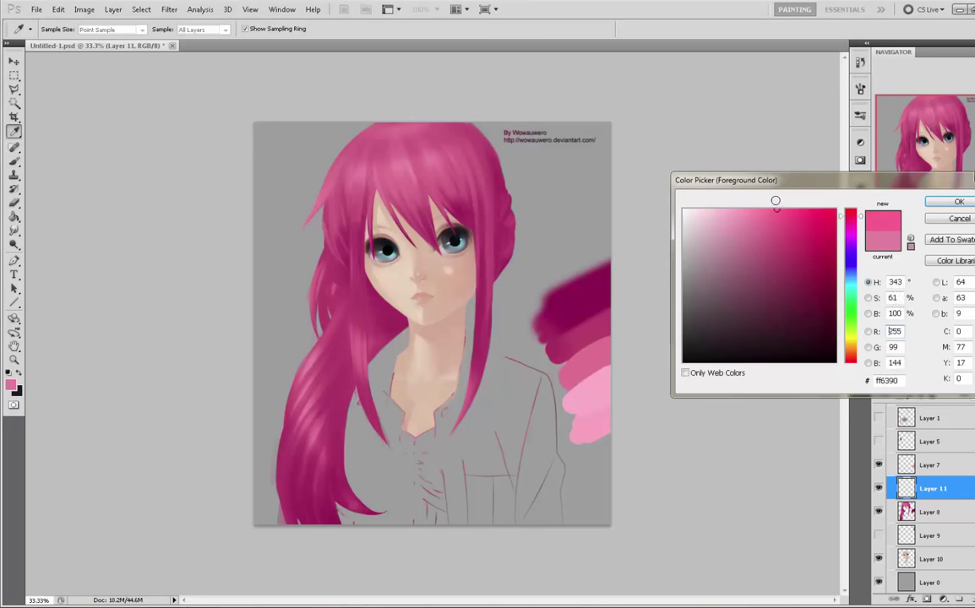
{"action": "key", "text": "Return"}
{"action": "key", "text": "b"}
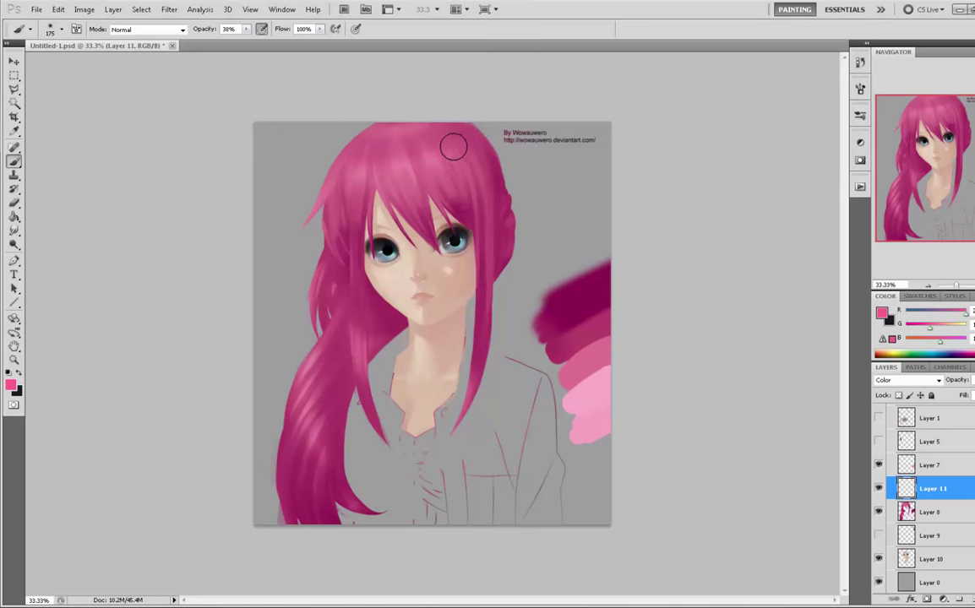
- Change the brush colour to the cooler pink #ff65aa and tint the hair on the Color layer with a large brush
{"action": "left_click", "coordinate": [881, 315]}
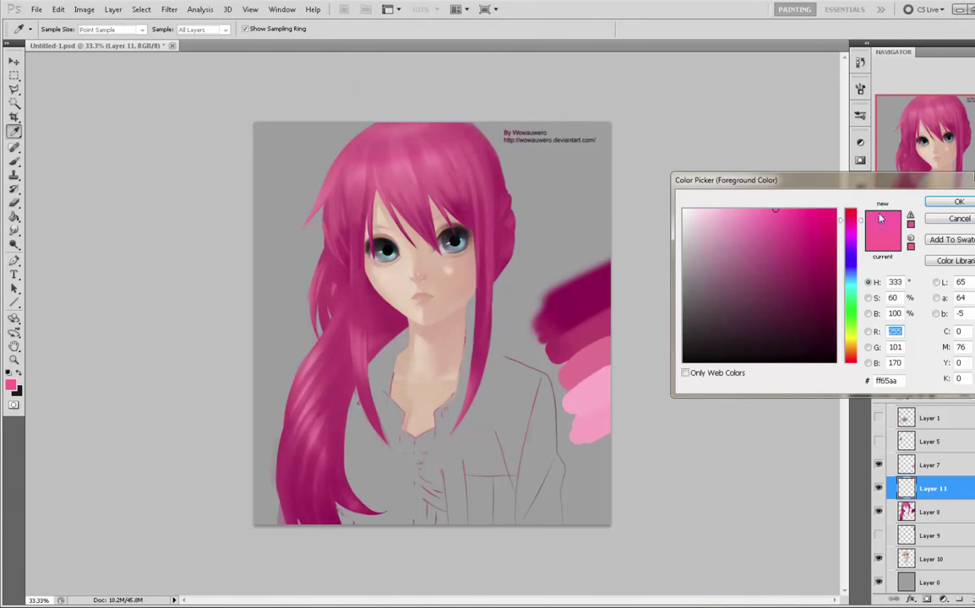
{"action": "key", "text": "Return"}
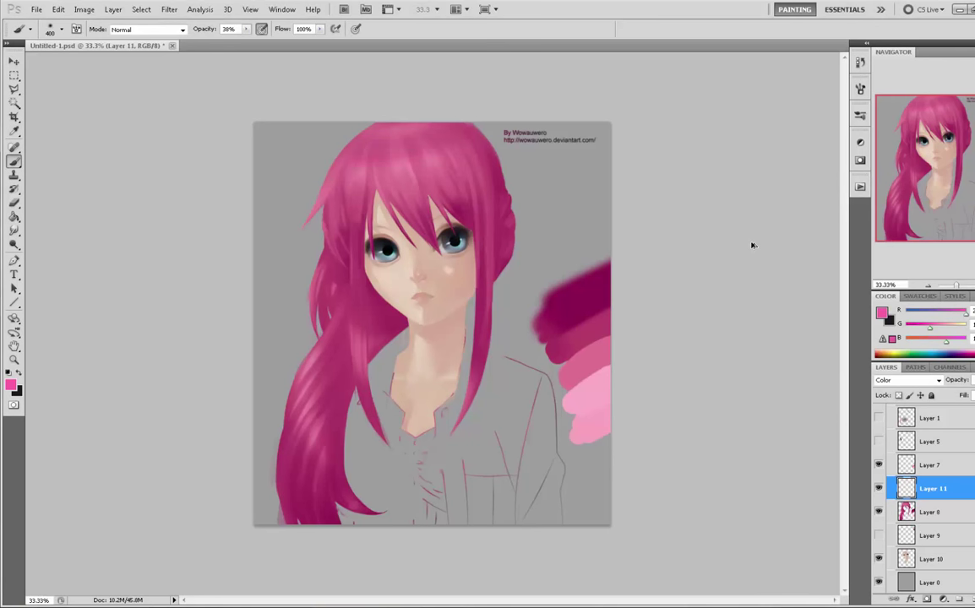
{"action": "key", "text": "bracketleft"}
{"action": "key", "text": "bracketleft"}
{"action": "key", "text": "bracketright"}
- Select the whole canvas and merge the Color-mode Layer 11 down into Layer 8
{"action": "key", "text": "m"}
{"action": "right_click", "coordinate": [355, 294]}
{"action": "left_click", "coordinate": [393, 307]}
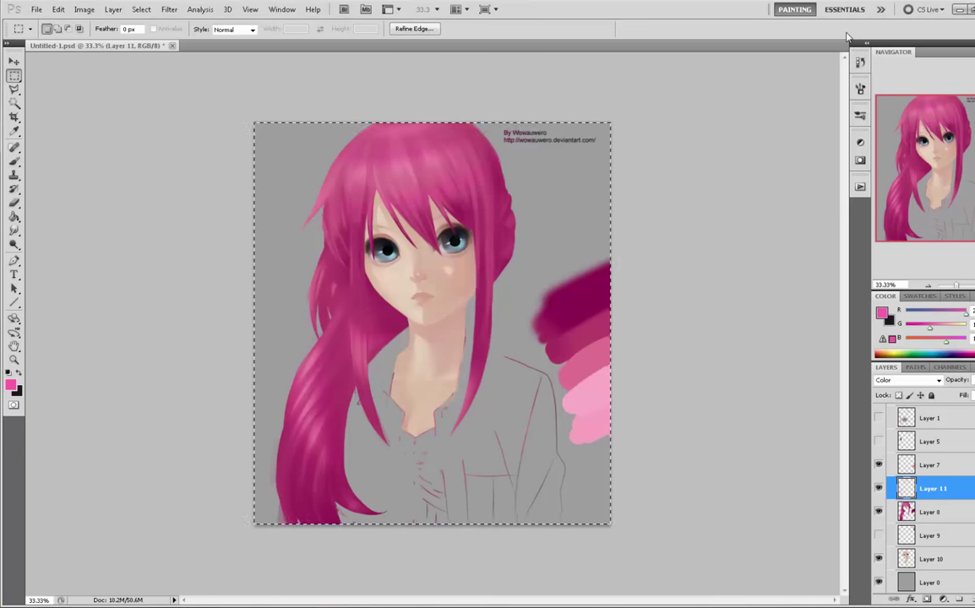
{"action": "key", "text": "v"}
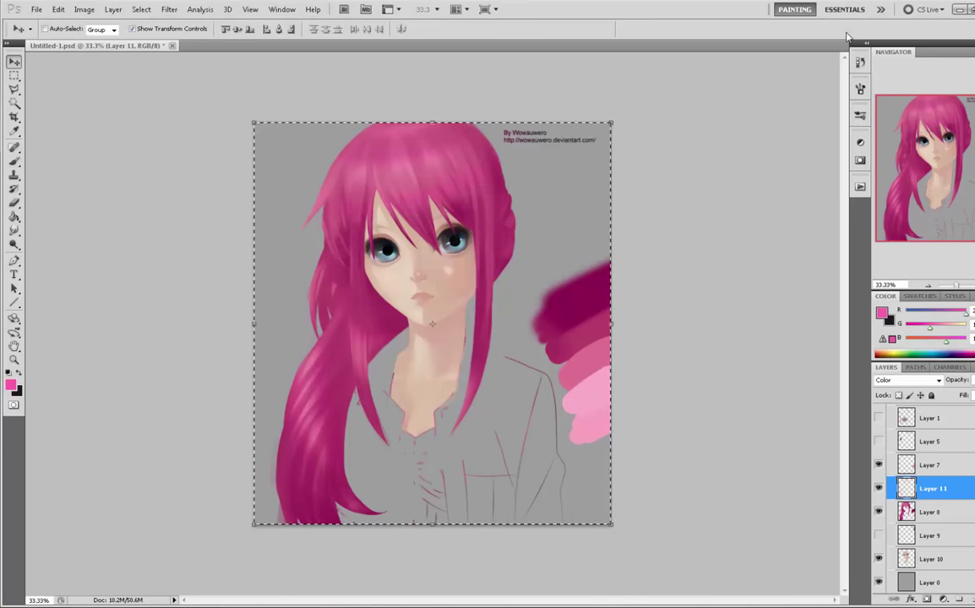
{"action": "right_click", "coordinate": [962, 491]}
{"action": "left_click", "coordinate": [957, 451]}
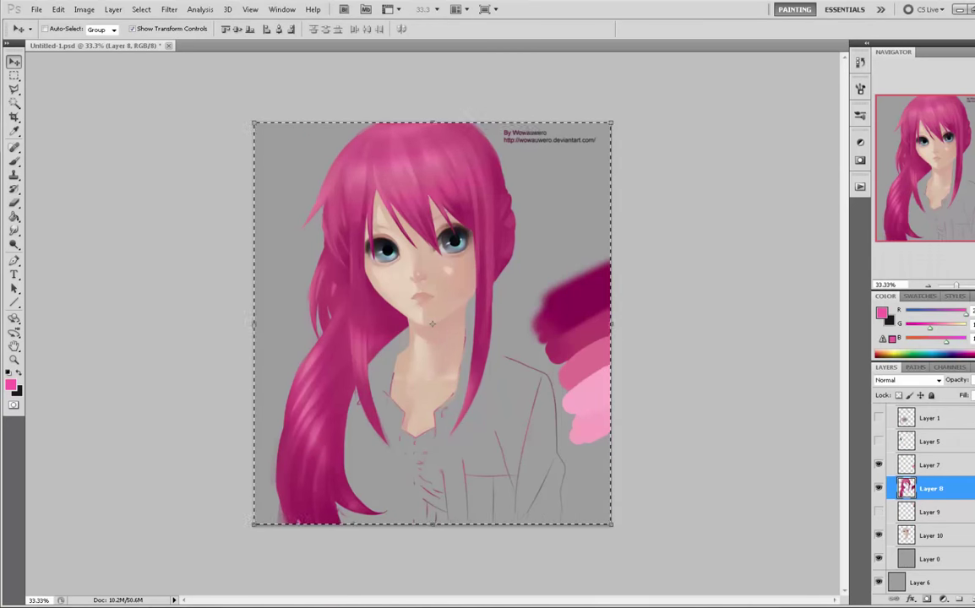
- Clear the selection and blend pinks sampled from the ponytail over the hair on Layer 8 with a 1200 px brush at 38% opacity
{"action": "key", "text": "ctrl+d"}
{"action": "key", "text": "b"}
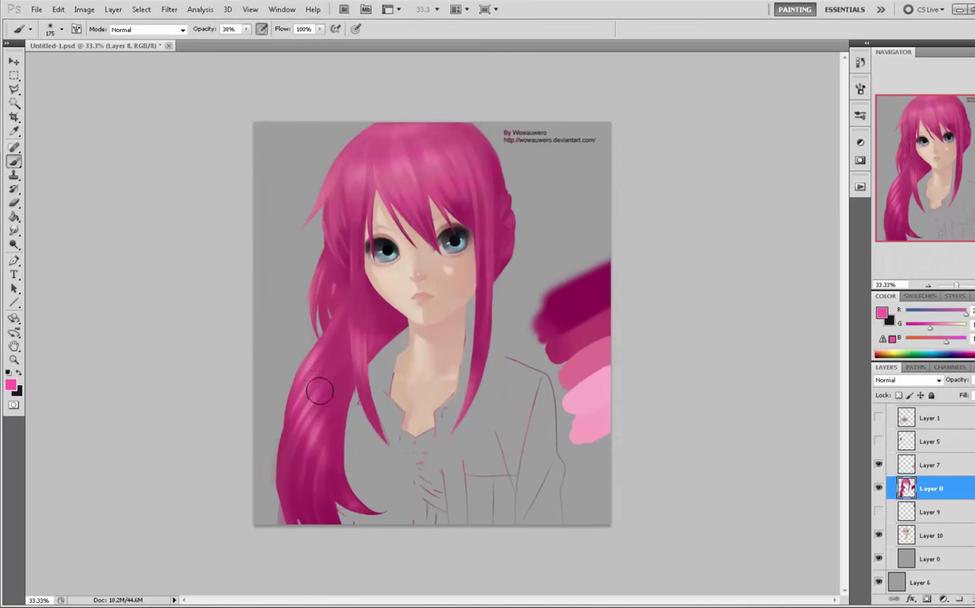
{"action": "left_click", "coordinate": [318, 384], "text": "alt"}
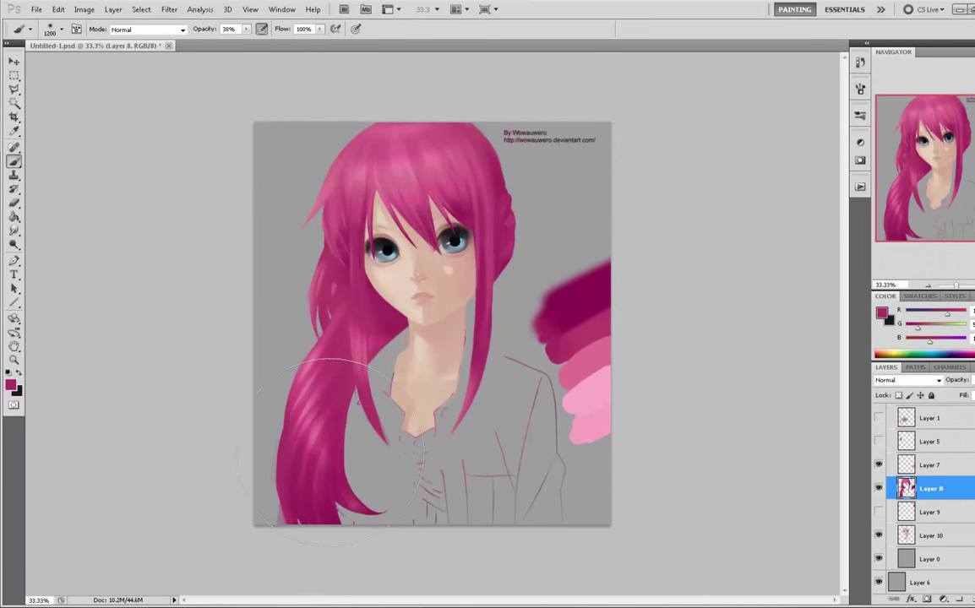
{"action": "left_click", "coordinate": [305, 423], "text": "alt"}
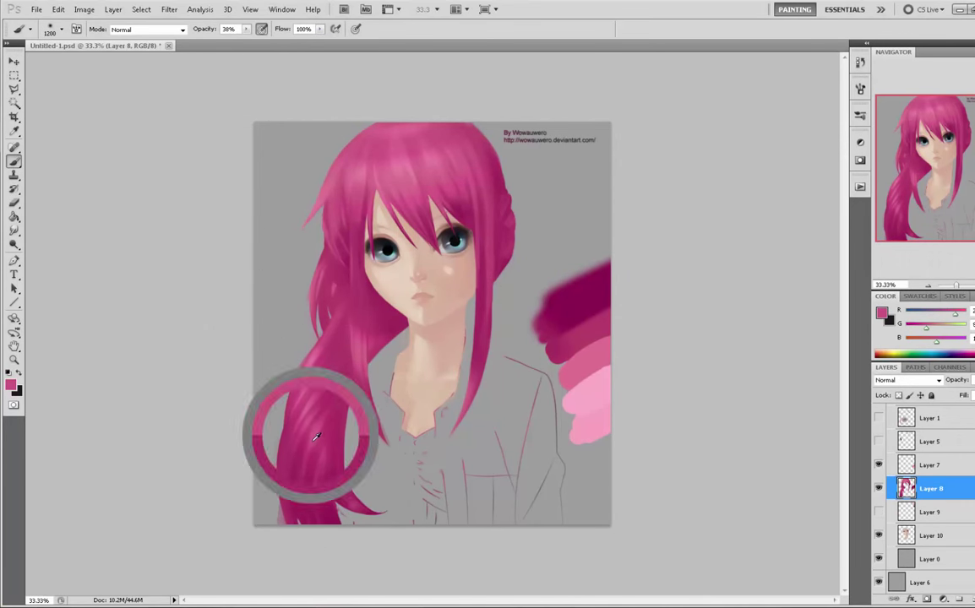
{"action": "left_click", "coordinate": [333, 506], "text": "alt"}
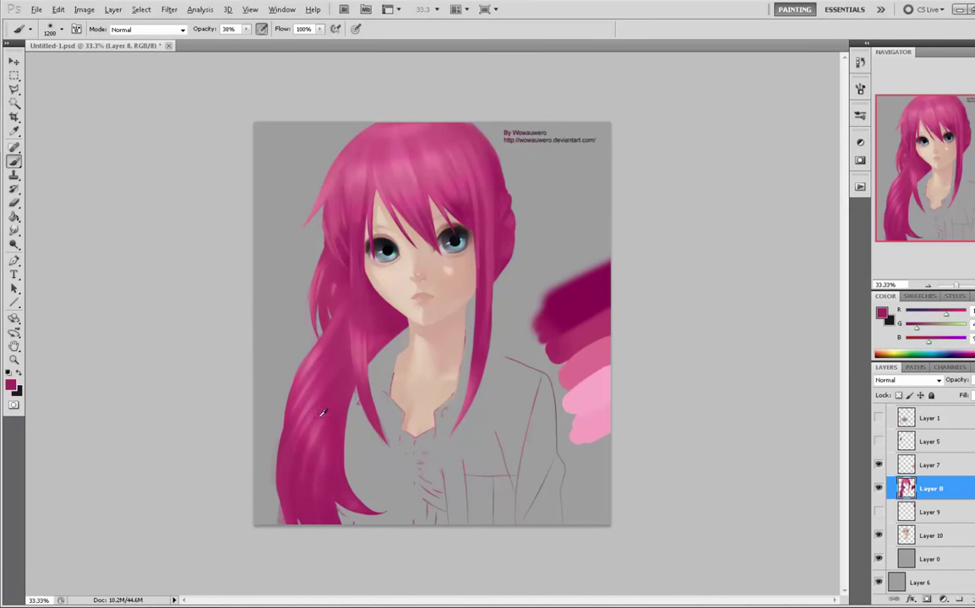
{"action": "left_click", "coordinate": [282, 375], "text": "alt"}
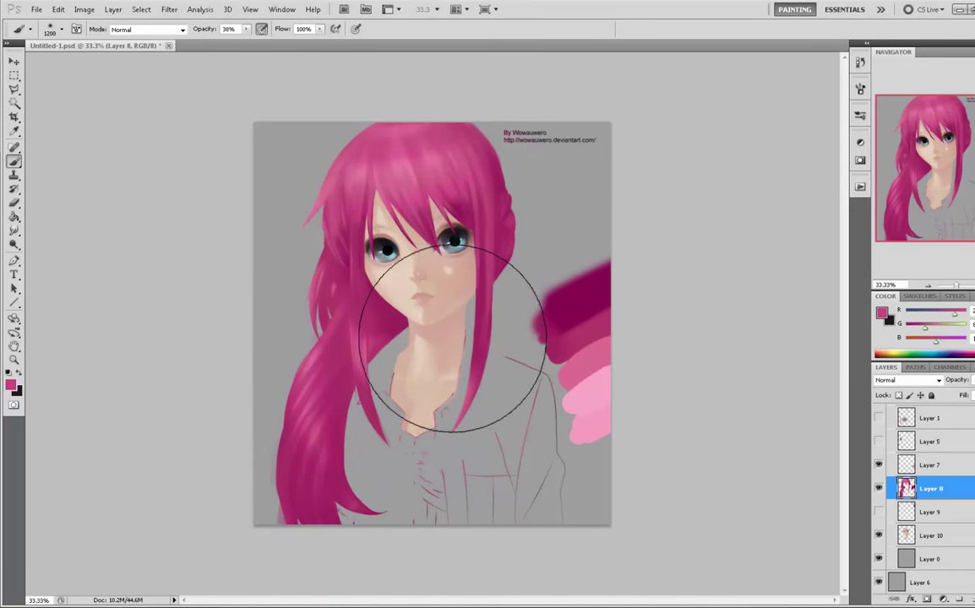
- Try to darken the hair on Layer 8 with the Burn tool, using the Shadows range at 30% exposure and a 250 px brush
{"action": "left_click", "coordinate": [14, 230]}
{"action": "left_click", "coordinate": [14, 244]}
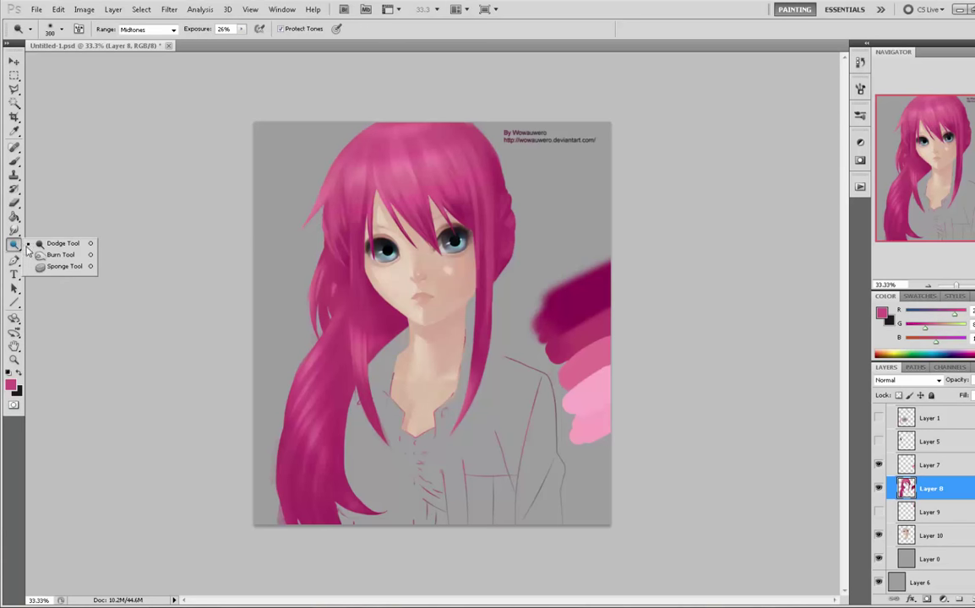
{"action": "left_click", "coordinate": [55, 222]}
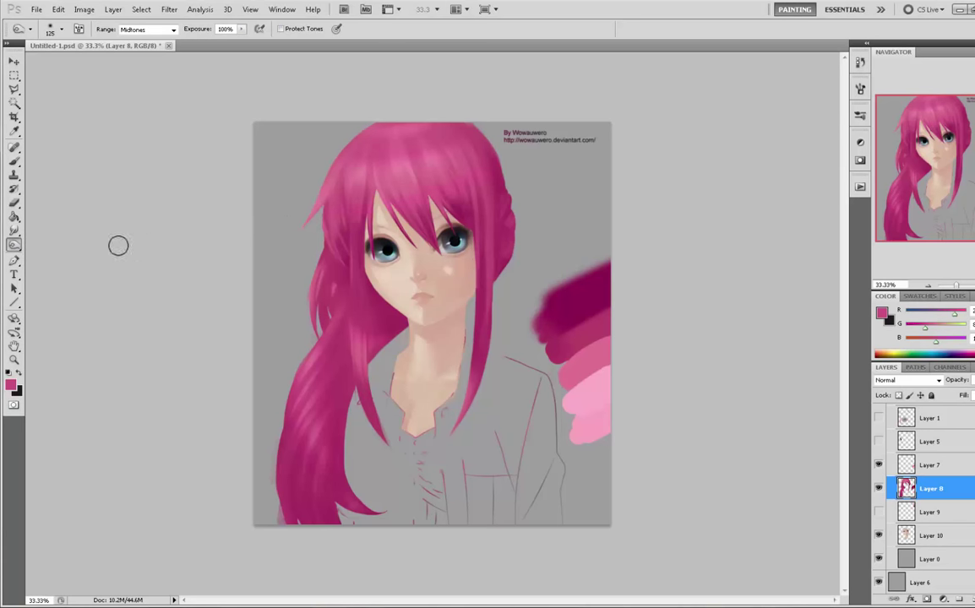
{"action": "key", "text": "bracketright"}
{"action": "key", "text": "bracketright"}
{"action": "key", "text": "bracketright"}
{"action": "key", "text": "bracketright"}
{"action": "key", "text": "bracketright"}
{"action": "left_click", "coordinate": [146, 28]}
{"action": "left_click", "coordinate": [135, 33]}
{"action": "left_click_drag", "start_coordinate": [235, 38], "coordinate": [180, 38]}
{"action": "key", "text": "bracketleft"}
{"action": "key", "text": "bracketleft"}
{"action": "key", "text": "bracketleft"}
{"action": "key", "text": "bracketleft"}
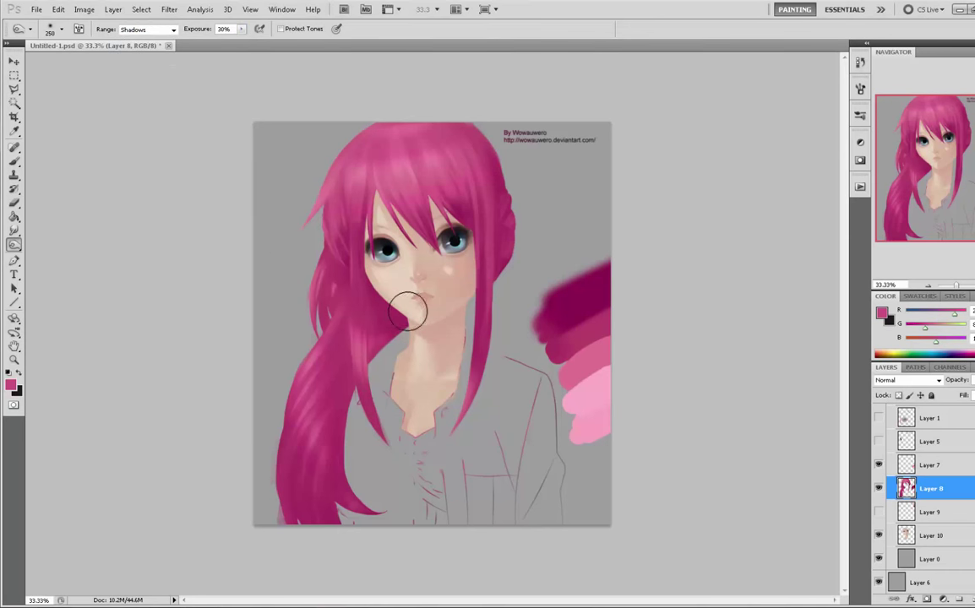
- Try burning the hair beside the neck with a 600 px brush, testing the Shadows and Midtones ranges and the Protect Tones option
{"action": "key", "text": "bracketright"}
{"action": "key", "text": "bracketright"}
{"action": "key", "text": "bracketright"}
{"action": "key", "text": "bracketright"}
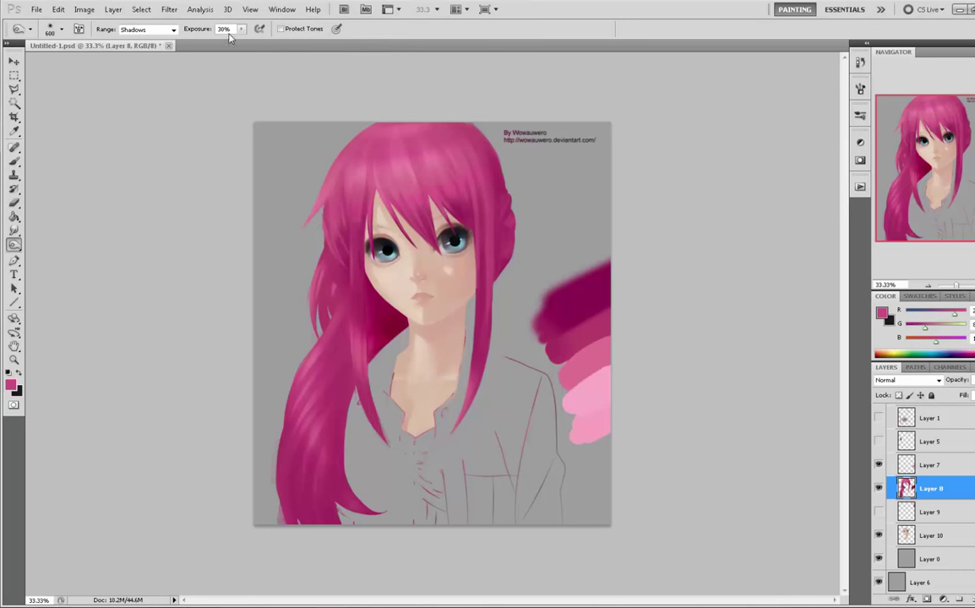
{"action": "left_click", "coordinate": [148, 29]}
{"action": "left_click", "coordinate": [139, 42]}
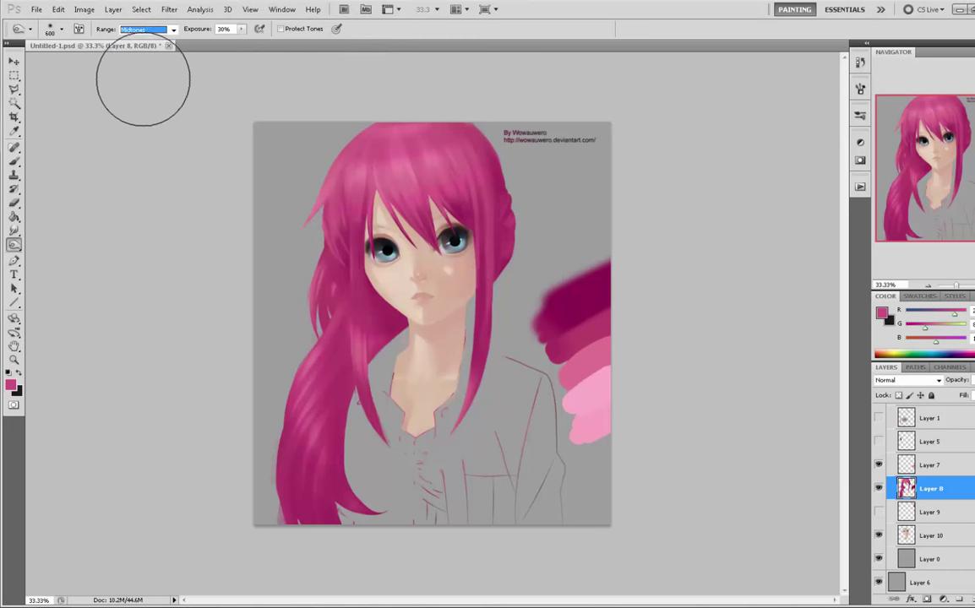
{"action": "left_click", "coordinate": [147, 29]}
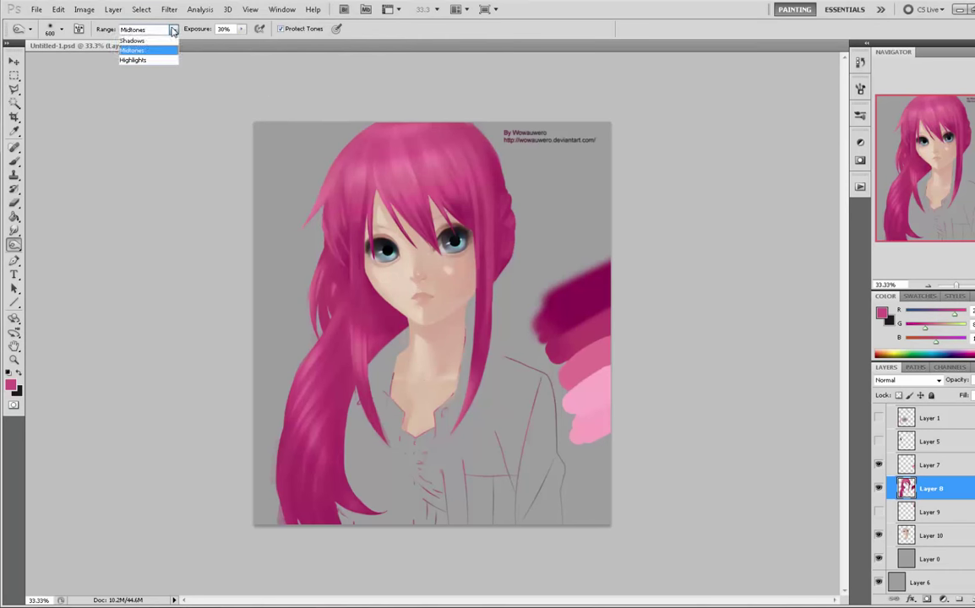
{"action": "left_click", "coordinate": [137, 36]}
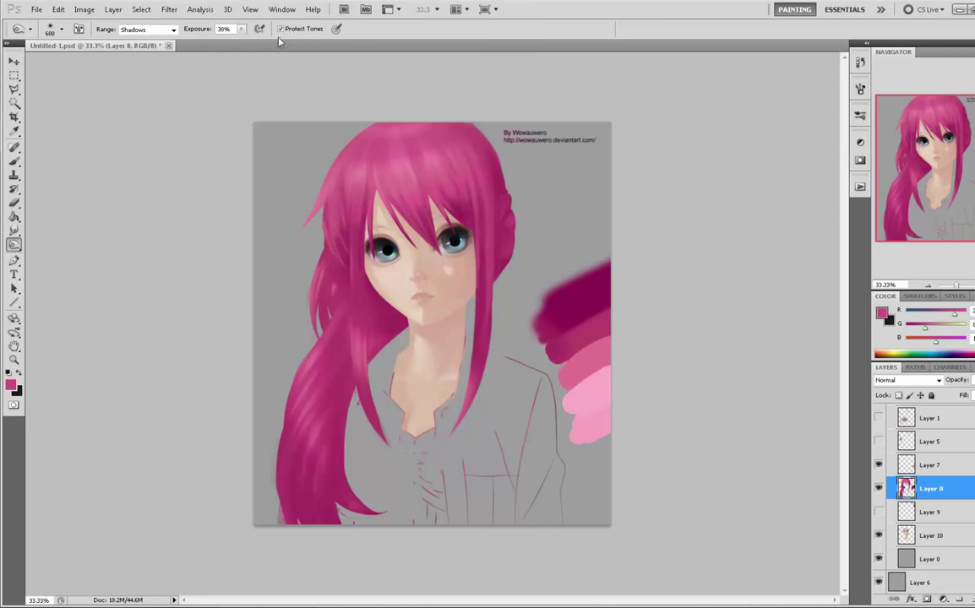
- Burn the darker areas of the hair on the Midtones range at 6% exposure with a 400 px brush and Protect Tones off
{"action": "left_click", "coordinate": [147, 30]}
{"action": "left_click", "coordinate": [139, 41]}
{"action": "left_click_drag", "start_coordinate": [242, 33], "coordinate": [206, 39]}
{"action": "key", "text": "bracketleft"}
{"action": "key", "text": "bracketleft"}
{"action": "key", "text": "bracketleft"}
{"action": "key", "text": "bracketleft"}
{"action": "key", "text": "bracketright"}
{"action": "key", "text": "bracketright"}
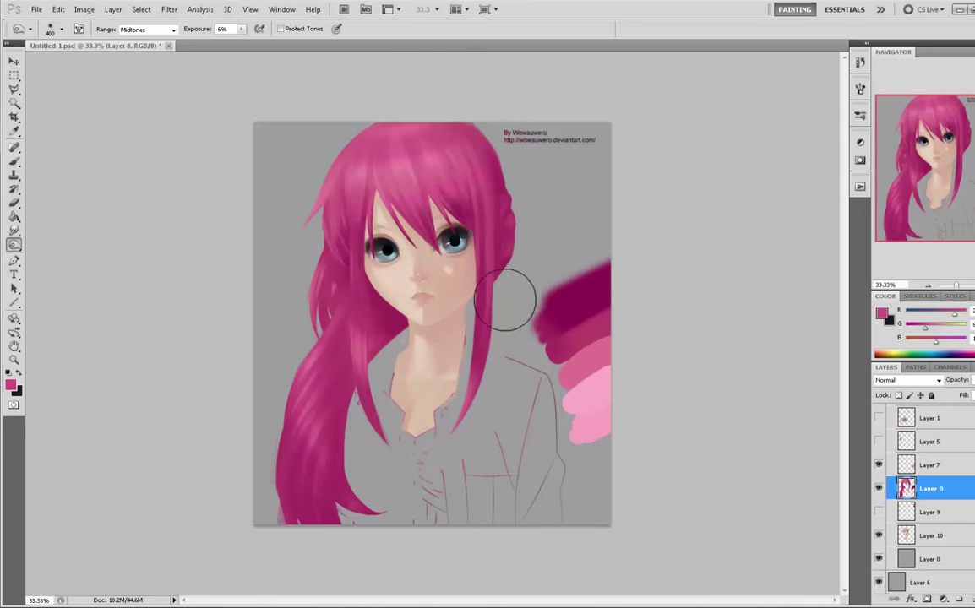
{"action": "left_click_drag", "start_coordinate": [346, 161], "coordinate": [352, 209]}
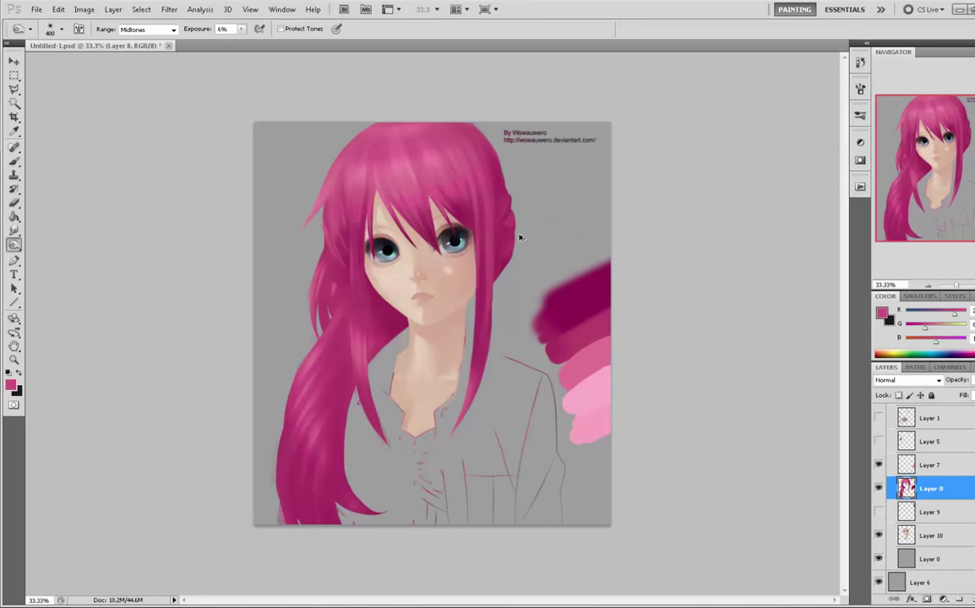
- Compare the hair before and after the burn strokes in the history, returning to the most recent state
{"action": "left_click", "coordinate": [859, 110]}
{"action": "left_click", "coordinate": [774, 203]}
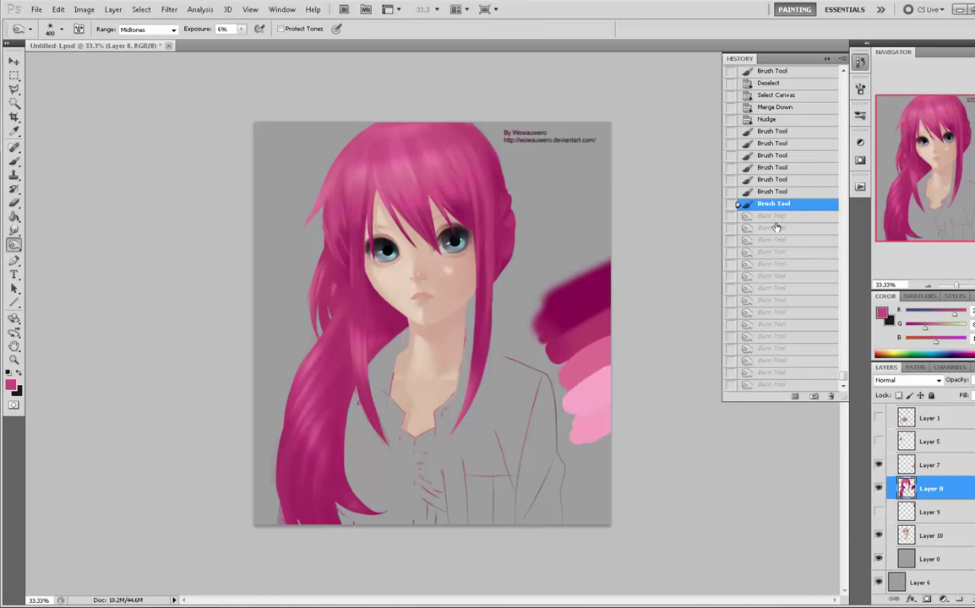
{"action": "left_click", "coordinate": [769, 384]}
{"action": "left_click", "coordinate": [769, 205]}
{"action": "left_click", "coordinate": [768, 386]}
{"action": "left_click", "coordinate": [827, 60]}
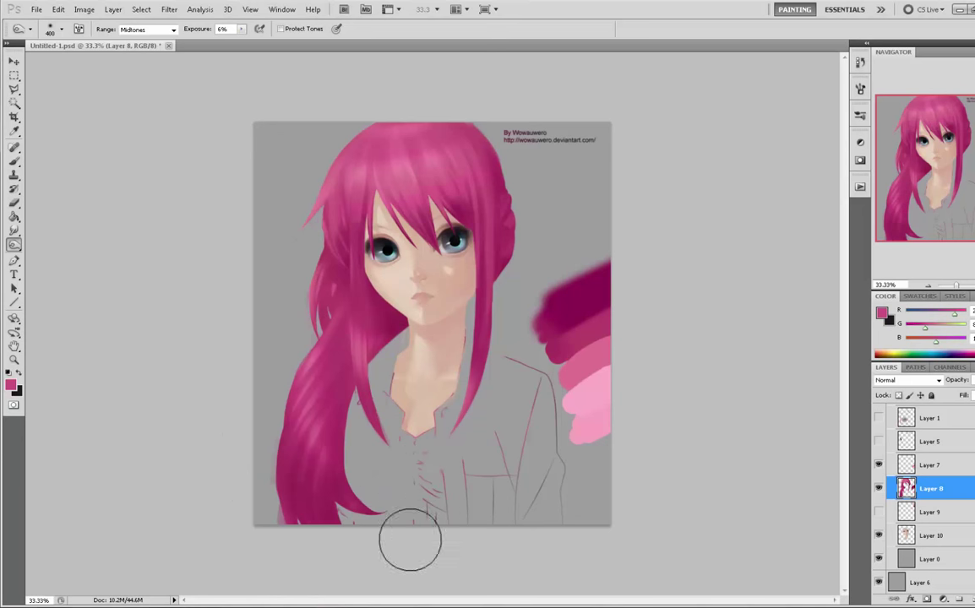
- Select the painted pixels of Layer 8 and invert the selection so the area outside the hair is selected
{"action": "key", "text": "m"}
{"action": "right_click", "coordinate": [470, 335]}
{"action": "left_click", "coordinate": [485, 343]}
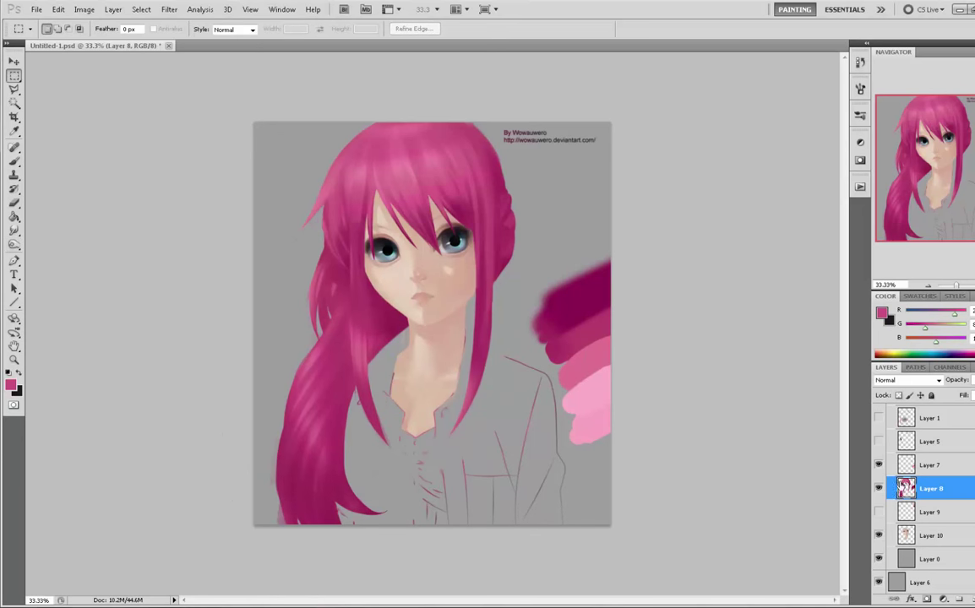
{"action": "key", "text": "ctrl+a"}
{"action": "key", "text": "v"}
{"action": "key", "text": "Up"}
{"action": "key", "text": "Down"}
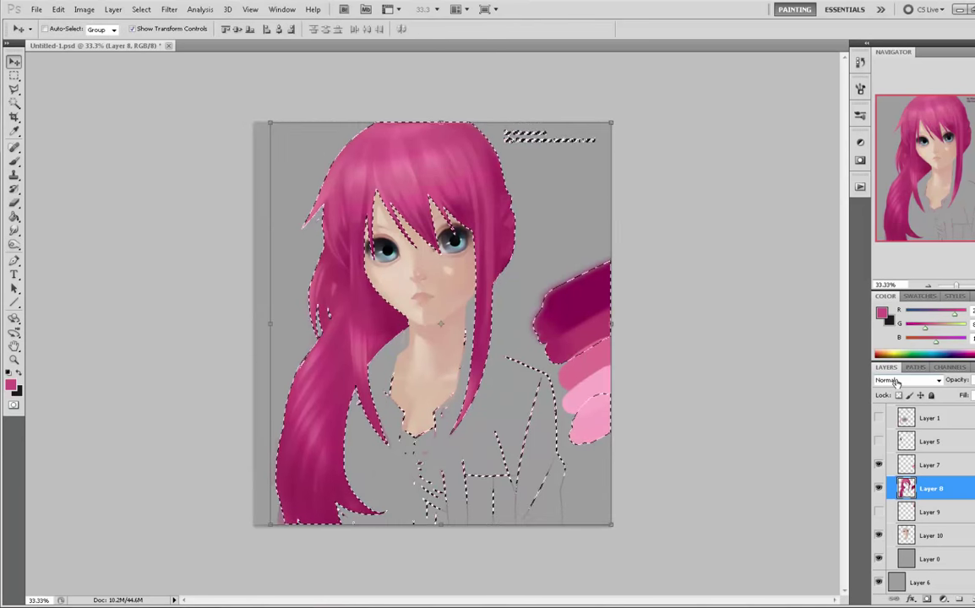
{"action": "key", "text": "m"}
{"action": "right_click", "coordinate": [399, 260]}
{"action": "left_click", "coordinate": [444, 283]}
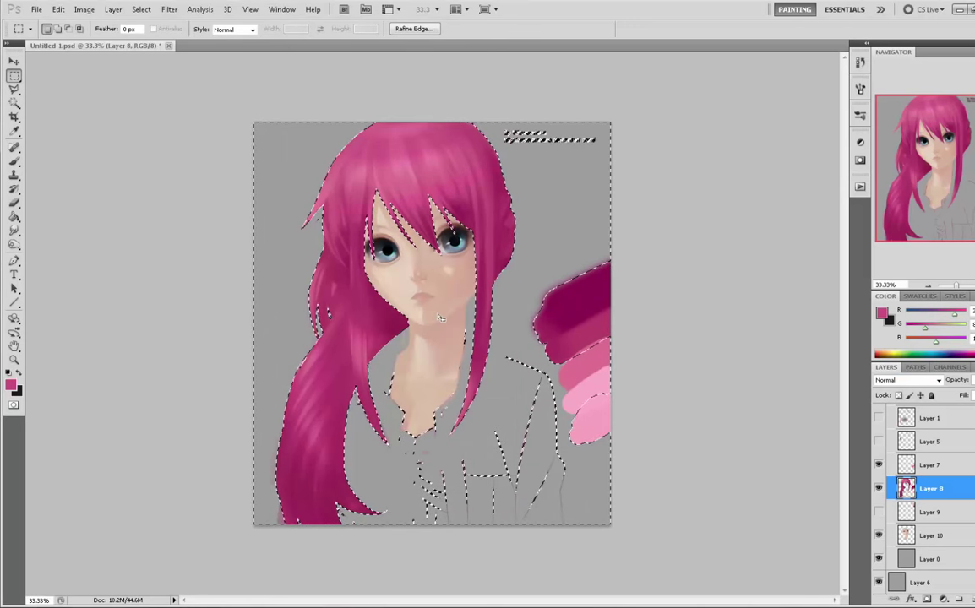
- Add a new layer above Layer 10, hide the selection outline and set the layer's blend mode to Color
{"action": "left_click", "coordinate": [929, 535]}
{"action": "left_click", "coordinate": [971, 599]}
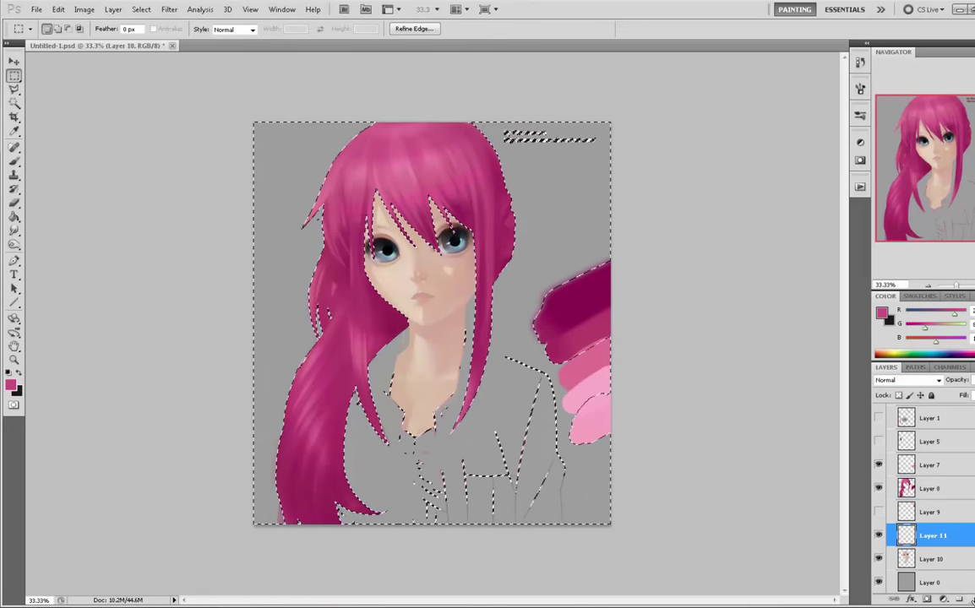
{"action": "key", "text": "ctrl+h"}
{"action": "key", "text": "b"}
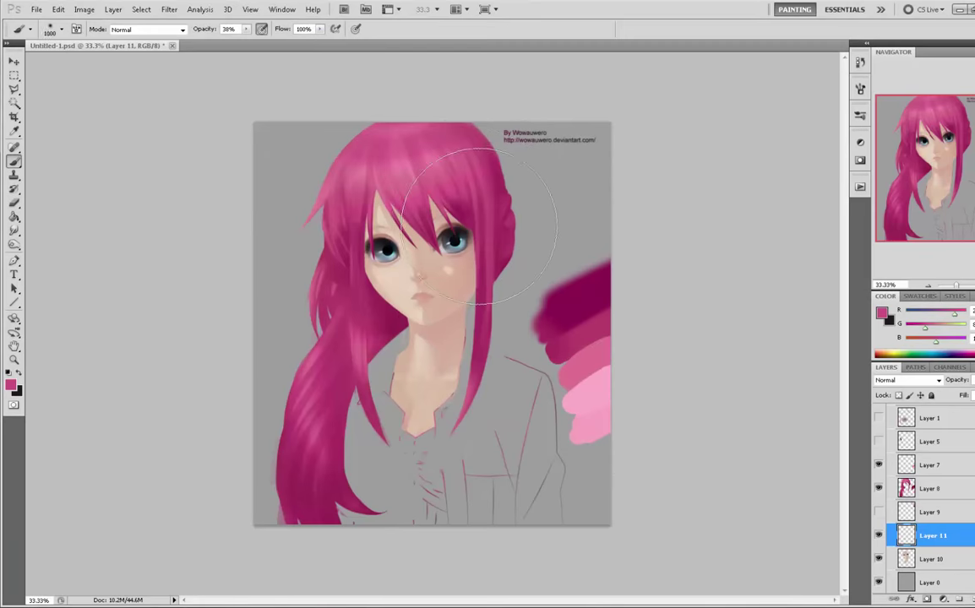
{"action": "left_click", "coordinate": [901, 380]}
{"action": "left_click", "coordinate": [890, 360]}
- Tint the skin near the hair on Layer 11 with a light pink sampled from the bangs, using a soft brush at 19% opacity
{"action": "key", "text": "bracketleft"}
{"action": "key", "text": "bracketleft"}
{"action": "key", "text": "bracketleft"}
{"action": "key", "text": "bracketleft"}
{"action": "key", "text": "bracketleft"}
{"action": "key", "text": "bracketleft"}
{"action": "key", "text": "bracketleft"}
{"action": "key", "text": "bracketleft"}
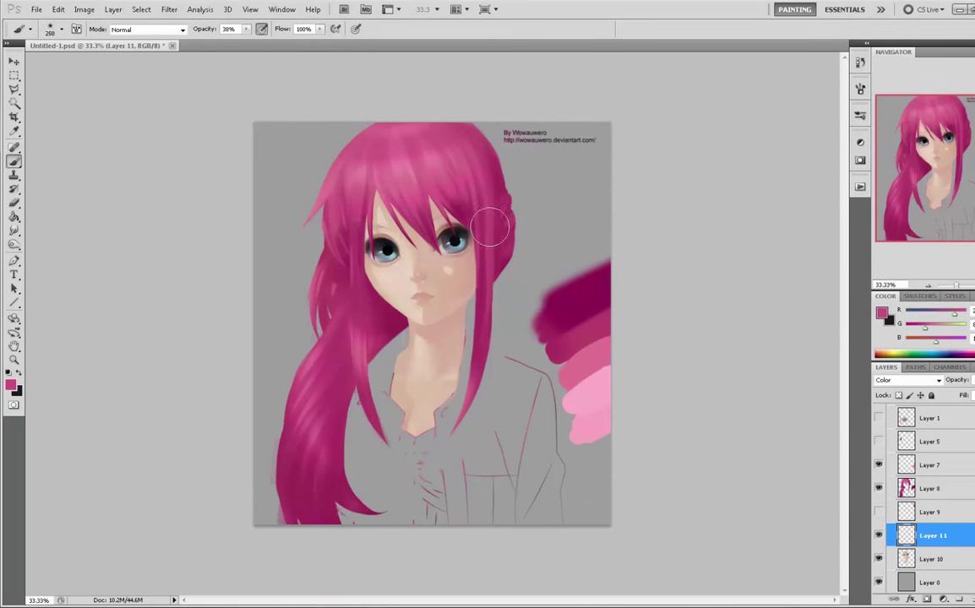
{"action": "left_click", "coordinate": [381, 163], "text": "alt"}
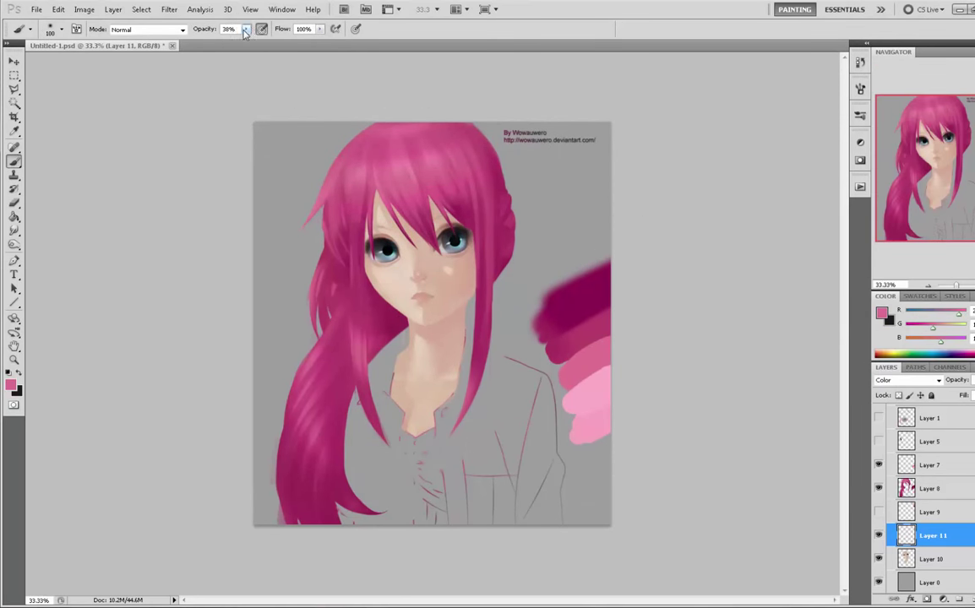
{"action": "left_click_drag", "start_coordinate": [244, 31], "coordinate": [214, 41]}
{"action": "key", "text": "bracketright"}
{"action": "key", "text": "bracketright"}
{"action": "key", "text": "bracketright"}
{"action": "key", "text": "bracketright"}
{"action": "key", "text": "bracketleft"}
{"action": "key", "text": "bracketleft"}
{"action": "key", "text": "bracketleft"}
{"action": "key", "text": "bracketleft"}
{"action": "key", "text": "bracketleft"}
{"action": "key", "text": "bracketleft"}
{"action": "key", "text": "bracketleft"}
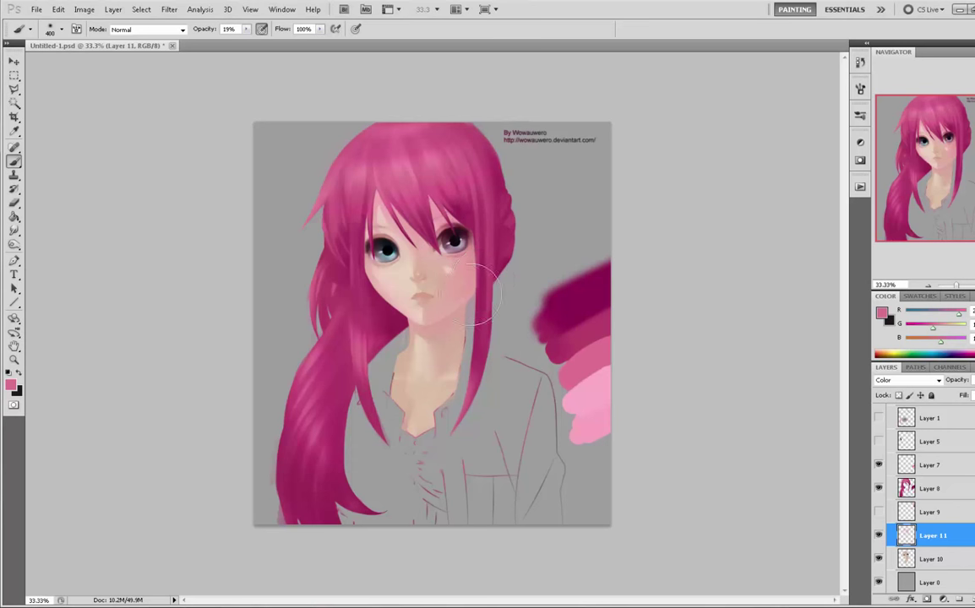
- Erase excess pink tint from the eyes and face on Layer 11, reducing the eraser to 38% opacity and 175 px
{"action": "key", "text": "e"}
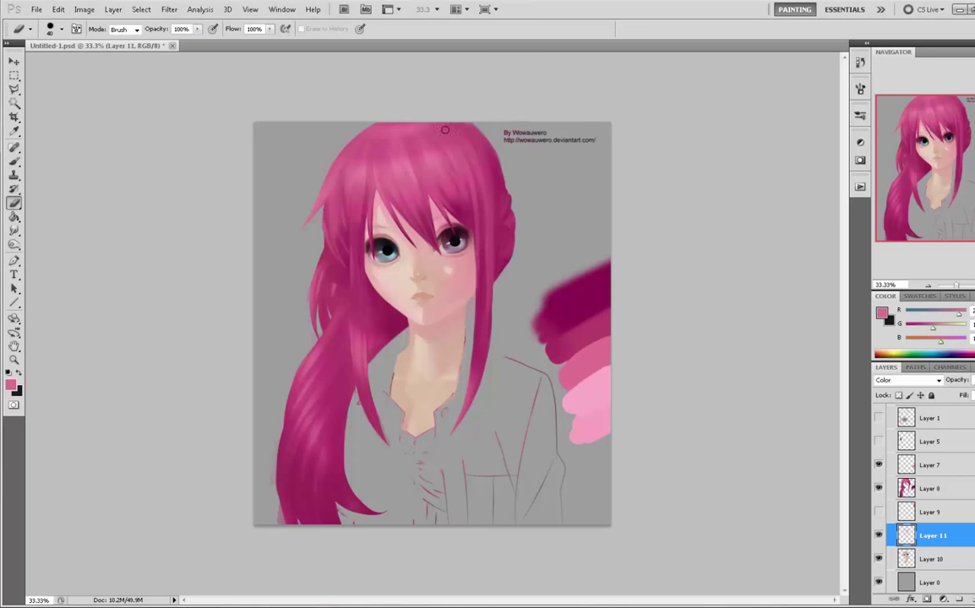
{"action": "key", "text": "bracketright"}
{"action": "key", "text": "bracketright"}
{"action": "key", "text": "bracketright"}
{"action": "key", "text": "bracketright"}
{"action": "key", "text": "bracketright"}
{"action": "key", "text": "bracketright"}
{"action": "key", "text": "bracketright"}
{"action": "key", "text": "bracketright"}
{"action": "key", "text": "bracketright"}
{"action": "key", "text": "bracketright"}
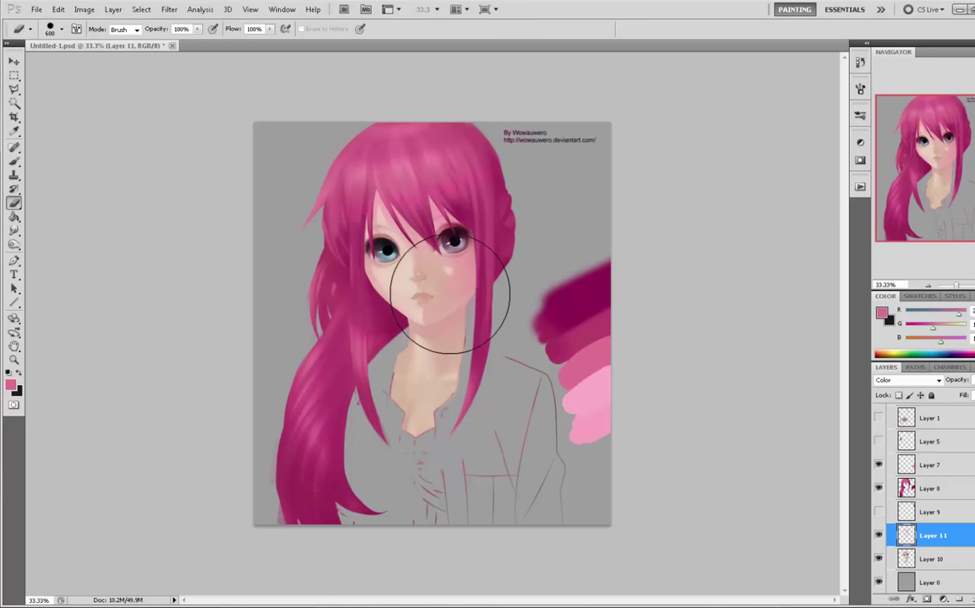
{"action": "key", "text": "bracketleft"}
{"action": "key", "text": "bracketleft"}
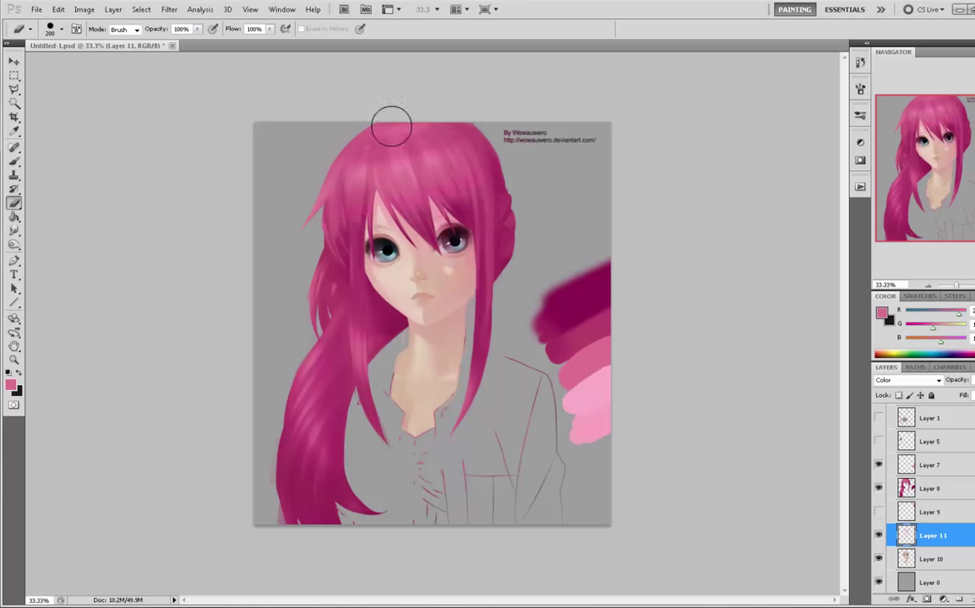
{"action": "left_click_drag", "start_coordinate": [201, 34], "coordinate": [148, 40]}
{"action": "key", "text": "bracketleft"}
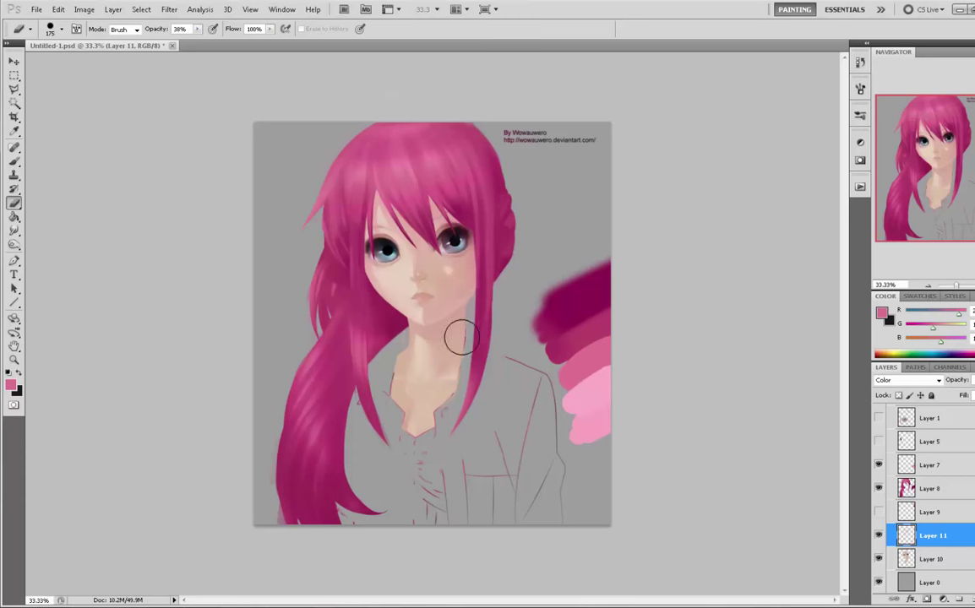
- Make Layer 8 active and try the Sponge tool on the hair in Desaturate mode at 57% flow
{"action": "left_click", "coordinate": [924, 492]}
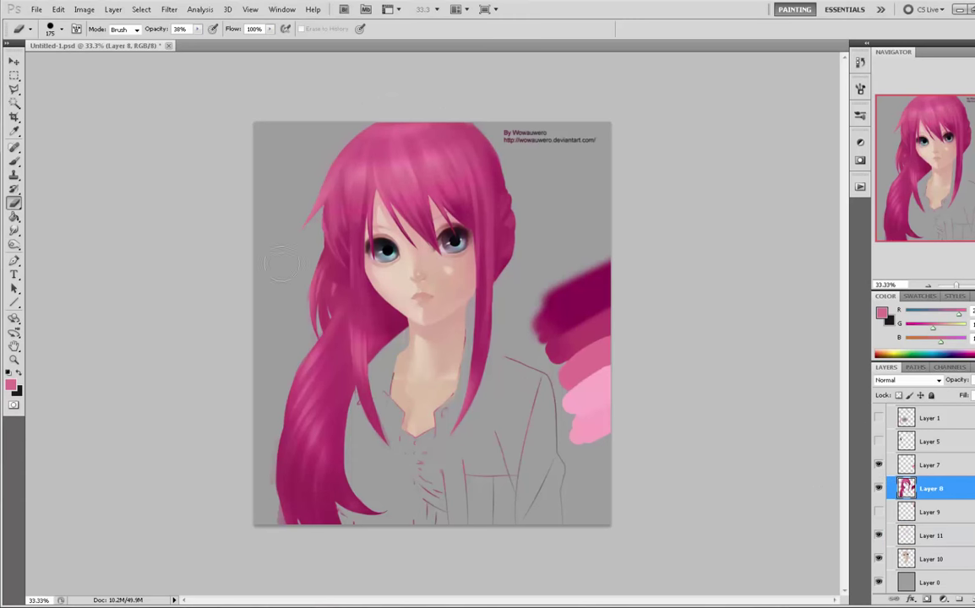
{"action": "left_click", "coordinate": [13, 217]}
{"action": "left_click", "coordinate": [13, 246]}
{"action": "left_click", "coordinate": [13, 246]}
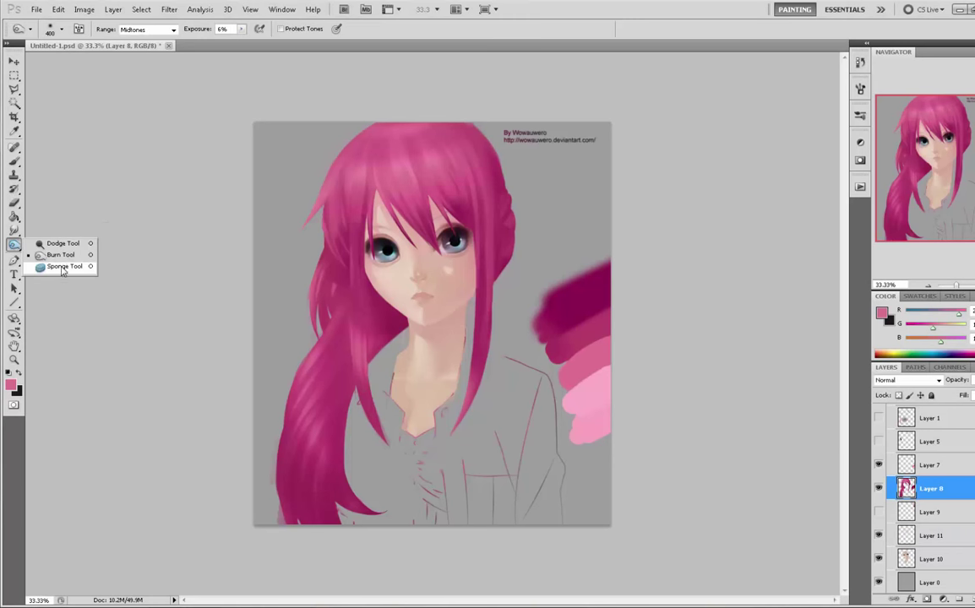
{"action": "left_click", "coordinate": [55, 242]}
{"action": "key", "text": "bracketright"}
{"action": "key", "text": "bracketright"}
{"action": "key", "text": "bracketright"}
{"action": "key", "text": "bracketright"}
{"action": "key", "text": "bracketright"}
{"action": "key", "text": "bracketright"}
{"action": "key", "text": "bracketright"}
{"action": "key", "text": "bracketright"}
{"action": "key", "text": "bracketright"}
{"action": "key", "text": "bracketright"}
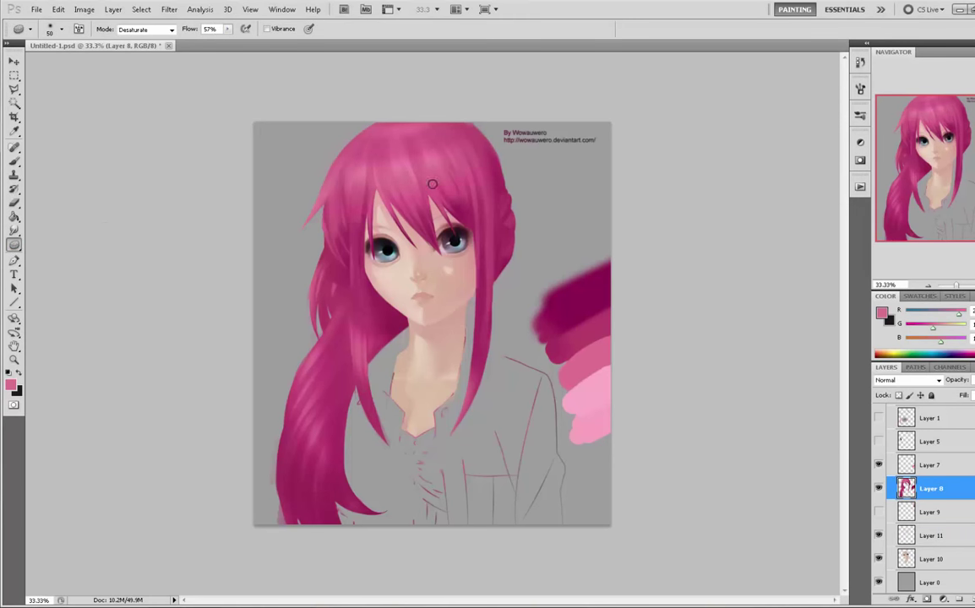
{"action": "key", "text": "bracketleft"}
{"action": "key", "text": "bracketleft"}
{"action": "key", "text": "m"}
{"action": "right_click", "coordinate": [423, 173]}
{"action": "key", "text": "Escape"}
- Soften the hair's saturation on Layer 8 with the Sponge tool at 12% flow and a 600 px brush
{"action": "left_click", "coordinate": [13, 245]}
{"action": "left_click", "coordinate": [228, 29]}
{"action": "mouse_move", "coordinate": [221, 41]}
{"action": "left_mouse_down"}
{"action": "mouse_move", "coordinate": [177, 40]}
{"action": "mouse_move", "coordinate": [203, 43]}
{"action": "left_mouse_up"}
{"action": "key", "text": "bracketright"}
{"action": "key", "text": "bracketright"}
{"action": "key", "text": "bracketright"}
{"action": "key", "text": "bracketright"}
{"action": "key", "text": "bracketright"}
{"action": "key", "text": "bracketright"}
{"action": "key", "text": "bracketright"}
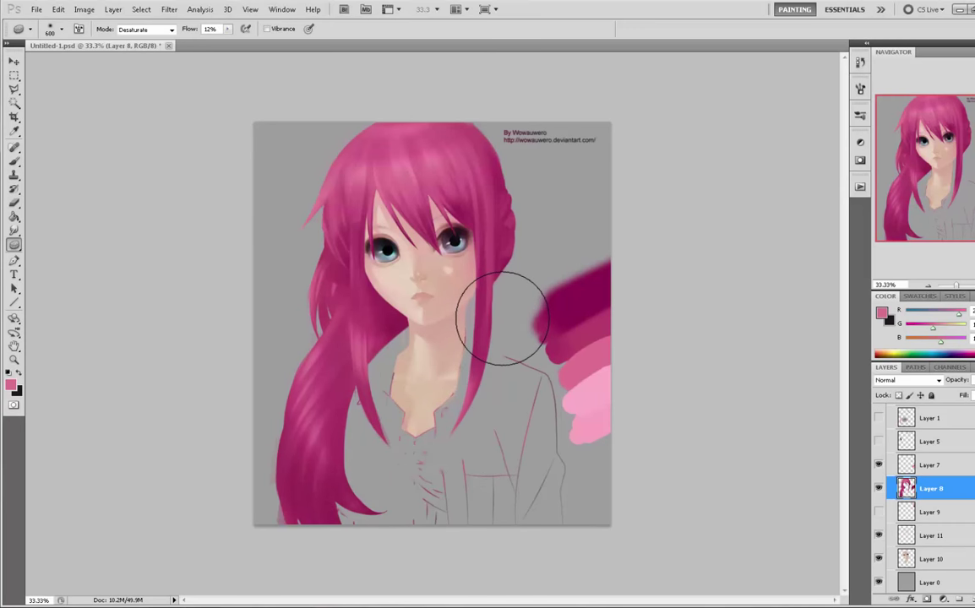
- Switch to a textured bristle brush at 19% opacity and 35 px, and paint strands beside the face with pink sampled from the hair
{"action": "key", "text": "b"}
{"action": "right_click", "coordinate": [381, 248]}
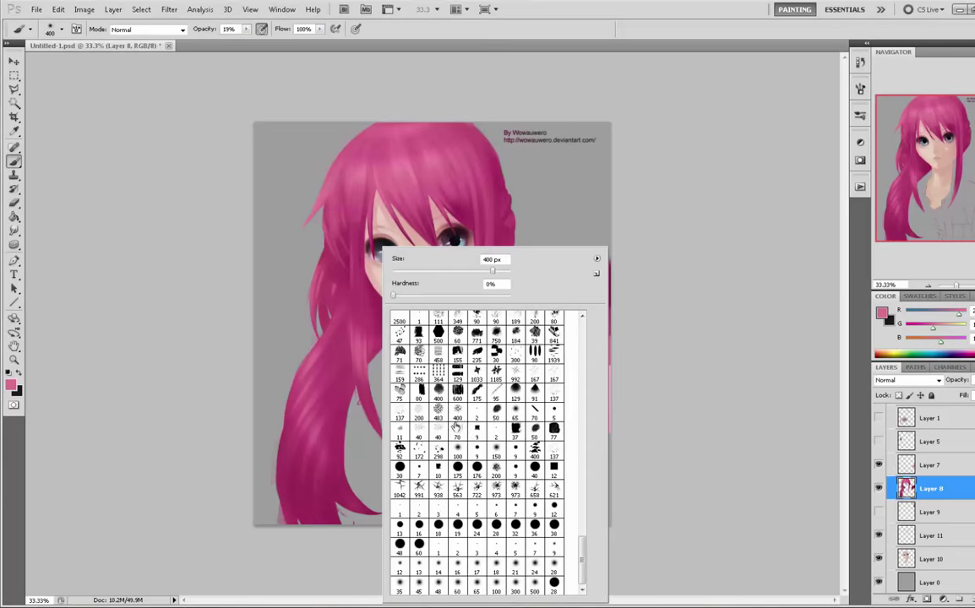
{"action": "left_click", "coordinate": [425, 392]}
{"action": "left_click", "coordinate": [758, 378]}
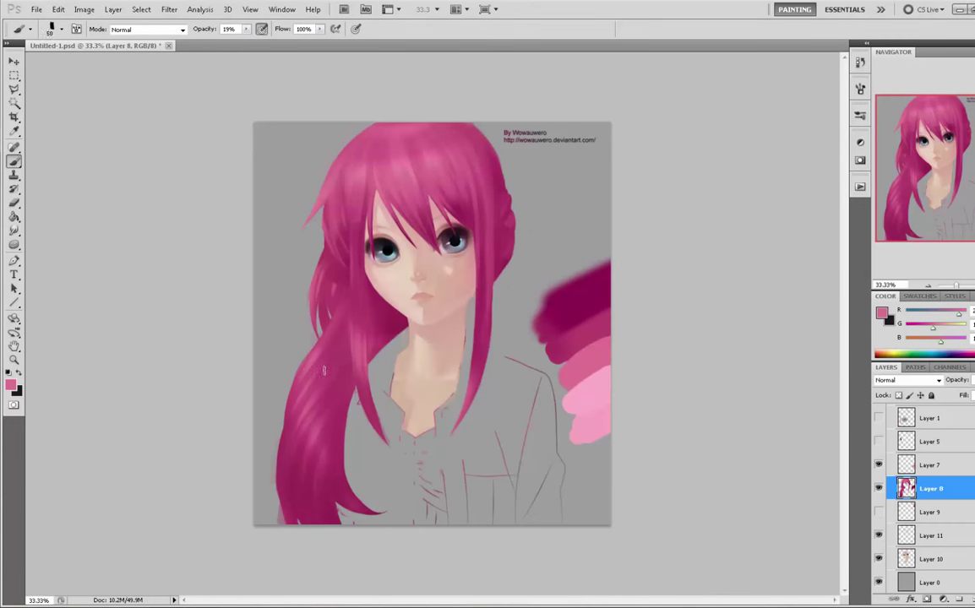
{"action": "left_click", "coordinate": [359, 213], "text": "alt"}
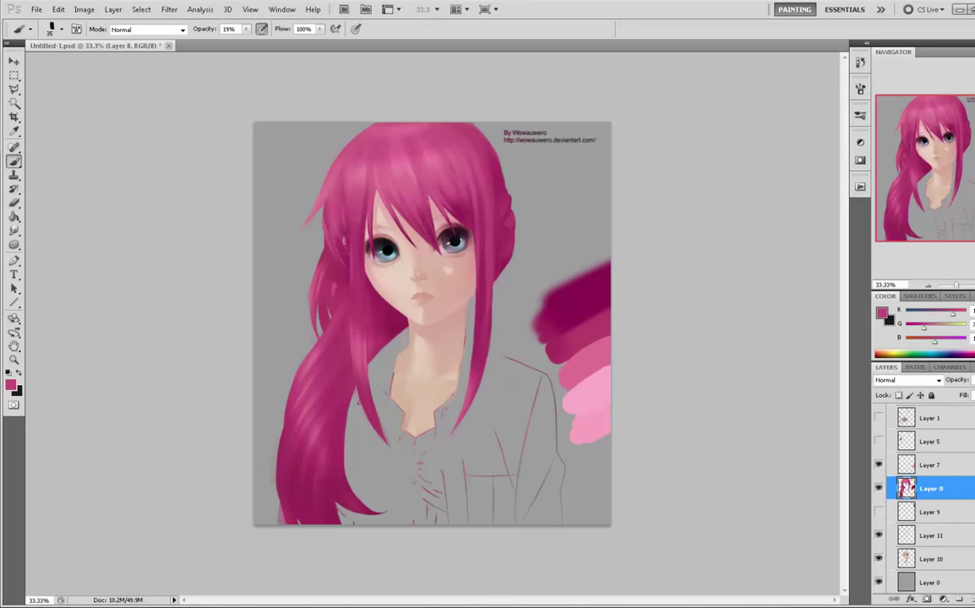
{"action": "left_click", "coordinate": [326, 216], "text": "alt"}
- Raise the brush opacity to 43%, add strands with pinks sampled from the hair, and undo the stroke along the right front lock
{"action": "left_click_drag", "start_coordinate": [246, 29], "coordinate": [264, 44]}
{"action": "left_click", "coordinate": [354, 312], "text": "alt"}
{"action": "left_click", "coordinate": [369, 202], "text": "alt"}
{"action": "left_click", "coordinate": [492, 235], "text": "alt"}
{"action": "left_click_drag", "start_coordinate": [492, 293], "coordinate": [469, 407]}
{"action": "key", "text": "ctrl+z"}
{"action": "key", "text": "ctrl+a"}
{"action": "key", "text": "v"}
{"action": "key", "text": "Up"}
{"action": "key", "text": "Down"}
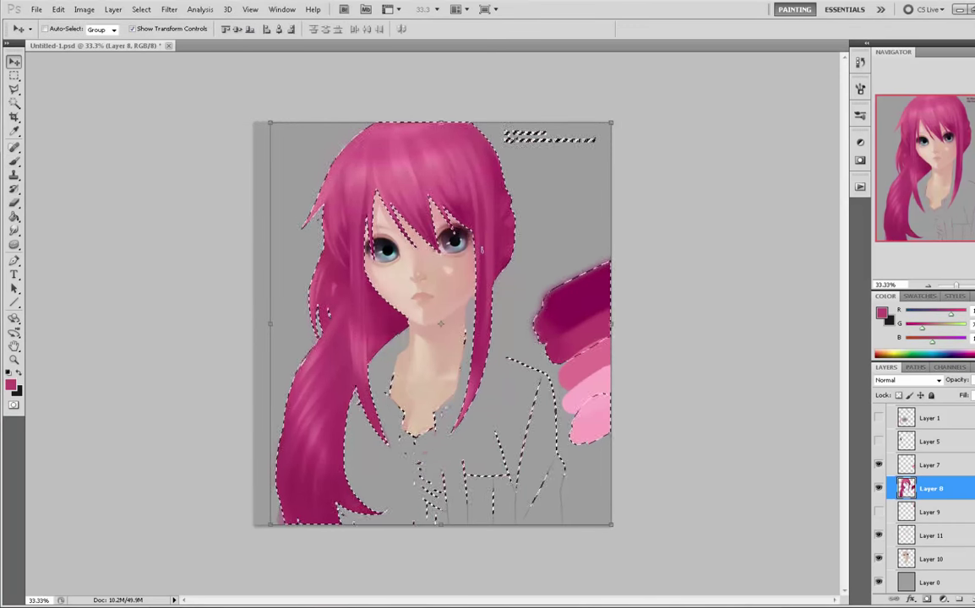
{"action": "key", "text": "ctrl+d"}
- Paint strands on the right front lock and the left-side hair with sampled dark and mid pinks, using the 35 px brush
{"action": "key", "text": "b"}
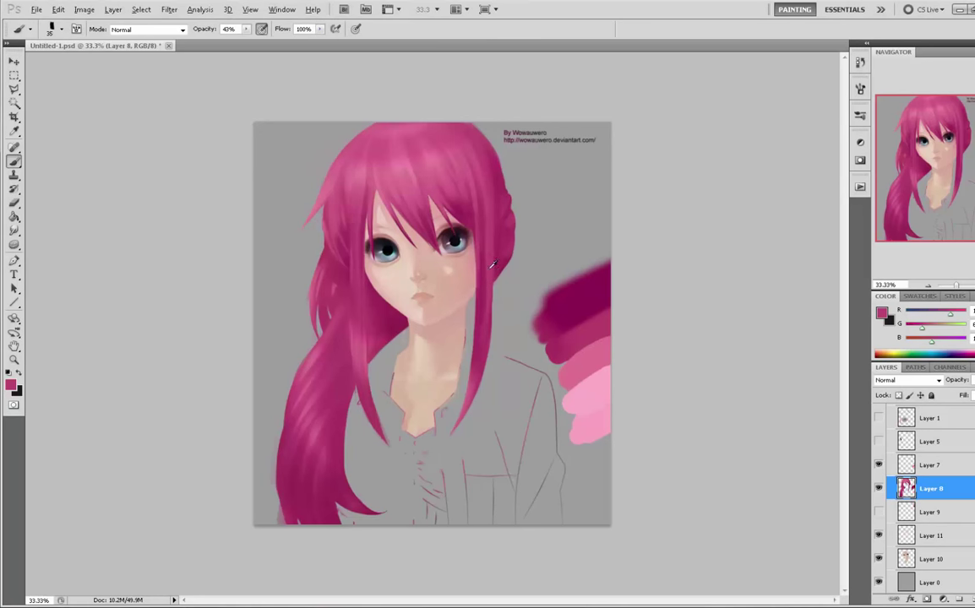
{"action": "left_click", "coordinate": [476, 296], "text": "alt"}
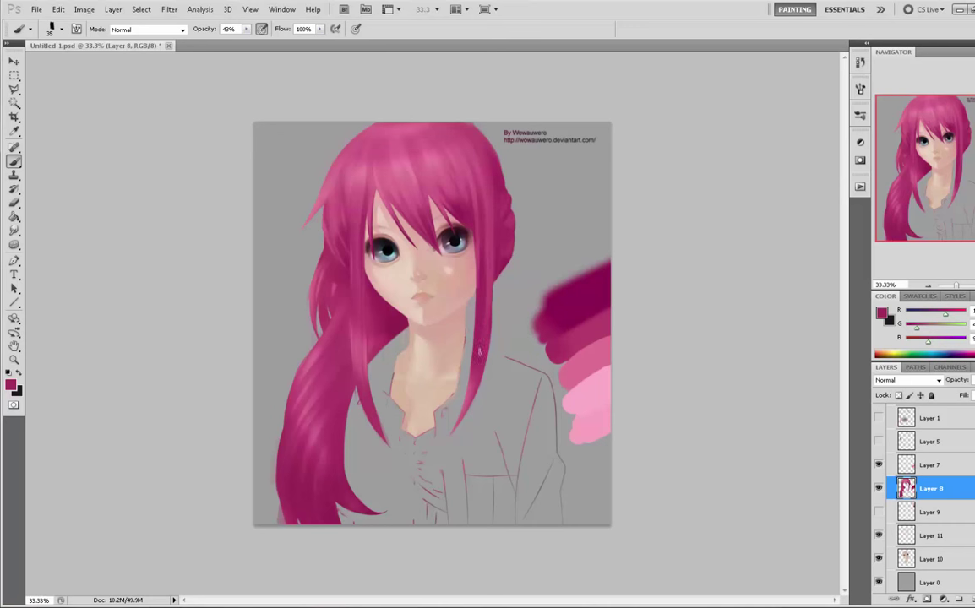
{"action": "left_click", "coordinate": [482, 258], "text": "alt"}
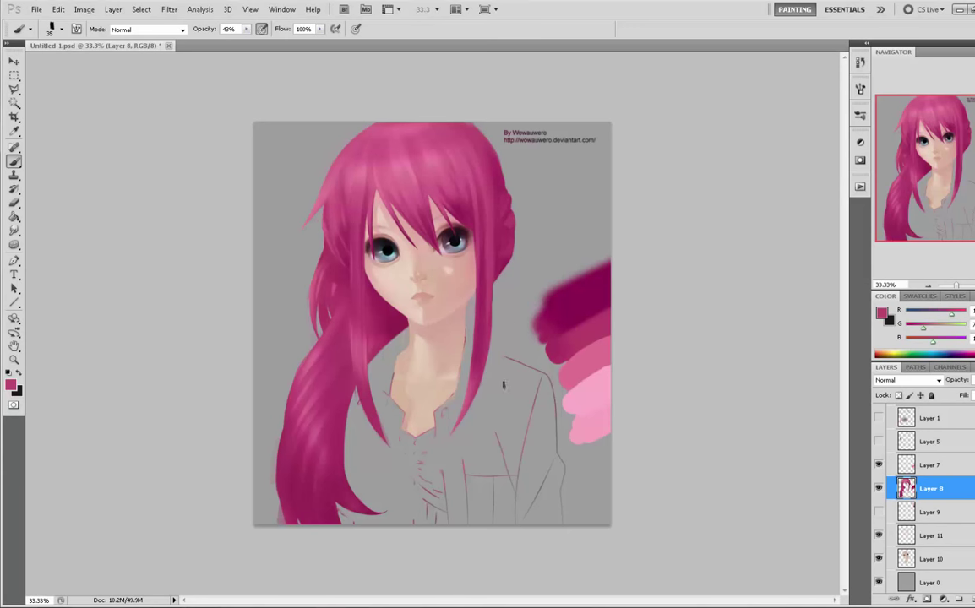
{"action": "left_click", "coordinate": [330, 304], "text": "alt"}
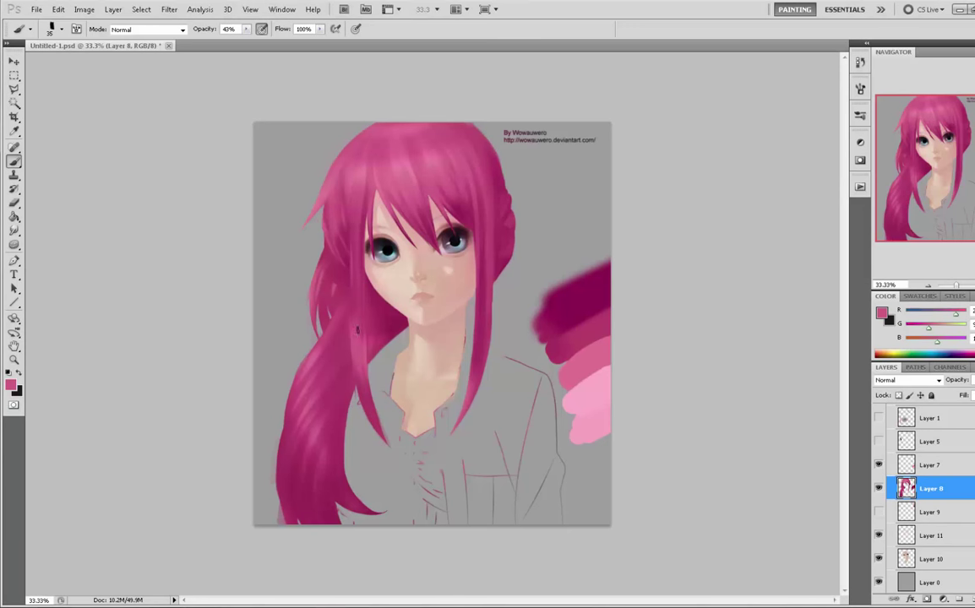
{"action": "left_click", "coordinate": [322, 317], "text": "alt"}
- Trim the tip of the left front lock by outlining its excess with the freehand Lasso and deleting it
{"action": "key", "text": "l"}
{"action": "left_click", "coordinate": [707, 347]}
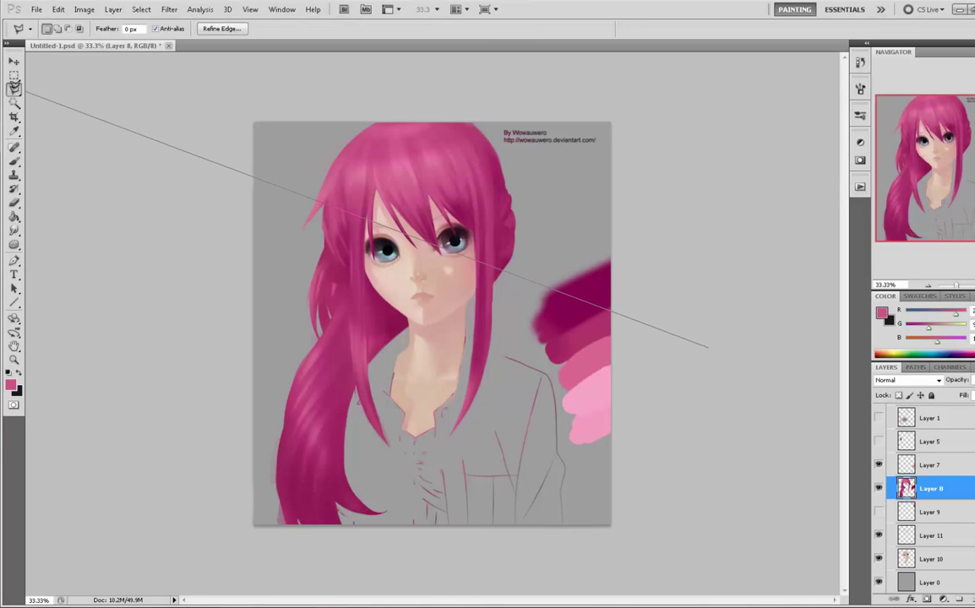
{"action": "key", "text": "Escape"}
{"action": "left_click_drag", "start_coordinate": [19, 88], "coordinate": [48, 88]}
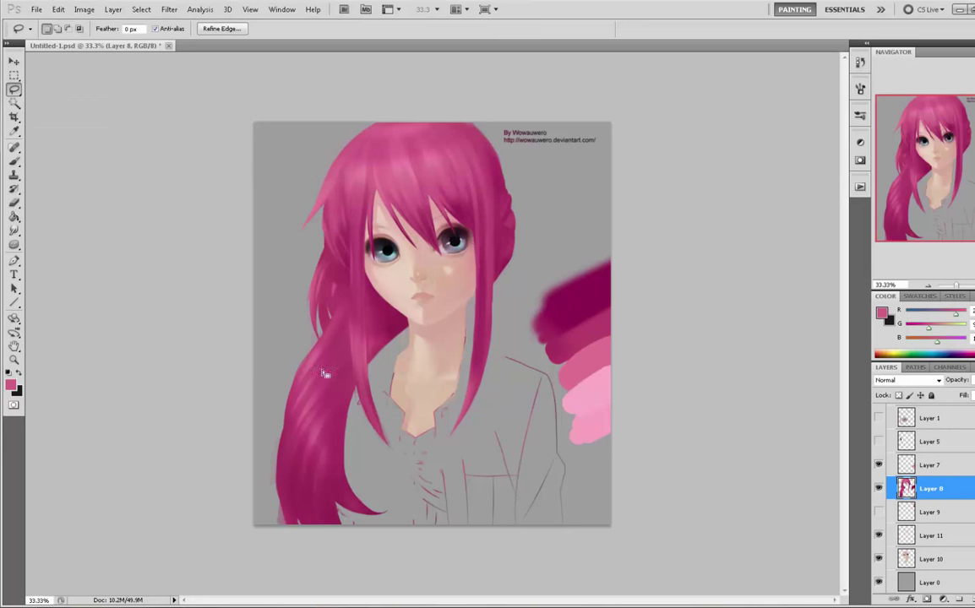
{"action": "mouse_move", "coordinate": [370, 360]}
{"action": "left_mouse_down"}
{"action": "mouse_move", "coordinate": [377, 416]}
{"action": "mouse_move", "coordinate": [369, 363]}
{"action": "left_mouse_up"}
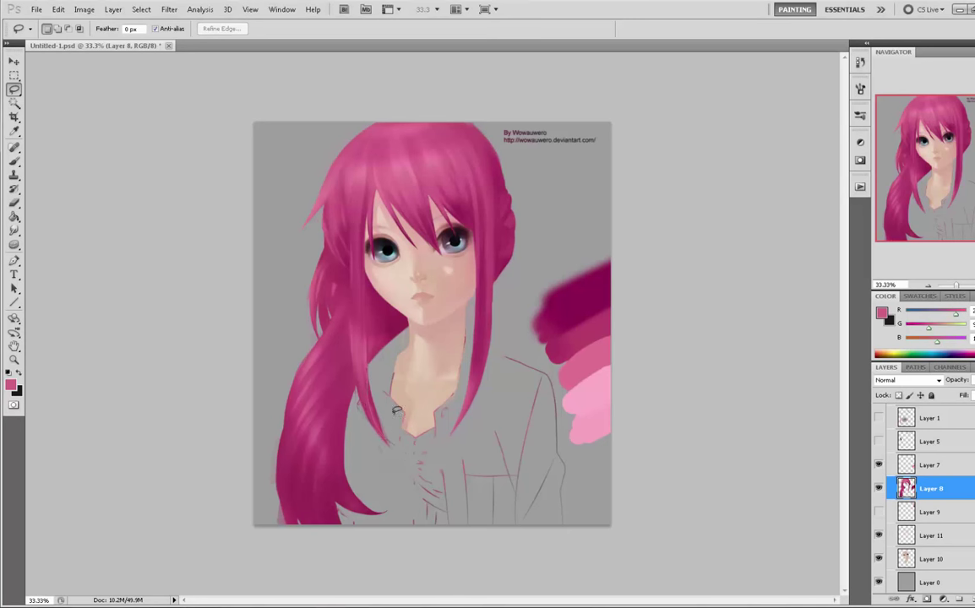
{"action": "left_click_drag", "start_coordinate": [369, 368], "coordinate": [360, 407]}
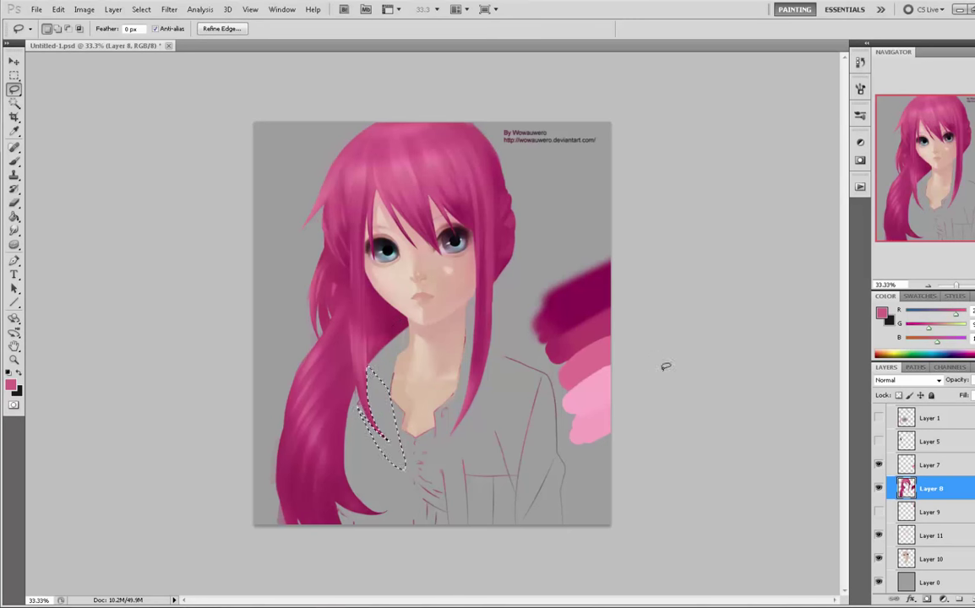
{"action": "mouse_move", "coordinate": [688, 382]}
{"action": "left_mouse_down"}
{"action": "mouse_move", "coordinate": [694, 388]}
{"action": "mouse_move", "coordinate": [648, 393]}
{"action": "left_mouse_up"}
{"action": "left_click", "coordinate": [510, 228]}
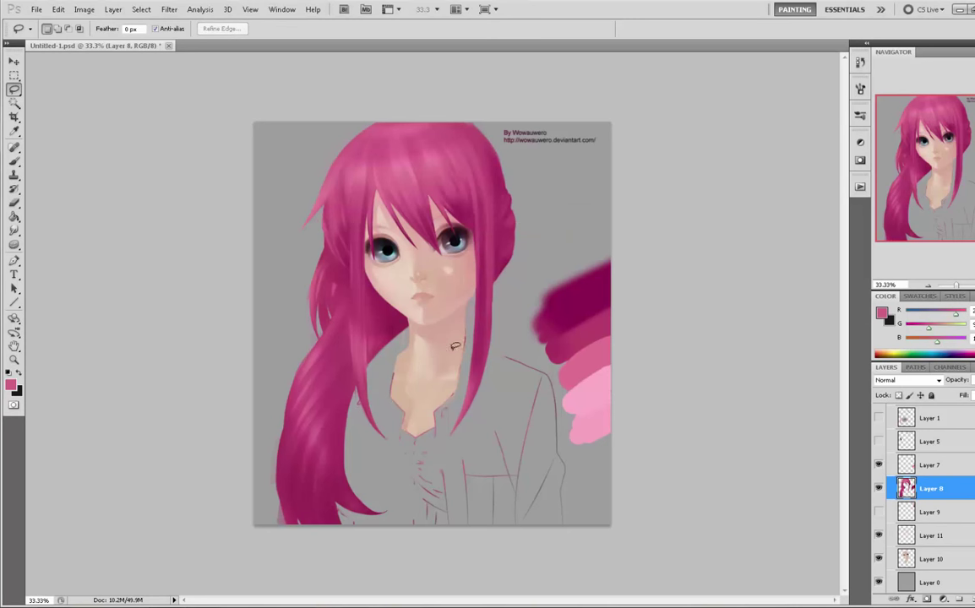
- Clear stray paint between the neck and the right front lock using a freehand Lasso selection, and deselect
{"action": "left_click_drag", "start_coordinate": [474, 312], "coordinate": [470, 306]}
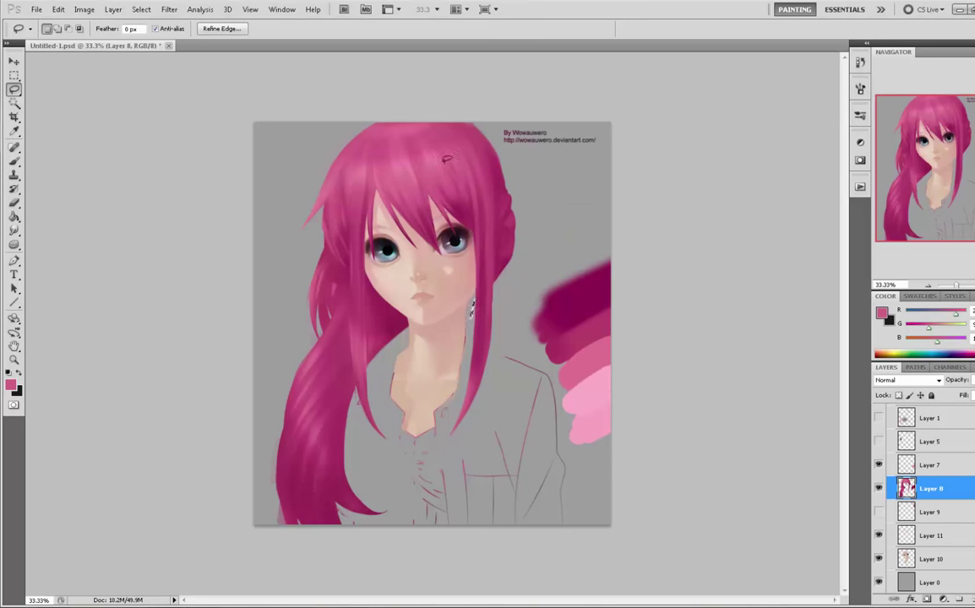
{"action": "key", "text": "ctrl+d"}
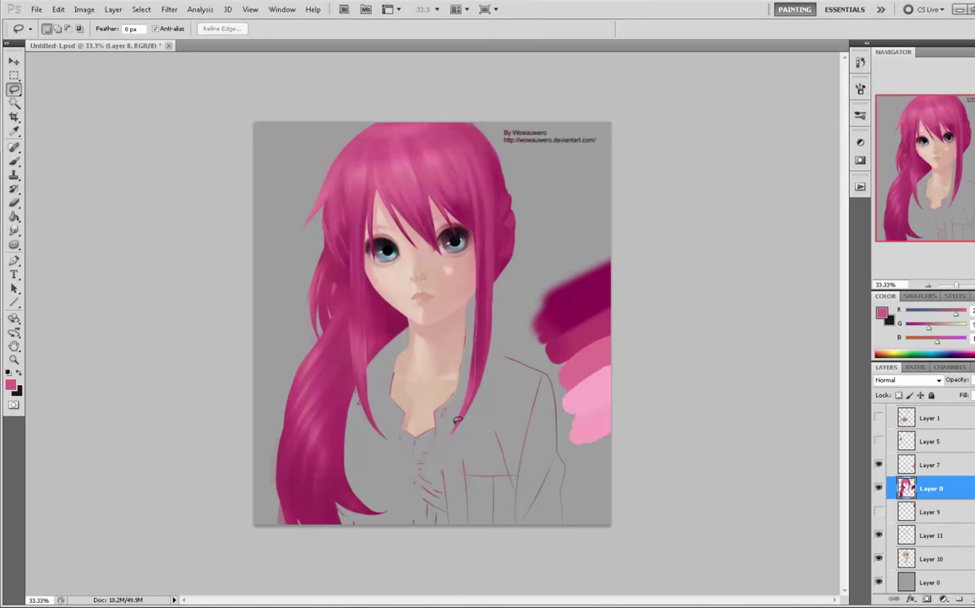
{"action": "mouse_move", "coordinate": [456, 420]}
{"action": "left_mouse_down"}
{"action": "mouse_move", "coordinate": [434, 405]}
{"action": "mouse_move", "coordinate": [478, 353]}
{"action": "left_mouse_up"}
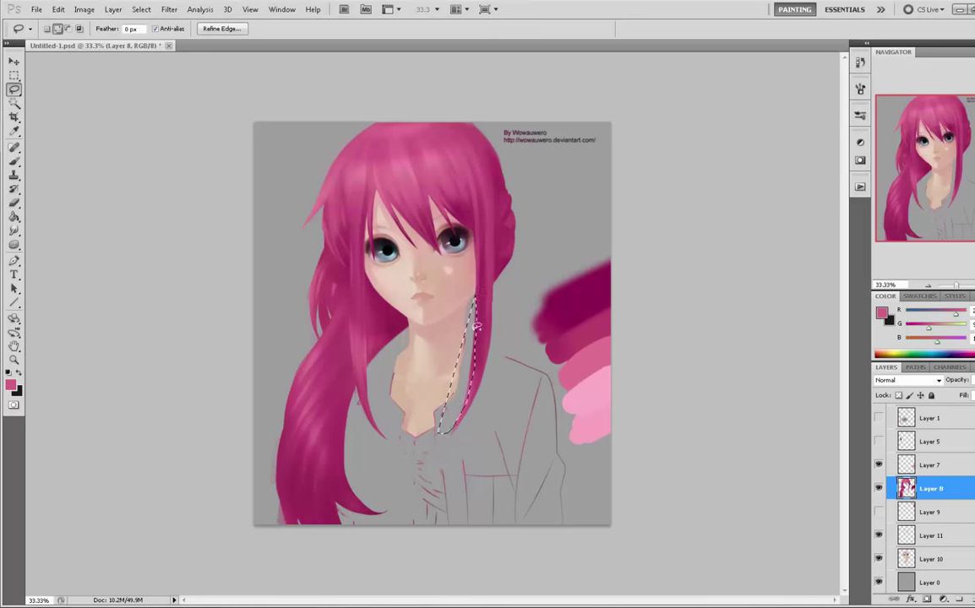
{"action": "left_click_drag", "start_coordinate": [463, 341], "coordinate": [467, 378]}
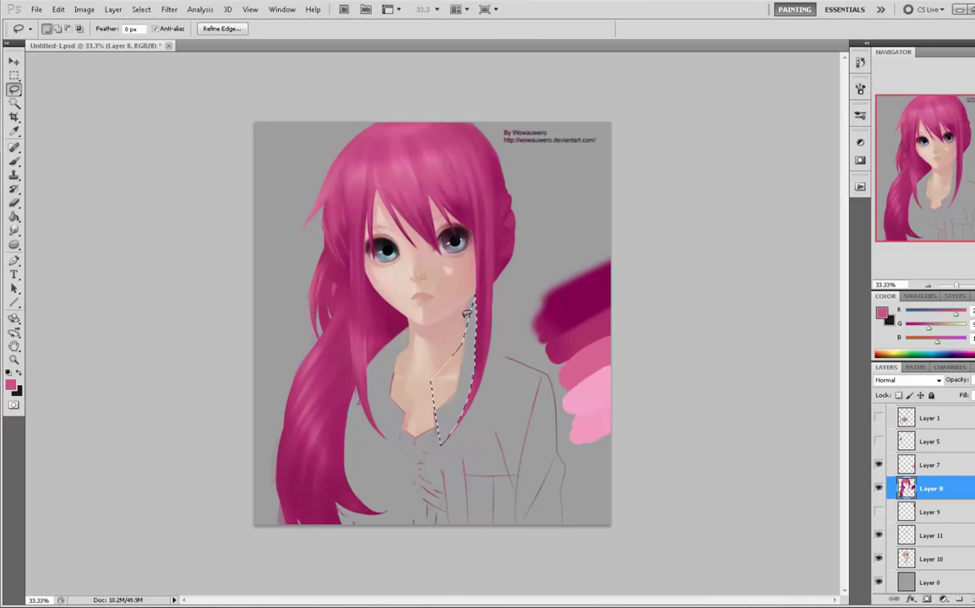
{"action": "key", "text": "m"}
{"action": "right_click", "coordinate": [471, 273]}
{"action": "left_click", "coordinate": [495, 282]}
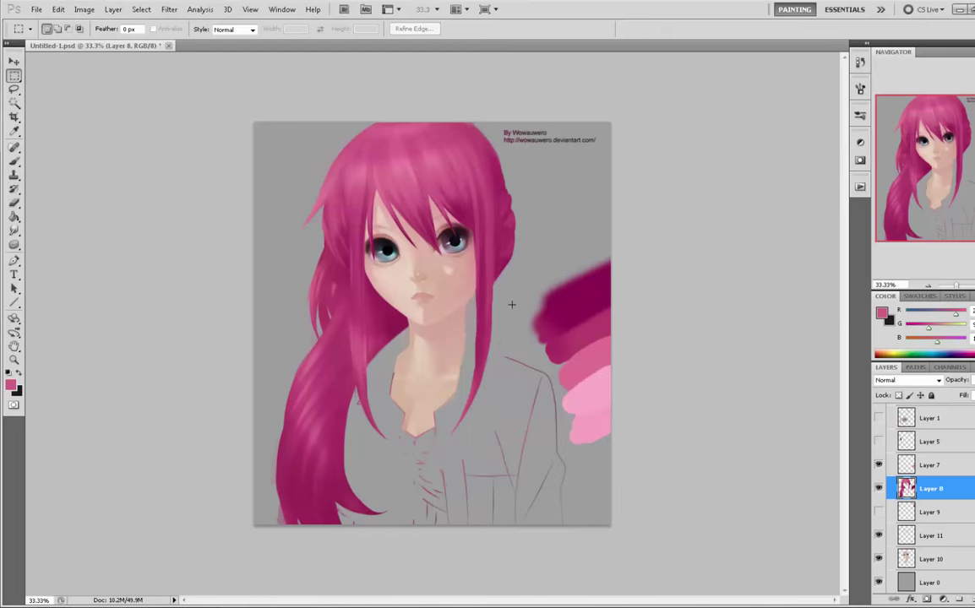
- Refine the right front lock's tip with a much smaller eraser at 38% opacity, and touch up the hair with a 20 px brush
{"action": "key", "text": "b"}
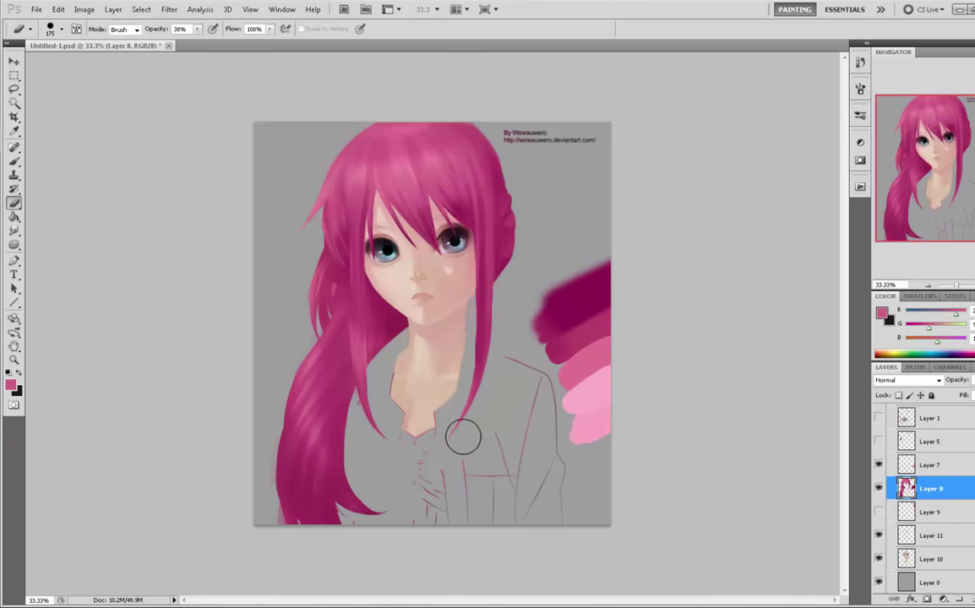
{"action": "key", "text": "bracketleft"}
{"action": "key", "text": "bracketleft"}
{"action": "key", "text": "bracketleft"}
{"action": "key", "text": "bracketleft"}
{"action": "key", "text": "bracketleft"}
{"action": "key", "text": "bracketleft"}
{"action": "key", "text": "bracketleft"}
{"action": "key", "text": "bracketleft"}
{"action": "key", "text": "bracketleft"}
{"action": "key", "text": "bracketleft"}
{"action": "key", "text": "b"}
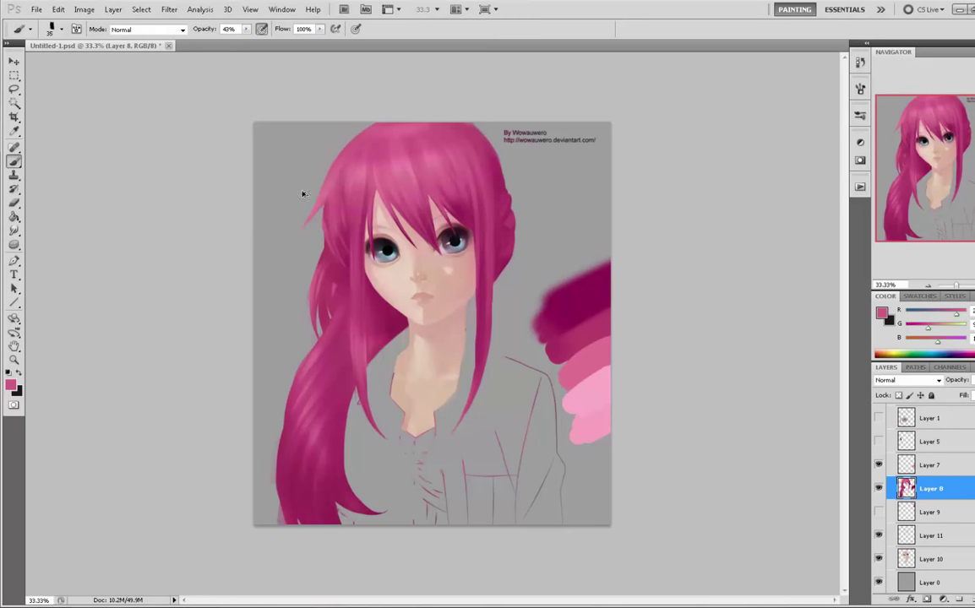
{"action": "key", "text": "bracketleft"}
{"action": "key", "text": "ctrl+a"}
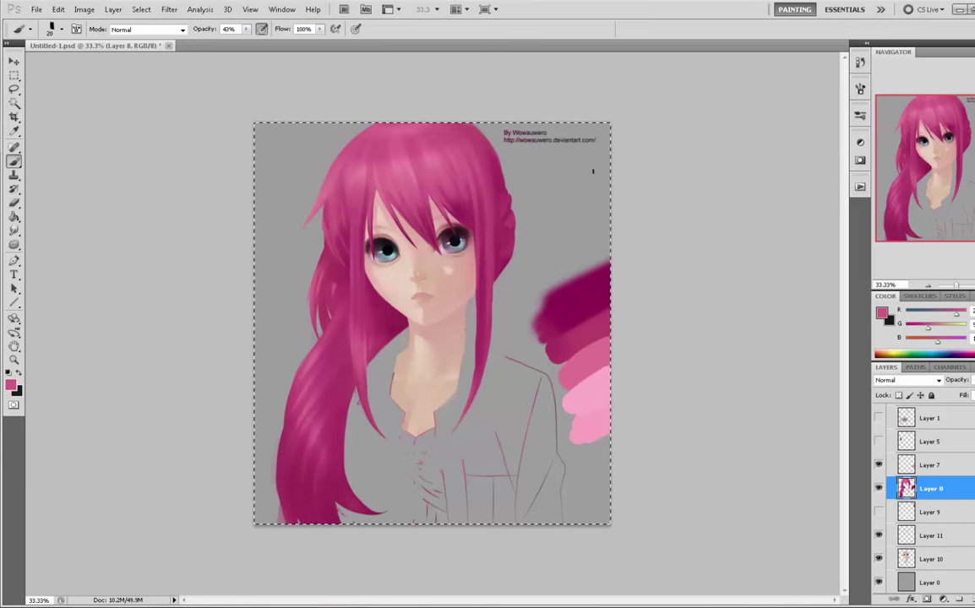
{"action": "key", "text": "v"}
{"action": "key", "text": "Right"}
{"action": "key", "text": "ctrl+d"}
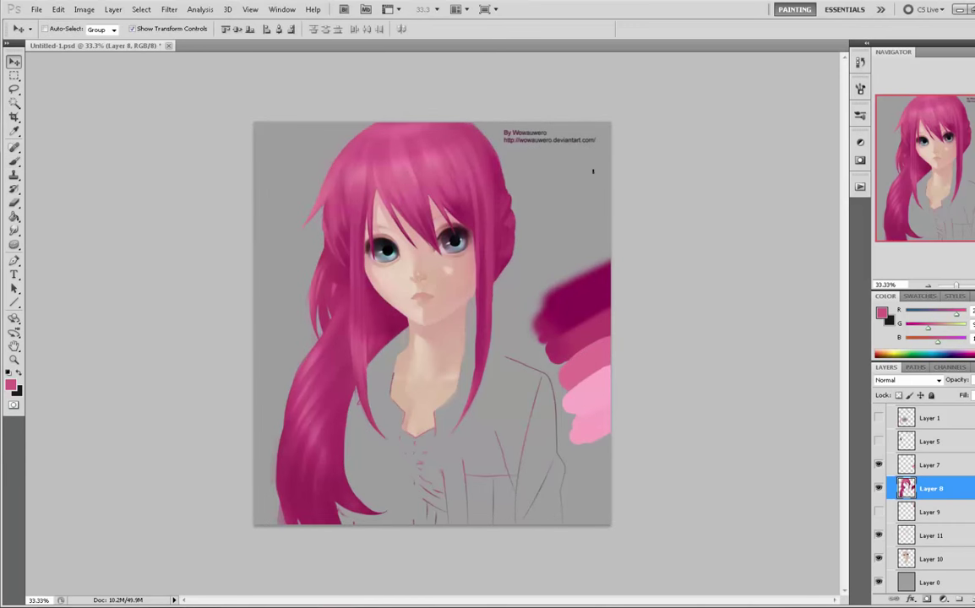
- Shade the right front lock with dark pink sampled from its upper part, using a 25 px brush at 43% opacity
{"action": "key", "text": "b"}
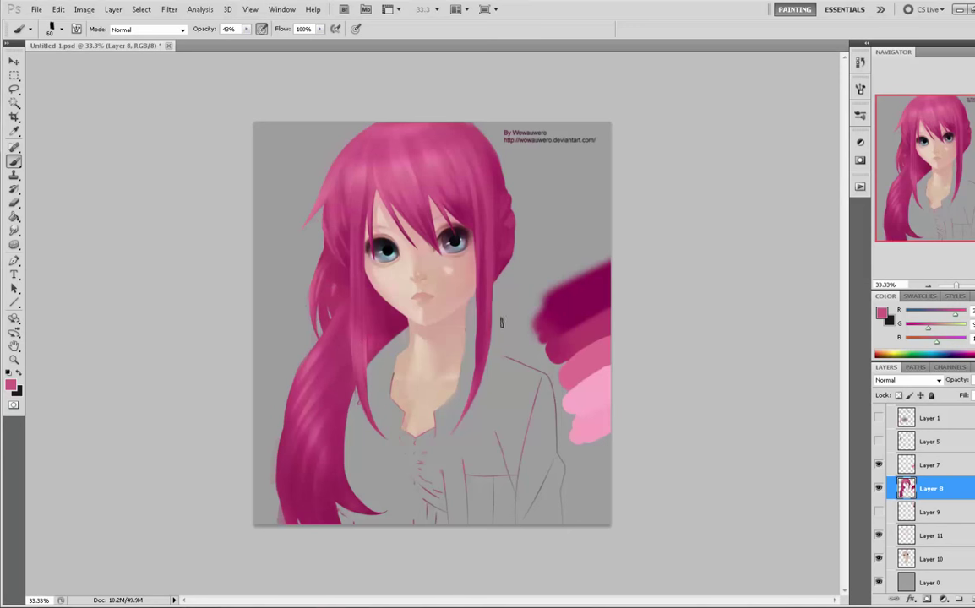
{"action": "key", "text": "bracketright"}
{"action": "key", "text": "bracketright"}
{"action": "key", "text": "bracketright"}
{"action": "key", "text": "bracketright"}
{"action": "key", "text": "bracketright"}
{"action": "key", "text": "bracketright"}
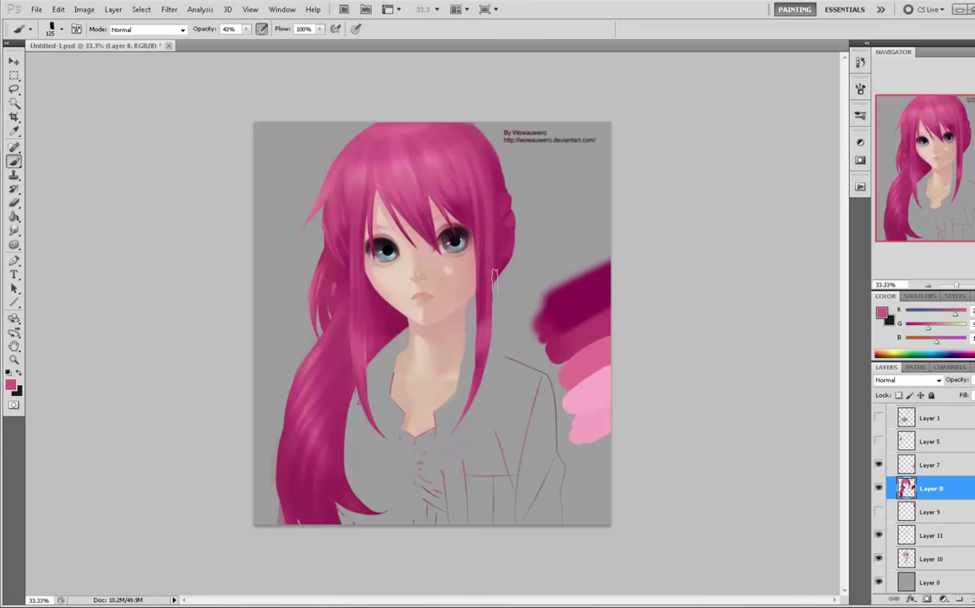
{"action": "key", "text": "bracketleft"}
{"action": "key", "text": "bracketleft"}
{"action": "key", "text": "bracketleft"}
{"action": "key", "text": "bracketleft"}
{"action": "key", "text": "bracketleft"}
{"action": "left_click", "coordinate": [483, 326], "text": "alt"}
{"action": "left_click", "coordinate": [480, 300], "text": "alt"}
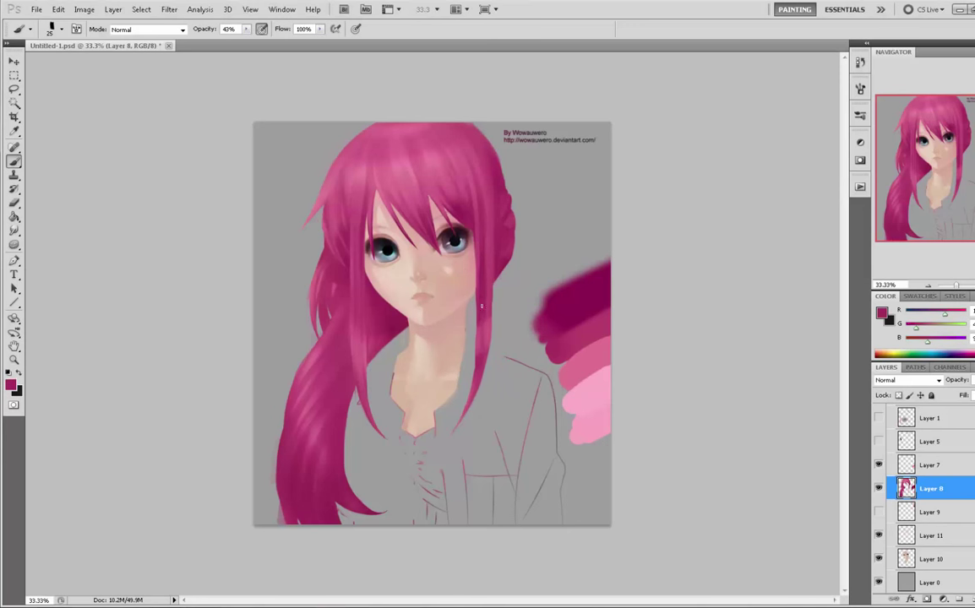
{"action": "left_click", "coordinate": [478, 362], "text": "alt"}
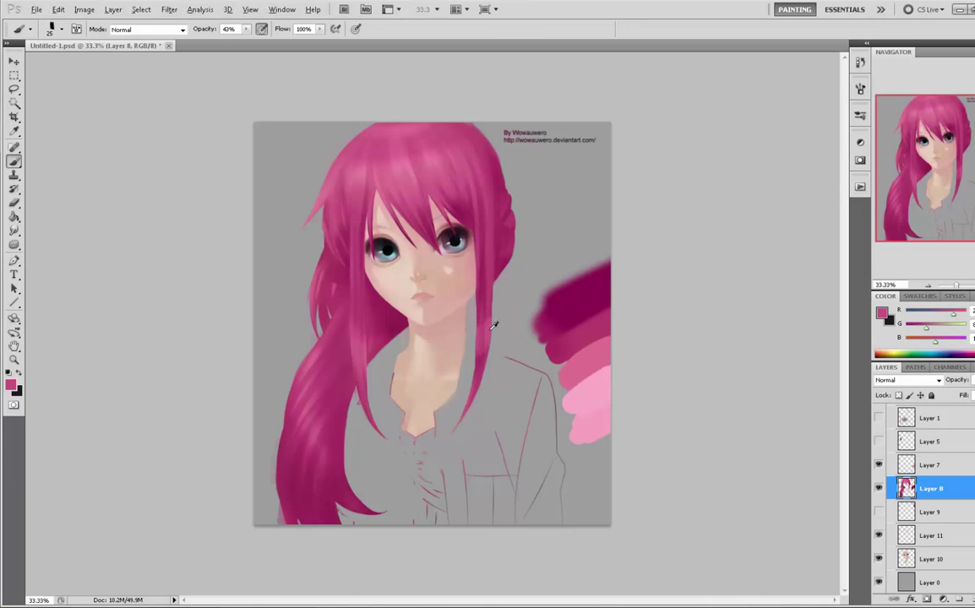
- Blend the light and dark strands along the right front lock by alternately sampling its pinks and painting over them
{"action": "left_click", "coordinate": [487, 324], "text": "alt"}
{"action": "left_click", "coordinate": [481, 363], "text": "alt"}
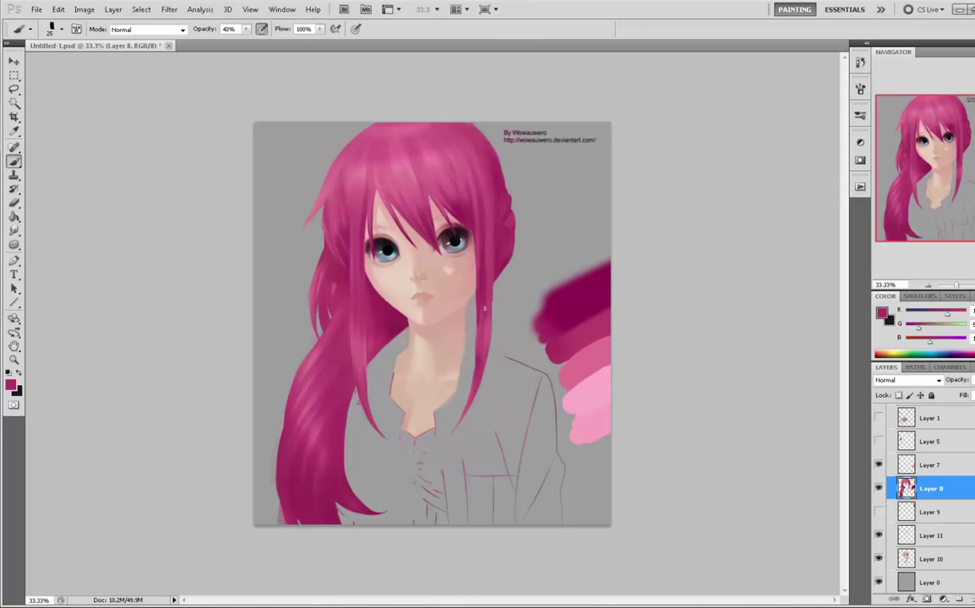
{"action": "left_click", "coordinate": [484, 328], "text": "alt"}
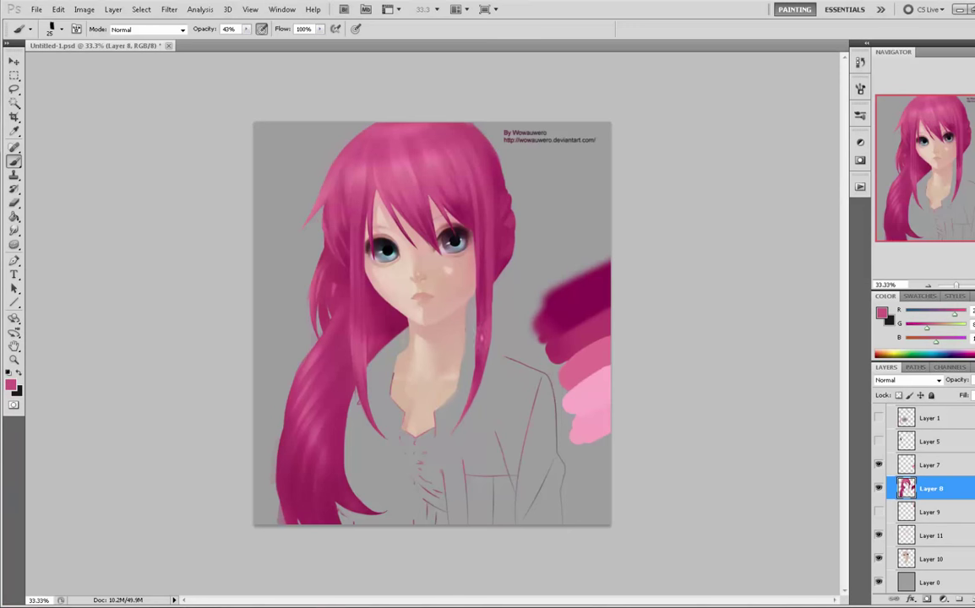
{"action": "left_click", "coordinate": [470, 399], "text": "alt"}
{"action": "left_click", "coordinate": [433, 260], "text": "alt"}
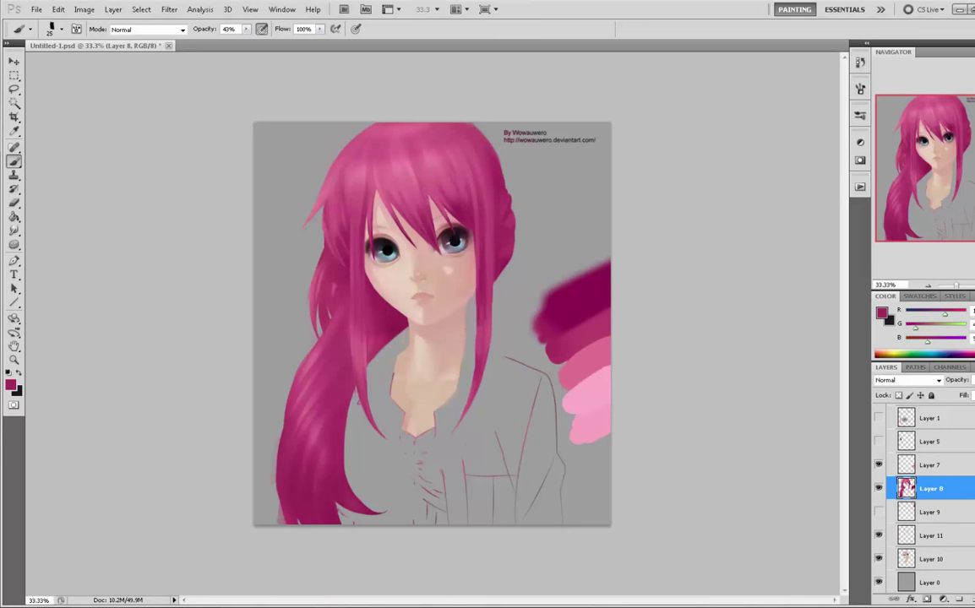
{"action": "left_click", "coordinate": [441, 288], "text": "alt"}
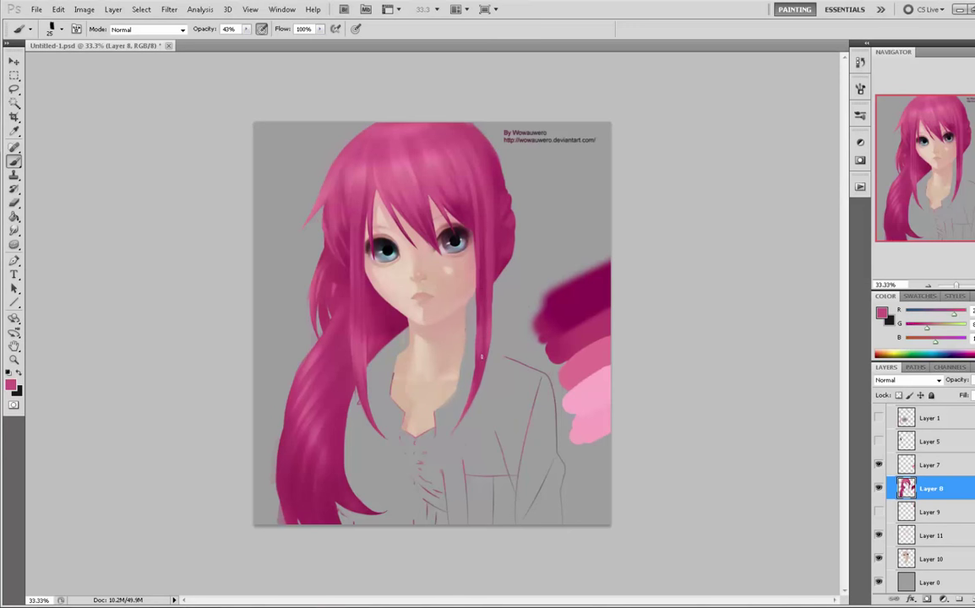
{"action": "left_click", "coordinate": [485, 289], "text": "alt"}
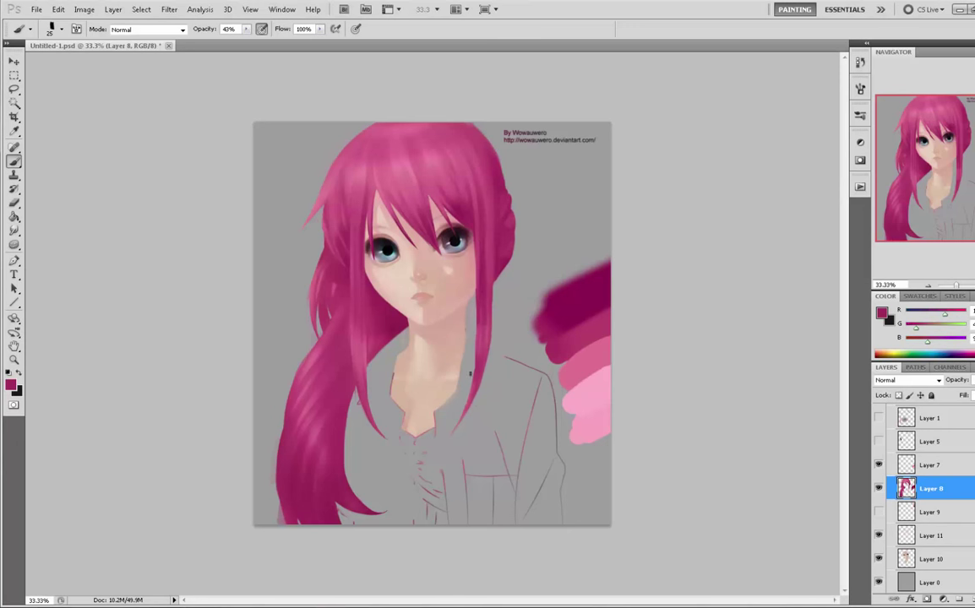
- Deselect and repaint the inner edge of the right front lock with sampled pinks, using a 15 px brush at 43% opacity
{"action": "key", "text": "m"}
{"action": "right_click", "coordinate": [512, 313]}
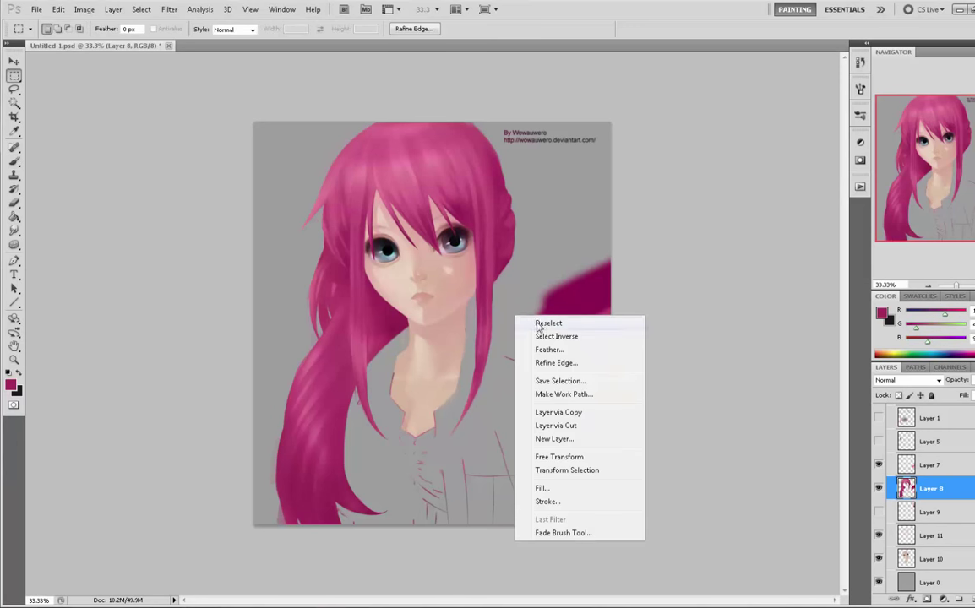
{"action": "left_click", "coordinate": [539, 326]}
{"action": "key", "text": "b"}
{"action": "left_click", "coordinate": [478, 304], "text": "alt"}
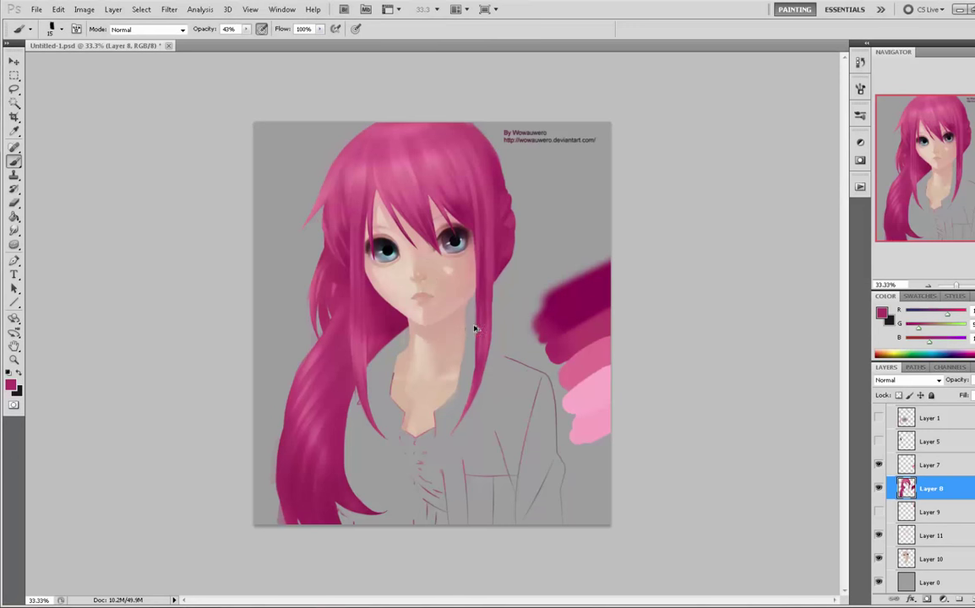
{"action": "left_click", "coordinate": [473, 309], "text": "alt"}
{"action": "left_click_drag", "start_coordinate": [474, 349], "coordinate": [469, 388]}
{"action": "left_click", "coordinate": [435, 290], "text": "alt"}
{"action": "left_click", "coordinate": [435, 290], "text": "alt"}
- Clean the inner edge of the right front lock with a 25 px eraser at 100% opacity
{"action": "key", "text": "e"}
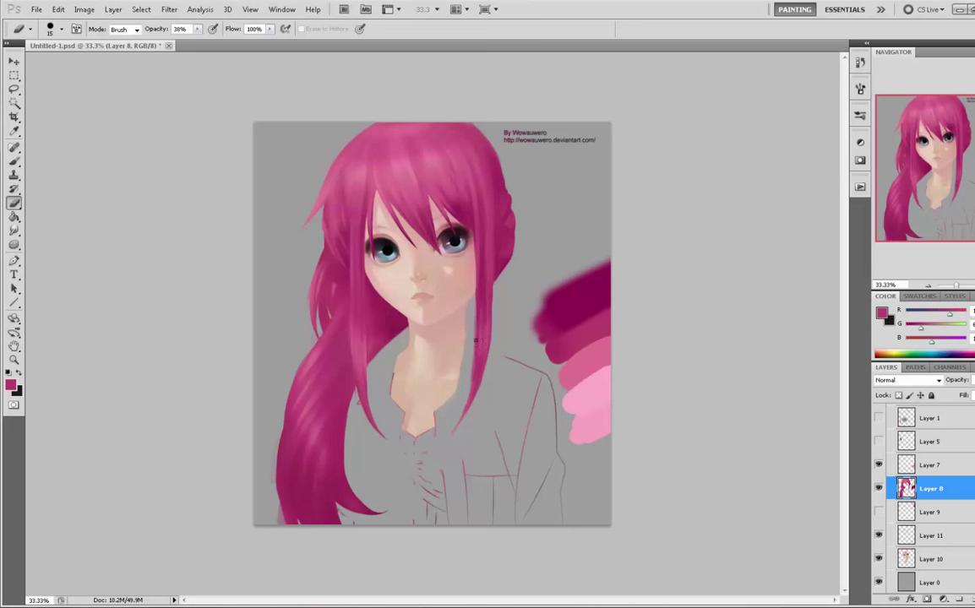
{"action": "left_click_drag", "start_coordinate": [198, 29], "coordinate": [240, 42]}
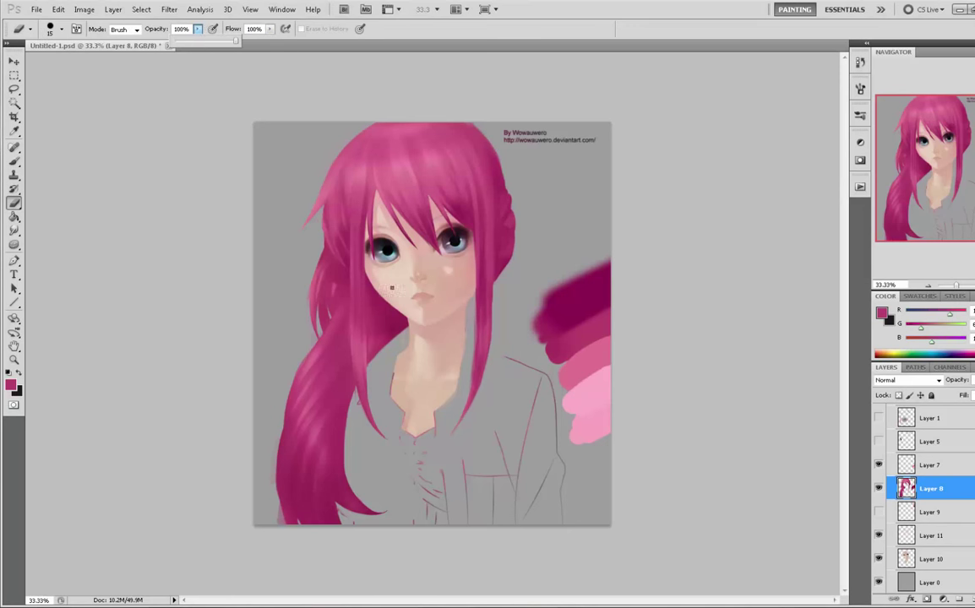
{"action": "key", "text": "bracketright"}
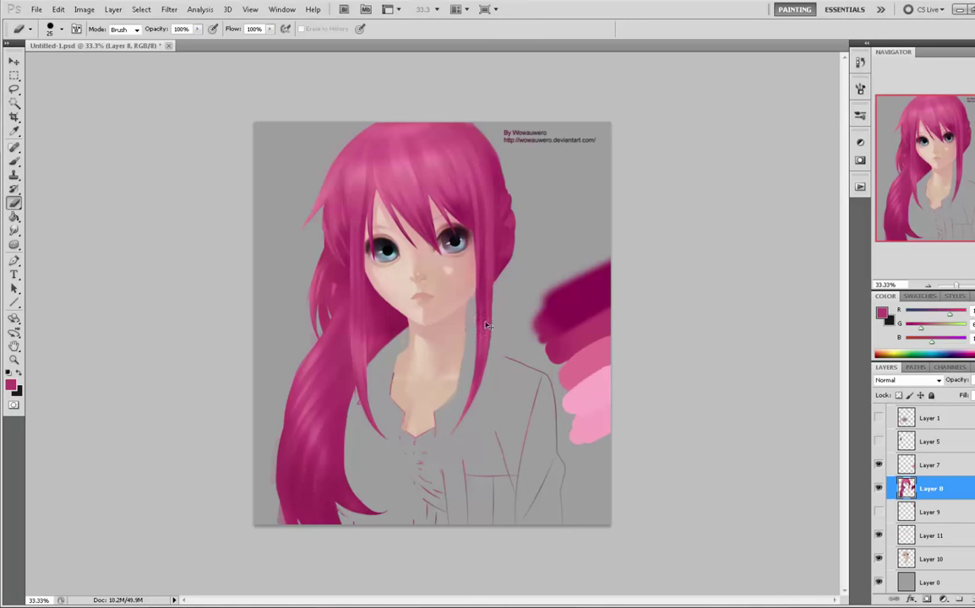
{"action": "key", "text": "ctrl+a"}
{"action": "key", "text": "v"}
{"action": "key", "text": "Up"}
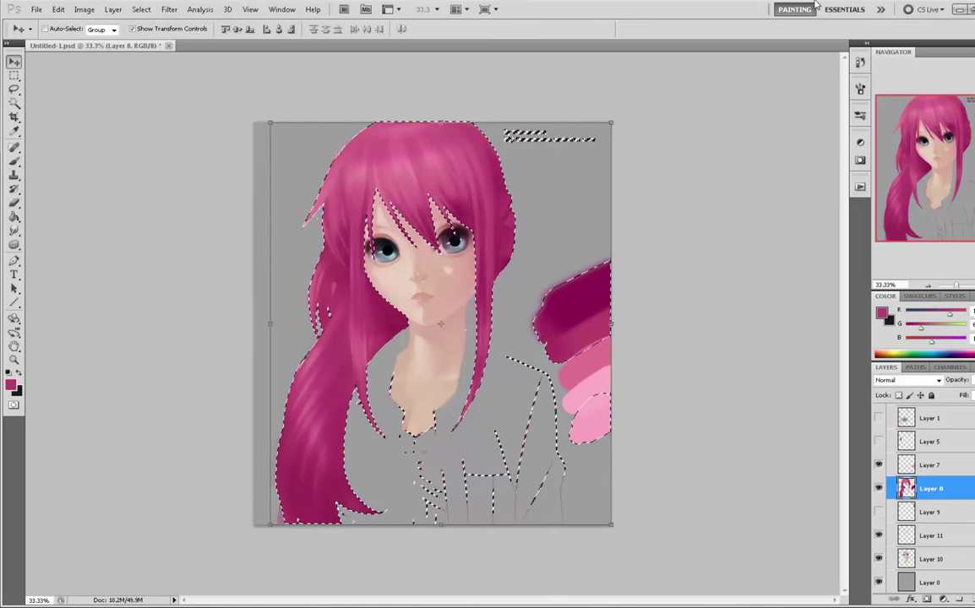
{"action": "key", "text": "ctrl+d"}
- Lighten the right front lock with light pink sampled from the palette, using a soft round 700 px brush at 43% opacity
{"action": "key", "text": "b"}
{"action": "right_click", "coordinate": [431, 250]}
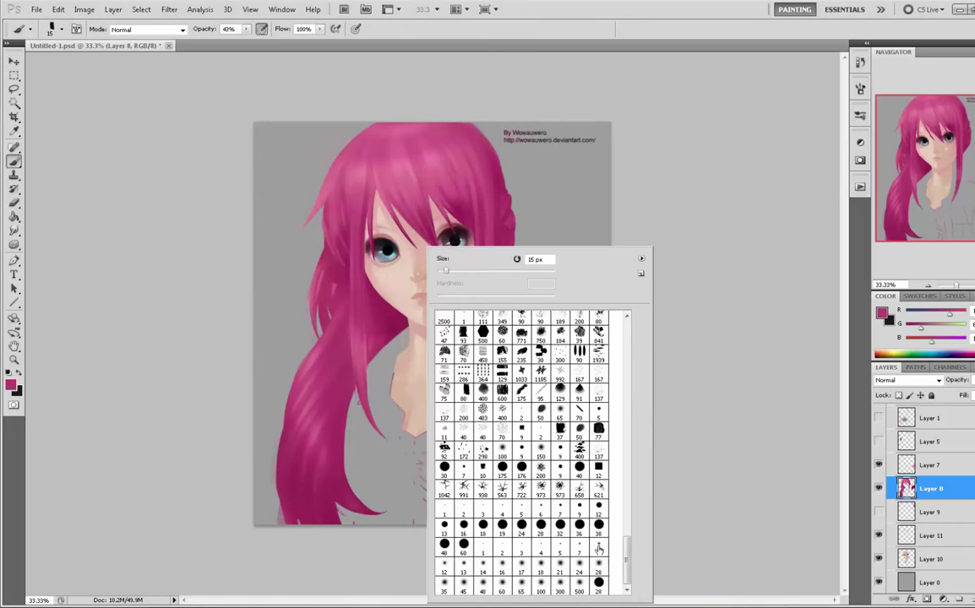
{"action": "left_click", "coordinate": [560, 411]}
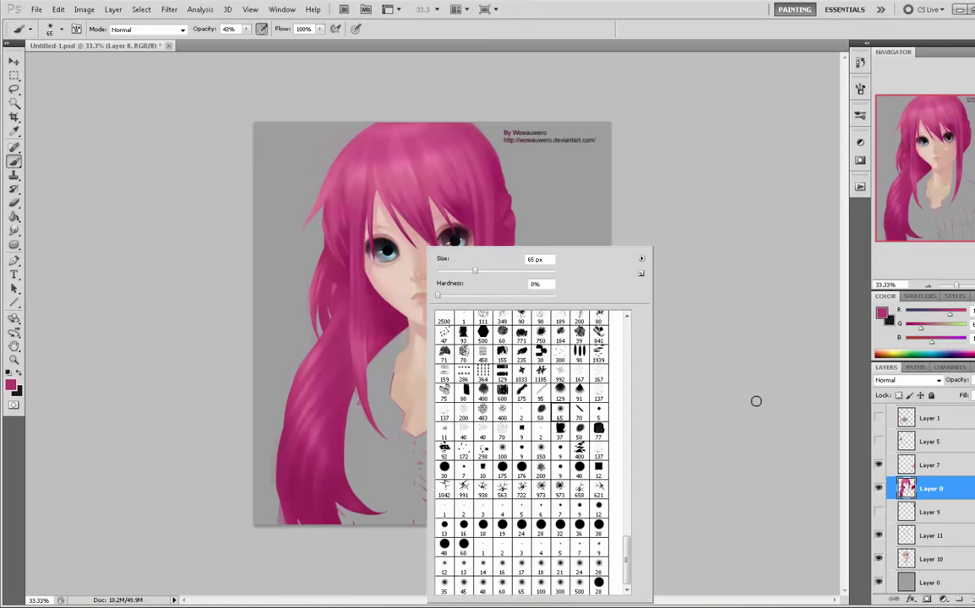
{"action": "left_click", "coordinate": [754, 399]}
{"action": "key", "text": "bracketright"}
{"action": "key", "text": "bracketright"}
{"action": "key", "text": "bracketright"}
{"action": "key", "text": "bracketright"}
{"action": "key", "text": "bracketright"}
{"action": "key", "text": "bracketright"}
{"action": "key", "text": "bracketright"}
{"action": "key", "text": "bracketright"}
{"action": "key", "text": "bracketright"}
{"action": "key", "text": "bracketright"}
{"action": "key", "text": "bracketright"}
{"action": "key", "text": "bracketright"}
{"action": "key", "text": "bracketright"}
{"action": "key", "text": "bracketright"}
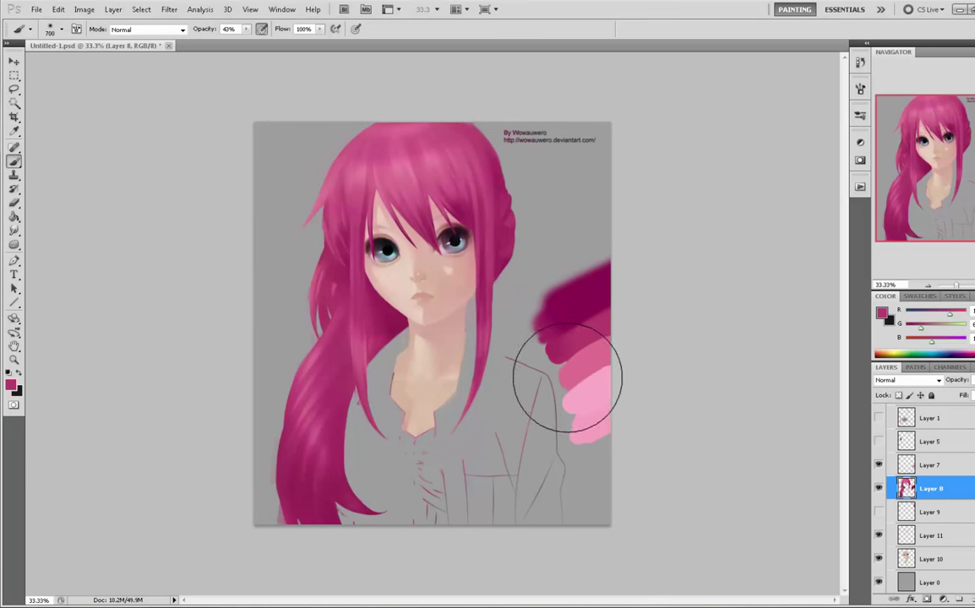
{"action": "left_click", "coordinate": [583, 397], "text": "alt"}
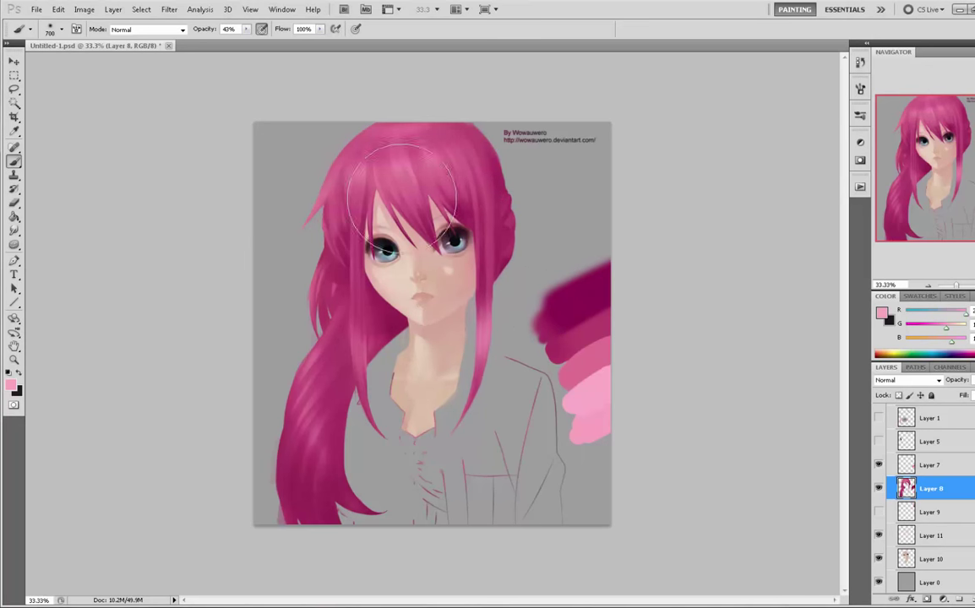
- Saturate the lower right front lock with a 200 px Sponge tool in Saturate mode at 12% flow
{"action": "left_click_drag", "start_coordinate": [14, 245], "coordinate": [61, 269]}
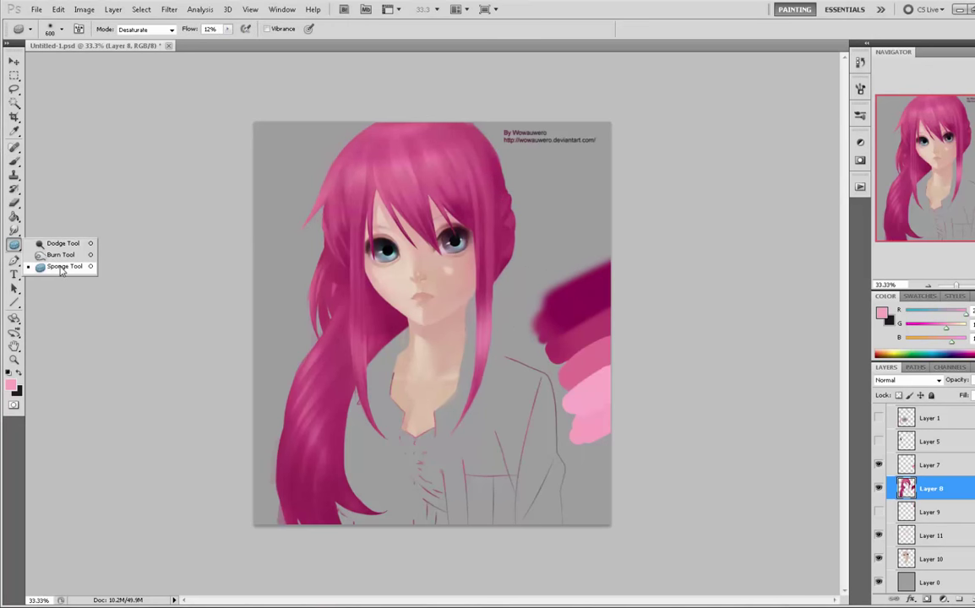
{"action": "left_click", "coordinate": [144, 29]}
{"action": "left_click", "coordinate": [140, 49]}
{"action": "key", "text": "bracketleft"}
{"action": "key", "text": "bracketleft"}
{"action": "key", "text": "bracketleft"}
{"action": "key", "text": "bracketleft"}
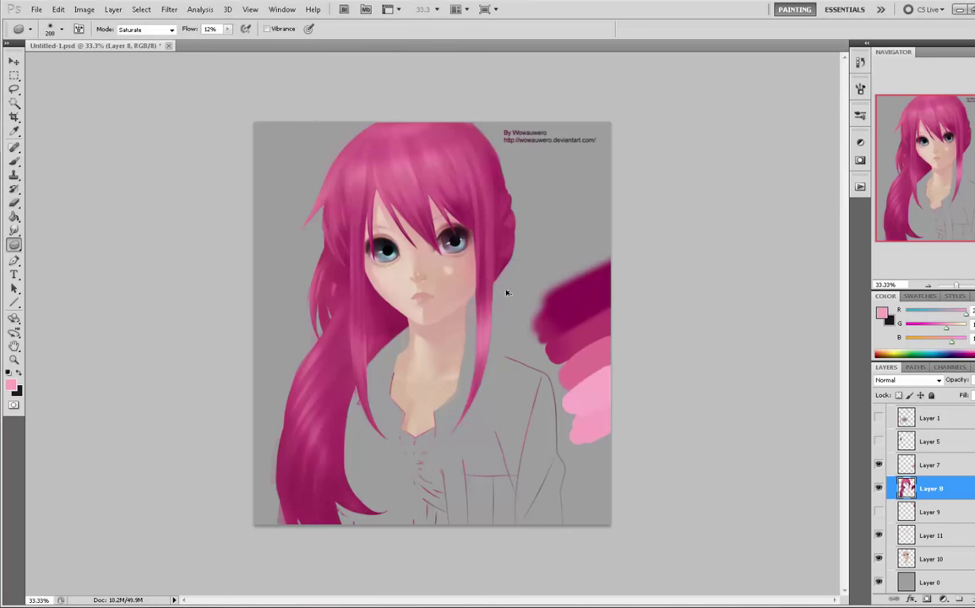
{"action": "left_click_drag", "start_coordinate": [485, 324], "coordinate": [485, 350]}
- Sample dark pink from the hair beside the right front lock and add a new layer directly above the grey Layer 0
{"action": "key", "text": "b"}
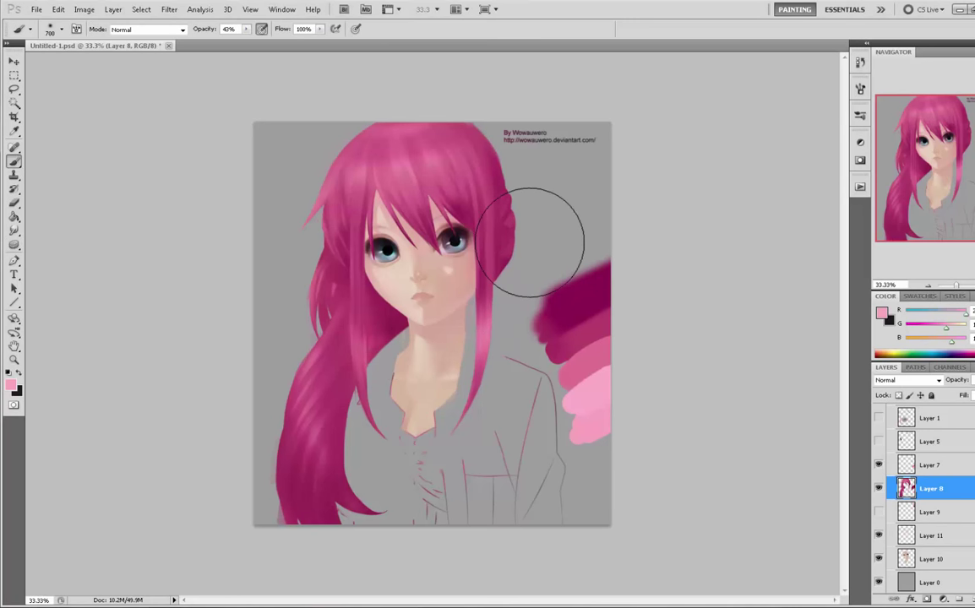
{"action": "left_click", "coordinate": [489, 286], "text": "alt"}
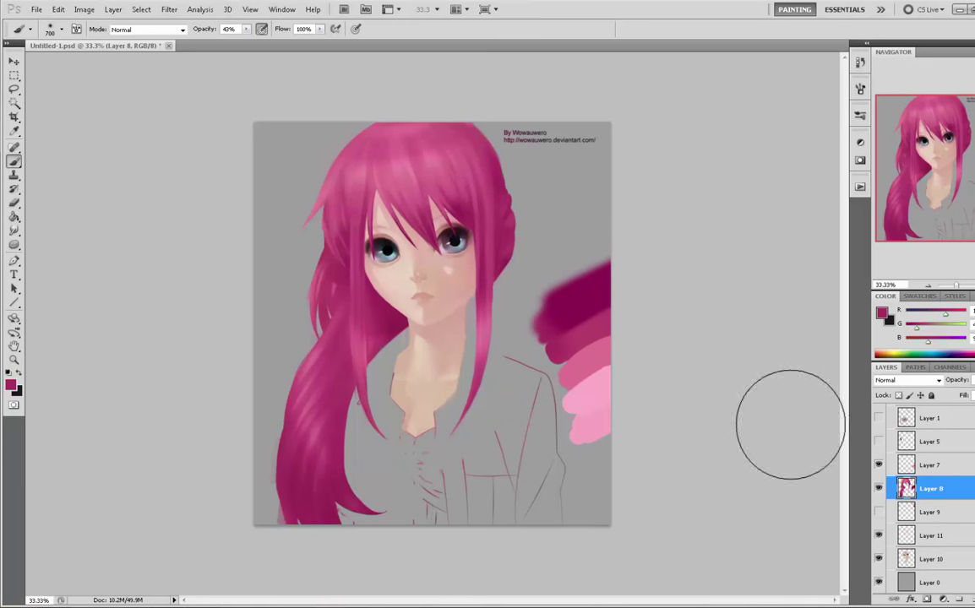
{"action": "left_click", "coordinate": [930, 560]}
{"action": "left_click", "coordinate": [959, 599]}
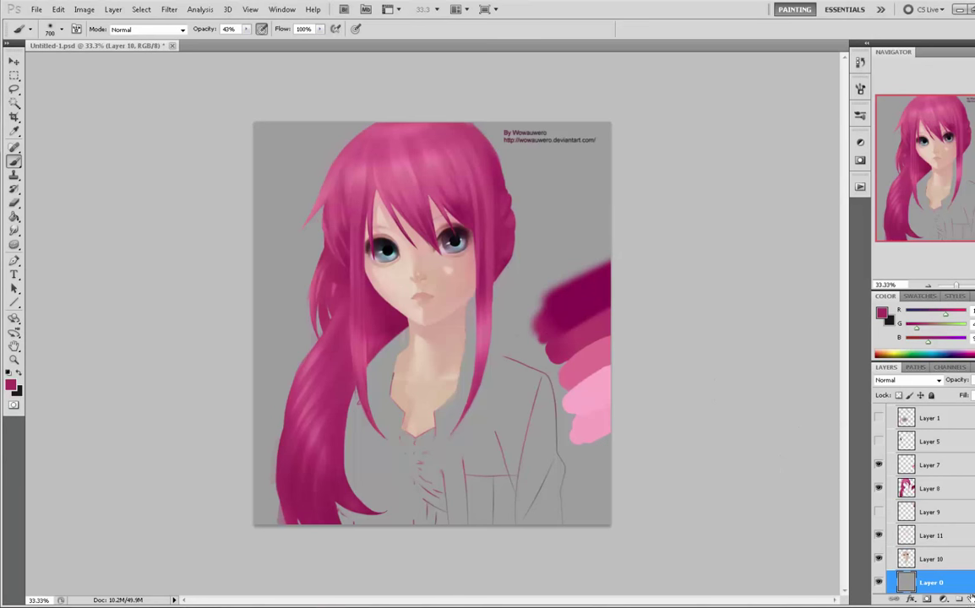
{"action": "key", "text": "m"}
{"action": "right_click", "coordinate": [486, 264]}
{"action": "left_click", "coordinate": [518, 270]}
{"action": "key", "text": "b"}
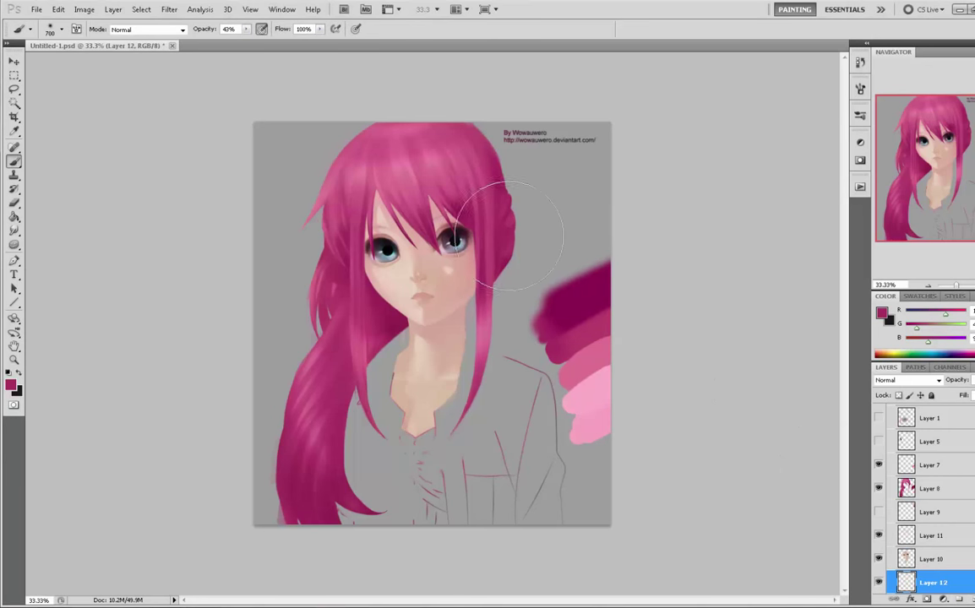
- Lasso a small strand between the right jaw and front lock, fill it with dark pink, and soften it with Blur at 98% strength
{"action": "key", "text": "l"}
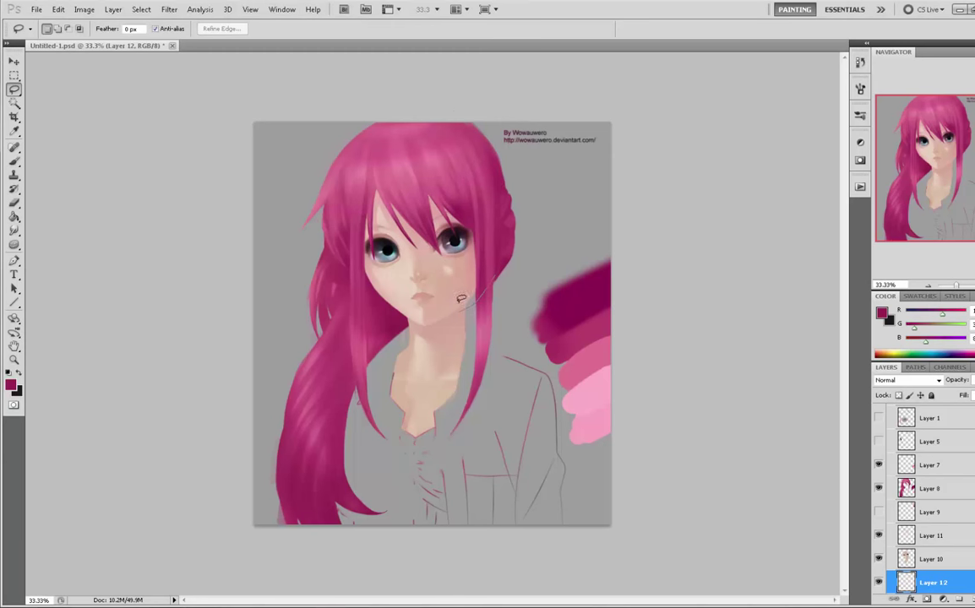
{"action": "left_click_drag", "start_coordinate": [461, 299], "coordinate": [465, 304]}
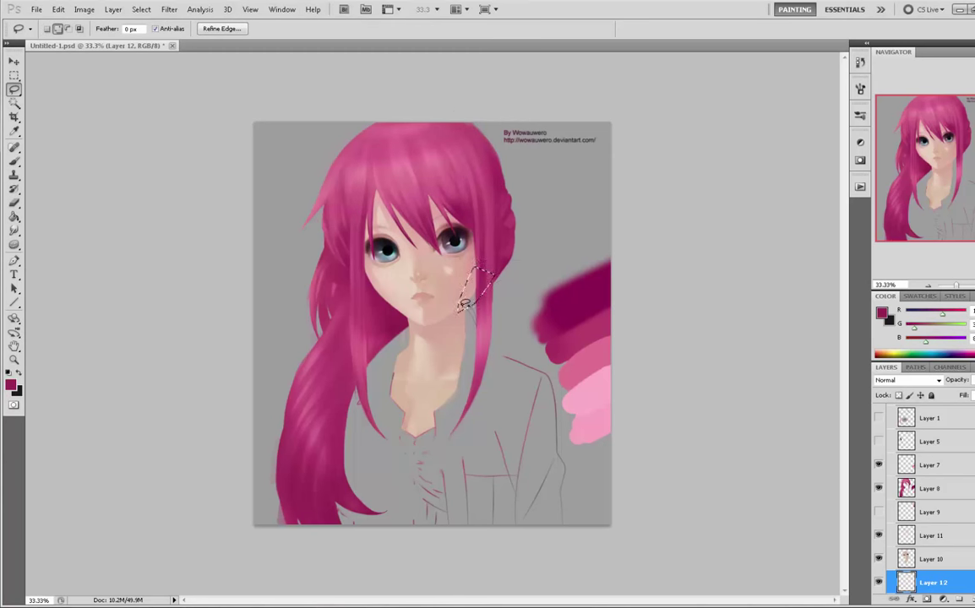
{"action": "key", "text": "g"}
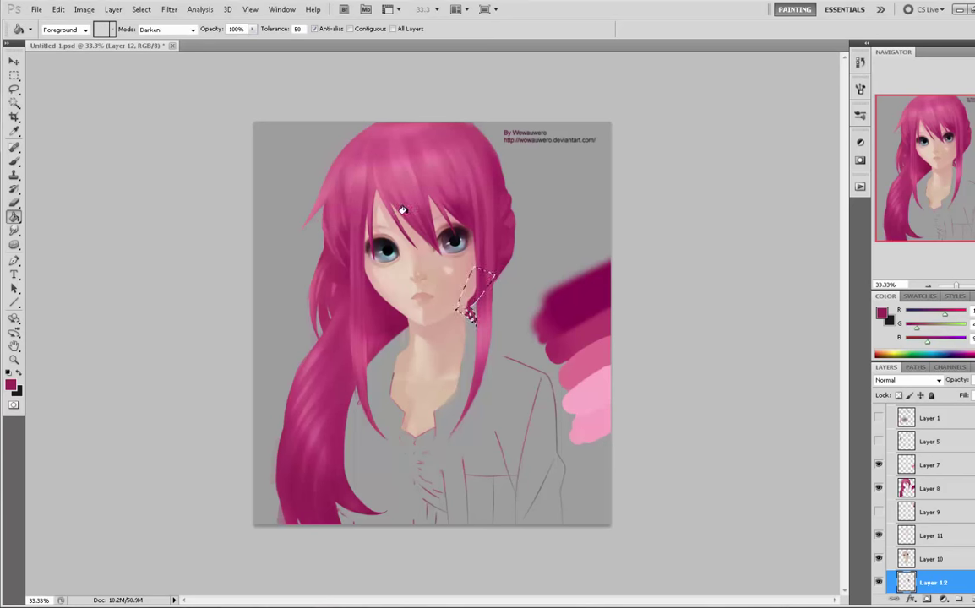
{"action": "right_click", "coordinate": [464, 288]}
{"action": "left_click", "coordinate": [642, 257]}
{"action": "key", "text": "l"}
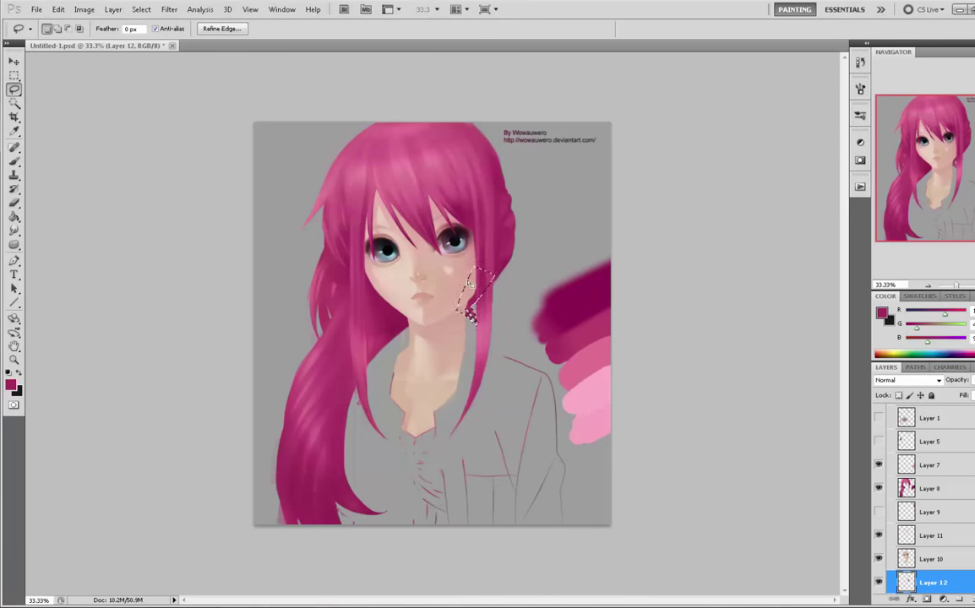
{"action": "right_click", "coordinate": [470, 287]}
{"action": "left_click", "coordinate": [494, 219]}
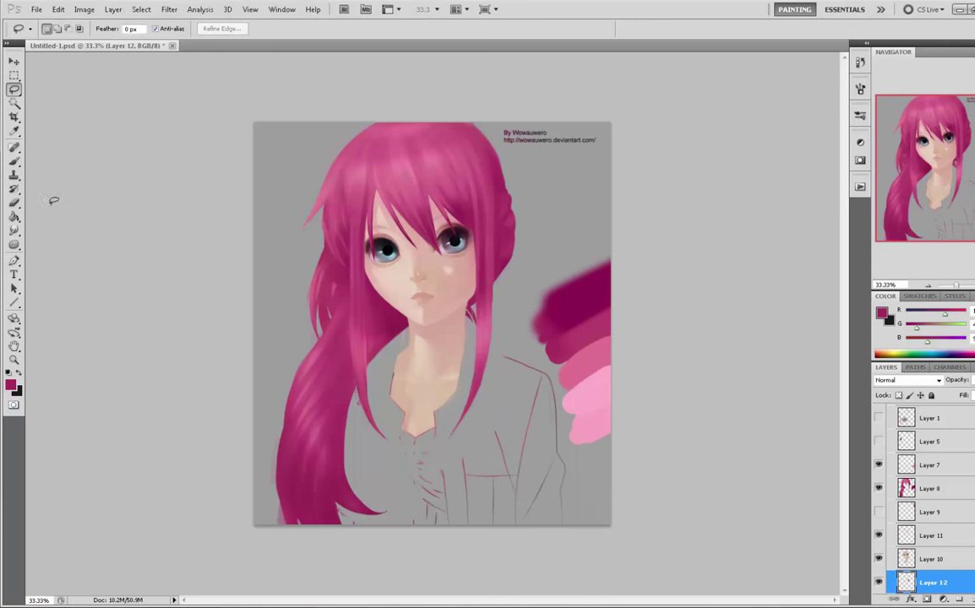
{"action": "left_click", "coordinate": [14, 230]}
{"action": "left_click", "coordinate": [47, 225]}
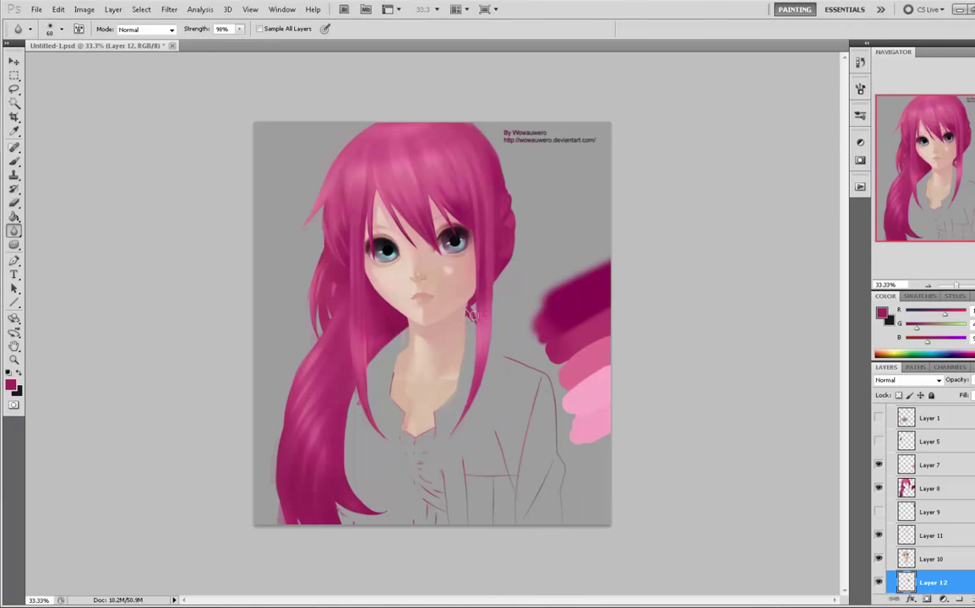
- Lasso and delete the stray paint on Layer 8 along the left front lock's outer edge, beside the ponytail, and deselect
{"action": "left_click", "coordinate": [923, 561]}
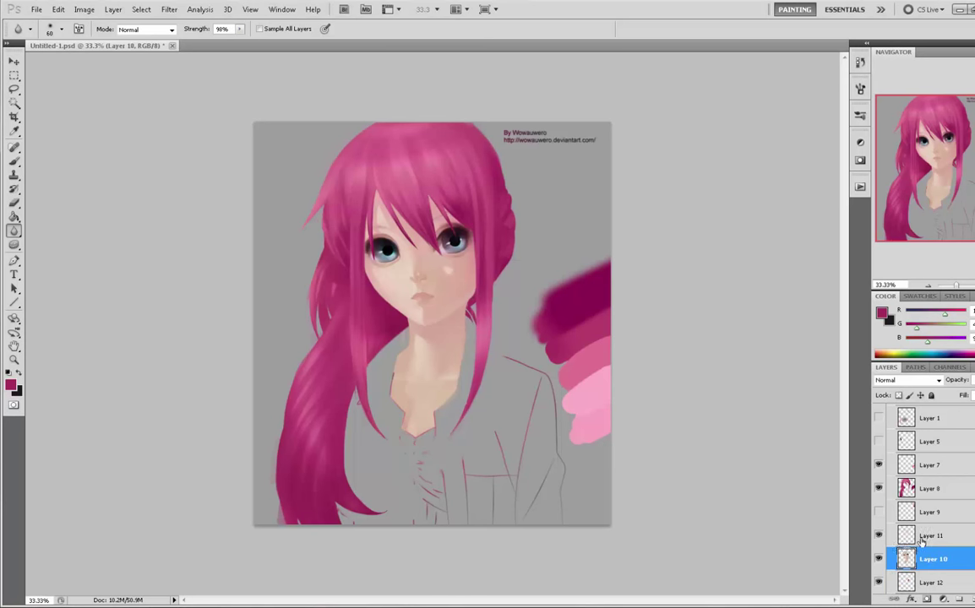
{"action": "key", "text": "b"}
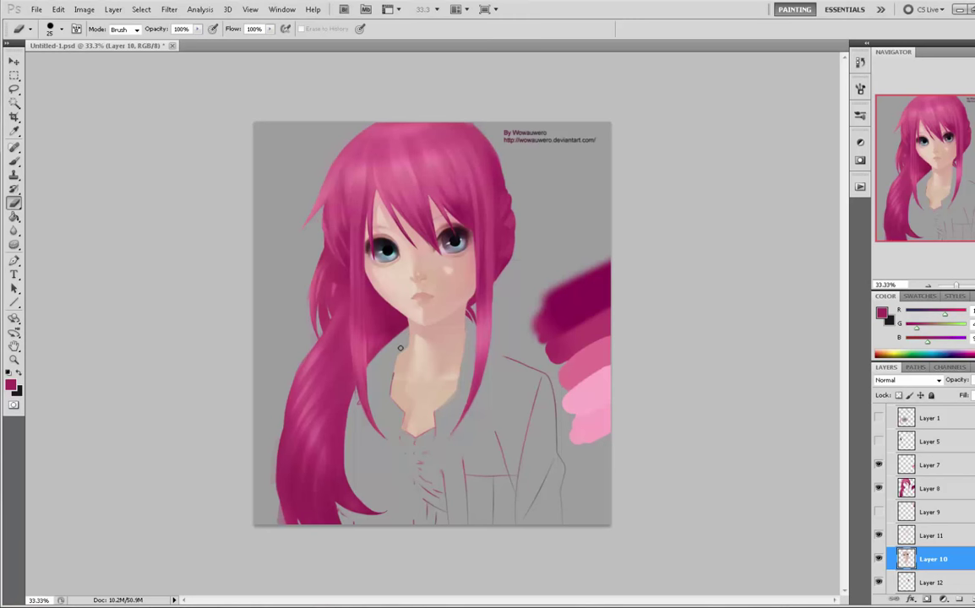
{"action": "left_click", "coordinate": [961, 483]}
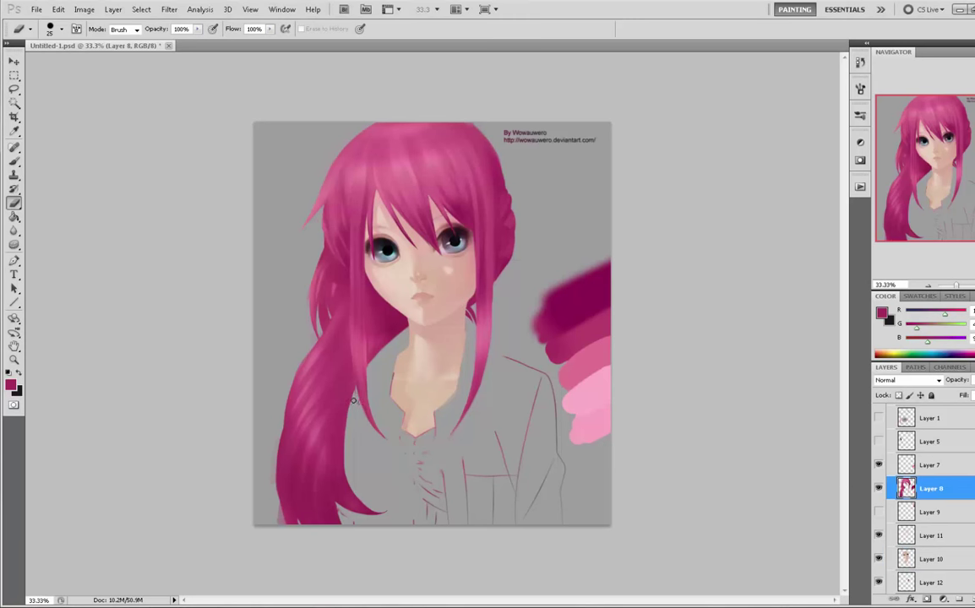
{"action": "left_click", "coordinate": [931, 559]}
{"action": "key", "text": "z"}
{"action": "left_click_drag", "start_coordinate": [284, 353], "coordinate": [443, 461]}
{"action": "left_click", "coordinate": [911, 481]}
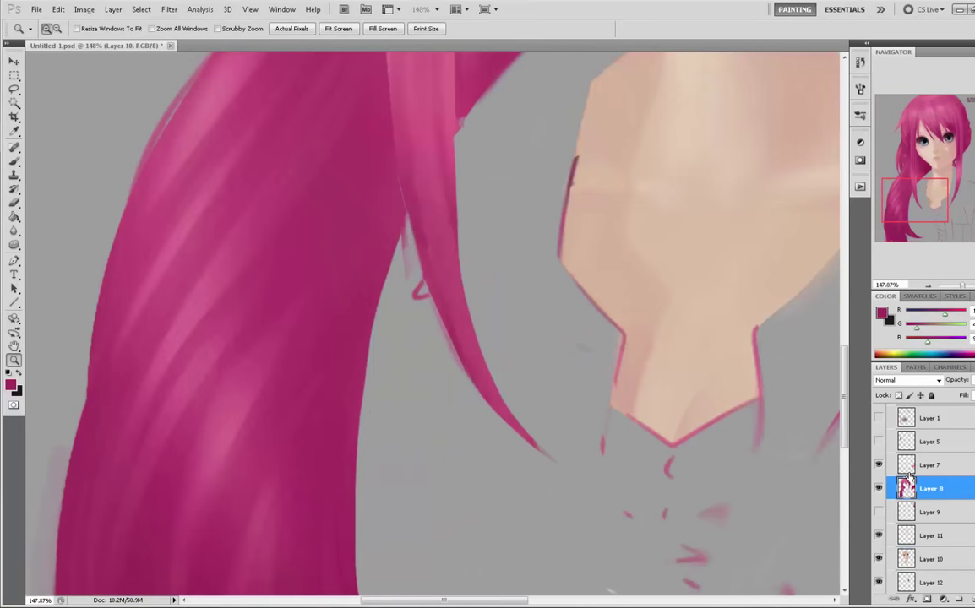
{"action": "key", "text": "l"}
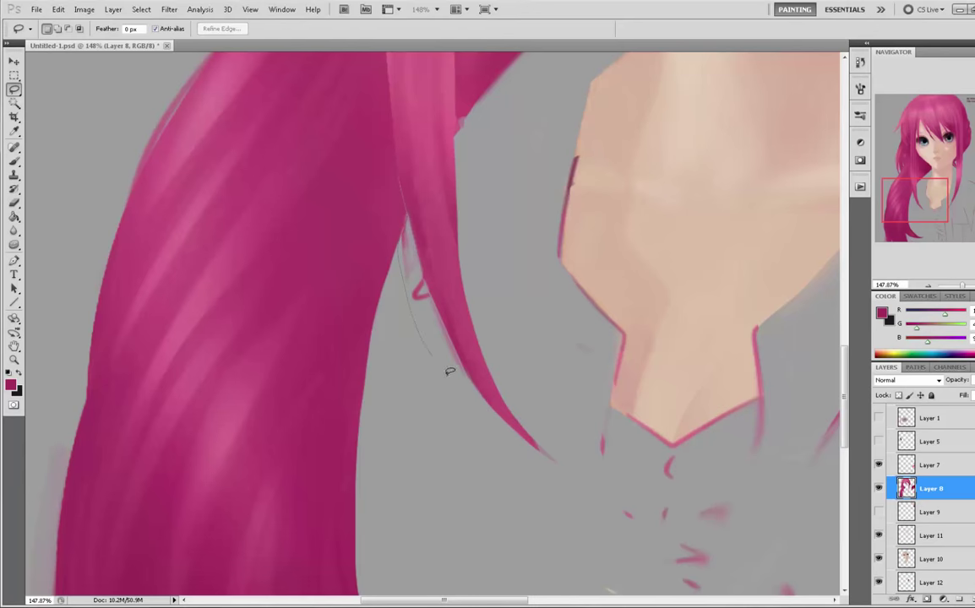
{"action": "left_click_drag", "start_coordinate": [416, 228], "coordinate": [409, 223]}
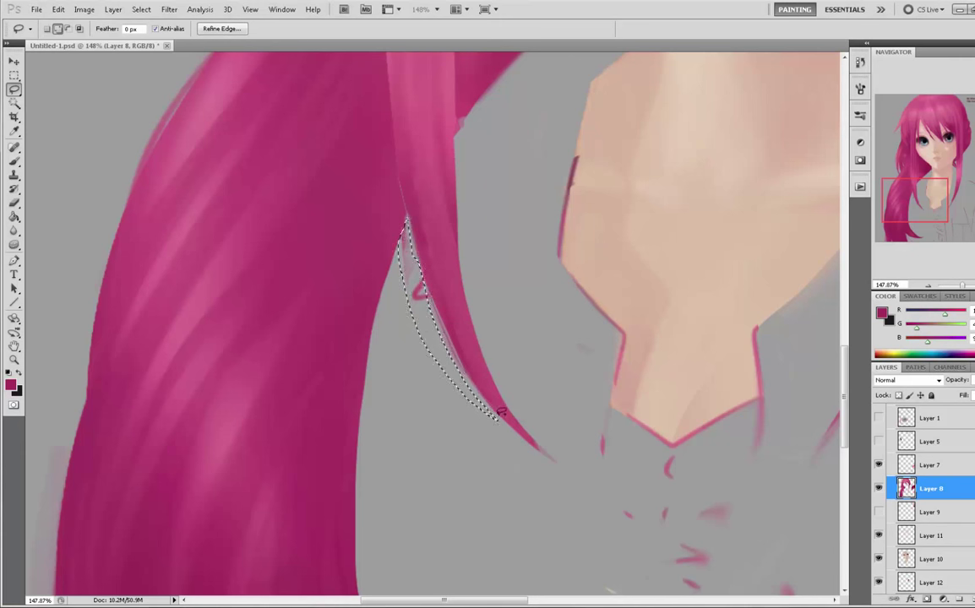
{"action": "key", "text": "Delete"}
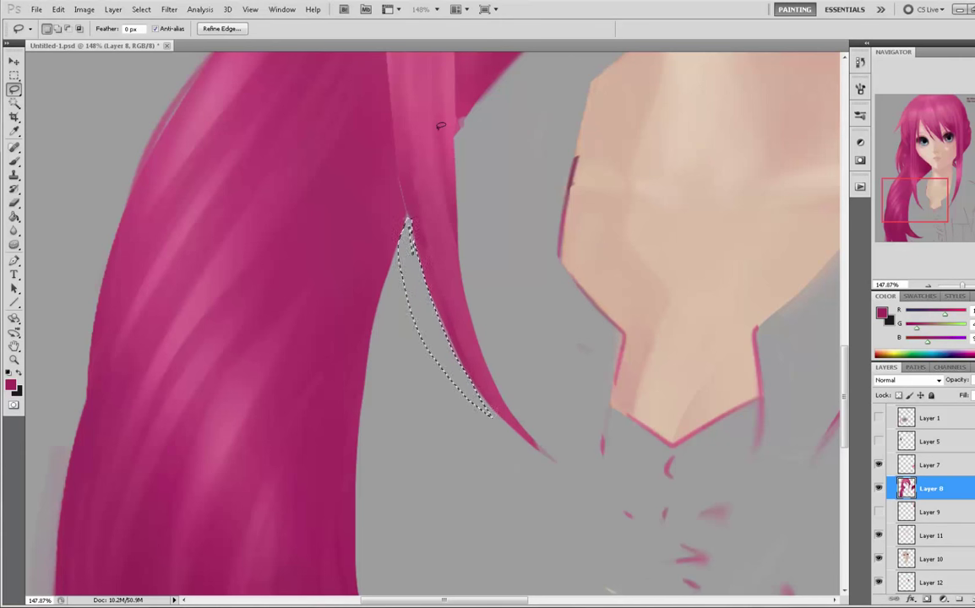
{"action": "key", "text": "m"}
{"action": "right_click", "coordinate": [471, 298]}
{"action": "left_click", "coordinate": [505, 305]}
- Retouch the left front lock's outer edge where it meets the ponytail with sampled pinks, using a very small brush at 100% opacity
{"action": "key", "text": "b"}
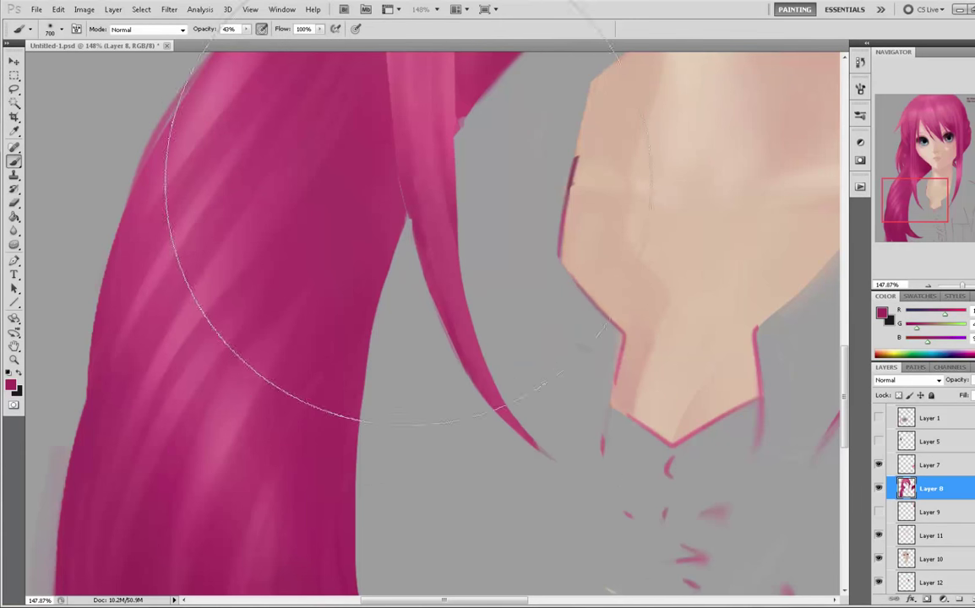
{"action": "left_click", "coordinate": [403, 169], "text": "alt"}
{"action": "key", "text": "bracketleft"}
{"action": "key", "text": "bracketleft"}
{"action": "key", "text": "bracketleft"}
{"action": "key", "text": "bracketleft"}
{"action": "key", "text": "bracketleft"}
{"action": "key", "text": "bracketleft"}
{"action": "key", "text": "bracketleft"}
{"action": "key", "text": "bracketleft"}
{"action": "key", "text": "bracketleft"}
{"action": "key", "text": "bracketleft"}
{"action": "key", "text": "bracketleft"}
{"action": "key", "text": "bracketleft"}
{"action": "key", "text": "bracketleft"}
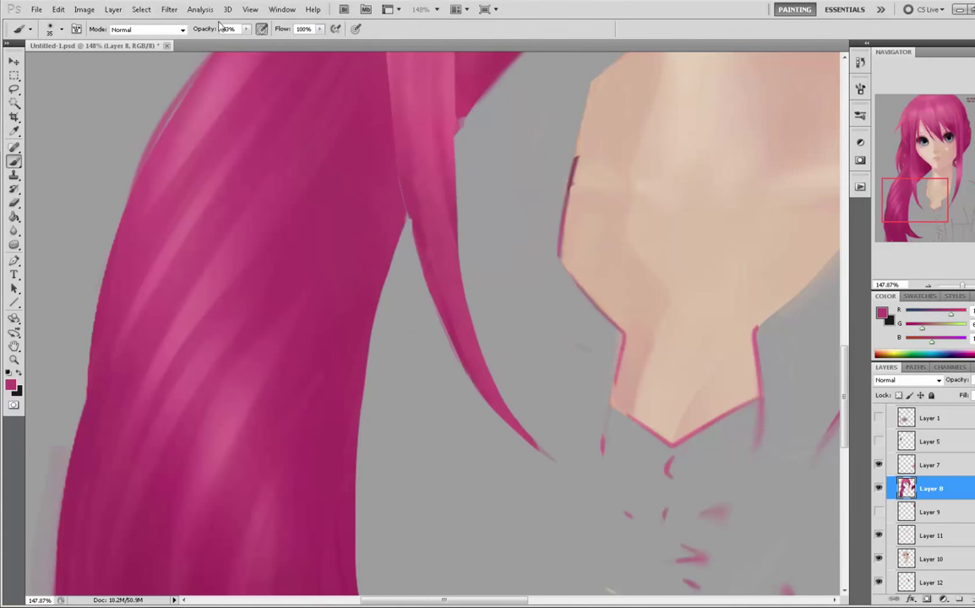
{"action": "left_click_drag", "start_coordinate": [246, 29], "coordinate": [254, 39]}
{"action": "left_click", "coordinate": [397, 127], "text": "alt"}
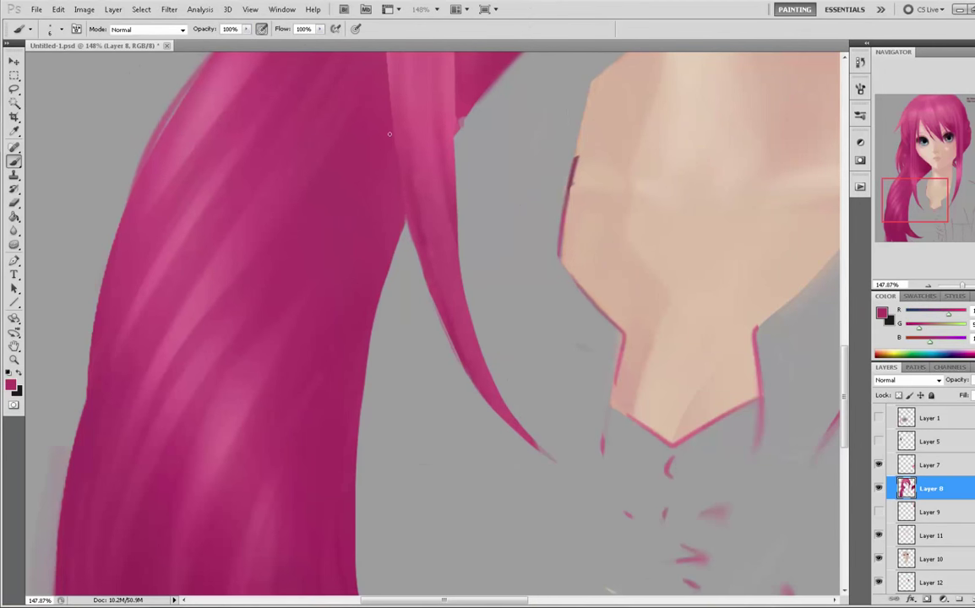
{"action": "left_click", "coordinate": [399, 157], "text": "alt"}
{"action": "left_click", "coordinate": [400, 153], "text": "alt"}
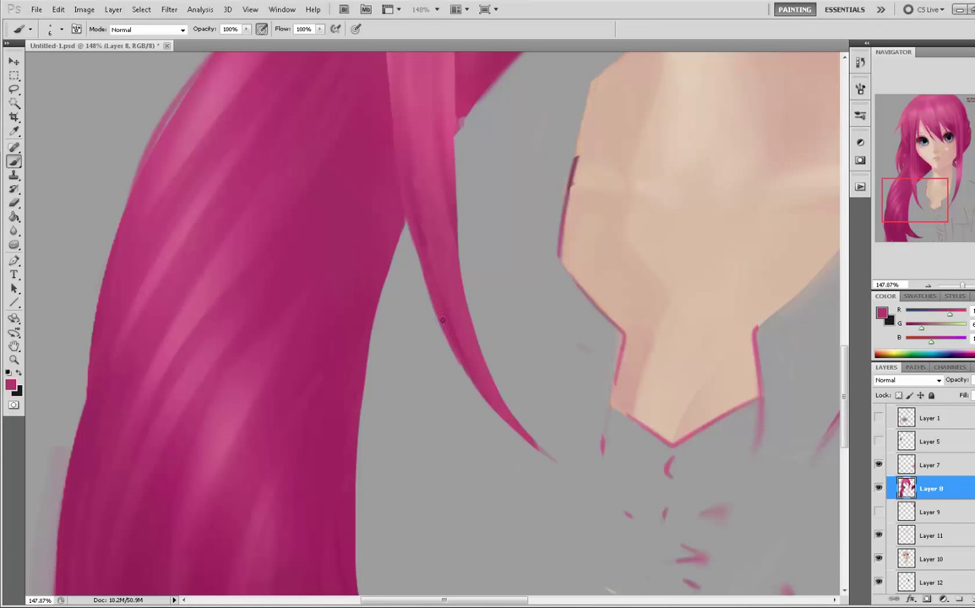
- Trim the left front lock's outer edge with the 25 px eraser and touch up its border with pinks sampled from the lock and ponytail
{"action": "key", "text": "e"}
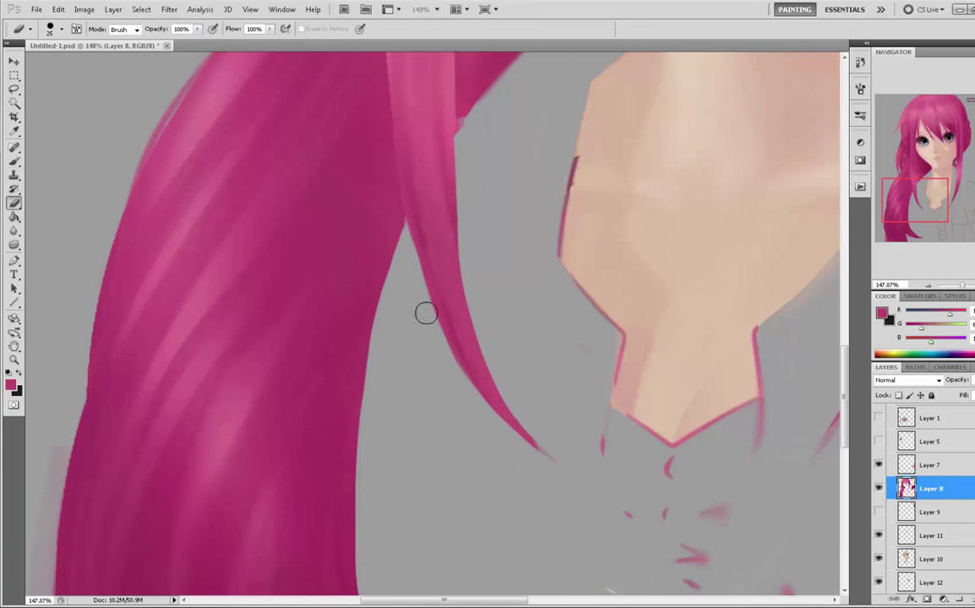
{"action": "key", "text": "b"}
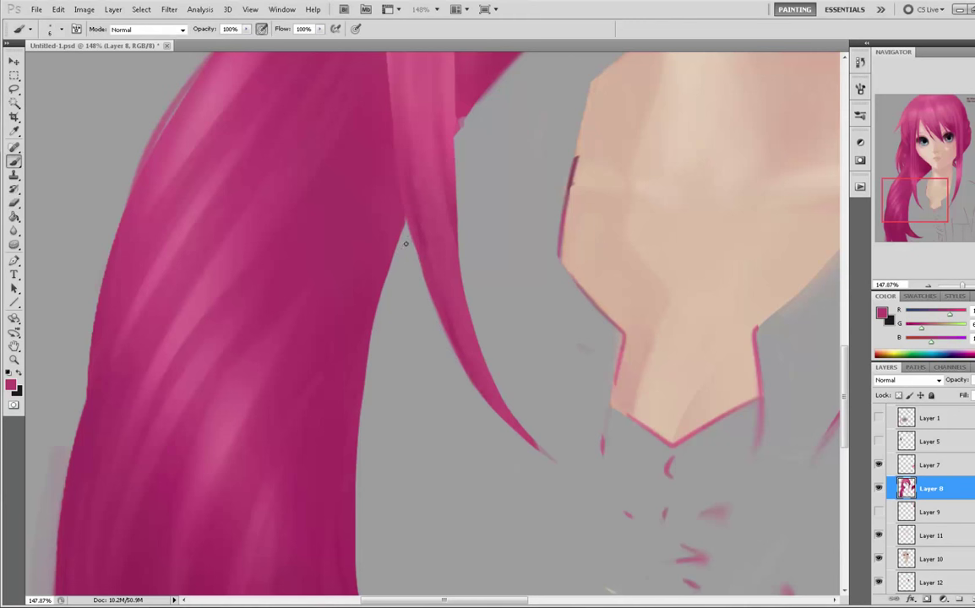
{"action": "left_click", "coordinate": [412, 207], "text": "alt"}
{"action": "left_click", "coordinate": [371, 182], "text": "alt"}
- Erase the pink sketch lines along the left side of the neckline with the 25 px eraser at 100% opacity
{"action": "key", "text": "e"}
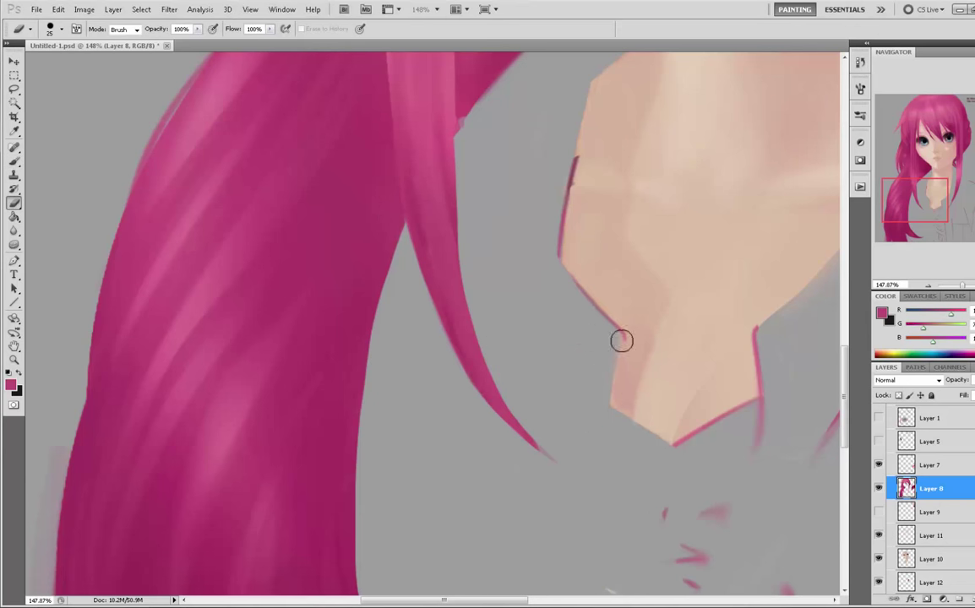
{"action": "key", "text": "ctrl+0"}
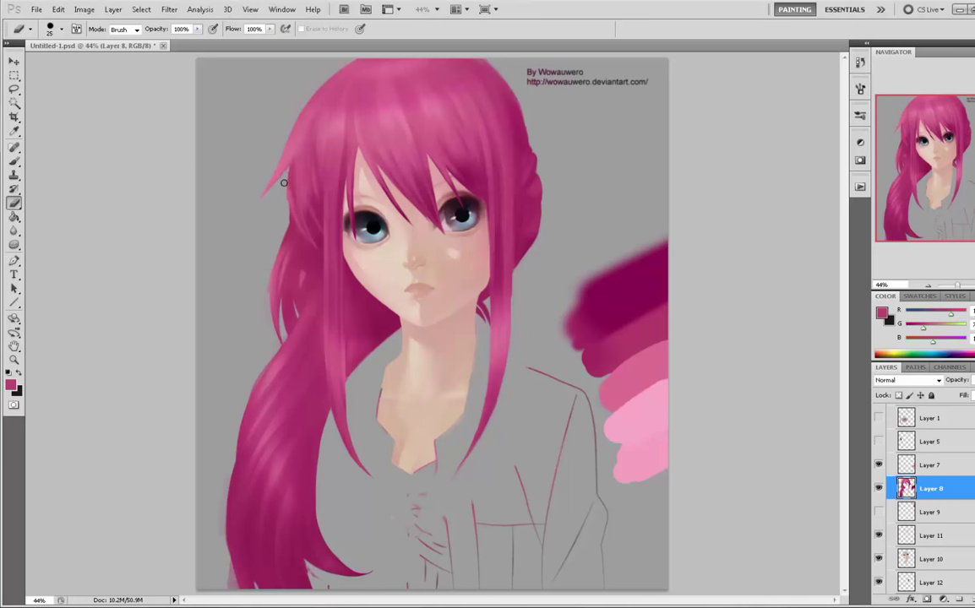
- Clean the hair's outer edge below the pointed flyaway strand beside the left temple with the eraser and a very small brush
{"action": "key", "text": "z"}
{"action": "left_click_drag", "start_coordinate": [214, 121], "coordinate": [353, 269]}
{"action": "key", "text": "b"}
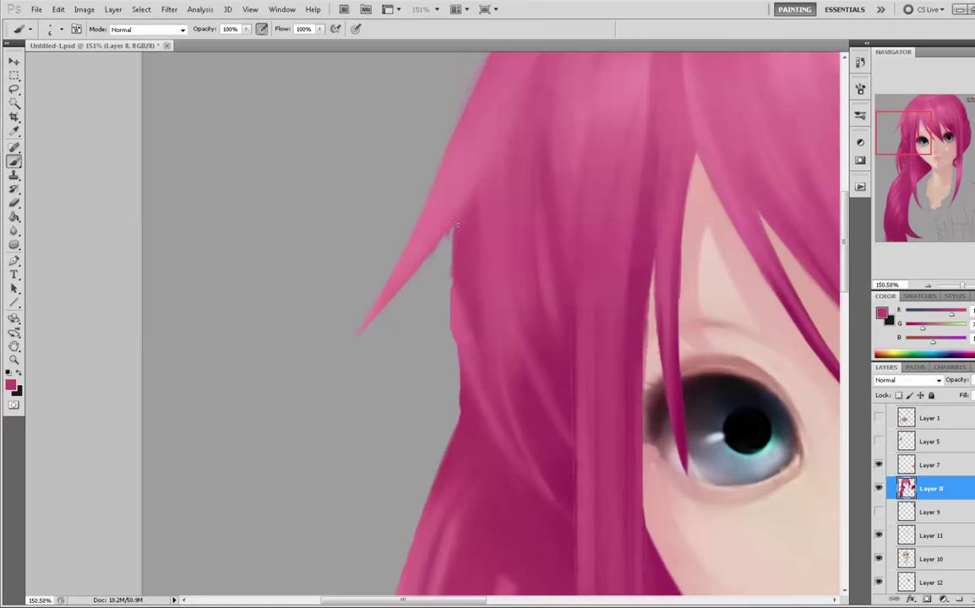
{"action": "key", "text": "e"}
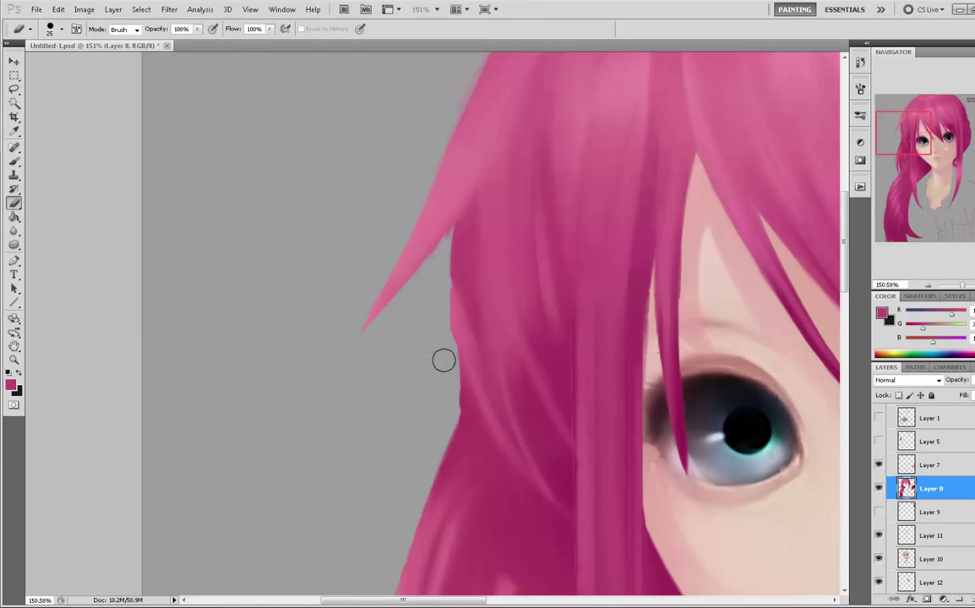
{"action": "mouse_move", "coordinate": [443, 350]}
{"action": "left_mouse_down"}
{"action": "mouse_move", "coordinate": [450, 385]}
{"action": "mouse_move", "coordinate": [446, 378]}
{"action": "left_mouse_up"}
{"action": "key", "text": "bracketleft"}
{"action": "key", "text": "b"}
{"action": "left_click", "coordinate": [460, 224]}
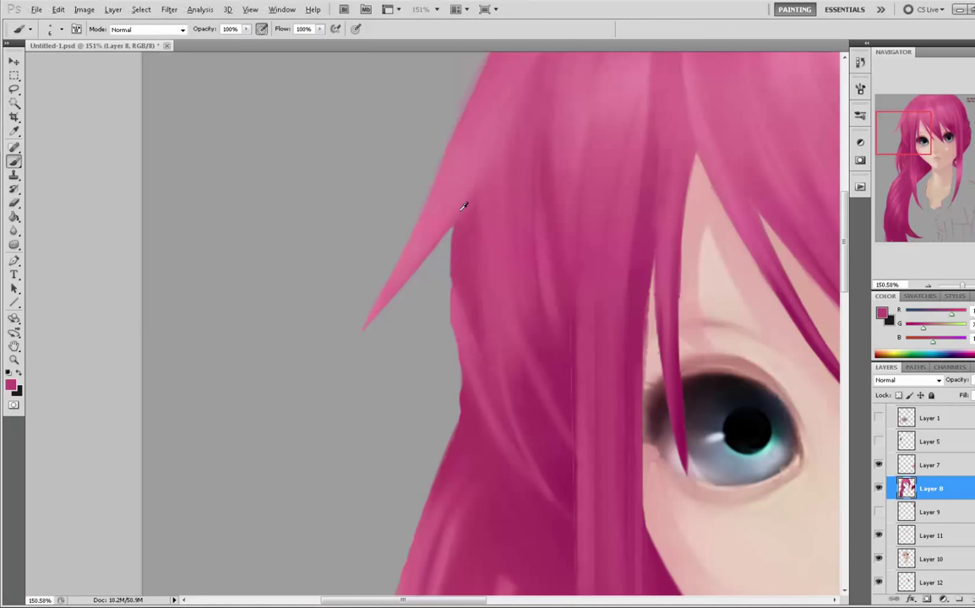
- Paint a soft lighter streak down from the flyaway strand's base with sampled pinks, using a 35 px brush at 100% opacity
{"action": "left_click", "coordinate": [463, 206], "text": "alt"}
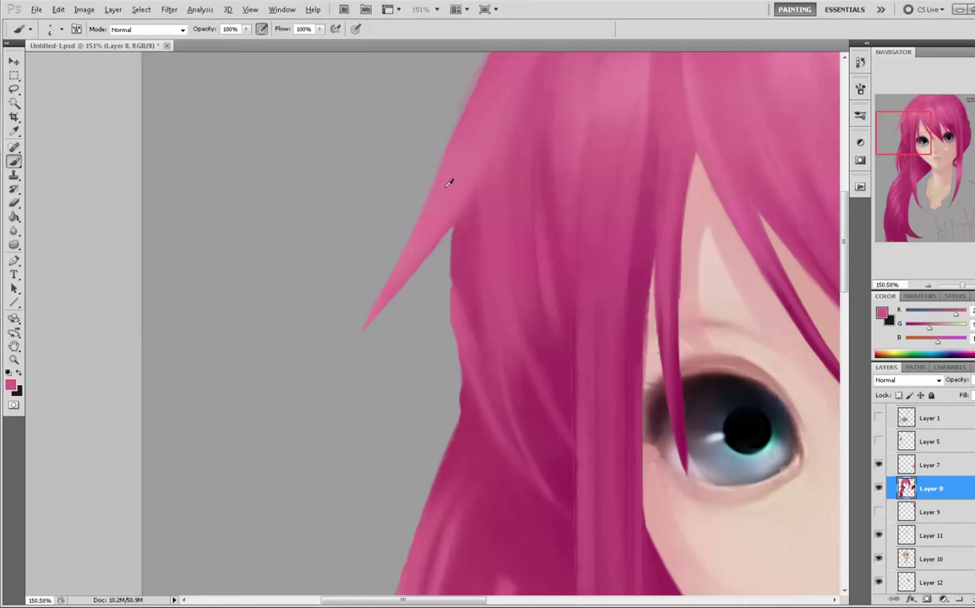
{"action": "left_click", "coordinate": [450, 183], "text": "alt"}
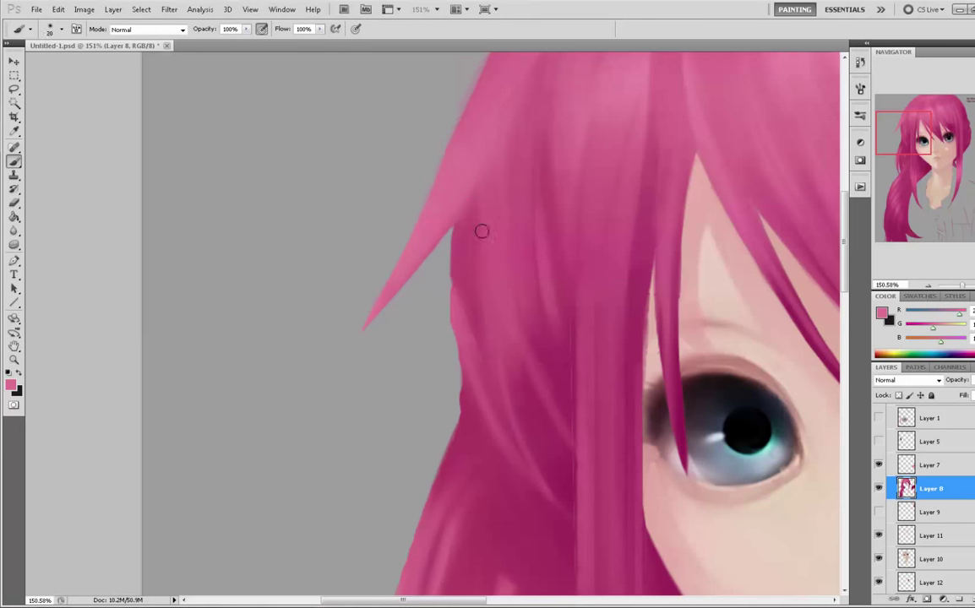
{"action": "key", "text": "bracketright"}
{"action": "key", "text": "bracketright"}
{"action": "key", "text": "bracketright"}
{"action": "left_click_drag", "start_coordinate": [487, 196], "coordinate": [504, 334]}
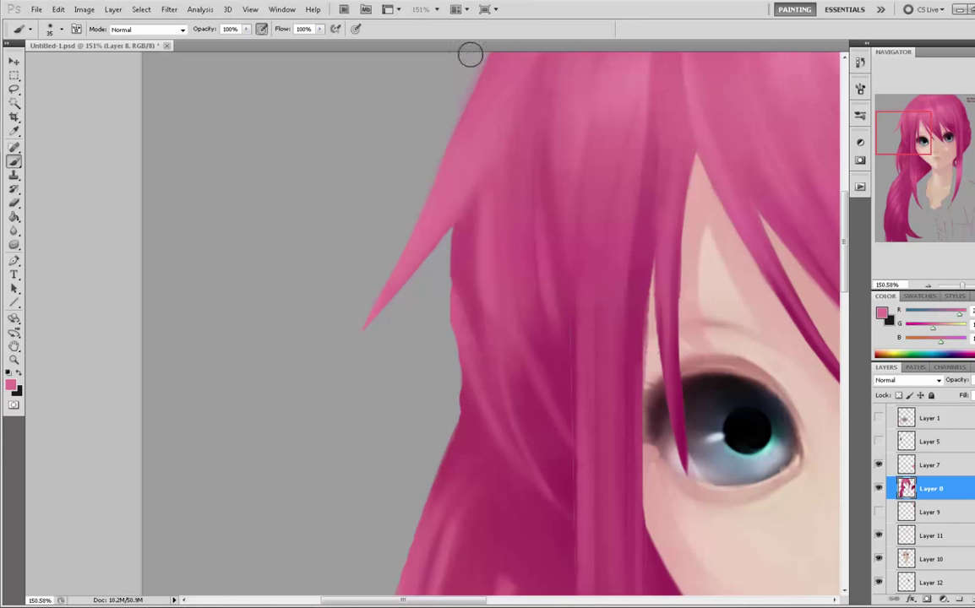
{"action": "left_click", "coordinate": [507, 188], "text": "alt"}
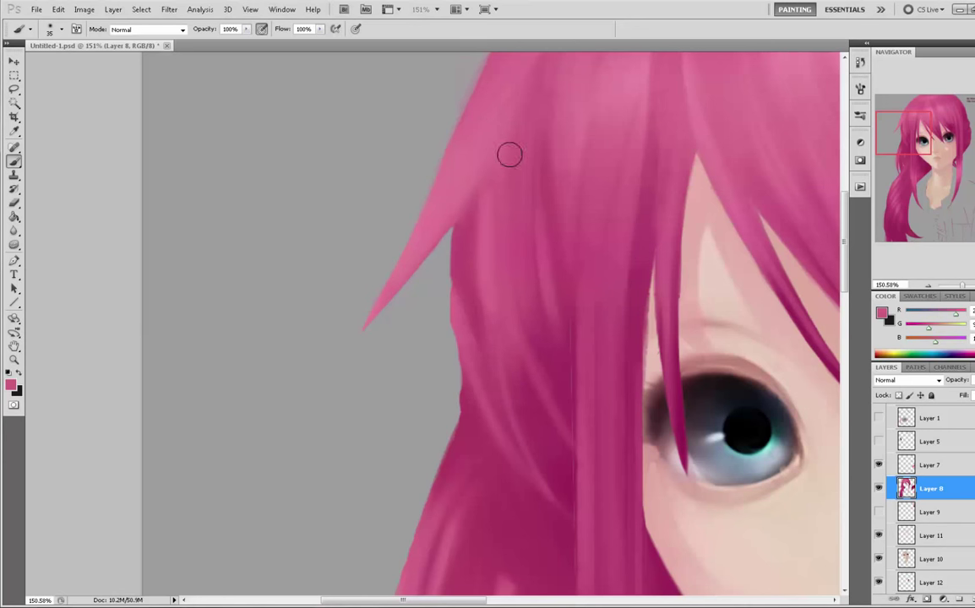
{"action": "left_click", "coordinate": [468, 311], "text": "alt"}
- Lasso the colour swatches on Layer 8, put them on their own layer, hide that layer and reselect Layer 8
{"action": "key", "text": "ctrl+minus"}
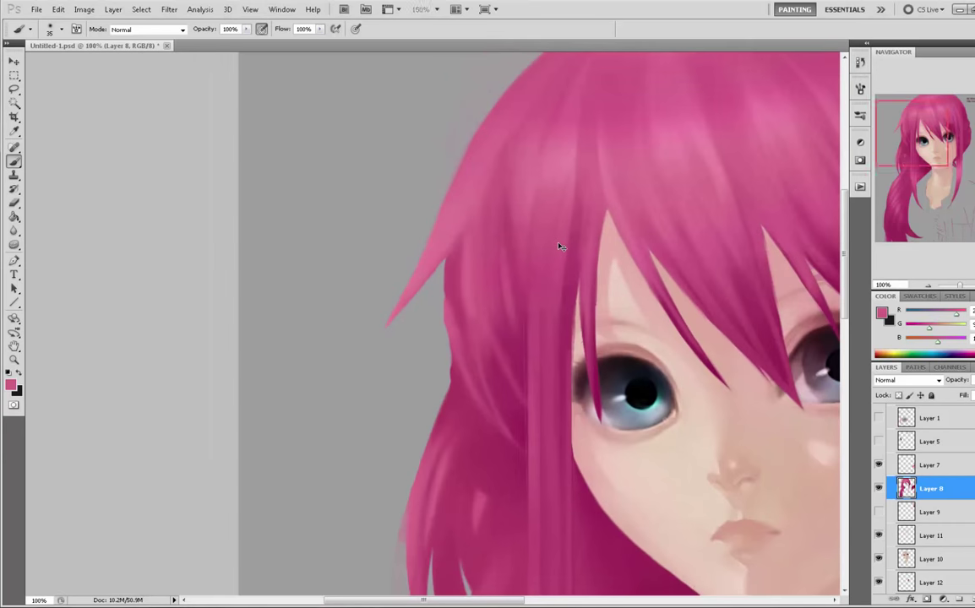
{"action": "key", "text": "ctrl+minus"}
{"action": "key", "text": "ctrl+minus"}
{"action": "key", "text": "ctrl+minus"}
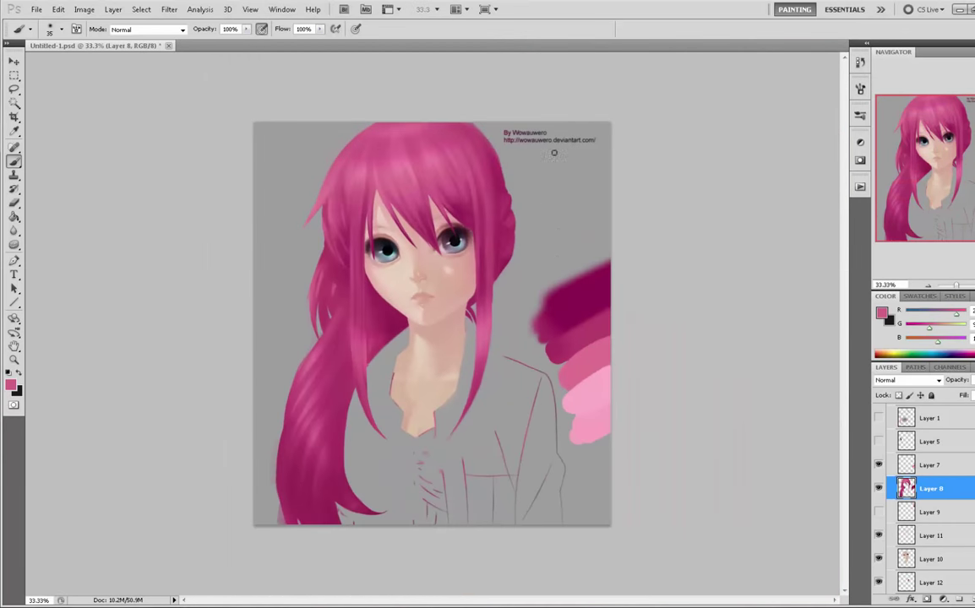
{"action": "key", "text": "l"}
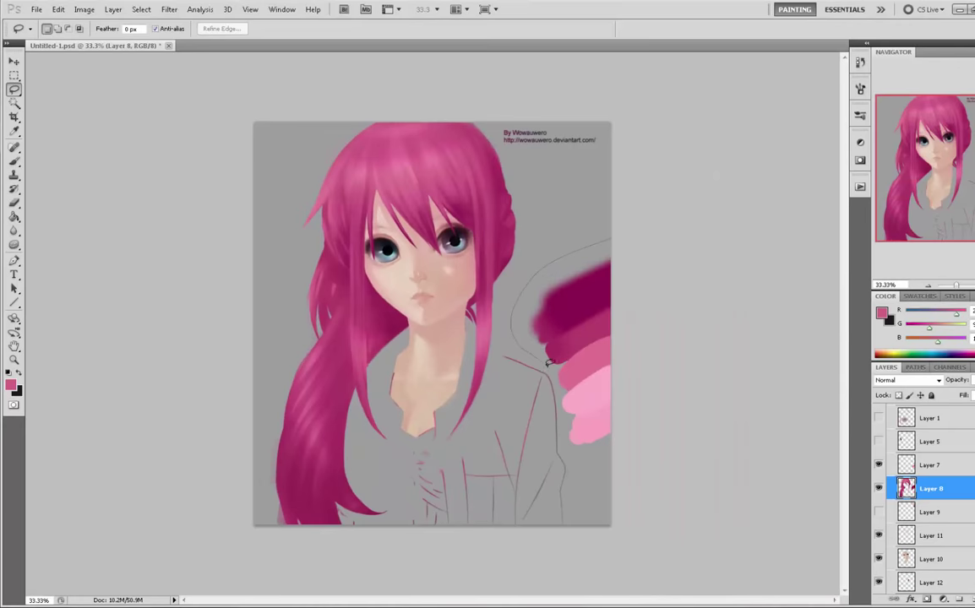
{"action": "left_click_drag", "start_coordinate": [674, 221], "coordinate": [701, 167]}
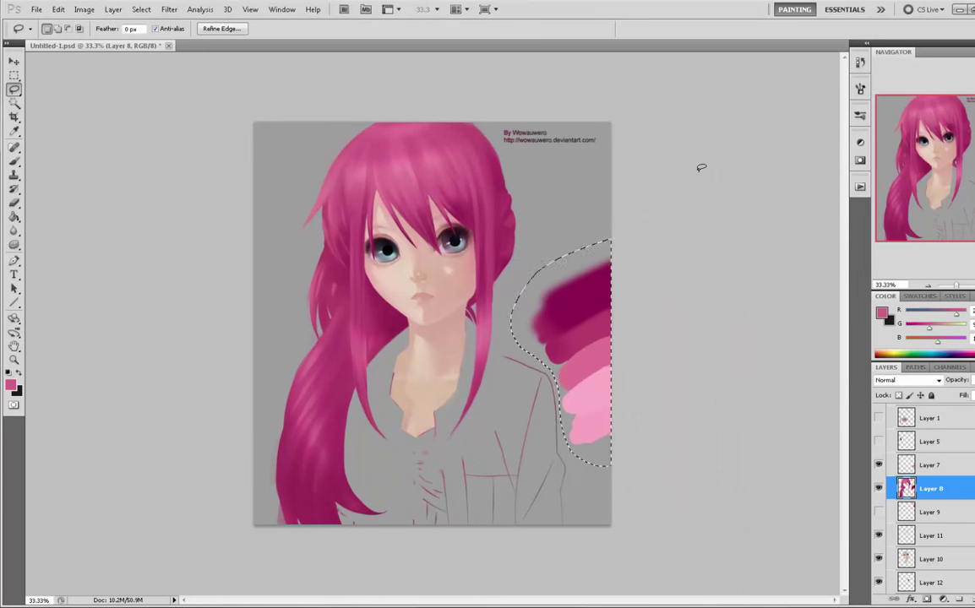
{"action": "key", "text": "ctrl+j"}
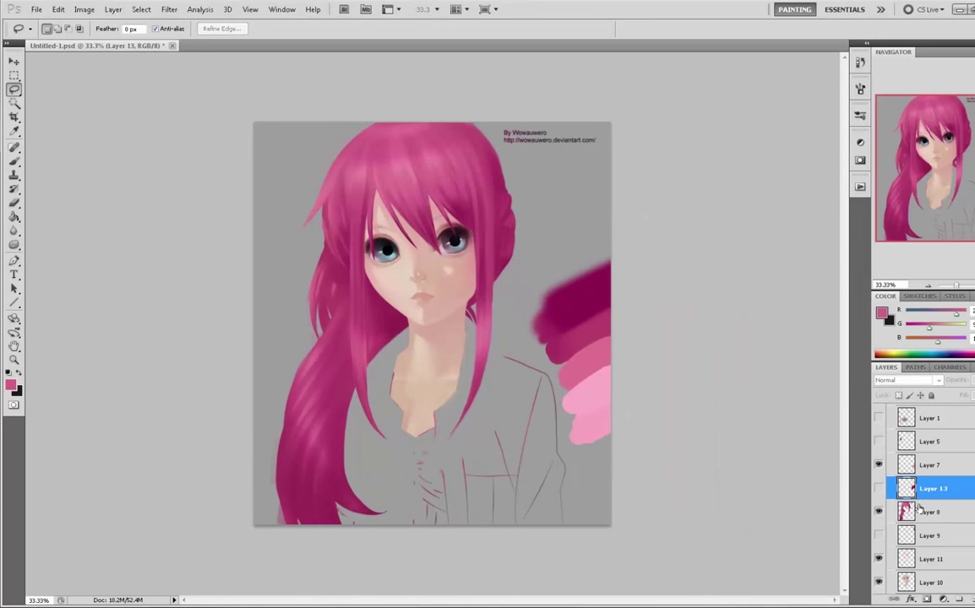
{"action": "left_click", "coordinate": [877, 488]}
{"action": "left_click", "coordinate": [929, 511]}
- Erase the leftover pink sketch lines across the neckline, shirt and shoulder on Layer 8 with the 70 px eraser
{"action": "key", "text": "b"}
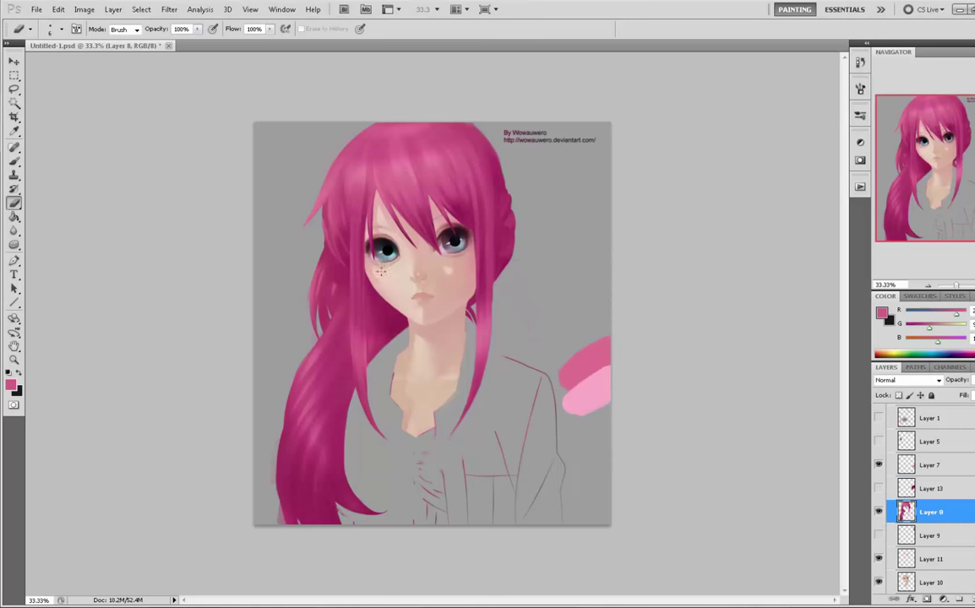
{"action": "key", "text": "bracketright"}
{"action": "key", "text": "bracketright"}
{"action": "key", "text": "bracketright"}
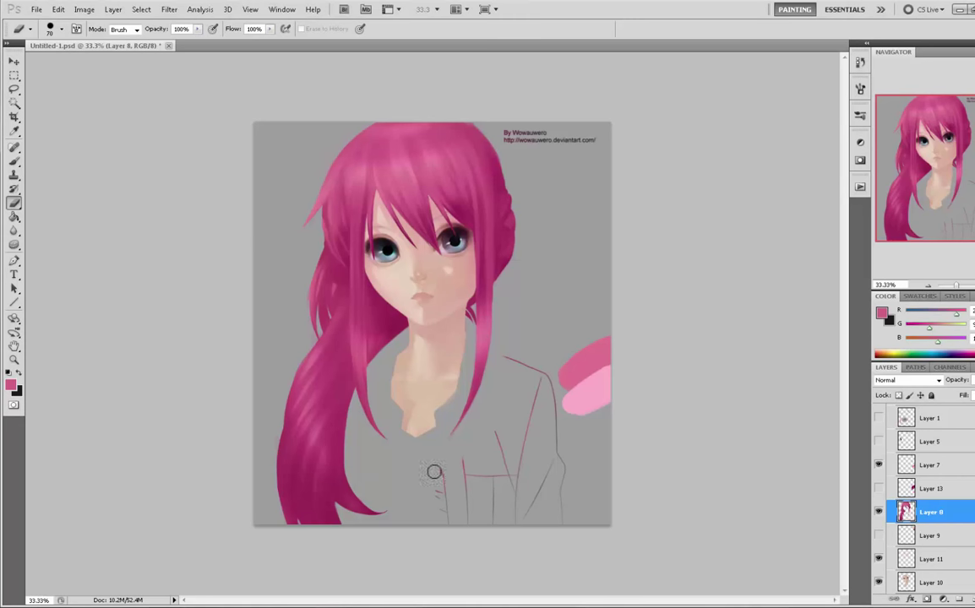
{"action": "mouse_move", "coordinate": [433, 471]}
{"action": "left_mouse_down"}
{"action": "mouse_move", "coordinate": [463, 470]}
{"action": "mouse_move", "coordinate": [481, 533]}
{"action": "mouse_move", "coordinate": [503, 534]}
{"action": "mouse_move", "coordinate": [518, 512]}
{"action": "mouse_move", "coordinate": [515, 538]}
{"action": "mouse_move", "coordinate": [539, 528]}
{"action": "mouse_move", "coordinate": [552, 537]}
{"action": "mouse_move", "coordinate": [563, 504]}
{"action": "left_mouse_up"}
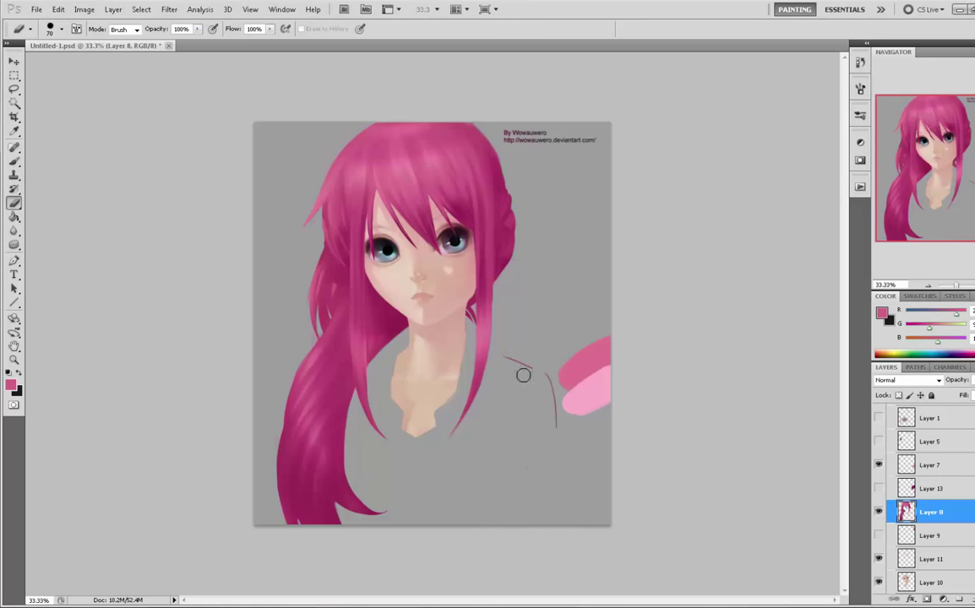
{"action": "left_click_drag", "start_coordinate": [543, 385], "coordinate": [555, 443]}
{"action": "key", "text": "ctrl+a"}
{"action": "key", "text": "v"}
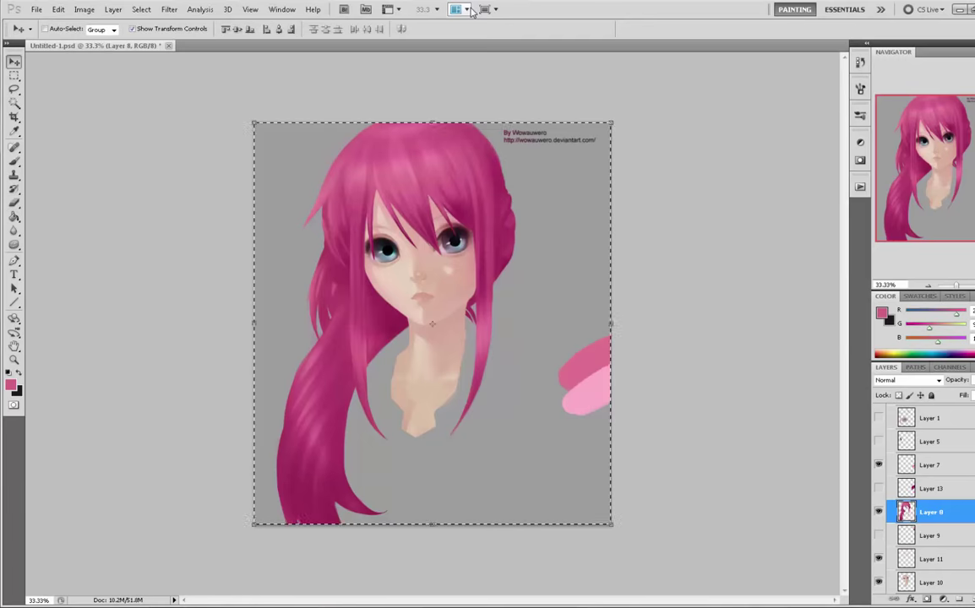
{"action": "key", "text": "ctrl+d"}
{"action": "key", "text": "b"}
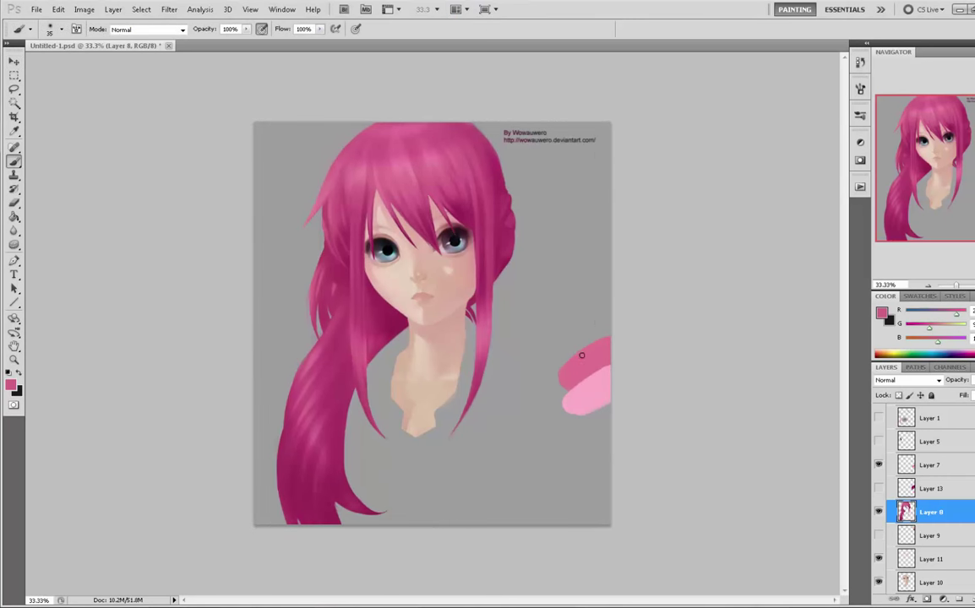
- Show the swatches on Layer 13, sample the darkest magenta and enlarge the brush to 1000 px
{"action": "left_click", "coordinate": [880, 489]}
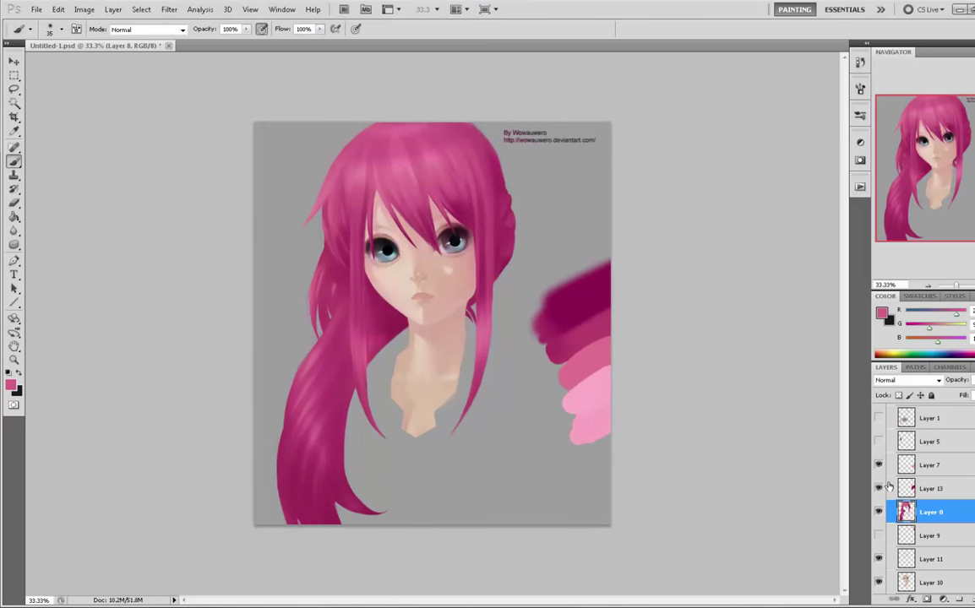
{"action": "left_click", "coordinate": [584, 302], "text": "alt"}
{"action": "key", "text": "bracketright"}
{"action": "key", "text": "bracketright"}
{"action": "key", "text": "bracketright"}
{"action": "key", "text": "bracketright"}
{"action": "key", "text": "bracketright"}
{"action": "key", "text": "bracketright"}
{"action": "key", "text": "bracketright"}
{"action": "key", "text": "bracketright"}
{"action": "key", "text": "bracketright"}
{"action": "key", "text": "bracketright"}
{"action": "key", "text": "bracketright"}
{"action": "key", "text": "bracketright"}
{"action": "key", "text": "bracketright"}
{"action": "key", "text": "bracketright"}
{"action": "key", "text": "bracketright"}
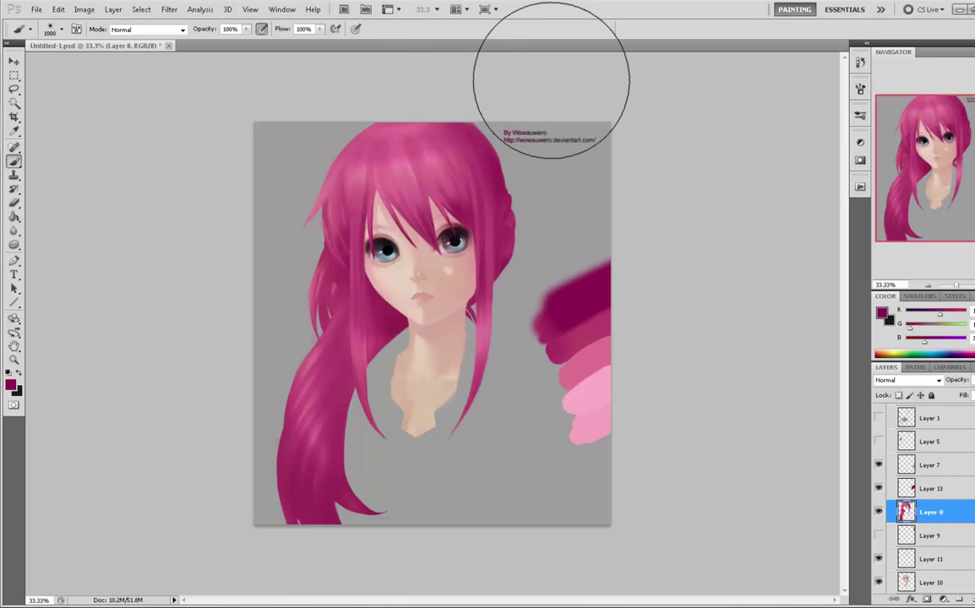
- Set the brush to Multiply at 21% opacity and softly shade the hair on Layer 8, reducing its size to 400 px
{"action": "left_click", "coordinate": [146, 29]}
{"action": "left_click", "coordinate": [140, 99]}
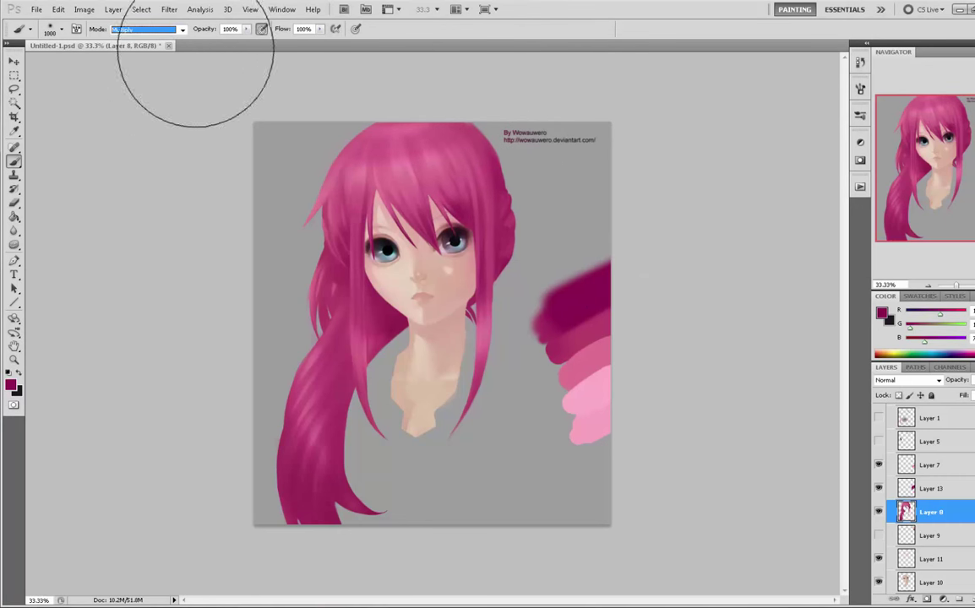
{"action": "left_click_drag", "start_coordinate": [198, 44], "coordinate": [197, 44]}
{"action": "key", "text": "bracketleft"}
{"action": "key", "text": "bracketleft"}
{"action": "key", "text": "bracketleft"}
{"action": "key", "text": "bracketleft"}
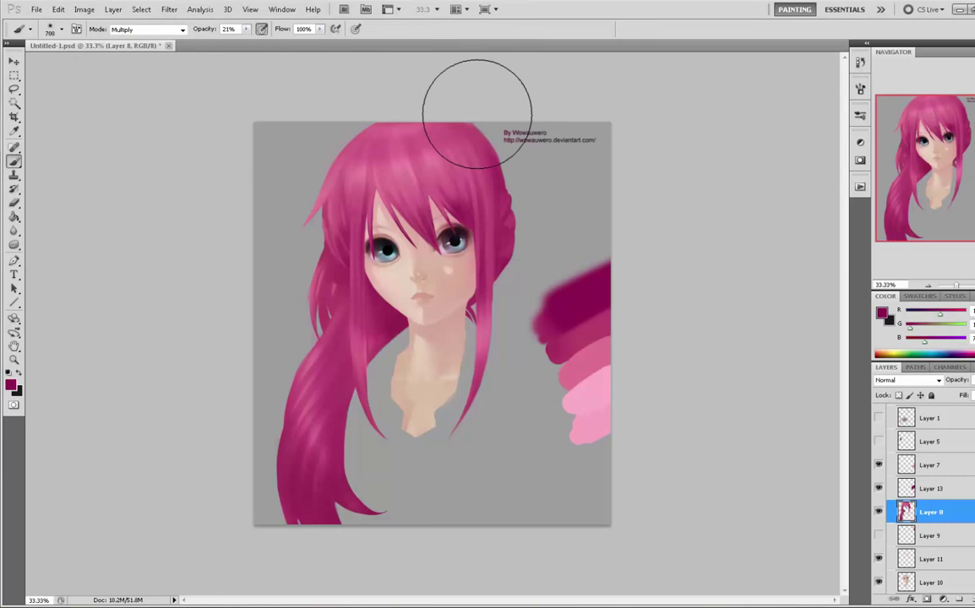
{"action": "key", "text": "bracketleft"}
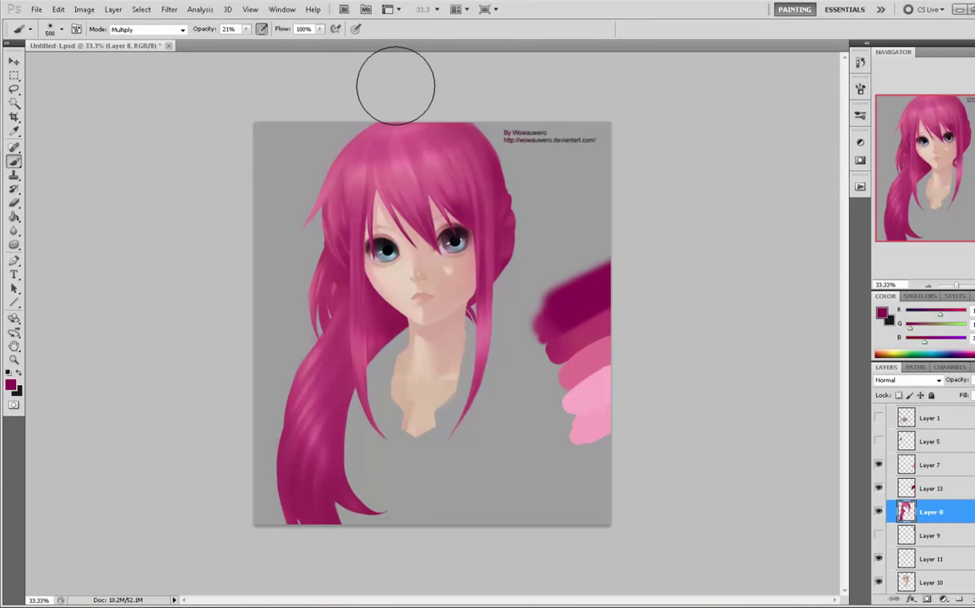
{"action": "key", "text": "bracketleft"}
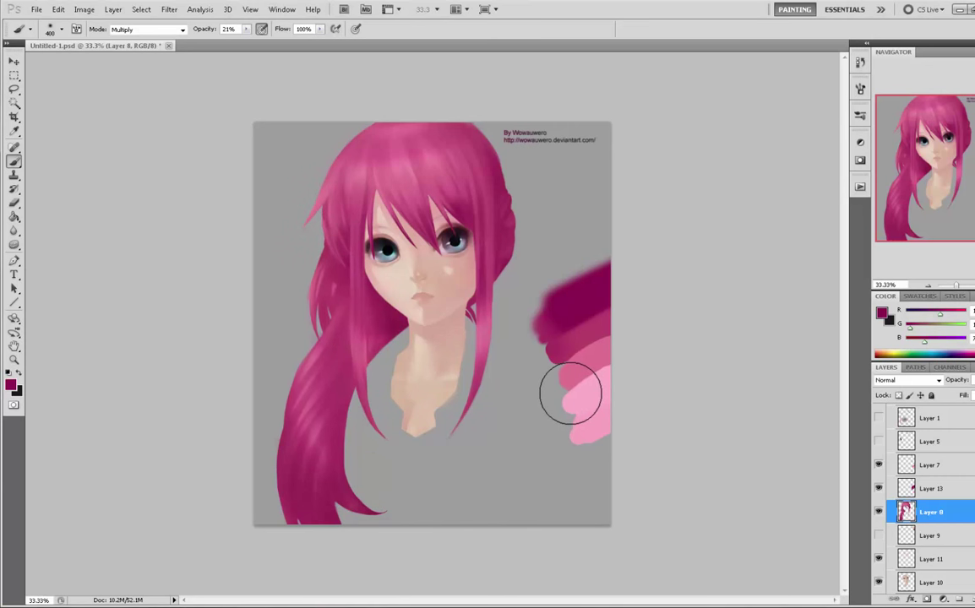
- Lasso a thin curved strand shape from below the jaw along the ponytail's inner edge to near its tip
{"action": "key", "text": "l"}
{"action": "key", "text": "ctrl+d"}
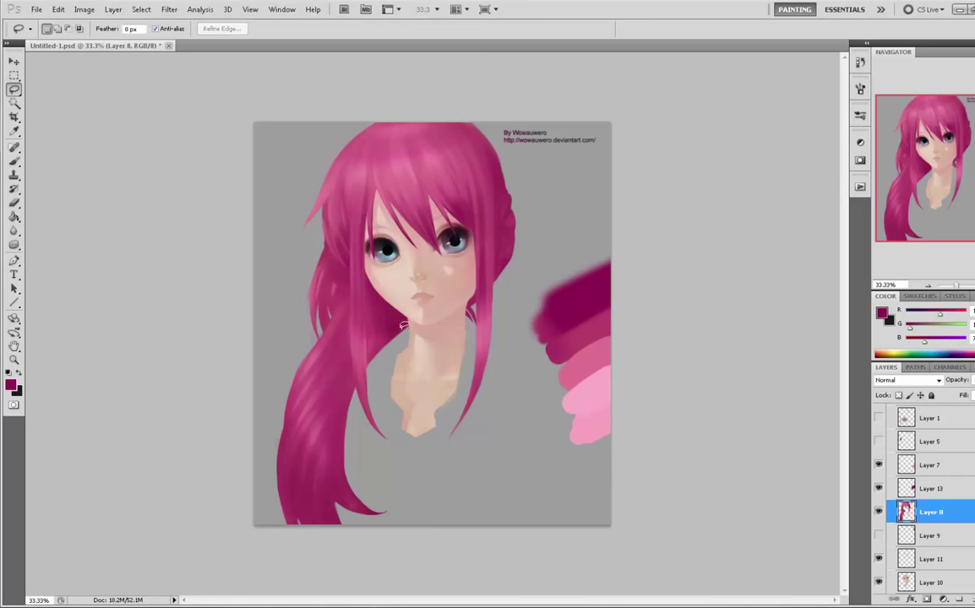
{"action": "left_click_drag", "start_coordinate": [372, 483], "coordinate": [373, 488]}
{"action": "key", "text": "ctrl+d"}
{"action": "mouse_move", "coordinate": [409, 321]}
{"action": "left_mouse_down"}
{"action": "mouse_move", "coordinate": [352, 447]}
{"action": "mouse_move", "coordinate": [353, 503]}
{"action": "mouse_move", "coordinate": [379, 350]}
{"action": "left_mouse_up"}
{"action": "left_click_drag", "start_coordinate": [397, 310], "coordinate": [406, 319]}
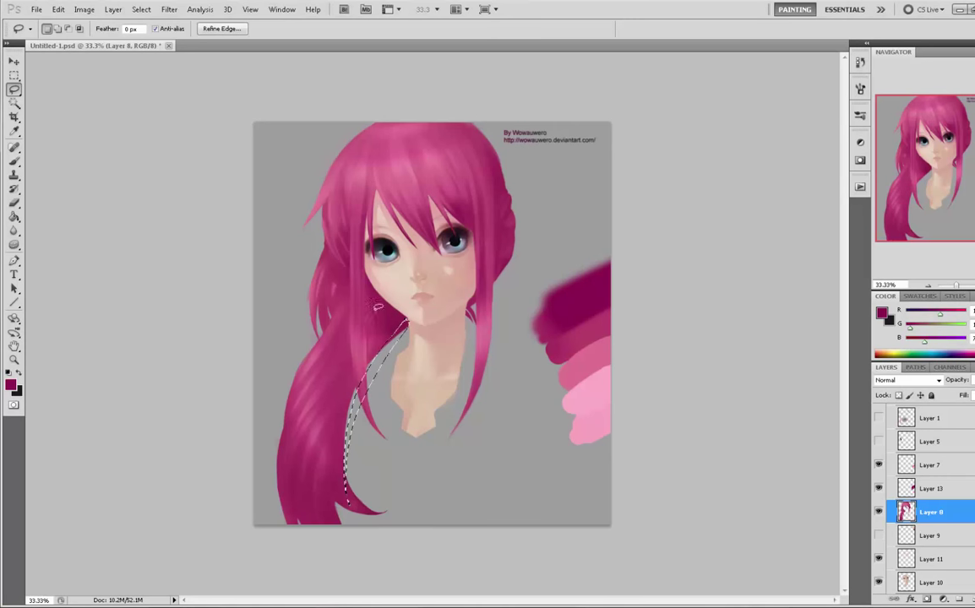
- Fill the strand selection with dark magenta sampled from the hair on a new layer beneath Layer 8, and deselect with Layer 8 active
{"action": "left_click", "coordinate": [946, 536]}
{"action": "left_click", "coordinate": [972, 601]}
{"action": "key", "text": "g"}
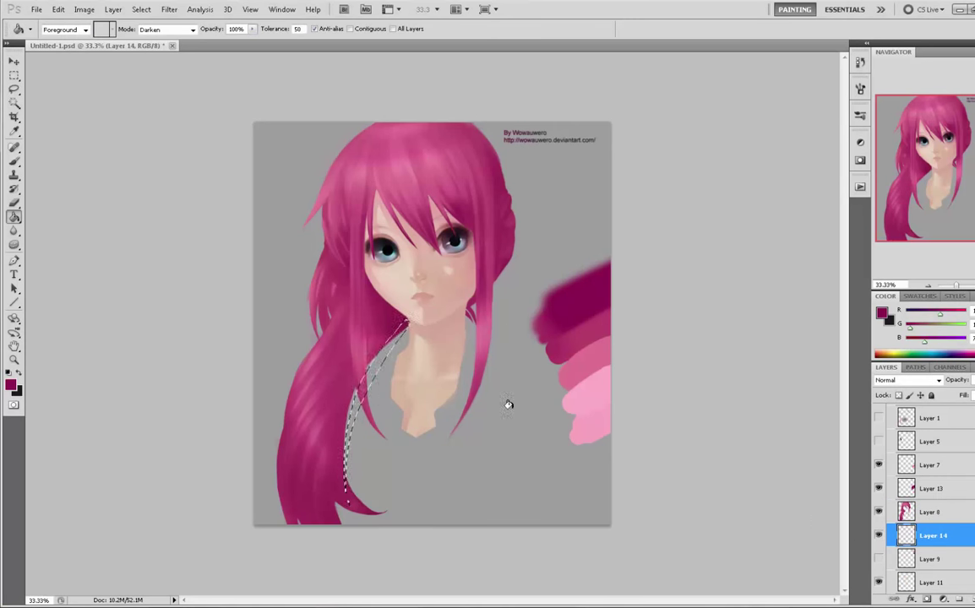
{"action": "left_click", "coordinate": [395, 322], "text": "alt"}
{"action": "left_click", "coordinate": [384, 347]}
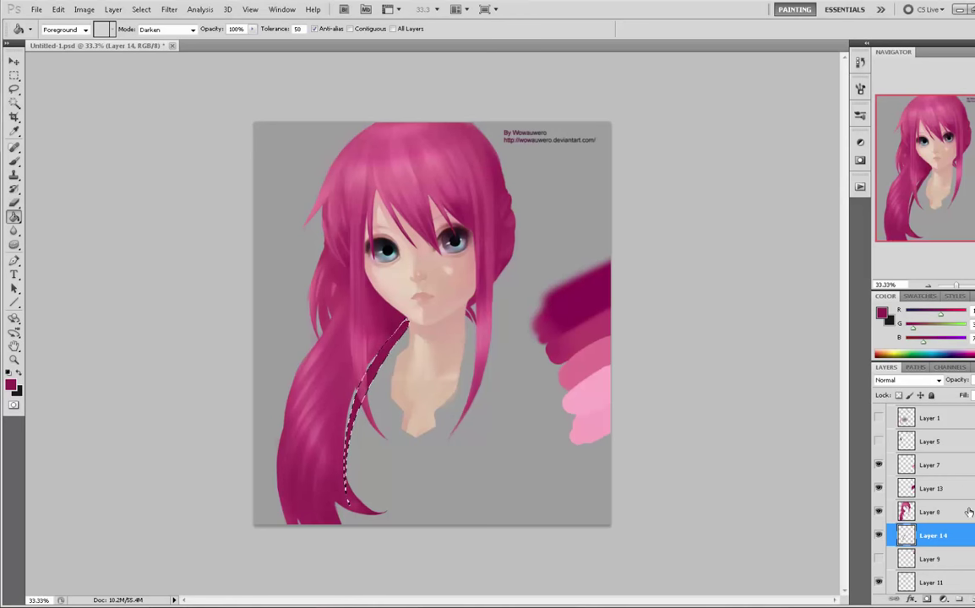
{"action": "key", "text": "alt+bracketright"}
{"action": "key", "text": "m"}
{"action": "right_click", "coordinate": [488, 348]}
{"action": "left_click", "coordinate": [522, 358]}
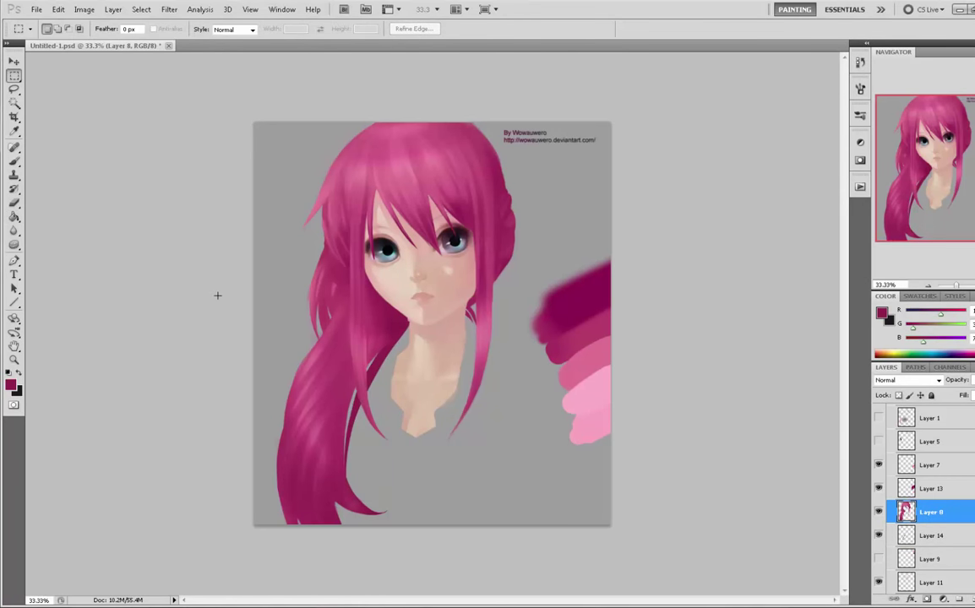
- Smudge the hair on Layer 8 with a textured brush tip at 81% strength
{"action": "left_click", "coordinate": [14, 230]}
{"action": "left_click", "coordinate": [63, 254]}
{"action": "right_click", "coordinate": [330, 222]}
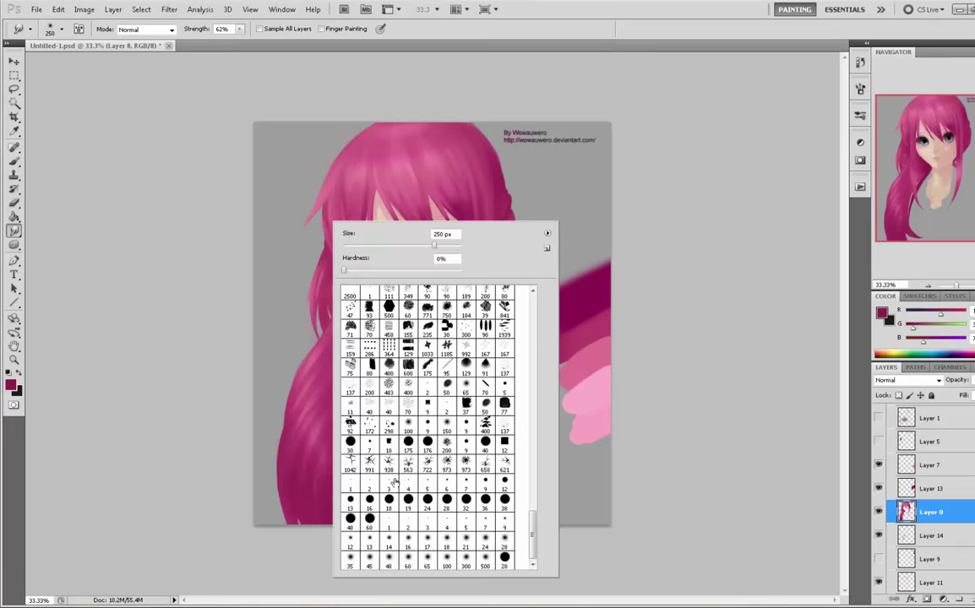
{"action": "double_click", "coordinate": [369, 327]}
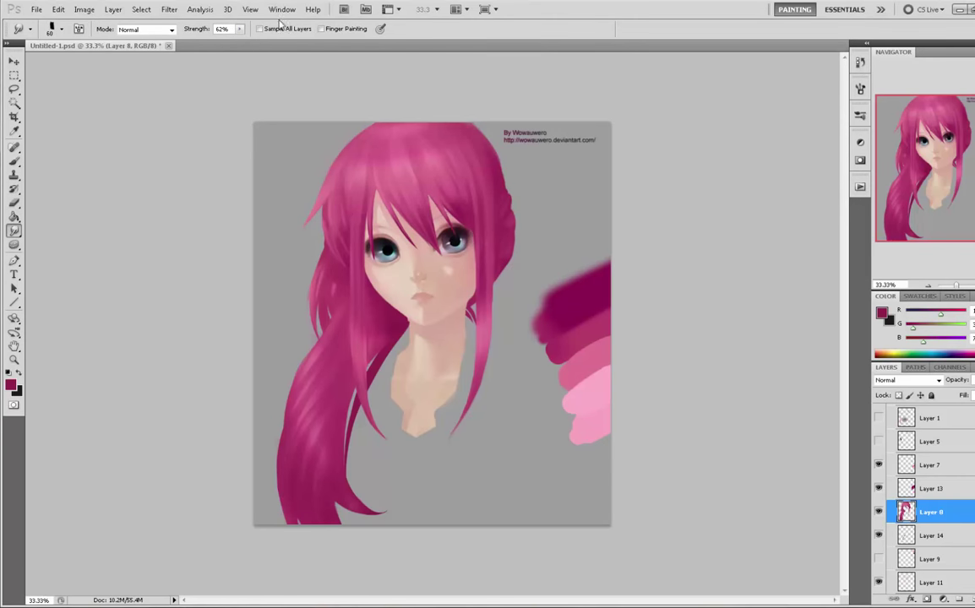
{"action": "left_click", "coordinate": [239, 29]}
{"action": "left_click_drag", "start_coordinate": [238, 40], "coordinate": [251, 39]}
{"action": "left_click", "coordinate": [716, 225]}
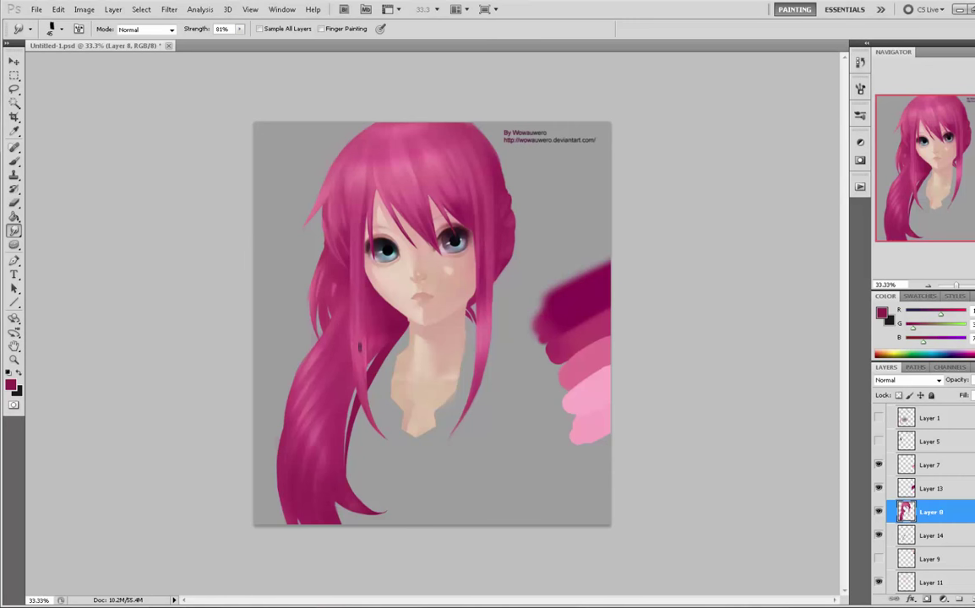
- Select the shape of the dark strand behind the ponytail on Layer 14
{"action": "right_click", "coordinate": [14, 244]}
{"action": "left_click", "coordinate": [51, 234]}
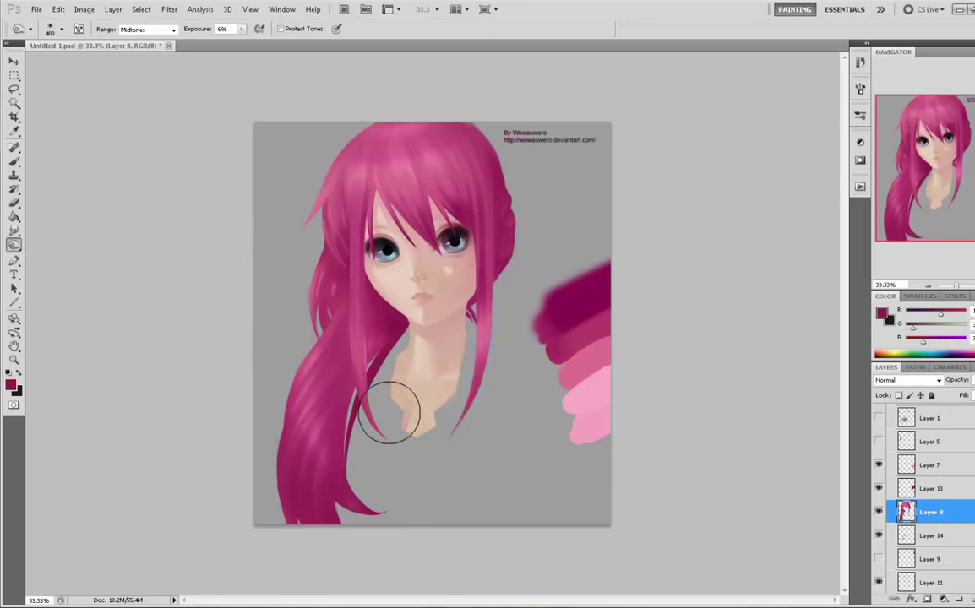
{"action": "key", "text": "alt+bracketleft"}
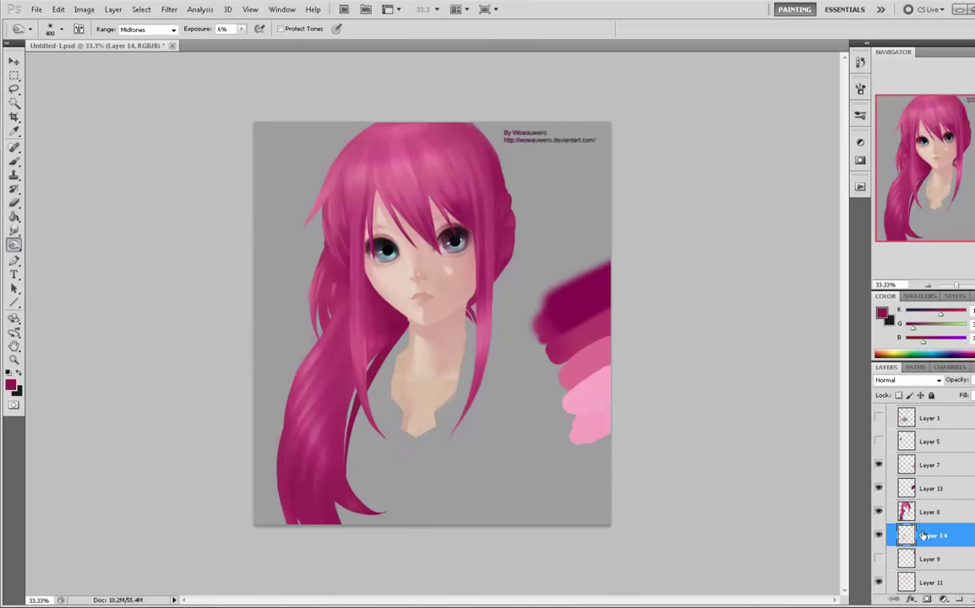
{"action": "key", "text": "ctrl+a"}
{"action": "key", "text": "v"}
{"action": "key", "text": "ctrl+d"}
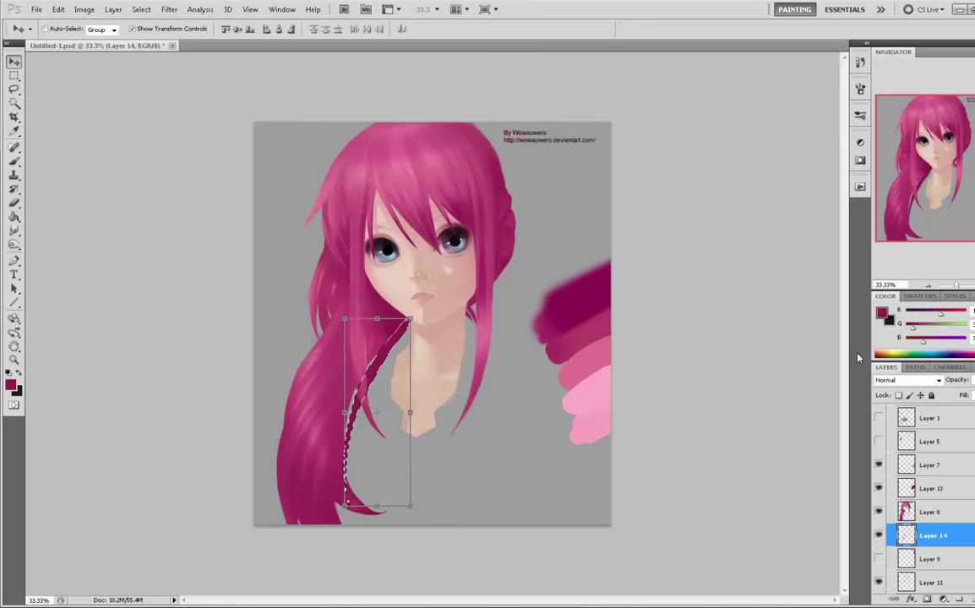
- Sample magenta from the ponytail's inner edge and set the brush to Normal mode at 78% opacity
{"action": "key", "text": "b"}
{"action": "left_click", "coordinate": [343, 387], "text": "alt"}
{"action": "key", "text": "bracketleft"}
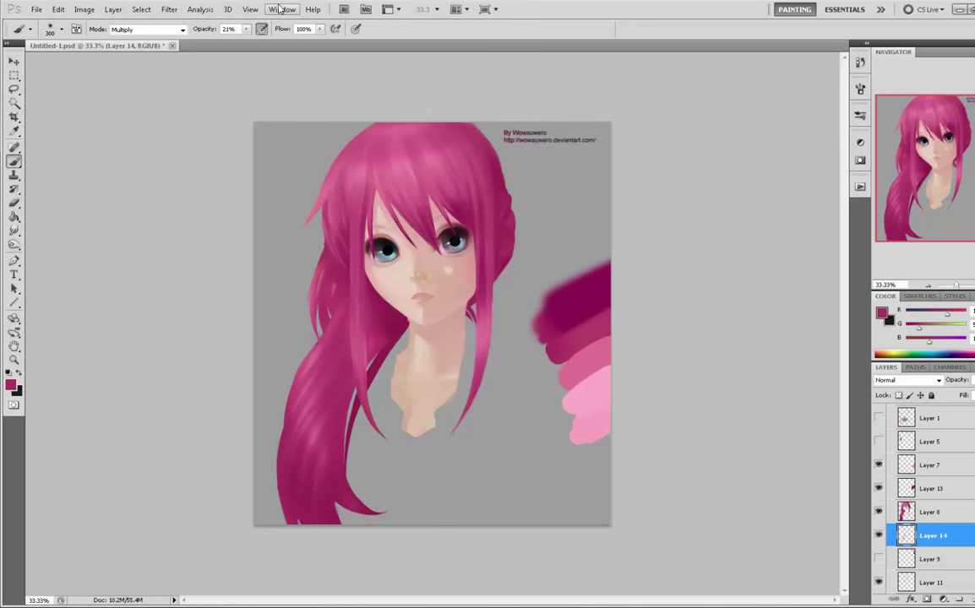
{"action": "left_click", "coordinate": [247, 29]}
{"action": "left_click_drag", "start_coordinate": [249, 41], "coordinate": [282, 41]}
{"action": "key", "text": "bracketleft"}
{"action": "left_click", "coordinate": [168, 32]}
{"action": "left_click", "coordinate": [152, 42]}
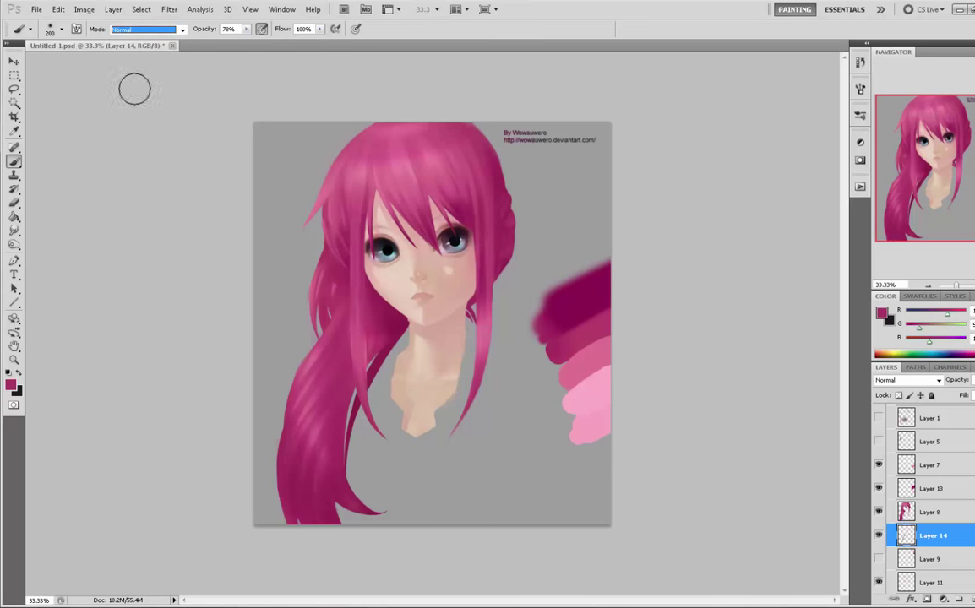
- Shade the Layer 14 strand with magentas sampled from the nearby hair using a 500 px brush, and clear the selection
{"action": "key", "text": "bracketright"}
{"action": "key", "text": "bracketright"}
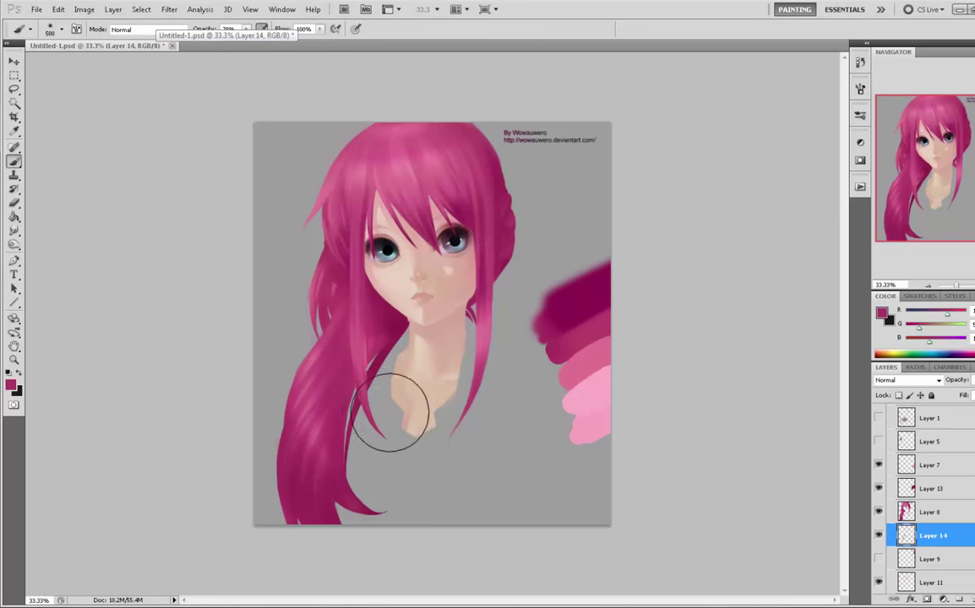
{"action": "key", "text": "bracketright"}
{"action": "left_click", "coordinate": [342, 396], "text": "alt"}
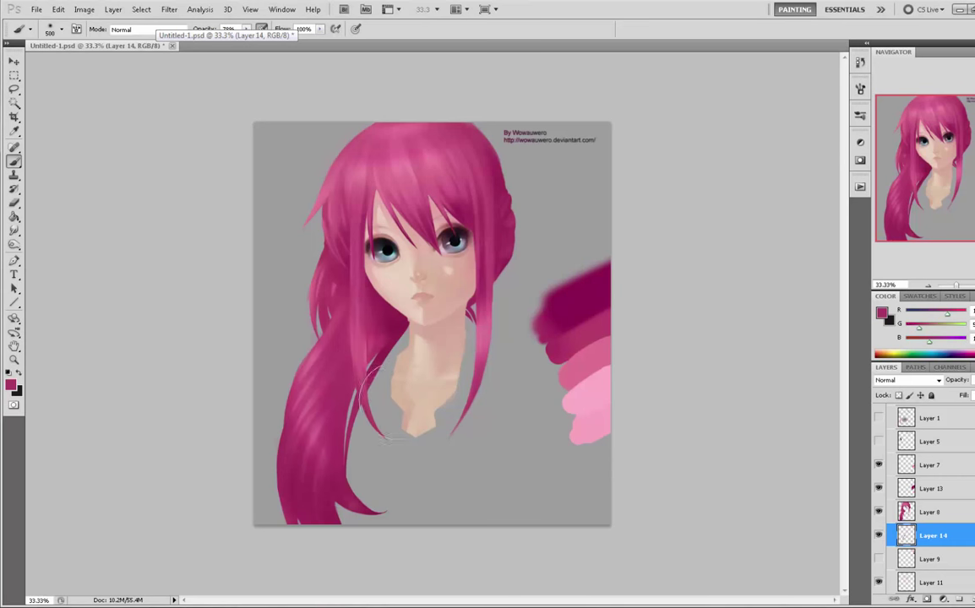
{"action": "left_click", "coordinate": [370, 354], "text": "alt"}
{"action": "left_click", "coordinate": [390, 325], "text": "alt"}
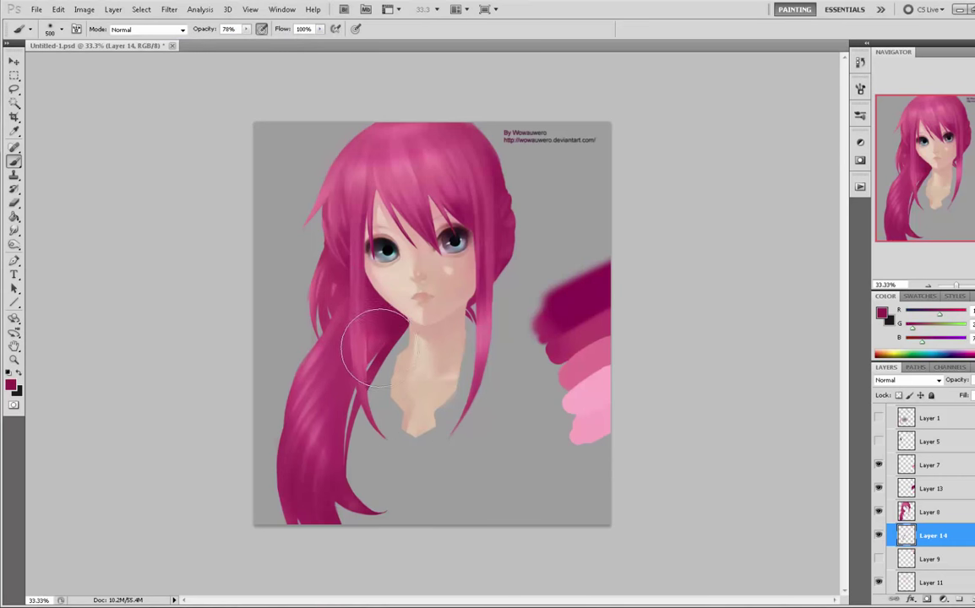
{"action": "left_click", "coordinate": [372, 351], "text": "alt"}
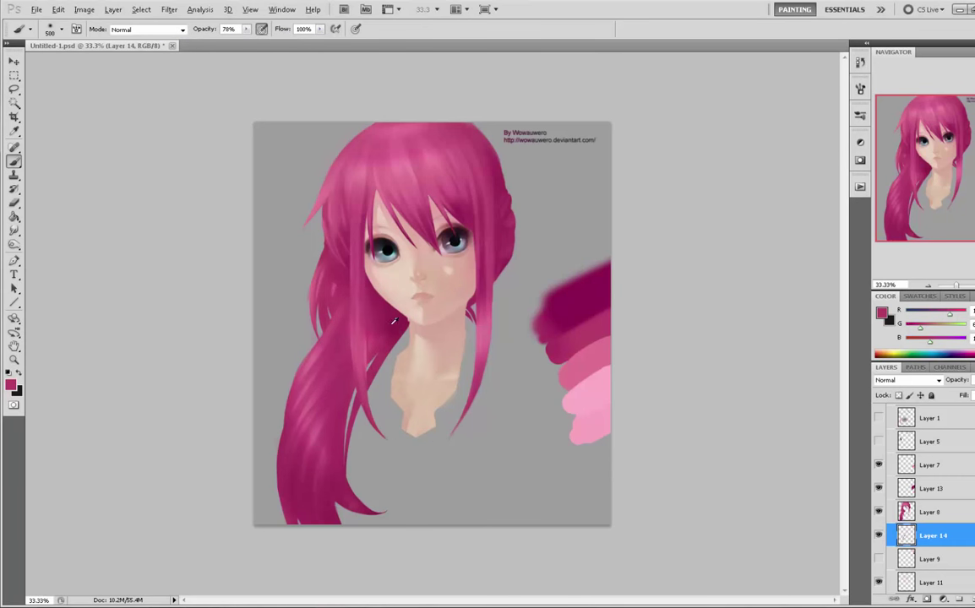
{"action": "left_click", "coordinate": [395, 322], "text": "alt"}
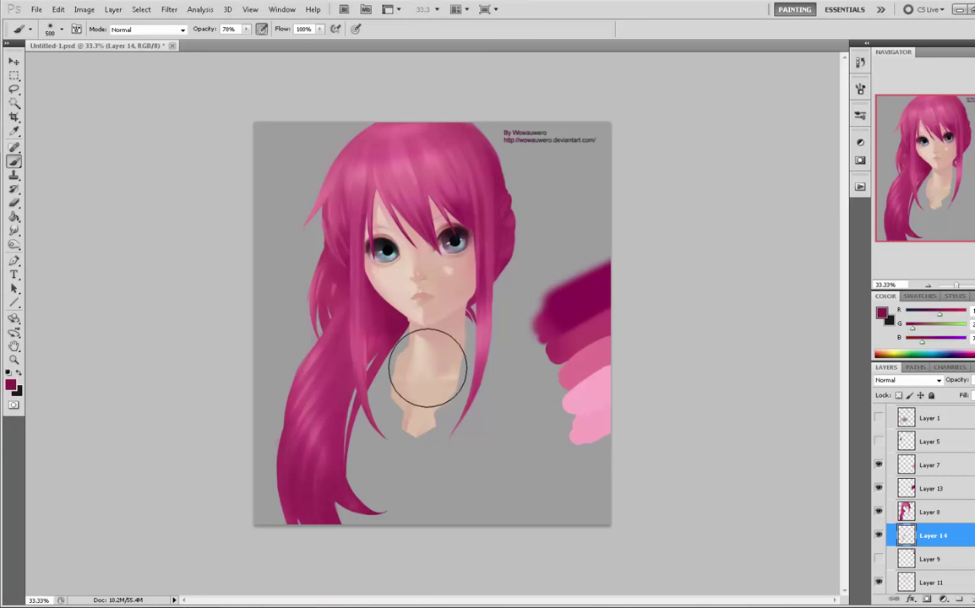
{"action": "key", "text": "m"}
{"action": "right_click", "coordinate": [403, 353]}
{"action": "left_click", "coordinate": [436, 360]}
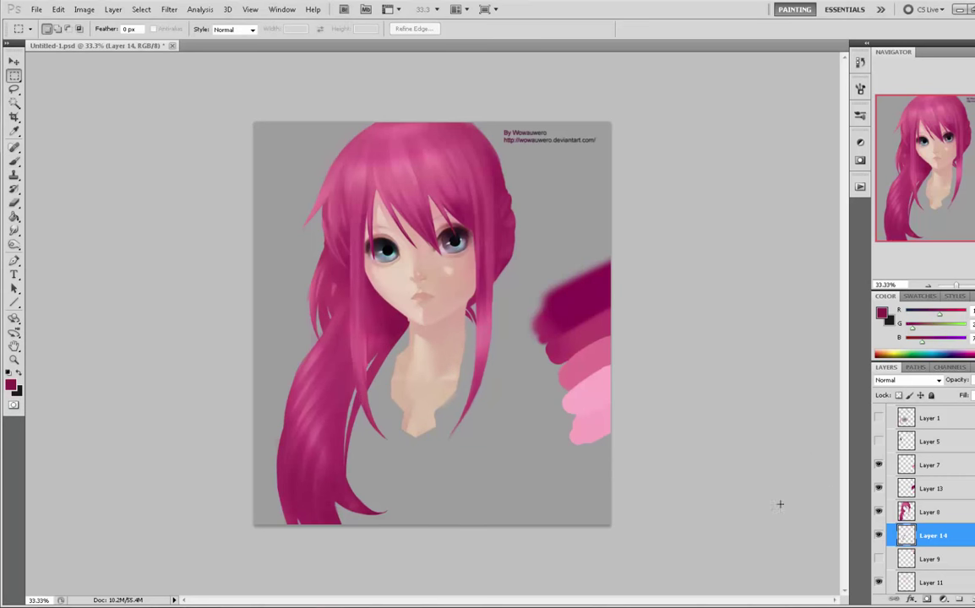
- Move Layer 14 beneath Layer 10 in the layer stack
{"action": "key", "text": "b"}
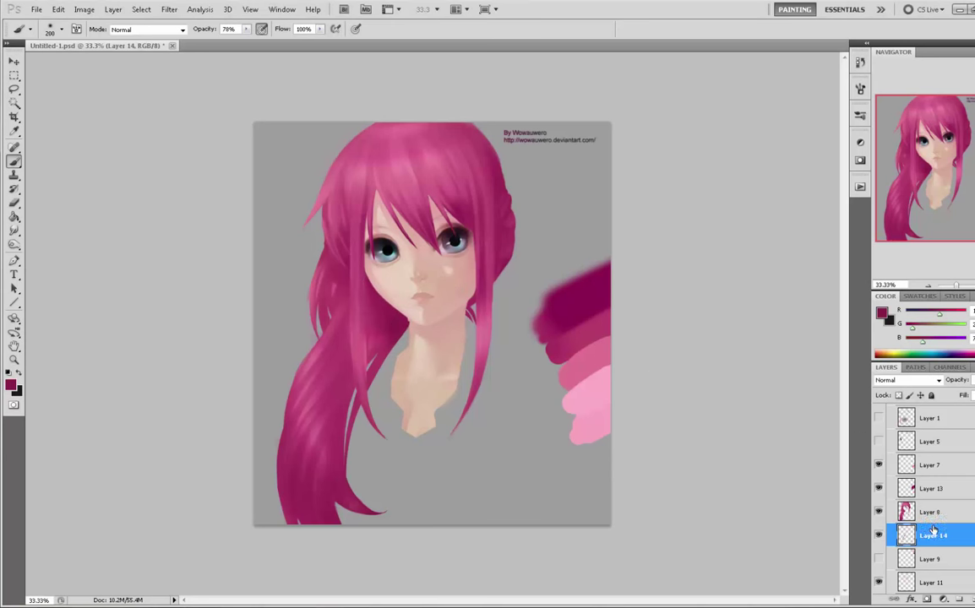
{"action": "mouse_move", "coordinate": [970, 535]}
{"action": "left_mouse_down"}
{"action": "mouse_move", "coordinate": [971, 562]}
{"action": "mouse_move", "coordinate": [971, 545]}
{"action": "left_mouse_up"}
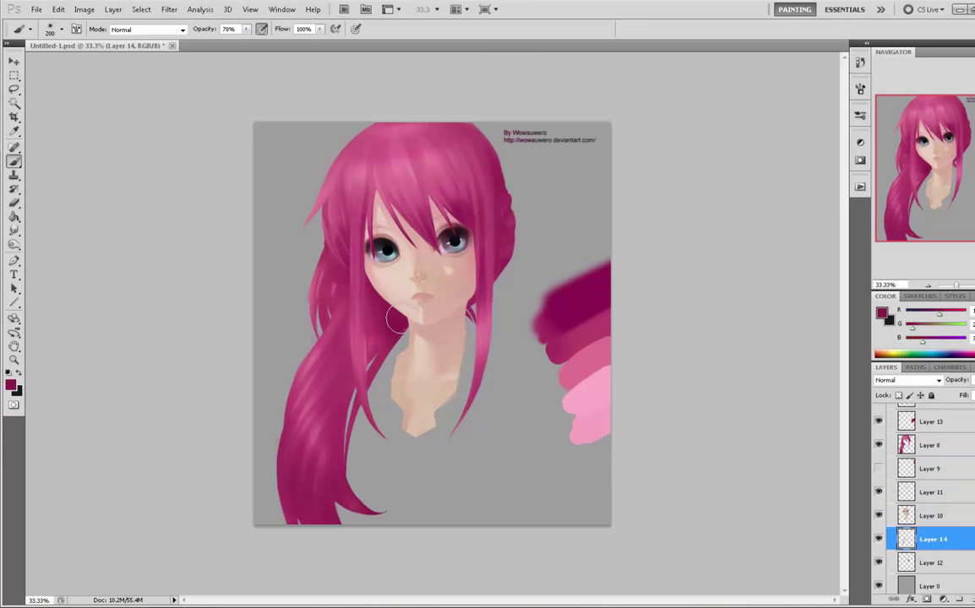
{"action": "key", "text": "ctrl+bracketright"}
{"action": "key", "text": "ctrl+bracketright"}
{"action": "key", "text": "ctrl+bracketright"}
{"action": "left_click_drag", "start_coordinate": [951, 466], "coordinate": [959, 550]}
- Touch up the strand below the jaw on Layer 14 with sampled dark magenta, and reduce the brush to 60 px
{"action": "left_click", "coordinate": [932, 516]}
{"action": "key", "text": "e"}
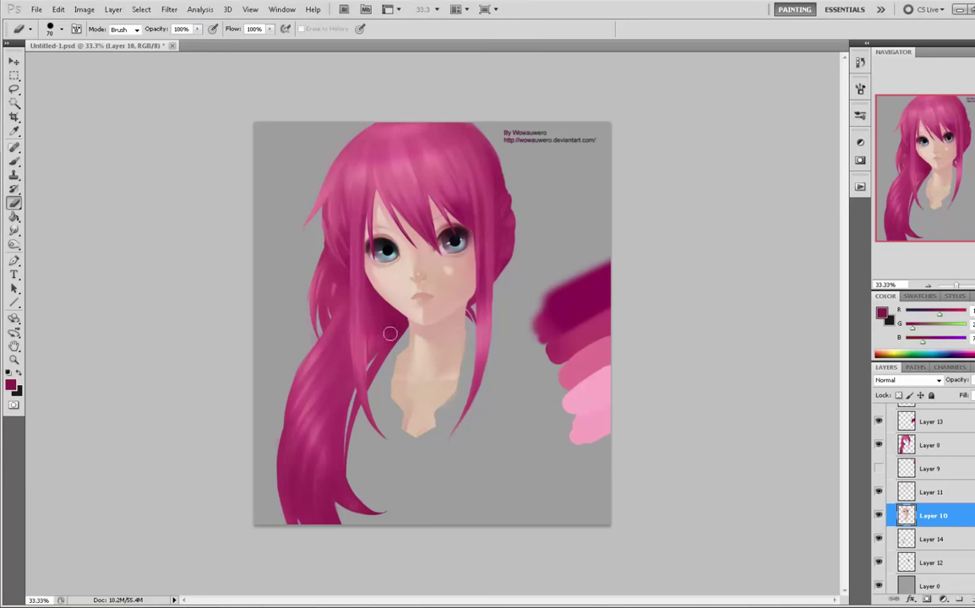
{"action": "left_click", "coordinate": [918, 542]}
{"action": "key", "text": "b"}
{"action": "left_click", "coordinate": [405, 322], "text": "alt"}
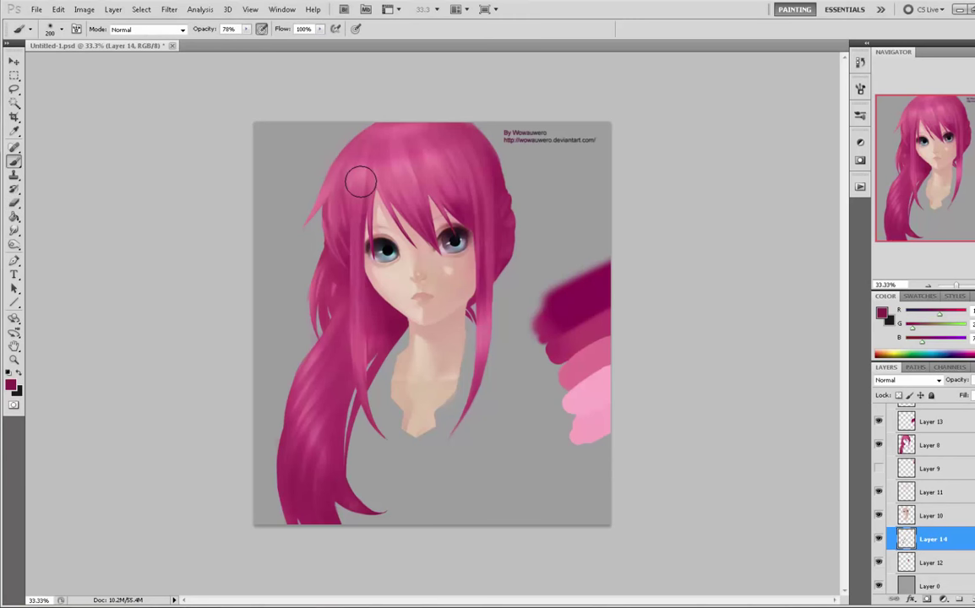
{"action": "key", "text": "bracketleft"}
{"action": "key", "text": "bracketleft"}
{"action": "key", "text": "bracketleft"}
{"action": "key", "text": "bracketleft"}
{"action": "key", "text": "bracketleft"}
{"action": "key", "text": "bracketleft"}
{"action": "key", "text": "bracketleft"}
{"action": "key", "text": "bracketleft"}
- Select the shape of the painted hair on Layer 8
{"action": "left_click", "coordinate": [939, 449]}
{"action": "key", "text": "ctrl+a"}
{"action": "key", "text": "v"}
{"action": "key", "text": "Up"}
{"action": "key", "text": "Down"}
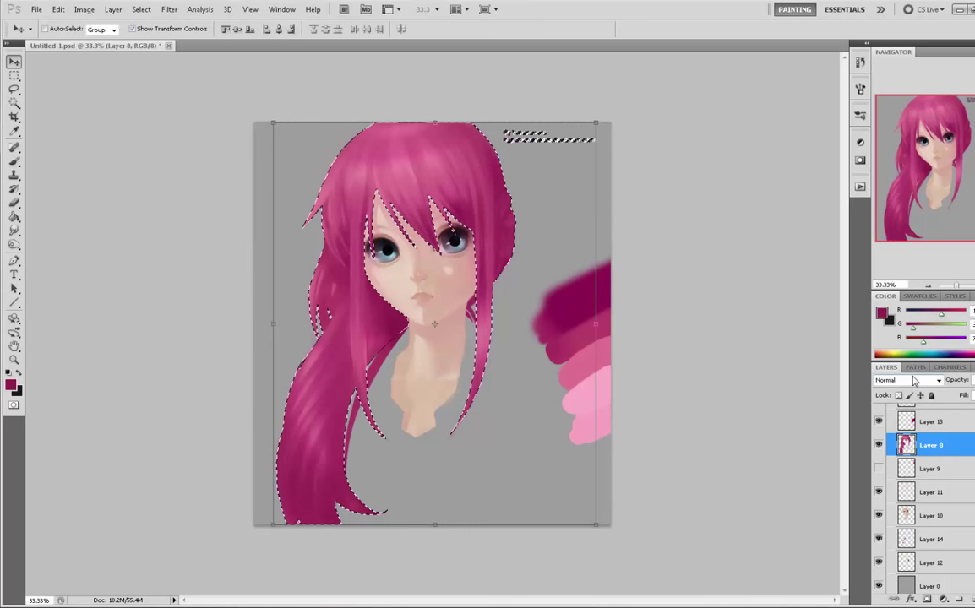
{"action": "key", "text": "ctrl+d"}
- Shade the hair beneath the jaw on Layer 8 with sampled magentas, enlarging the brush to 400 px
{"action": "key", "text": "b"}
{"action": "left_click", "coordinate": [372, 324], "text": "alt"}
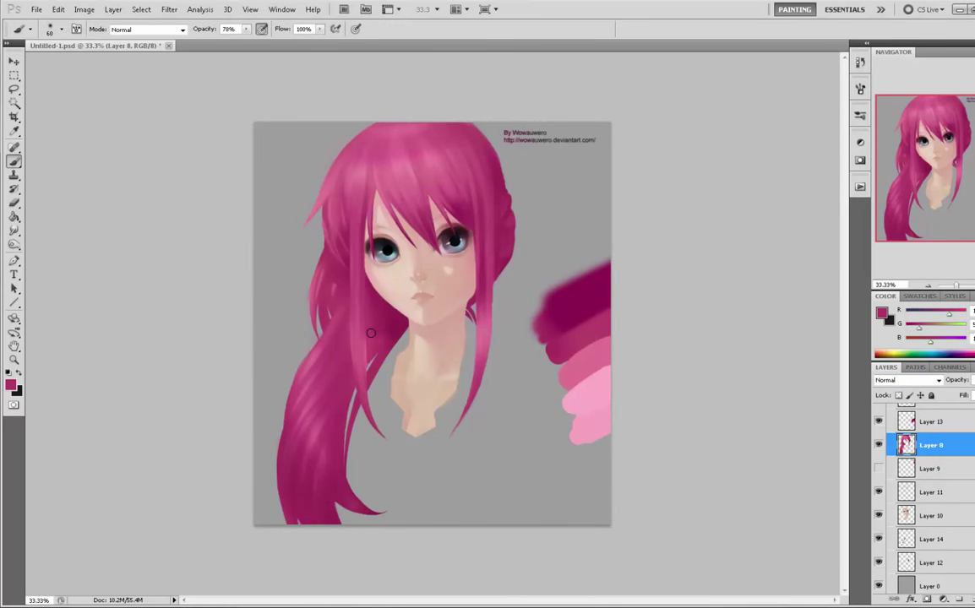
{"action": "left_click", "coordinate": [394, 325], "text": "alt"}
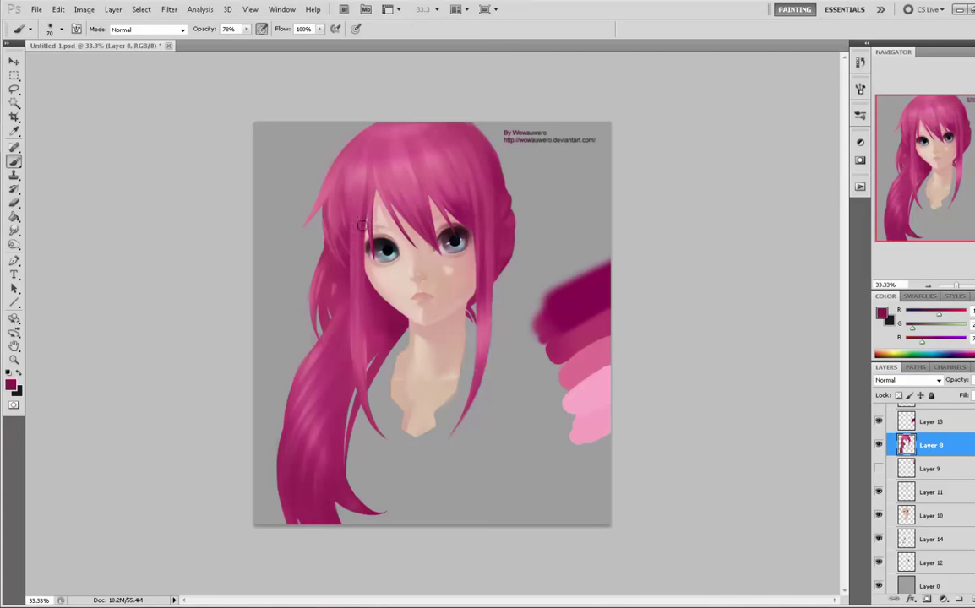
{"action": "key", "text": "bracketright"}
{"action": "key", "text": "bracketright"}
{"action": "key", "text": "bracketright"}
{"action": "key", "text": "bracketright"}
{"action": "key", "text": "bracketright"}
{"action": "key", "text": "bracketright"}
{"action": "key", "text": "bracketright"}
{"action": "key", "text": "bracketright"}
{"action": "key", "text": "bracketright"}
{"action": "key", "text": "bracketright"}
{"action": "left_click_drag", "start_coordinate": [385, 331], "coordinate": [380, 336]}
{"action": "left_click", "coordinate": [395, 328], "text": "alt"}
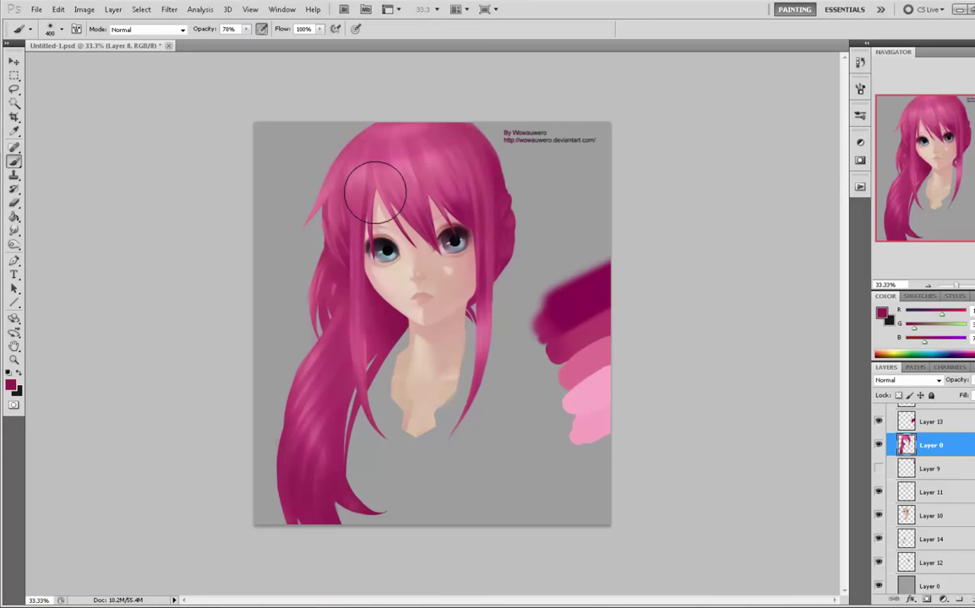
- Blend the upper ponytail with magentas sampled along its length, and reduce the brush to 60 px
{"action": "left_click", "coordinate": [313, 431], "text": "alt"}
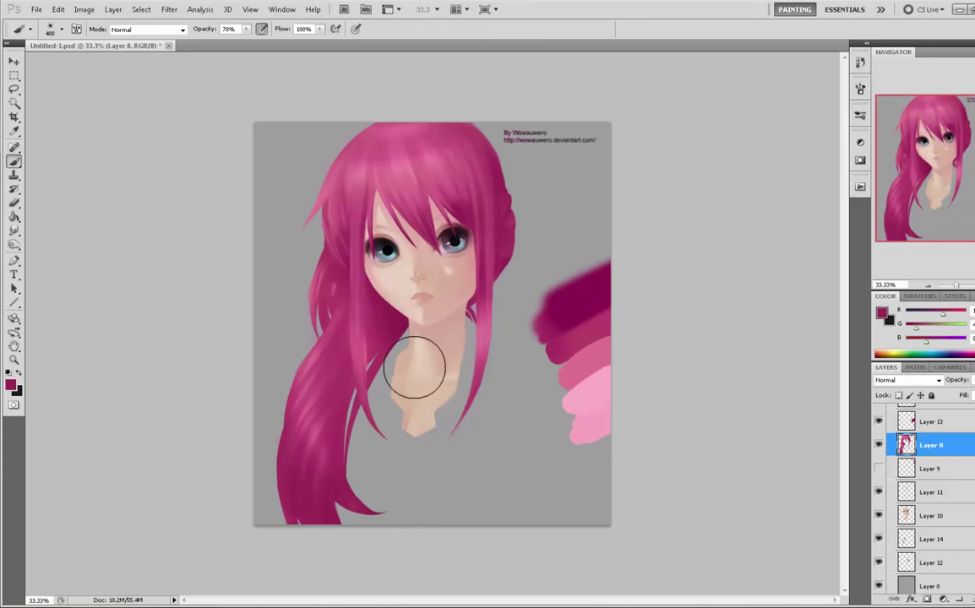
{"action": "left_click", "coordinate": [365, 336], "text": "alt"}
{"action": "left_click", "coordinate": [336, 372], "text": "alt"}
{"action": "key", "text": "bracketleft"}
{"action": "key", "text": "bracketleft"}
{"action": "key", "text": "bracketleft"}
{"action": "key", "text": "bracketleft"}
{"action": "key", "text": "bracketleft"}
{"action": "key", "text": "bracketleft"}
{"action": "key", "text": "bracketleft"}
{"action": "key", "text": "bracketleft"}
{"action": "key", "text": "bracketleft"}
{"action": "key", "text": "bracketleft"}
{"action": "key", "text": "bracketleft"}
{"action": "key", "text": "bracketleft"}
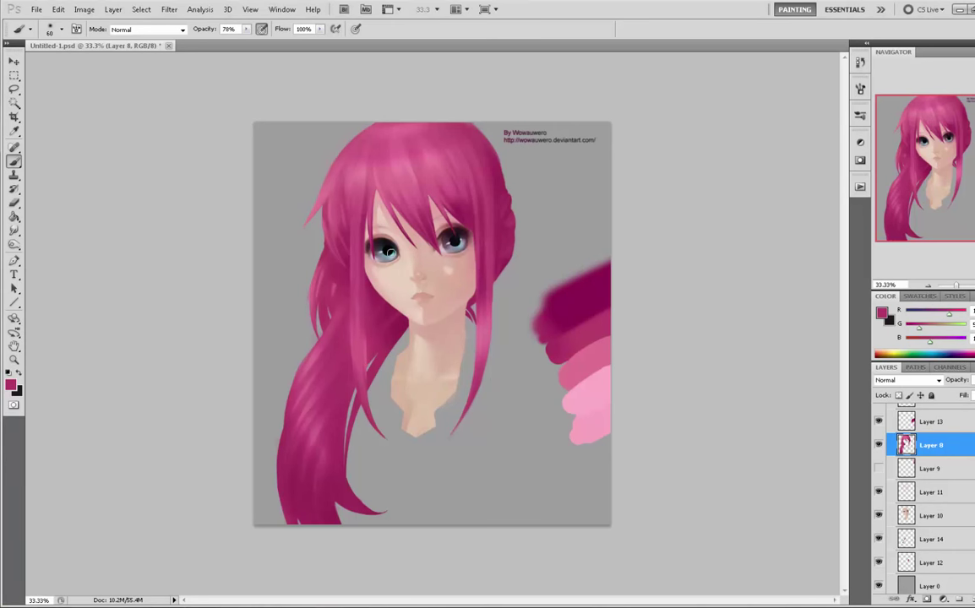
- Refine the dark hair along the jawline with small strokes of sampled deep magenta
{"action": "left_click", "coordinate": [389, 312], "text": "alt"}
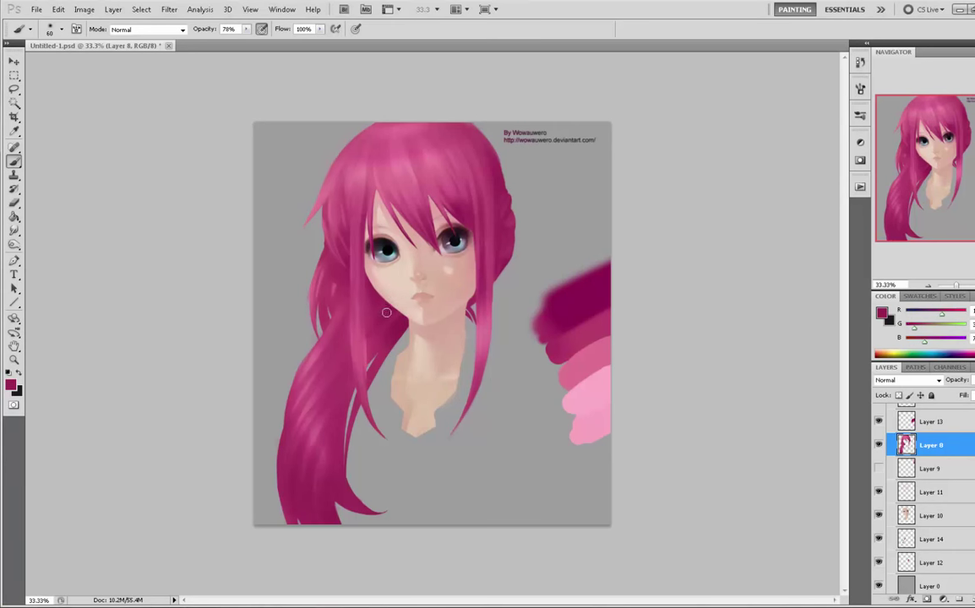
{"action": "left_click_drag", "start_coordinate": [403, 291], "coordinate": [393, 307]}
{"action": "left_click", "coordinate": [377, 324], "text": "alt"}
{"action": "left_click", "coordinate": [403, 315], "text": "alt"}
{"action": "left_click", "coordinate": [402, 329], "text": "alt"}
{"action": "left_click", "coordinate": [405, 330], "text": "alt"}
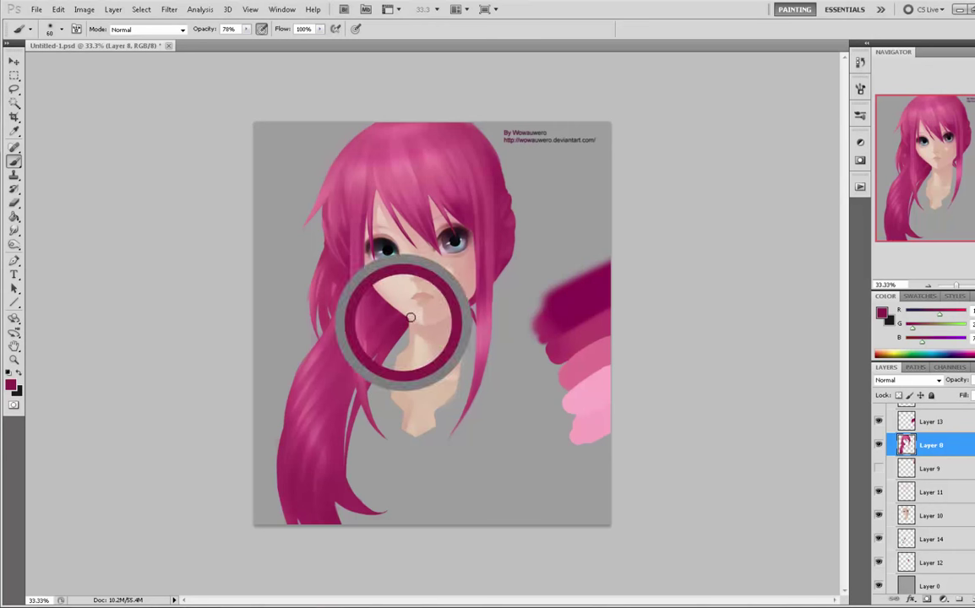
- Define the long side lock over the ponytail with pinks sampled from the surrounding hair
{"action": "left_click", "coordinate": [326, 326], "text": "alt"}
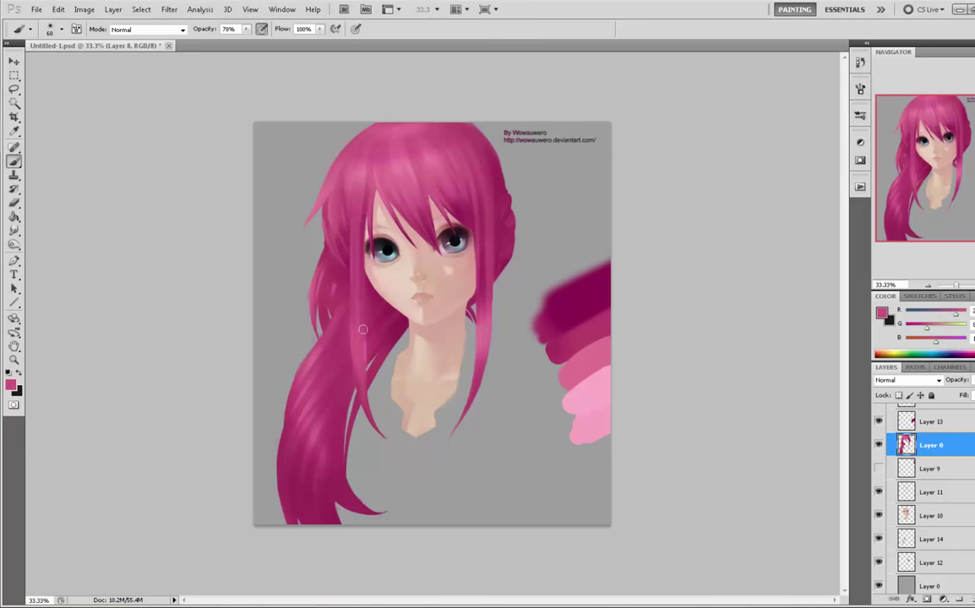
{"action": "left_click", "coordinate": [329, 306], "text": "alt"}
{"action": "left_click", "coordinate": [358, 356], "text": "alt"}
{"action": "left_click_drag", "start_coordinate": [353, 347], "coordinate": [375, 422]}
{"action": "left_click", "coordinate": [340, 268], "text": "alt"}
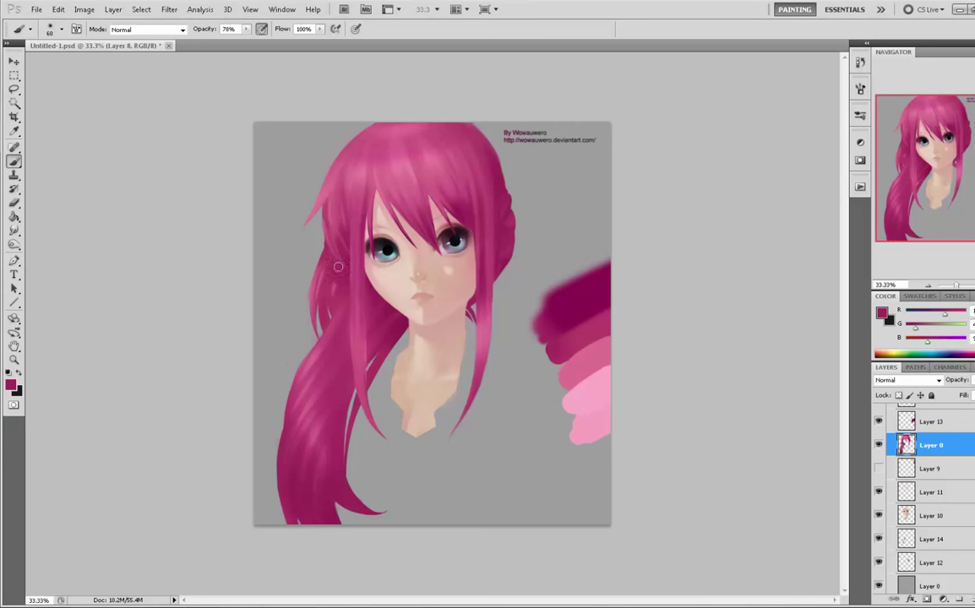
- Blend the side lock opposite the ponytail and the adjoining fringe with sampled pinks, using a 300 px brush
{"action": "key", "text": "bracketright"}
{"action": "key", "text": "bracketright"}
{"action": "key", "text": "bracketright"}
{"action": "key", "text": "bracketright"}
{"action": "key", "text": "bracketright"}
{"action": "key", "text": "bracketright"}
{"action": "key", "text": "bracketright"}
{"action": "key", "text": "bracketright"}
{"action": "key", "text": "bracketright"}
{"action": "key", "text": "bracketright"}
{"action": "left_click", "coordinate": [479, 377], "text": "alt"}
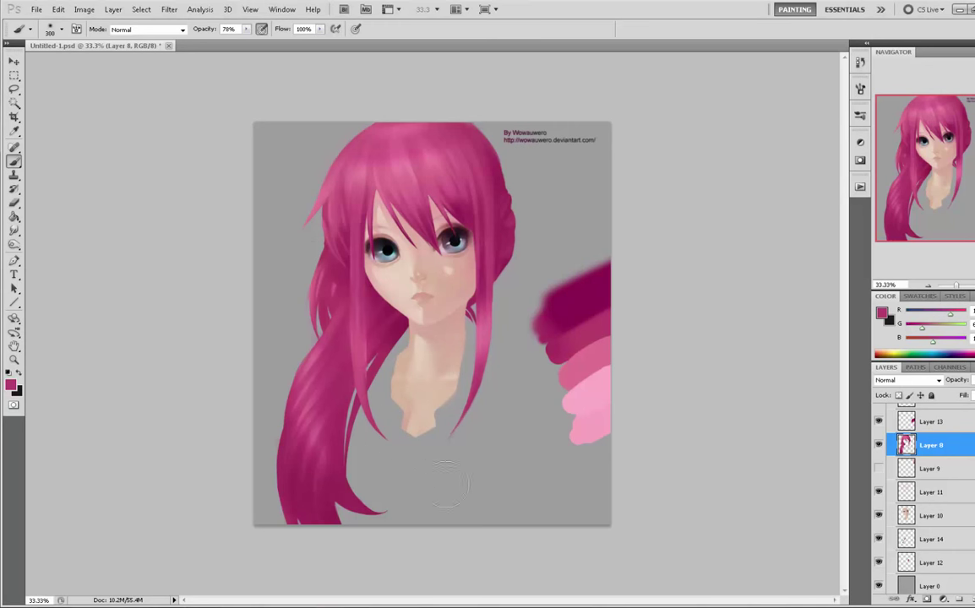
{"action": "left_click", "coordinate": [486, 282], "text": "alt"}
{"action": "left_click_drag", "start_coordinate": [487, 299], "coordinate": [484, 272]}
{"action": "left_click", "coordinate": [478, 242], "text": "alt"}
{"action": "left_click", "coordinate": [463, 209], "text": "alt"}
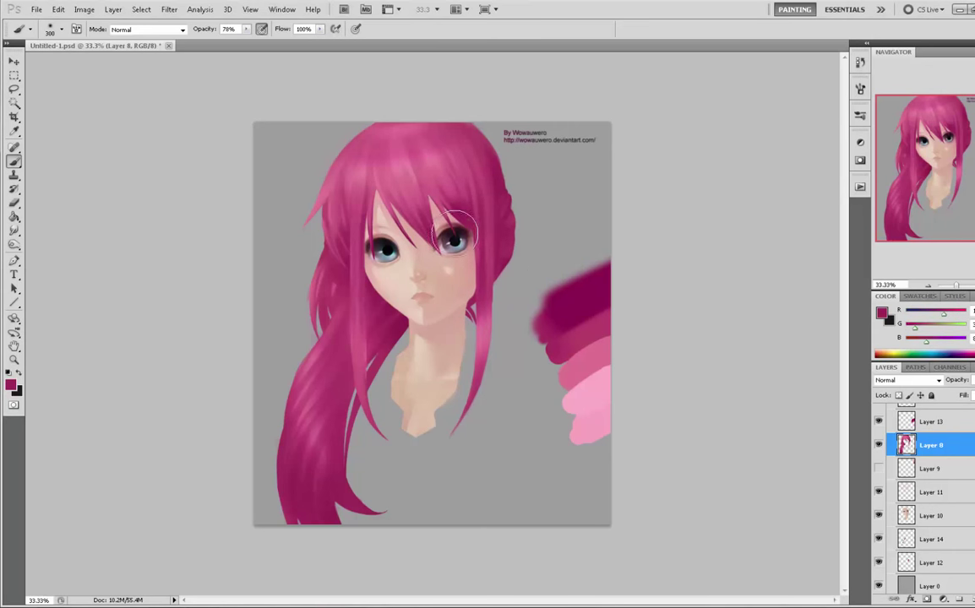
{"action": "left_click_drag", "start_coordinate": [465, 228], "coordinate": [452, 218]}
{"action": "left_click", "coordinate": [459, 191], "text": "alt"}
- Paint fine strands in the fringe above the eye opposite the ponytail with sampled pinks and a 30 px brush
{"action": "key", "text": "["}
{"action": "key", "text": "bracketleft"}
{"action": "key", "text": "bracketleft"}
{"action": "key", "text": "bracketleft"}
{"action": "key", "text": "bracketleft"}
{"action": "key", "text": "bracketleft"}
{"action": "key", "text": "bracketleft"}
{"action": "key", "text": "bracketleft"}
{"action": "key", "text": "bracketleft"}
{"action": "key", "text": "bracketleft"}
{"action": "key", "text": "bracketleft"}
{"action": "key", "text": "bracketleft"}
{"action": "key", "text": "bracketleft"}
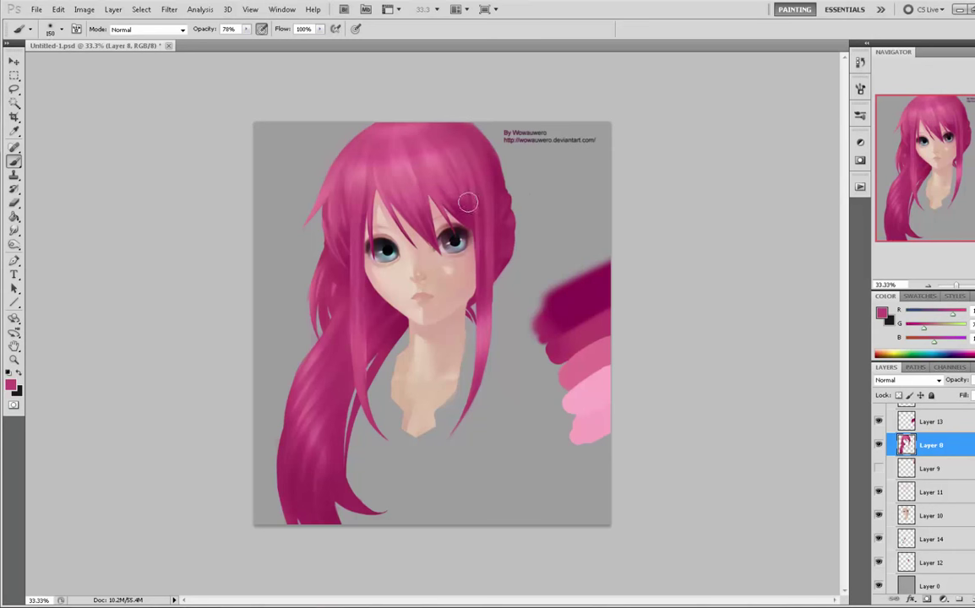
{"action": "left_click", "coordinate": [454, 200], "text": "alt"}
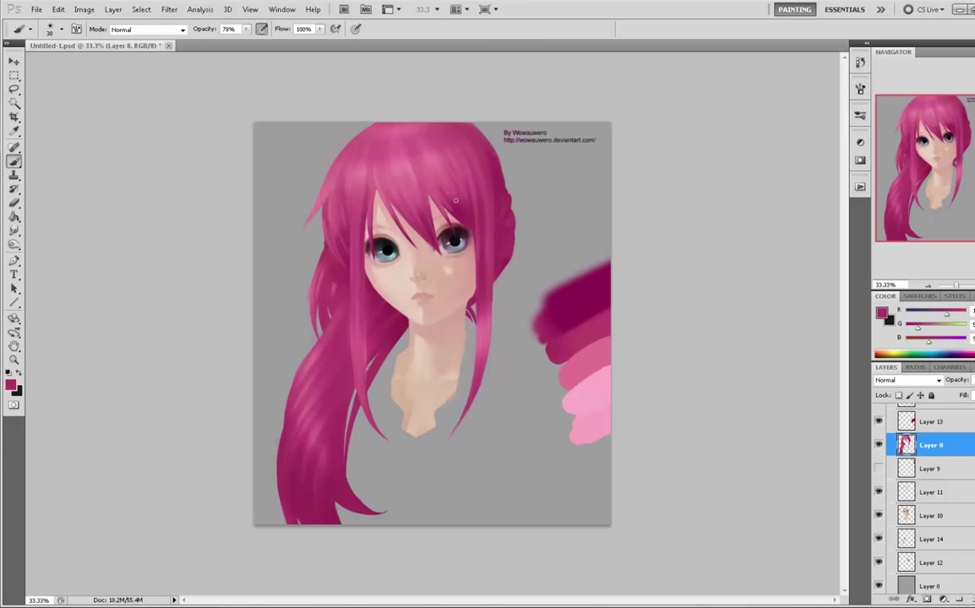
{"action": "left_click", "coordinate": [454, 196], "text": "alt"}
{"action": "left_click", "coordinate": [468, 172], "text": "alt"}
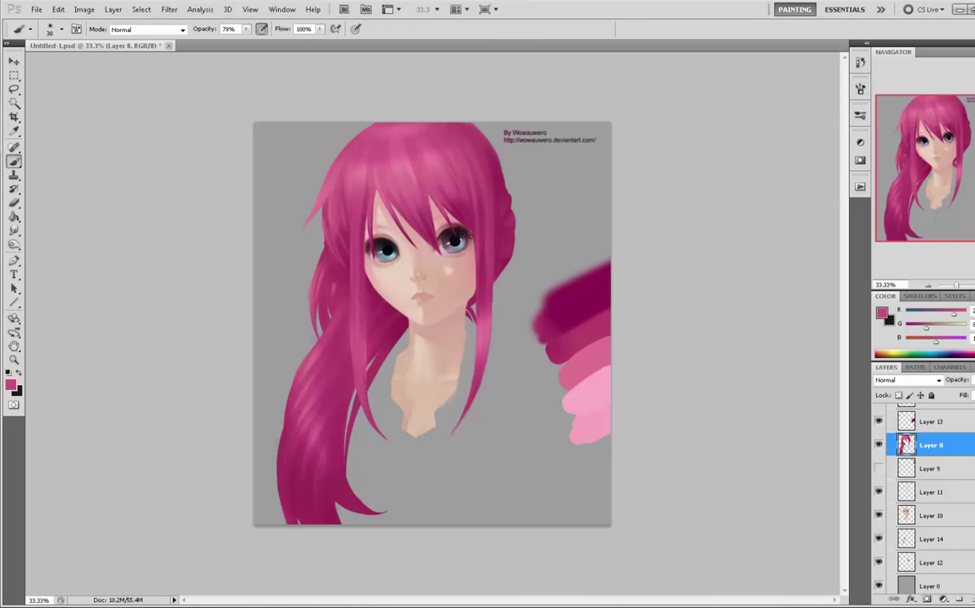
- Add fine strands at the temple on the ponytail side using pinks sampled from the fringe and side hair
{"action": "left_click", "coordinate": [368, 200], "text": "alt"}
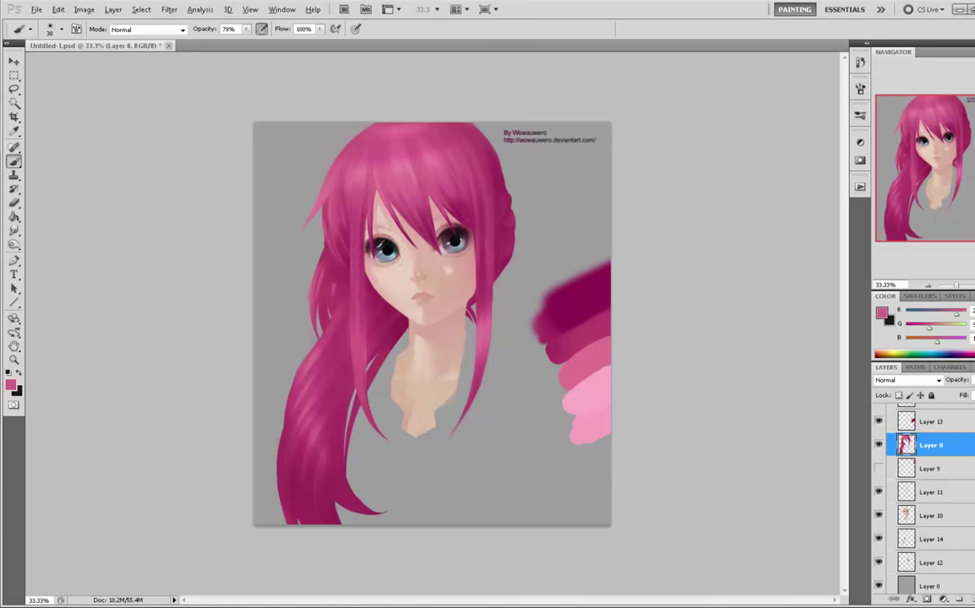
{"action": "left_click", "coordinate": [341, 221], "text": "alt"}
{"action": "left_click", "coordinate": [345, 251], "text": "alt"}
{"action": "left_click", "coordinate": [325, 219], "text": "alt"}
{"action": "left_click", "coordinate": [310, 230], "text": "alt"}
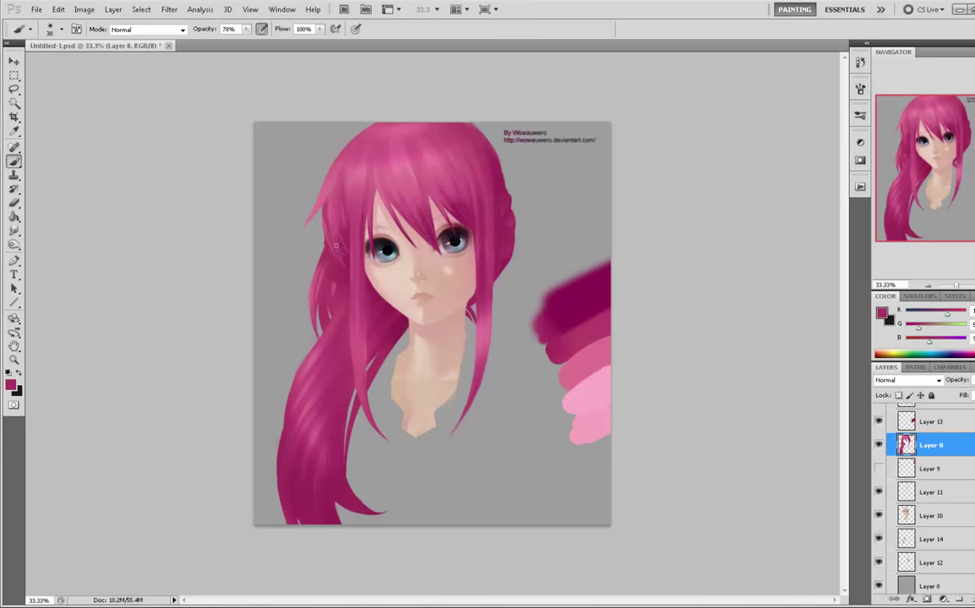
- Shade the loose hair above the ponytail's base with sampled pinks, adjusting the brush to 125 px
{"action": "key", "text": "bracketright"}
{"action": "key", "text": "bracketright"}
{"action": "key", "text": "bracketright"}
{"action": "key", "text": "bracketright"}
{"action": "key", "text": "bracketright"}
{"action": "key", "text": "bracketright"}
{"action": "key", "text": "bracketright"}
{"action": "key", "text": "bracketright"}
{"action": "key", "text": "bracketright"}
{"action": "key", "text": "bracketright"}
{"action": "key", "text": "bracketright"}
{"action": "key", "text": "bracketright"}
{"action": "key", "text": "bracketright"}
{"action": "left_click", "coordinate": [328, 266], "text": "alt"}
{"action": "key", "text": "bracketleft"}
{"action": "key", "text": "bracketleft"}
{"action": "key", "text": "bracketleft"}
{"action": "key", "text": "bracketleft"}
{"action": "left_click", "coordinate": [322, 268], "text": "alt"}
{"action": "left_click_drag", "start_coordinate": [322, 313], "coordinate": [328, 282]}
{"action": "left_click", "coordinate": [312, 284], "text": "alt"}
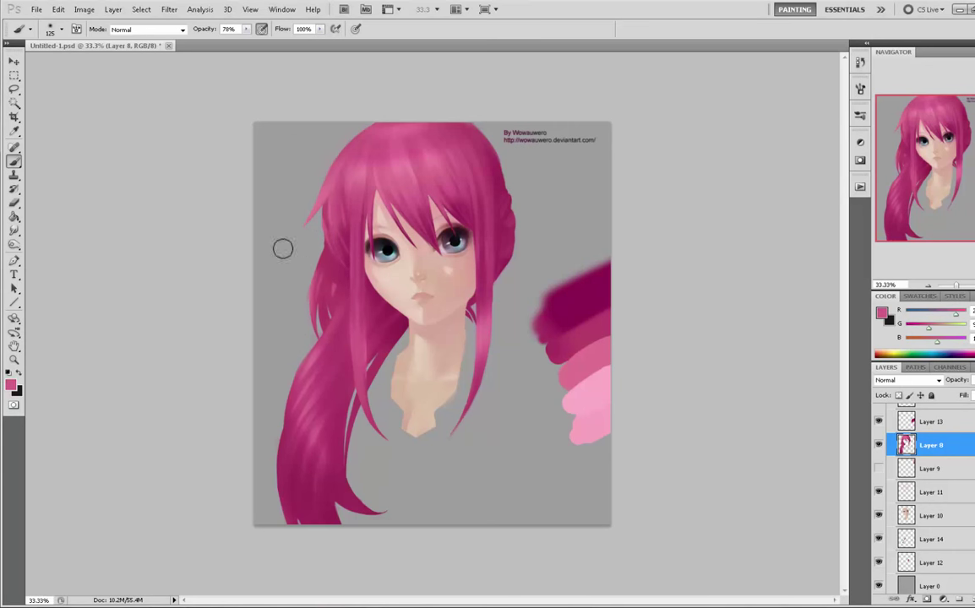
- Refine the loose hair on the ponytail side with a 70 px eraser and a 40 px brush, clearing the selection
{"action": "key", "text": "bracketleft"}
{"action": "key", "text": "bracketleft"}
{"action": "key", "text": "bracketleft"}
{"action": "key", "text": "bracketleft"}
{"action": "key", "text": "bracketleft"}
{"action": "key", "text": "bracketleft"}
{"action": "key", "text": "bracketleft"}
{"action": "key", "text": "e"}
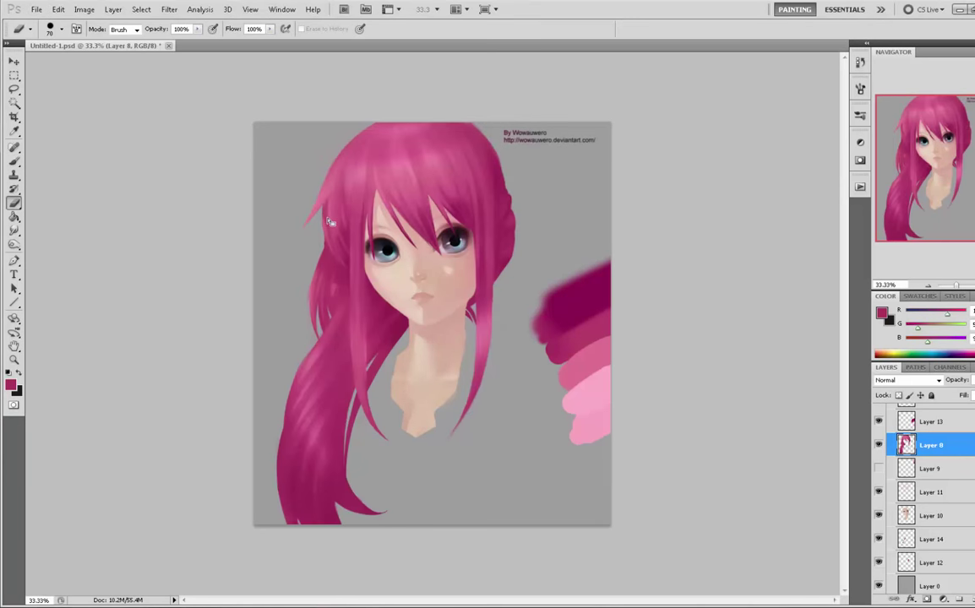
{"action": "key", "text": "m"}
{"action": "right_click", "coordinate": [329, 221]}
{"action": "left_click", "coordinate": [353, 231]}
{"action": "key", "text": "e"}
{"action": "key", "text": "b"}
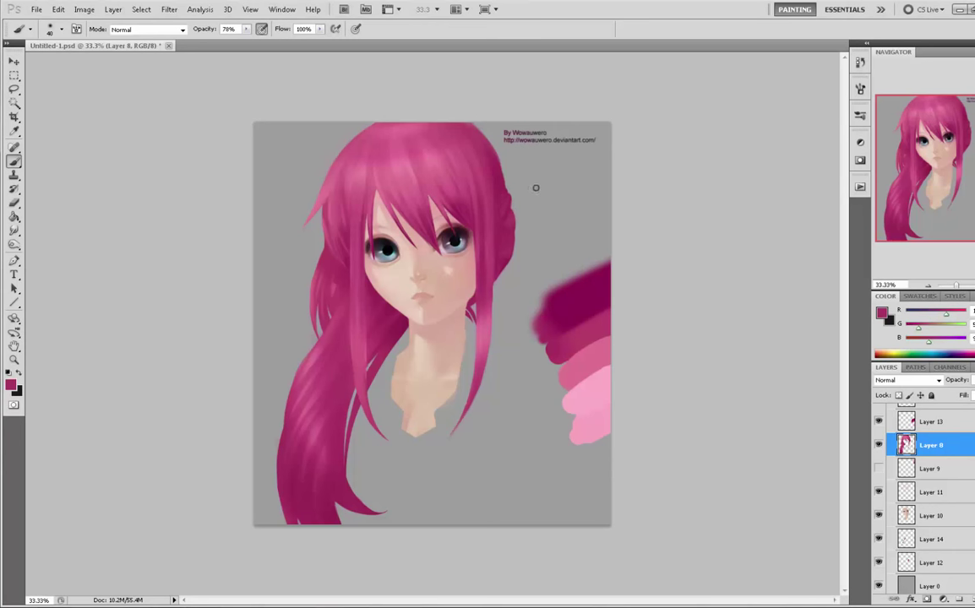
- Select the whole hair layer, nudge it up and back down, and deselect
{"action": "key", "text": "ctrl+a"}
{"action": "key", "text": "v"}
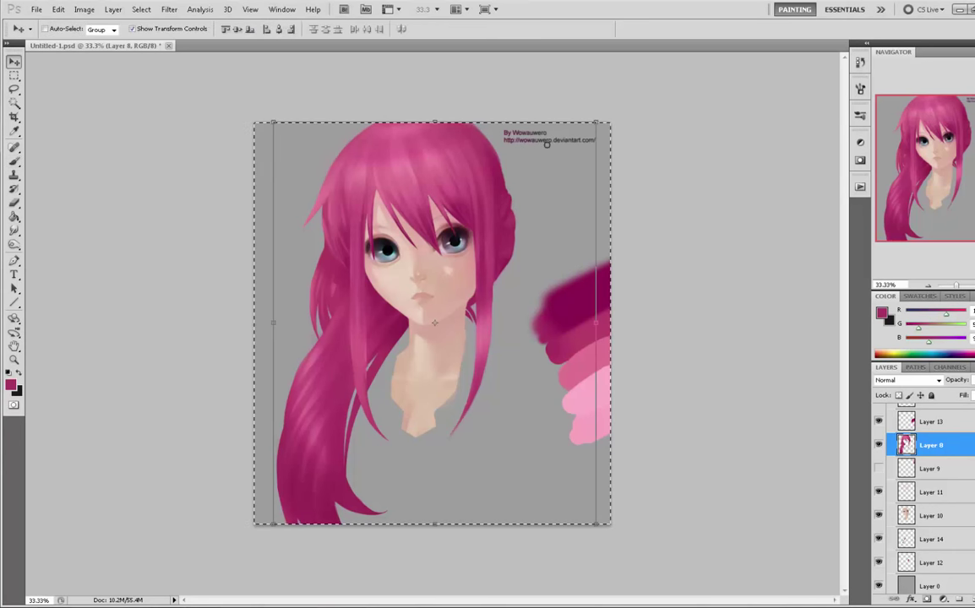
{"action": "key", "text": "Up"}
{"action": "key", "text": "Down"}
{"action": "key", "text": "ctrl+d"}
{"action": "key", "text": "b"}
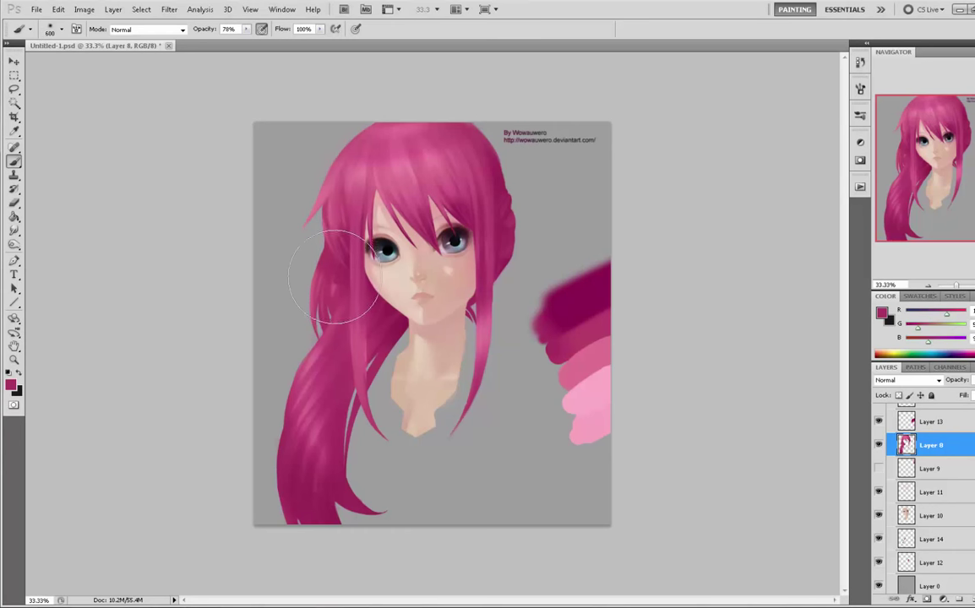
- Touch up the outer hair edge opposite the ponytail with a sampled dark pink and a 60 px brush
{"action": "left_click", "coordinate": [331, 238], "text": "alt"}
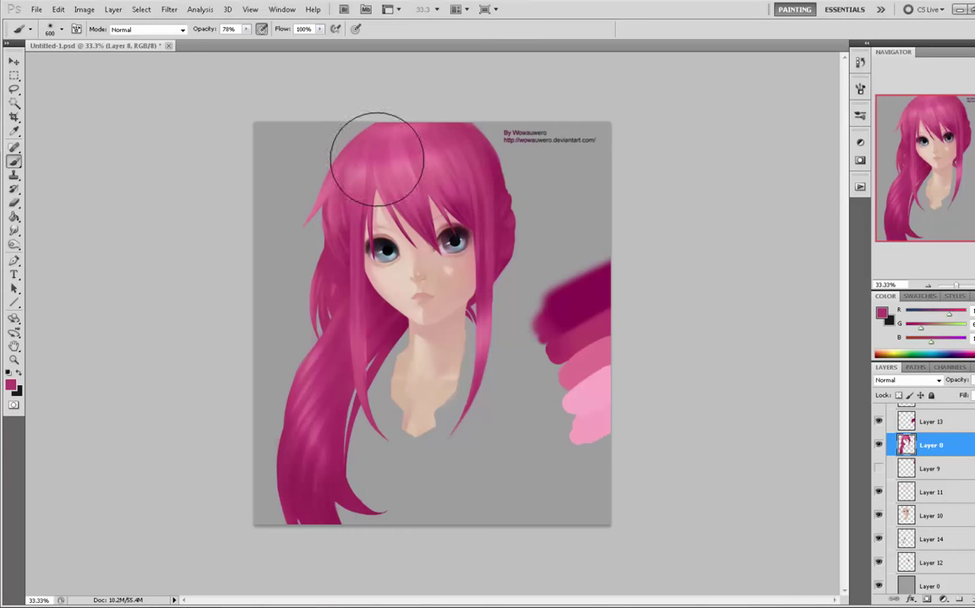
{"action": "key", "text": "bracketleft"}
{"action": "key", "text": "bracketleft"}
{"action": "key", "text": "bracketleft"}
{"action": "key", "text": "bracketleft"}
{"action": "key", "text": "bracketleft"}
{"action": "key", "text": "bracketleft"}
{"action": "key", "text": "bracketleft"}
{"action": "key", "text": "bracketleft"}
{"action": "key", "text": "bracketleft"}
{"action": "key", "text": "bracketleft"}
{"action": "key", "text": "bracketleft"}
{"action": "key", "text": "bracketleft"}
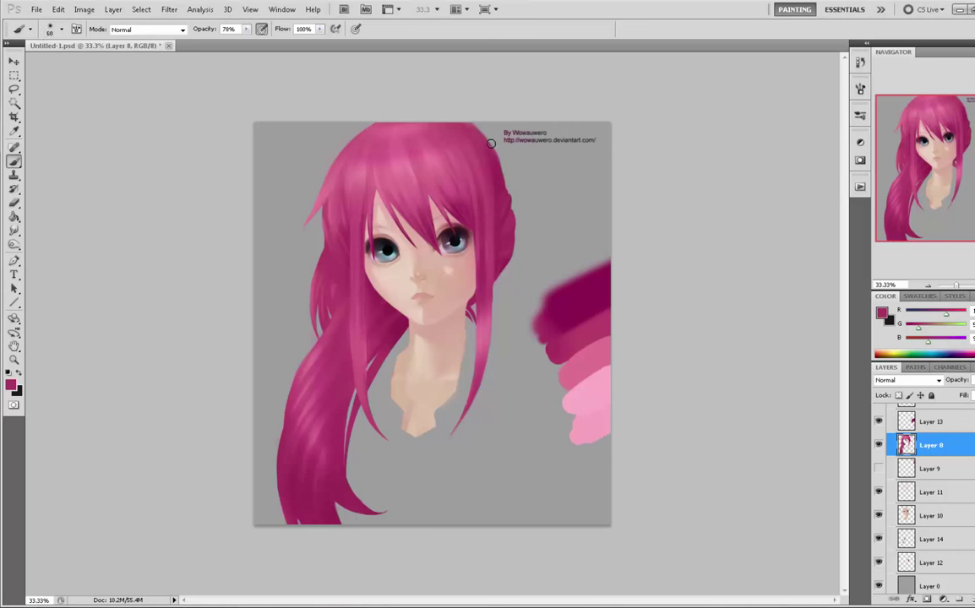
- Blend the crown's edge opposite the ponytail with pinks sampled from the crown and side hair, enlarging the brush to 700 px
{"action": "left_click", "coordinate": [458, 153], "text": "alt"}
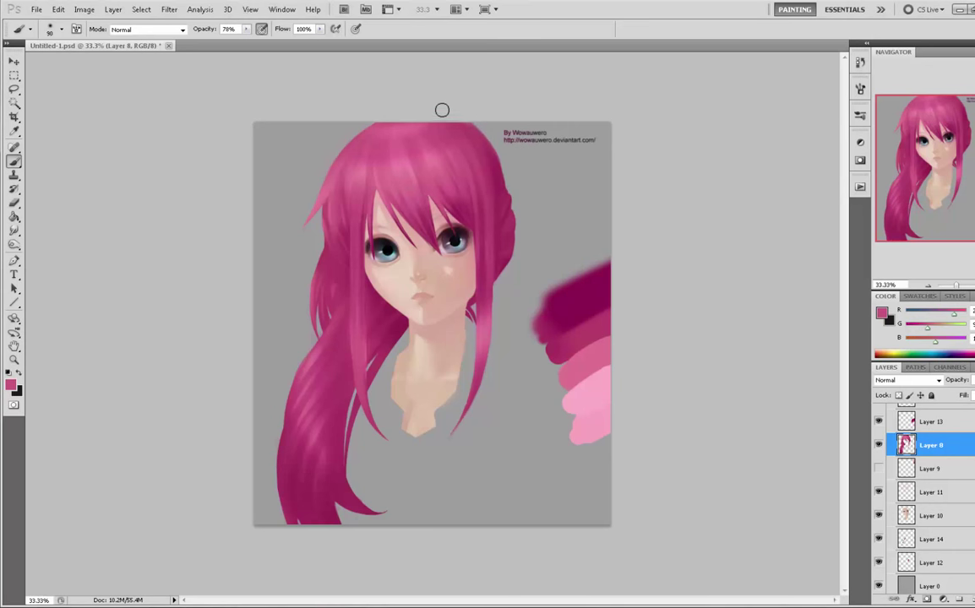
{"action": "key", "text": "bracketright"}
{"action": "key", "text": "bracketright"}
{"action": "key", "text": "bracketright"}
{"action": "key", "text": "bracketright"}
{"action": "key", "text": "bracketright"}
{"action": "key", "text": "bracketright"}
{"action": "left_click", "coordinate": [501, 182], "text": "alt"}
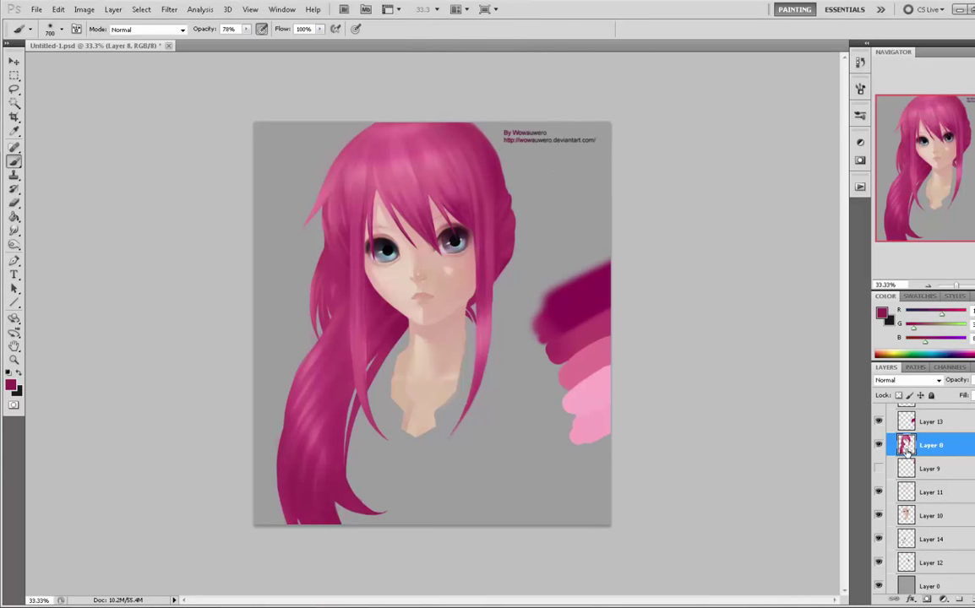
- Add a layer above Layer 8 and brush a sampled pink along the head's outer edge opposite the ponytail at 700 px
{"action": "left_click", "coordinate": [972, 602]}
{"action": "left_click", "coordinate": [465, 167], "text": "alt"}
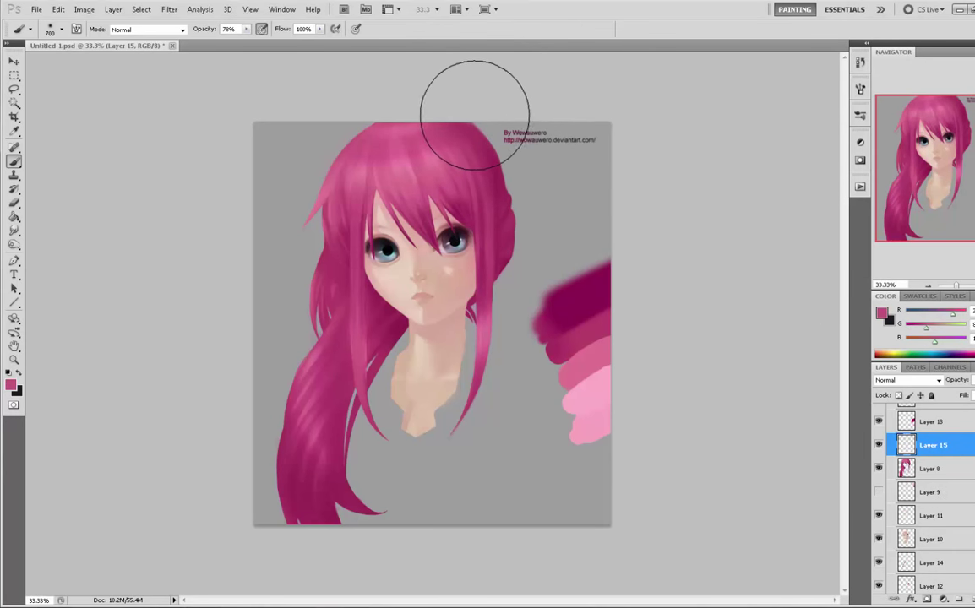
{"action": "left_click_drag", "start_coordinate": [514, 196], "coordinate": [469, 101]}
- Lighten the back hair and crown edge opposite the ponytail with the sampled pink, using 250 px and 125 px brushes
{"action": "key", "text": "bracketleft"}
{"action": "key", "text": "bracketleft"}
{"action": "key", "text": "bracketleft"}
{"action": "key", "text": "bracketleft"}
{"action": "key", "text": "bracketleft"}
{"action": "key", "text": "bracketleft"}
{"action": "key", "text": "bracketleft"}
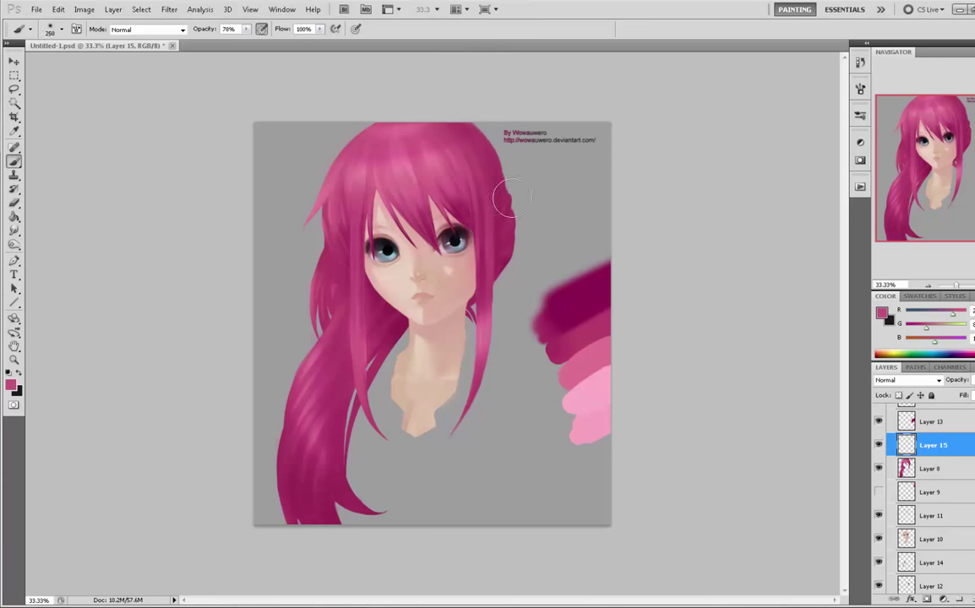
{"action": "left_click_drag", "start_coordinate": [514, 224], "coordinate": [510, 286]}
{"action": "left_click_drag", "start_coordinate": [522, 233], "coordinate": [513, 287]}
{"action": "key", "text": "bracketleft"}
{"action": "key", "text": "bracketleft"}
{"action": "left_click_drag", "start_coordinate": [474, 117], "coordinate": [514, 170]}
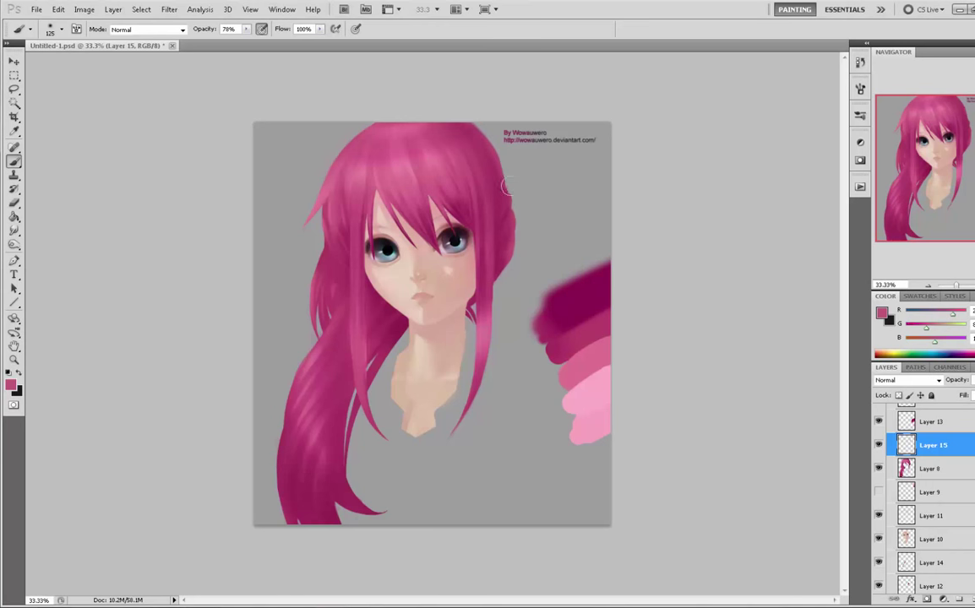
- Erase excess pink on the new layer with a soft 65 px eraser tip
{"action": "key", "text": "e"}
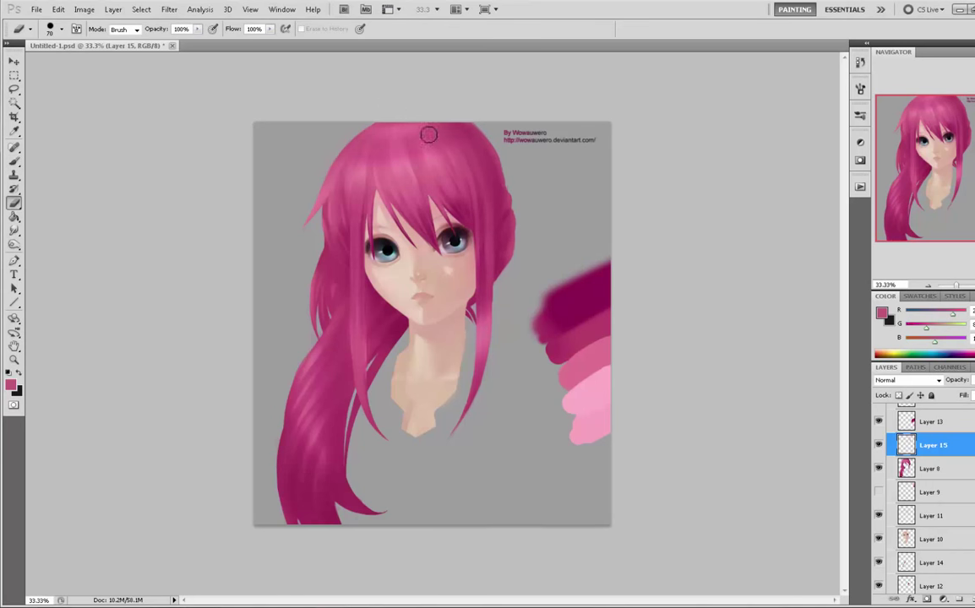
{"action": "key", "text": "bracketright"}
{"action": "key", "text": "bracketright"}
{"action": "key", "text": "bracketright"}
{"action": "key", "text": "bracketright"}
{"action": "right_click", "coordinate": [458, 154]}
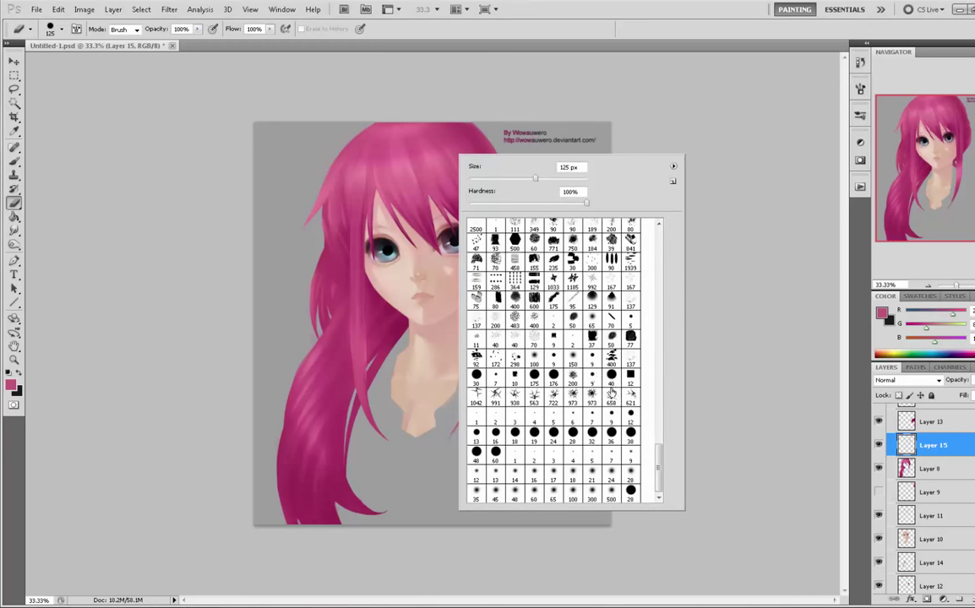
{"action": "left_click", "coordinate": [592, 320]}
{"action": "left_click", "coordinate": [741, 320]}
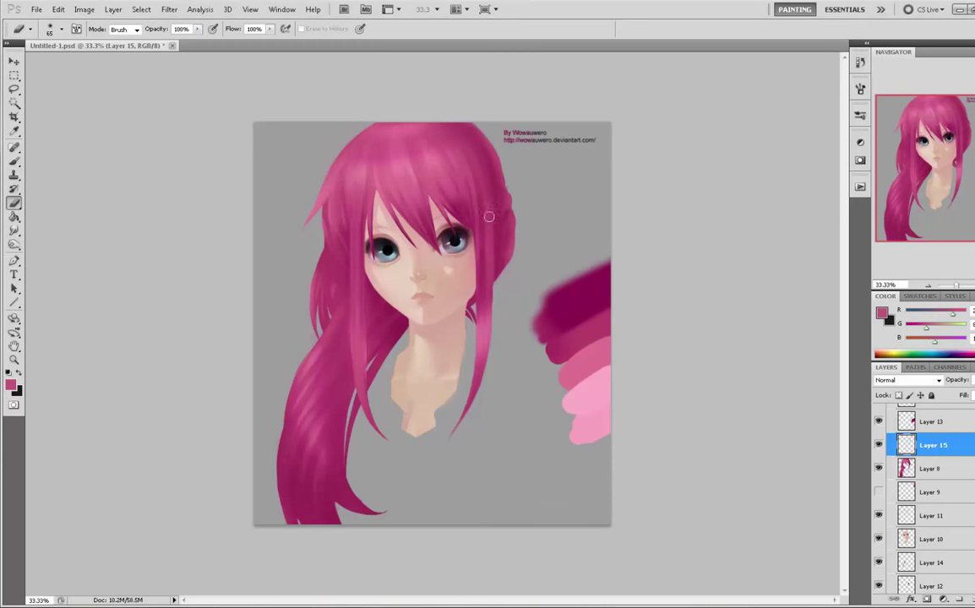
- Clear any selection and lasso around the pink colour swatches beside the portrait
{"action": "key", "text": "r"}
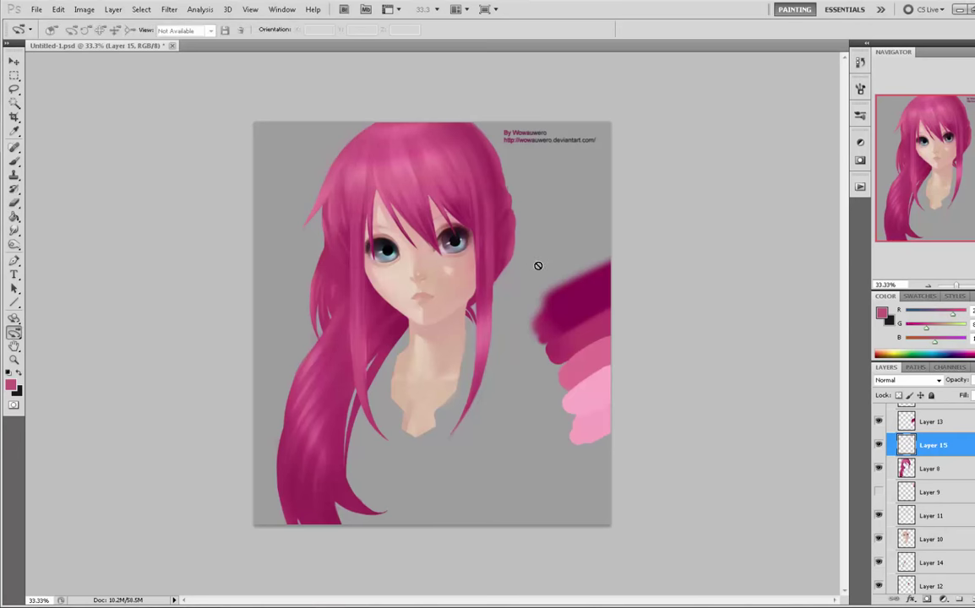
{"action": "key", "text": "m"}
{"action": "right_click", "coordinate": [559, 258]}
{"action": "left_click", "coordinate": [593, 266]}
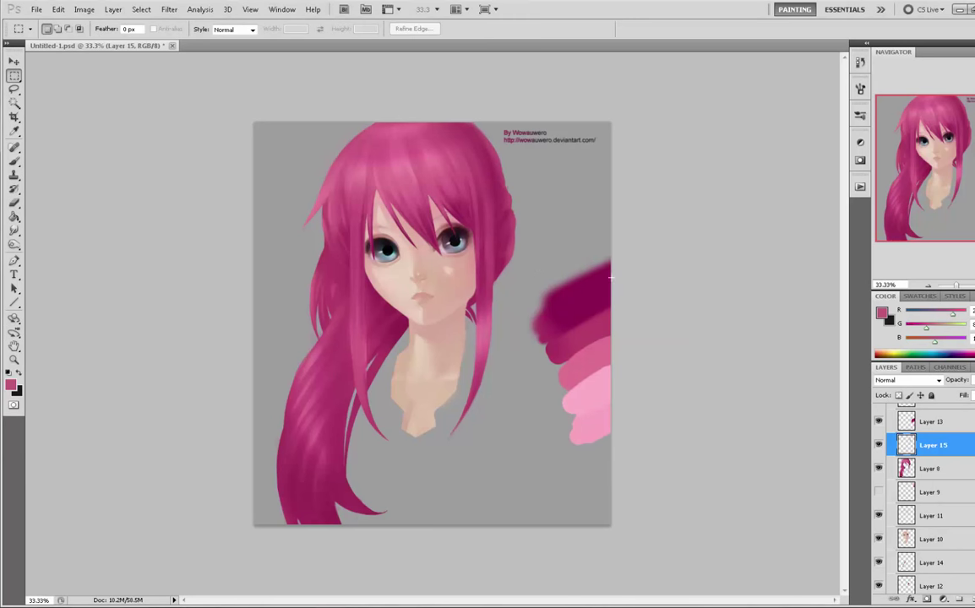
{"action": "key", "text": "l"}
{"action": "left_click_drag", "start_coordinate": [560, 491], "coordinate": [736, 207]}
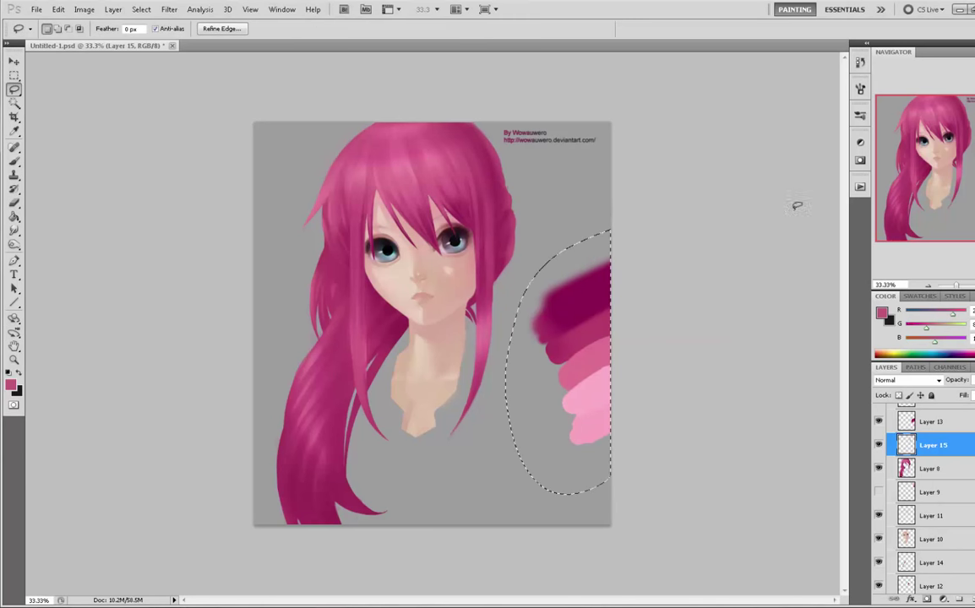
- Merge the swatch layer, the new shading layer and Layer 7 down into Layer 8
{"action": "left_click", "coordinate": [940, 423]}
{"action": "right_click", "coordinate": [941, 428]}
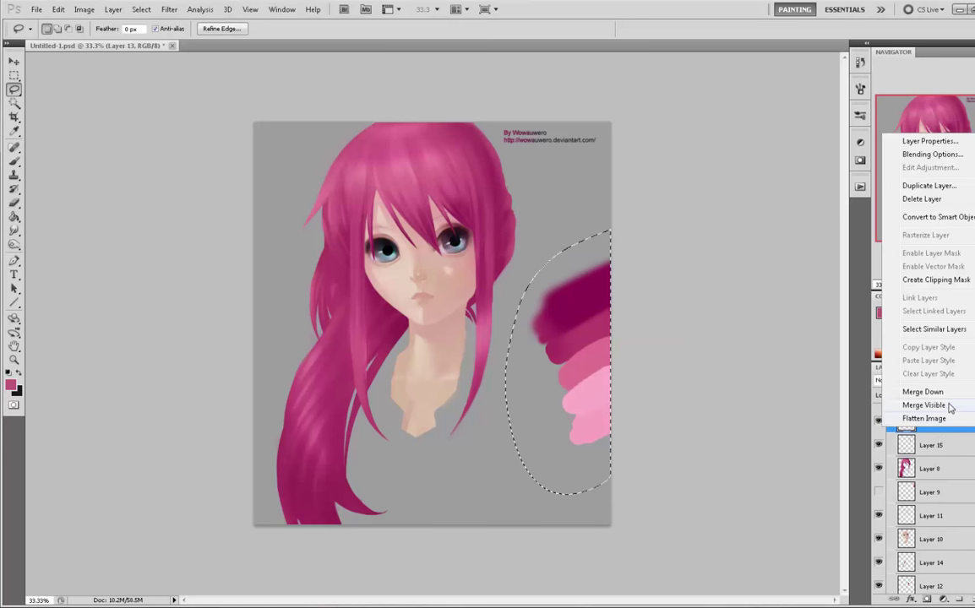
{"action": "left_click", "coordinate": [940, 393]}
{"action": "left_click", "coordinate": [880, 423]}
{"action": "left_click", "coordinate": [879, 421]}
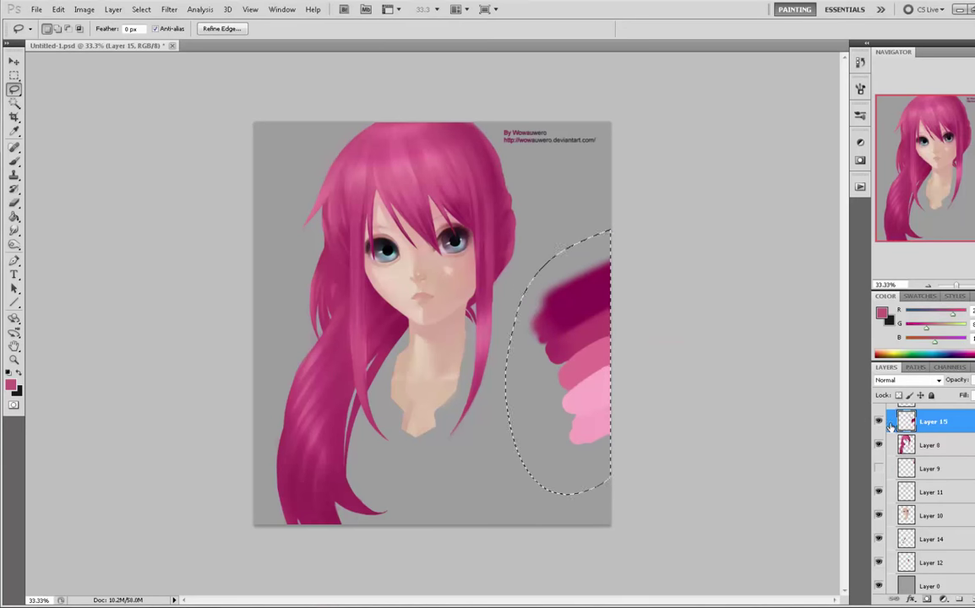
{"action": "right_click", "coordinate": [934, 423]}
{"action": "left_click", "coordinate": [832, 388]}
{"action": "scroll", "coordinate": [949, 473], "scroll_direction": "up", "scroll_amount": 2}
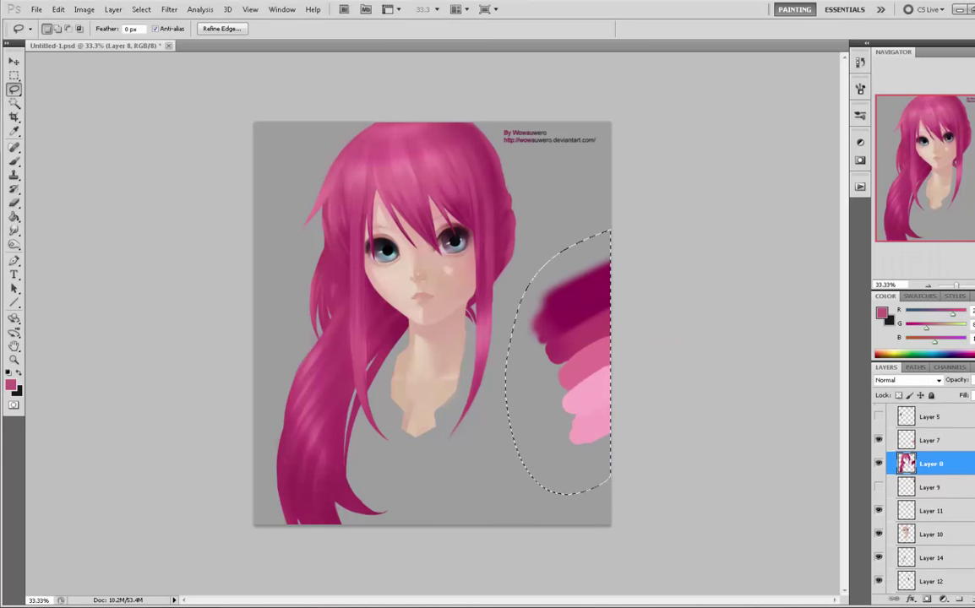
{"action": "right_click", "coordinate": [949, 455]}
{"action": "left_click", "coordinate": [962, 416]}
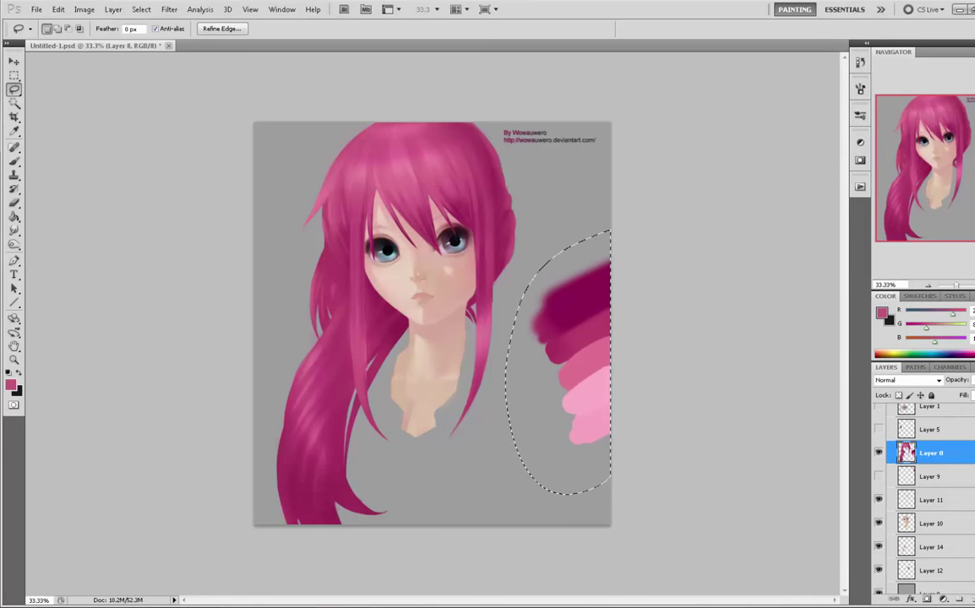
- Cut the selected swatches from the hair layer, paste them onto their own layer and hide it
{"action": "key", "text": "ctrl+x"}
{"action": "key", "text": "ctrl+v"}
{"action": "left_click", "coordinate": [879, 453]}
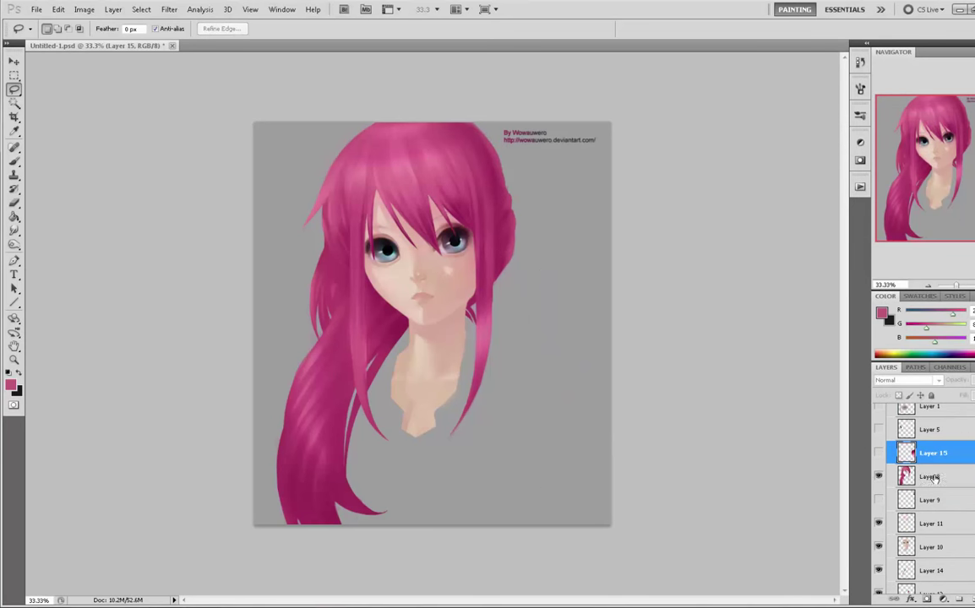
- Add a layer directly above Layer 8 and set its blend mode to Color
{"action": "left_click", "coordinate": [929, 476]}
{"action": "left_click", "coordinate": [973, 600]}
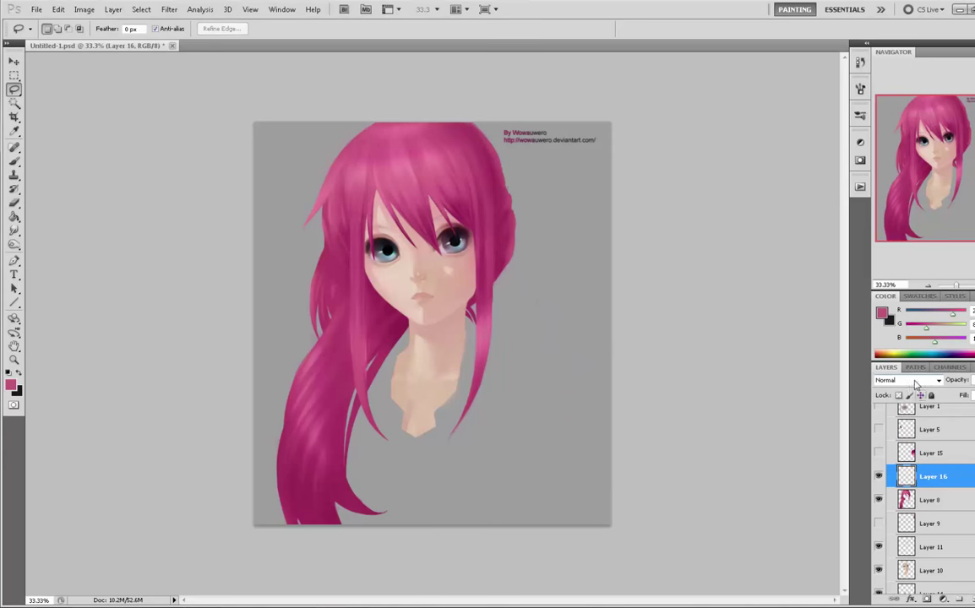
{"action": "left_click", "coordinate": [916, 381]}
{"action": "left_click", "coordinate": [902, 361]}
{"action": "left_click", "coordinate": [511, 339]}
{"action": "left_click", "coordinate": [521, 232]}
- Tint the lips with pink sampled from the fringe, using a 200 px brush
{"action": "key", "text": "b"}
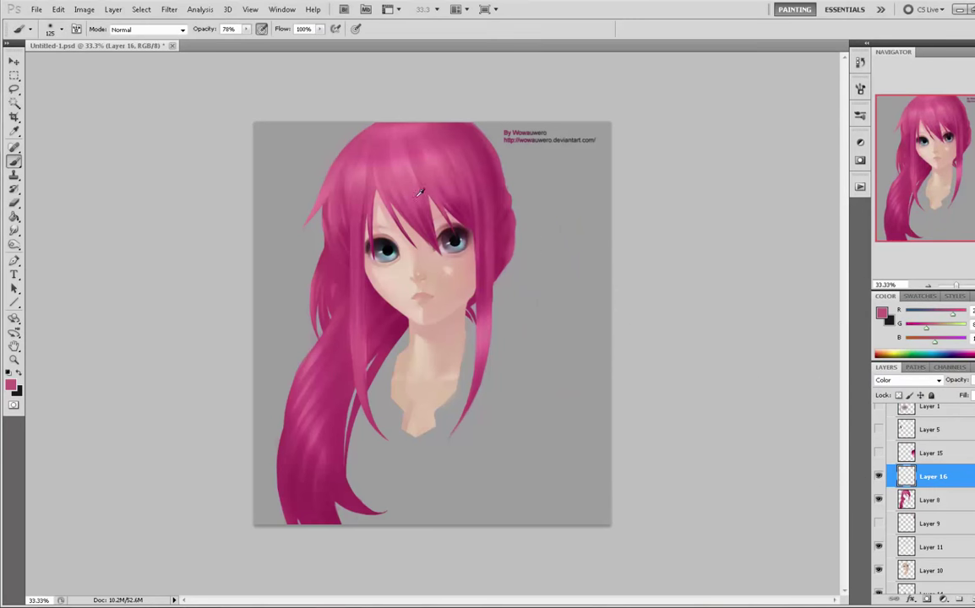
{"action": "left_click", "coordinate": [440, 185], "text": "alt"}
{"action": "key", "text": "bracketright"}
{"action": "key", "text": "bracketright"}
{"action": "key", "text": "bracketright"}
{"action": "left_click_drag", "start_coordinate": [426, 295], "coordinate": [418, 300]}
- Lightly tint the face with the sampled pink at 38% brush opacity, enlarging the brush to 500 px
{"action": "left_click", "coordinate": [245, 30]}
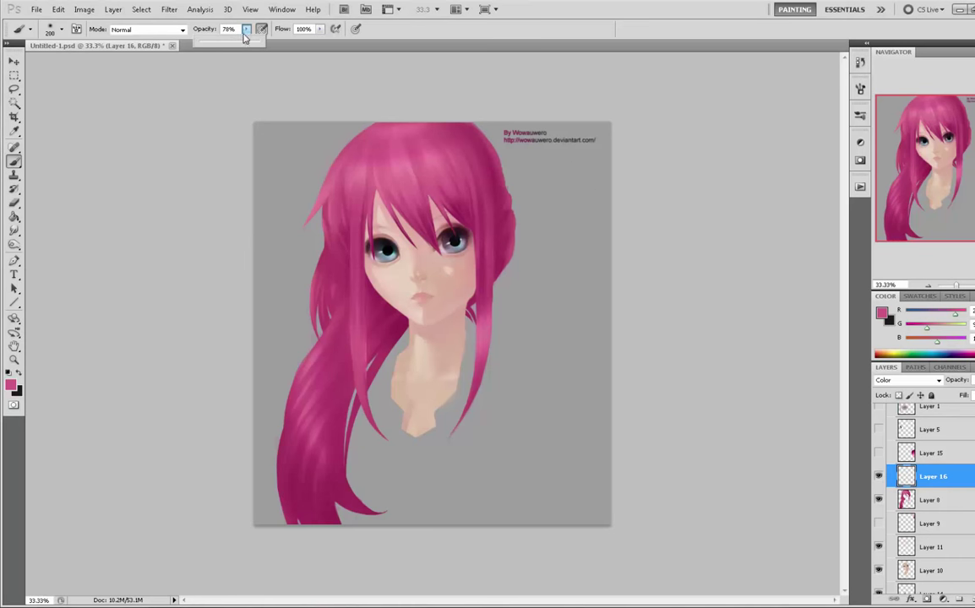
{"action": "left_click", "coordinate": [222, 41]}
{"action": "key", "text": "bracketright"}
{"action": "key", "text": "bracketright"}
{"action": "key", "text": "bracketright"}
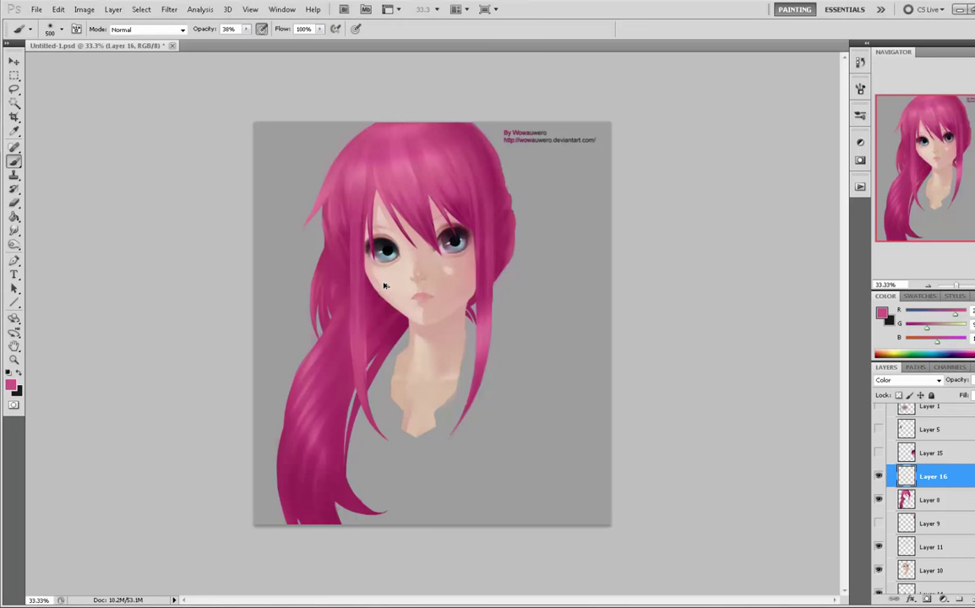
- Soften the face colouring on Layer 11 with a 65 px eraser at 36% opacity
{"action": "left_click", "coordinate": [929, 500]}
{"action": "key", "text": "e"}
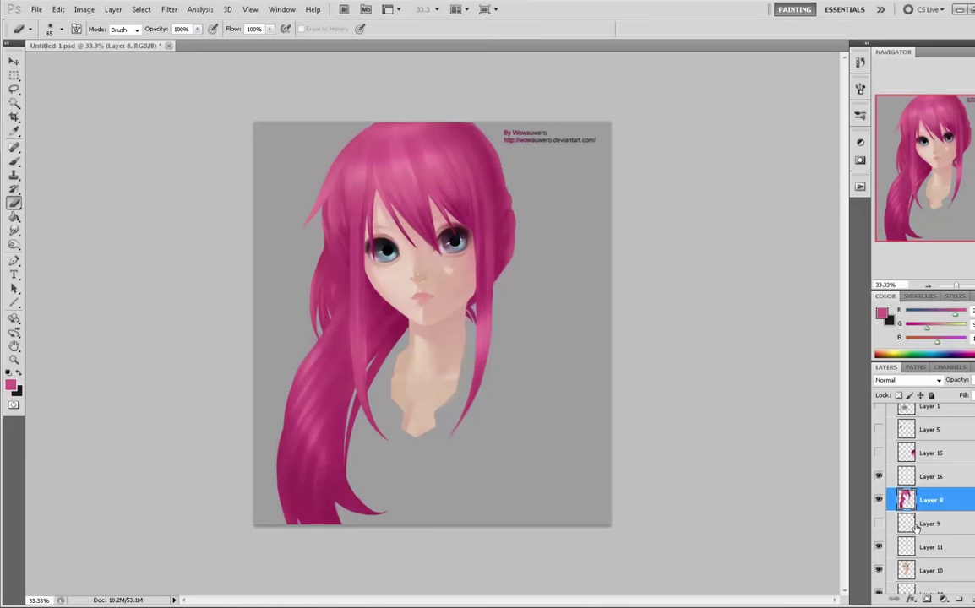
{"action": "left_click", "coordinate": [929, 546]}
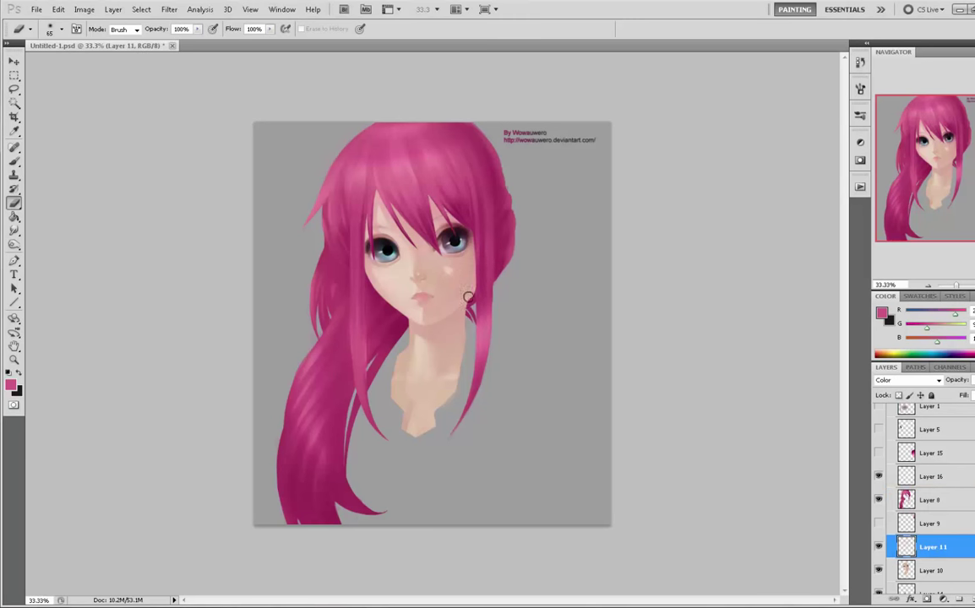
{"action": "left_click", "coordinate": [198, 30]}
{"action": "left_click", "coordinate": [159, 41]}
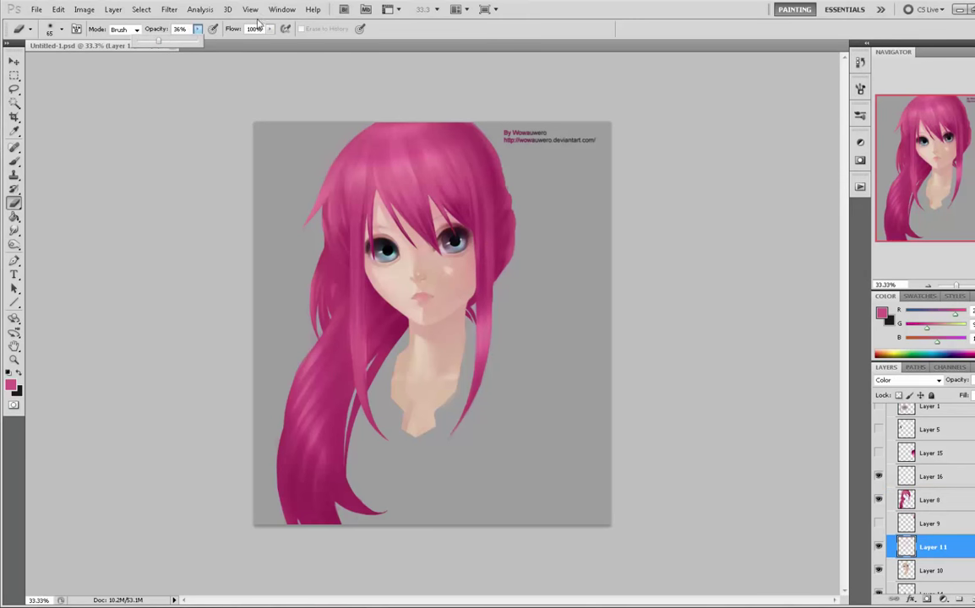
{"action": "left_click", "coordinate": [425, 253]}
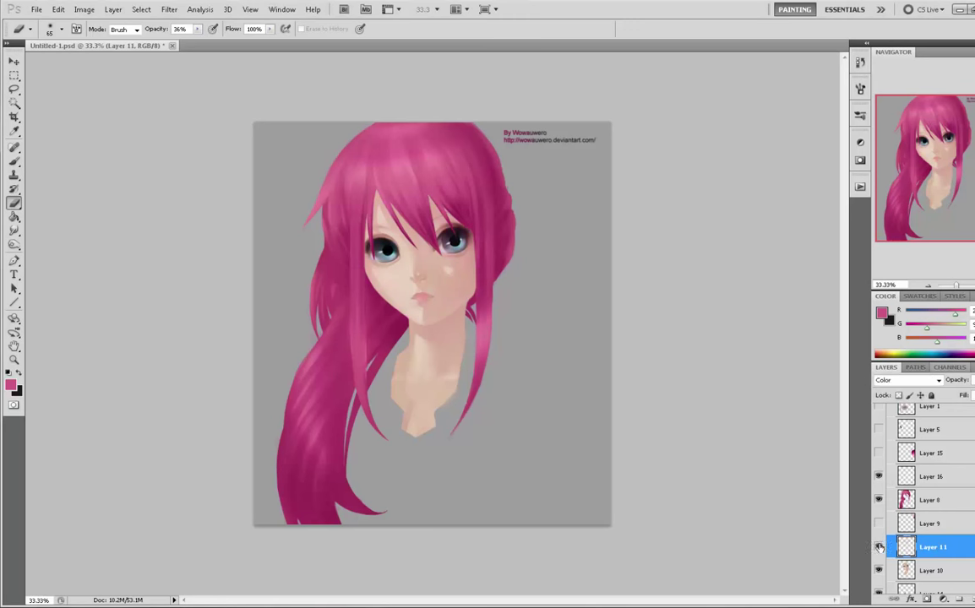
- Dab sampled pink on the cheek opposite the ponytail on Layer 11 with a 200 px brush
{"action": "left_click", "coordinate": [889, 482]}
{"action": "key", "text": "b"}
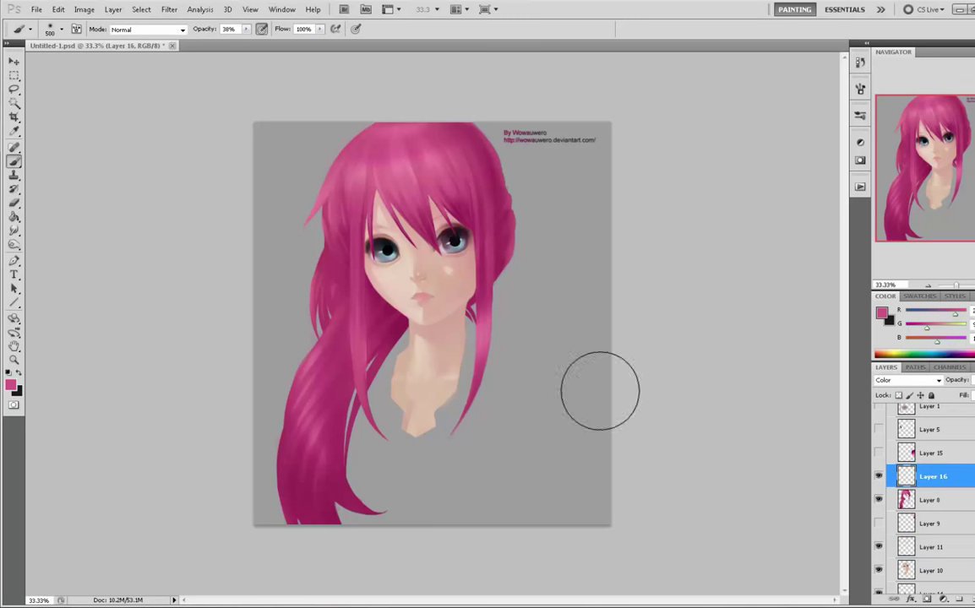
{"action": "left_click", "coordinate": [420, 275], "text": "ctrl"}
{"action": "key", "text": "bracketleft"}
{"action": "key", "text": "bracketleft"}
{"action": "key", "text": "bracketleft"}
{"action": "left_click", "coordinate": [462, 270]}
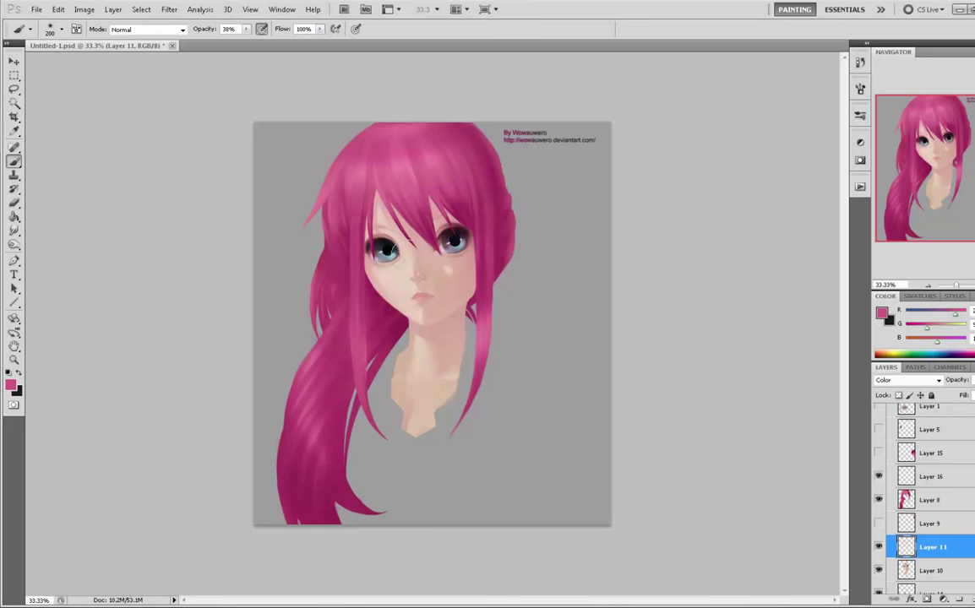
- Tint the forehead and eye area on Layer 11 with a large brush at 14% opacity
{"action": "key", "text": "bracketright"}
{"action": "left_click", "coordinate": [245, 30]}
{"action": "left_click_drag", "start_coordinate": [232, 44], "coordinate": [234, 44]}
{"action": "key", "text": "]"}
{"action": "key", "text": "]"}
{"action": "key", "text": "]"}
{"action": "key", "text": "]"}
{"action": "key", "text": "]"}
{"action": "key", "text": "]"}
{"action": "key", "text": "]"}
{"action": "key", "text": "]"}
{"action": "key", "text": "]"}
{"action": "key", "text": "]"}
{"action": "mouse_move", "coordinate": [394, 244]}
{"action": "left_mouse_down"}
{"action": "mouse_move", "coordinate": [403, 276]}
{"action": "mouse_move", "coordinate": [405, 208]}
{"action": "left_mouse_up"}
- Tint the skin around the nose and mouth with a 300 px brush and sample a lighter pink from the fringe
{"action": "key", "text": "["}
{"action": "key", "text": "["}
{"action": "key", "text": "["}
{"action": "key", "text": "["}
{"action": "left_click_drag", "start_coordinate": [420, 290], "coordinate": [400, 274]}
{"action": "left_click", "coordinate": [435, 181], "text": "alt"}
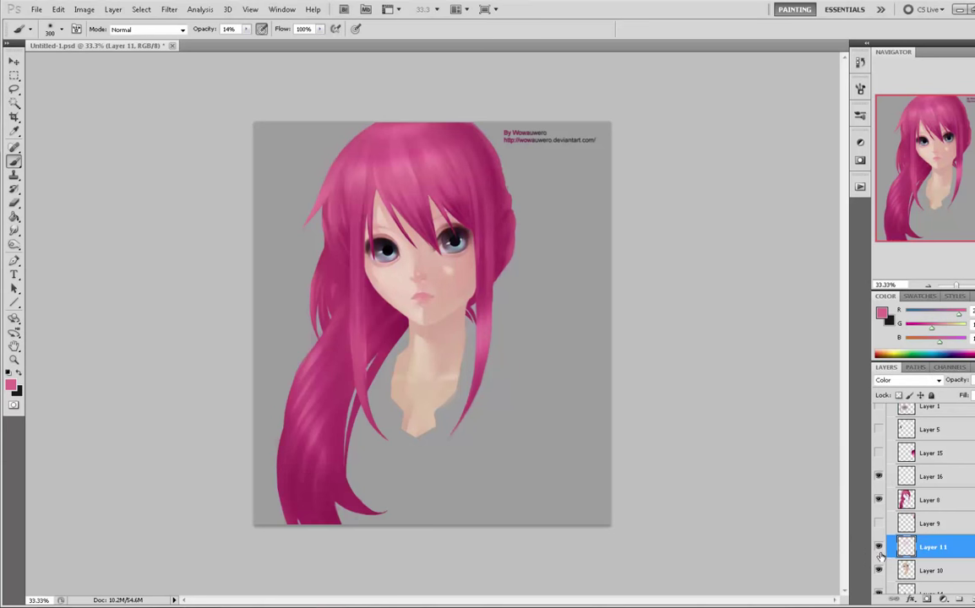
- Erase the pink tint from the eyes with a 90 px eraser at 36% opacity and hide the hair layer
{"action": "key", "text": "e"}
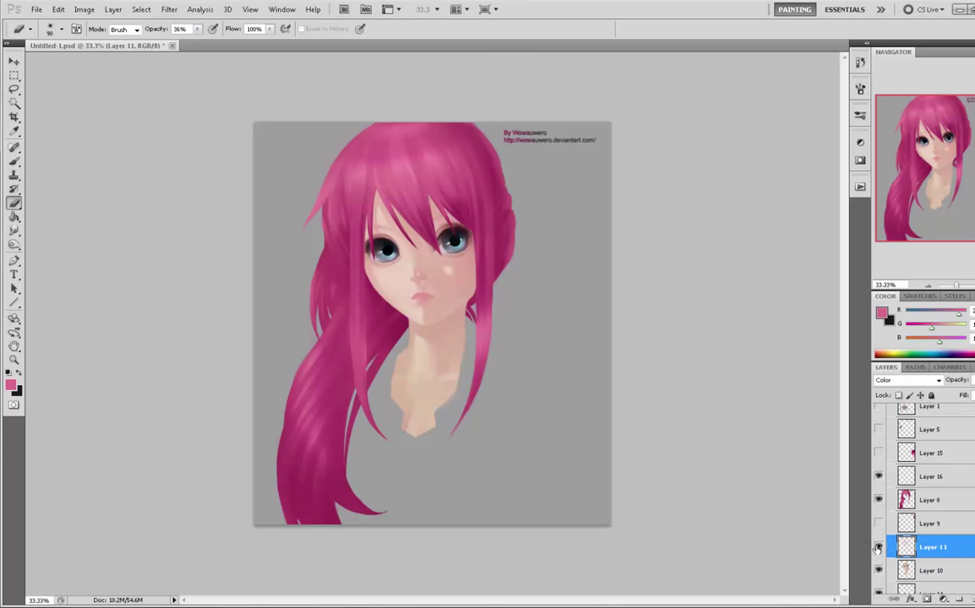
{"action": "left_click", "coordinate": [879, 501]}
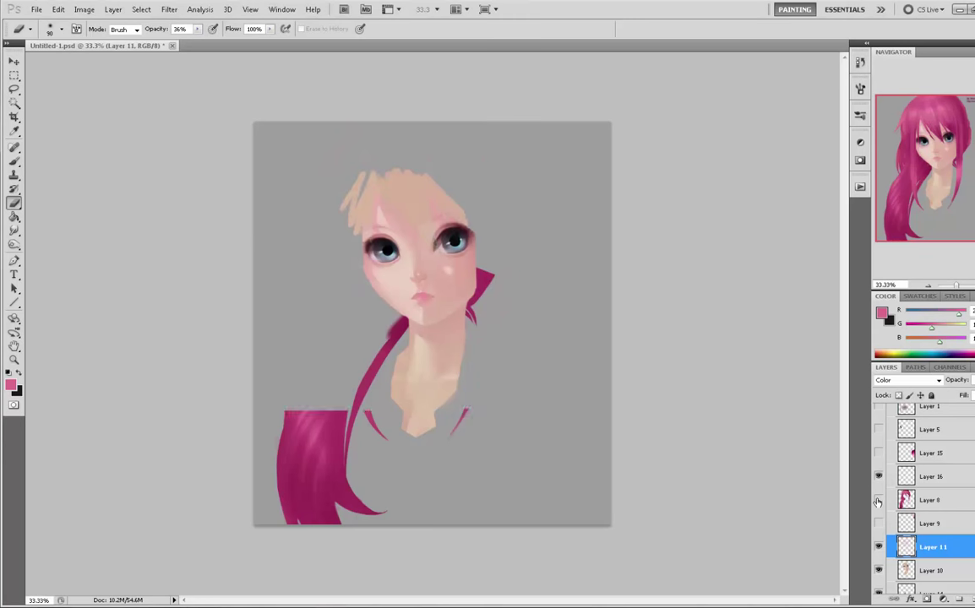
- Turn the hair layer back on, make Layer 8 active and sample a pale skin pink as the brush colour
{"action": "left_click", "coordinate": [878, 501]}
{"action": "left_click", "coordinate": [878, 501]}
{"action": "left_click", "coordinate": [878, 501]}
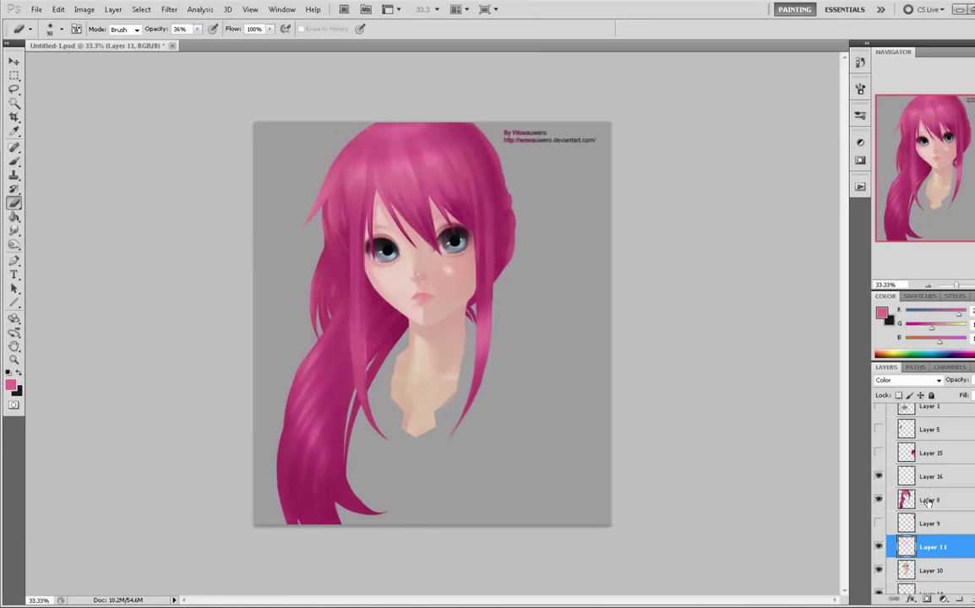
{"action": "left_click", "coordinate": [931, 500]}
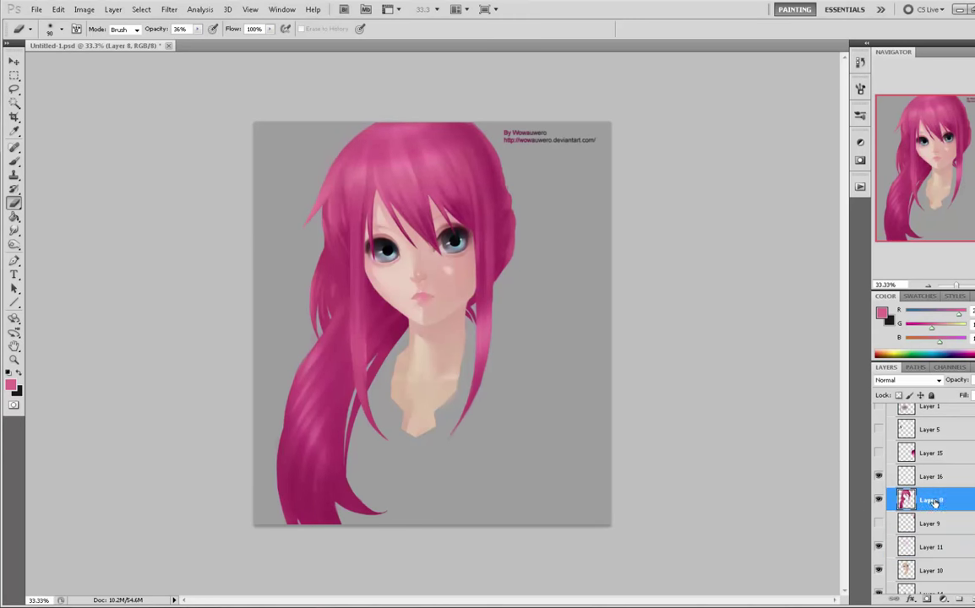
{"action": "key", "text": "b"}
{"action": "left_click", "coordinate": [369, 241], "text": "alt"}
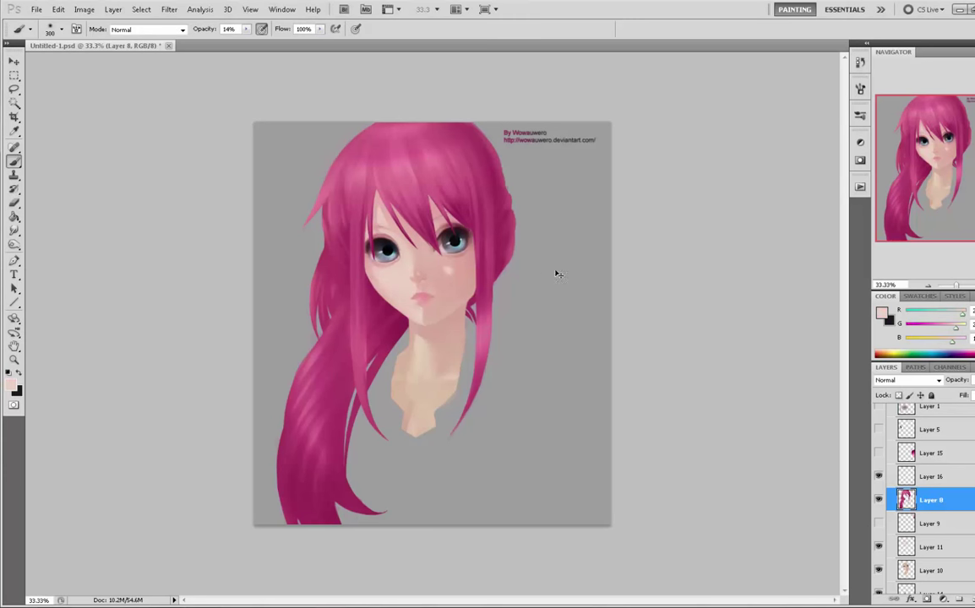
- Add a new layer directly above the hair on Layer 8, set its blend mode to Soft Light and clear the selection
{"action": "key", "text": "ctrl+a"}
{"action": "key", "text": "v"}
{"action": "key", "text": "Up"}
{"action": "key", "text": "Down"}
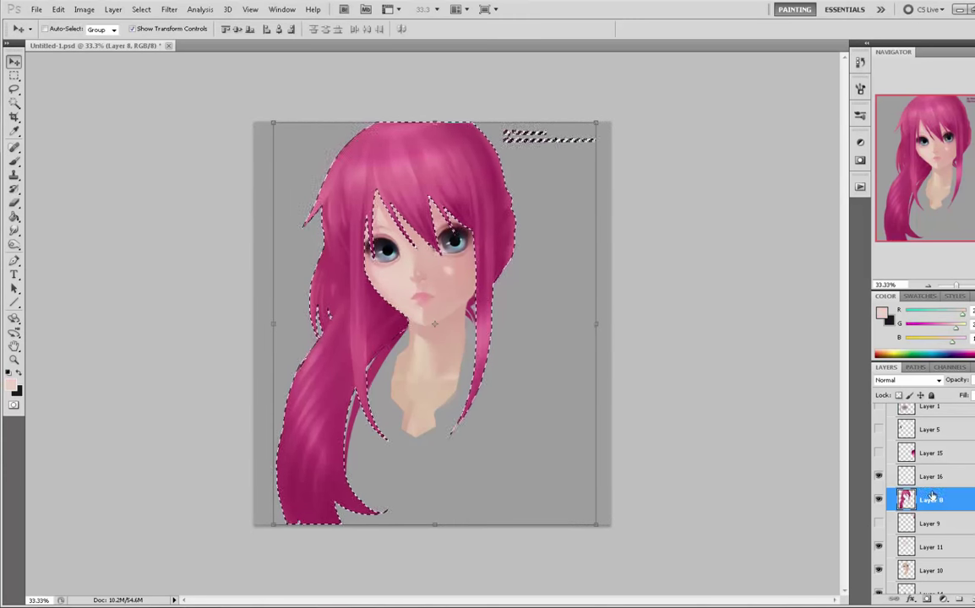
{"action": "left_click", "coordinate": [972, 599]}
{"action": "left_click", "coordinate": [919, 381]}
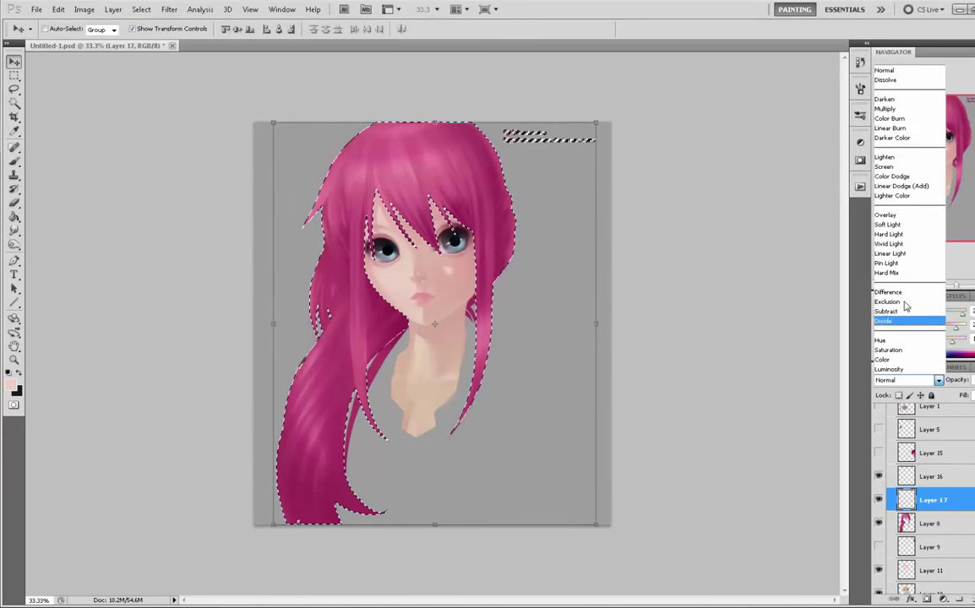
{"action": "left_click", "coordinate": [909, 225]}
{"action": "key", "text": "ctrl+d"}
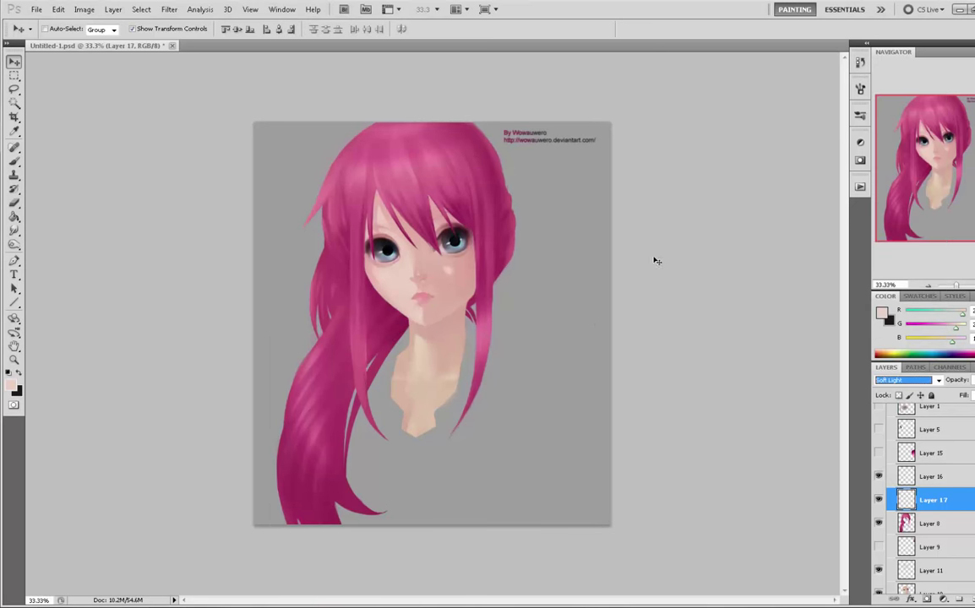
- Lighten the crown of the hair on the Soft Light layer with 300 to 700 px brushes at 14% opacity
{"action": "key", "text": "b"}
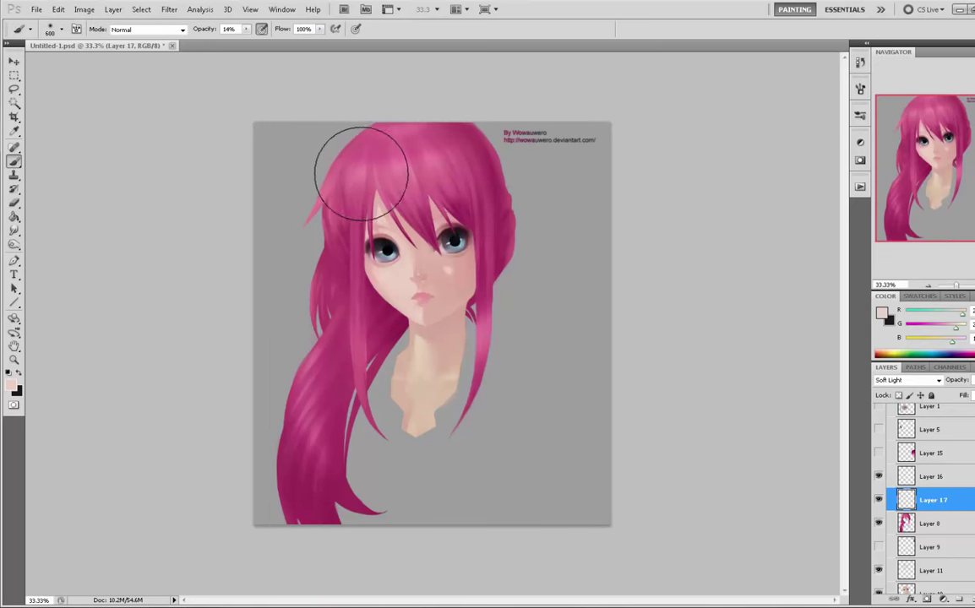
{"action": "key", "text": "bracketleft"}
{"action": "key", "text": "bracketleft"}
{"action": "key", "text": "bracketleft"}
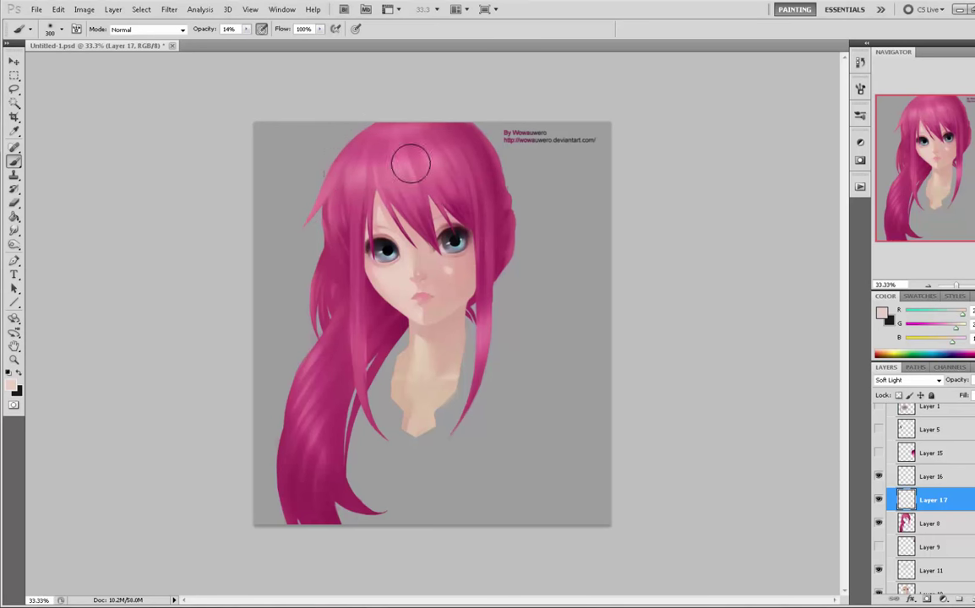
{"action": "key", "text": "bracketright"}
{"action": "key", "text": "bracketright"}
{"action": "key", "text": "bracketright"}
{"action": "key", "text": "bracketright"}
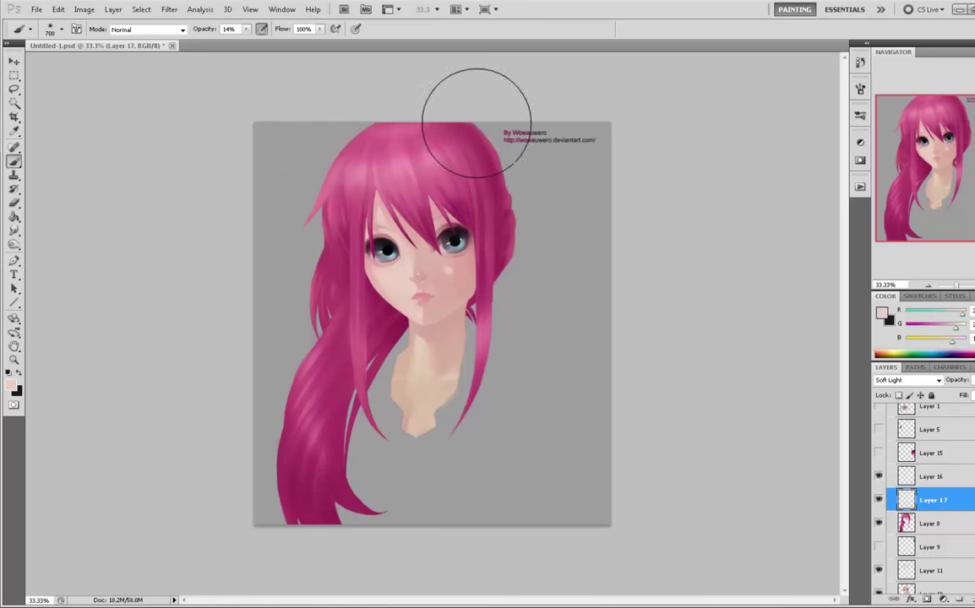
{"action": "key", "text": "bracketleft"}
{"action": "key", "text": "bracketleft"}
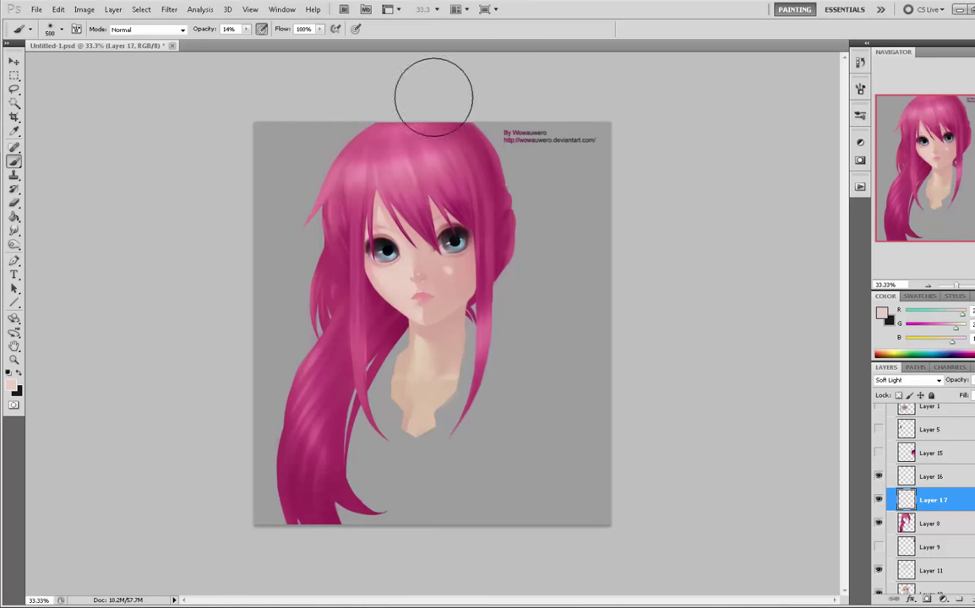
{"action": "key", "text": "bracketright"}
{"action": "key", "text": "bracketright"}
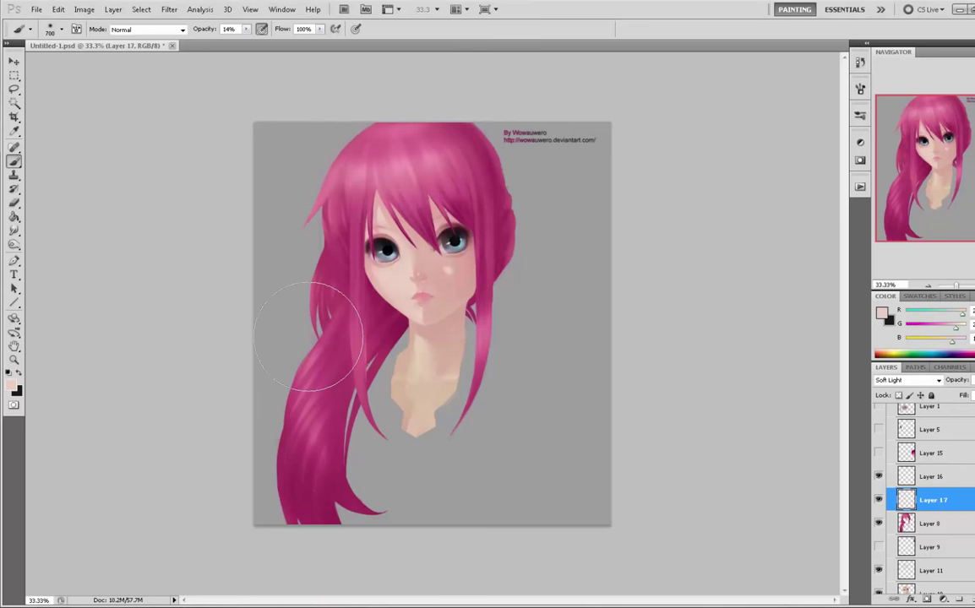
- Brush soft pale light over the ponytail and side strands on Layer 17, varying the brush between 250 and 800 px
{"action": "key", "text": "bracketleft"}
{"action": "key", "text": "bracketleft"}
{"action": "key", "text": "bracketleft"}
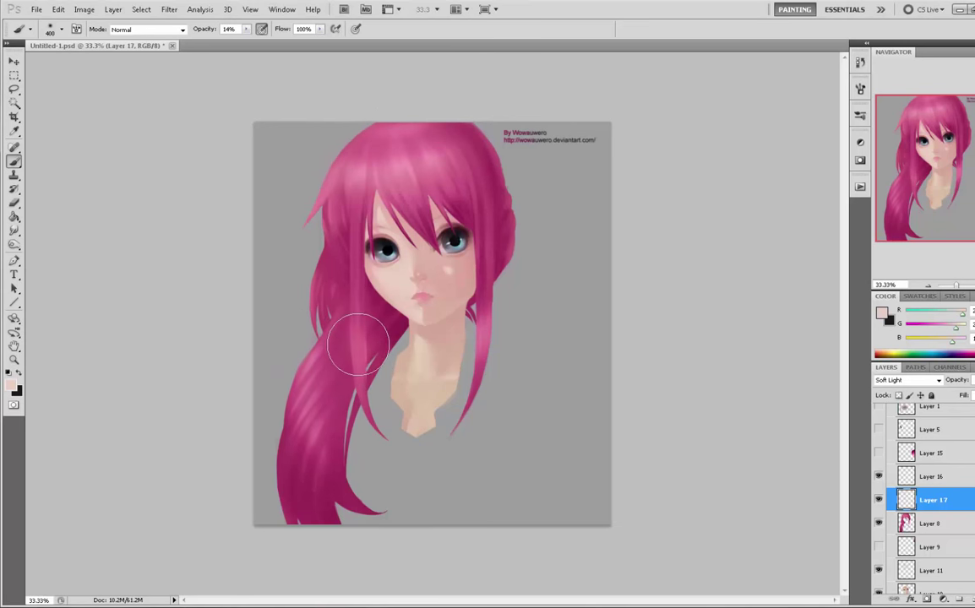
{"action": "key", "text": "bracketleft"}
{"action": "key", "text": "bracketleft"}
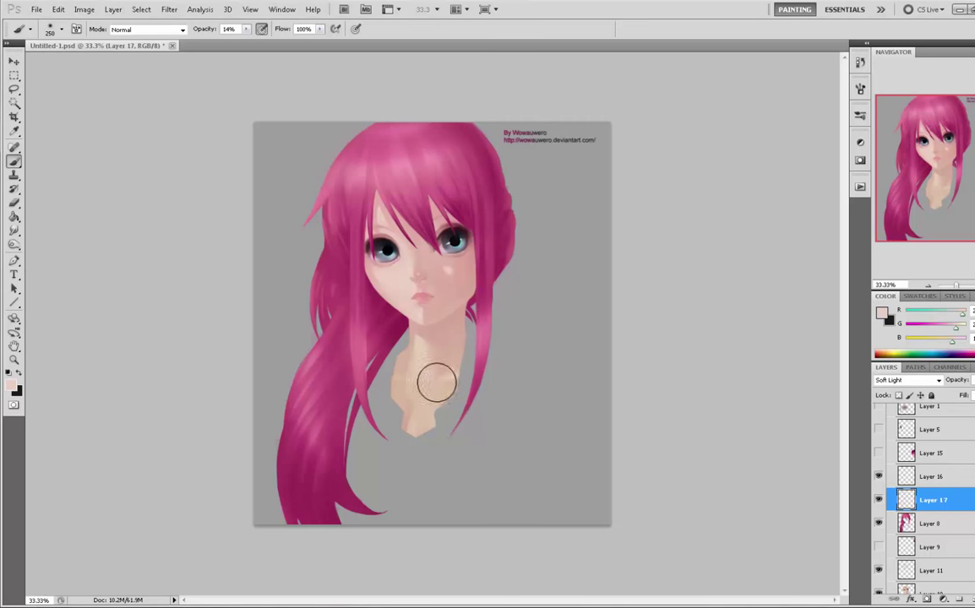
{"action": "key", "text": "bracketright"}
{"action": "key", "text": "bracketright"}
{"action": "key", "text": "bracketright"}
{"action": "key", "text": "bracketright"}
{"action": "key", "text": "bracketright"}
{"action": "key", "text": "bracketright"}
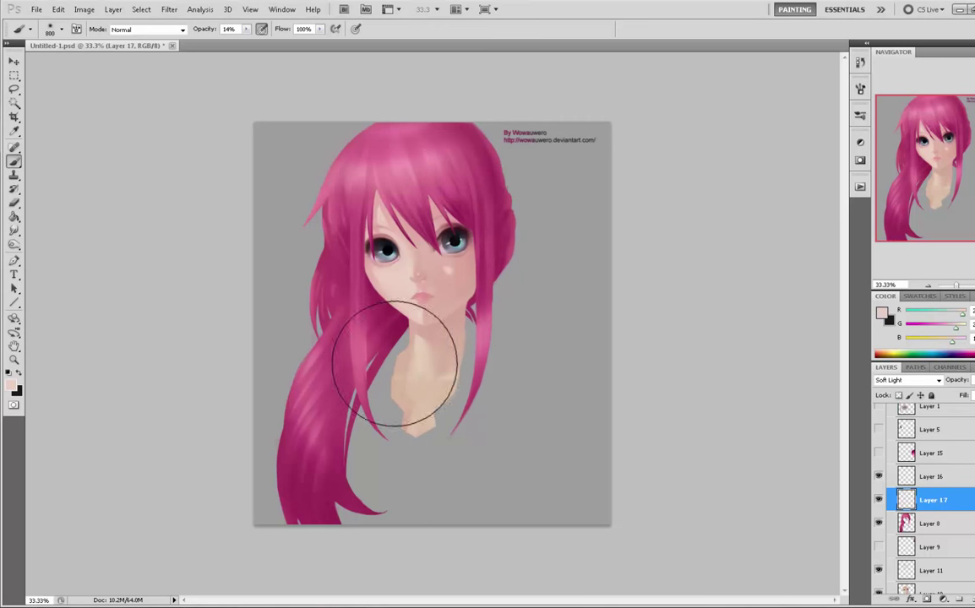
- Build up highlights on the top of the head on Layer 17 with 300, 125 and 250 px brushes
{"action": "key", "text": "bracketleft"}
{"action": "key", "text": "bracketleft"}
{"action": "key", "text": "bracketleft"}
{"action": "key", "text": "bracketleft"}
{"action": "key", "text": "bracketleft"}
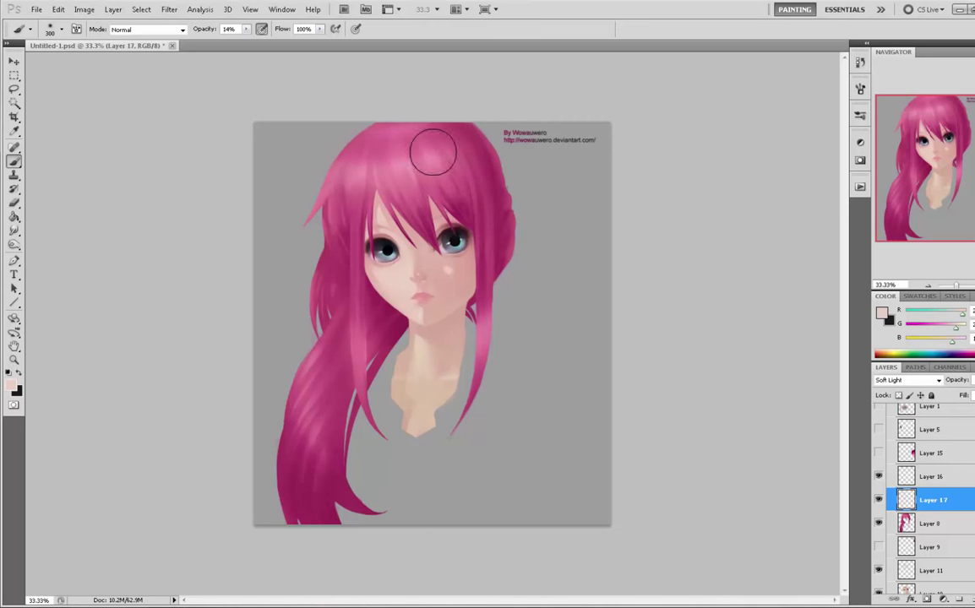
{"action": "key", "text": "bracketleft"}
{"action": "key", "text": "bracketleft"}
{"action": "key", "text": "bracketleft"}
{"action": "key", "text": "bracketleft"}
{"action": "key", "text": "bracketleft"}
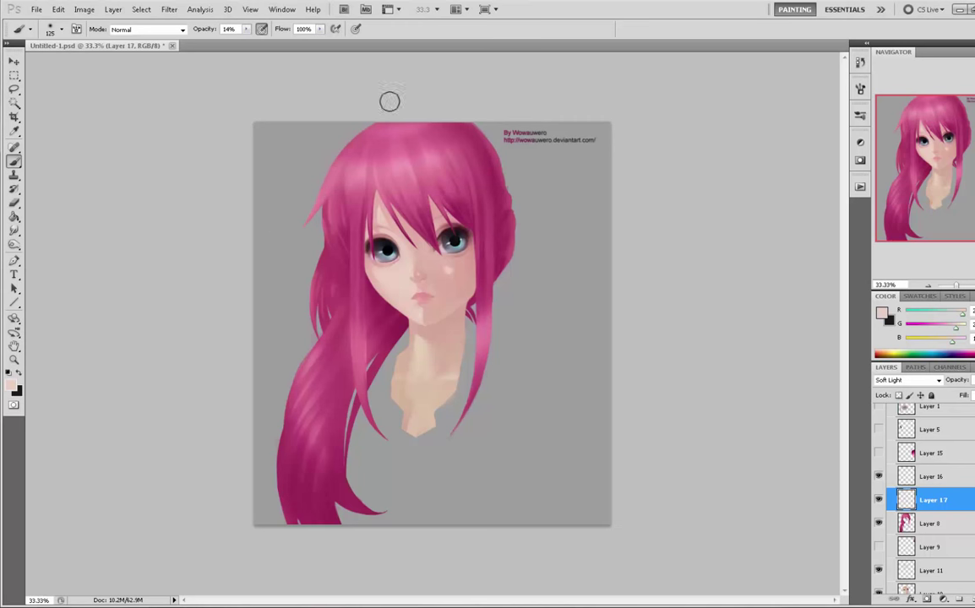
{"action": "key", "text": "bracketright"}
{"action": "key", "text": "bracketright"}
{"action": "key", "text": "bracketright"}
{"action": "key", "text": "bracketright"}
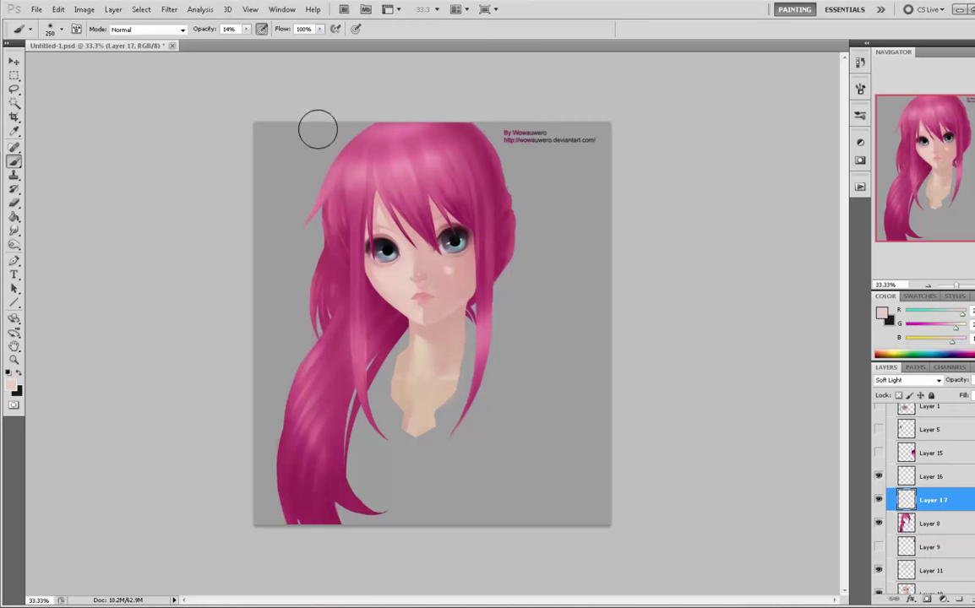
- Brighten the side hair and fringe with a brush of up to 500 px and sample a dark magenta from the fringe
{"action": "key", "text": "bracketleft"}
{"action": "key", "text": "bracketleft"}
{"action": "key", "text": "bracketleft"}
{"action": "key", "text": "bracketleft"}
{"action": "key", "text": "bracketright"}
{"action": "key", "text": "bracketright"}
{"action": "key", "text": "bracketright"}
{"action": "key", "text": "bracketright"}
{"action": "key", "text": "bracketright"}
{"action": "key", "text": "bracketright"}
{"action": "key", "text": "bracketright"}
{"action": "mouse_move", "coordinate": [485, 197]}
{"action": "left_mouse_down"}
{"action": "mouse_move", "coordinate": [463, 178]}
{"action": "mouse_move", "coordinate": [447, 179]}
{"action": "mouse_move", "coordinate": [421, 231]}
{"action": "mouse_move", "coordinate": [445, 230]}
{"action": "mouse_move", "coordinate": [467, 210]}
{"action": "mouse_move", "coordinate": [426, 224]}
{"action": "left_mouse_up"}
{"action": "left_click", "coordinate": [427, 227], "text": "alt"}
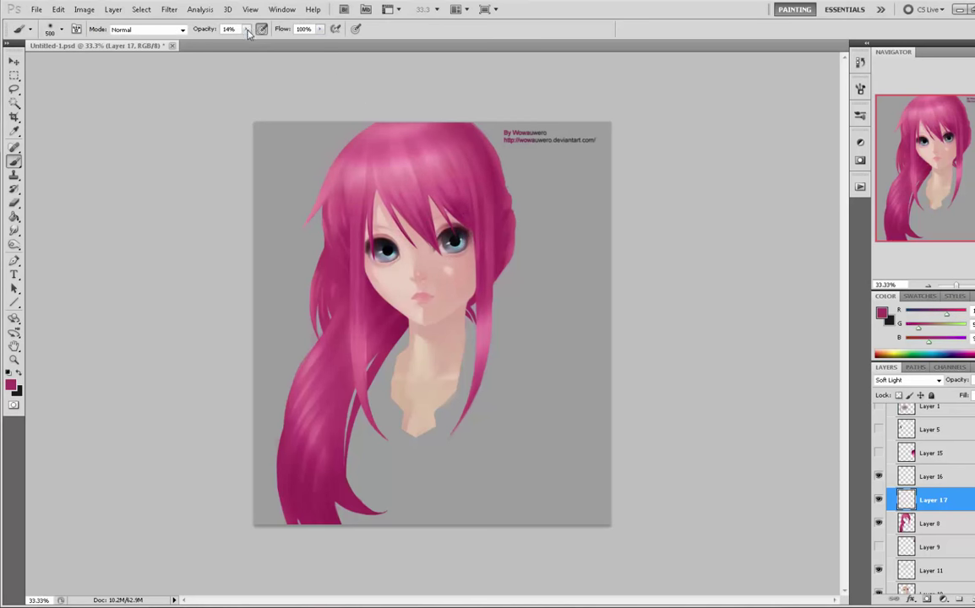
- Set the brush opacity to 65%, try sampled pink strokes over the fringe with a 400 px brush and undo the last stroke
{"action": "left_click", "coordinate": [246, 29]}
{"action": "left_click_drag", "start_coordinate": [252, 40], "coordinate": [278, 40]}
{"action": "left_click", "coordinate": [434, 204]}
{"action": "key", "text": "["}
{"action": "mouse_move", "coordinate": [450, 225]}
{"action": "left_mouse_down"}
{"action": "mouse_move", "coordinate": [451, 207]}
{"action": "mouse_move", "coordinate": [440, 218]}
{"action": "left_mouse_up"}
{"action": "left_click", "coordinate": [414, 200], "text": "alt"}
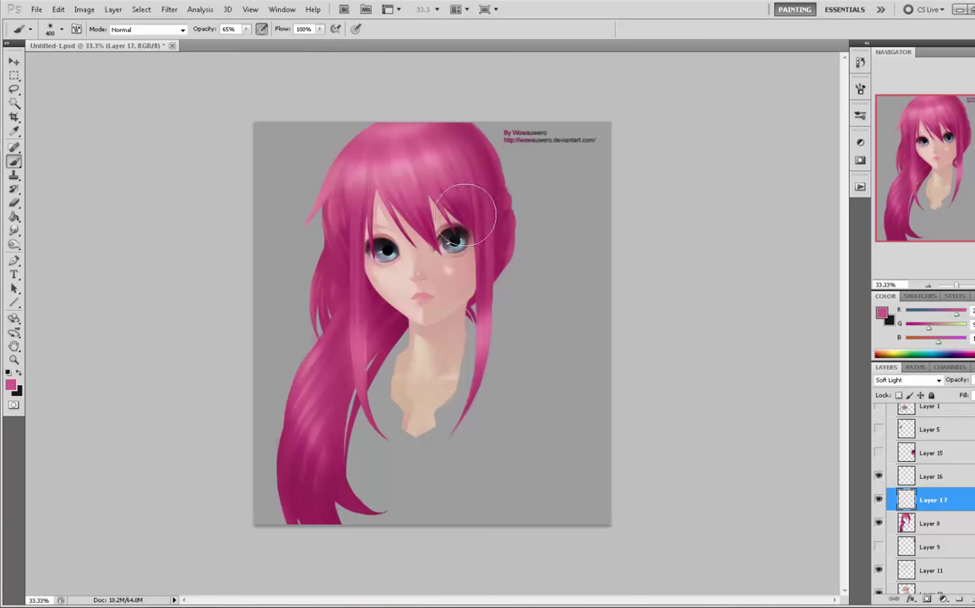
{"action": "key", "text": "ctrl+z"}
{"action": "left_click", "coordinate": [922, 526]}
{"action": "key", "text": "alt+bracketright"}
{"action": "key", "text": "alt+bracketleft"}
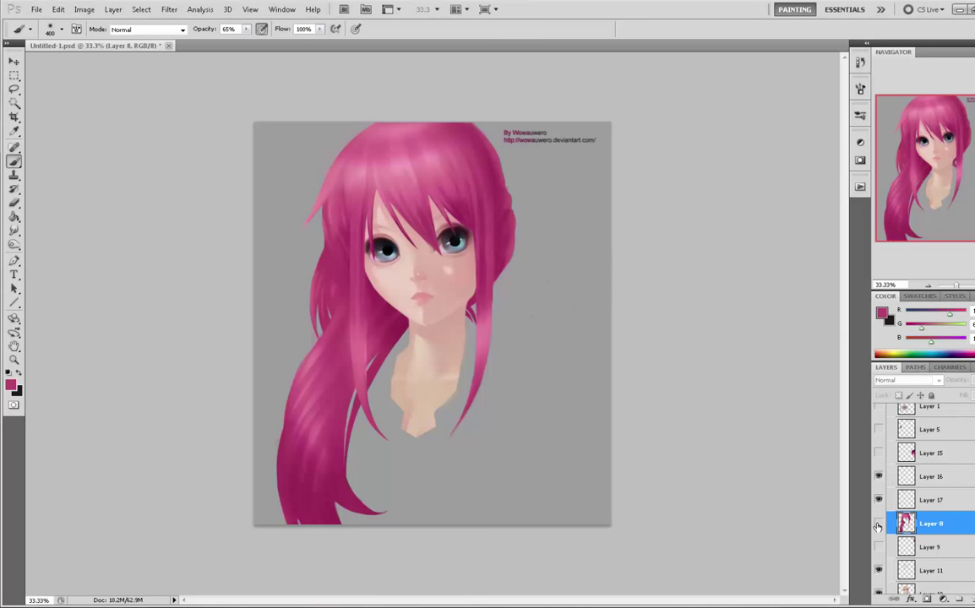
{"action": "left_click", "coordinate": [933, 571]}
{"action": "left_click", "coordinate": [974, 396]}
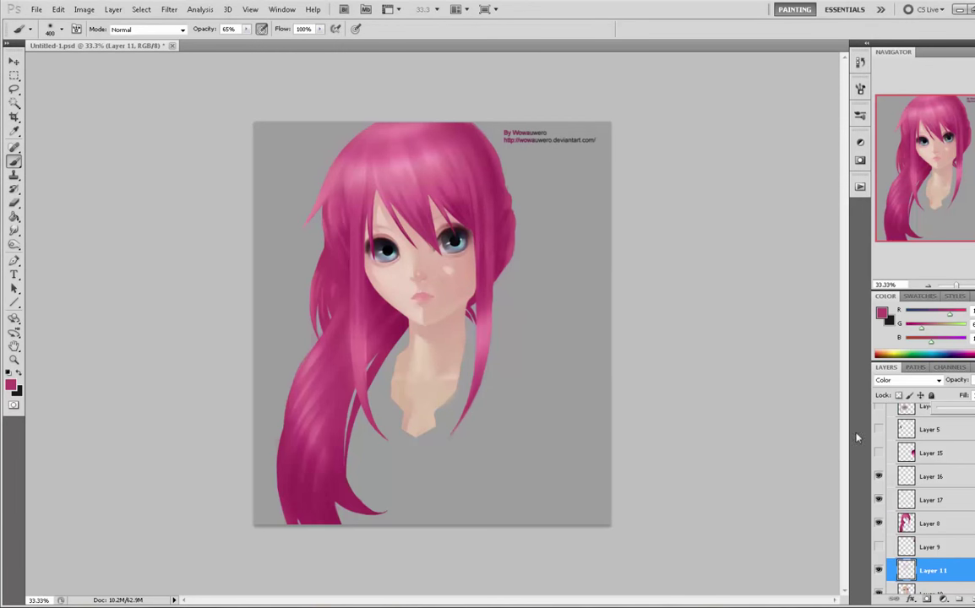
{"action": "key", "text": "m"}
{"action": "right_click", "coordinate": [446, 243]}
{"action": "left_click", "coordinate": [470, 251]}
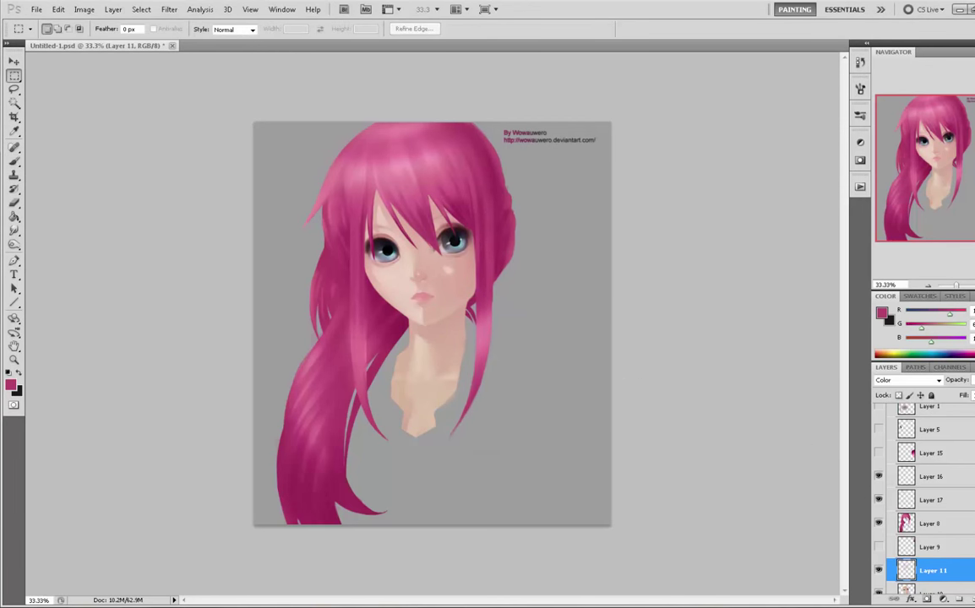
- Add a new layer directly above Layer 10 and pick a light blue foreground colour
{"action": "scroll", "coordinate": [938, 507], "scroll_direction": "down", "scroll_amount": 3}
{"action": "left_click", "coordinate": [951, 532]}
{"action": "key", "text": "b"}
{"action": "key", "text": "ctrl+shift+alt+n"}
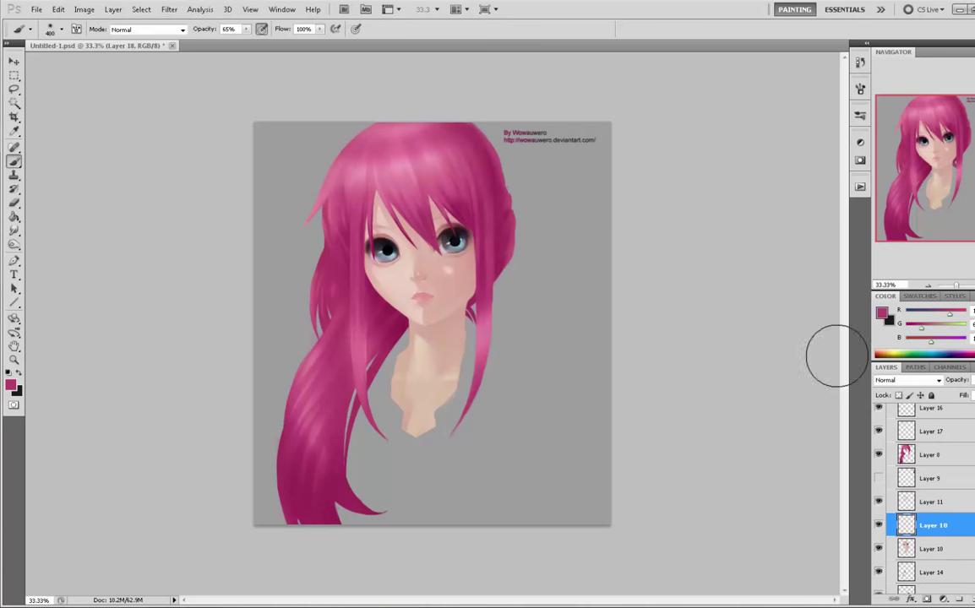
{"action": "left_click", "coordinate": [882, 313]}
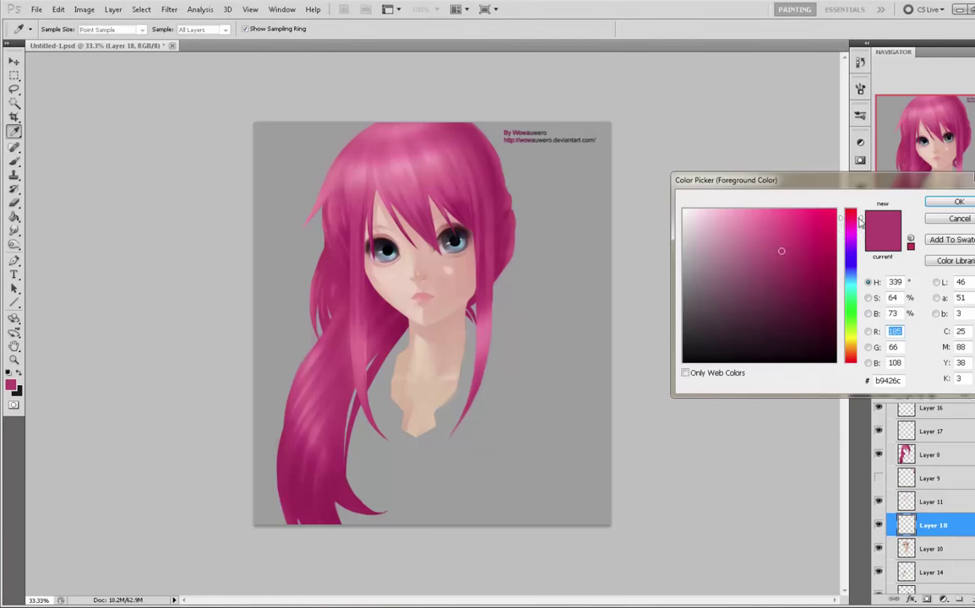
{"action": "left_click_drag", "start_coordinate": [860, 221], "coordinate": [863, 280]}
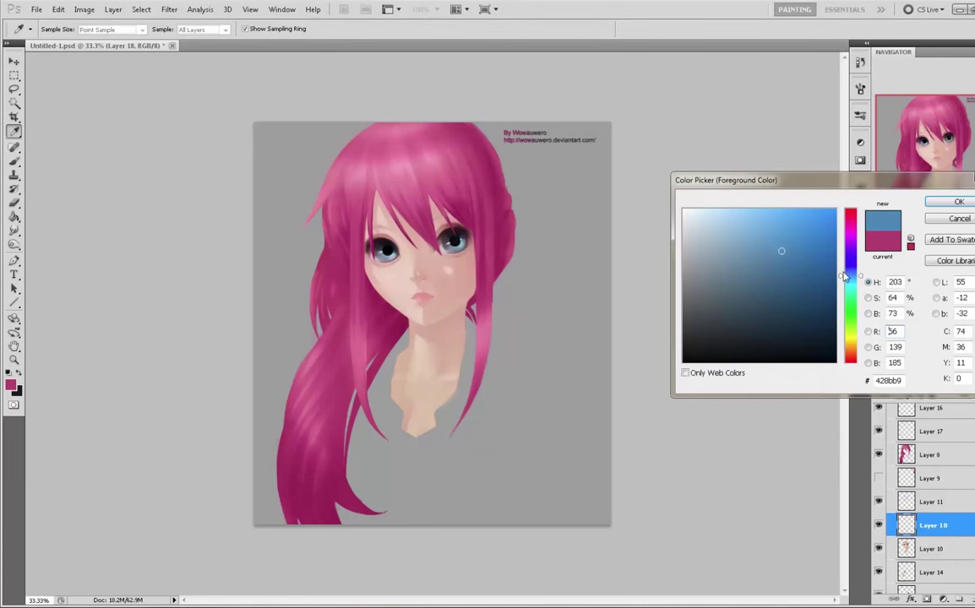
{"action": "left_click_drag", "start_coordinate": [765, 249], "coordinate": [771, 224]}
{"action": "left_click", "coordinate": [958, 201]}
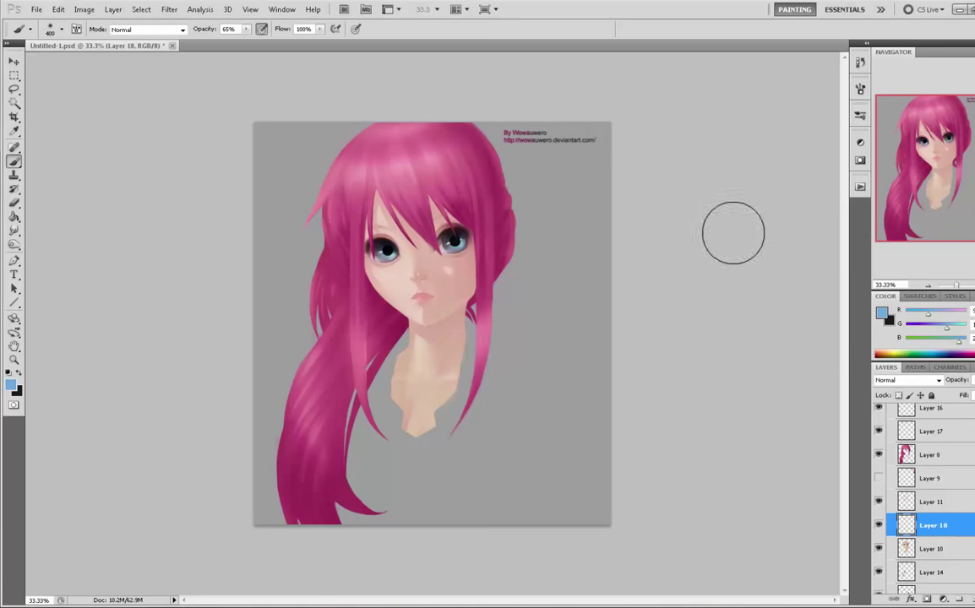
- Set Layer 18's blend mode to Color and tint the irises blue with an 80 px brush at 65% opacity
{"action": "key", "text": "bracketleft"}
{"action": "key", "text": "bracketleft"}
{"action": "key", "text": "bracketleft"}
{"action": "key", "text": "bracketleft"}
{"action": "key", "text": "bracketleft"}
{"action": "left_click_drag", "start_coordinate": [457, 238], "coordinate": [453, 246]}
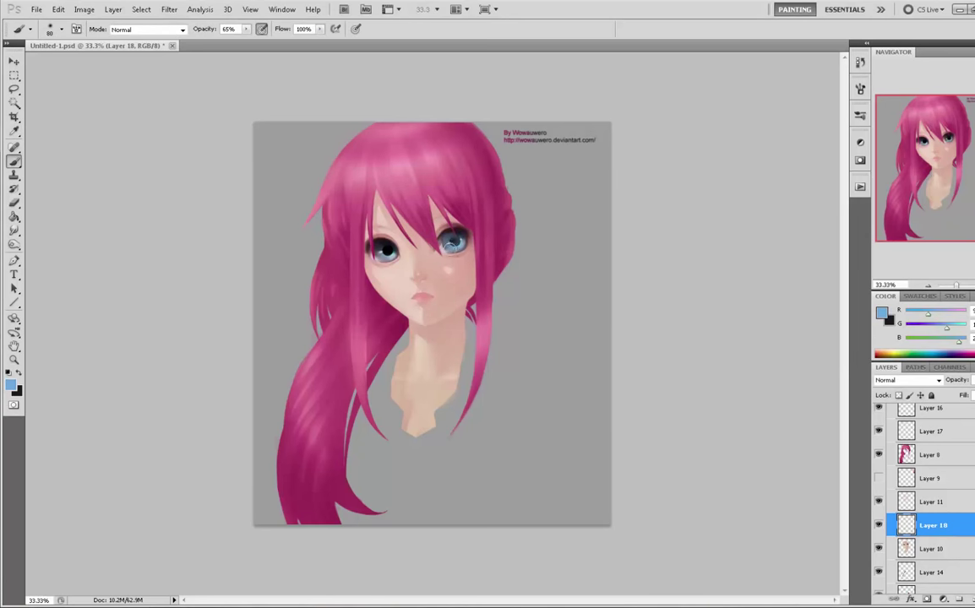
{"action": "left_click", "coordinate": [908, 380]}
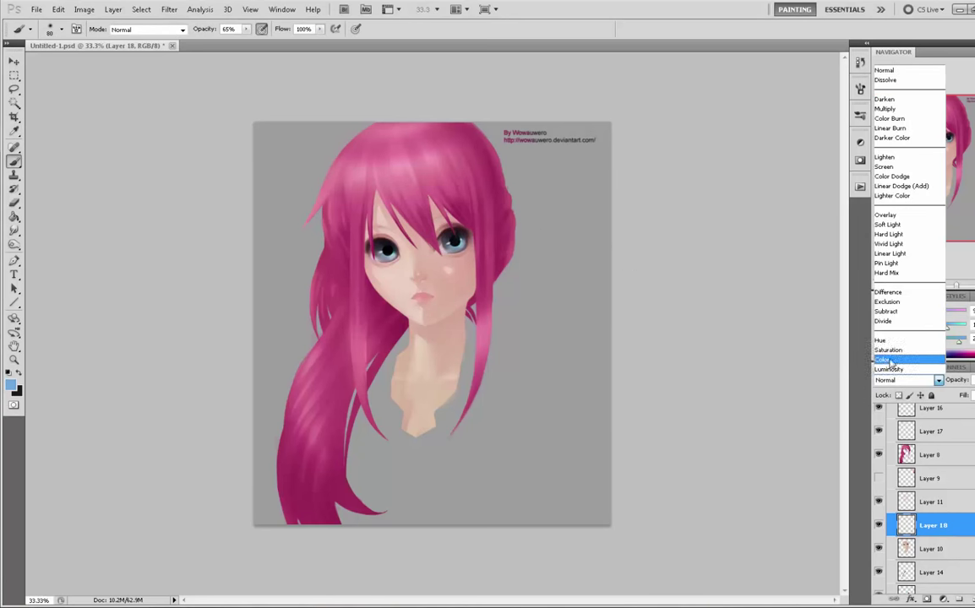
{"action": "left_click", "coordinate": [884, 359]}
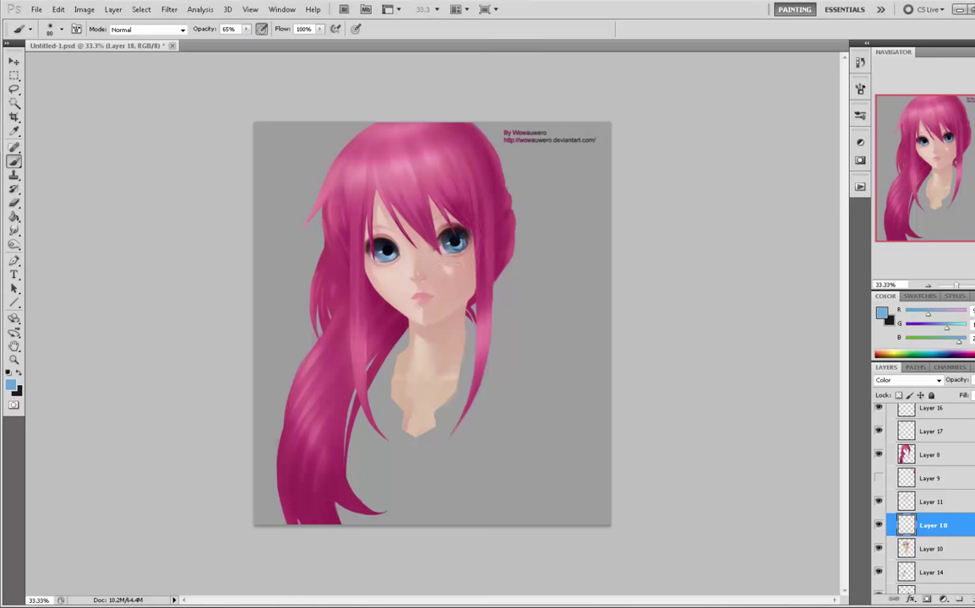
- Erase excess blue around the eyes with a smaller eraser at 36% opacity
{"action": "key", "text": "e"}
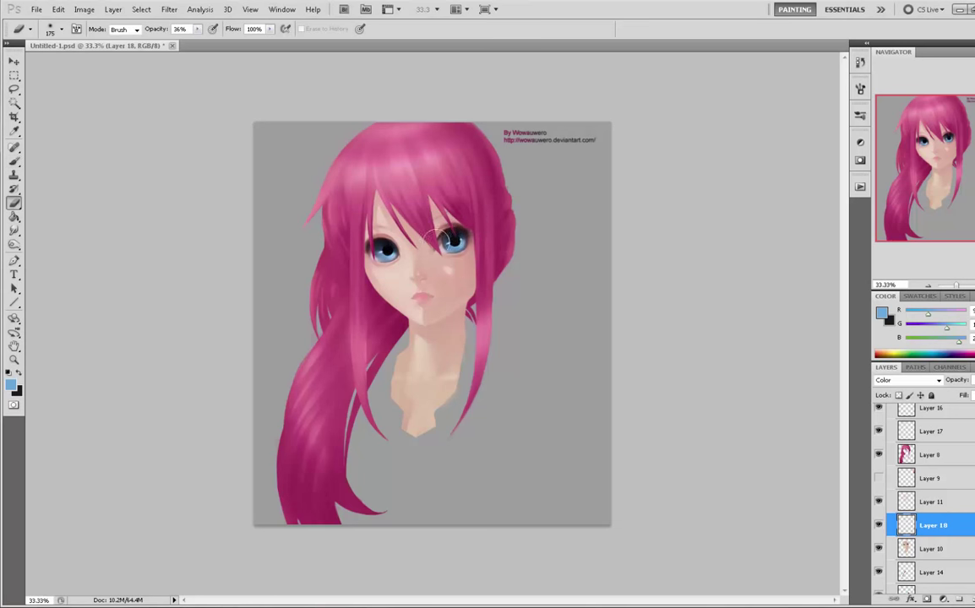
{"action": "key", "text": "bracketleft"}
{"action": "key", "text": "bracketleft"}
- Lower the brush opacity to 36% and dab more blue along the lower edge of the eye opposite the ponytail
{"action": "key", "text": "b"}
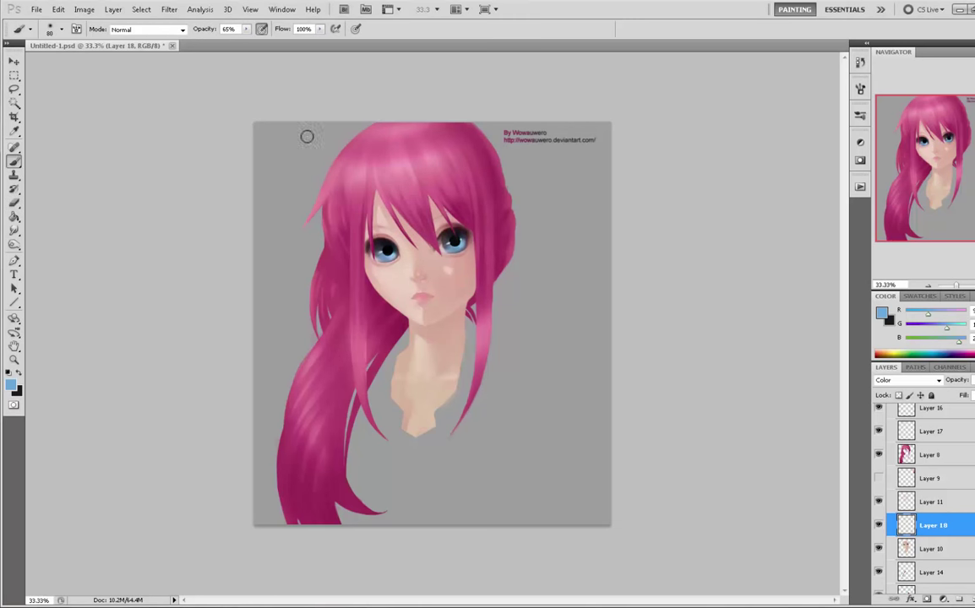
{"action": "left_click", "coordinate": [246, 30]}
{"action": "left_click", "coordinate": [229, 41]}
{"action": "left_click", "coordinate": [444, 251]}
{"action": "left_click", "coordinate": [446, 258]}
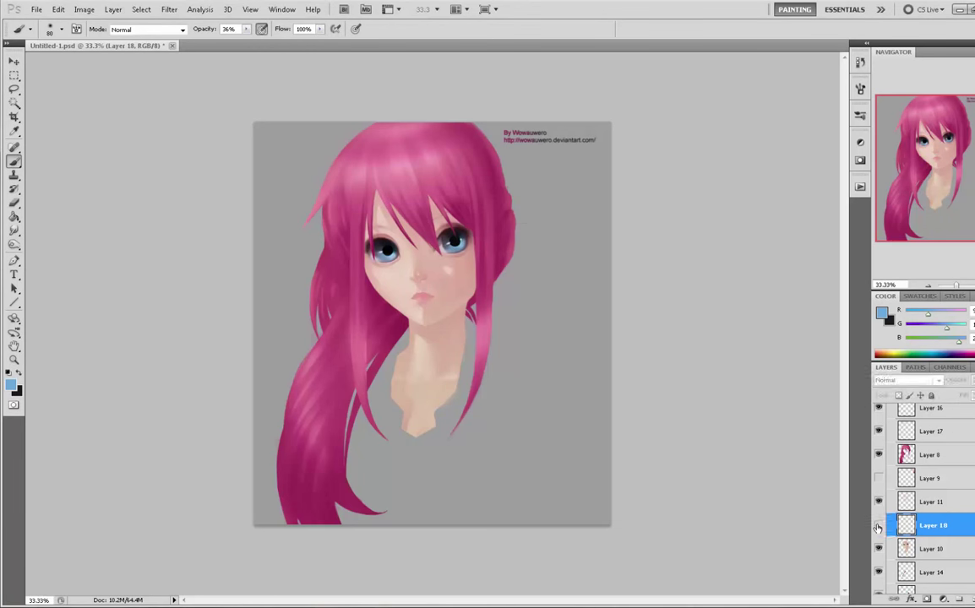
- Merge the blue eye tint layer down into Layer 10 and make the hair on Layer 8 active
{"action": "right_click", "coordinate": [952, 530]}
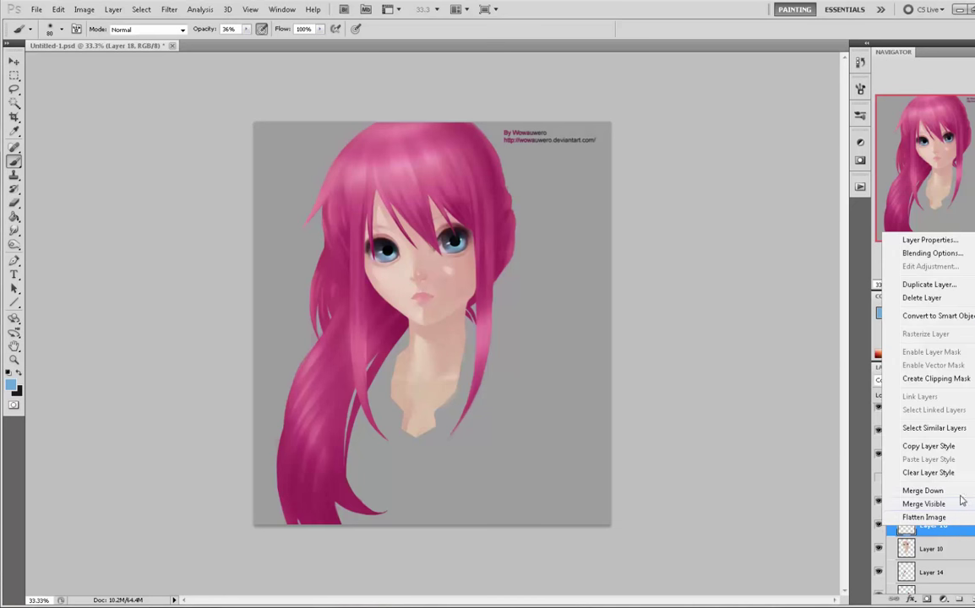
{"action": "left_click", "coordinate": [830, 547]}
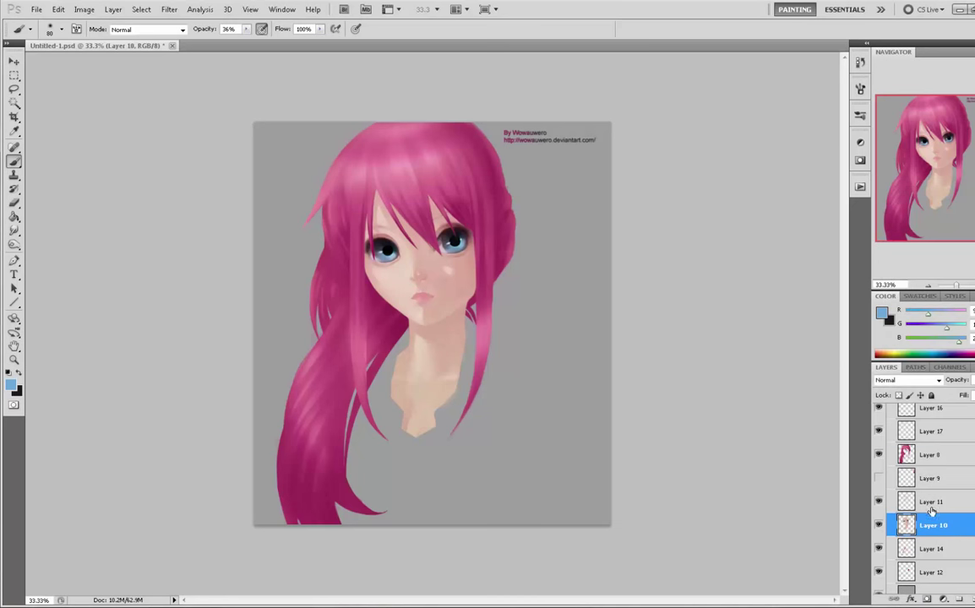
{"action": "left_click", "coordinate": [935, 456]}
{"action": "key", "text": "m"}
{"action": "right_click", "coordinate": [474, 261]}
{"action": "left_click", "coordinate": [767, 354]}
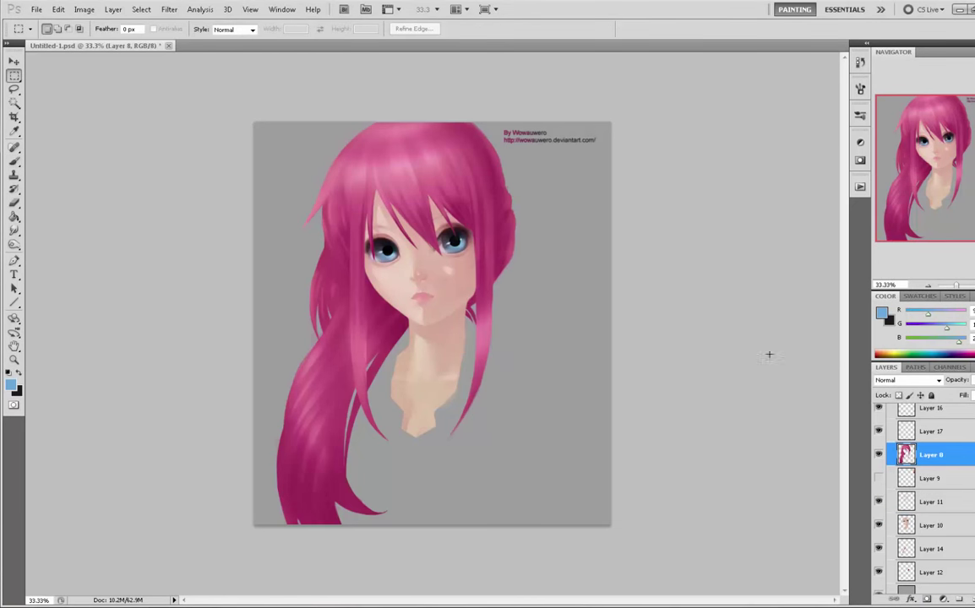
- Compare the hair with Layer 17 and Layer 8 hidden and shown, and merge Layer 17 down into Layer 8
{"action": "left_click", "coordinate": [878, 432]}
{"action": "left_click", "coordinate": [878, 432]}
{"action": "left_click", "coordinate": [879, 456]}
{"action": "left_click", "coordinate": [878, 456]}
{"action": "left_click", "coordinate": [878, 433]}
{"action": "left_click", "coordinate": [879, 432]}
{"action": "left_click", "coordinate": [878, 432]}
{"action": "left_click", "coordinate": [878, 433]}
{"action": "right_click", "coordinate": [885, 426]}
{"action": "left_click", "coordinate": [832, 405]}
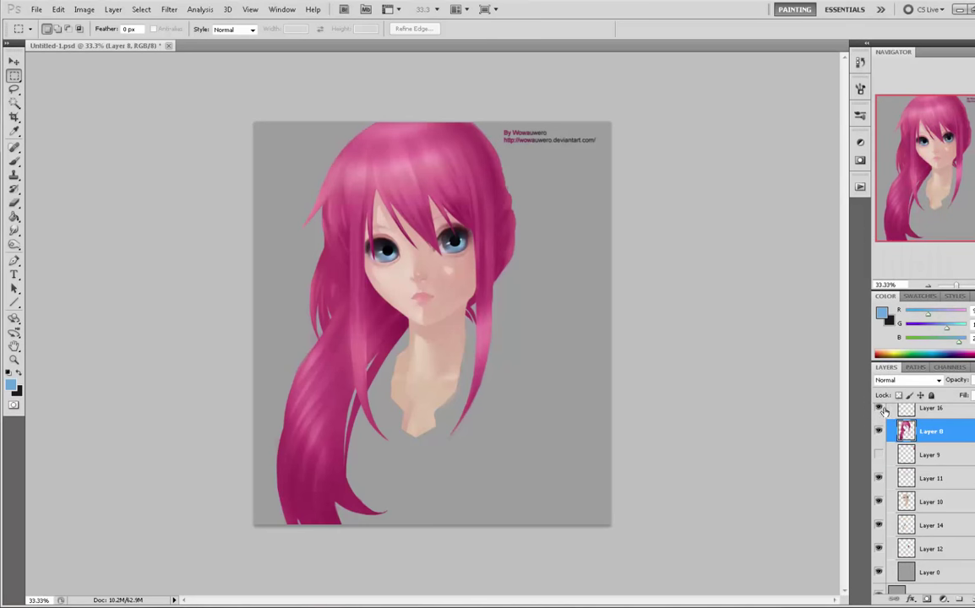
- Move the Color-mode Layer 16 directly above Layer 10 and merge it down into that layer
{"action": "scroll", "coordinate": [912, 473], "scroll_direction": "up", "scroll_amount": 2}
{"action": "left_click", "coordinate": [882, 465]}
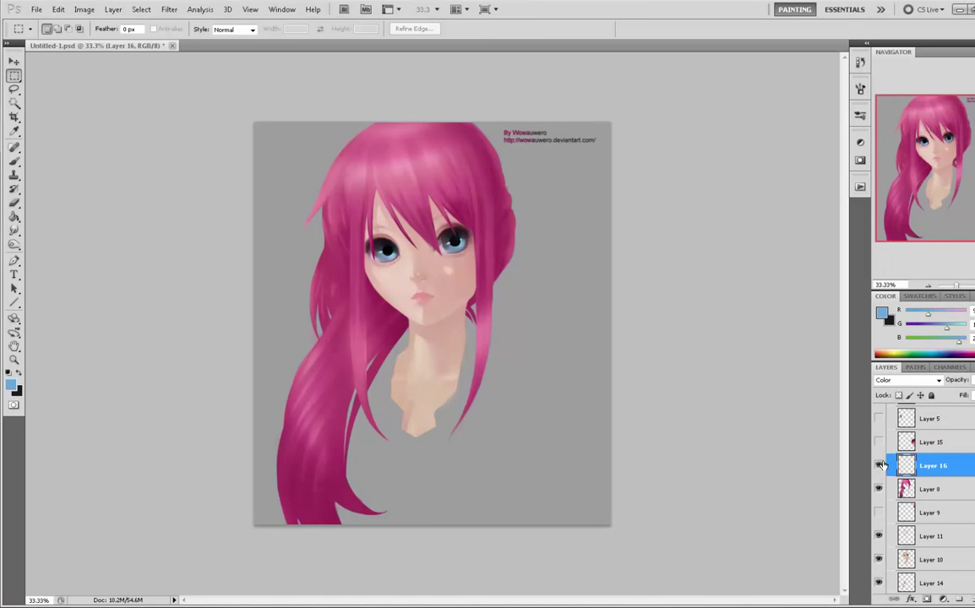
{"action": "key", "text": "v"}
{"action": "left_click", "coordinate": [929, 489]}
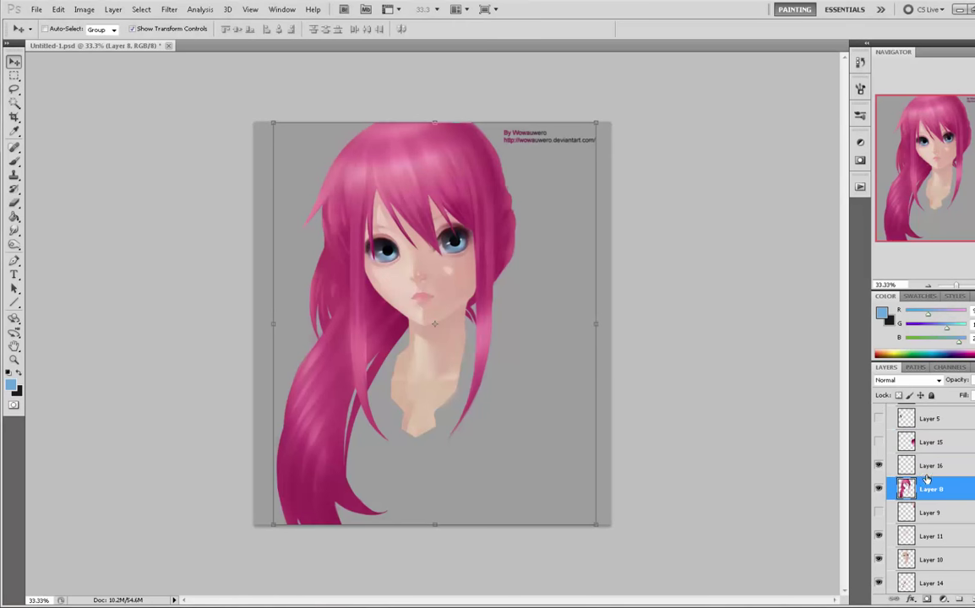
{"action": "left_click", "coordinate": [927, 475]}
{"action": "left_click_drag", "start_coordinate": [961, 470], "coordinate": [929, 549]}
{"action": "right_click", "coordinate": [933, 537]}
{"action": "left_click", "coordinate": [934, 564]}
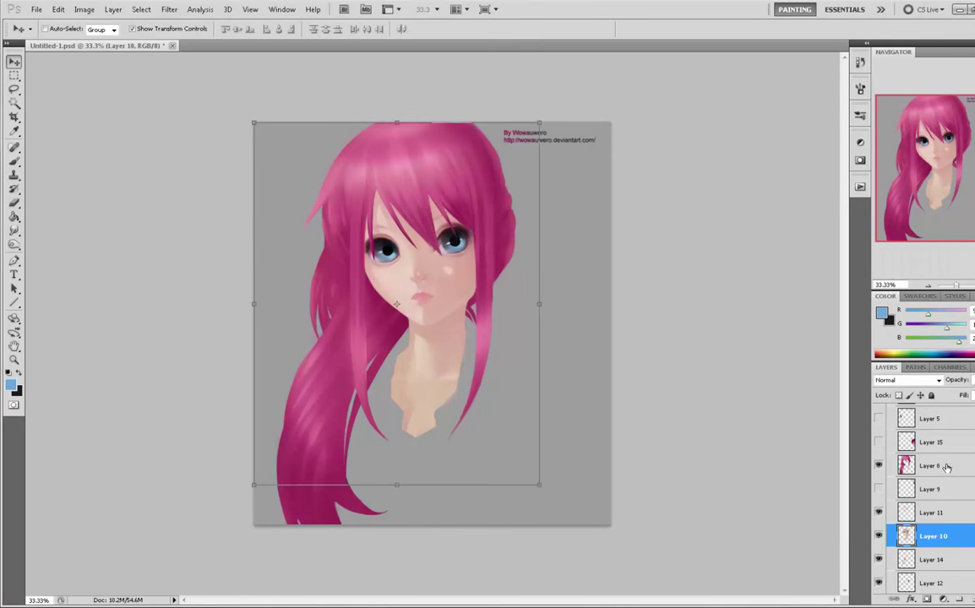
- Sharpen the hair on Layer 8 with Unsharp Mask, using a low amount and a 3.6 pixel radius
{"action": "left_click", "coordinate": [946, 467]}
{"action": "key", "text": "m"}
{"action": "right_click", "coordinate": [562, 329]}
{"action": "key", "text": "Escape"}
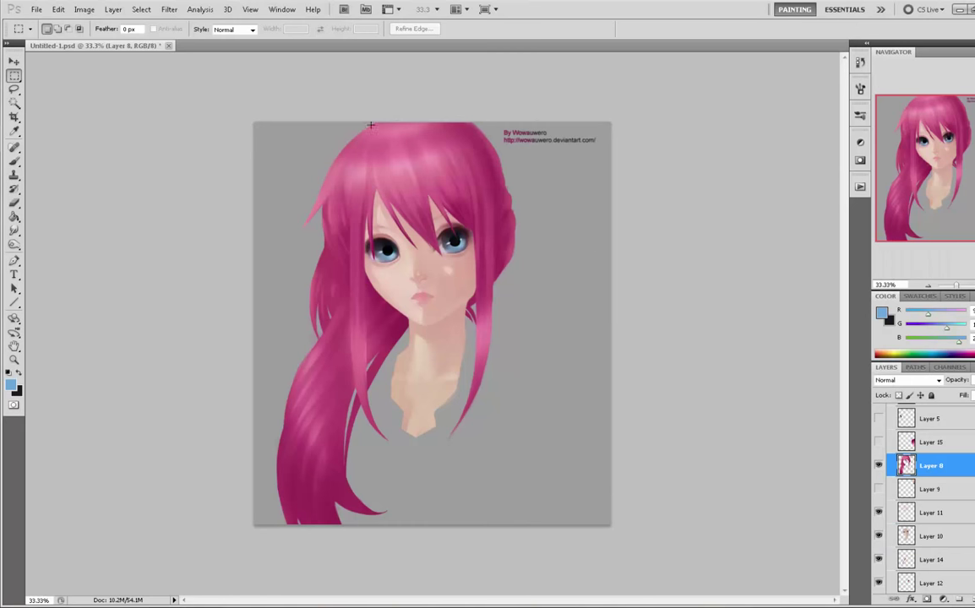
{"action": "left_click", "coordinate": [168, 10]}
{"action": "mouse_move", "coordinate": [181, 188]}
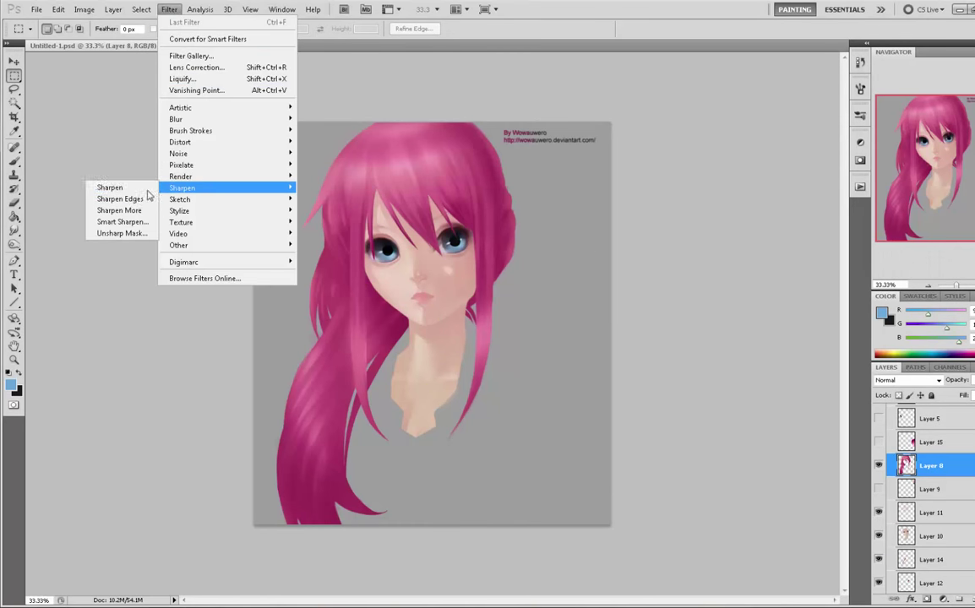
{"action": "left_click", "coordinate": [123, 233]}
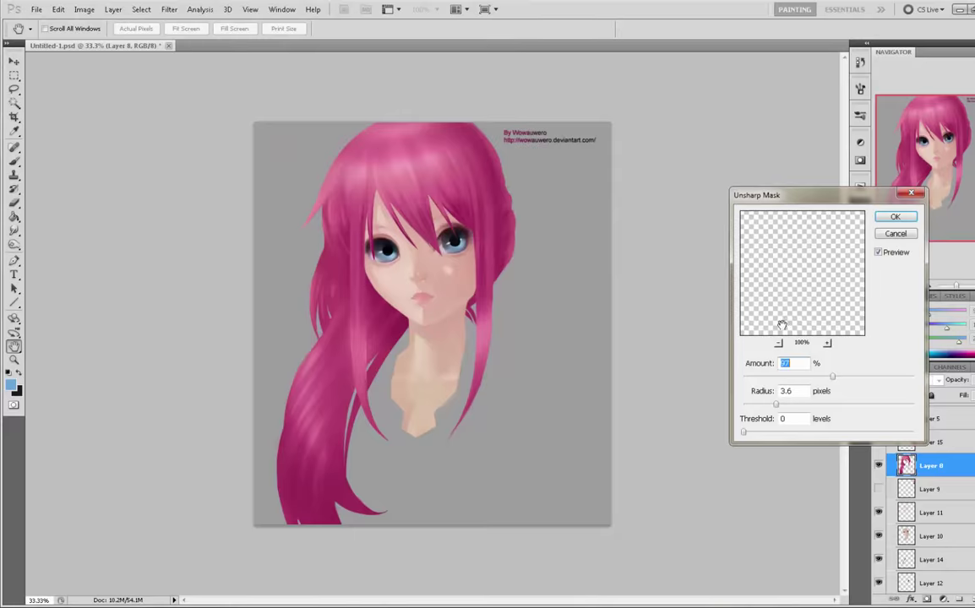
{"action": "left_click_drag", "start_coordinate": [834, 384], "coordinate": [681, 388]}
{"action": "left_click_drag", "start_coordinate": [756, 386], "coordinate": [776, 382]}
{"action": "left_click_drag", "start_coordinate": [774, 380], "coordinate": [767, 380]}
{"action": "left_click", "coordinate": [885, 219]}
- Set the eraser to 100% opacity and reduce its size to 30 px for the hair on Layer 8
{"action": "key", "text": "e"}
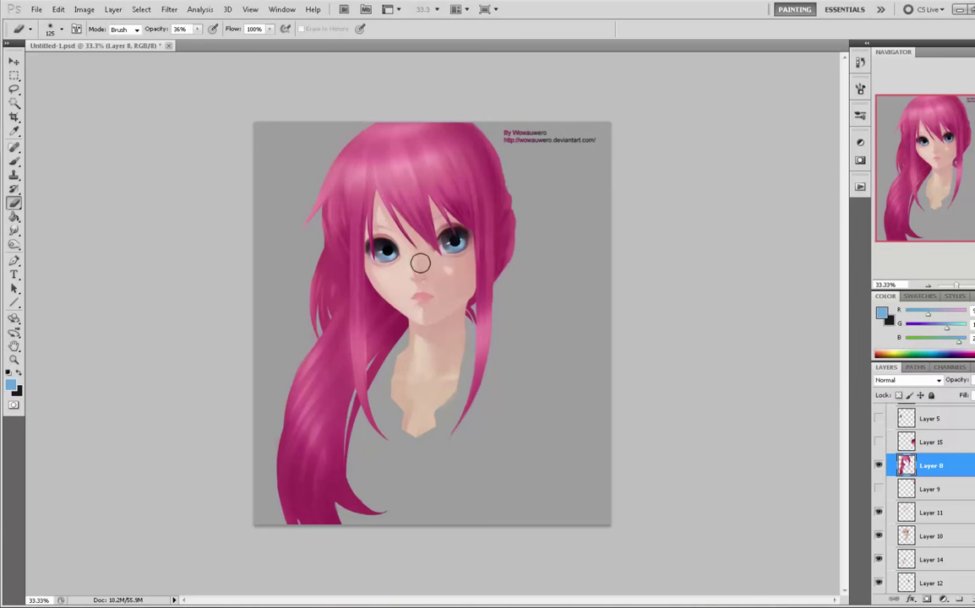
{"action": "left_click_drag", "start_coordinate": [198, 30], "coordinate": [242, 41]}
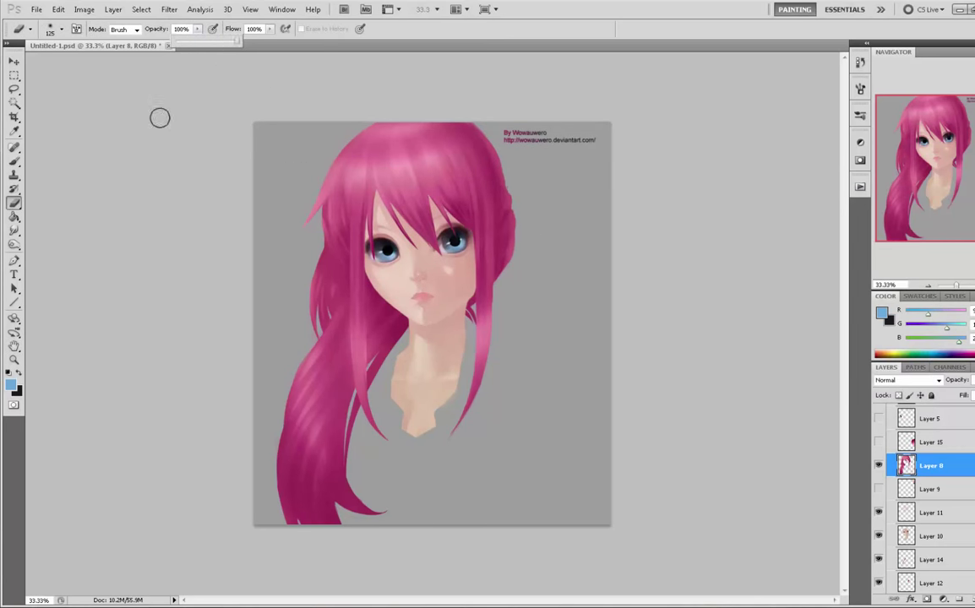
{"action": "left_click", "coordinate": [158, 118]}
{"action": "key", "text": "bracketleft"}
{"action": "key", "text": "bracketleft"}
{"action": "key", "text": "bracketleft"}
{"action": "key", "text": "bracketleft"}
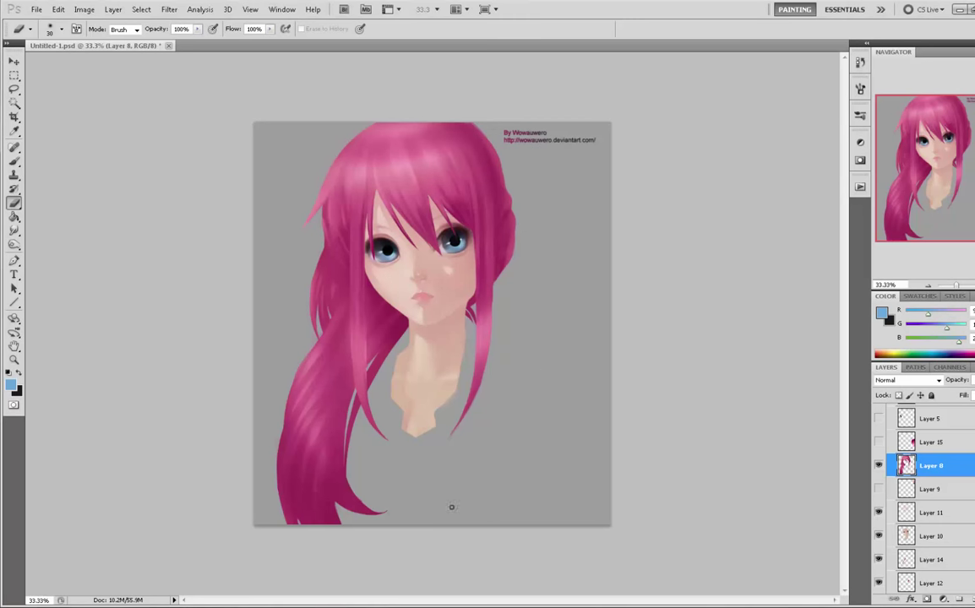
- Show the lineart layer, copy its entire contents to a new layer and place the copy directly above Layer 8 in Group 1
{"action": "scroll", "coordinate": [925, 489], "scroll_direction": "up", "scroll_amount": 3}
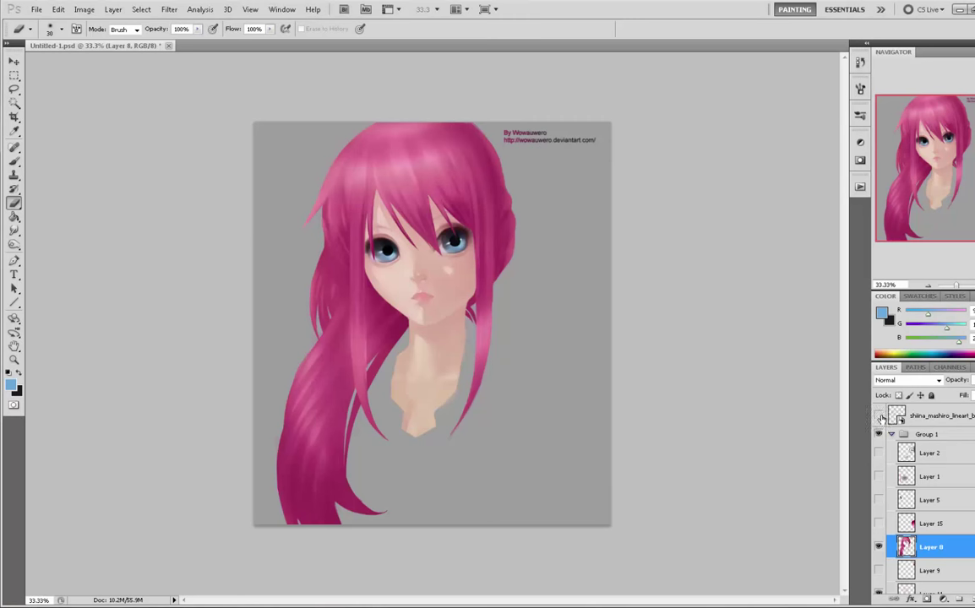
{"action": "left_click", "coordinate": [878, 414]}
{"action": "left_click", "coordinate": [929, 416]}
{"action": "key", "text": "ctrl+a"}
{"action": "key", "text": "ctrl+c"}
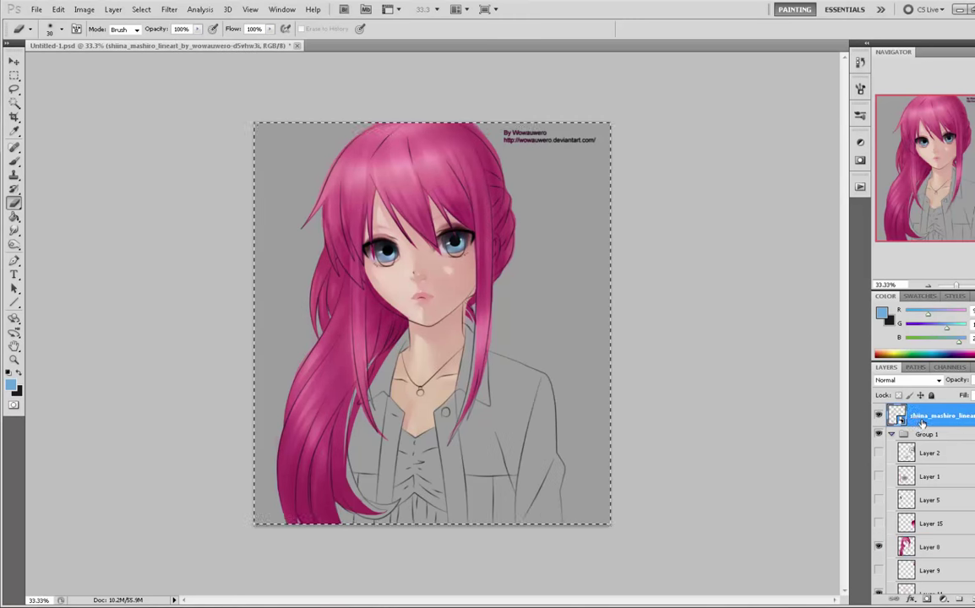
{"action": "key", "text": "ctrl+v"}
{"action": "key", "text": "v"}
{"action": "left_click_drag", "start_coordinate": [929, 416], "coordinate": [916, 559]}
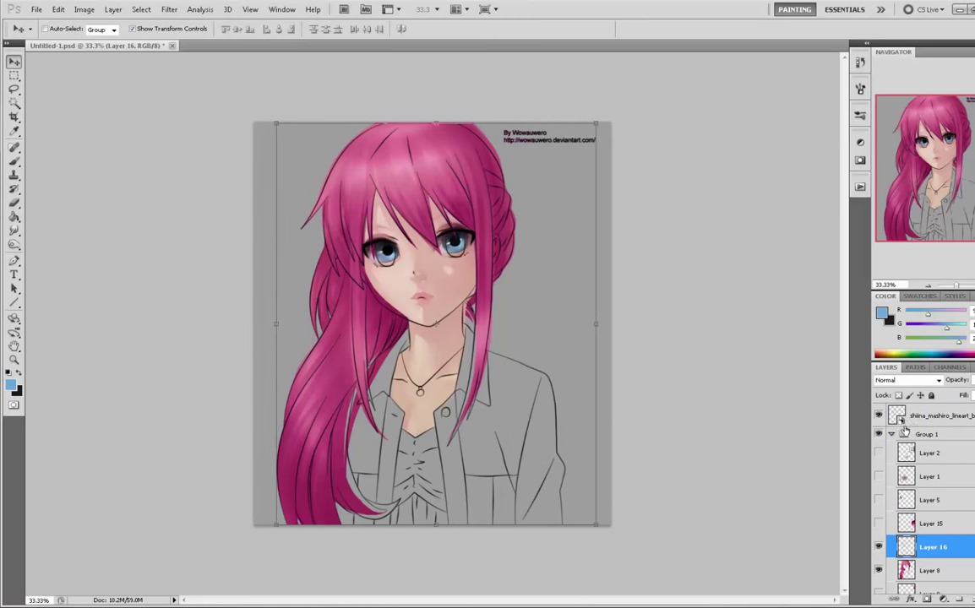
- Lasso the head, face and ponytail down to the jawline on Layer 16 and delete the line art inside
{"action": "key", "text": "l"}
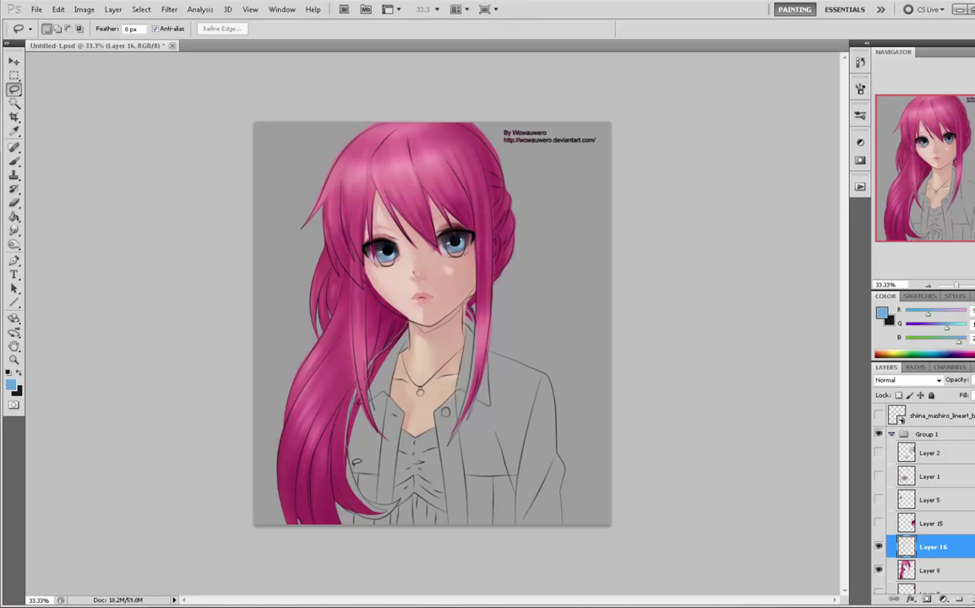
{"action": "mouse_move", "coordinate": [356, 469]}
{"action": "left_mouse_down"}
{"action": "mouse_move", "coordinate": [321, 556]}
{"action": "mouse_move", "coordinate": [181, 427]}
{"action": "mouse_move", "coordinate": [224, 136]}
{"action": "mouse_move", "coordinate": [599, 287]}
{"action": "left_mouse_up"}
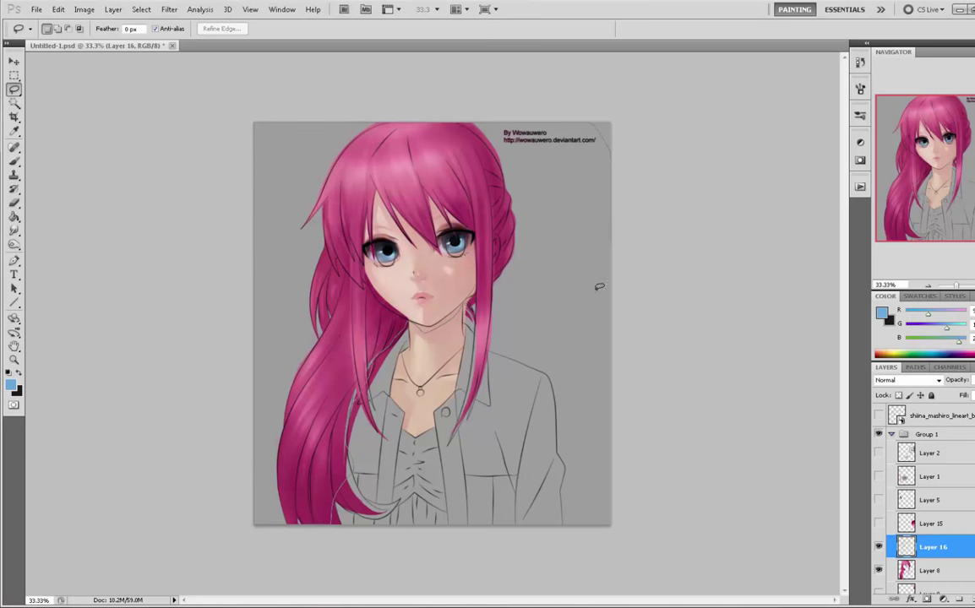
{"action": "left_click_drag", "start_coordinate": [474, 314], "coordinate": [404, 317]}
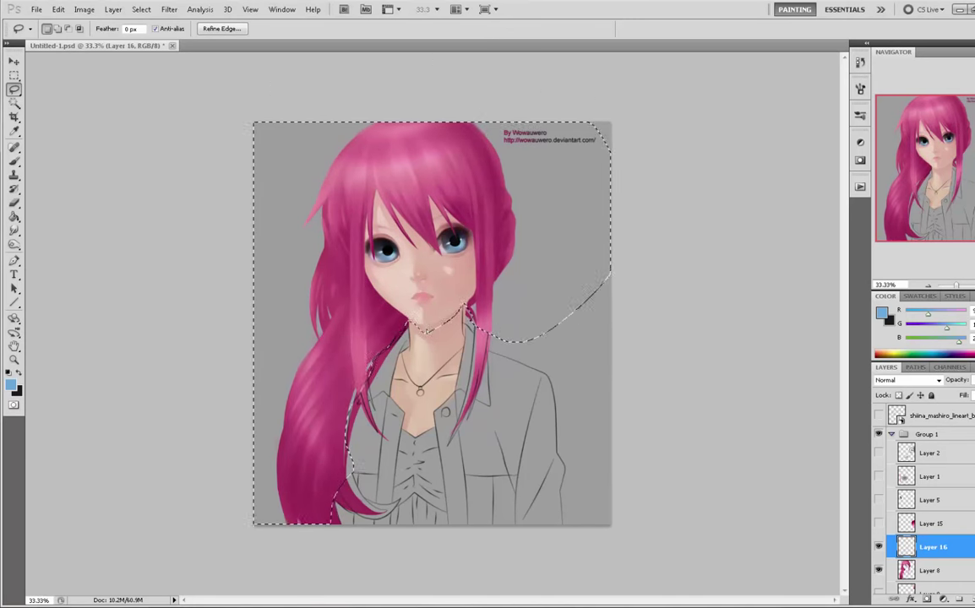
{"action": "key", "text": "ctrl+d"}
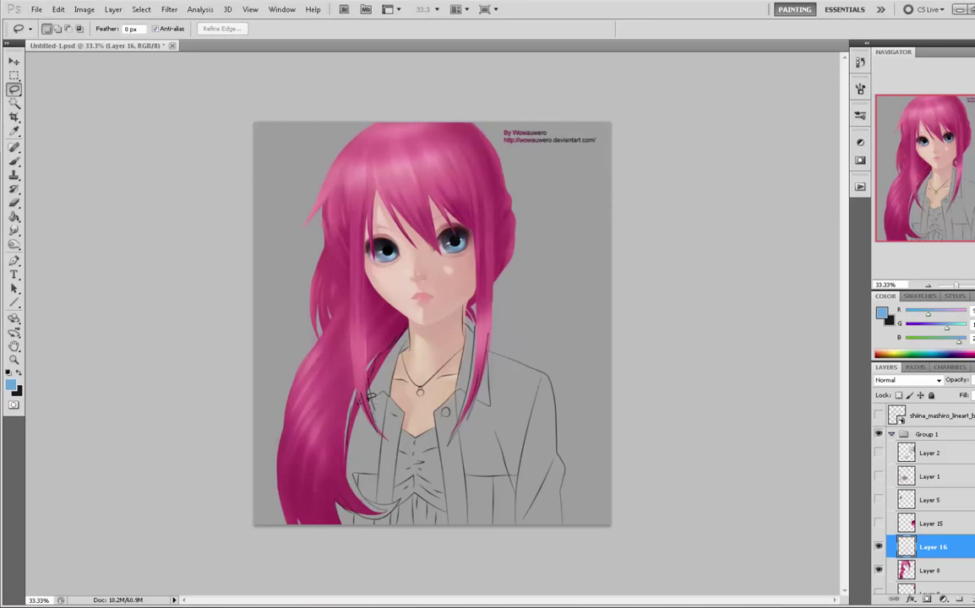
- Lasso and delete the leftover line art over the long front hair strands on both sides of the neck
{"action": "left_click_drag", "start_coordinate": [370, 382], "coordinate": [362, 365]}
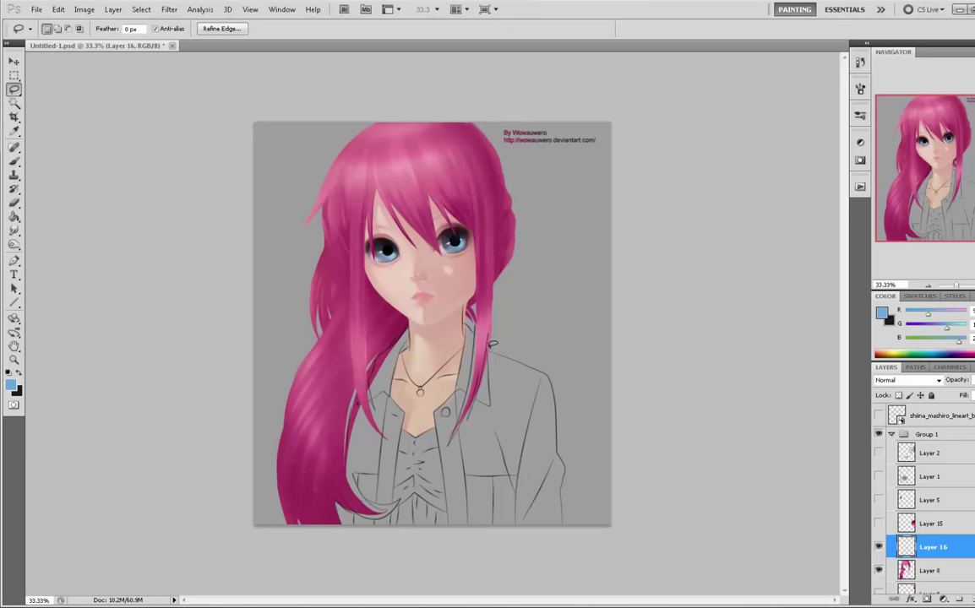
{"action": "left_click_drag", "start_coordinate": [492, 324], "coordinate": [497, 330]}
{"action": "key", "text": "ctrl+d"}
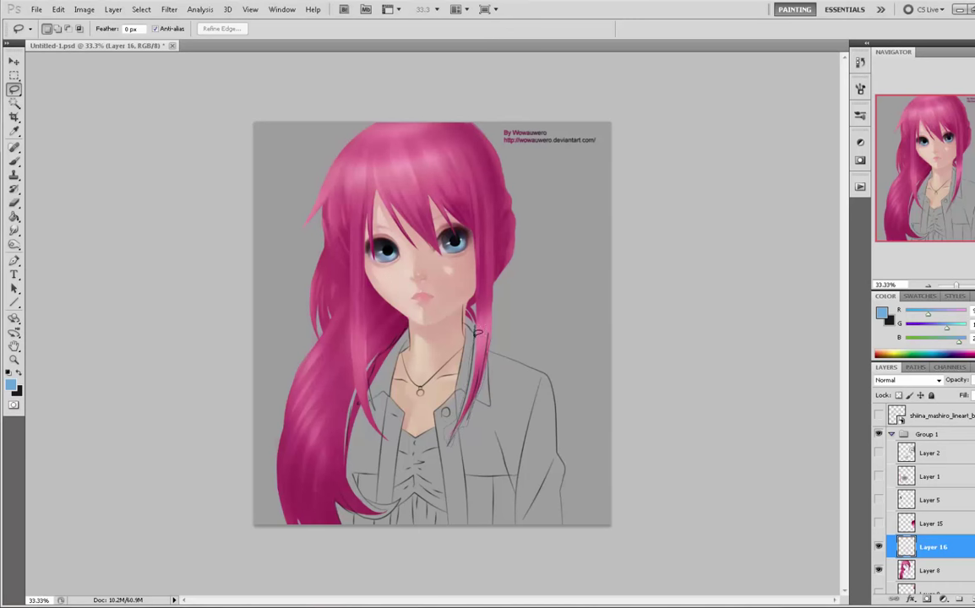
{"action": "key", "text": "Delete"}
{"action": "mouse_move", "coordinate": [498, 308]}
{"action": "left_mouse_down"}
{"action": "mouse_move", "coordinate": [485, 314]}
{"action": "mouse_move", "coordinate": [492, 340]}
{"action": "left_mouse_up"}
{"action": "key", "text": "ctrl+d"}
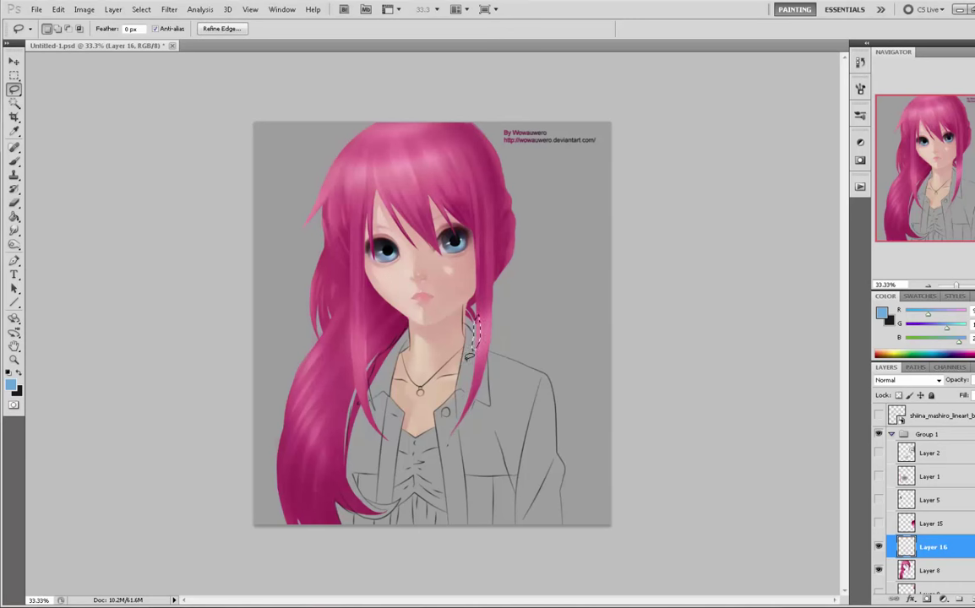
{"action": "key", "text": "Delete"}
{"action": "left_click_drag", "start_coordinate": [487, 391], "coordinate": [484, 371]}
{"action": "key", "text": "Delete"}
{"action": "left_click_drag", "start_coordinate": [474, 414], "coordinate": [471, 392]}
{"action": "left_click_drag", "start_coordinate": [447, 432], "coordinate": [449, 449]}
{"action": "key", "text": "Delete"}
- Lasso and delete the remaining line art along the ponytail's inner edge and its curled lower tip
{"action": "left_click", "coordinate": [324, 486]}
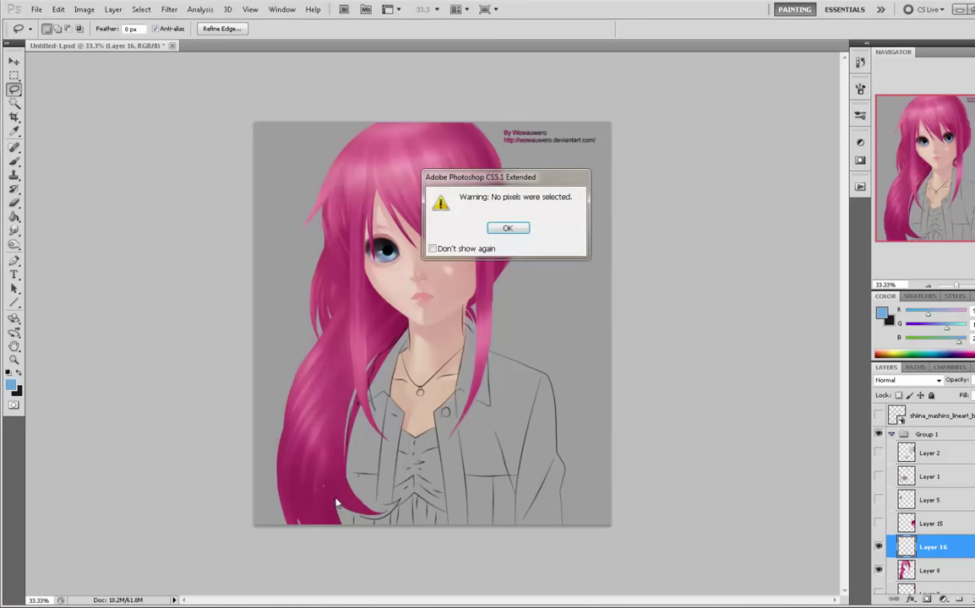
{"action": "left_click", "coordinate": [508, 229]}
{"action": "mouse_move", "coordinate": [340, 533]}
{"action": "left_mouse_down"}
{"action": "mouse_move", "coordinate": [328, 479]}
{"action": "mouse_move", "coordinate": [344, 522]}
{"action": "left_mouse_up"}
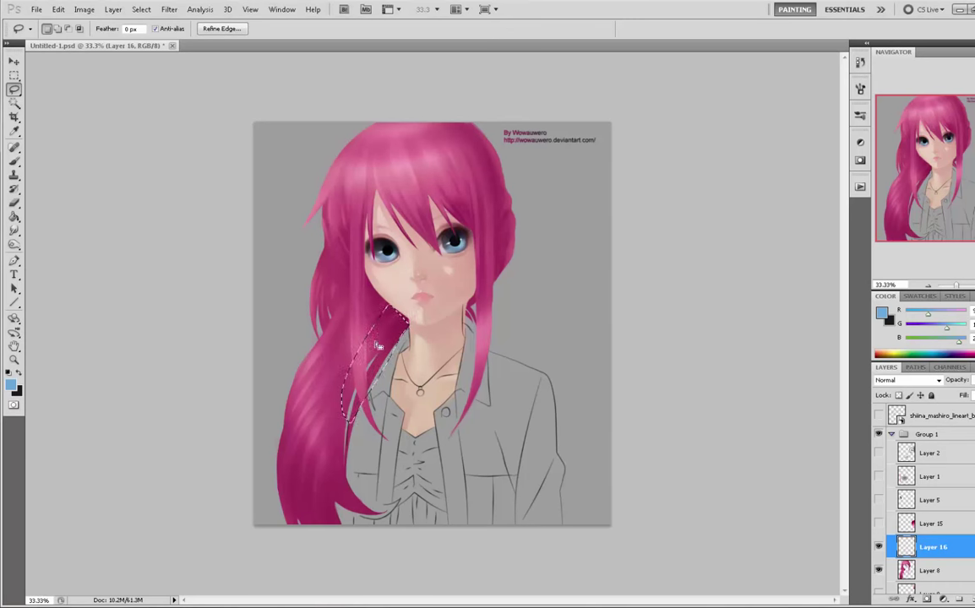
{"action": "key", "text": "ctrl+d"}
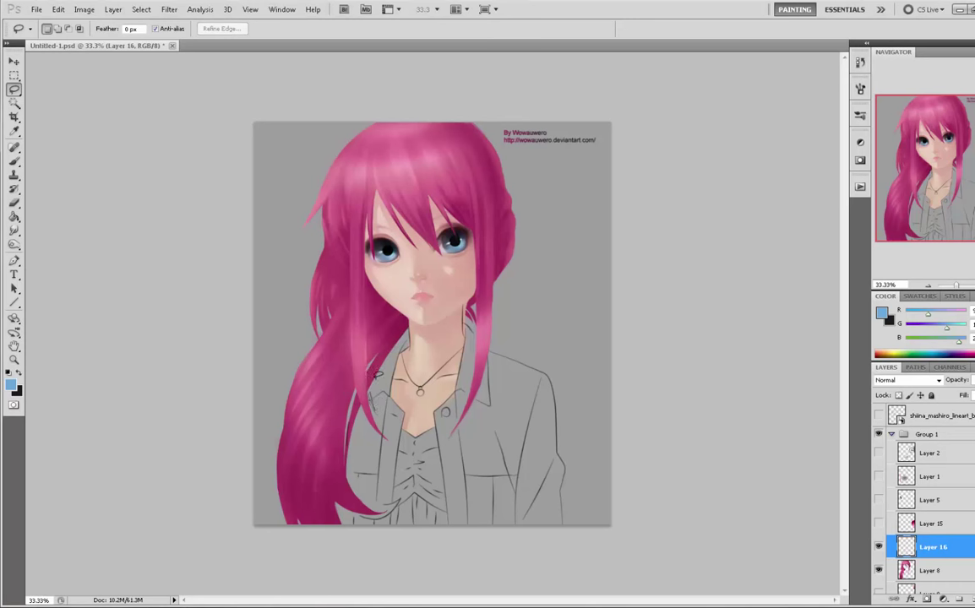
{"action": "left_click_drag", "start_coordinate": [376, 377], "coordinate": [373, 386]}
{"action": "mouse_move", "coordinate": [344, 458]}
{"action": "left_mouse_down"}
{"action": "mouse_move", "coordinate": [345, 401]}
{"action": "mouse_move", "coordinate": [346, 457]}
{"action": "left_mouse_up"}
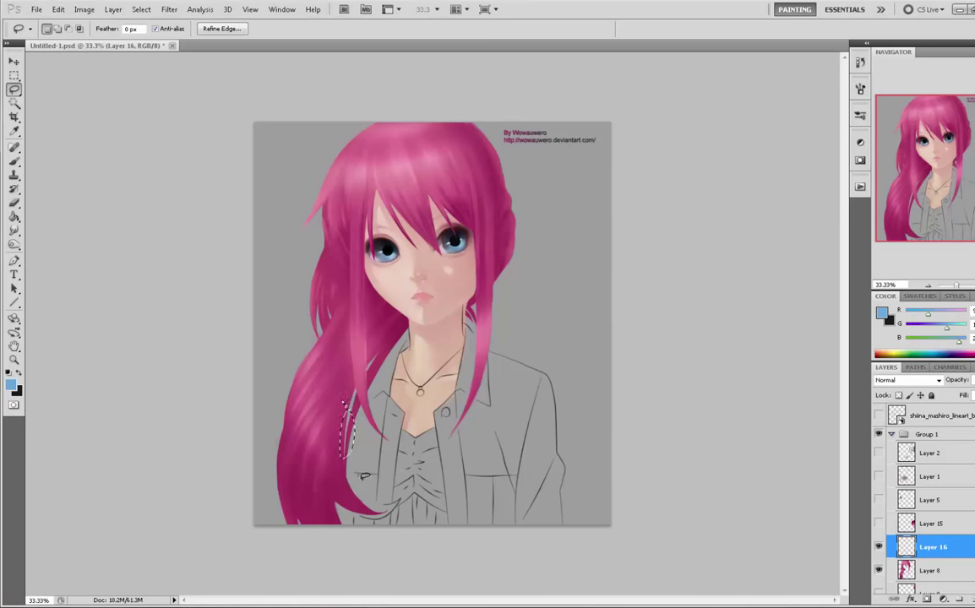
{"action": "key", "text": "Delete"}
{"action": "key", "text": "ctrl+d"}
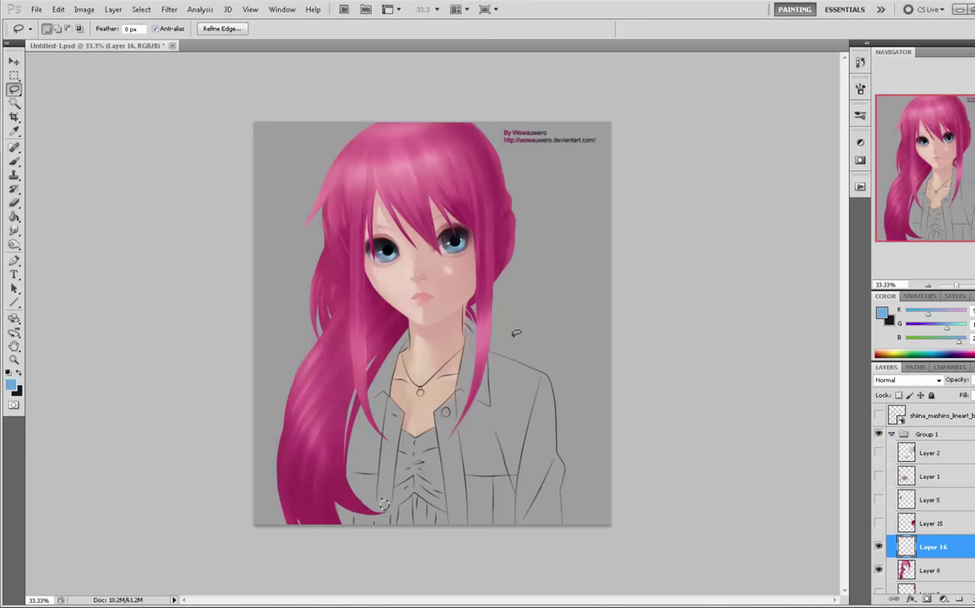
{"action": "key", "text": "m"}
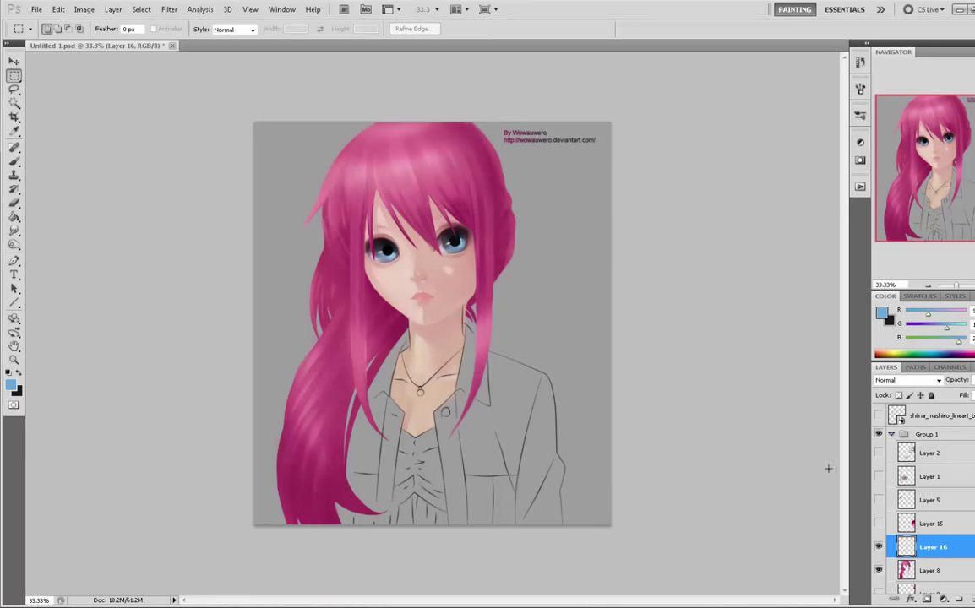
- Sample dark pink from the hair and paint over the shaded hair beside the face on Layer 8 at 36% opacity
{"action": "left_click", "coordinate": [937, 572]}
{"action": "key", "text": "b"}
{"action": "left_click", "coordinate": [344, 260], "text": "alt"}
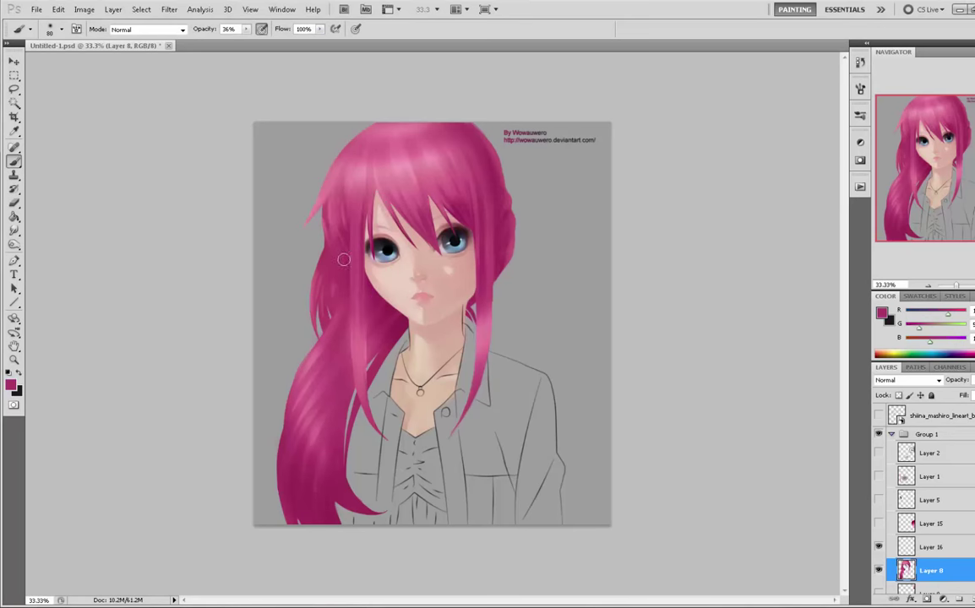
{"action": "key", "text": "alt+bracketright"}
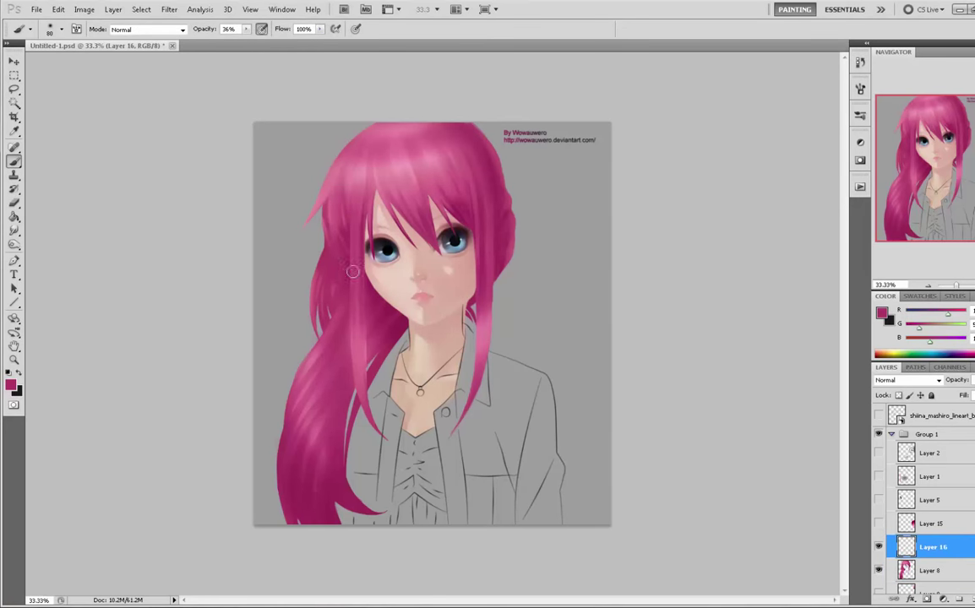
{"action": "left_click", "coordinate": [942, 571]}
{"action": "left_click", "coordinate": [344, 278], "text": "alt"}
{"action": "left_click_drag", "start_coordinate": [347, 274], "coordinate": [345, 239]}
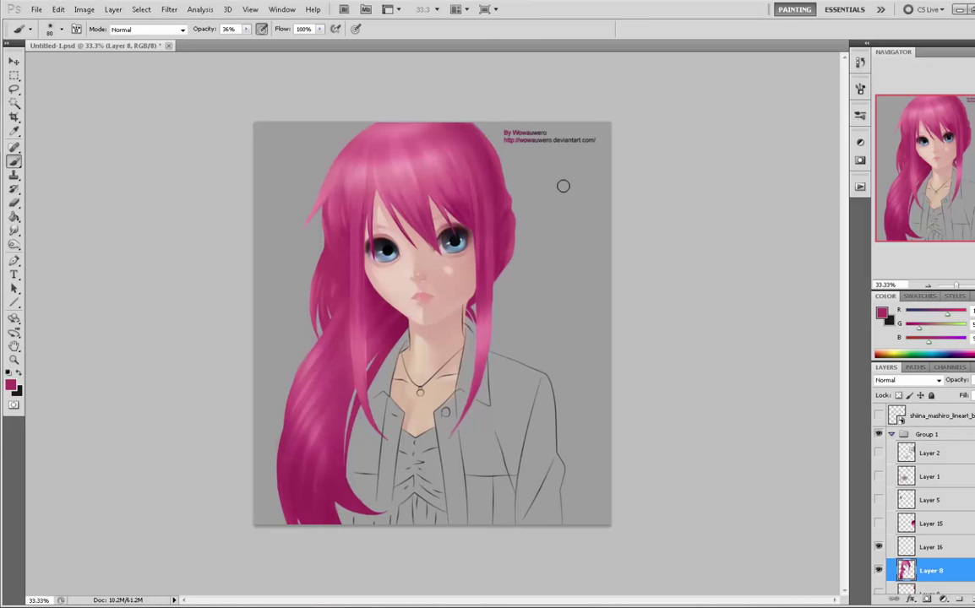
- Erase the dark line along the side of the neck on Layer 16 with a 20 px eraser at 100% opacity
{"action": "key", "text": "e"}
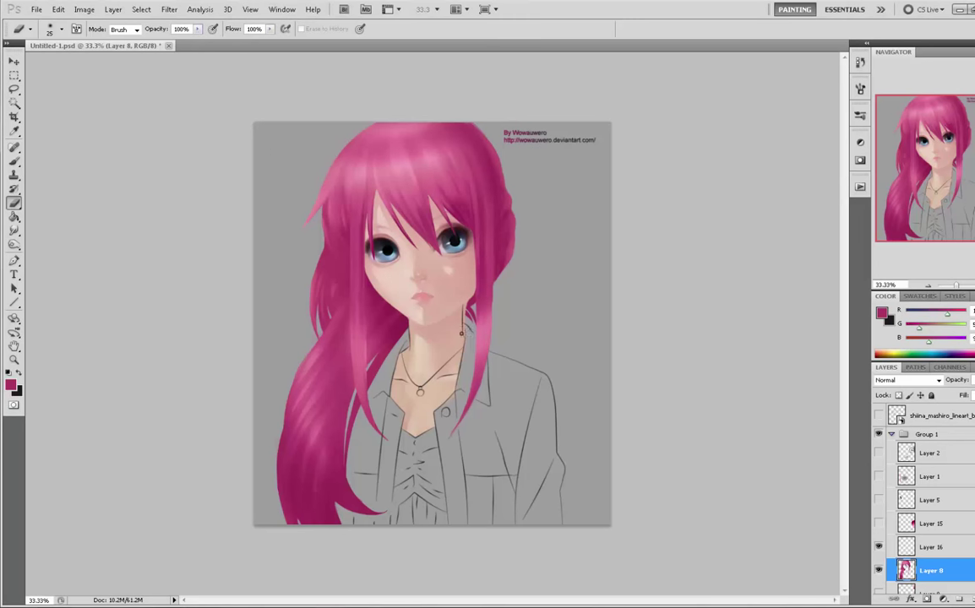
{"action": "left_click", "coordinate": [955, 547]}
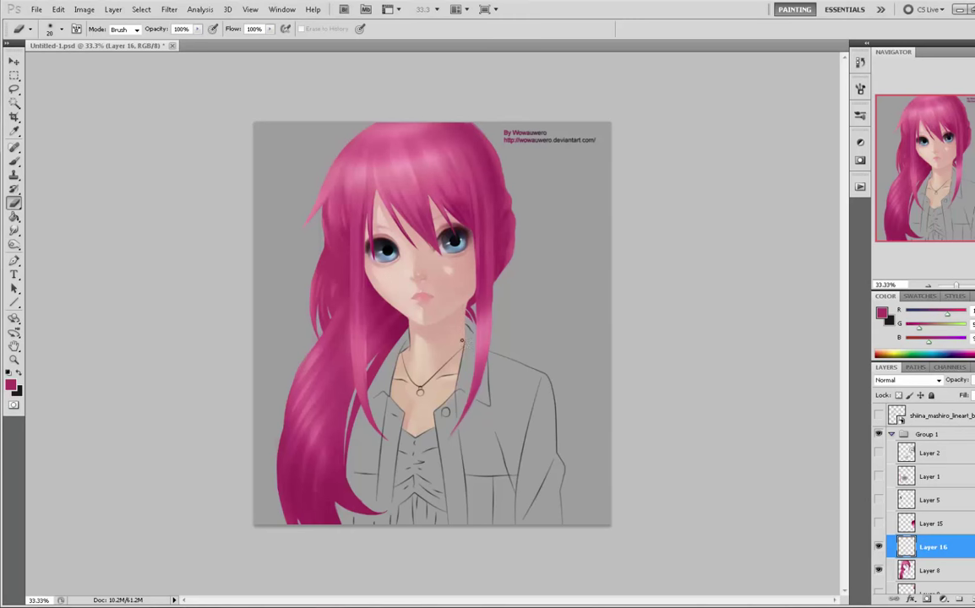
{"action": "left_click", "coordinate": [957, 571]}
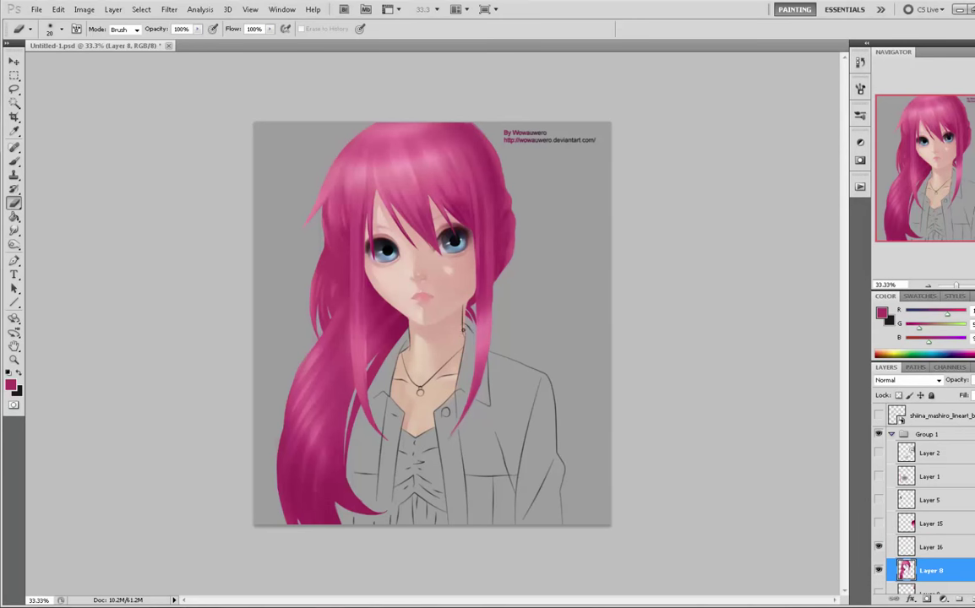
{"action": "key", "text": "alt+bracketright"}
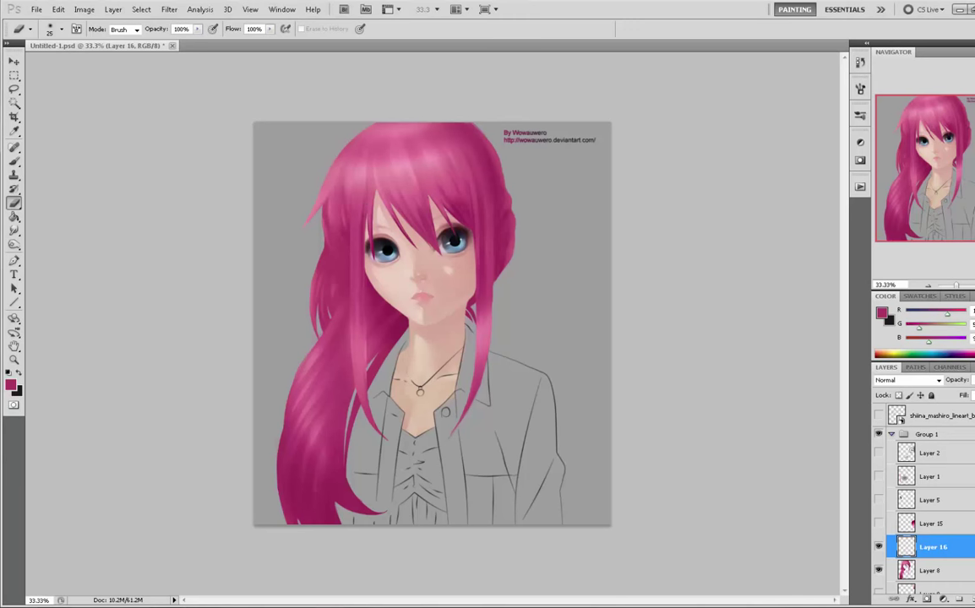
- Erase the line art around the collarbones and necklace on Layer 16, adjusting the eraser size to fit
{"action": "key", "text": "bracketright"}
{"action": "key", "text": "bracketright"}
{"action": "key", "text": "bracketright"}
{"action": "key", "text": "bracketright"}
{"action": "key", "text": "bracketright"}
{"action": "key", "text": "bracketright"}
{"action": "key", "text": "bracketright"}
{"action": "key", "text": "bracketright"}
{"action": "key", "text": "bracketright"}
{"action": "left_click_drag", "start_coordinate": [411, 381], "coordinate": [433, 401]}
{"action": "key", "text": "bracketleft"}
{"action": "key", "text": "bracketleft"}
{"action": "key", "text": "bracketleft"}
{"action": "key", "text": "bracketleft"}
{"action": "key", "text": "bracketleft"}
{"action": "key", "text": "bracketleft"}
{"action": "key", "text": "bracketleft"}
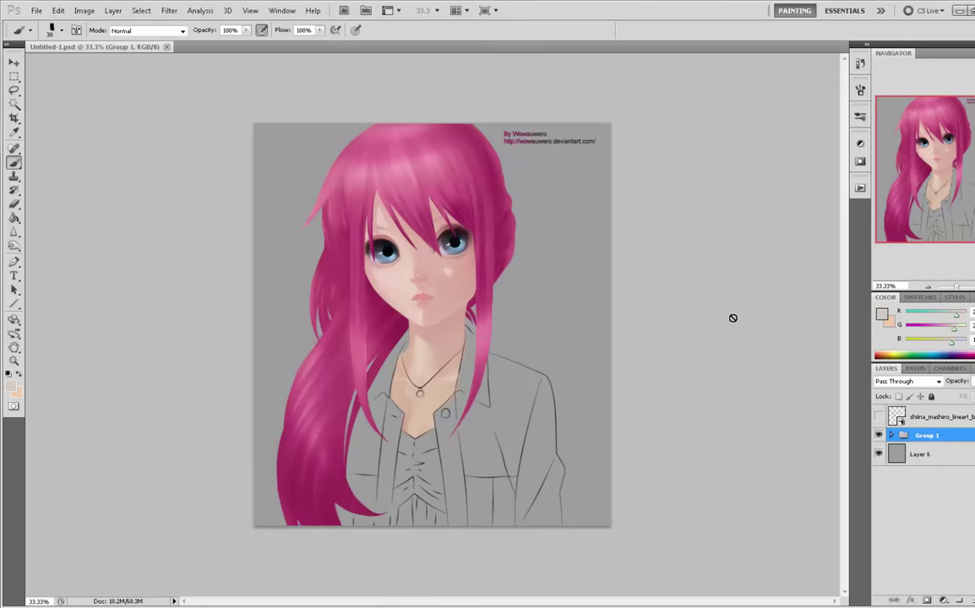
- Adjust the hair on Layer 8 with Hue/Saturation, slightly lowering the saturation and setting the lightness to +2
{"action": "left_click", "coordinate": [890, 436]}
{"action": "scroll", "coordinate": [890, 436], "scroll_direction": "down", "scroll_amount": 3}
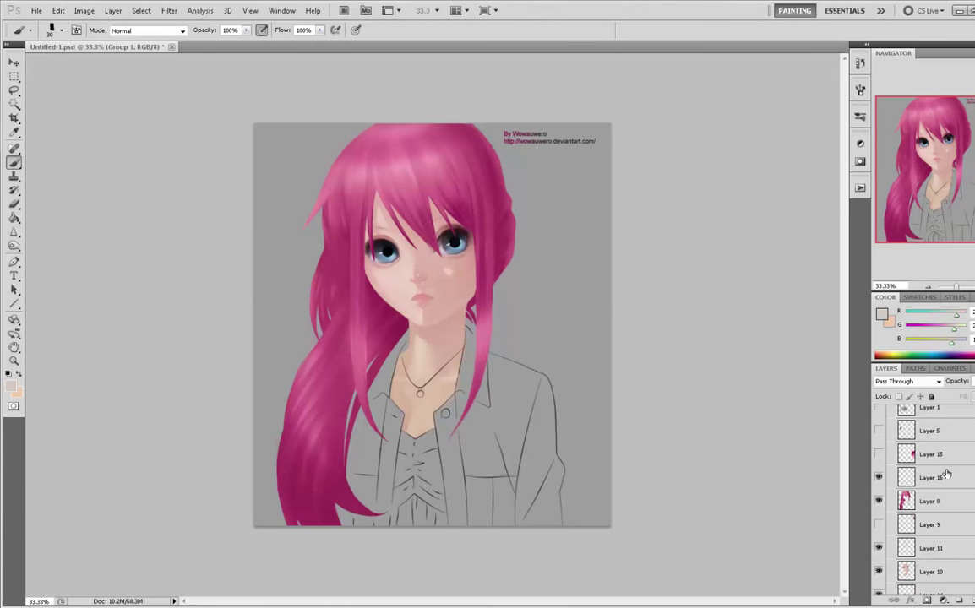
{"action": "left_click", "coordinate": [927, 500]}
{"action": "key", "text": "ctrl+u"}
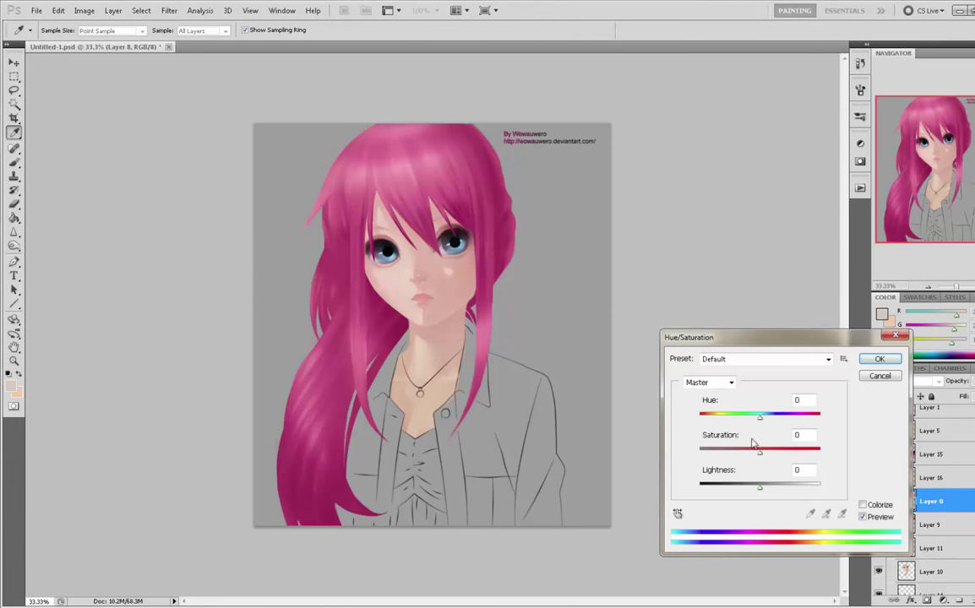
{"action": "left_click_drag", "start_coordinate": [760, 454], "coordinate": [762, 495]}
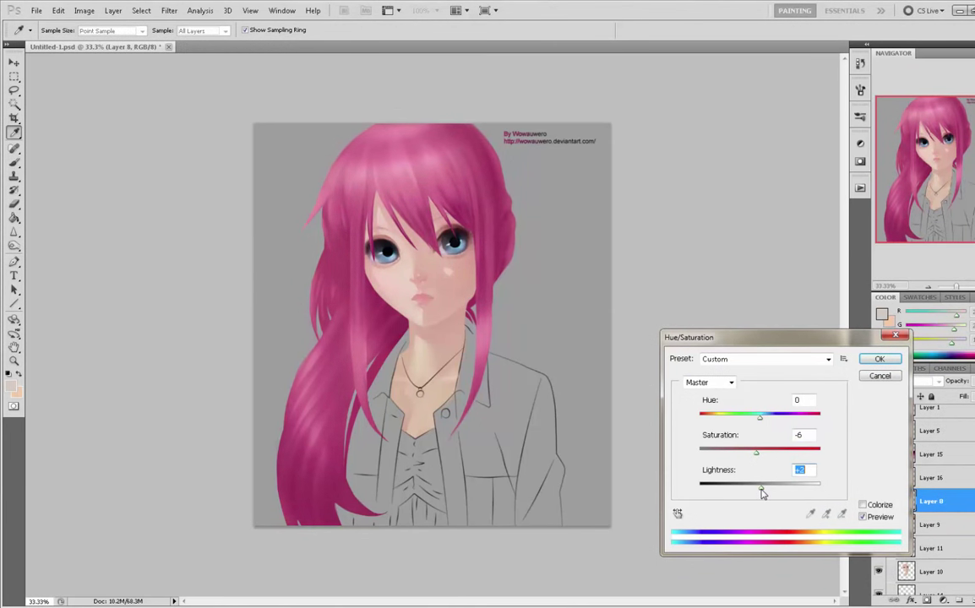
{"action": "left_click_drag", "start_coordinate": [756, 455], "coordinate": [758, 456]}
{"action": "left_click", "coordinate": [879, 359]}
{"action": "key", "text": "b"}
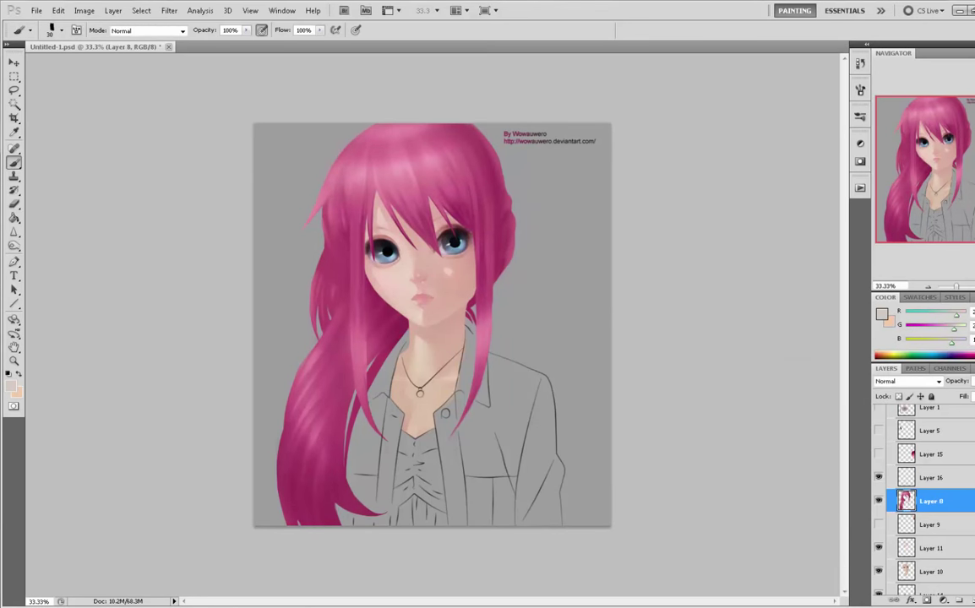